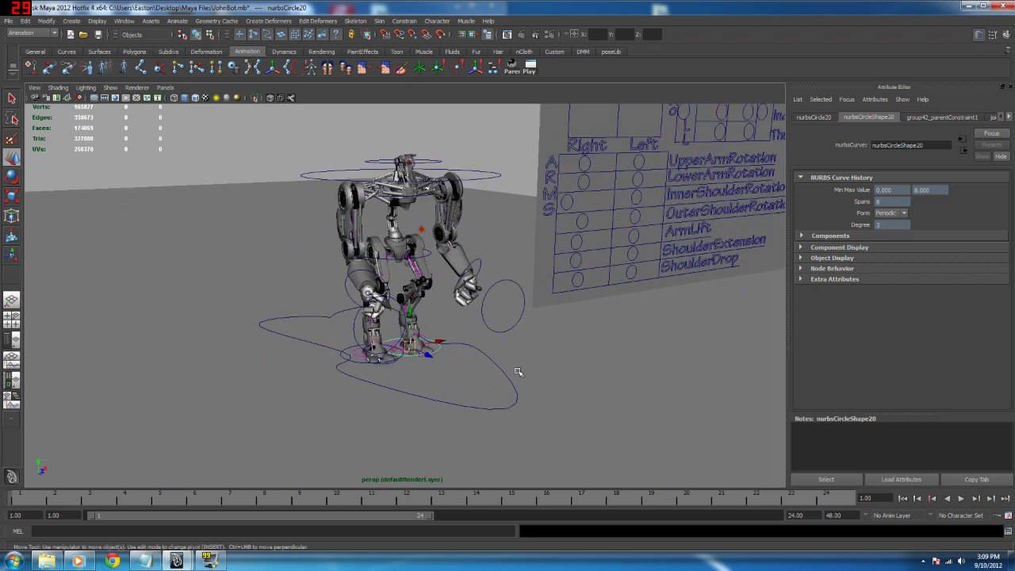
Step: Delete the backing plane behind the arm control chart
left_click_drag(516, 364, 458, 413, "alt")
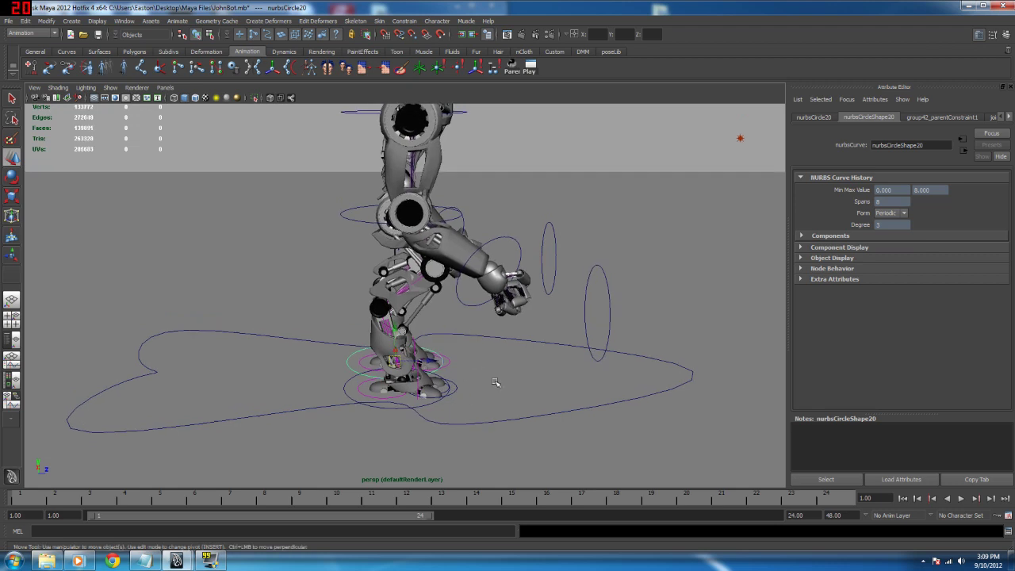
left_click(426, 406)
left_click_drag(488, 379, 614, 302, "alt")
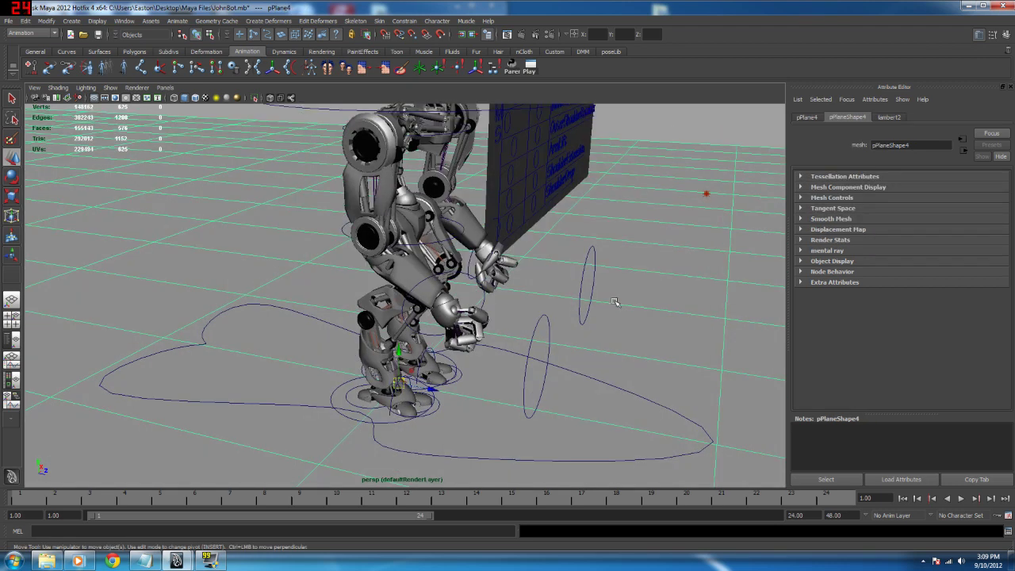
left_click_drag(674, 119, 661, 127, "alt")
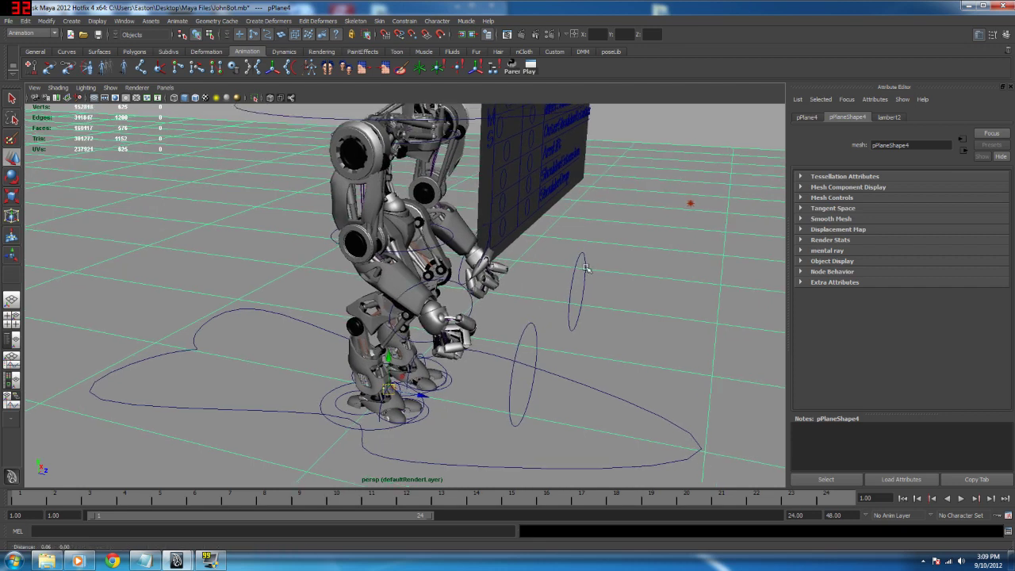
left_click(672, 141)
left_click_drag(592, 320, 596, 292, "alt")
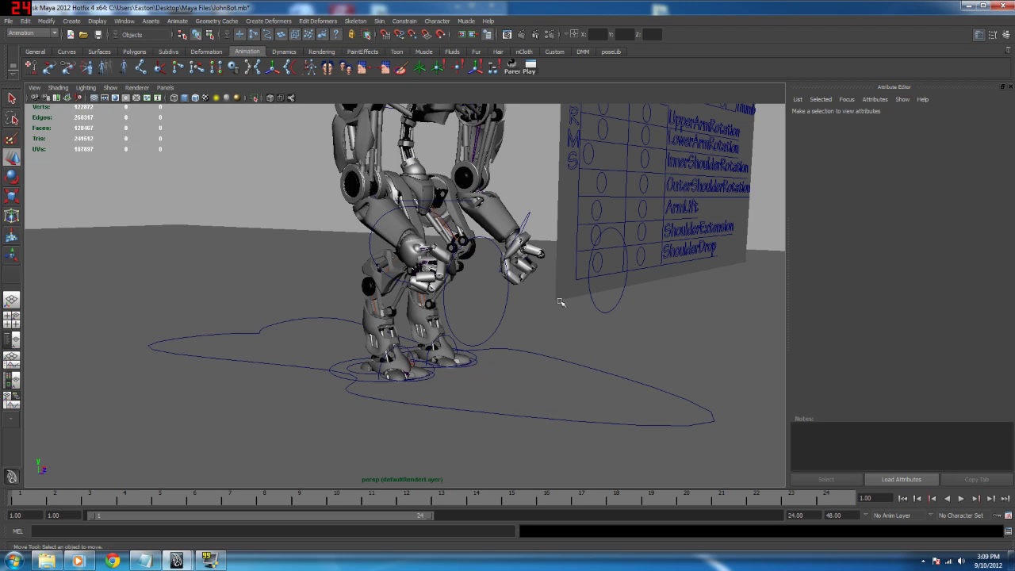
left_click(561, 291)
key("Delete")
Step: Restrict the viewport display to NURBS curves and polygons only
middle_click_drag(650, 224, 617, 259, "alt")
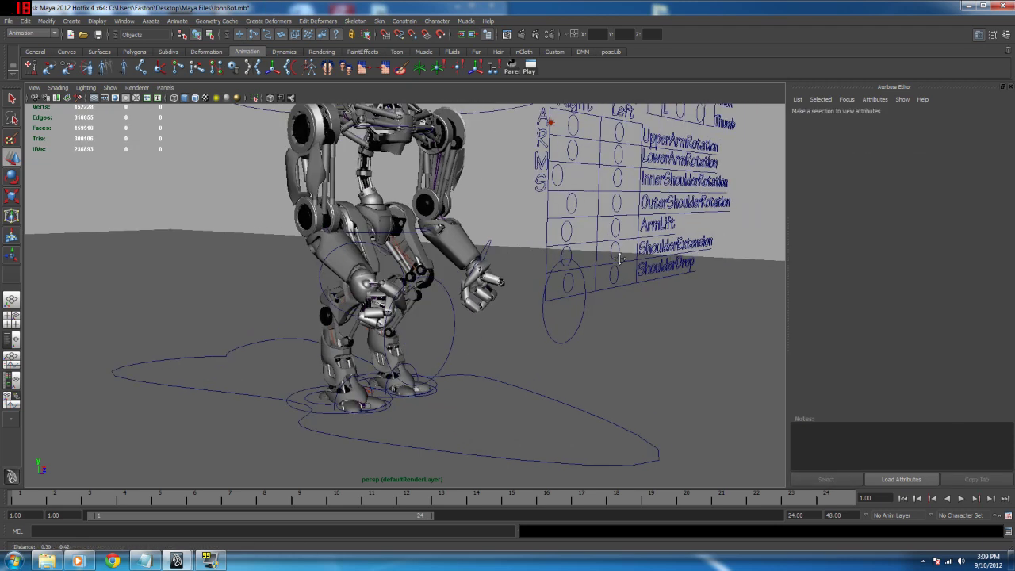
scroll(611, 266, "down", 2)
left_click_drag(483, 229, 469, 196, "alt")
left_click(110, 87)
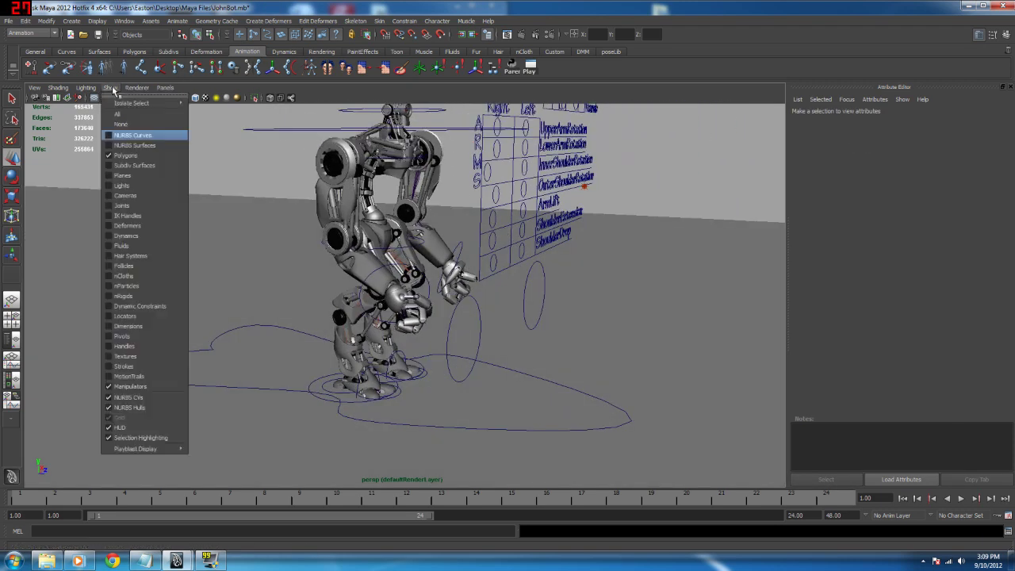
left_click(119, 123)
left_click(110, 87)
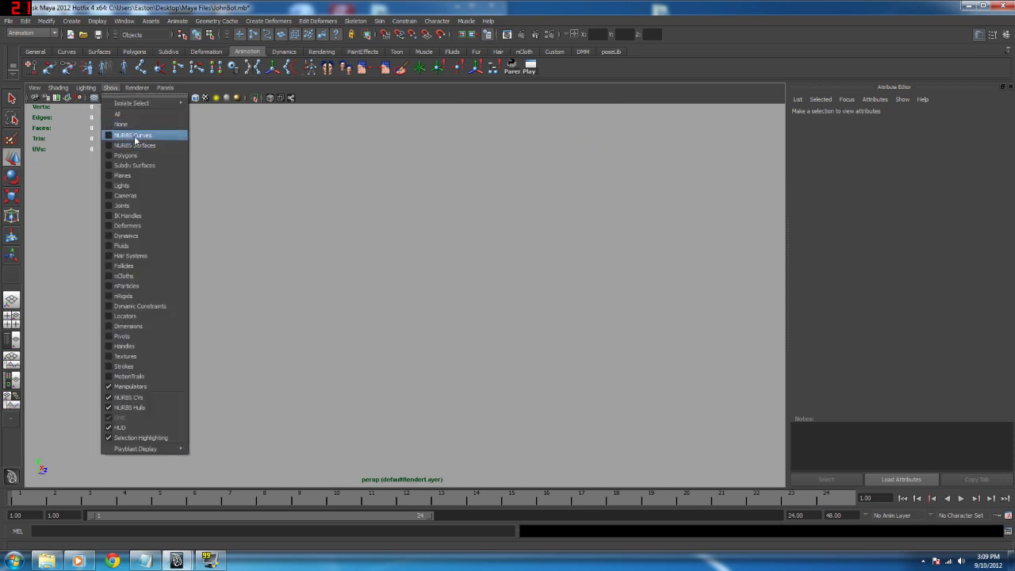
left_click(130, 135)
left_click(110, 88)
left_click(131, 158)
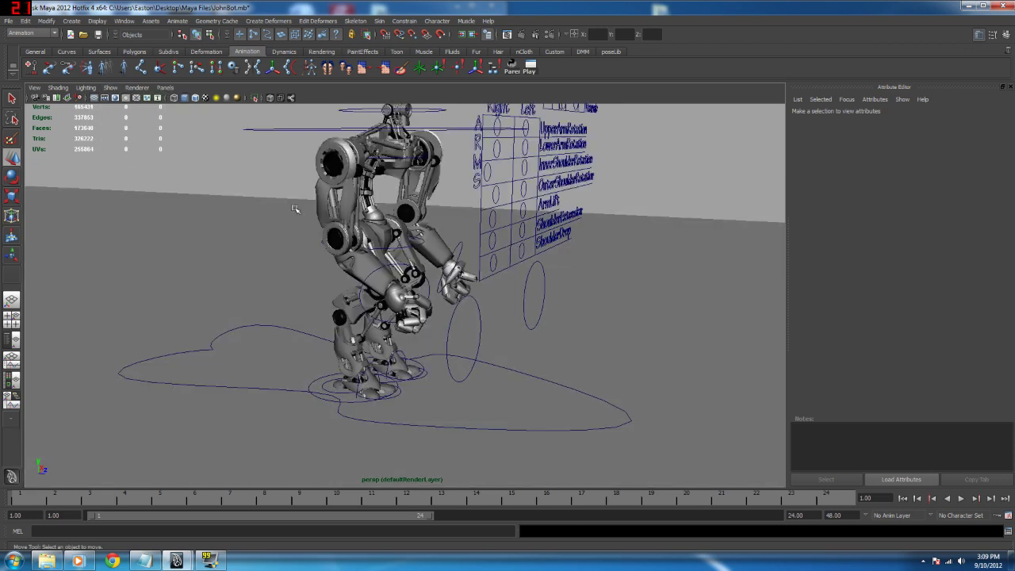
Step: Select the robot's left foot control circle and set its Translate Z to 0
left_click_drag(476, 233, 430, 329, "alt")
left_click(431, 331)
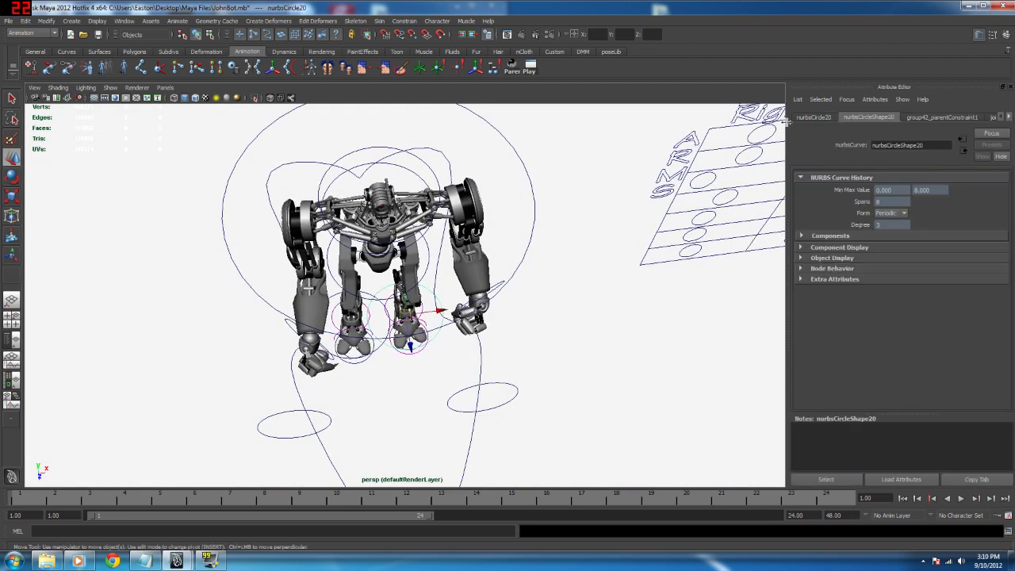
left_click(1007, 35)
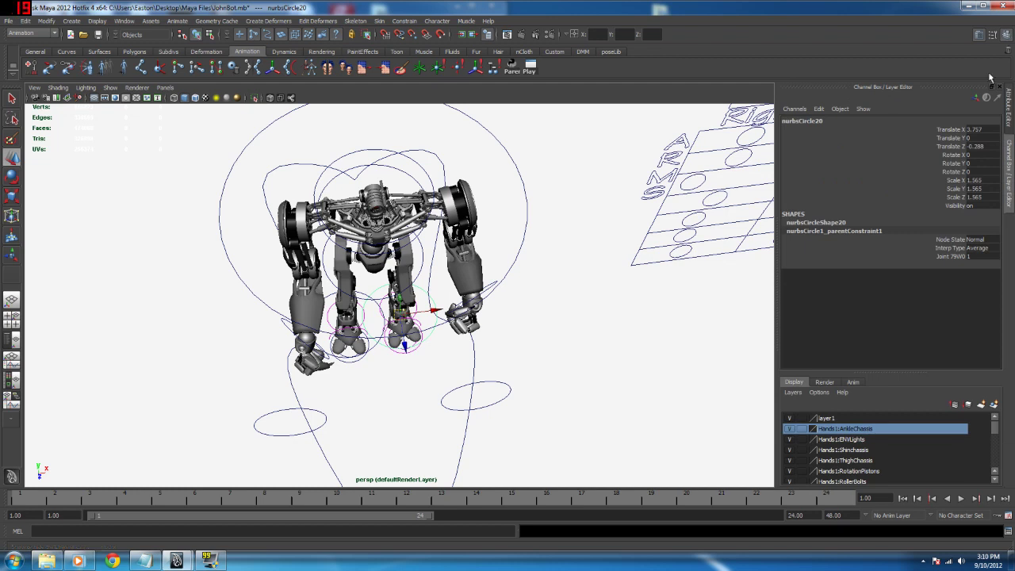
double_click(975, 146)
type("0")
key("Return")
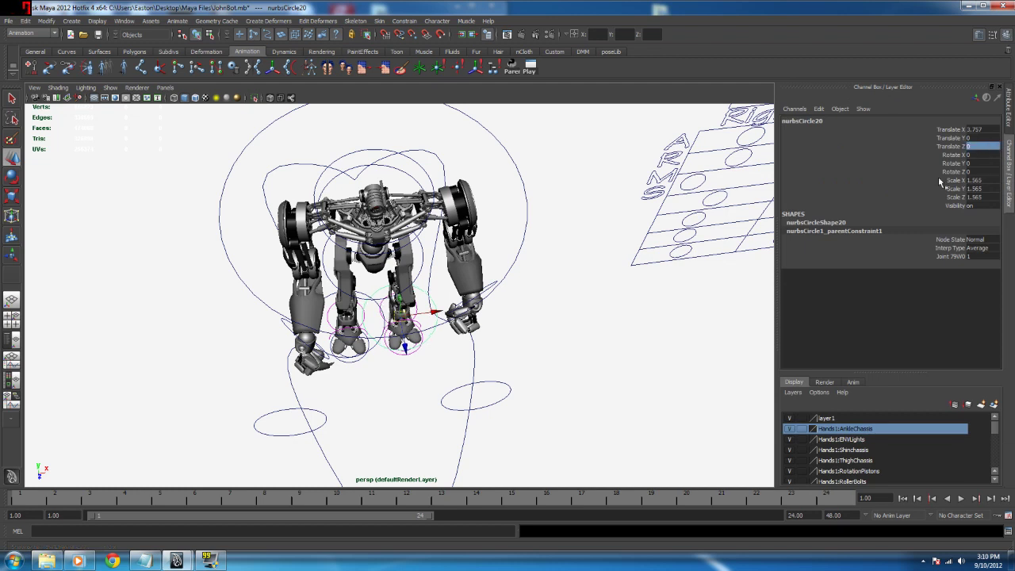
Step: Select the robot's right foot control circle, nurbsCircle24, and check the stance from the side
left_click_drag(408, 283, 534, 386, "alt")
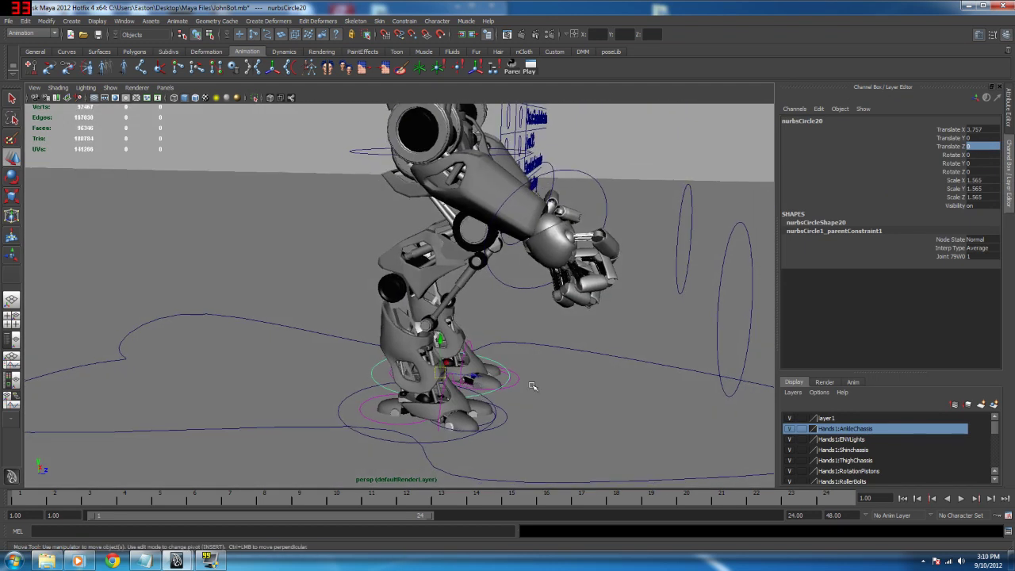
left_click_drag(585, 341, 509, 413, "alt")
left_click(389, 401)
left_click_drag(513, 272, 456, 368, "alt")
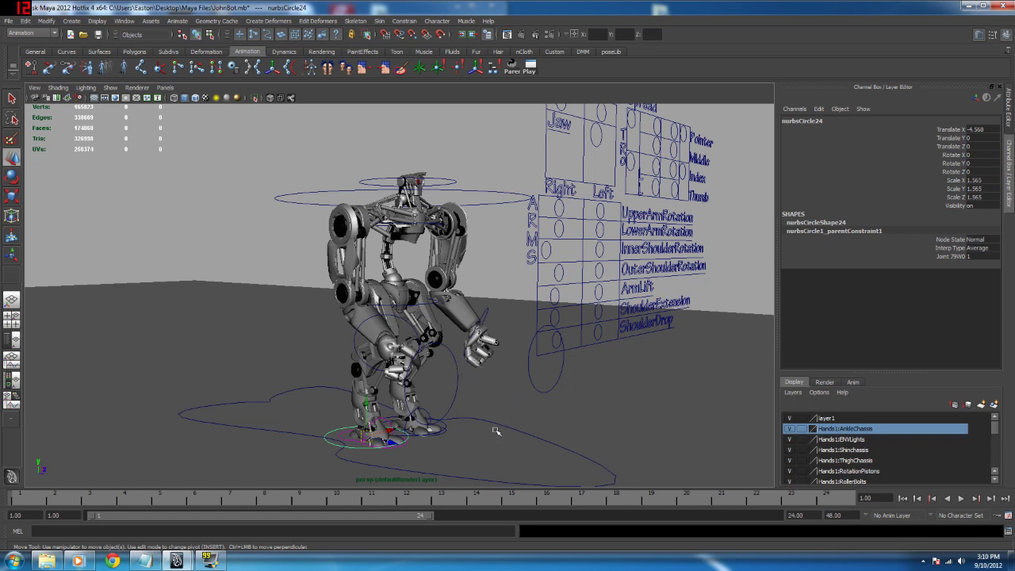
middle_click_drag(505, 382, 515, 335, "alt")
left_click_drag(494, 362, 471, 372, "alt")
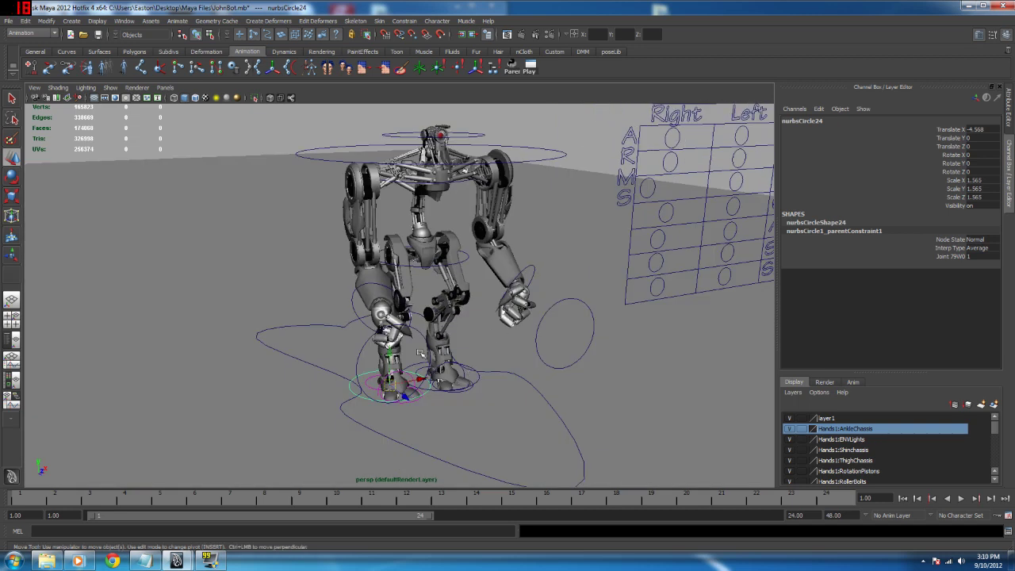
left_click_drag(420, 353, 502, 344, "alt")
Step: Set the playback range to run from frame 0 to frame 32
double_click(794, 515)
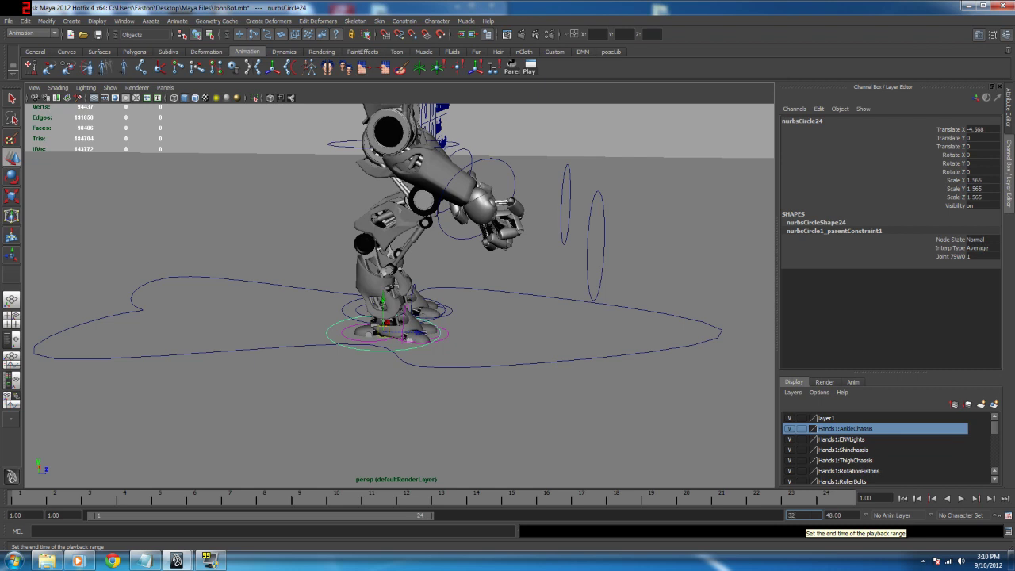
type("32")
key("Return")
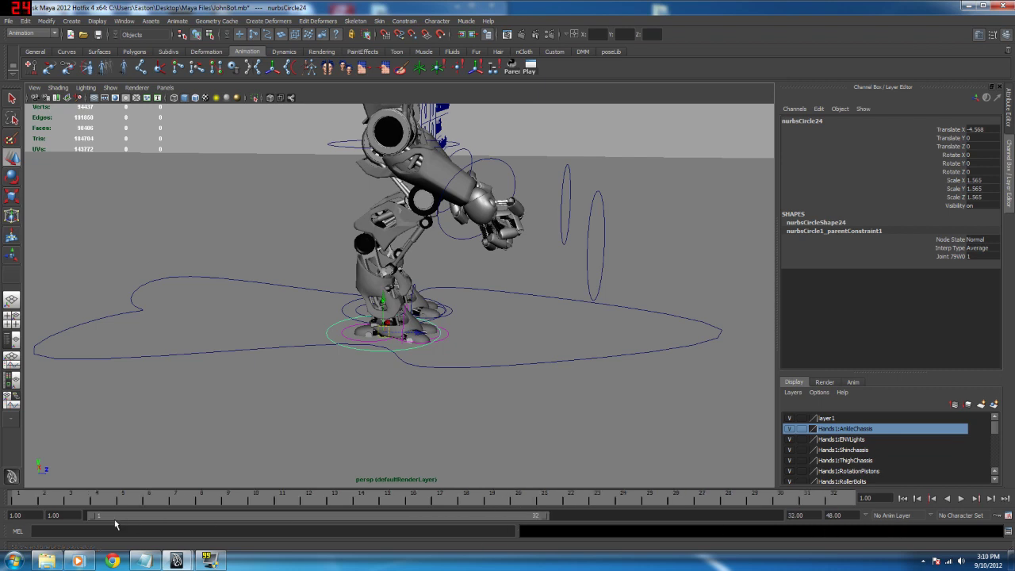
double_click(52, 515)
key("Return")
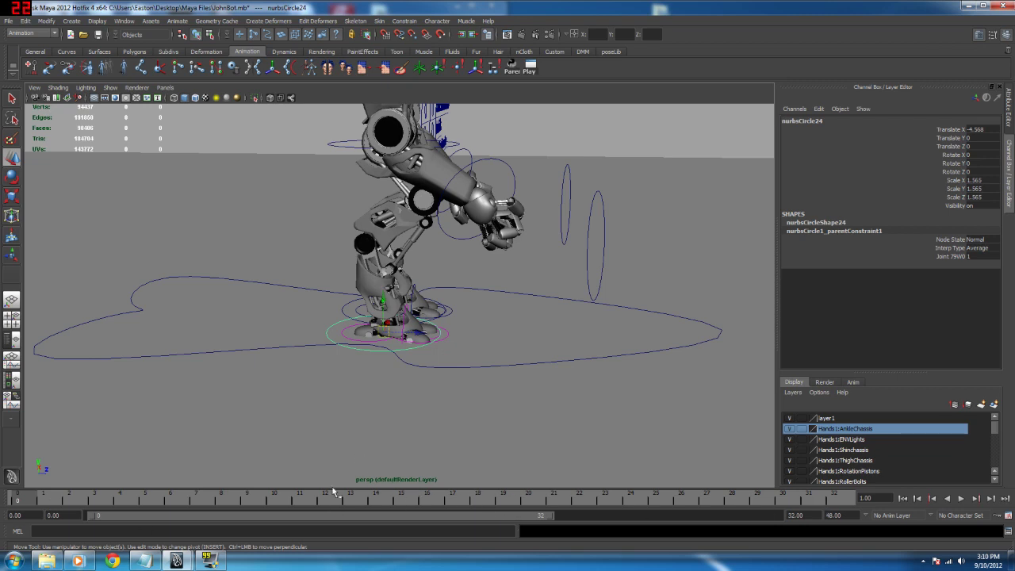
Step: Move the right foot control forward along Z to about 9.5 and key all its channels at the current frame
scroll(473, 332, "up", 10)
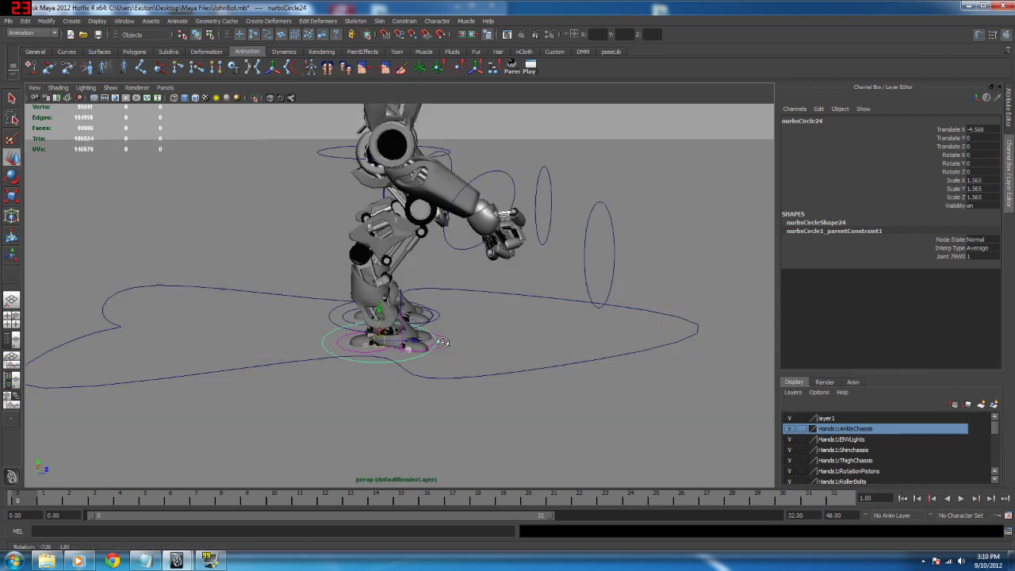
scroll(483, 341, "up", 2)
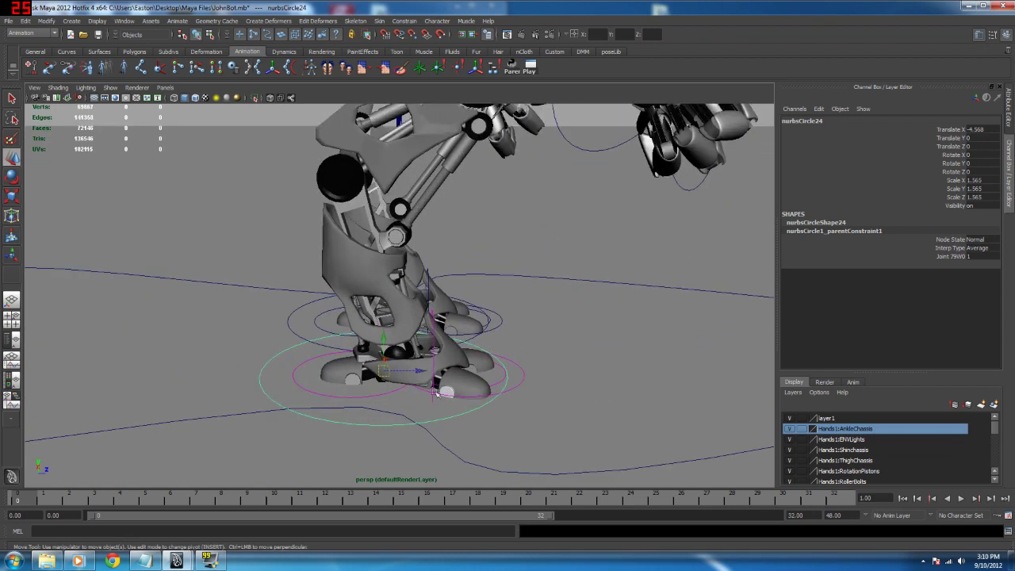
middle_click_drag(437, 394, 434, 421, "alt")
mouse_move(434, 420)
right_mouse_down("alt")
mouse_move(424, 425)
mouse_move(436, 440)
right_mouse_up("alt")
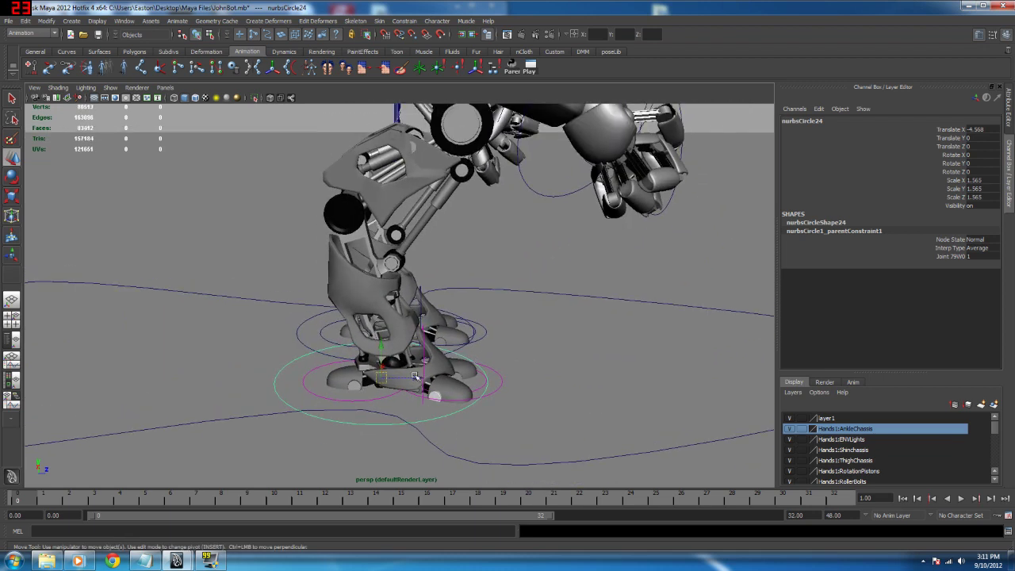
left_click_drag(414, 376, 597, 387)
middle_click_drag(562, 317, 546, 326, "alt")
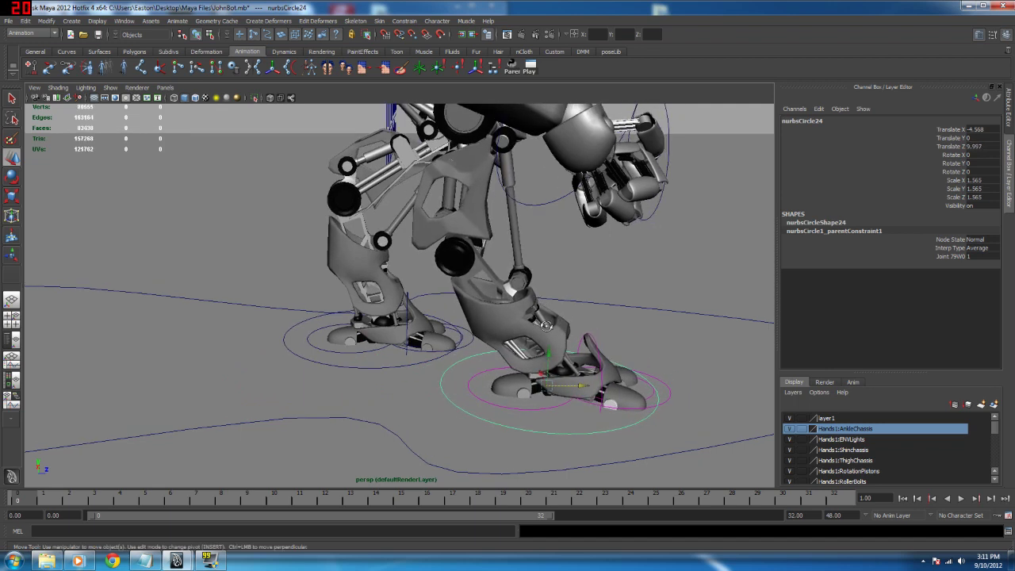
left_click_drag(545, 325, 517, 249, "alt")
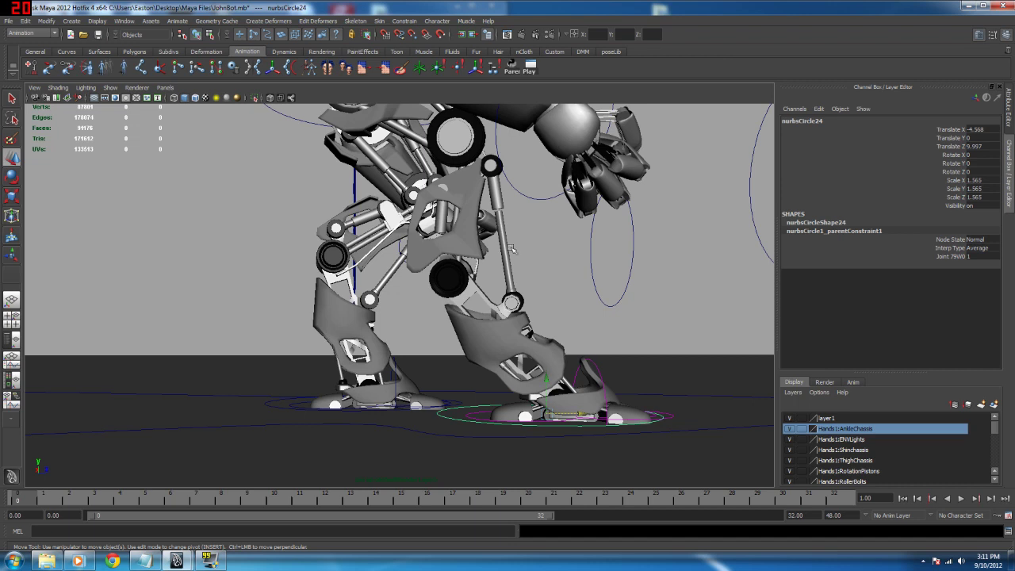
left_click_drag(584, 422, 574, 424)
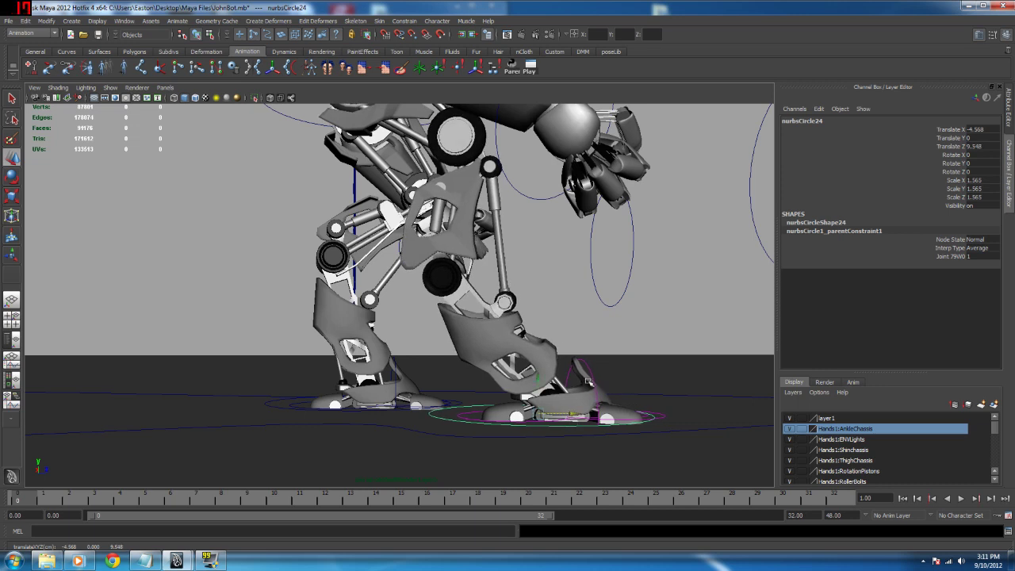
key("s")
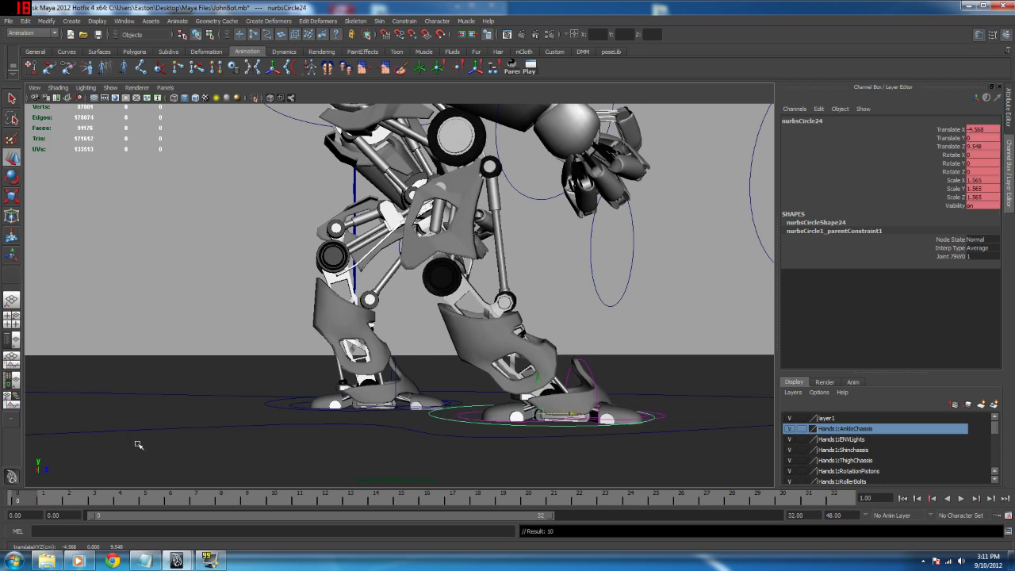
Step: Shift the right foot control's key to frame 0 and set a matching key at frame 32
left_click(55, 502, "shift")
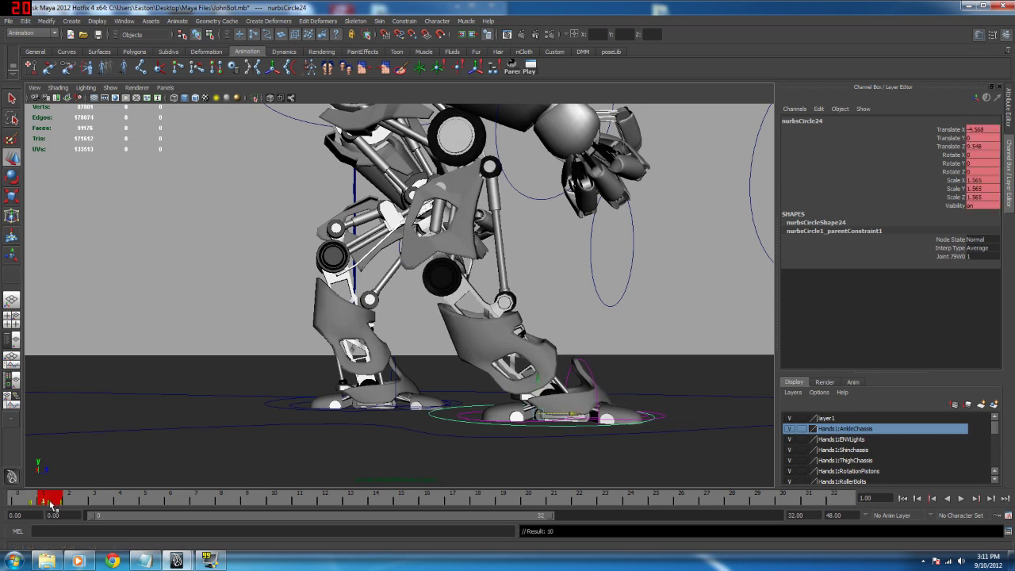
mouse_move(50, 503)
left_mouse_down()
mouse_move(24, 503)
mouse_move(143, 501)
mouse_move(20, 502)
mouse_move(660, 499)
mouse_move(881, 488)
left_mouse_up()
left_click(81, 498)
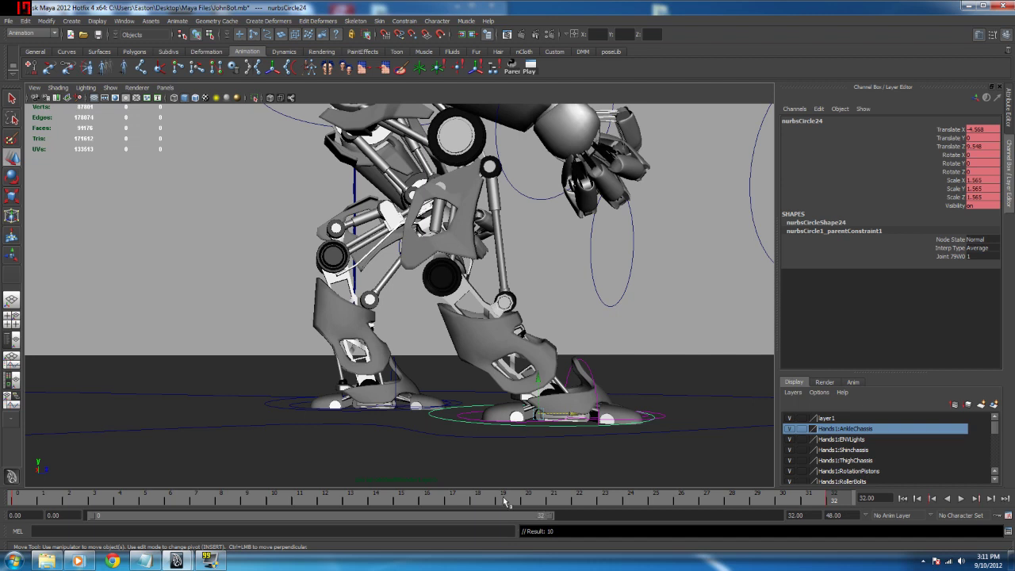
Step: At frame 16, move the right foot control back along Z behind the other foot, key it, and preview the motion
left_click(431, 498)
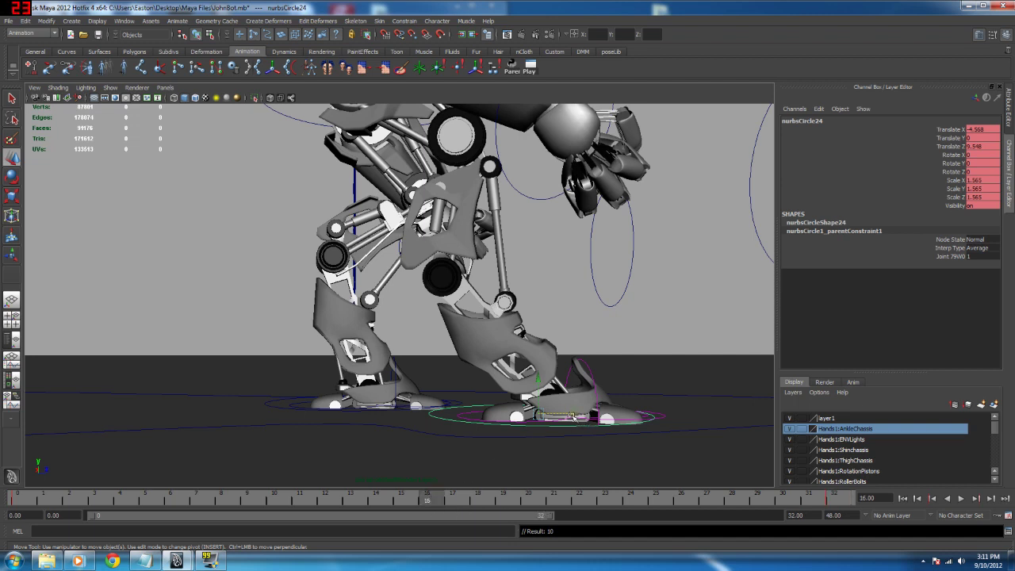
left_click_drag(571, 416, 170, 416)
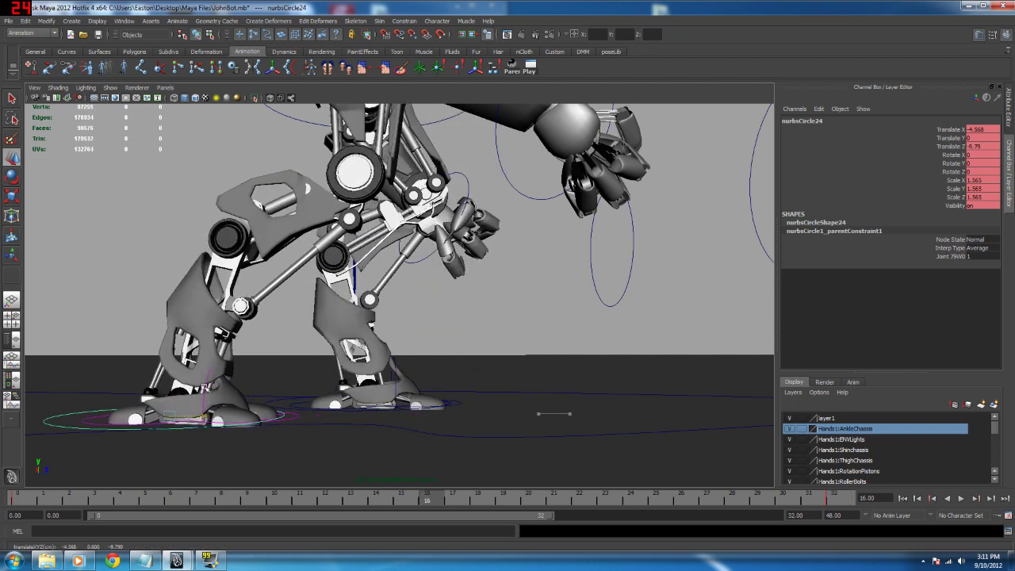
left_click_drag(204, 387, 300, 409)
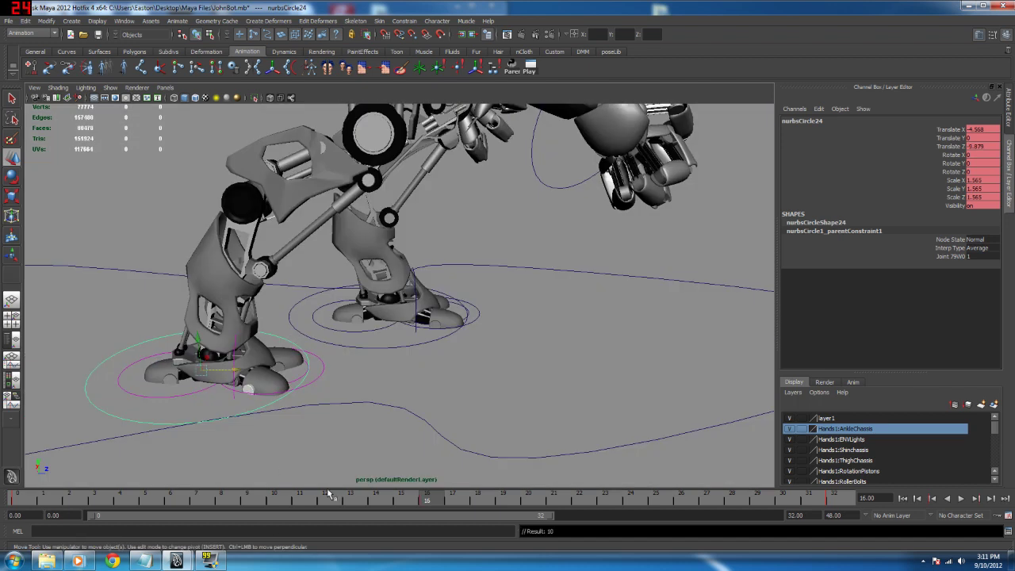
key("alt+v")
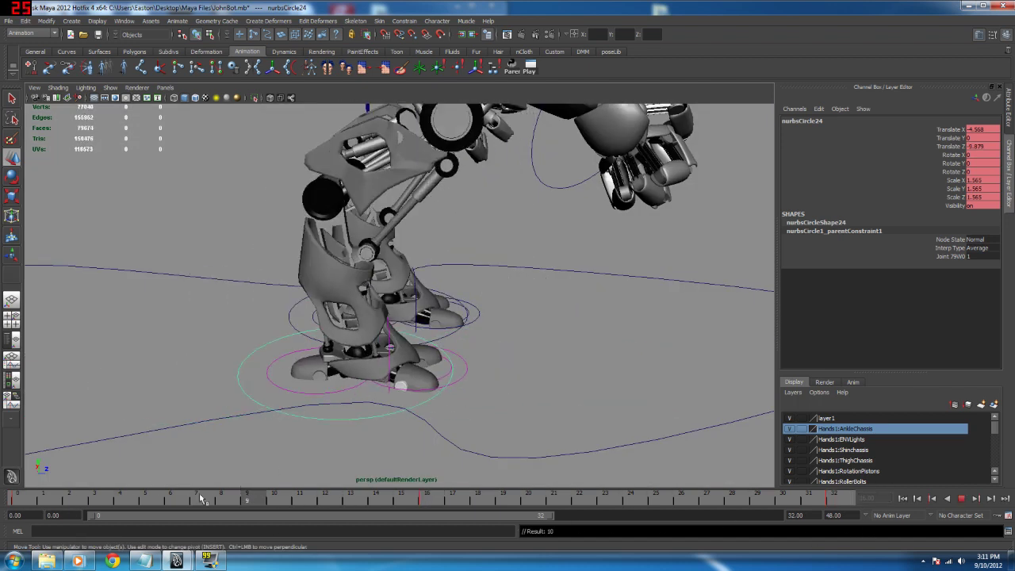
left_click_drag(200, 498, 15, 498)
Step: Switch to a perspective and Graph Editor layout with a taller viewport, isolating the right foot control's Translate Z curve
left_click(11, 402)
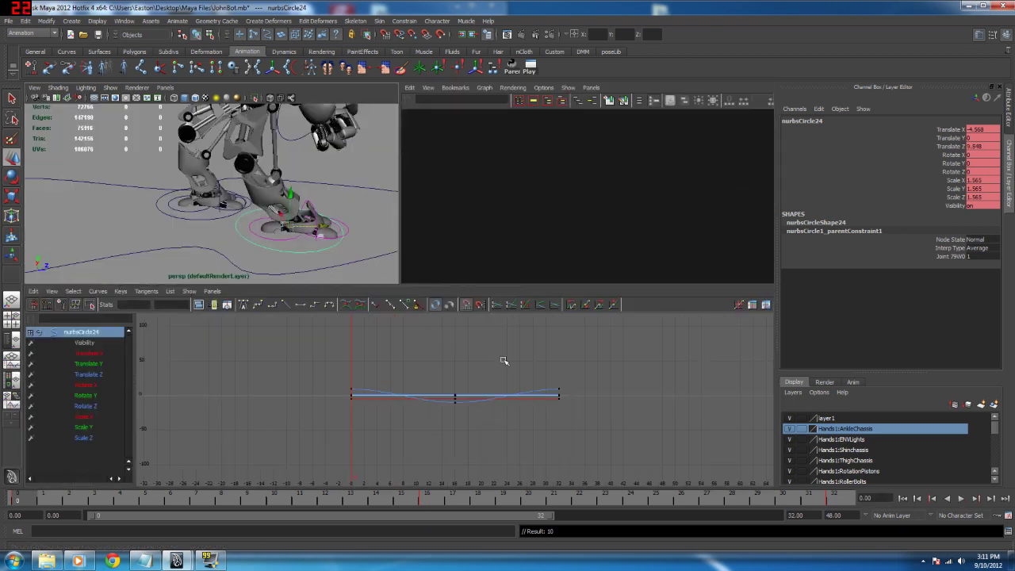
left_click(85, 376)
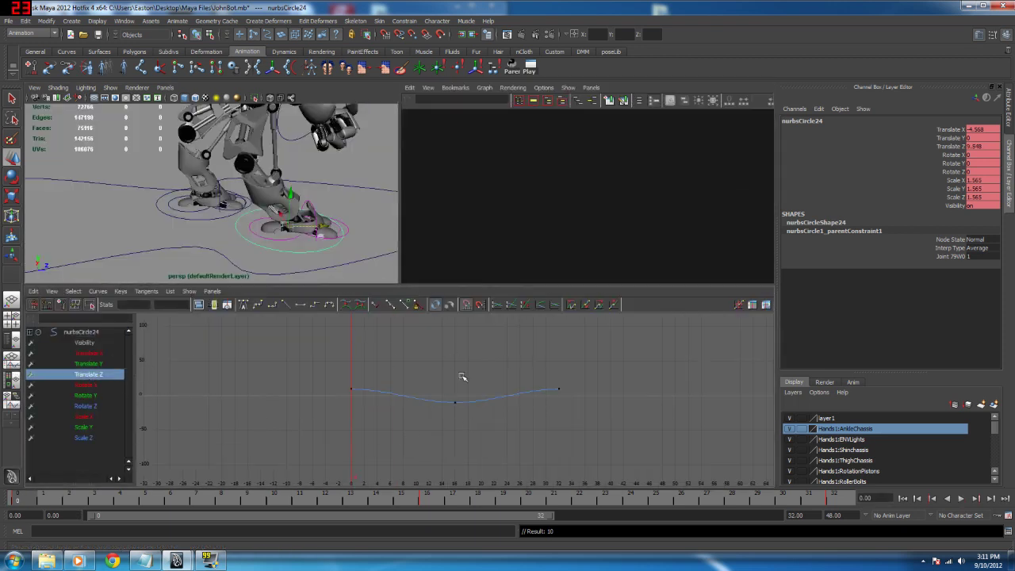
left_click(11, 359)
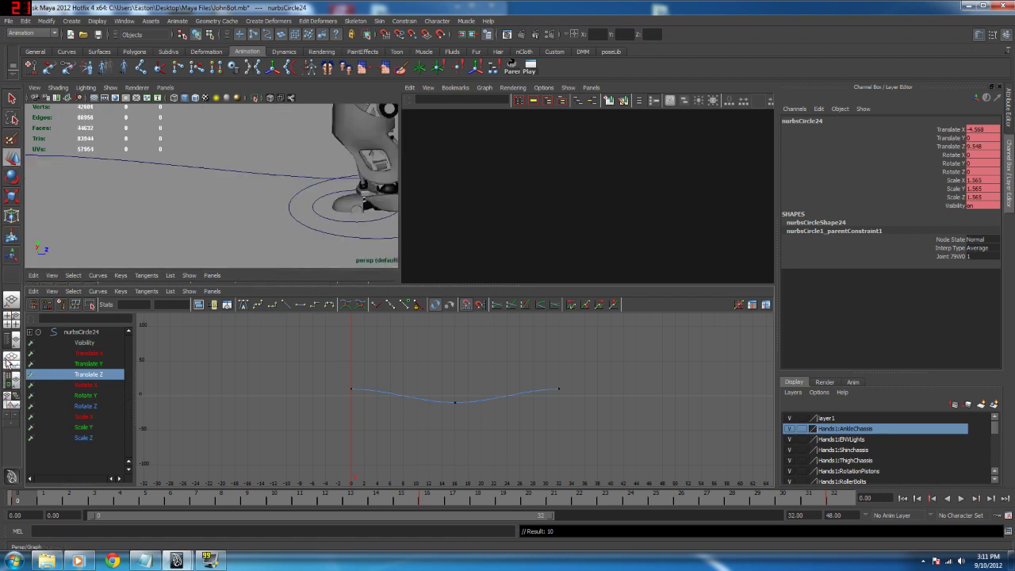
left_click_drag(470, 272, 470, 332)
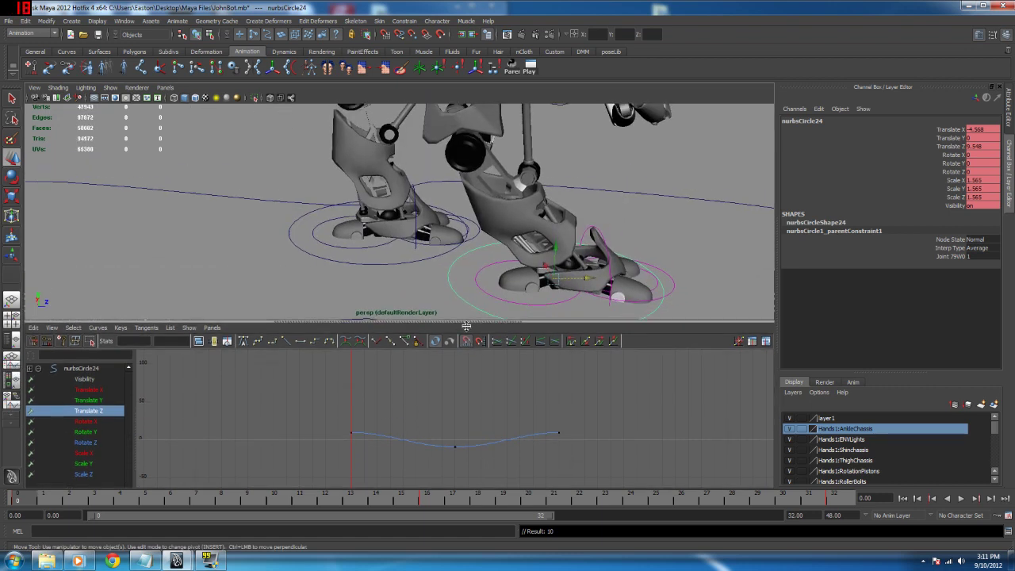
middle_click_drag(429, 450, 417, 442, "alt")
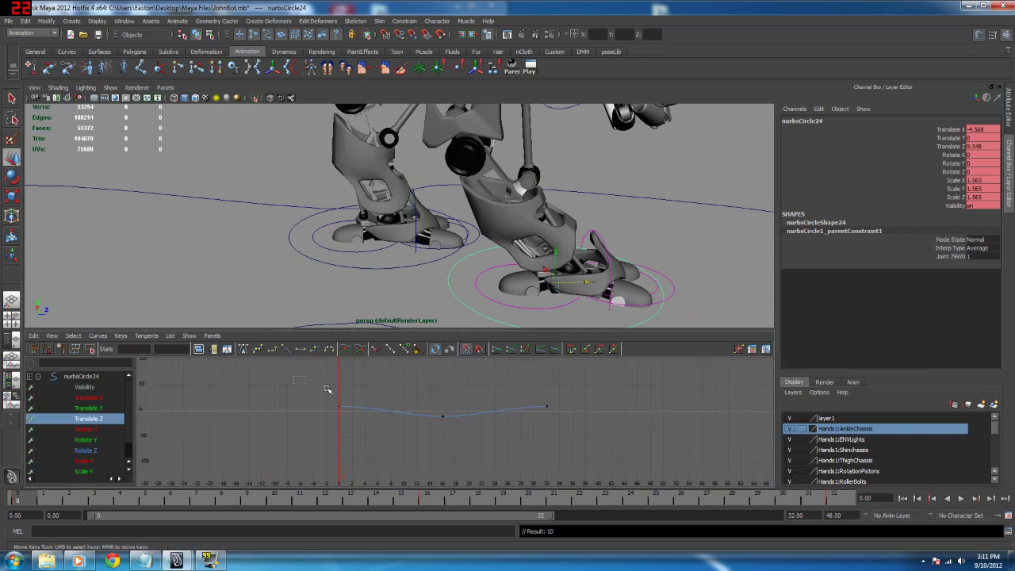
Step: Frame the right foot control's Translate Z curve and inspect its Translate Y and Translate X curves
left_click_drag(611, 465, 614, 459)
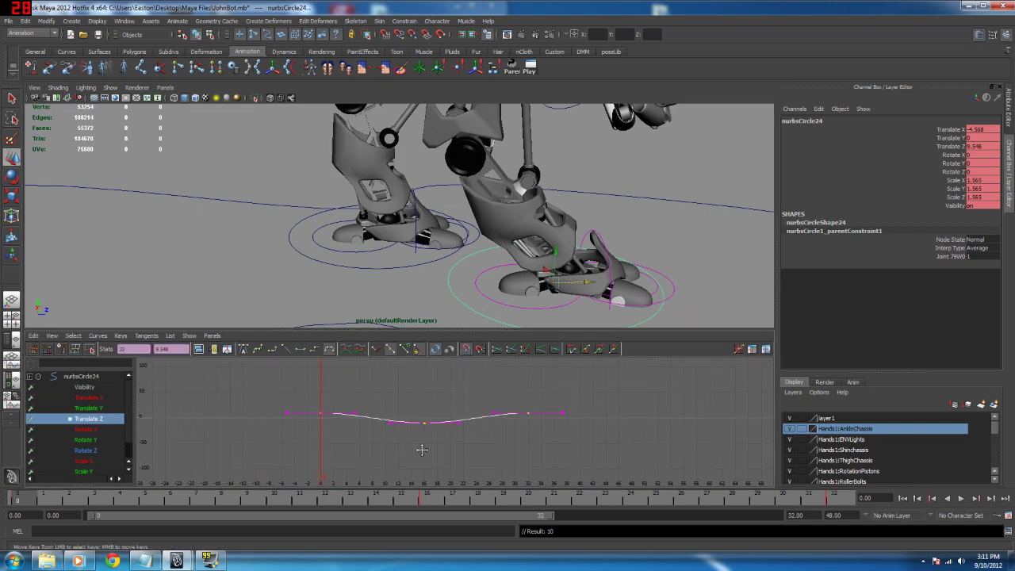
key("f")
scroll(428, 434, "down", 4)
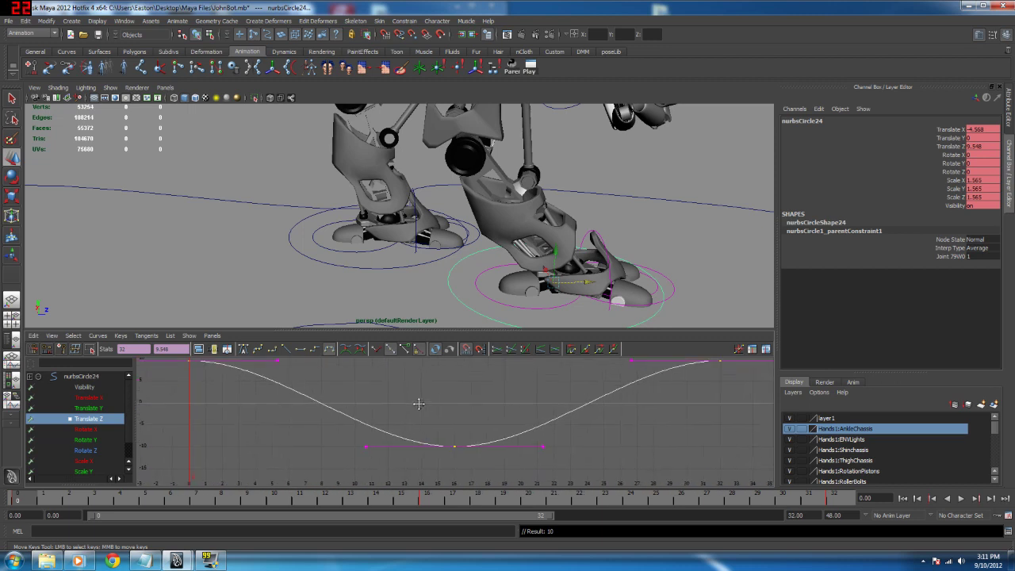
left_click(88, 408)
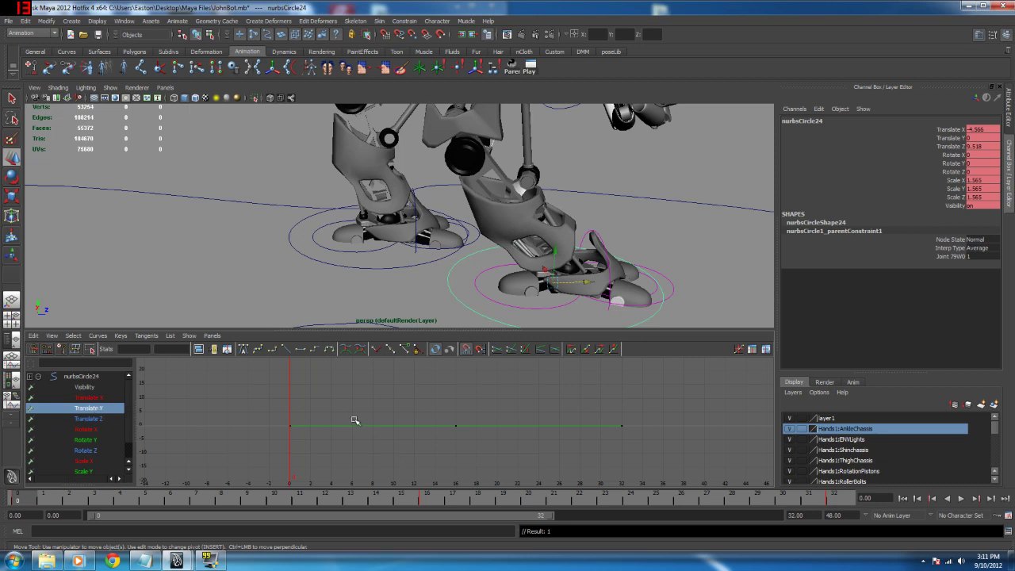
left_click(88, 397)
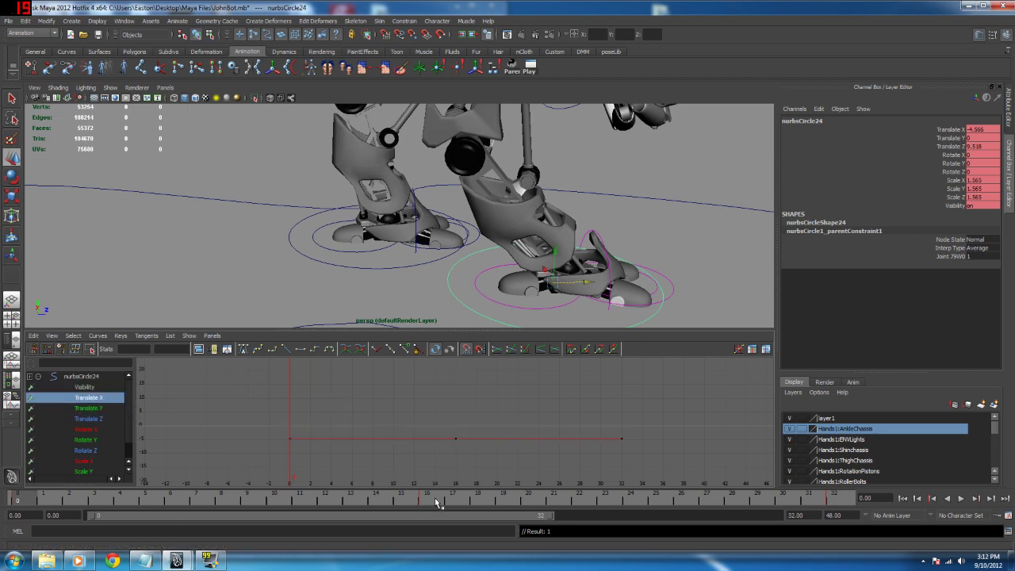
left_click(956, 131)
right_click(956, 131)
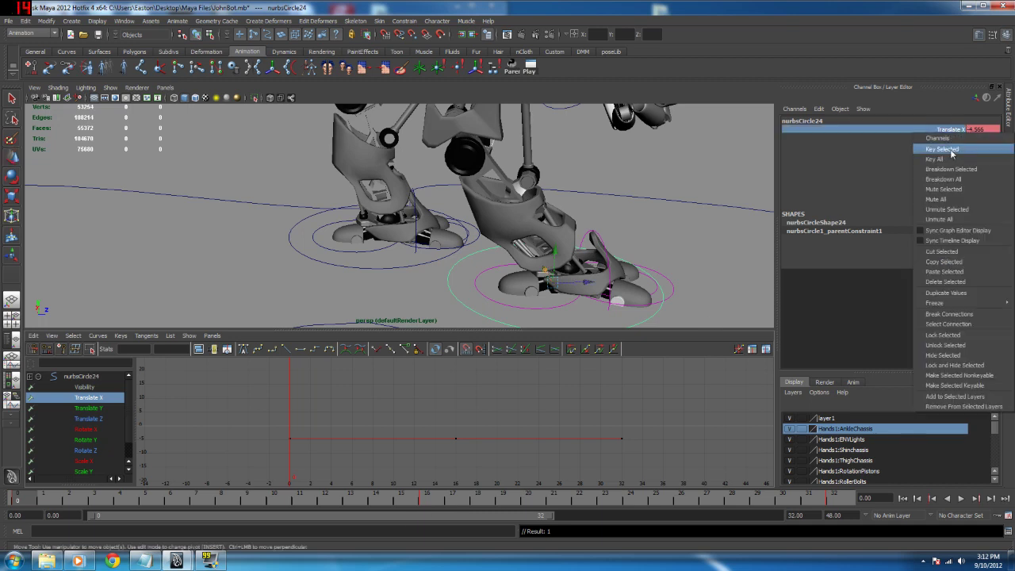
key("s")
key("e")
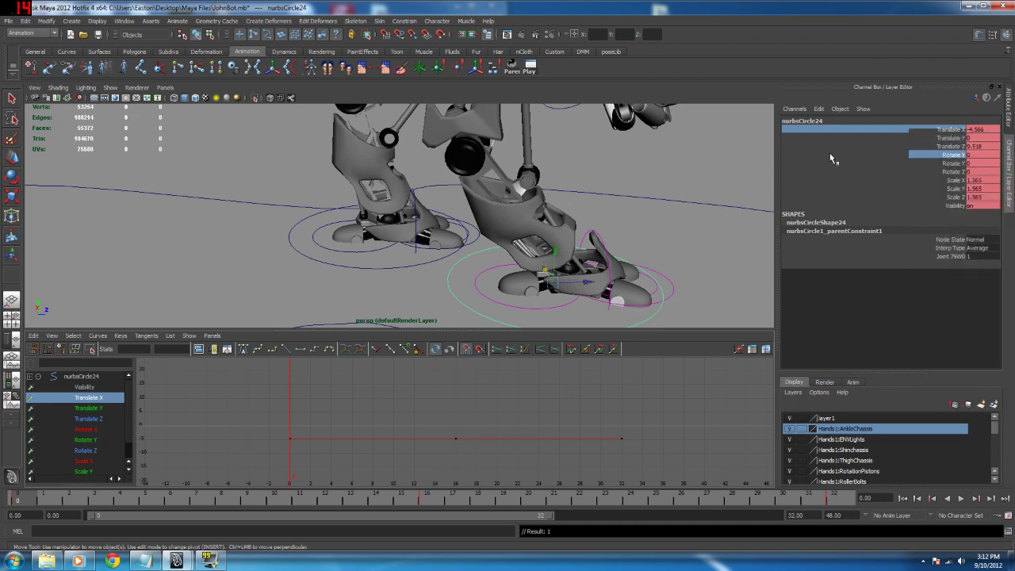
left_click(833, 155)
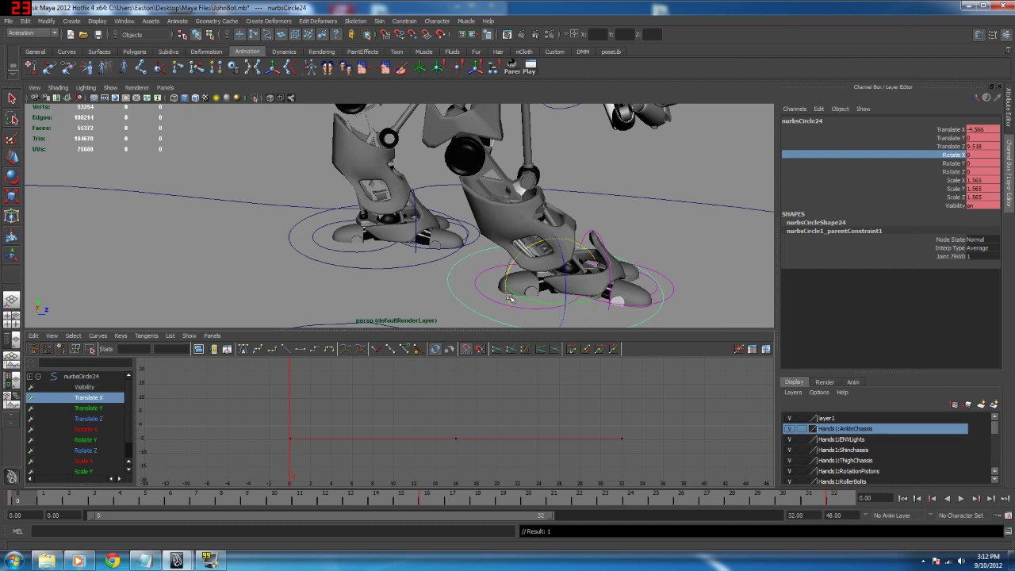
Step: Set the playback speed to Real-time and play the right foot's motion from the first frame with its Translate Z curve shown
left_click(77, 420)
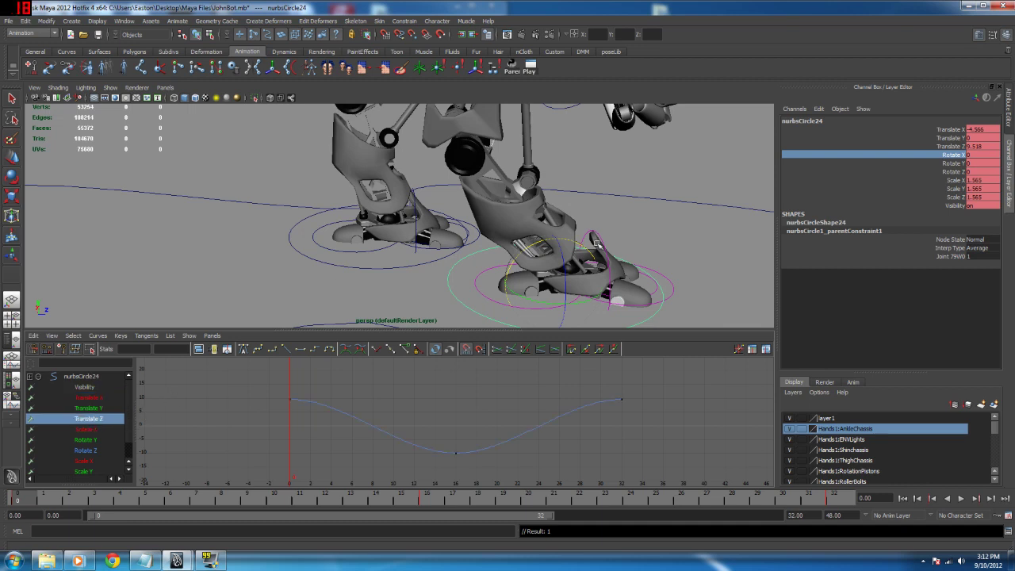
left_click_drag(596, 243, 617, 230, "alt")
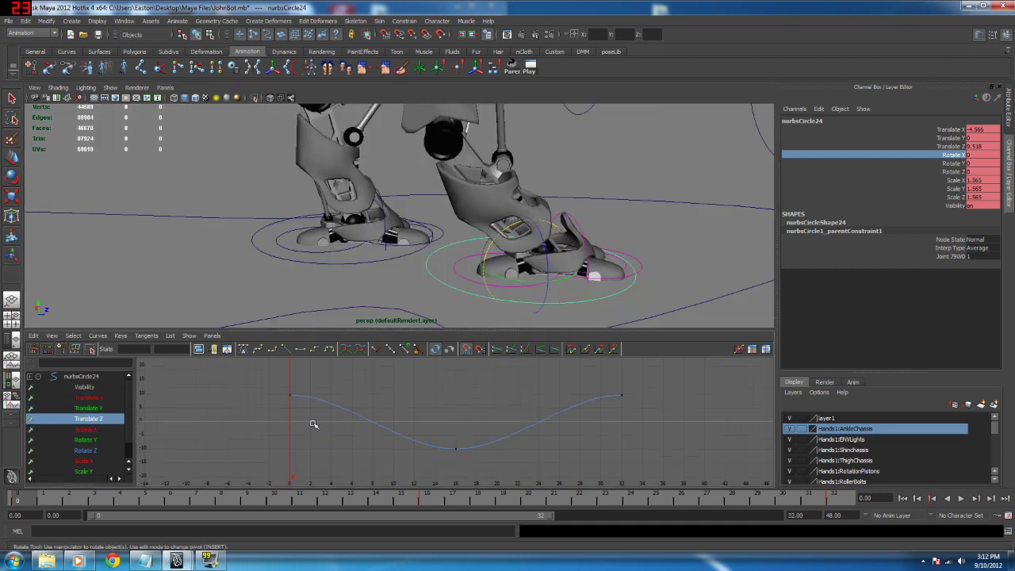
scroll(318, 419, "down", 3)
left_click_drag(37, 502, 808, 502)
left_click(960, 498)
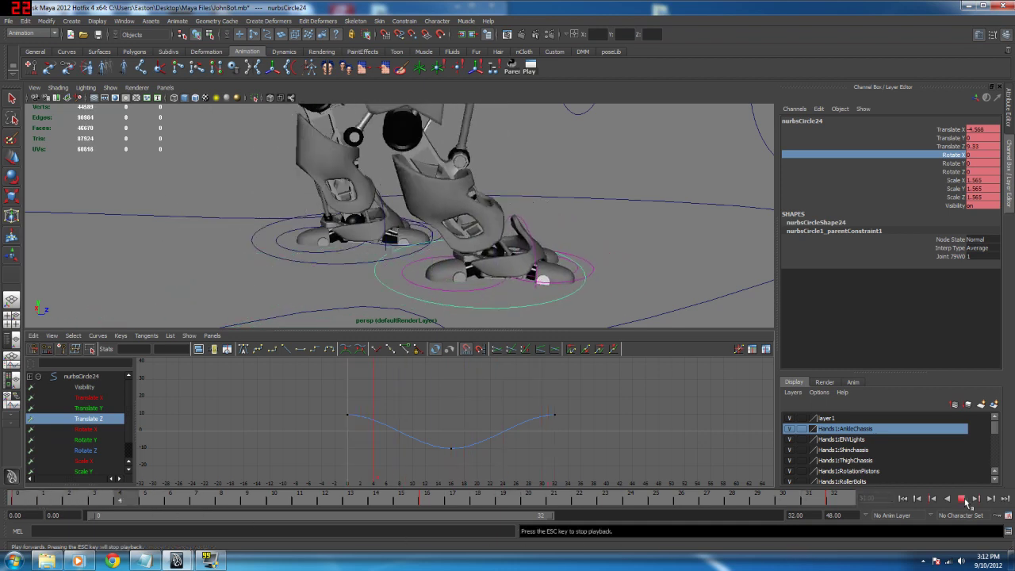
right_click(784, 502)
mouse_move(801, 433)
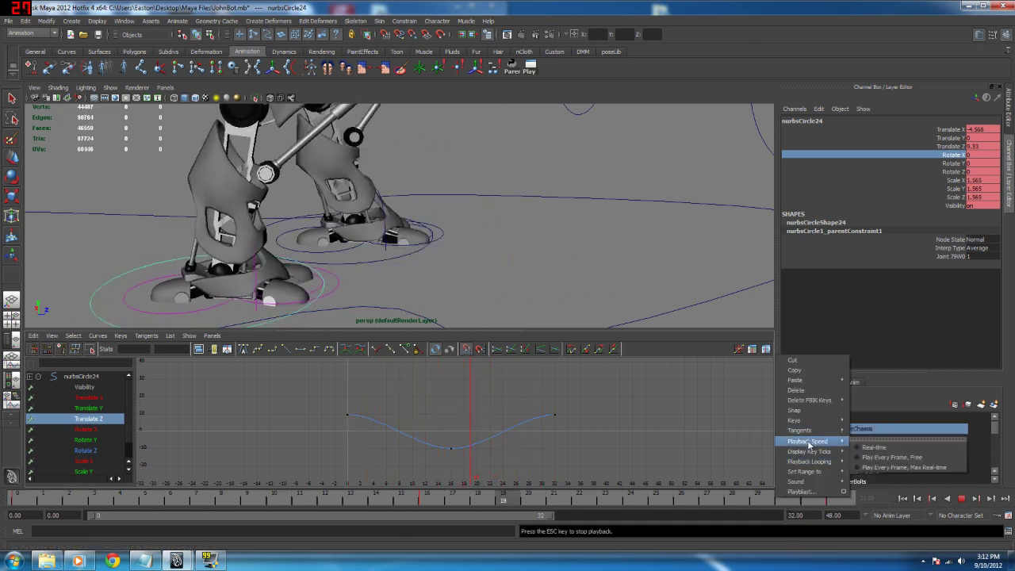
left_click(866, 448)
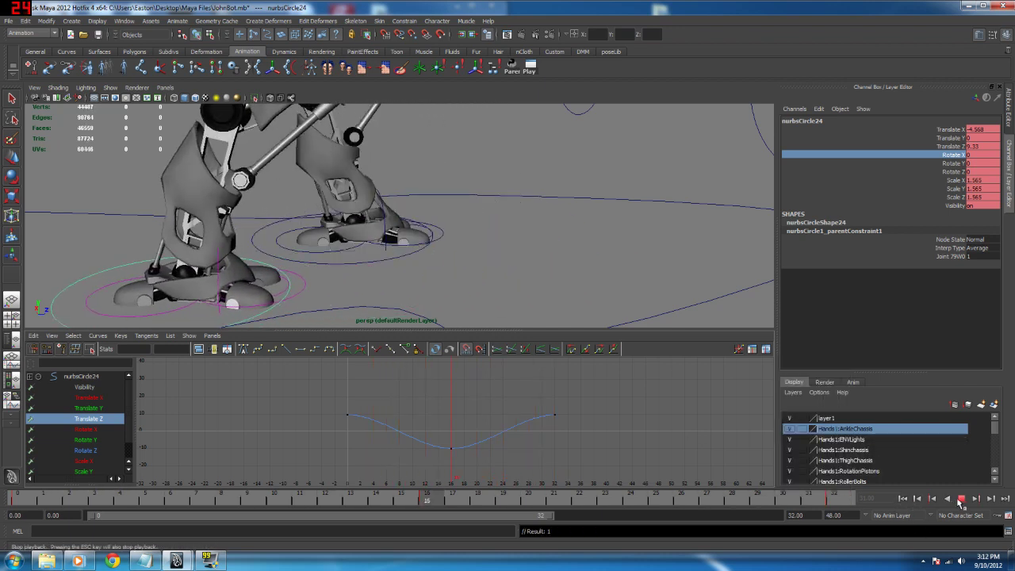
left_click(960, 498)
left_click(902, 498)
left_click(961, 498)
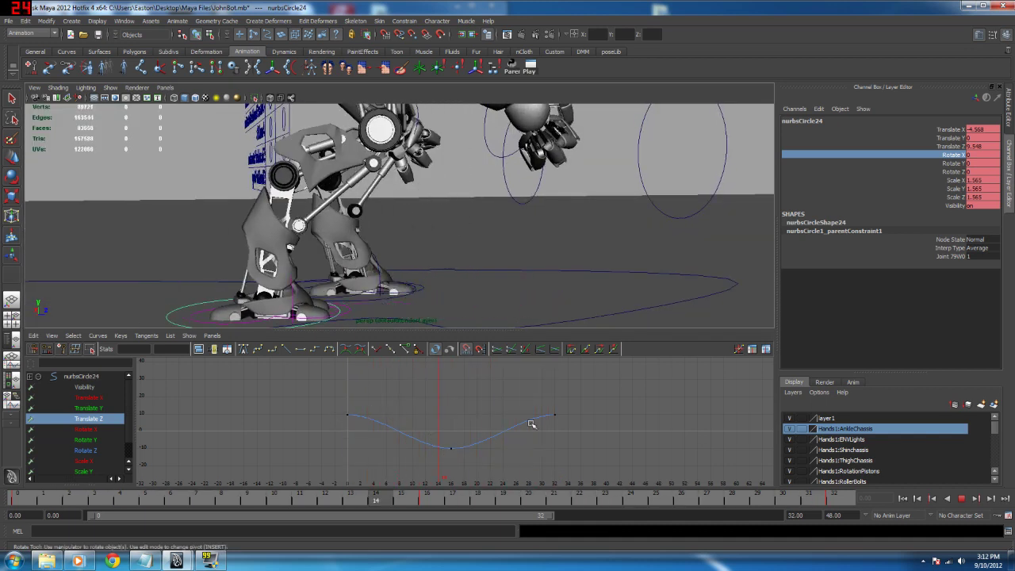
Step: Select the Translate Z keys and check the Weighted tangents setting in the animation preferences
left_click_drag(283, 374, 633, 472)
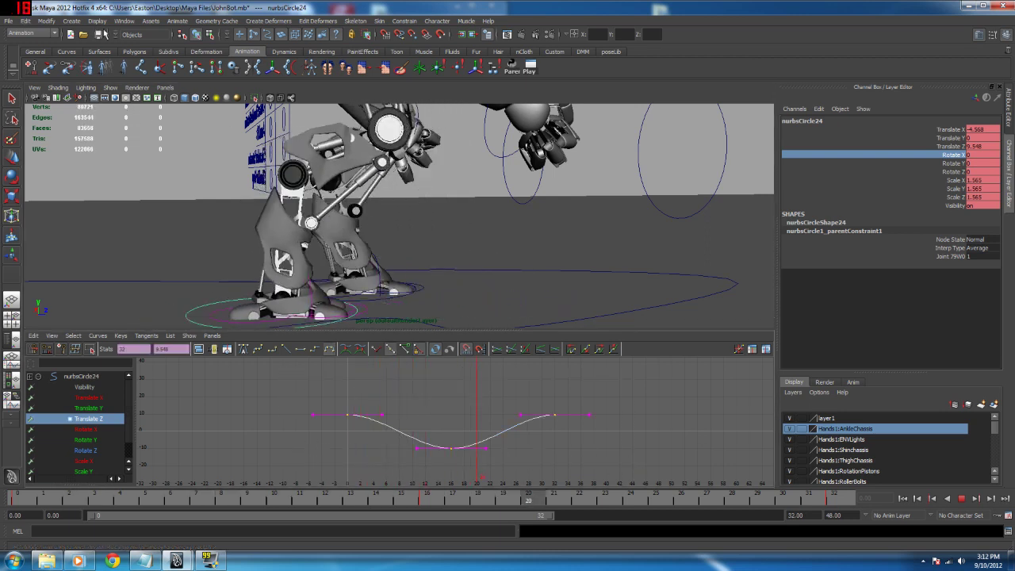
left_click(125, 21)
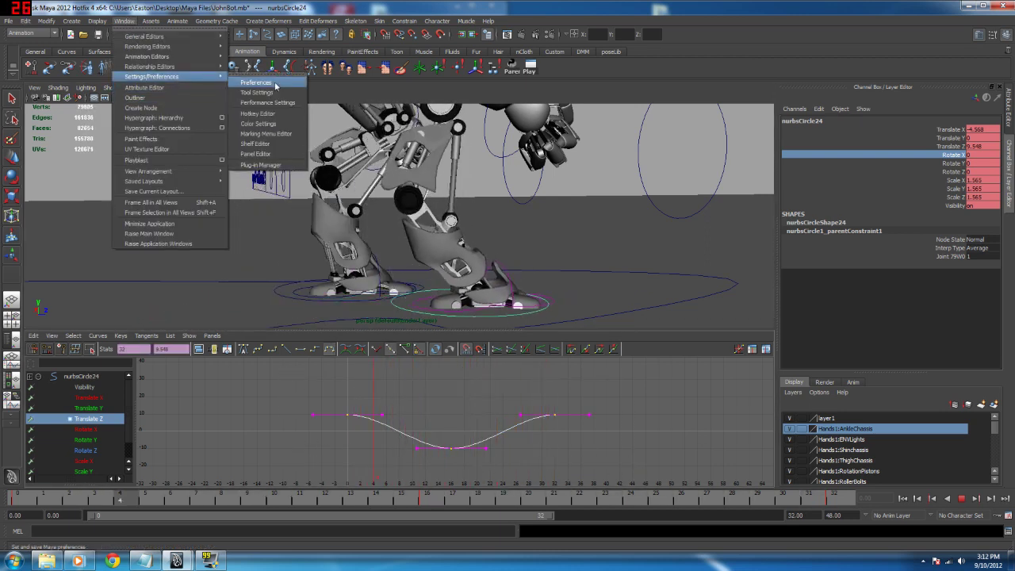
left_click(252, 76)
left_click(233, 238)
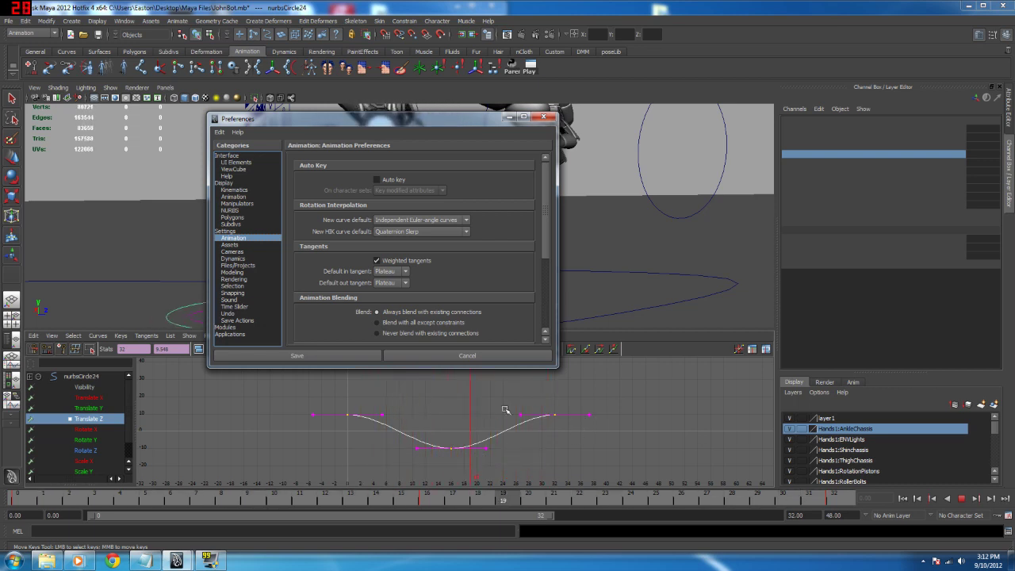
left_click(376, 260)
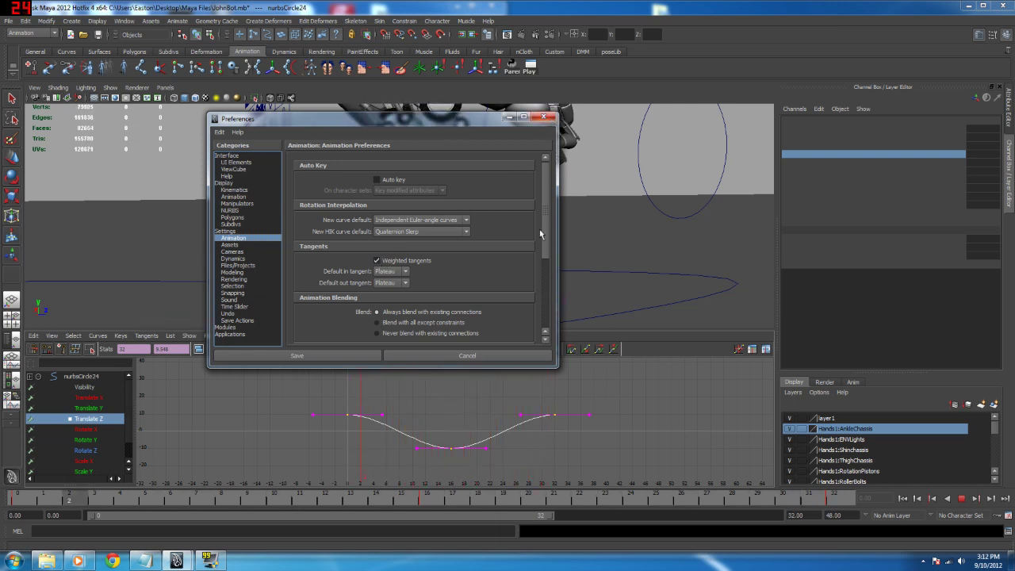
left_click(545, 117)
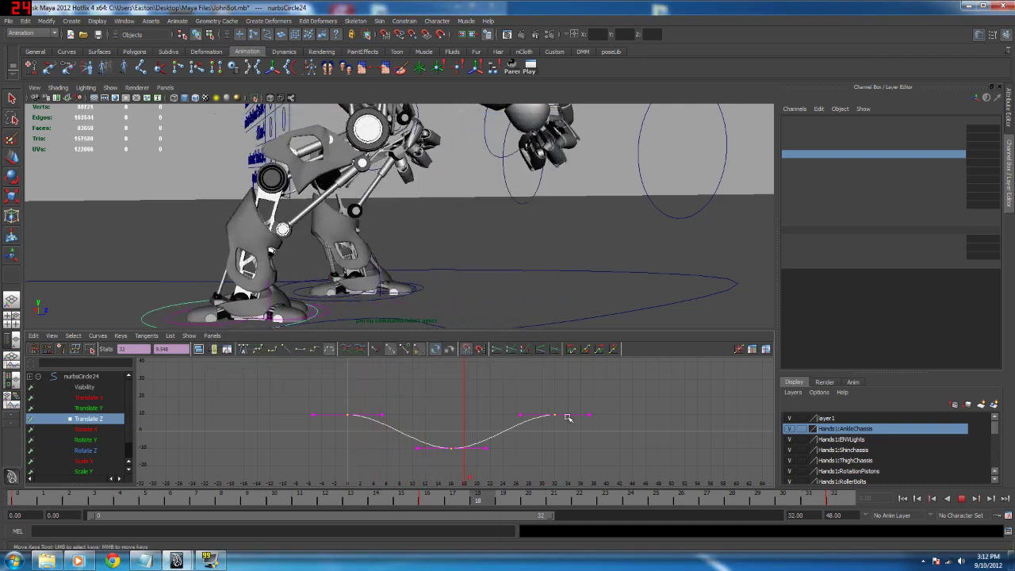
Step: Make the tangents of the selected Translate Z keys weighted and stop the playback
right_click(559, 357)
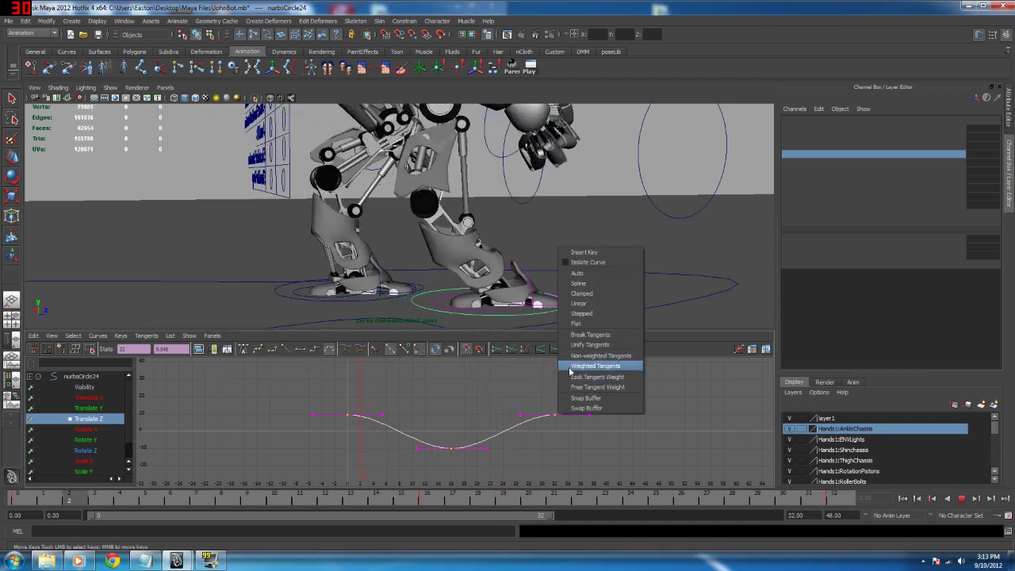
left_click(533, 380)
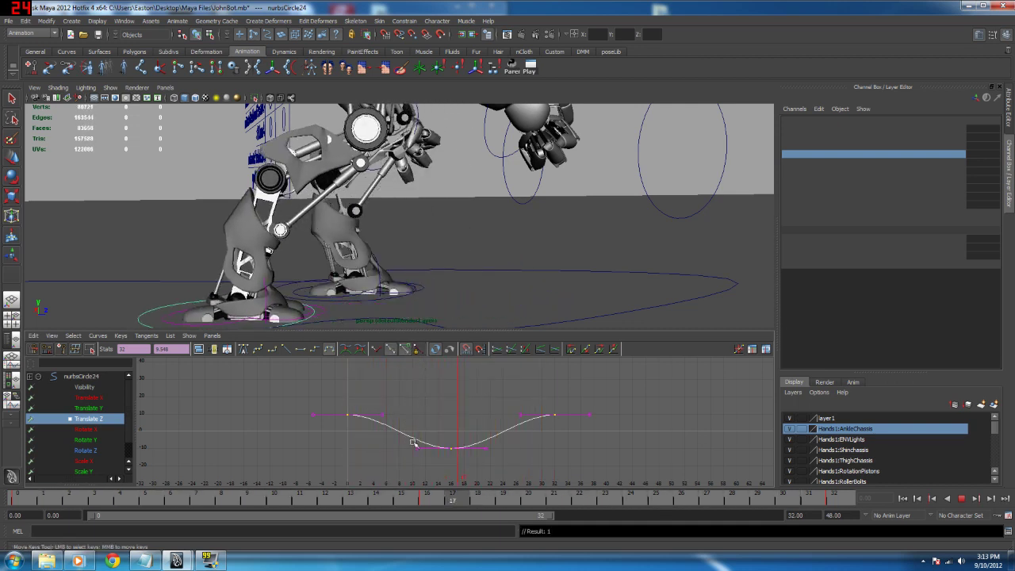
left_click(963, 499)
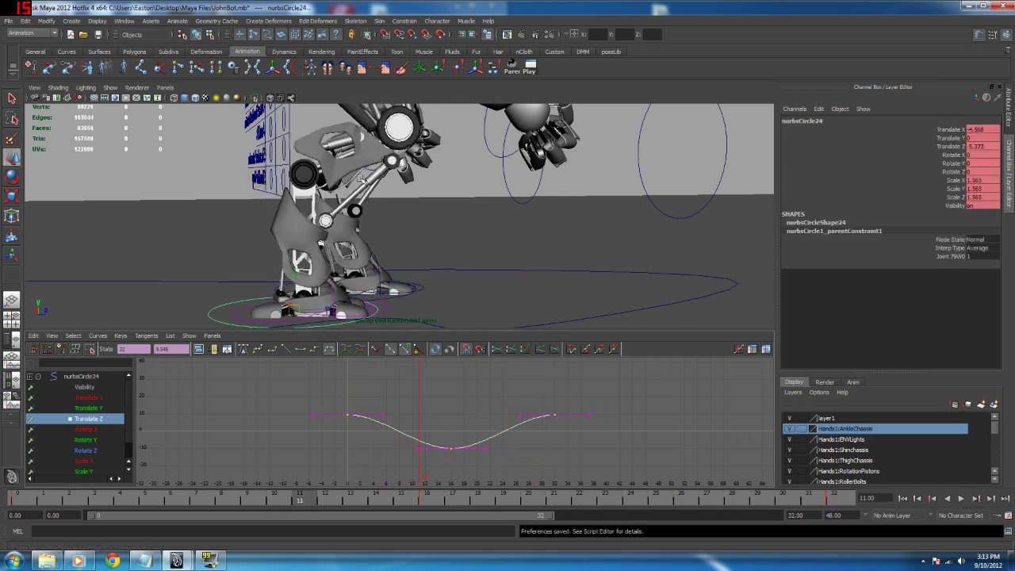
Step: Lengthen the outgoing tangent handles of the Translate Z keys at frames 0, 16 and 32 by about 5 frames to ease the curve
left_click_drag(453, 169, 382, 239, "alt")
right_click_drag(382, 238, 460, 263, "alt")
middle_click_drag(460, 263, 487, 249, "alt")
right_click_drag(487, 249, 469, 247, "alt")
middle_click_drag(469, 247, 481, 259, "alt")
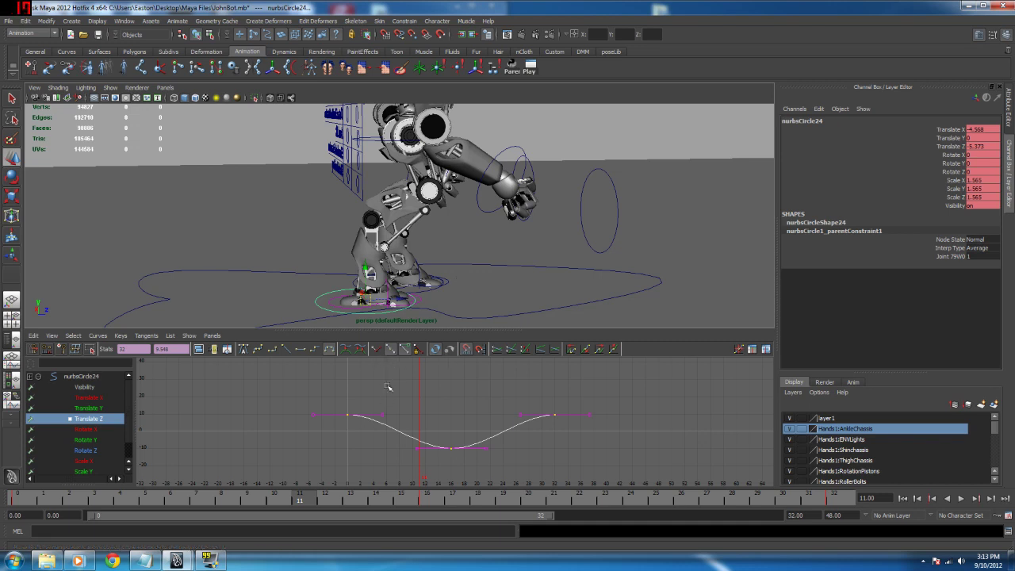
left_click_drag(368, 408, 394, 434)
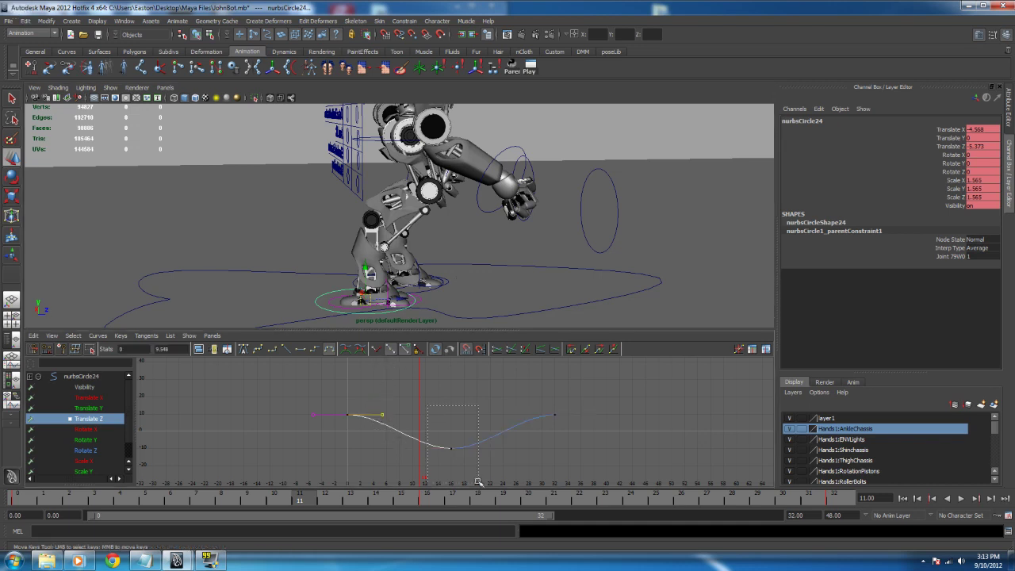
left_click_drag(478, 481, 489, 465)
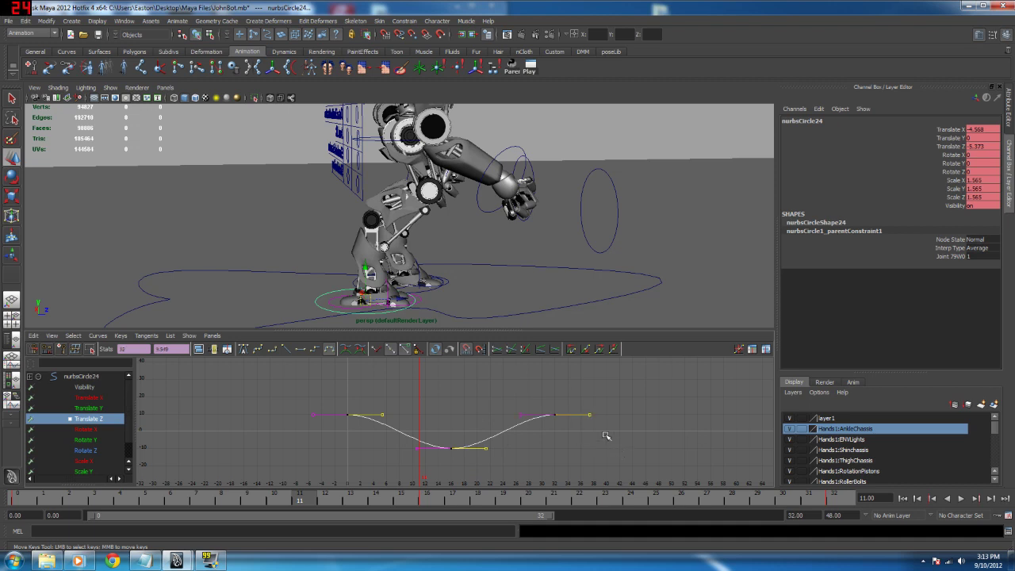
middle_click_drag(590, 409, 621, 418)
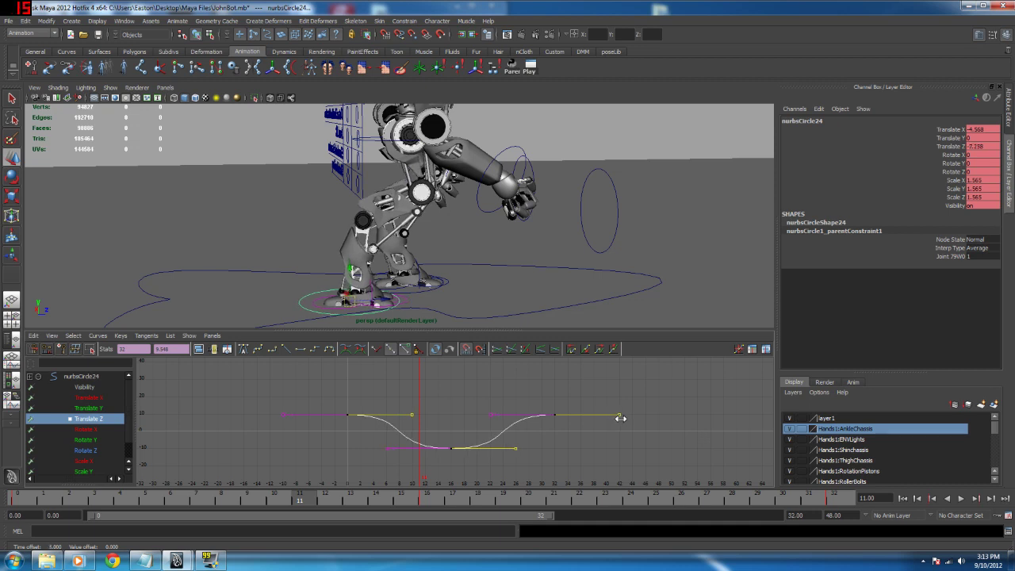
Step: Play the eased foot motion from frame 0, review the Translate Z curve, and stop the playback
left_click_drag(295, 501, 4, 530)
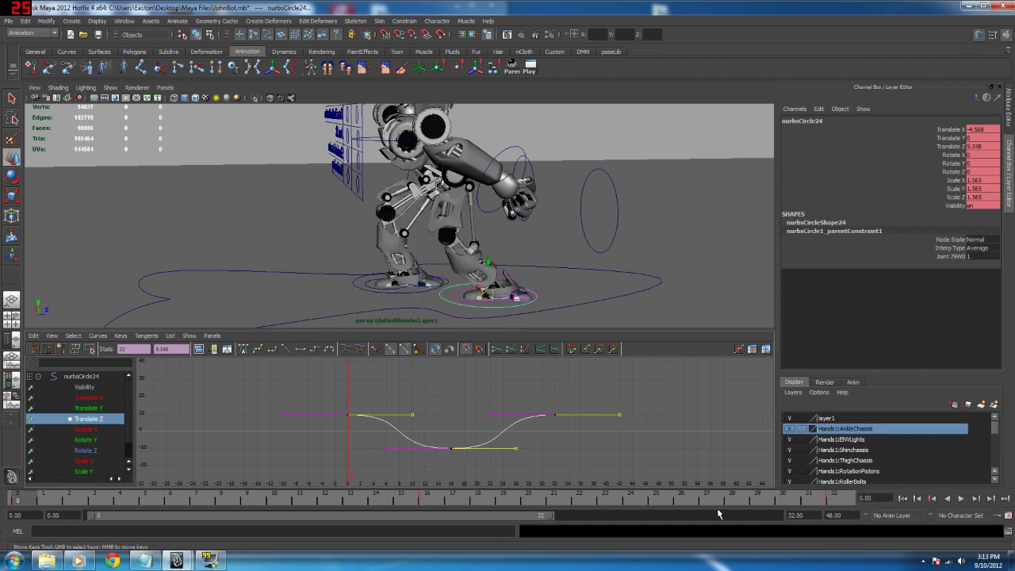
left_click(960, 498)
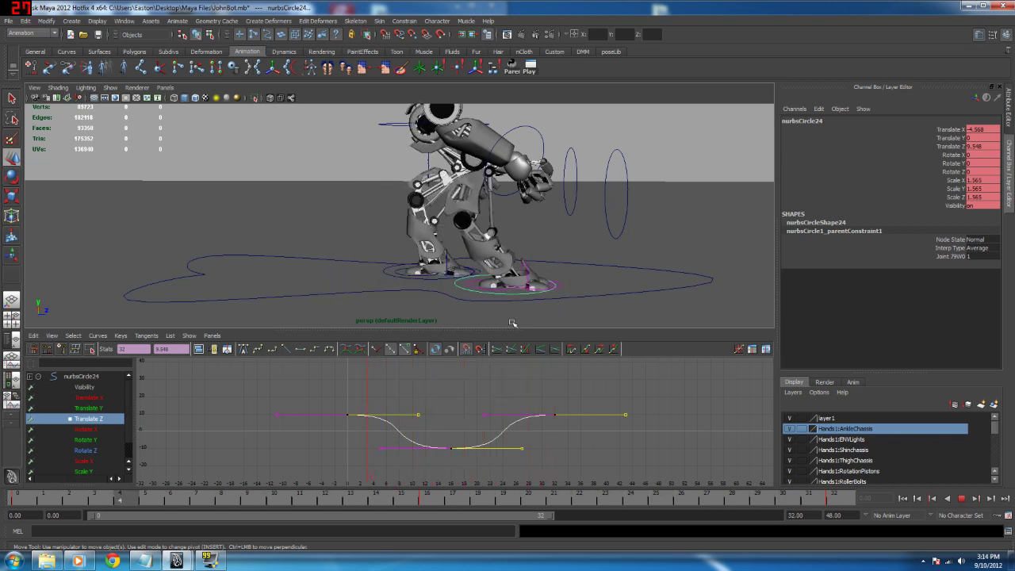
key("f")
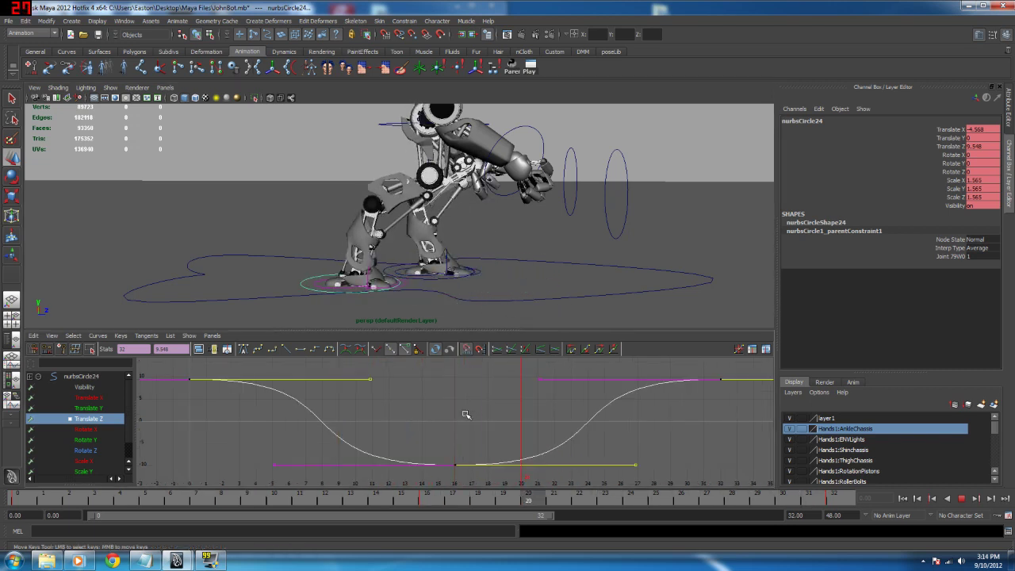
left_click(460, 416)
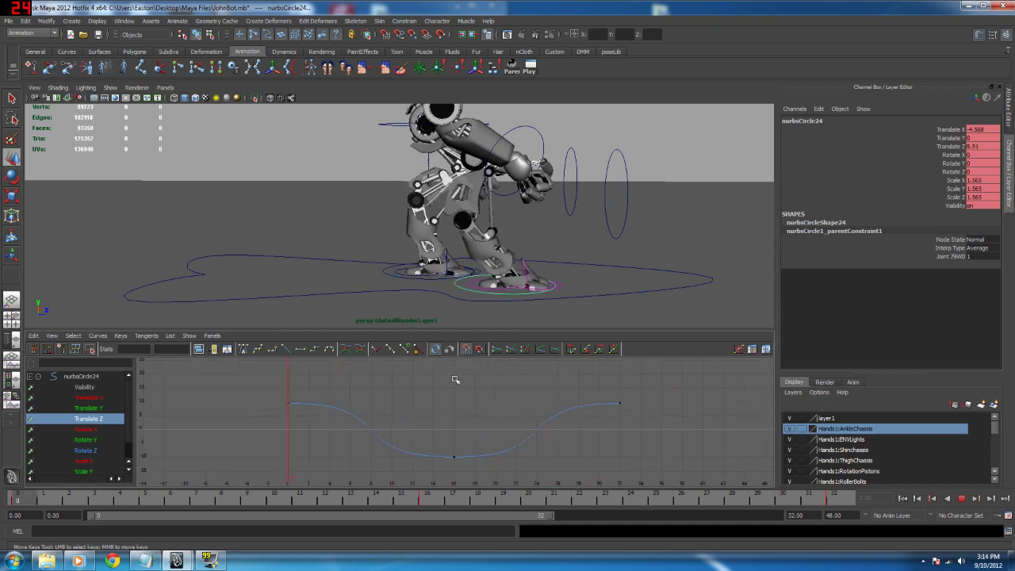
left_click(964, 499)
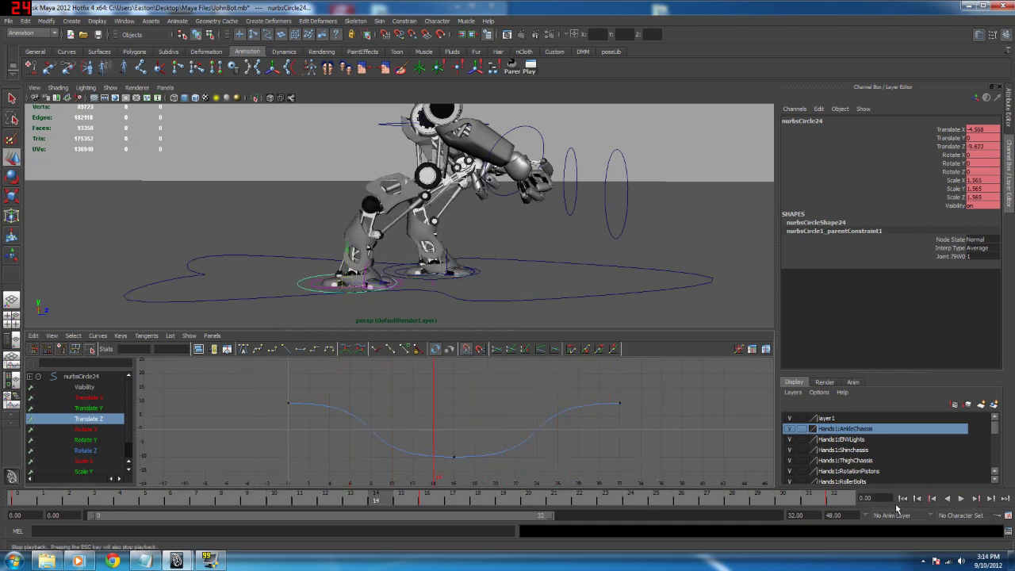
Step: At frame 24, raise the right foot control along Y to about 3.6 and key only Translate Y
left_click(80, 408)
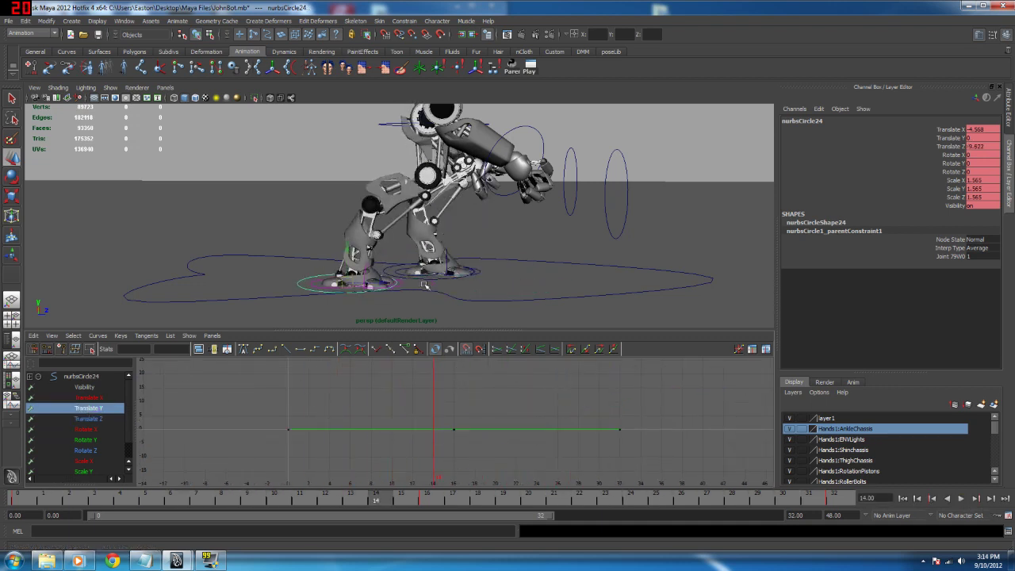
middle_click_drag(425, 285, 422, 294, "alt")
key("alt+v")
mouse_move(234, 499)
left_mouse_down()
mouse_move(1, 501)
mouse_move(650, 506)
left_mouse_up()
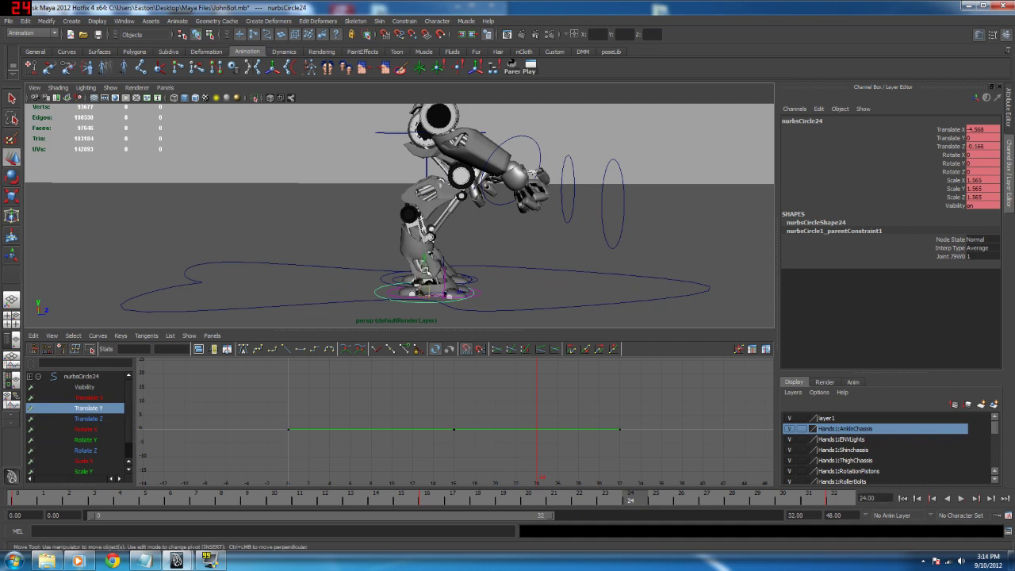
left_click_drag(425, 262, 426, 233)
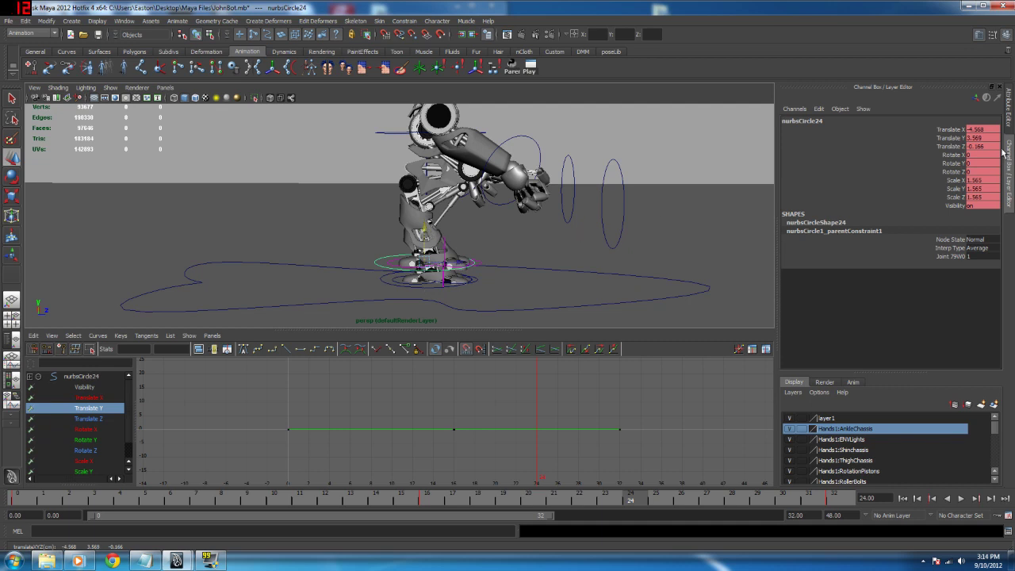
right_click(951, 138)
left_click(951, 161)
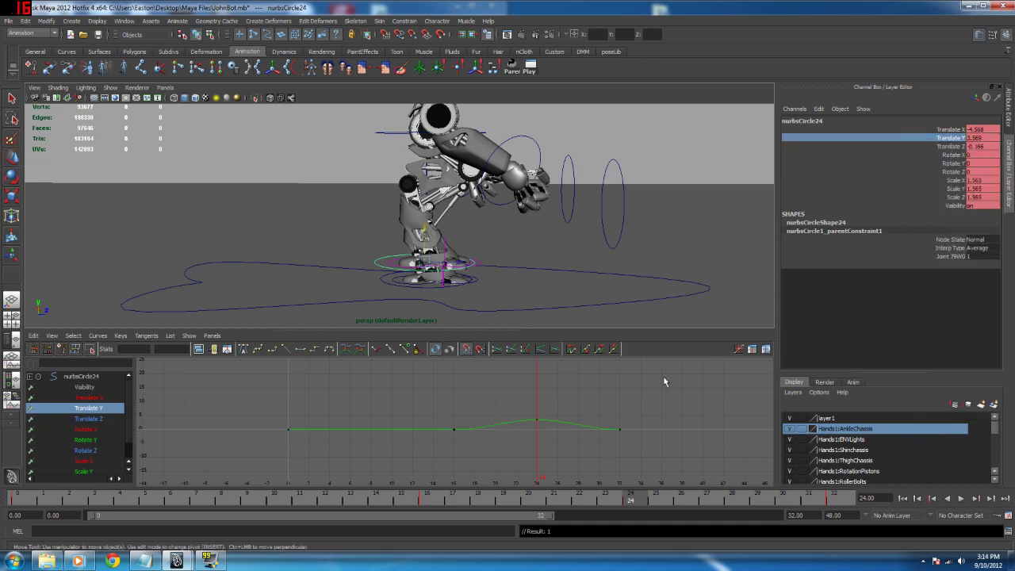
left_click(92, 419)
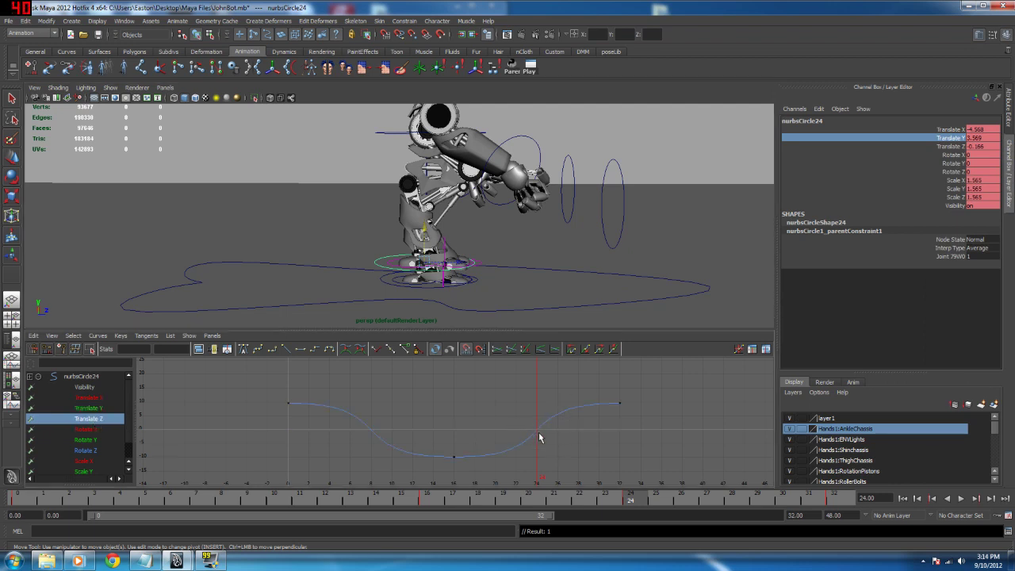
Step: Try keying every channel of the right foot control at frame 24, and undo the key
key("s")
left_click_drag(555, 442, 555, 442)
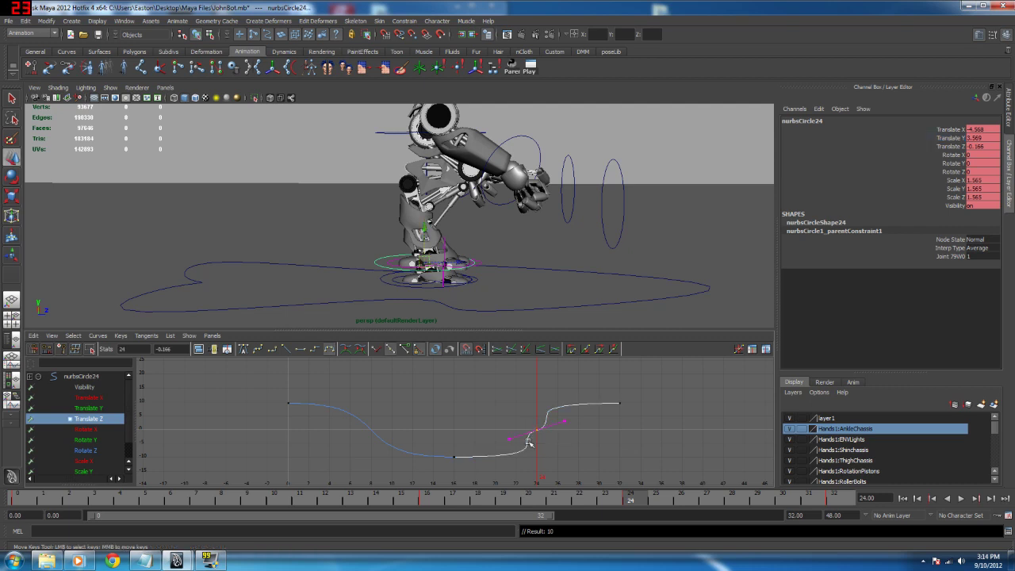
key("ctrl+z")
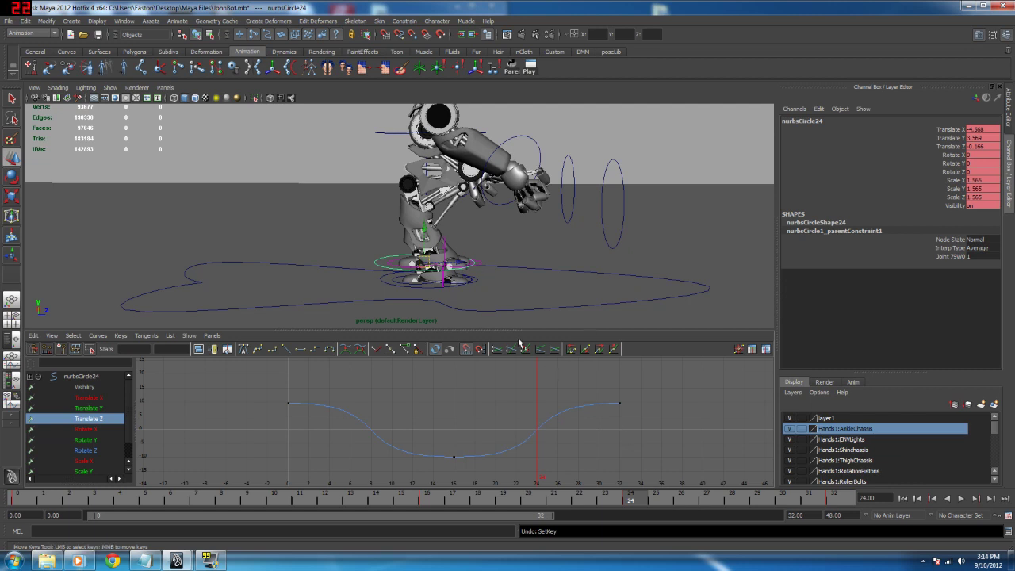
Step: Show the right foot control's Translate Y curve framed in the Graph Editor and review the foot lift around frame 24
left_click(99, 409)
middle_click_drag(528, 438, 520, 447, "alt")
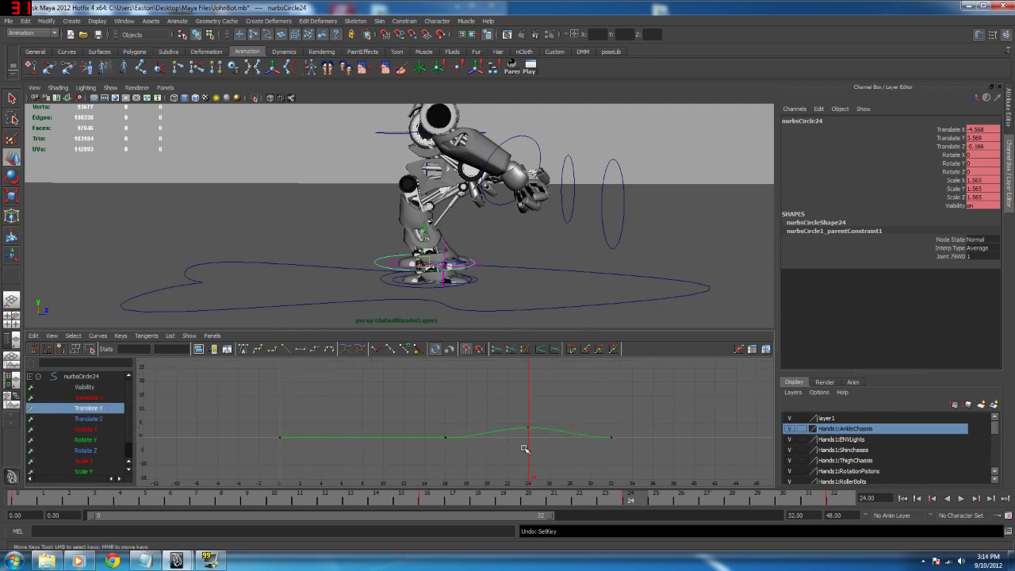
key("f")
scroll(557, 422, "down", 3)
middle_click_drag(591, 423, 551, 413, "alt")
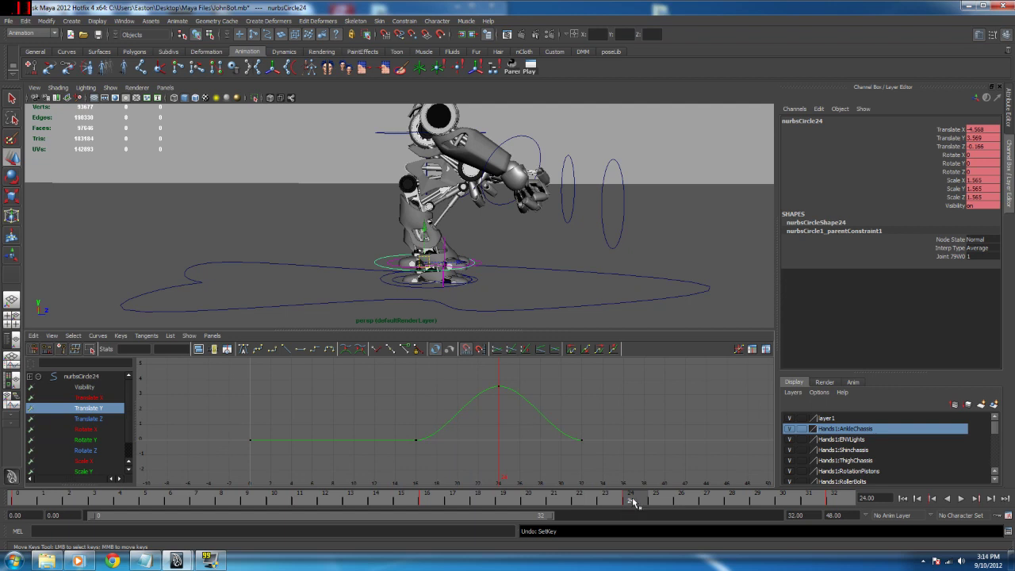
key("alt+v")
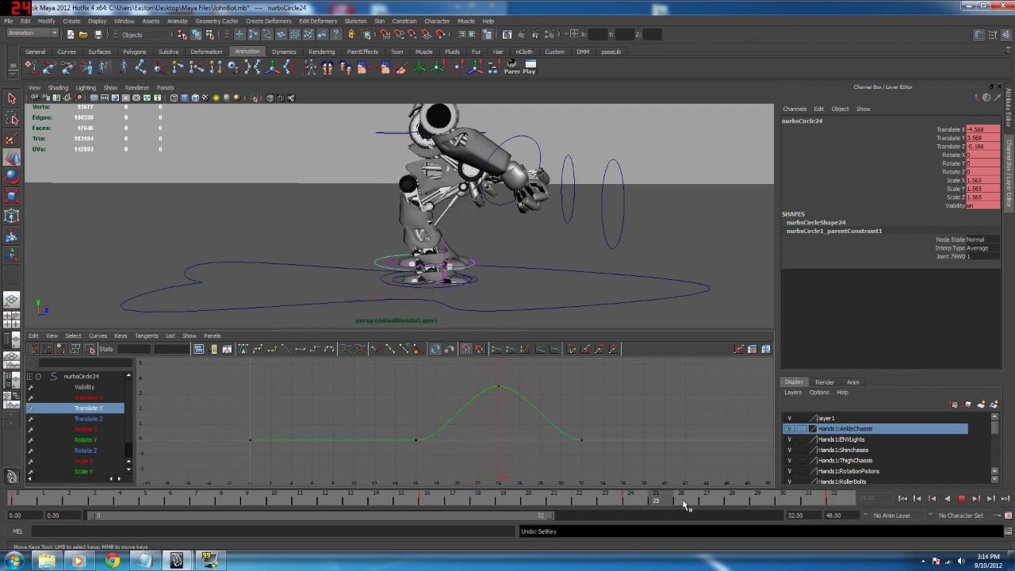
mouse_move(766, 507)
left_mouse_down()
mouse_move(432, 502)
mouse_move(644, 506)
left_mouse_up()
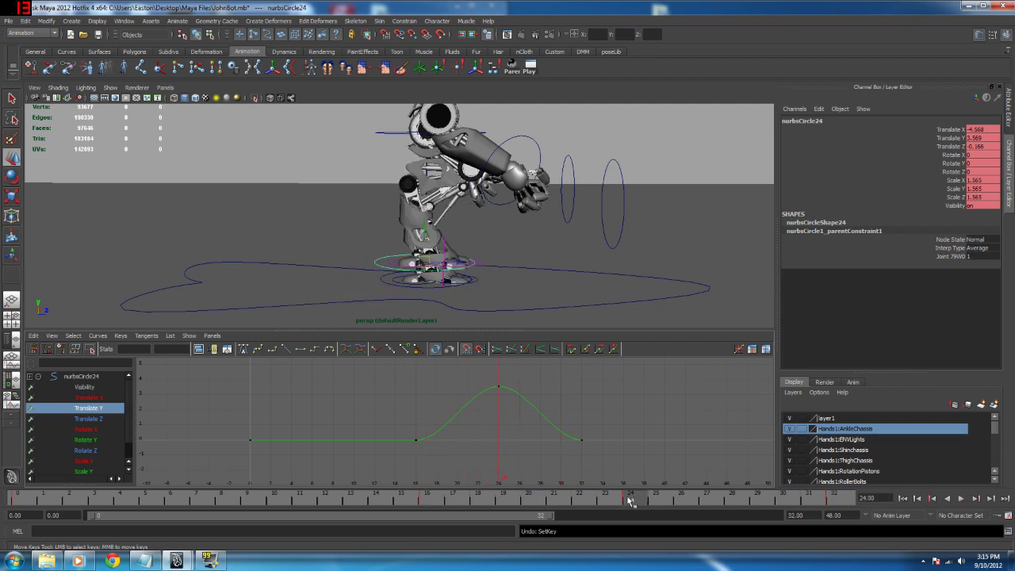
Step: Examine the right foot's lift and landing from closer side angles, scrubbing and playing between frames 16 and 32
mouse_move(544, 262)
left_mouse_down("alt")
mouse_move(510, 254)
mouse_move(555, 256)
left_mouse_up("alt")
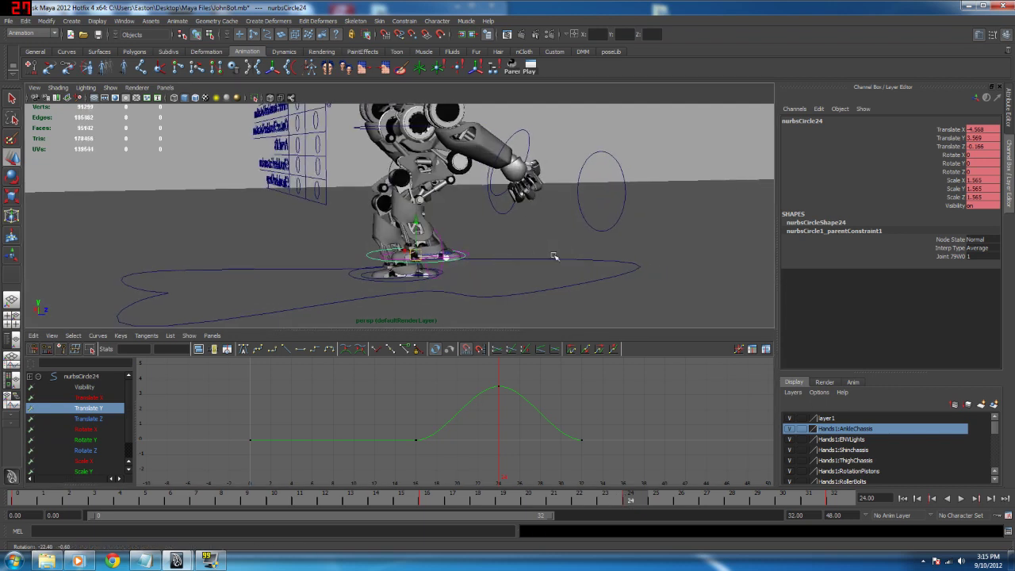
right_click_drag(503, 247, 512, 241, "alt")
middle_click_drag(512, 240, 504, 245, "alt")
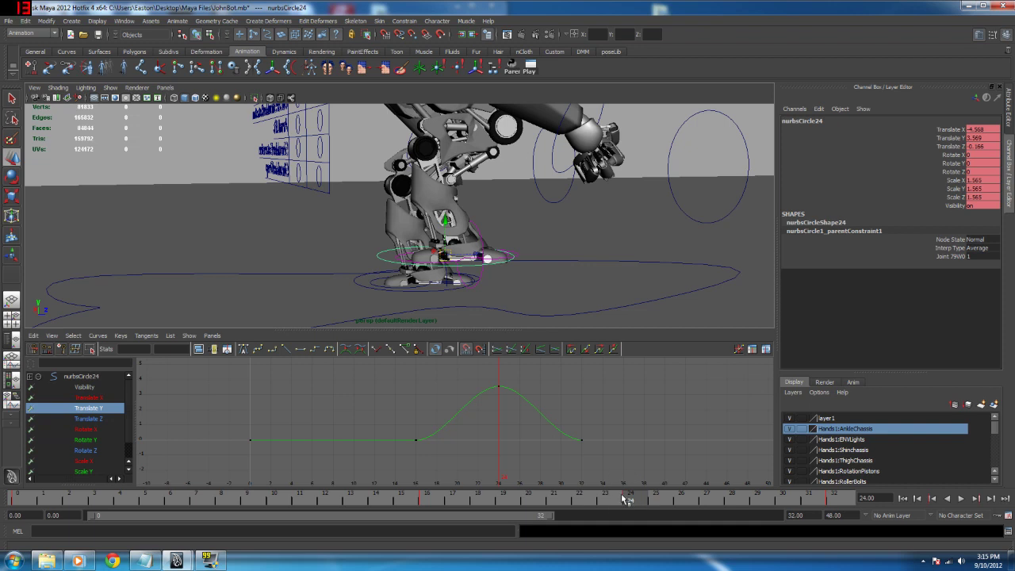
key("alt+v")
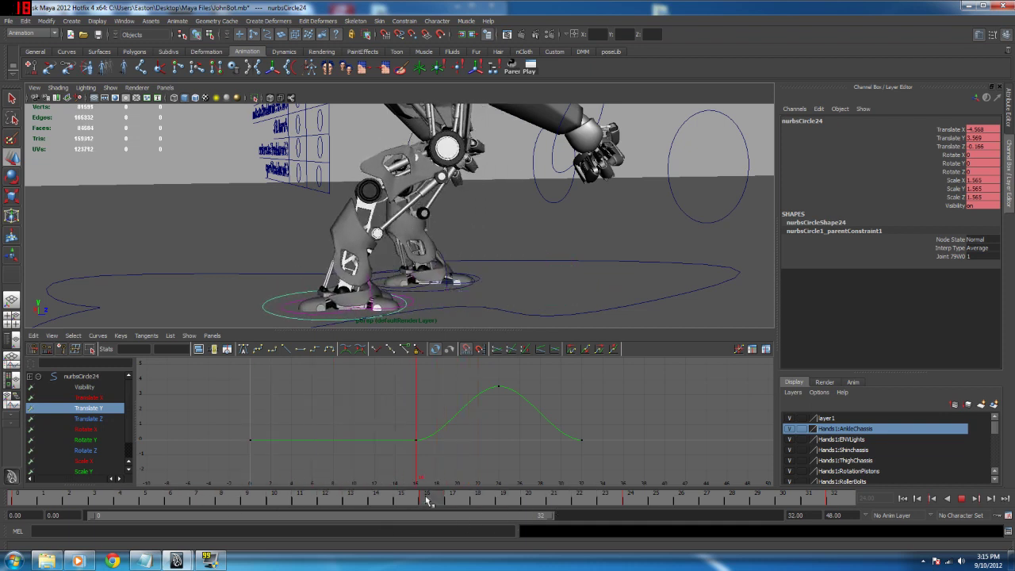
mouse_move(308, 501)
left_mouse_down()
mouse_move(661, 508)
mouse_move(425, 515)
mouse_move(466, 503)
mouse_move(643, 503)
mouse_move(425, 500)
mouse_move(631, 501)
left_mouse_up()
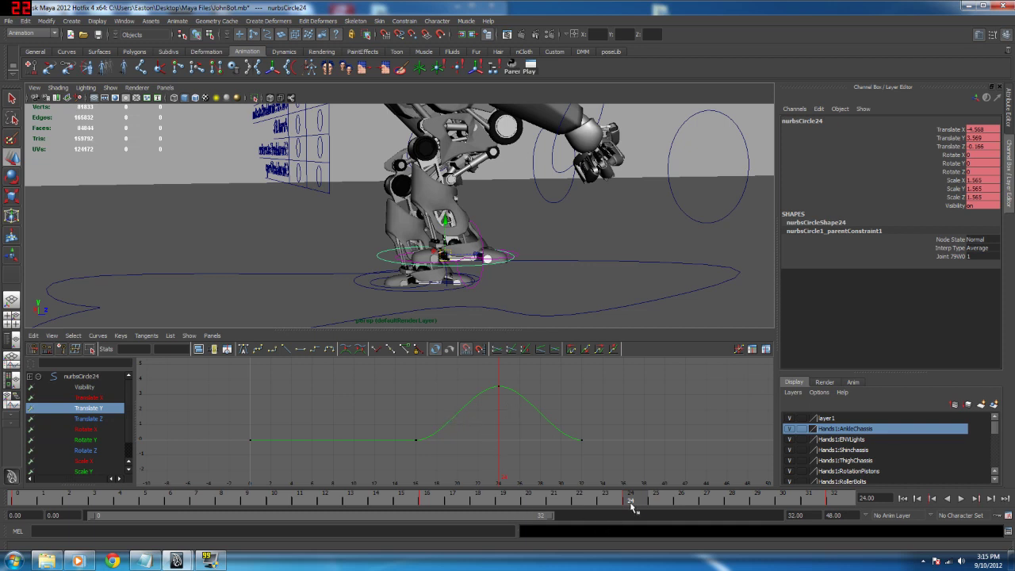
left_click_drag(560, 207, 563, 293, "alt")
middle_click_drag(519, 243, 517, 243)
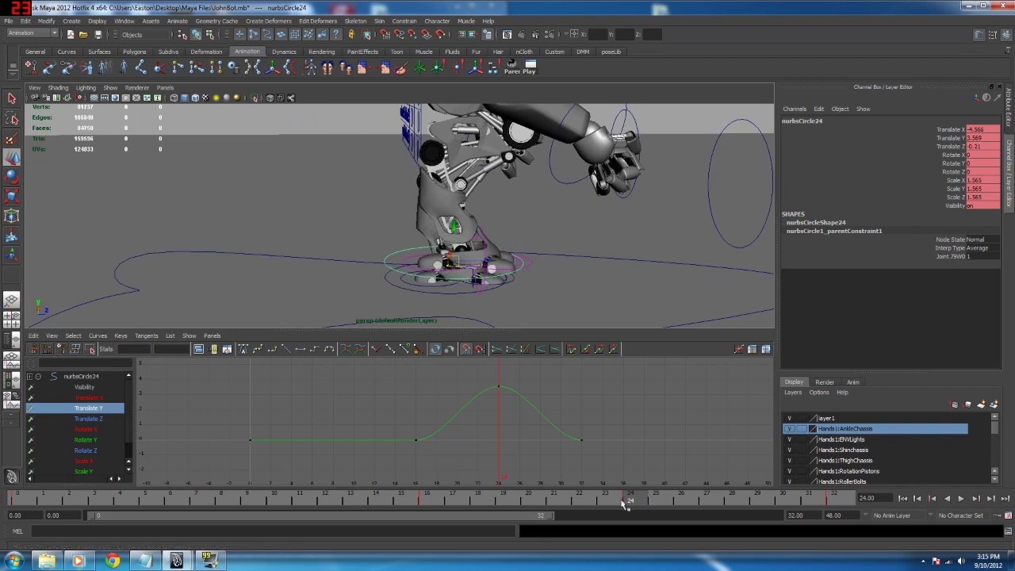
left_click_drag(625, 505, 846, 516)
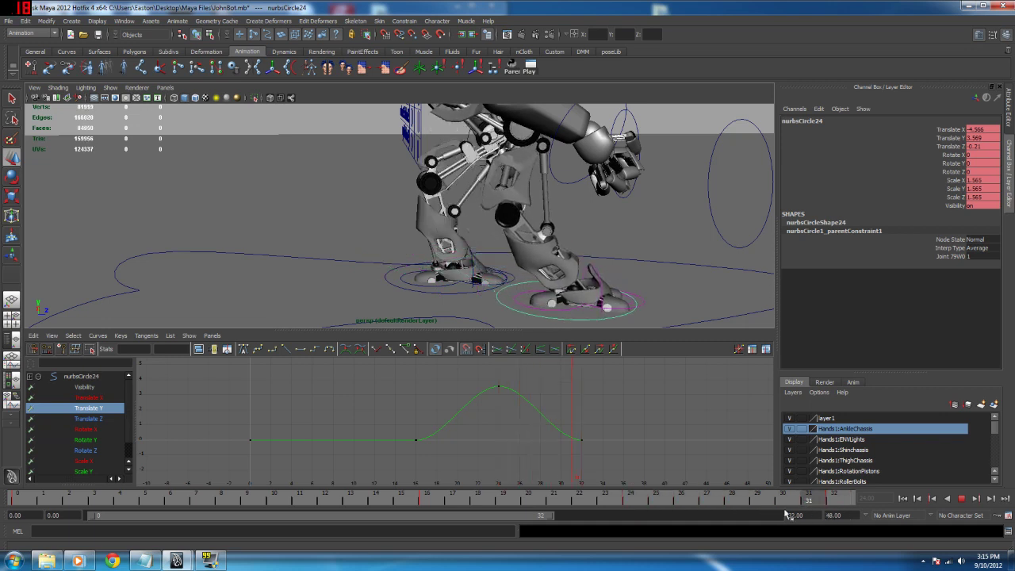
Step: Steepen the incoming tangent of the Translate Y key at frame 32 so the foot drops faster, and review it in playback
left_click_drag(560, 403, 613, 471)
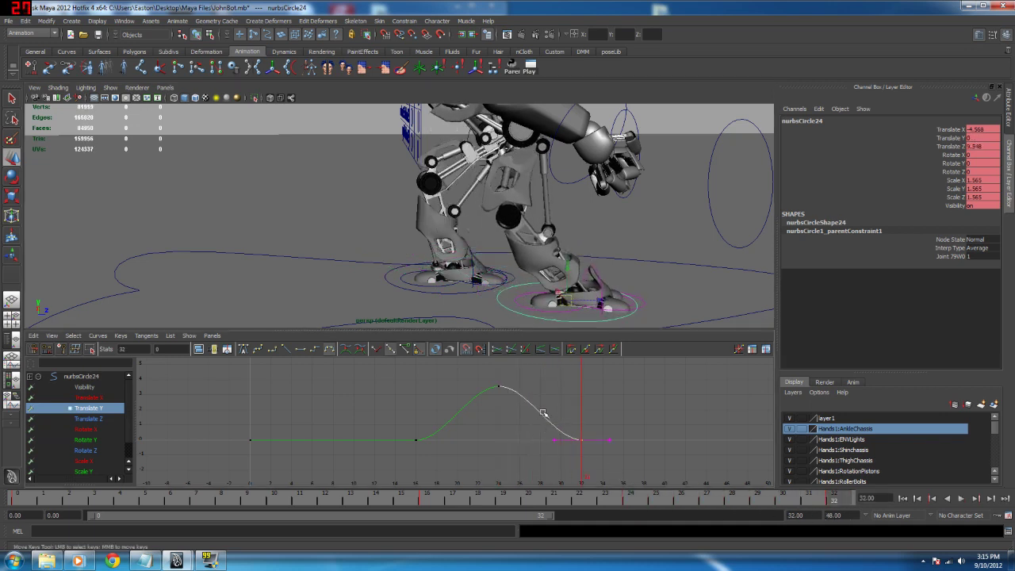
left_click(554, 441)
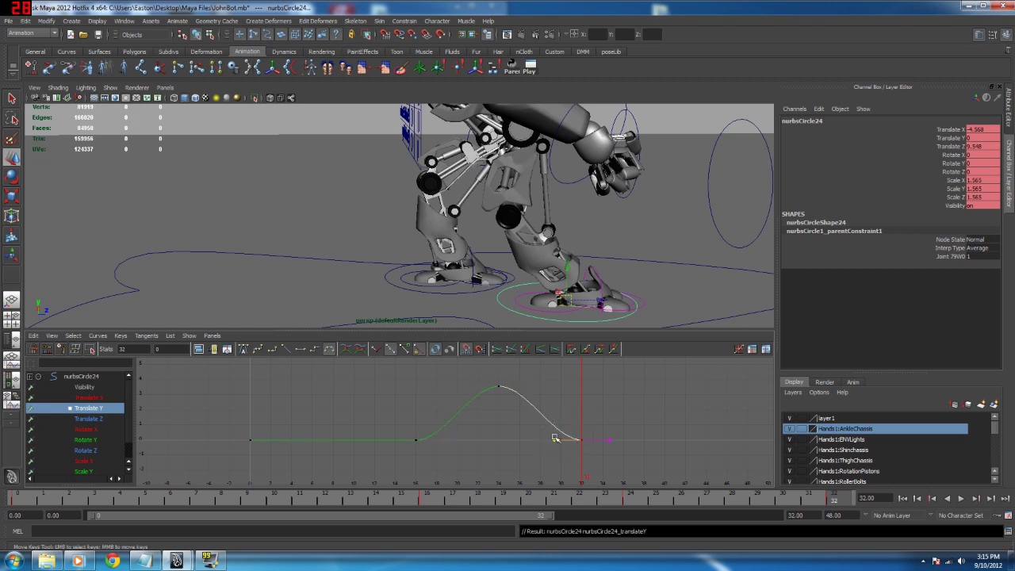
left_click_drag(554, 441, 566, 418)
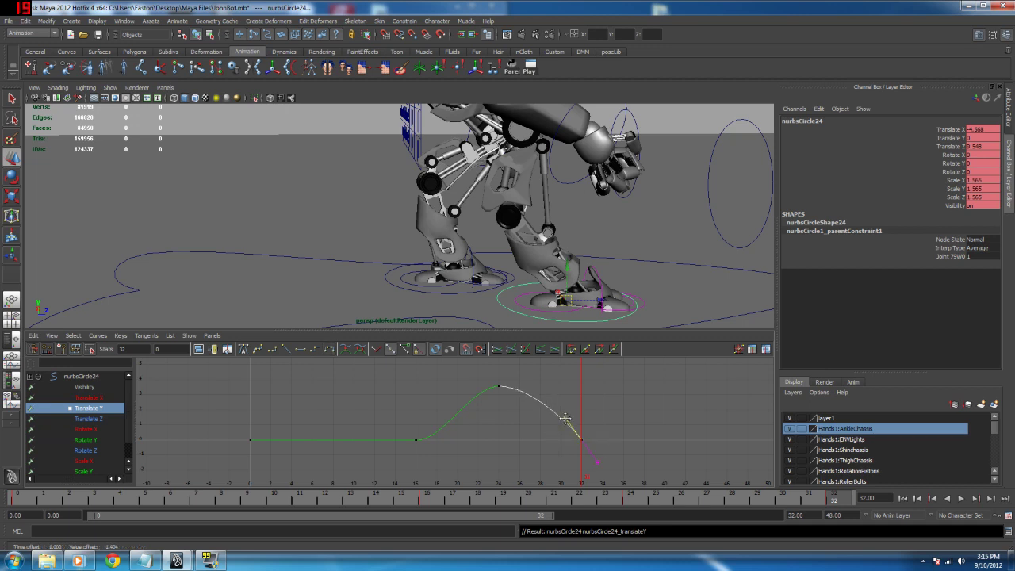
scroll(562, 420, "down", 3)
key("alt+v")
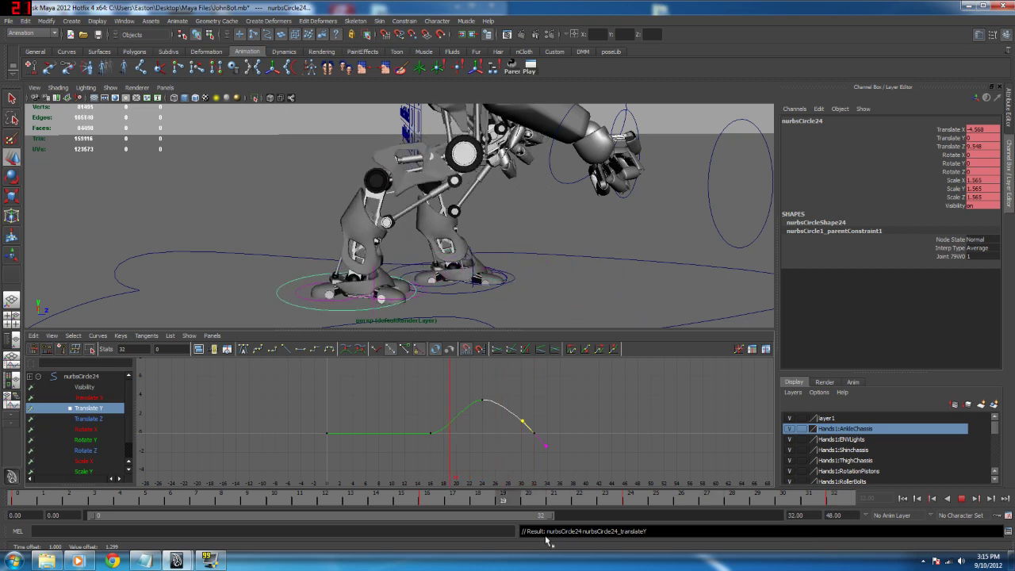
key("alt+v")
left_click(961, 499)
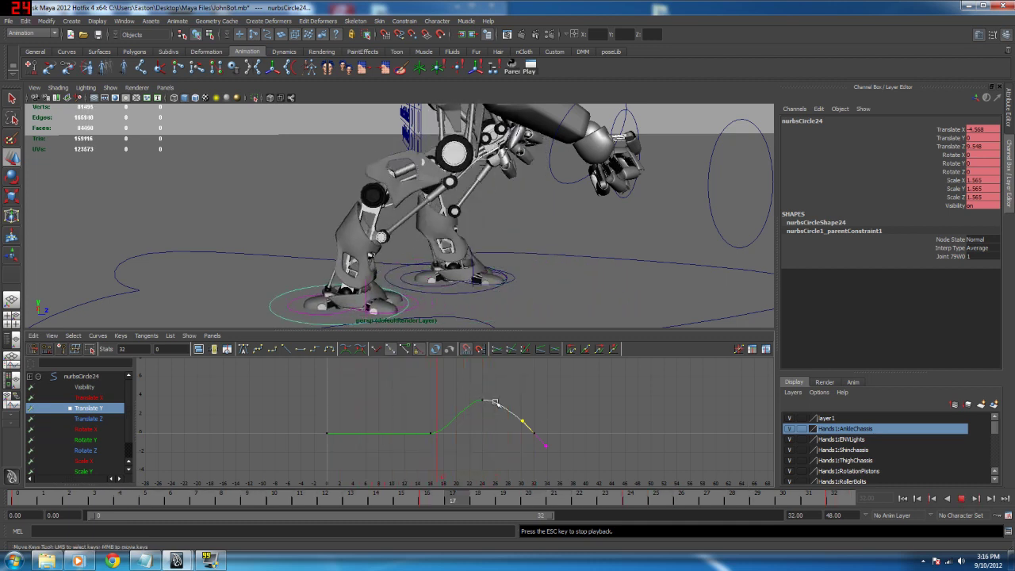
left_click(962, 498)
Step: Move the peak Translate Y key to frame 28, keeping its height, and frame the curve around it
left_click(487, 402)
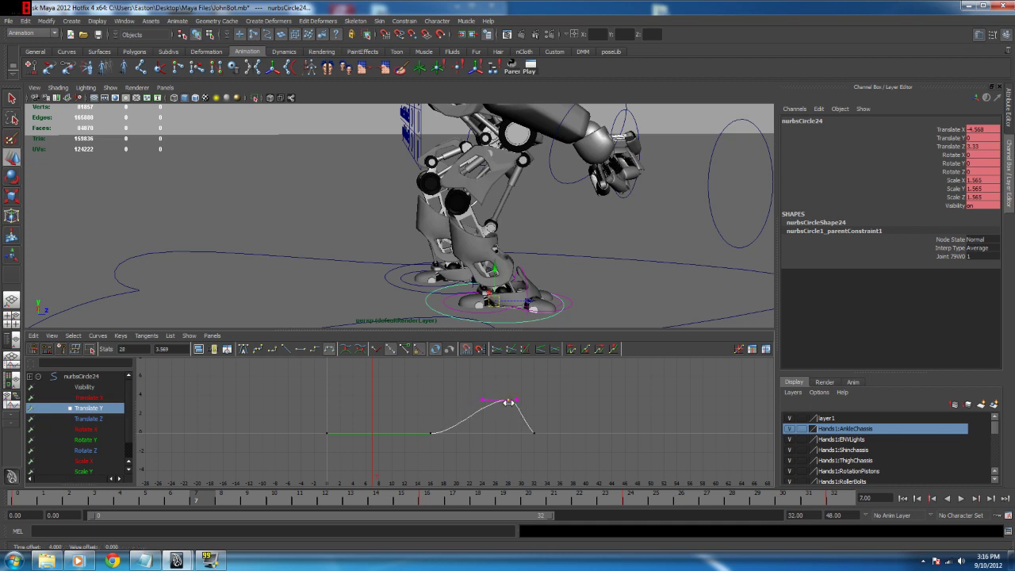
middle_click_drag(499, 419, 484, 405, "alt")
key("f")
scroll(548, 430, "down", 3)
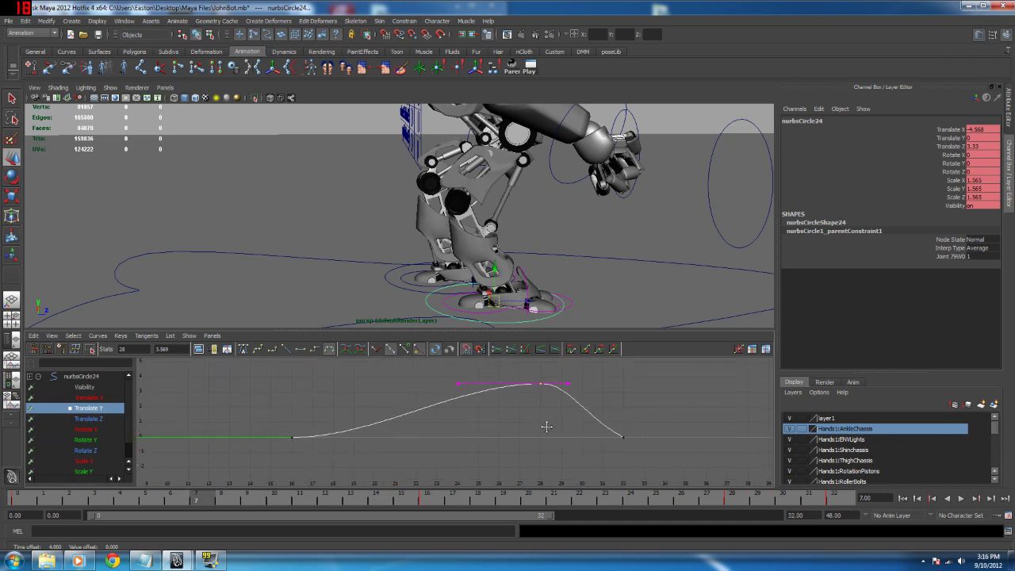
left_click(520, 447)
Step: Break the tangents of the frame 28 Translate Y key, lengthen its outgoing handle, and steepen the incoming tangent at frame 32
left_click_drag(534, 389, 552, 415)
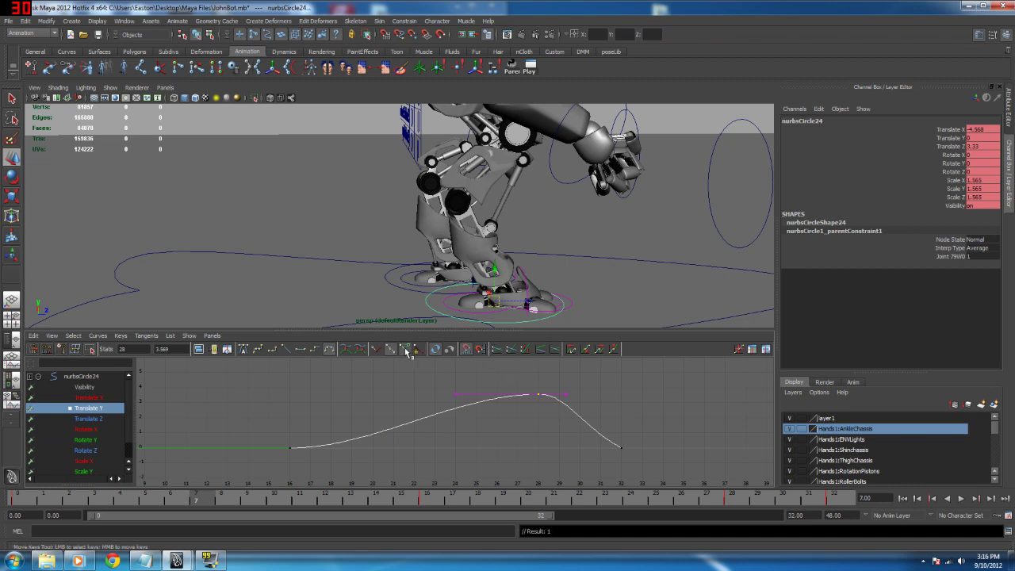
left_click(377, 351)
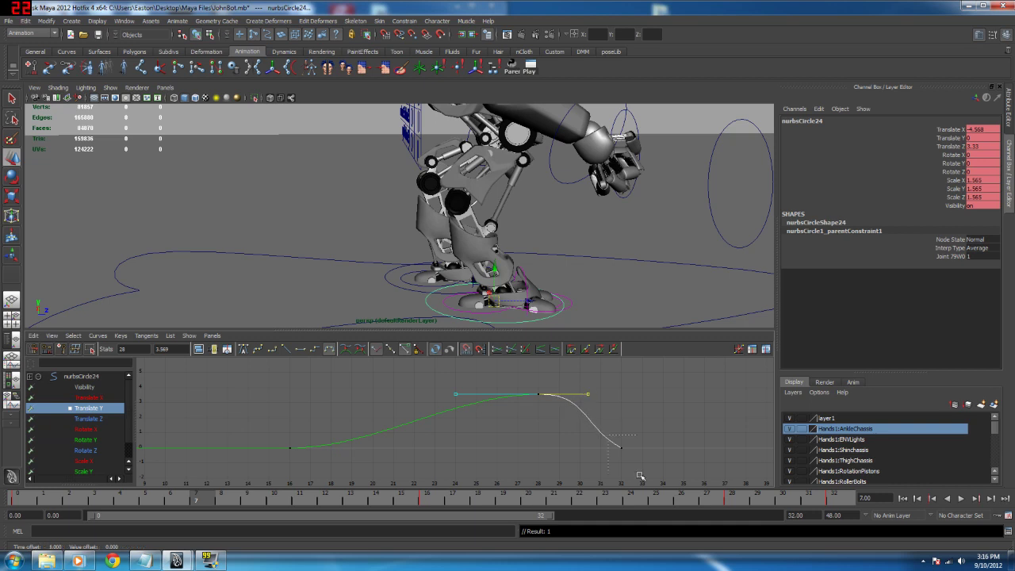
left_click_drag(641, 476, 599, 436)
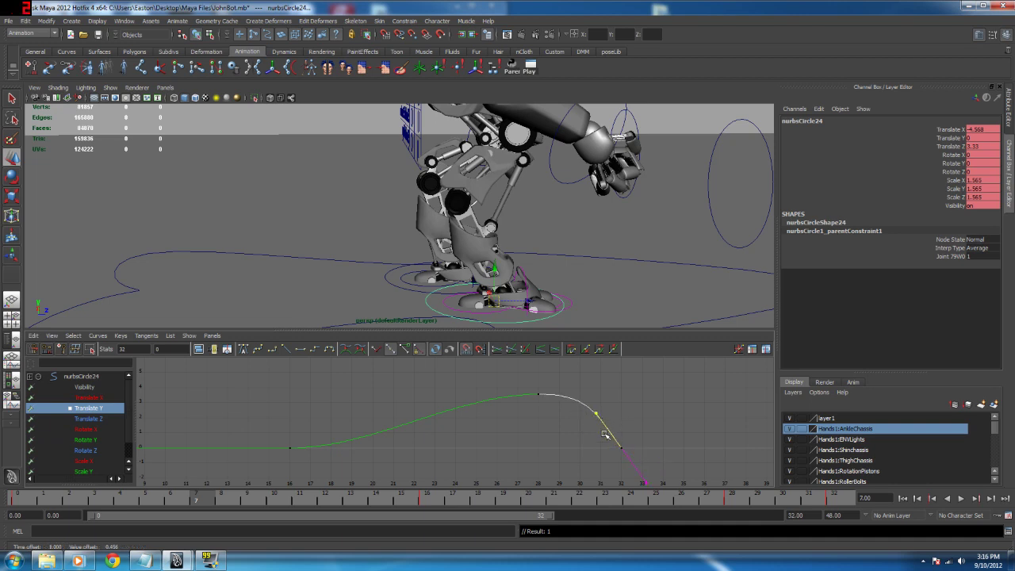
key("alt+v")
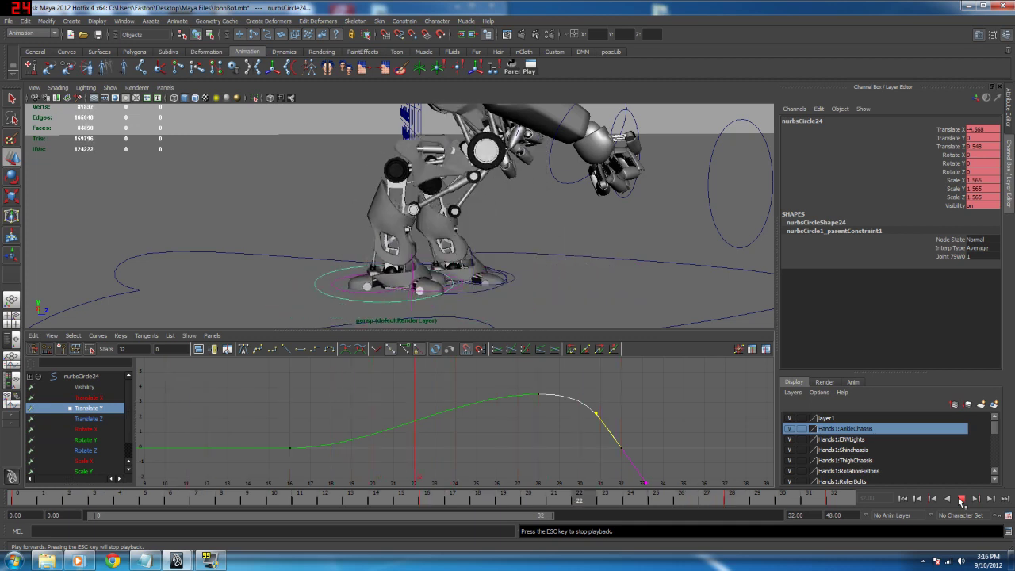
Step: Fine-tune the outgoing tangent at frame 28 and the incoming tangent at frame 32 during playback, and stop it
left_click_drag(518, 386, 600, 411)
middle_click_drag(587, 397, 588, 390, "shift")
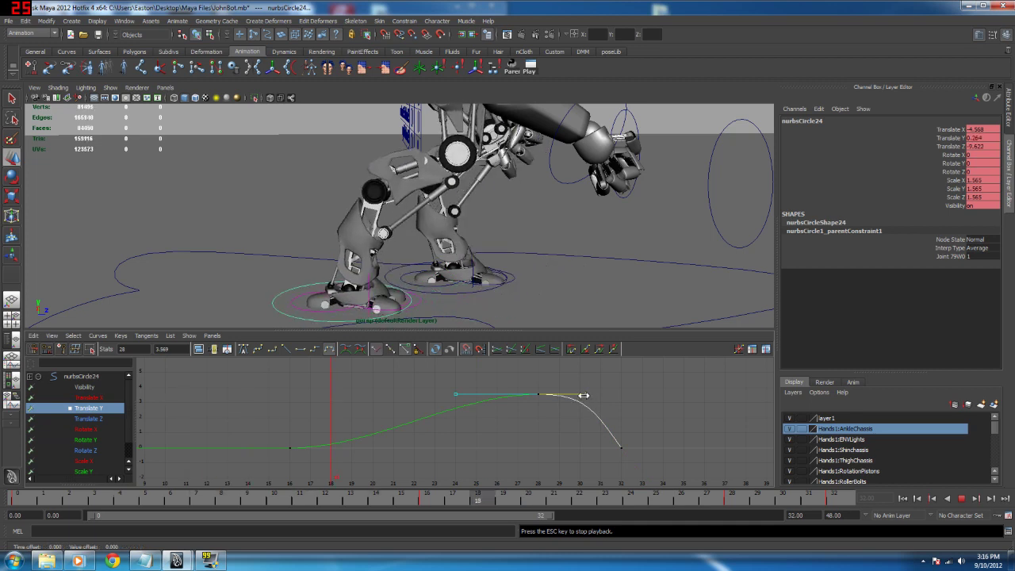
left_click_drag(589, 428, 631, 458)
left_click_drag(588, 389, 612, 429)
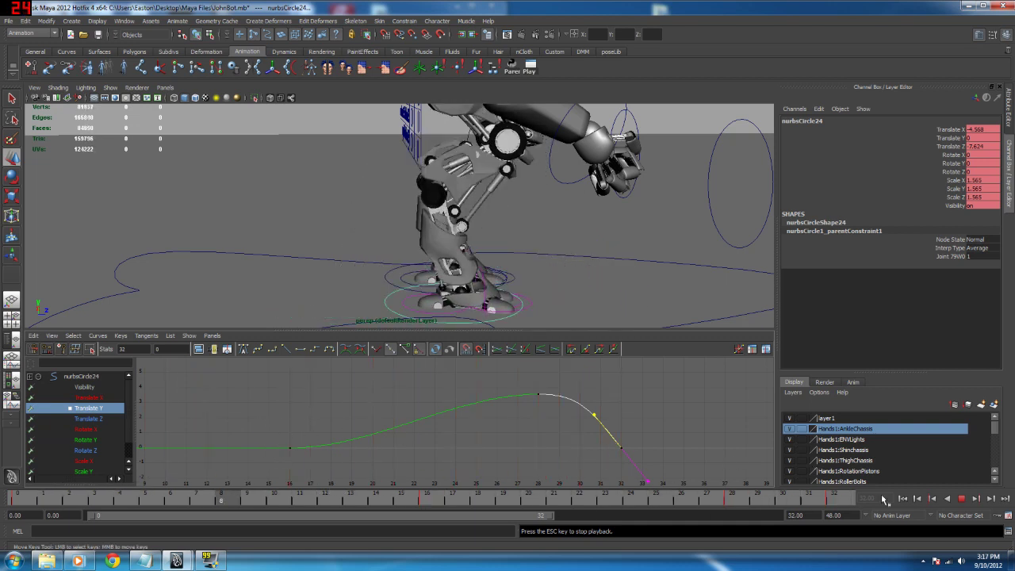
left_click(962, 500)
Step: Lengthen the outgoing tangent handle of the Translate Y key at frame 16 to about frame 23, and play from frame 0
left_click_drag(277, 432, 338, 462)
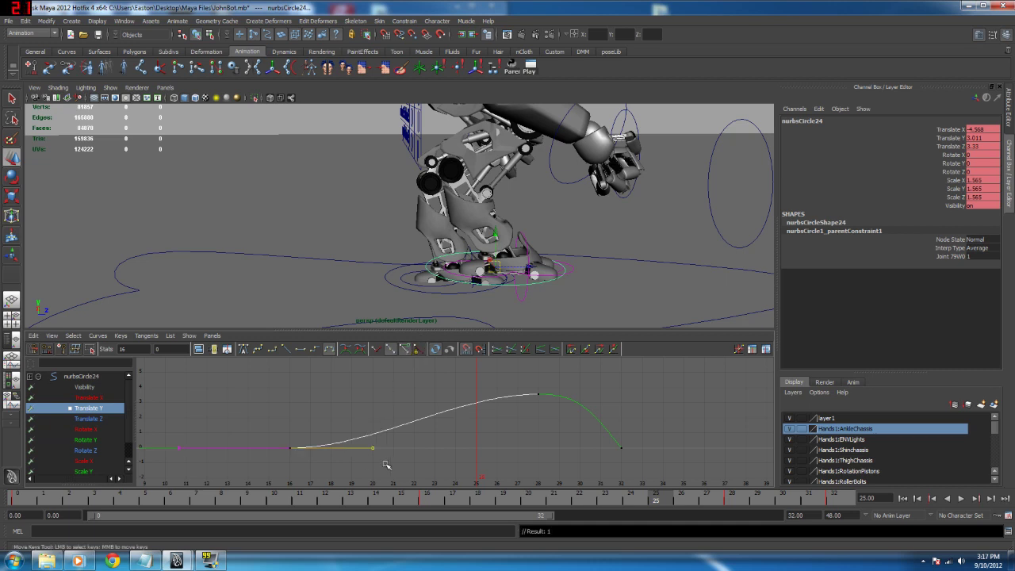
left_click_drag(385, 448, 432, 446)
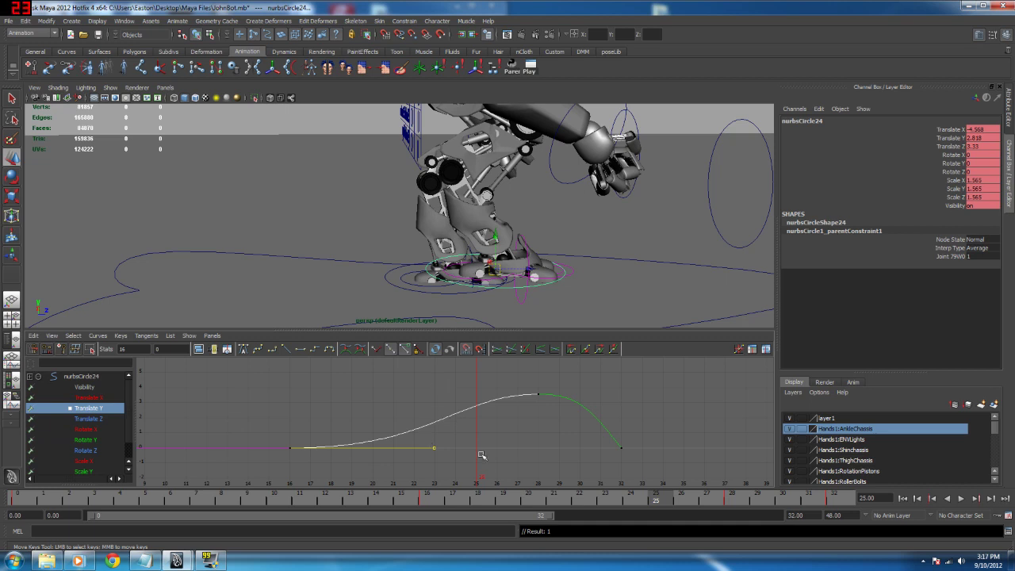
left_click_drag(674, 500, 325, 499)
left_click(901, 498)
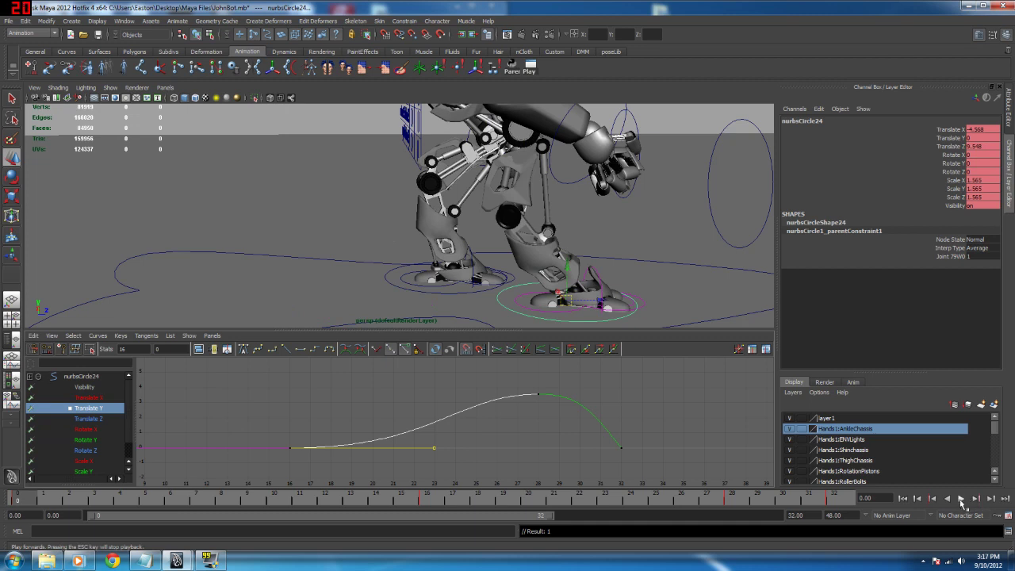
left_click(961, 499)
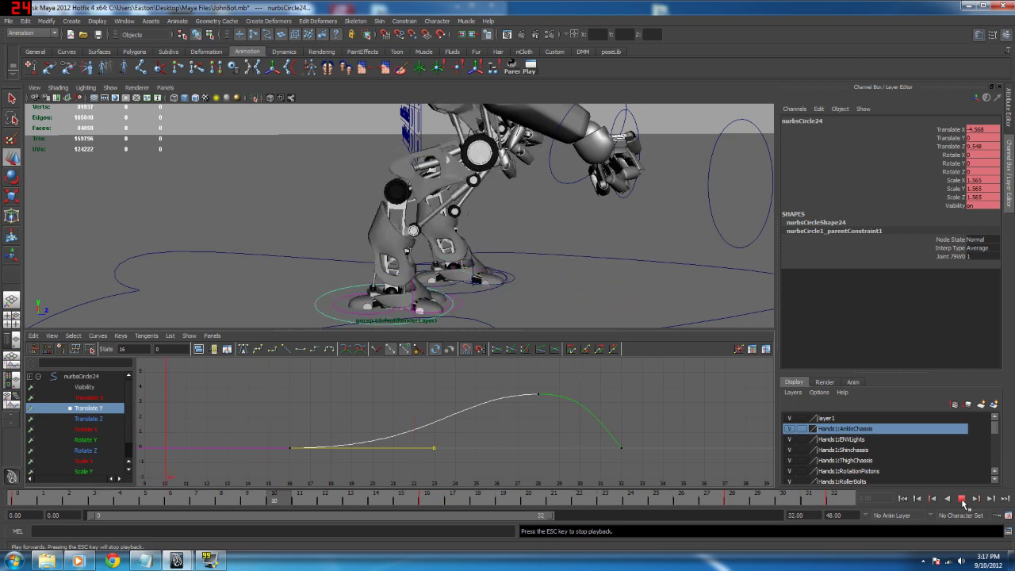
left_click(962, 500)
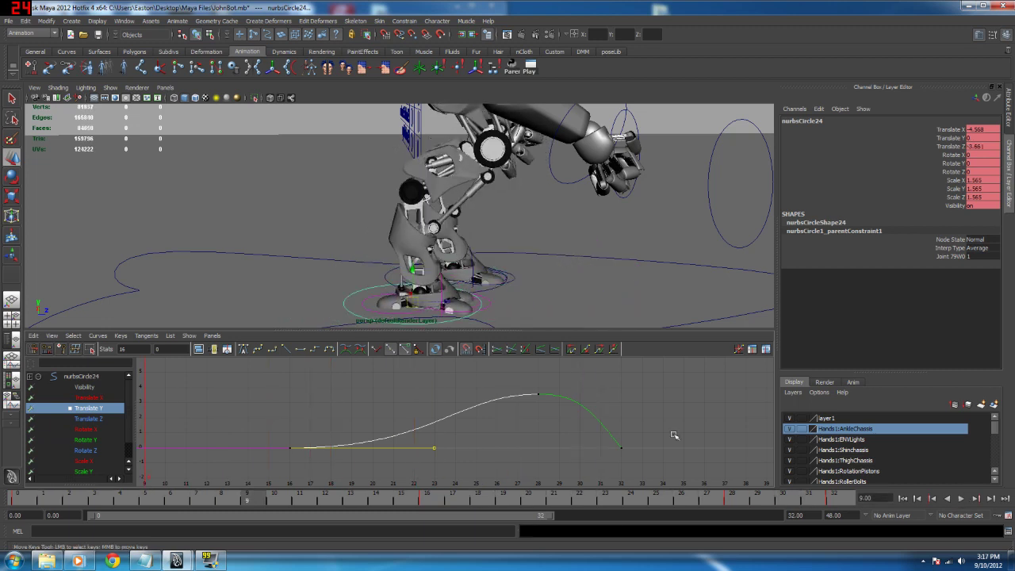
Step: Raise the Translate Y key at frame 28 to about 5.25 and play the higher foot lift
left_click(540, 395)
middle_click_drag(544, 399, 527, 443, "alt")
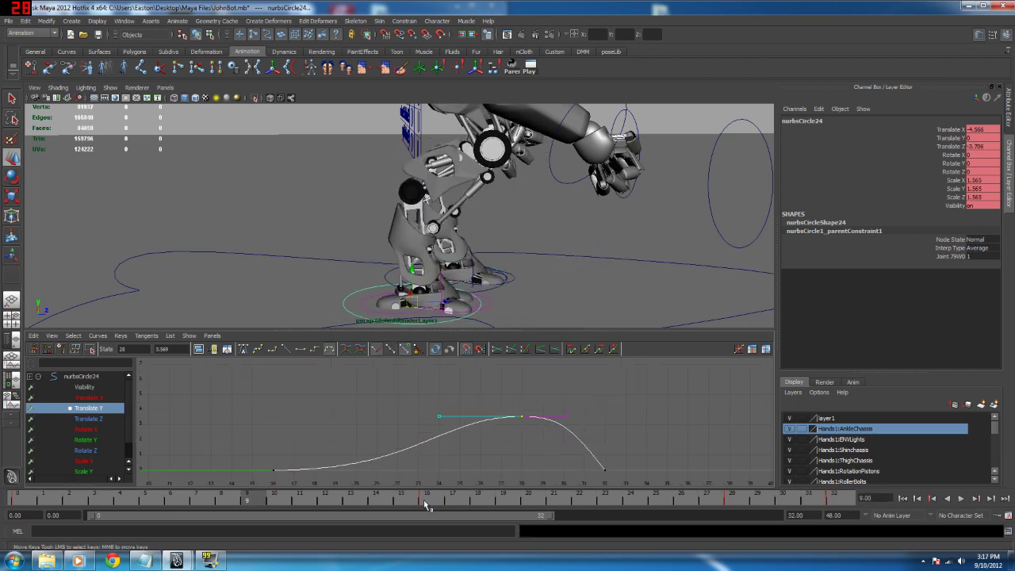
left_click_drag(424, 506, 727, 508)
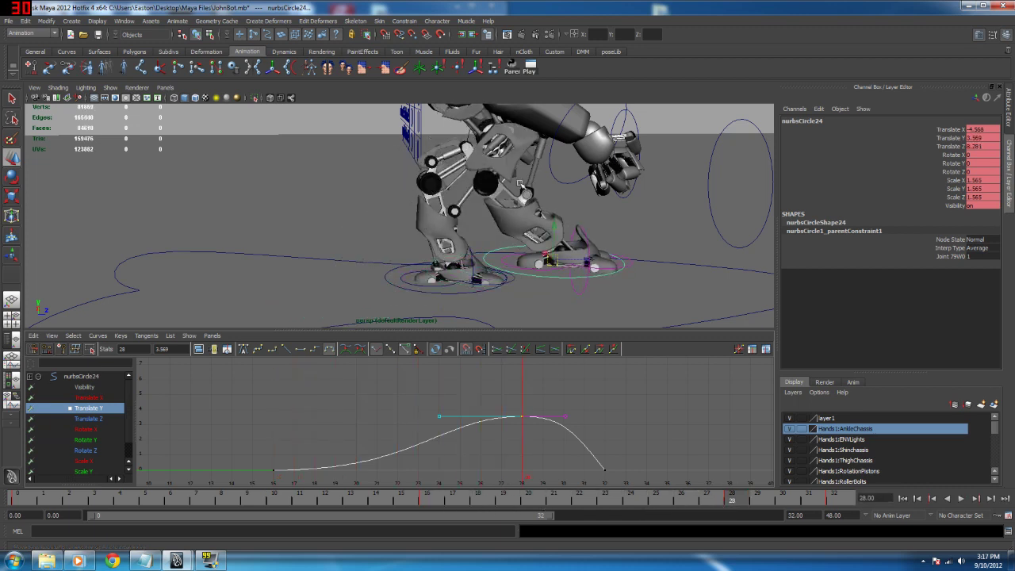
middle_click_drag(519, 183, 512, 210, "alt")
middle_click_drag(524, 417, 529, 391, "shift")
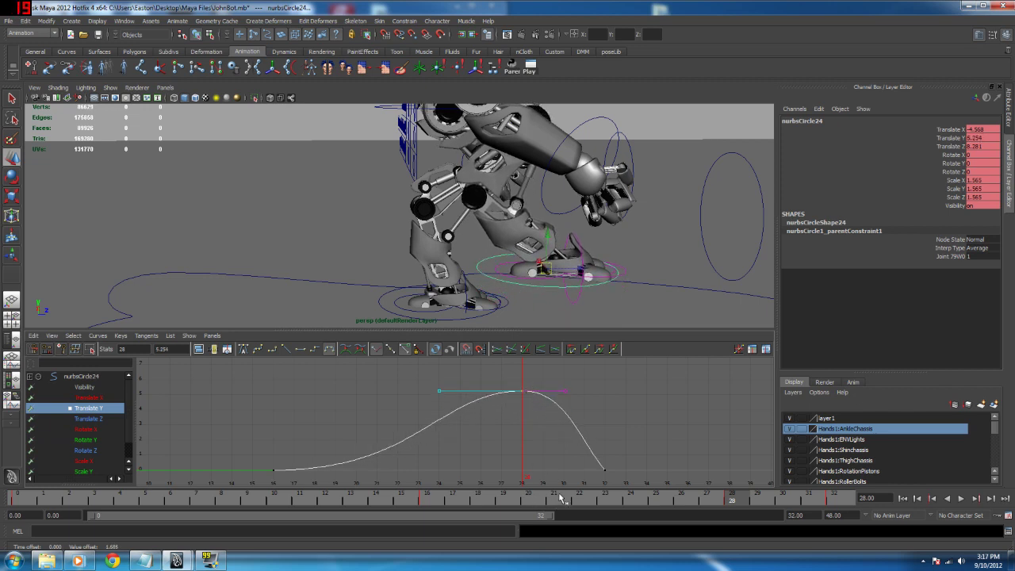
key("alt+v")
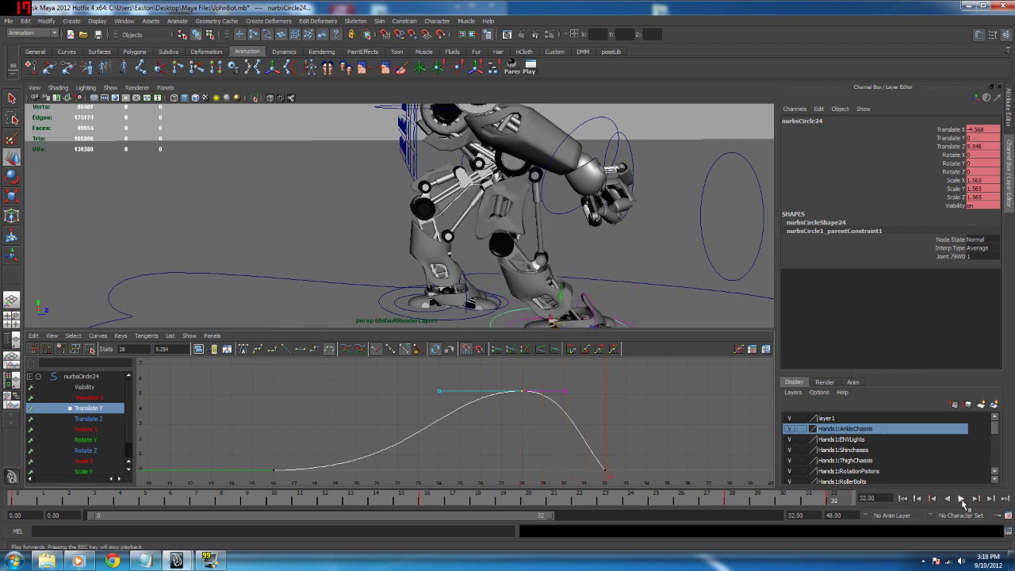
Step: Steepen the incoming tangent of the Translate Y key at frame 32 to match the higher lift
left_click(605, 469)
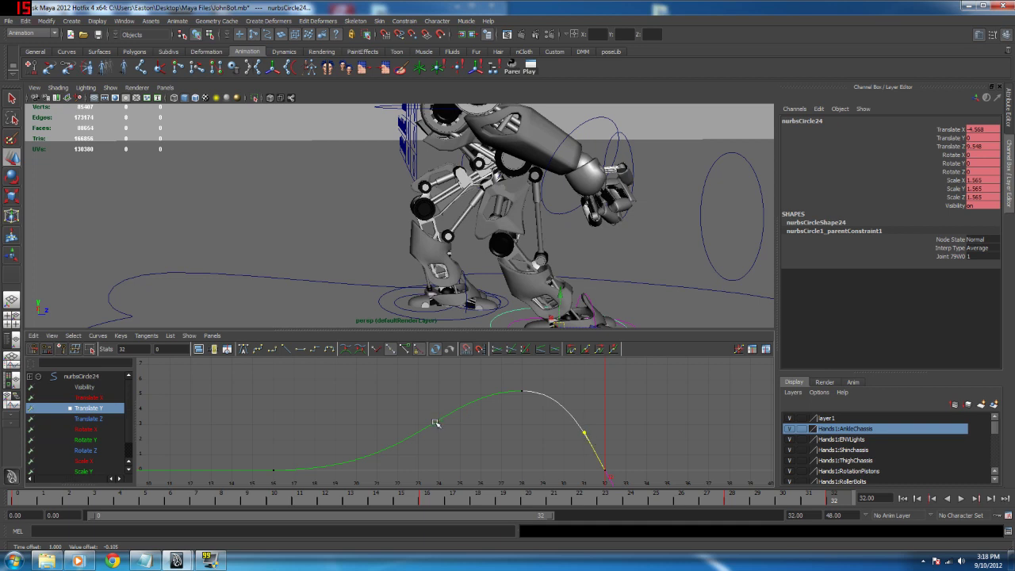
Step: Play the walk from frame 0 in a lower side view to check the right foot's landing, and stop it
middle_click_drag(435, 422, 431, 408, "alt")
right_click_drag(587, 233, 565, 293, "alt")
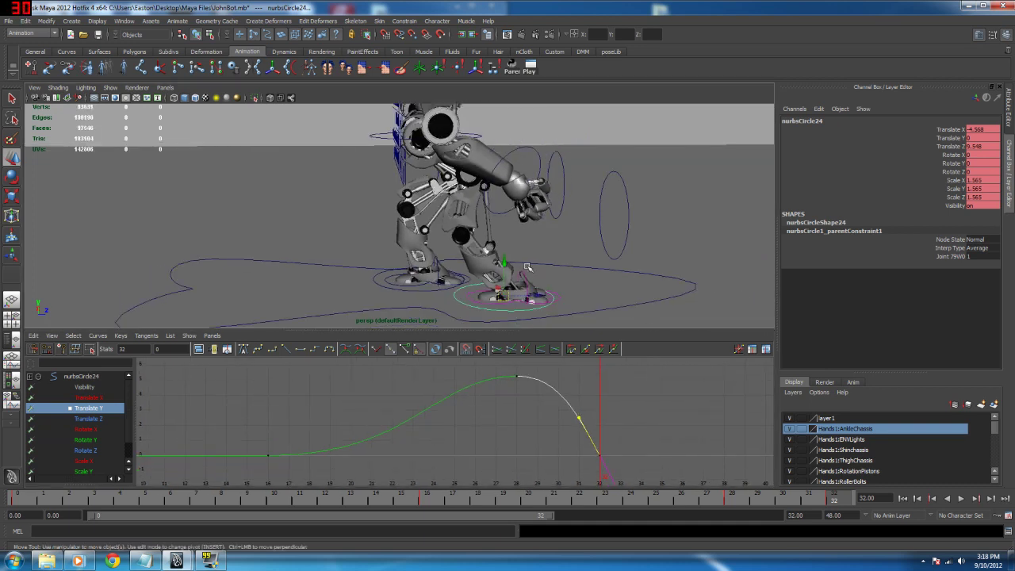
left_click_drag(527, 267, 547, 292, "alt")
left_click(902, 499)
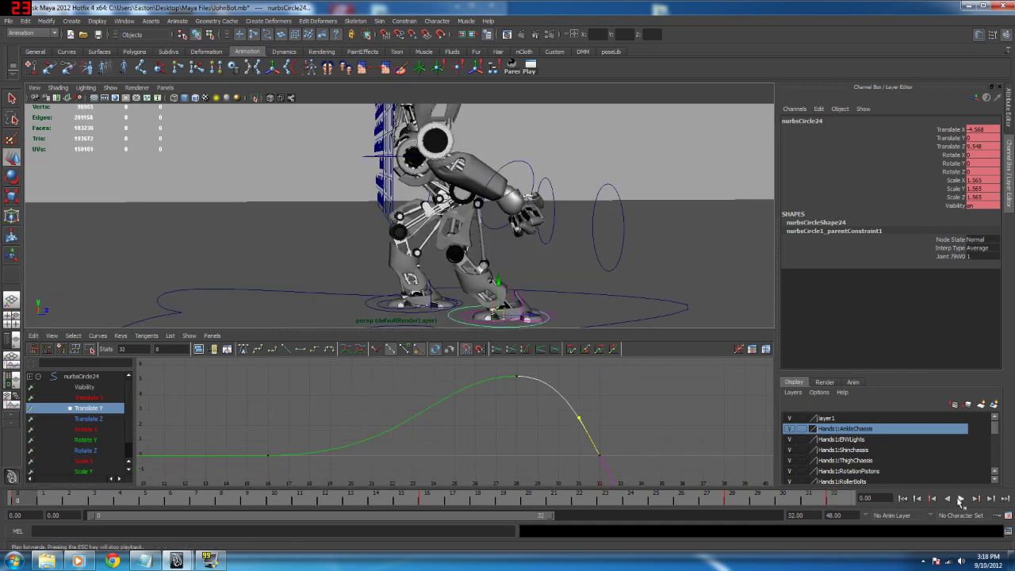
left_click(960, 498)
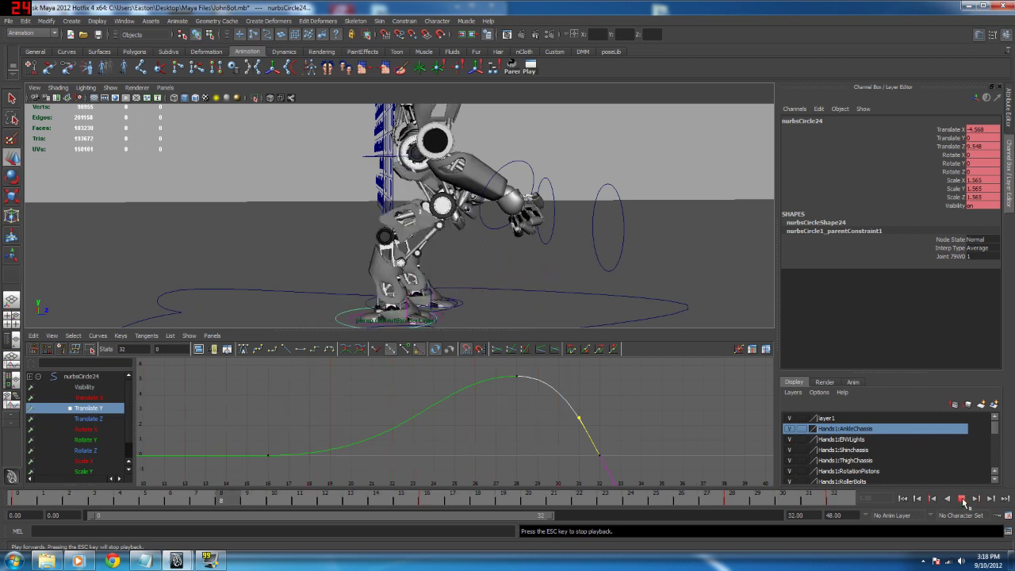
left_click(961, 499)
Step: Inspect the Translate Y tangents at frames 28 and 32, and replay the walk from frame 0
left_click_drag(502, 363, 559, 386)
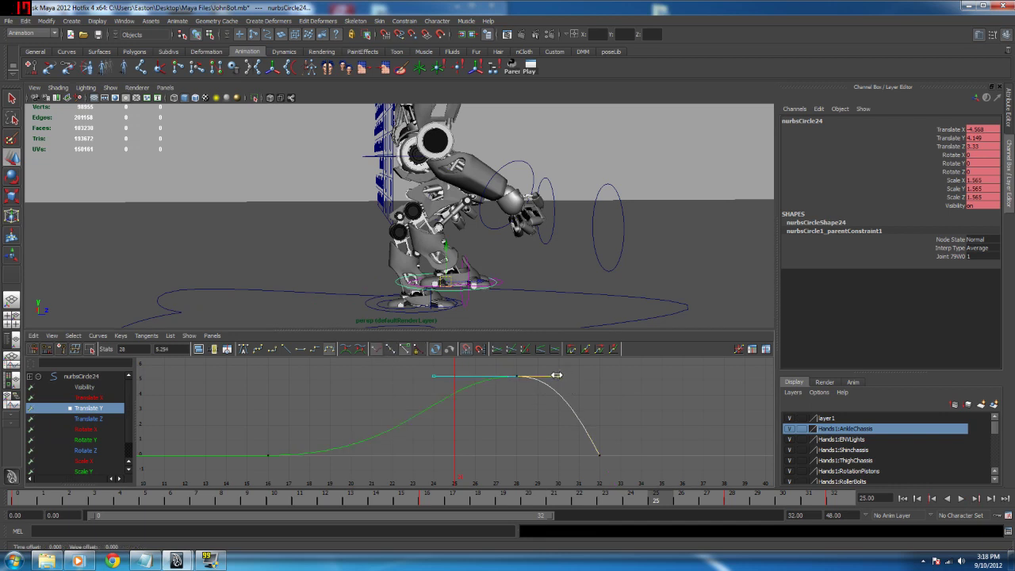
left_click(601, 456)
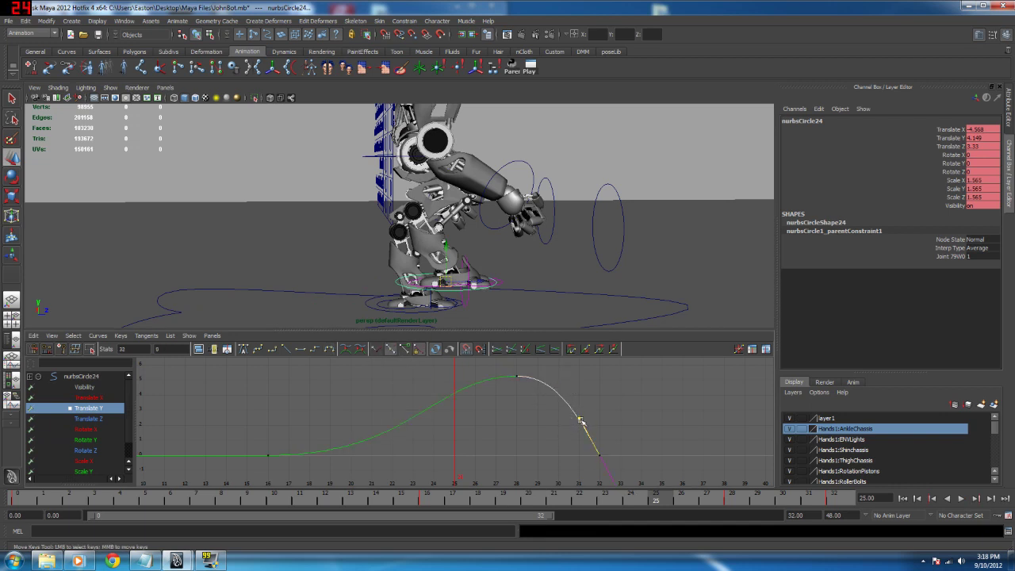
left_click(905, 499)
left_click(961, 499)
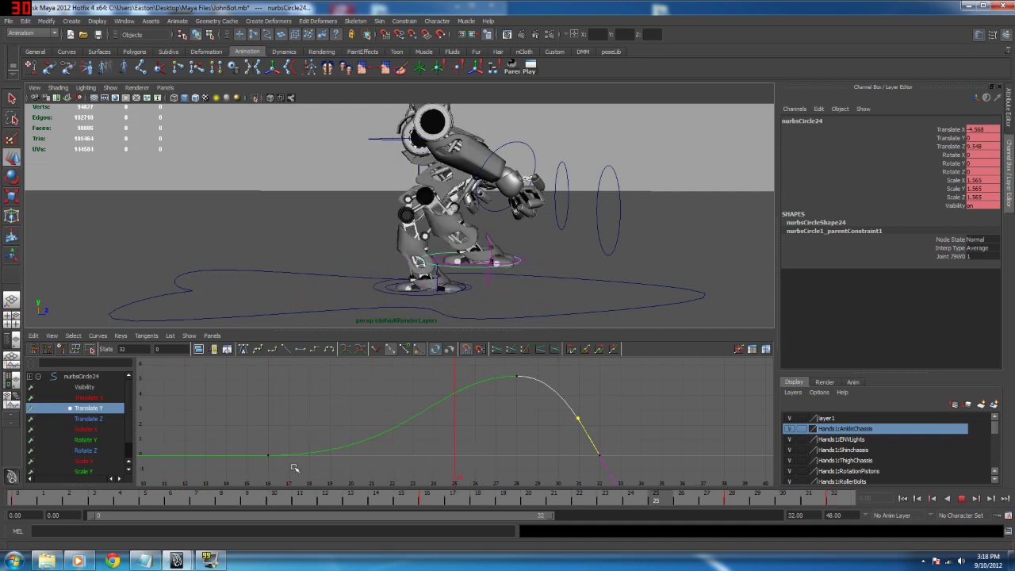
left_click(962, 499)
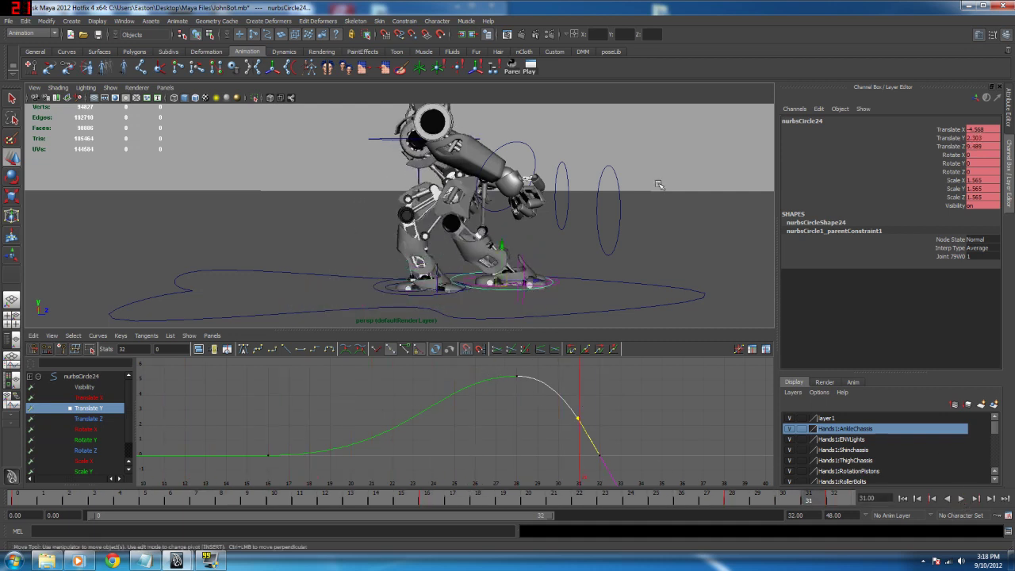
Step: Enlarge the perspective view to fill the workspace, and play the walk from the side
key("space")
left_click_drag(540, 402, 449, 413, "alt")
key("alt+v")
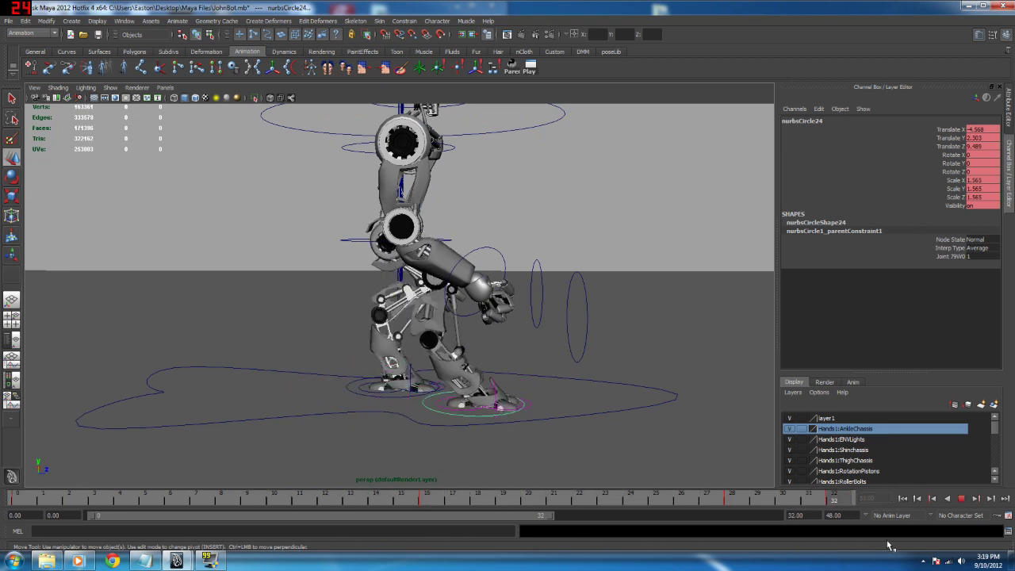
Step: Pose the right foot's inner control nurbsCircle26 with Rotate X -108.759 and Translate Y 1.095, and key it at frames 0 and 32
scroll(512, 410, "up", 5)
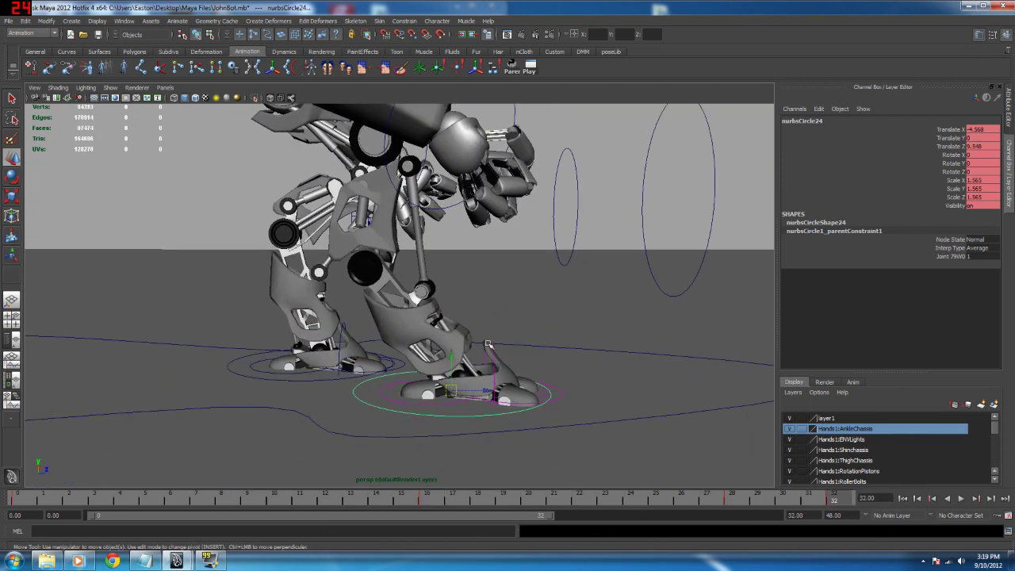
left_click(494, 361)
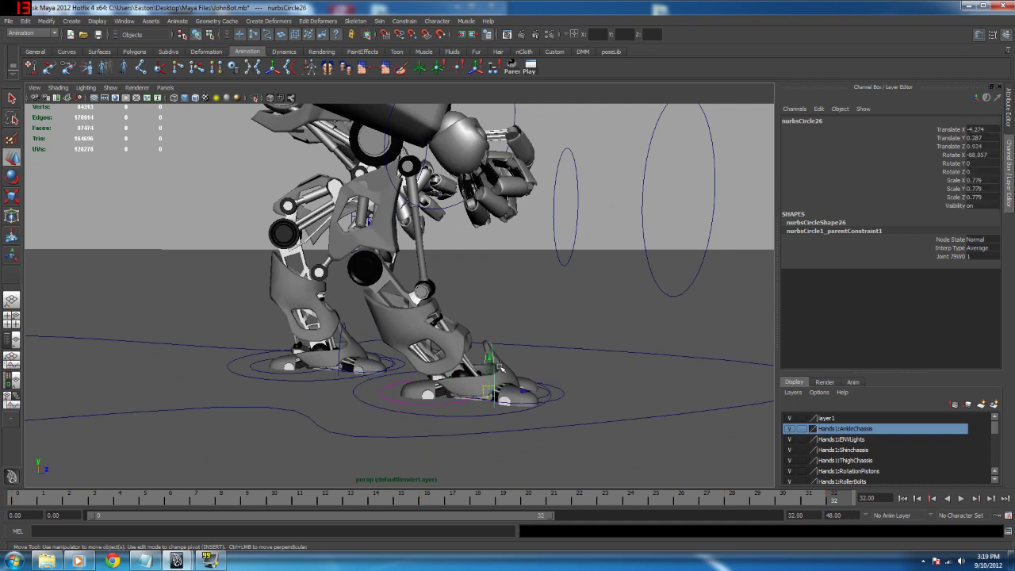
left_click_drag(832, 503, 16, 499)
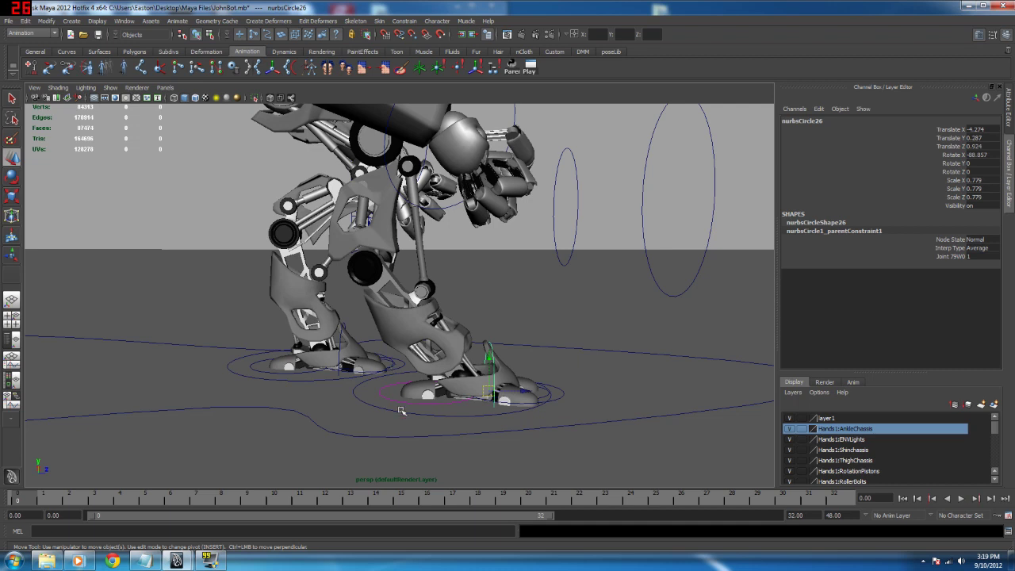
key("e")
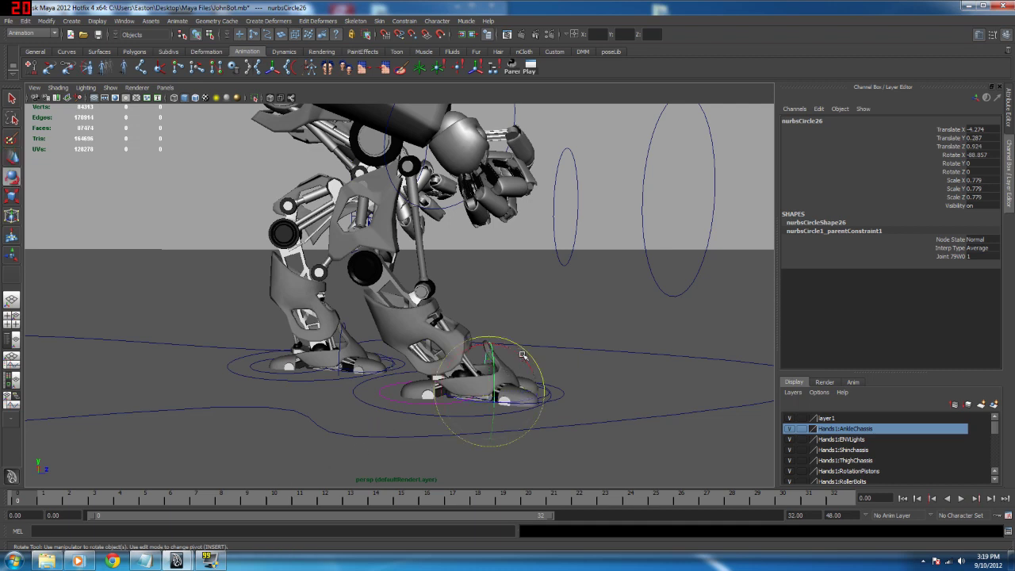
left_click_drag(522, 355, 494, 347)
key("w")
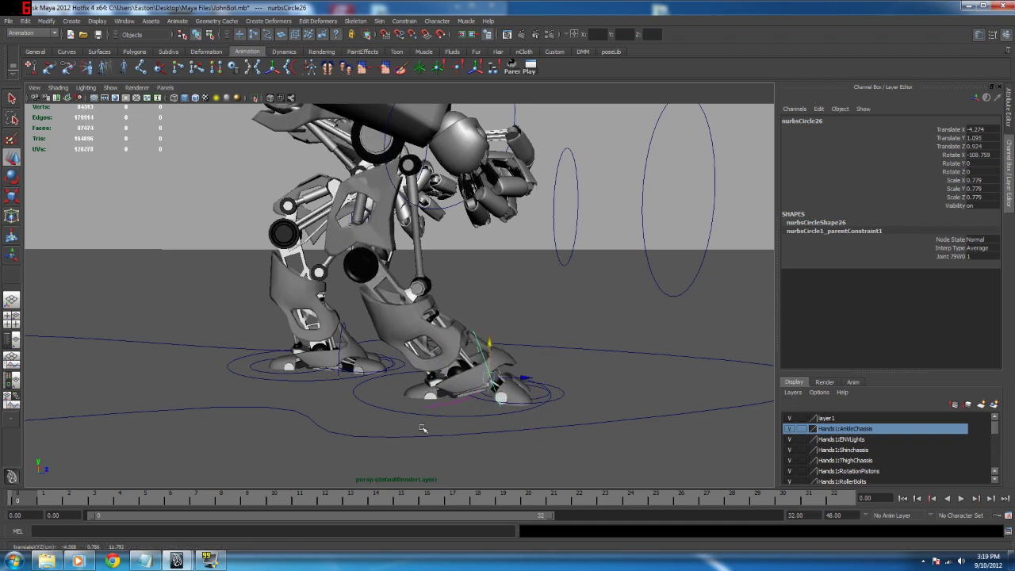
key("s")
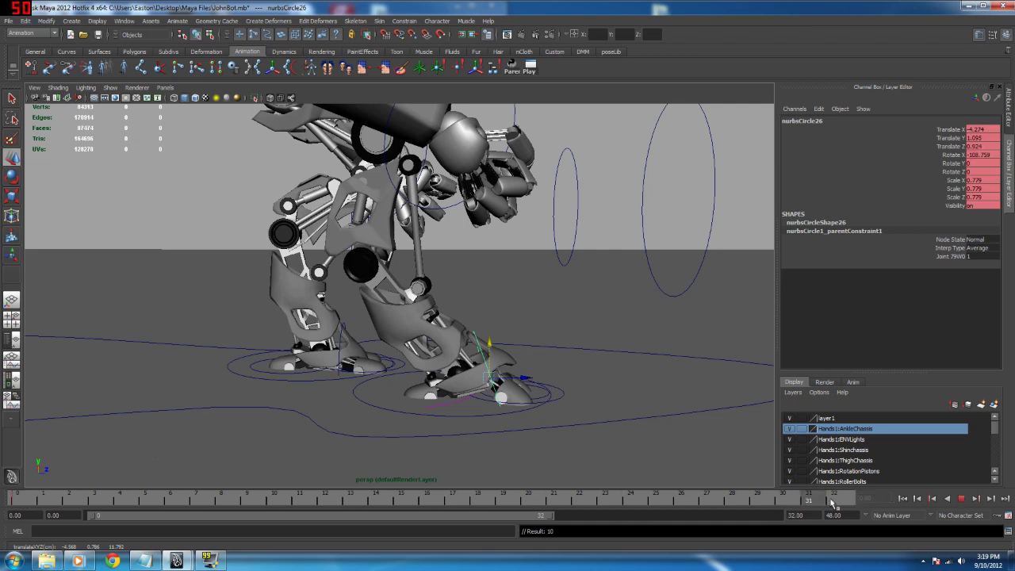
left_click(833, 498)
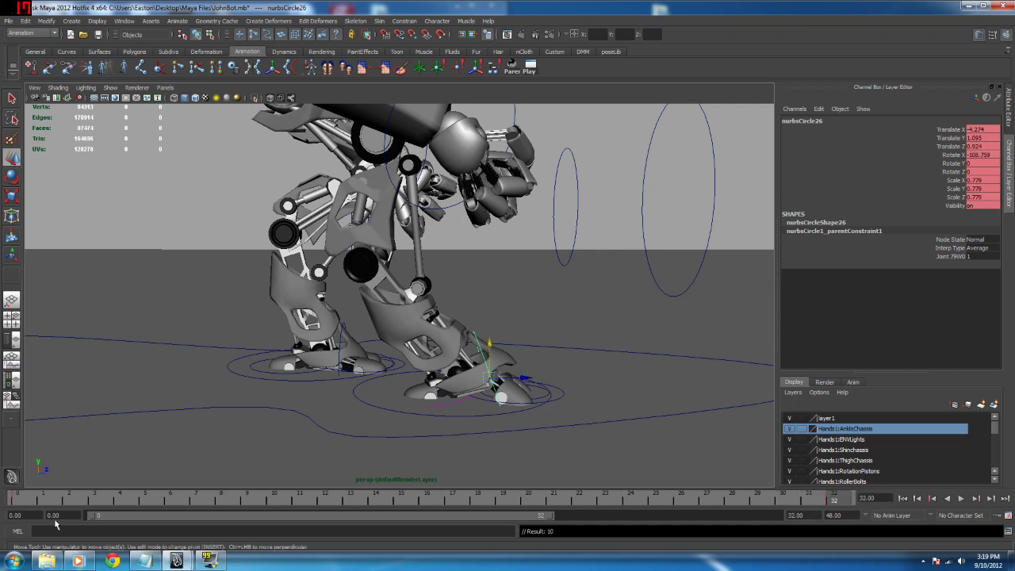
Step: Rotate the inner foot control to Rotate X -59.734 at frame 16 and key the raised-heel pose
left_click(429, 498)
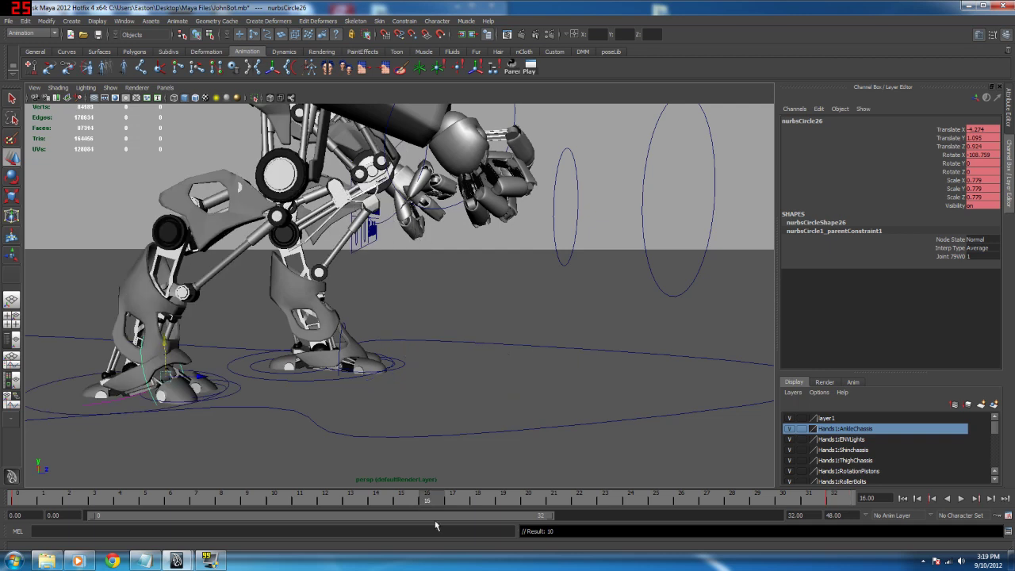
key("e")
left_click_drag(189, 337, 214, 347)
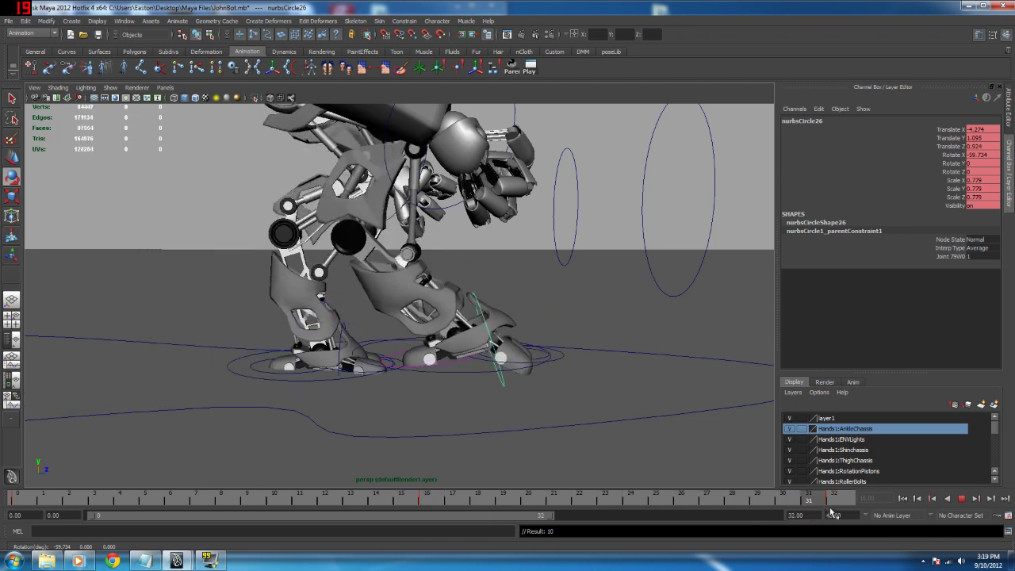
left_click(426, 505)
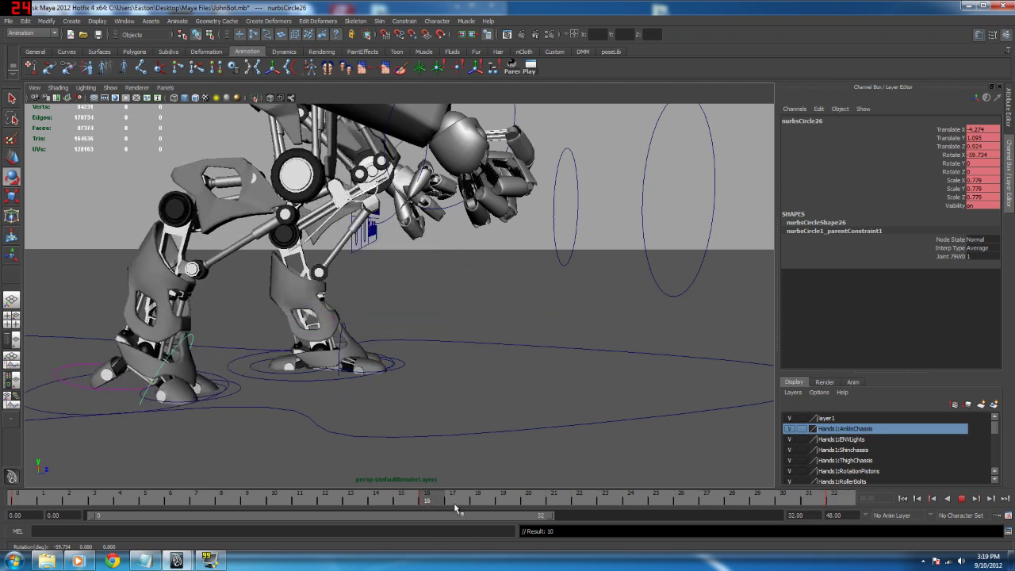
Step: Key the inner foot control at frame 24 with Rotate X -57.514, and briefly play the result
left_click_drag(454, 505, 632, 508)
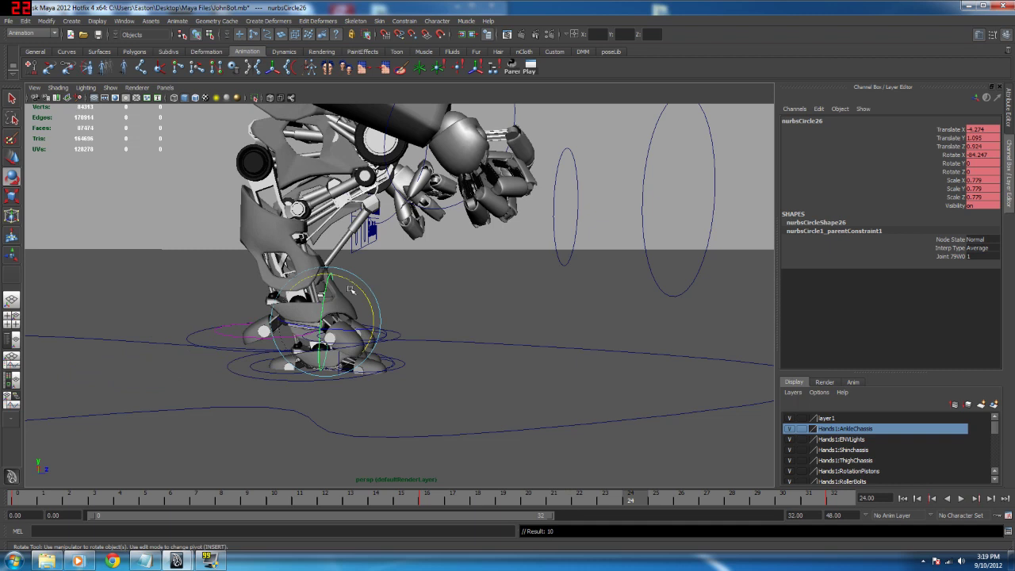
left_click_drag(361, 294, 370, 316)
key("s")
key("alt+v")
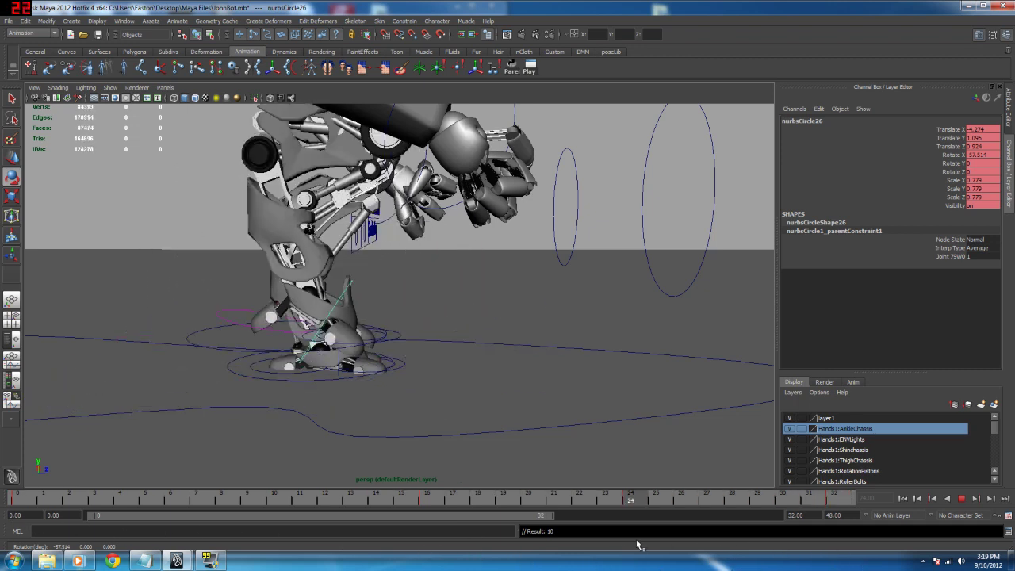
key("alt+v")
key("e")
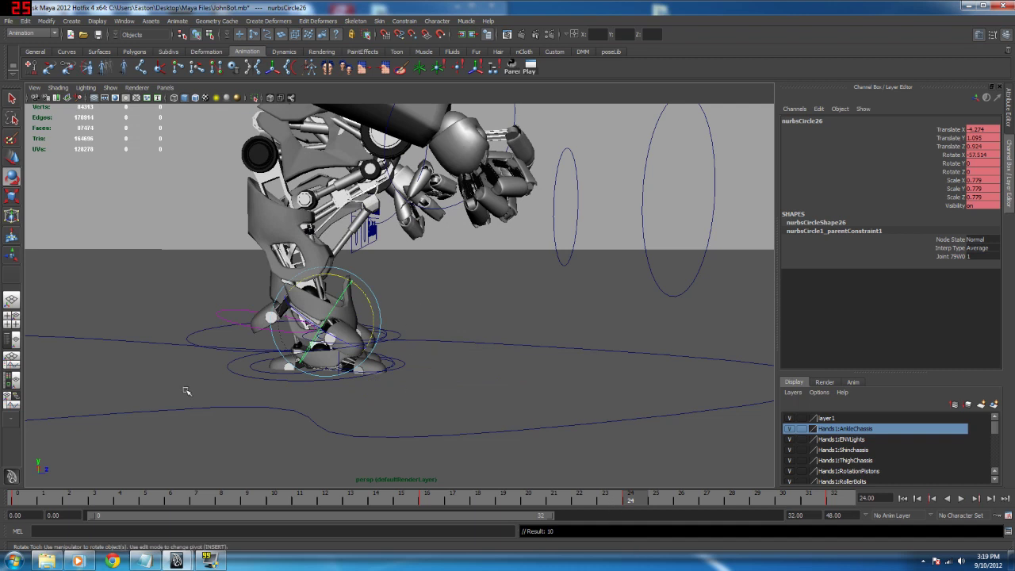
Step: Show the Graph Editor below the perspective view, and isolate and frame the Rotate X curve of nurbsCircle26
left_click(11, 398)
left_click(11, 359)
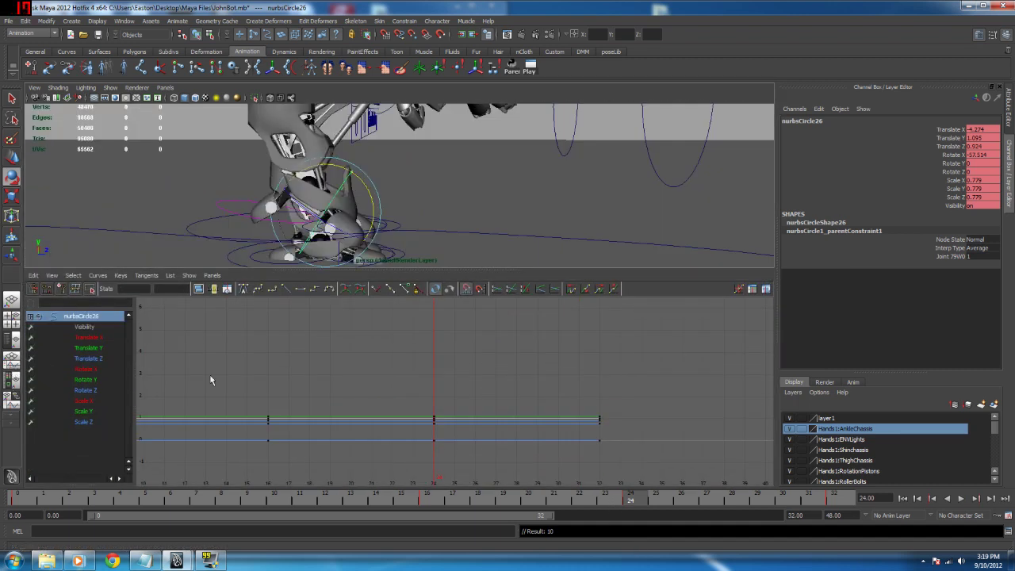
key("f")
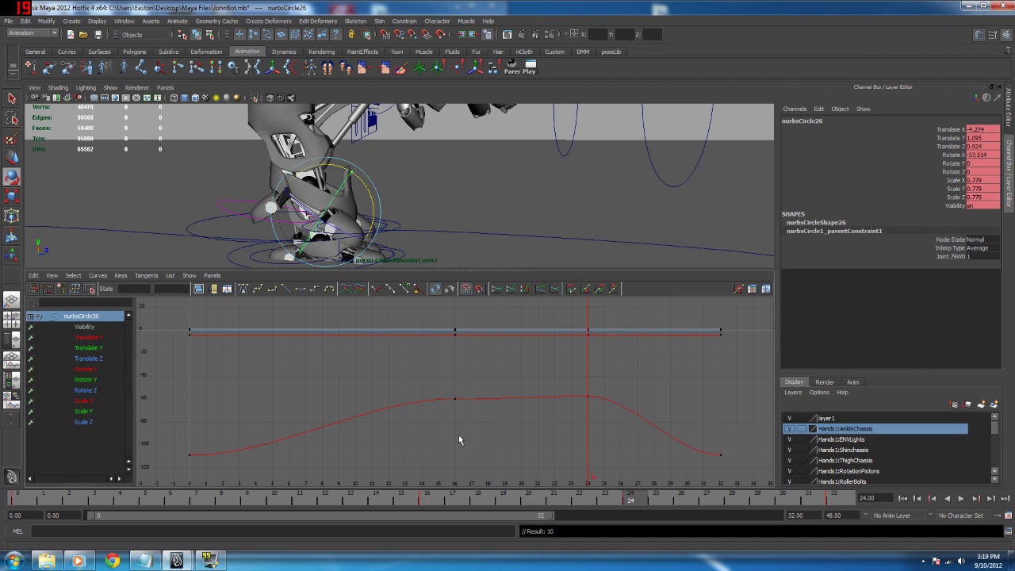
left_click(95, 338)
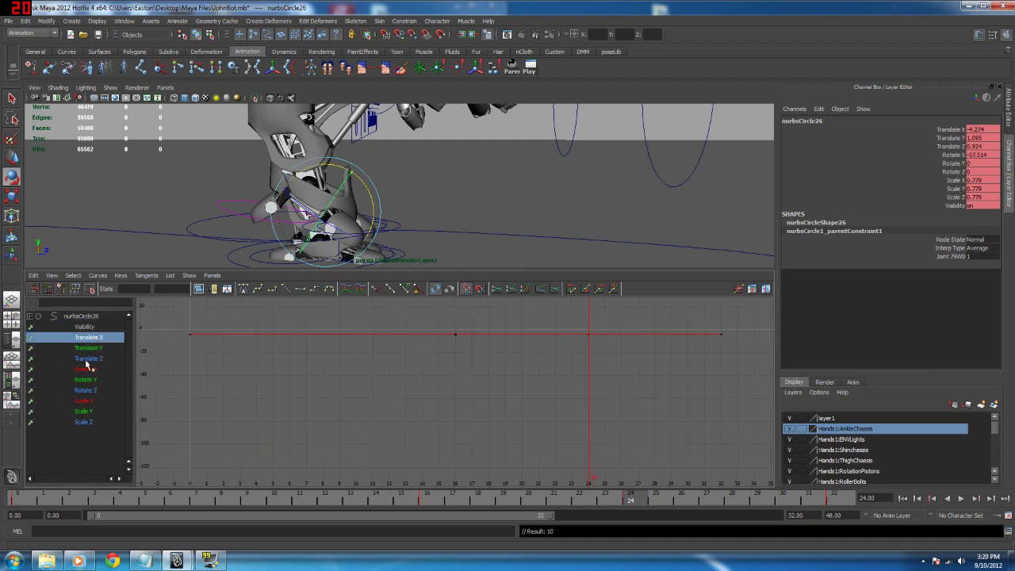
left_click(88, 369)
key("f")
scroll(420, 432, "down", 3)
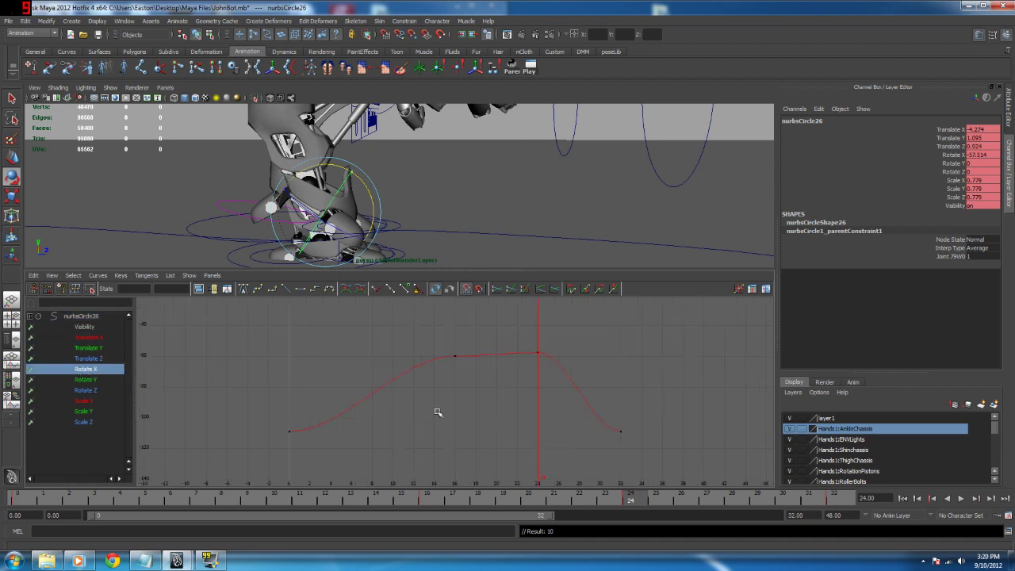
middle_click_drag(437, 412, 433, 421, "alt")
Step: Apply spline tangents to the Rotate X keys at frames 16 and 24
left_click_drag(429, 351, 481, 387)
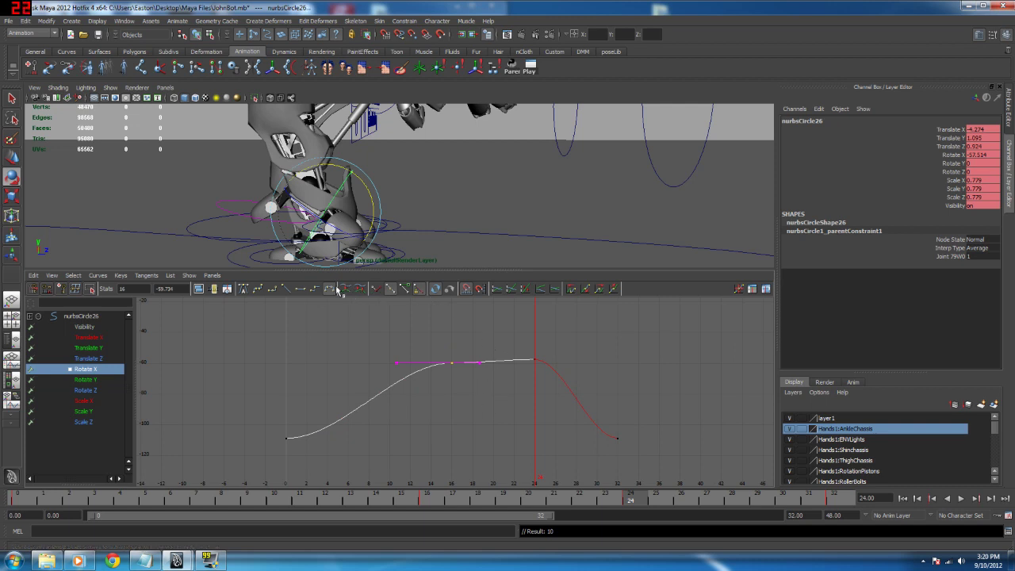
left_click(259, 289)
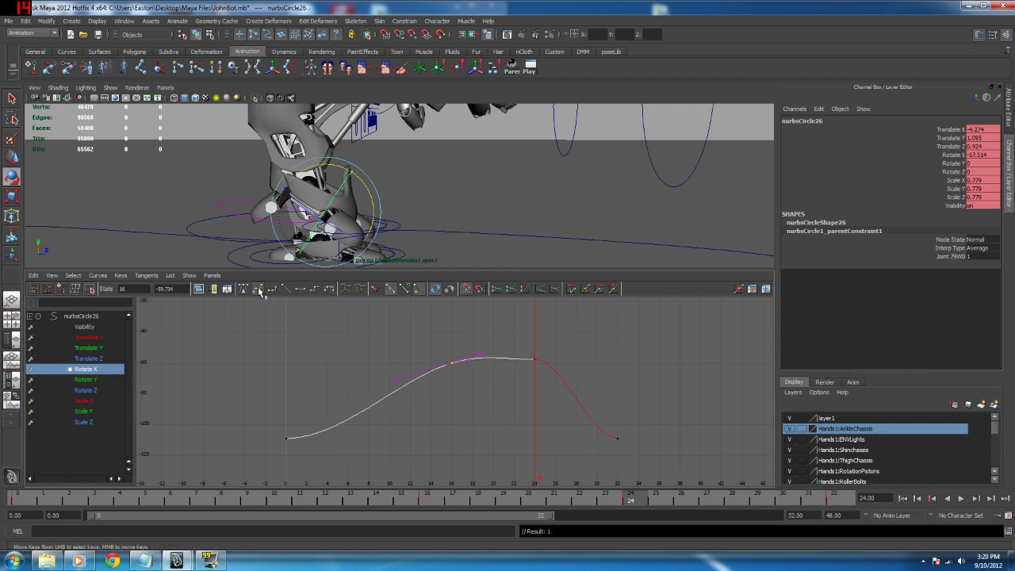
left_click_drag(496, 331, 556, 389)
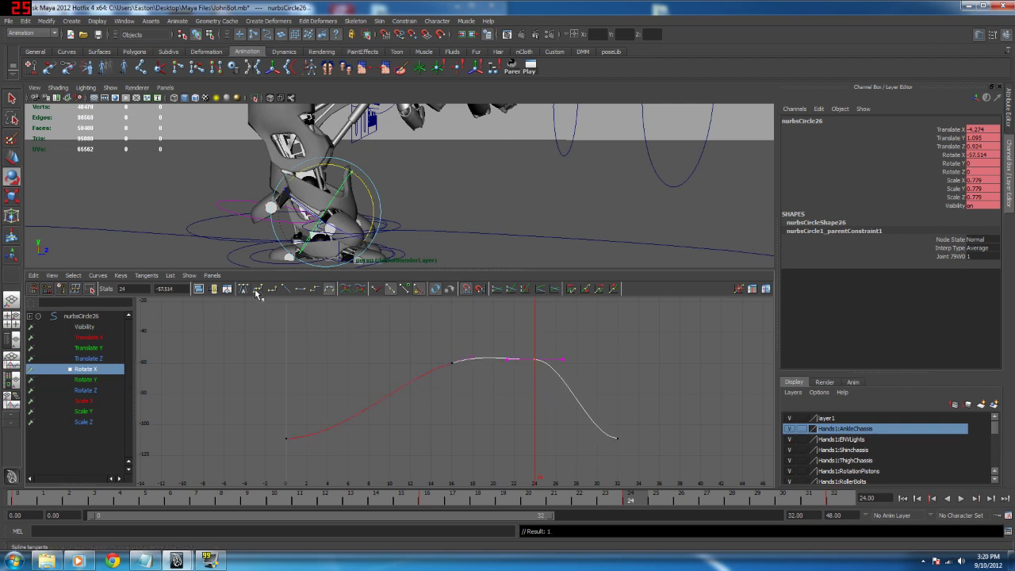
left_click(258, 290)
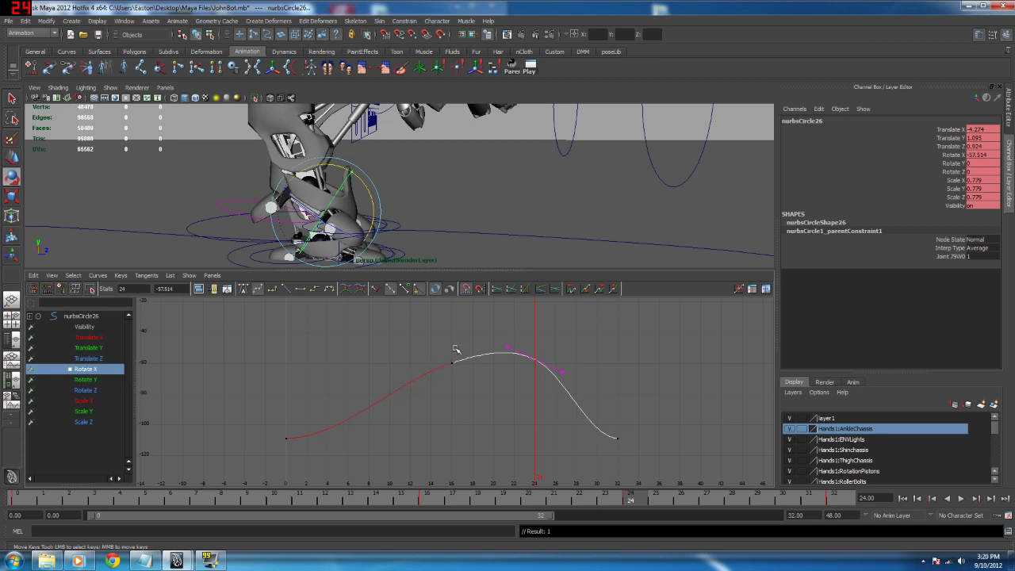
left_click(457, 376)
left_click(478, 354)
mouse_move(477, 356)
middle_mouse_down()
mouse_move(472, 342)
mouse_move(459, 348)
middle_mouse_up()
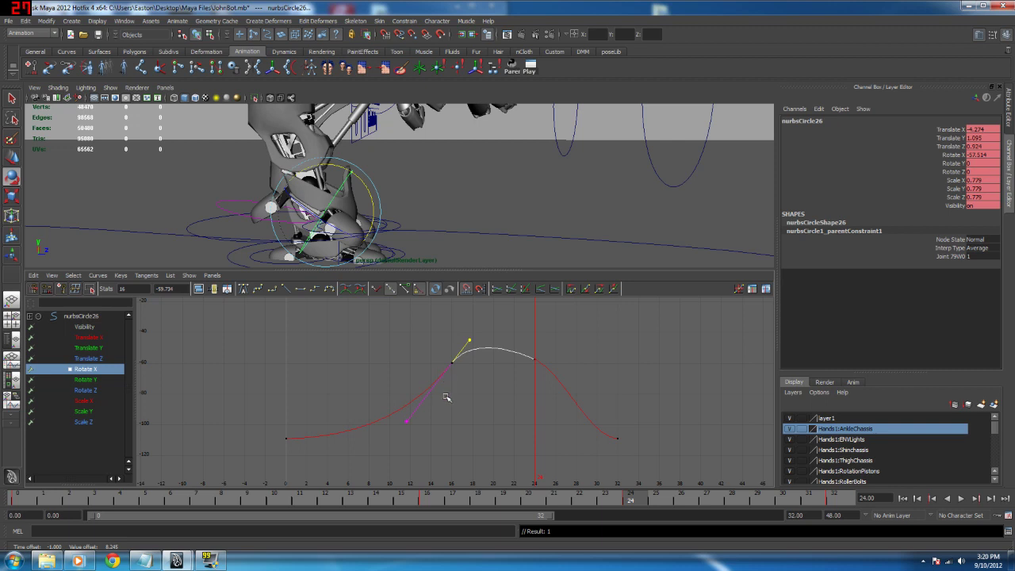
key("ctrl+z")
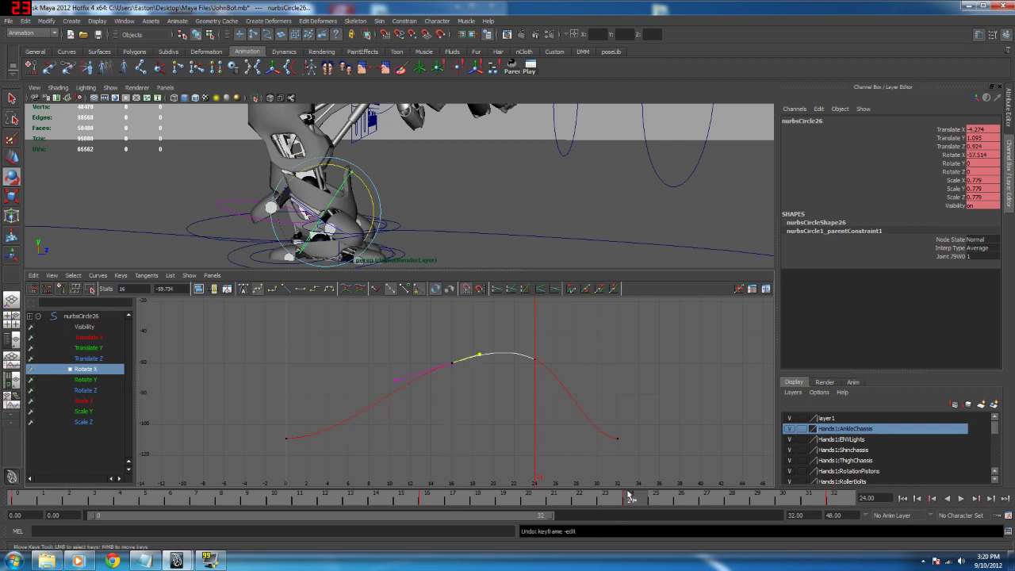
Step: Key the inner foot control's interpolated pose at frame 8, and play the walk from frame 0
left_click_drag(628, 492, 218, 490)
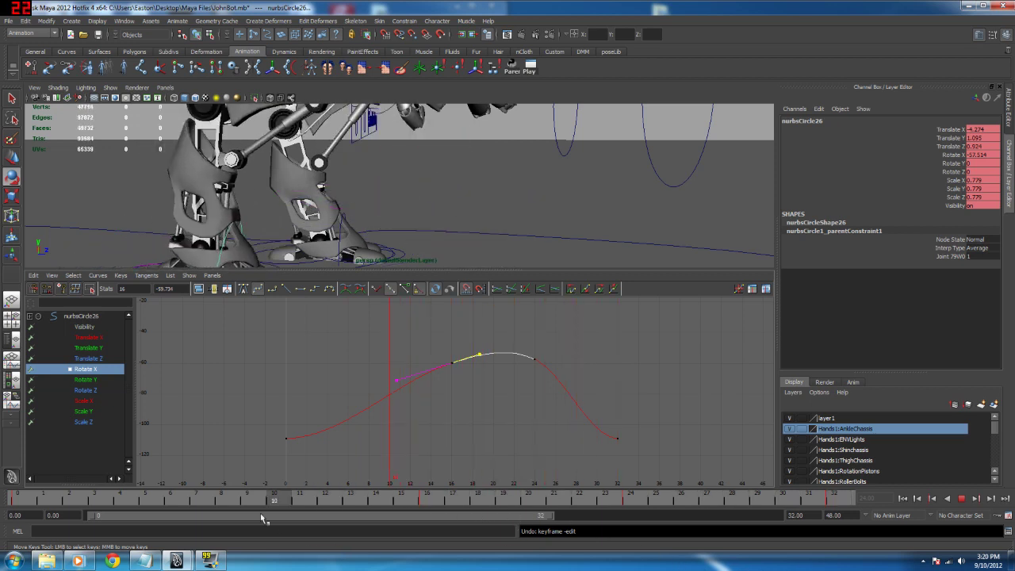
left_click(225, 501)
left_click_drag(379, 131, 473, 223, "alt")
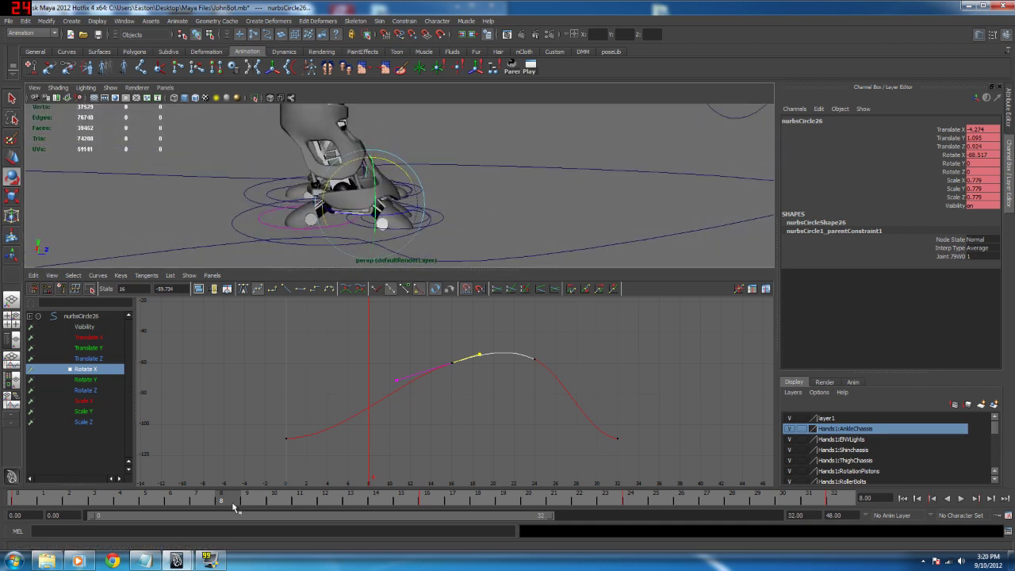
key("s")
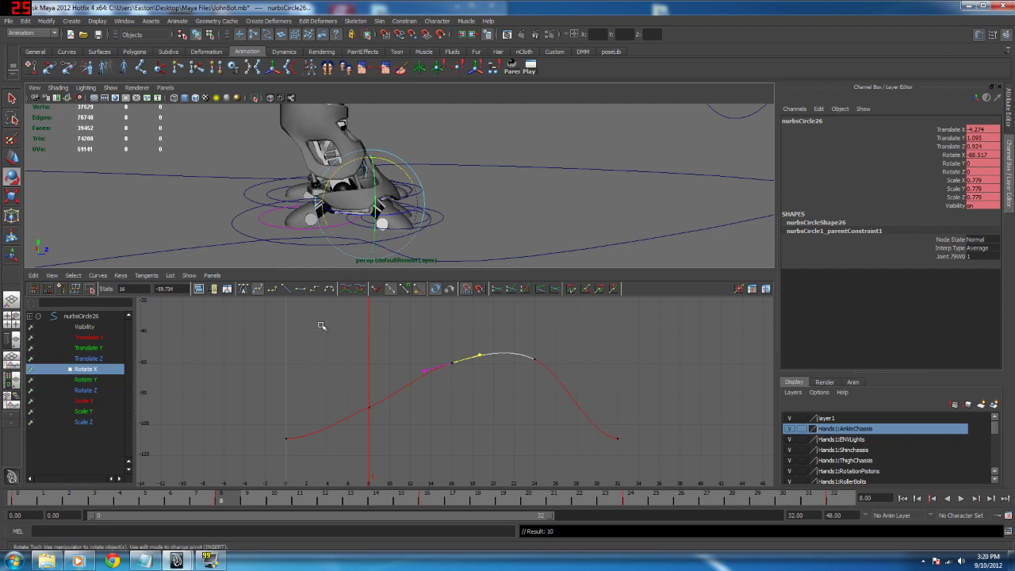
left_click(23, 503)
key("alt+v")
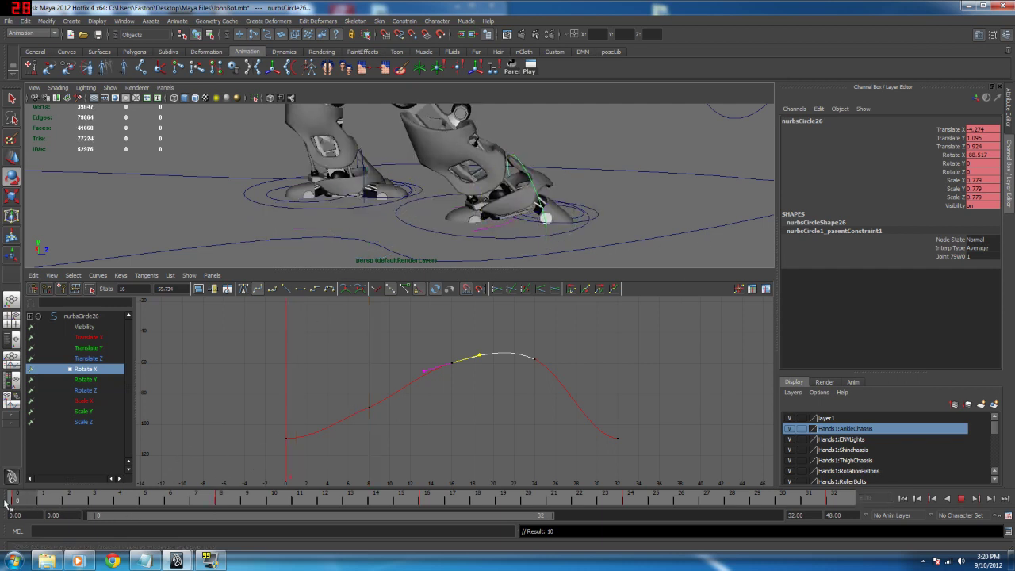
Step: Set the inner foot control's Rotate X to -90 at frame 8 and key it
key("alt+v")
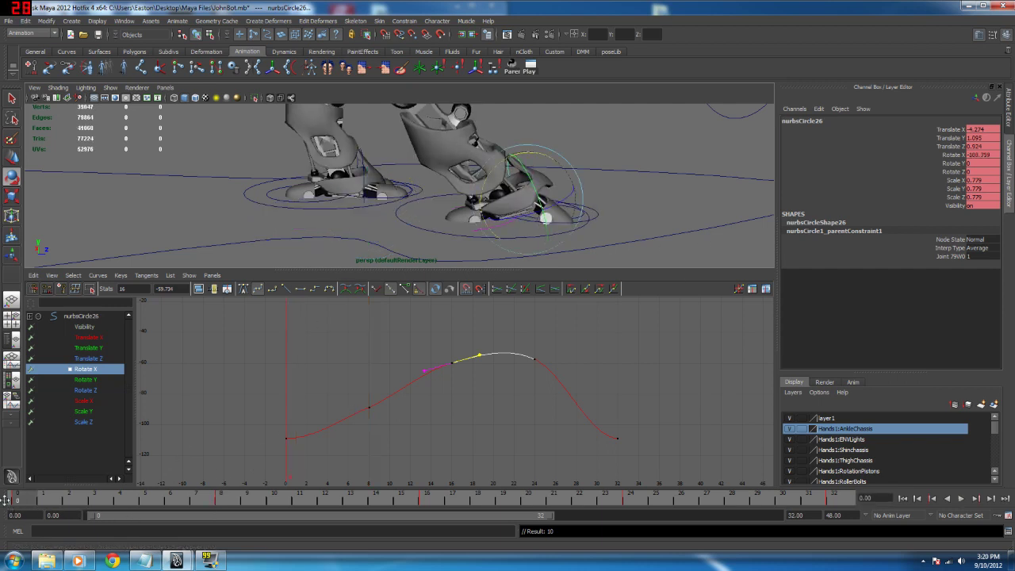
left_click(124, 502)
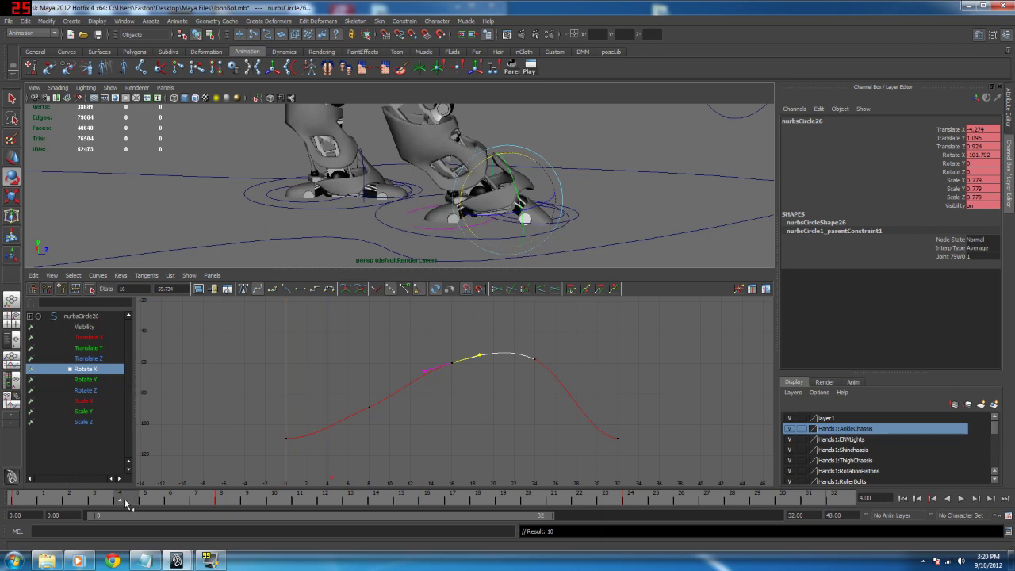
left_click_drag(124, 502, 220, 500)
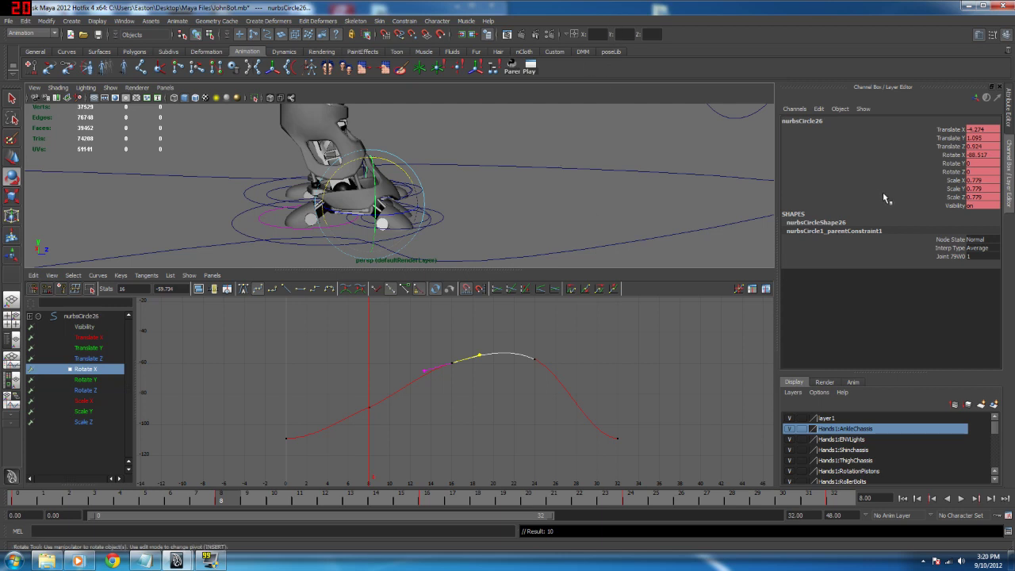
double_click(981, 155)
type("0")
key("Return")
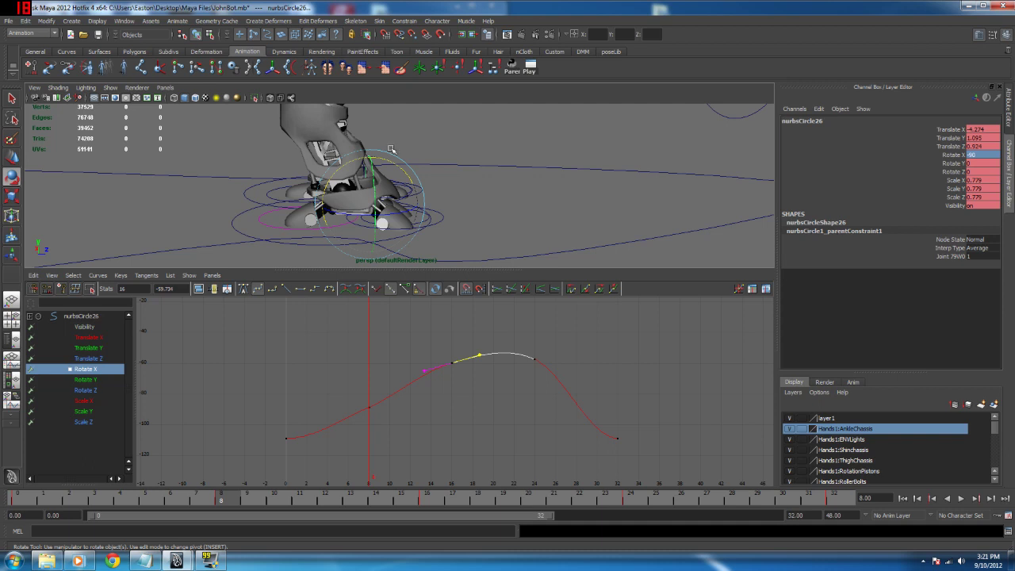
left_click(390, 162)
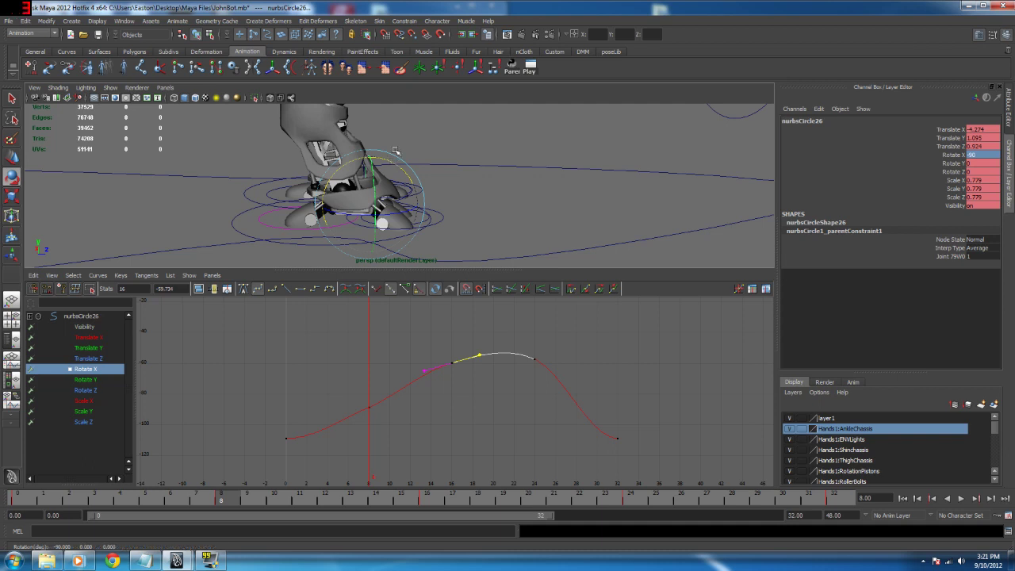
key("s")
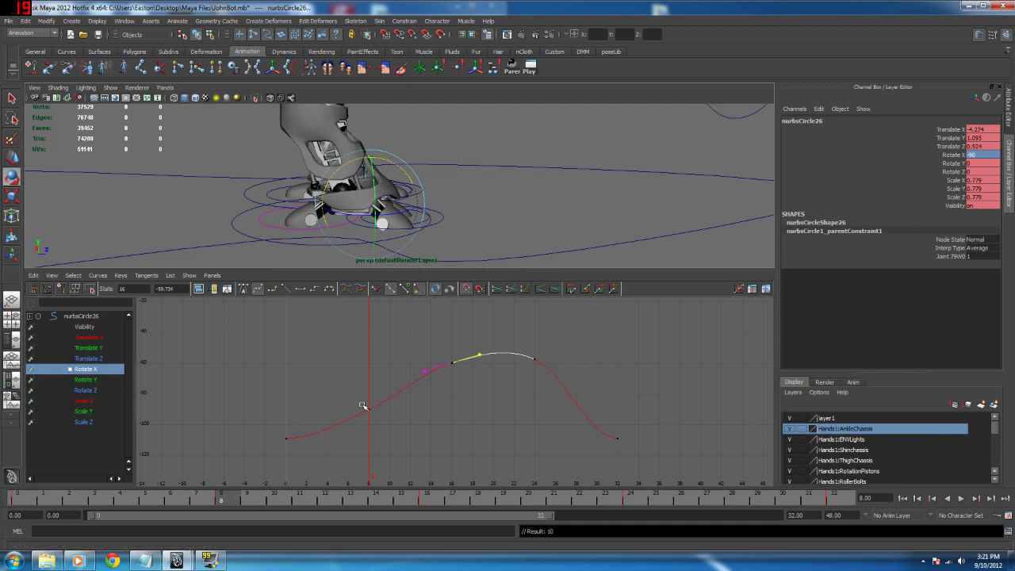
Step: Lower the inner foot control at frame 8 to Translate Y 0.37 and key it
middle_click_drag(374, 375, 374, 383, "alt")
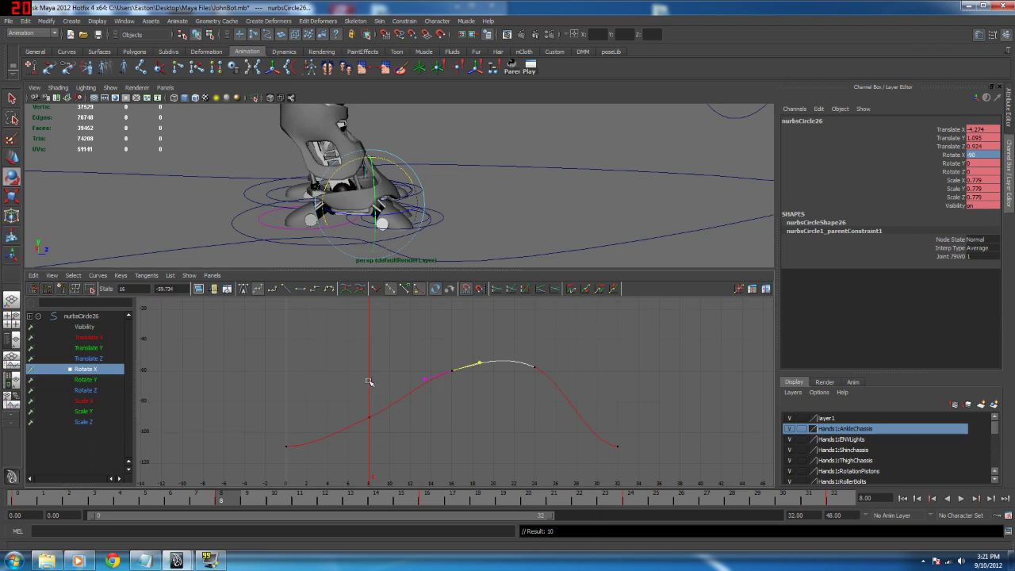
key("w")
mouse_move(393, 183)
left_mouse_down("alt")
mouse_move(376, 170)
mouse_move(372, 184)
left_mouse_up("alt")
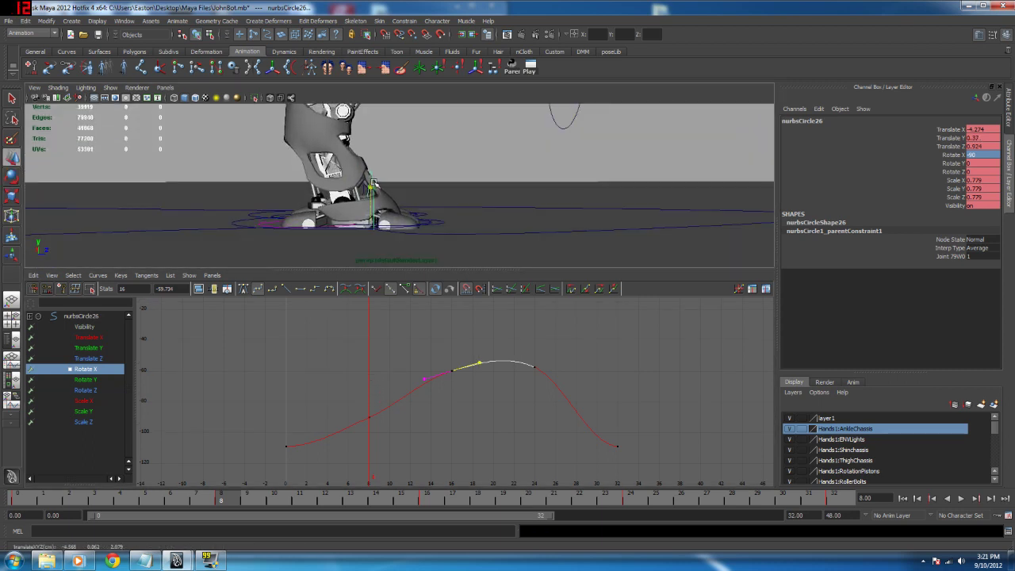
key("s")
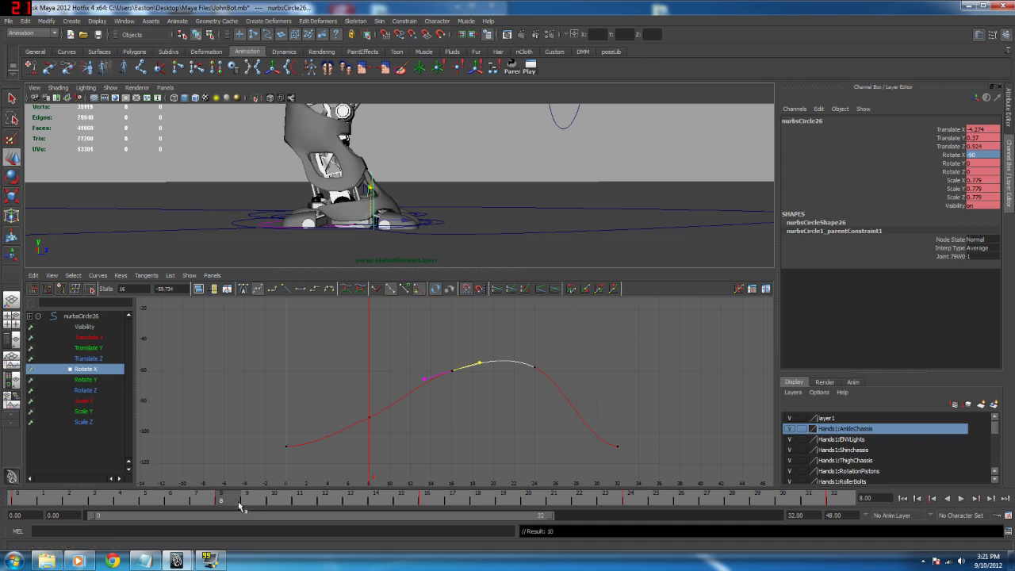
Step: Raise the inner foot control at frame 0 to Translate Y 1.417, key it, and play the walk
left_click_drag(222, 501, 17, 513)
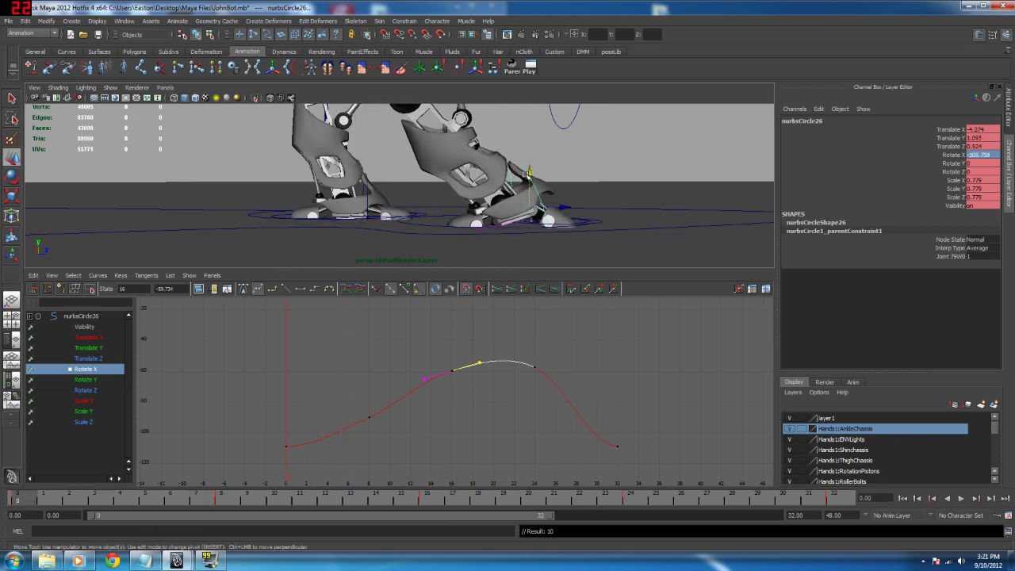
left_click_drag(529, 173, 528, 165)
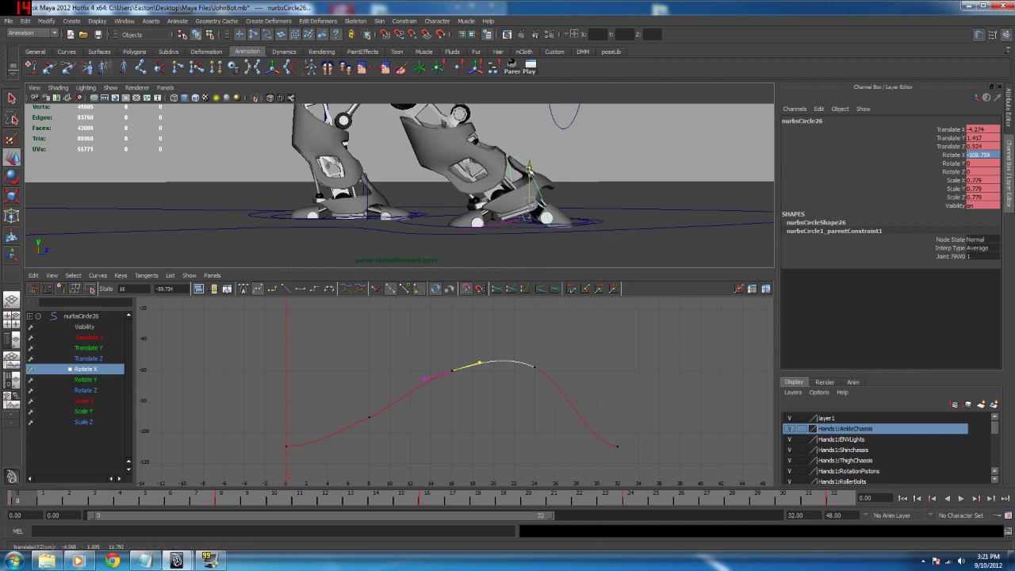
key("s")
key("alt+v")
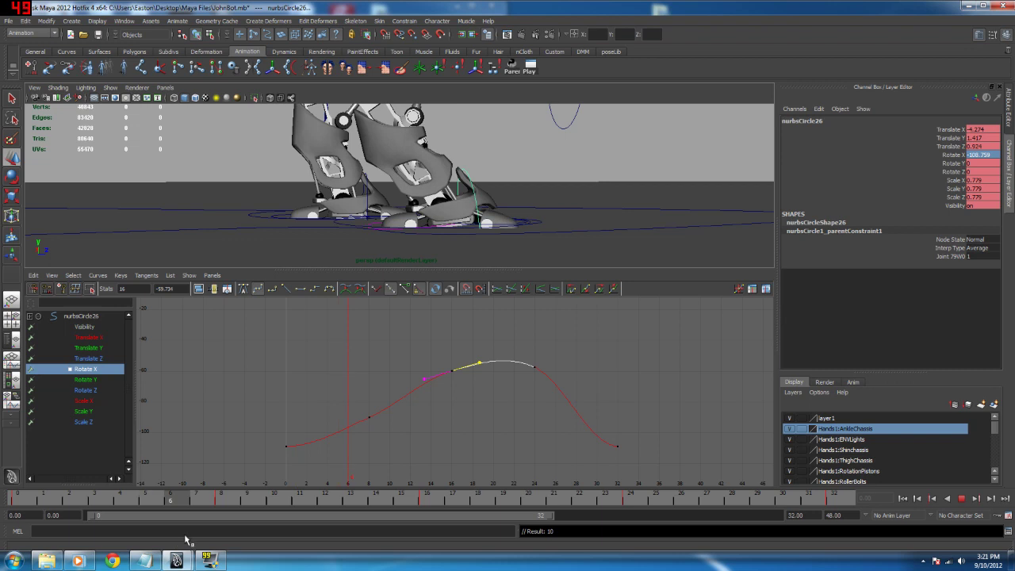
left_click(220, 498)
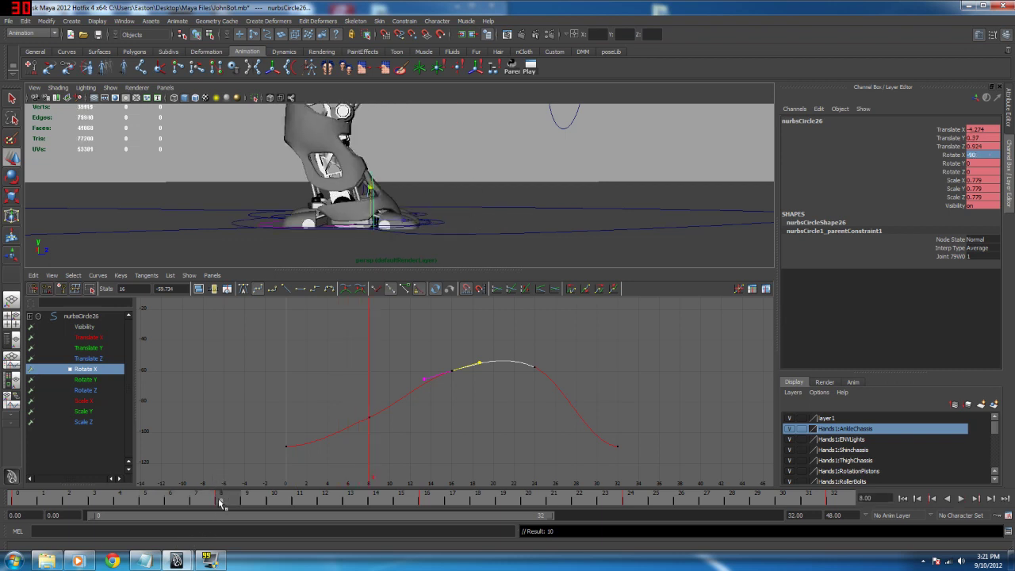
key("alt+v")
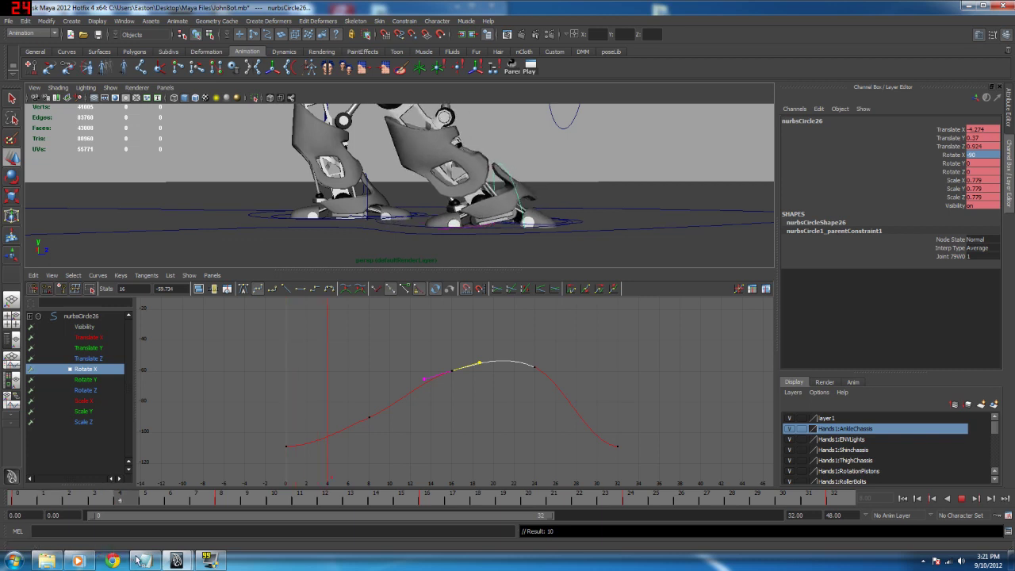
key("alt+v")
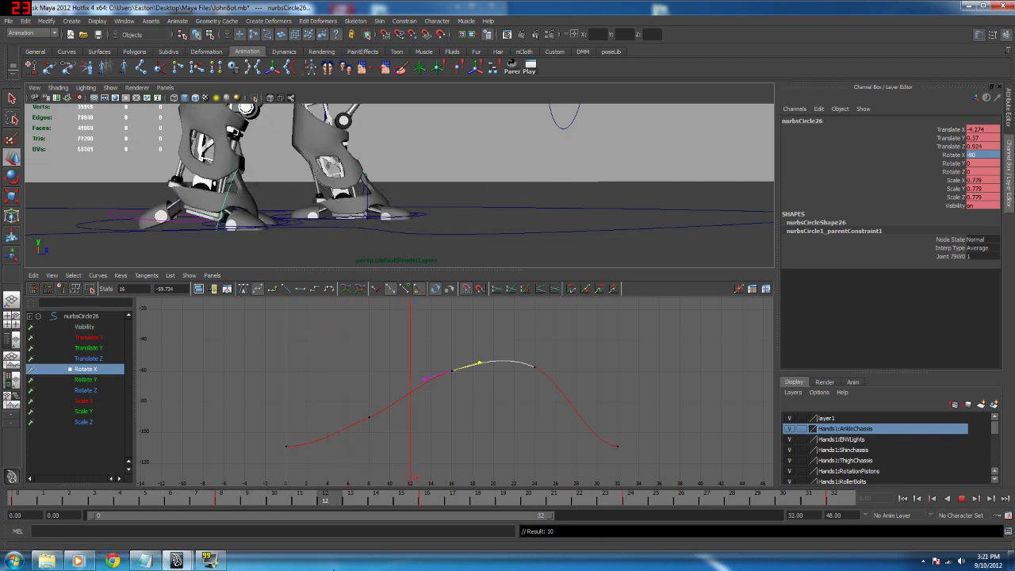
Step: Apply a spline tangent to the Rotate X key at frame 8, slightly adjust its outgoing handle, and play the walk
left_click(368, 416)
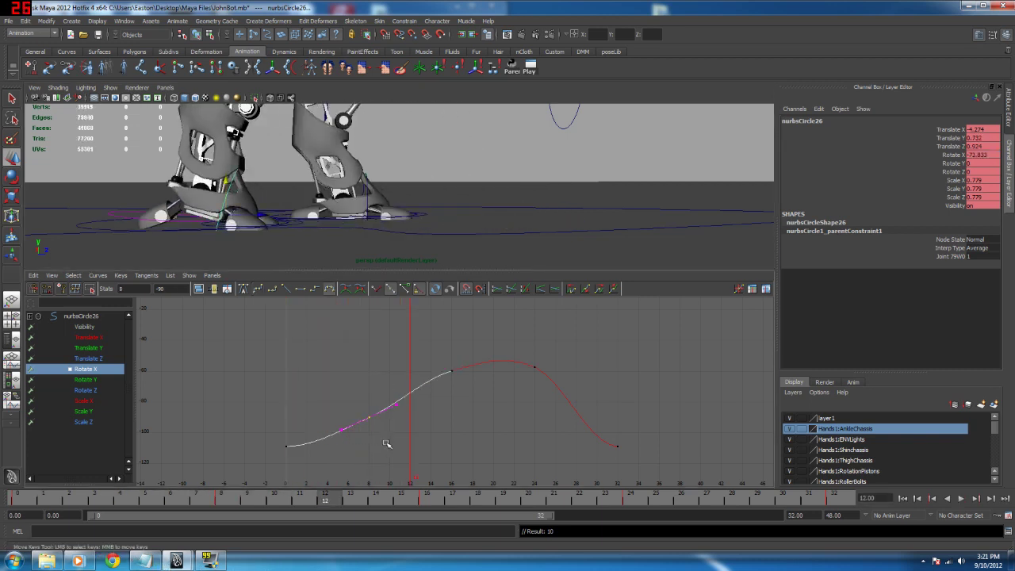
left_click(260, 290)
left_click_drag(397, 403, 395, 403)
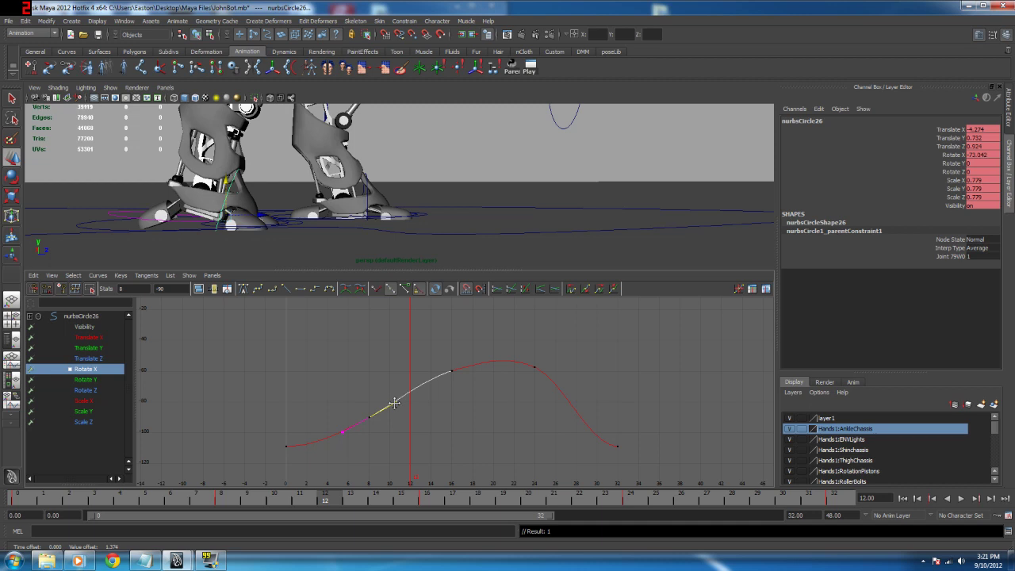
left_click(389, 444)
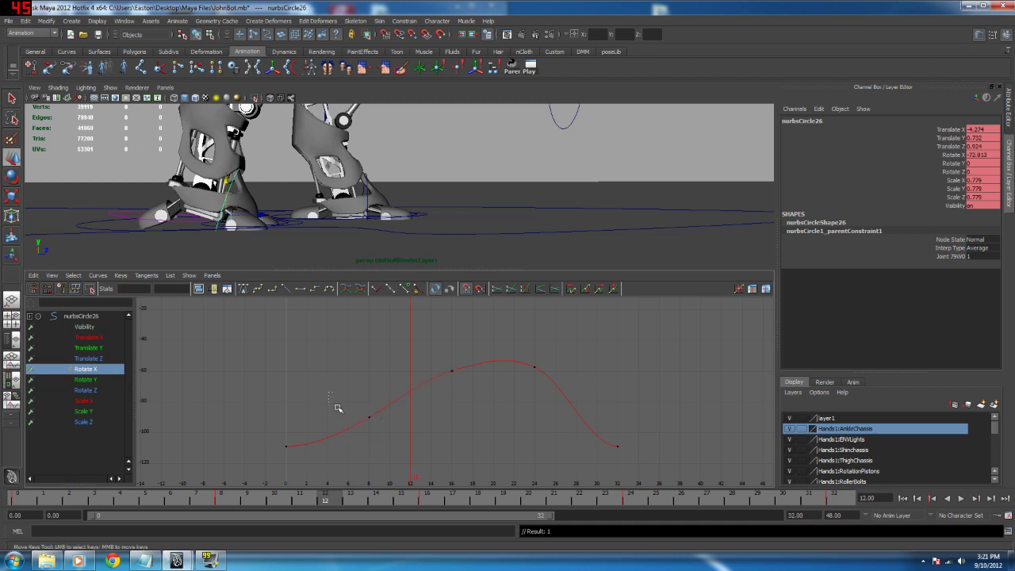
left_click_drag(335, 407, 386, 460)
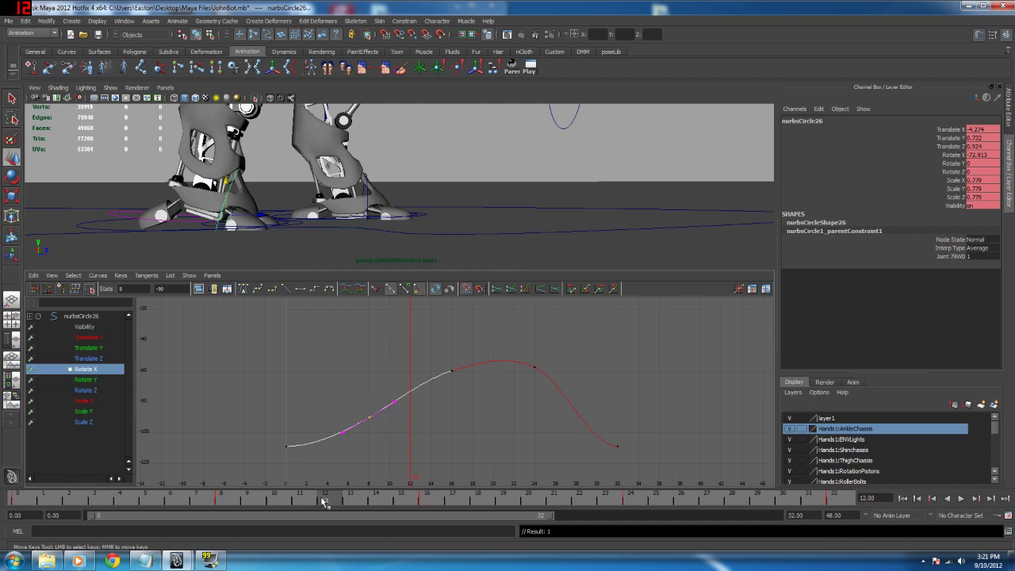
key("alt+v")
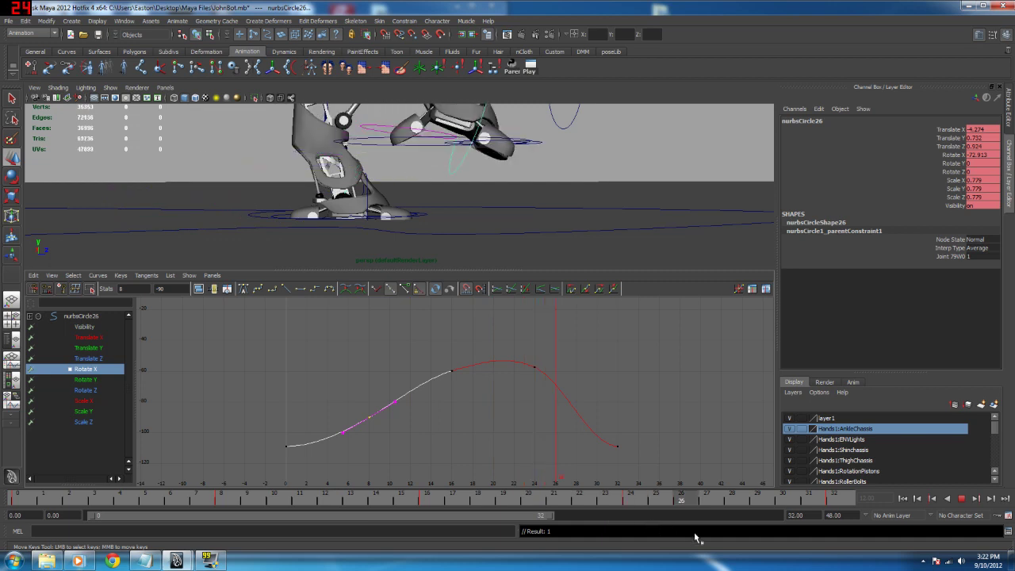
key("Escape")
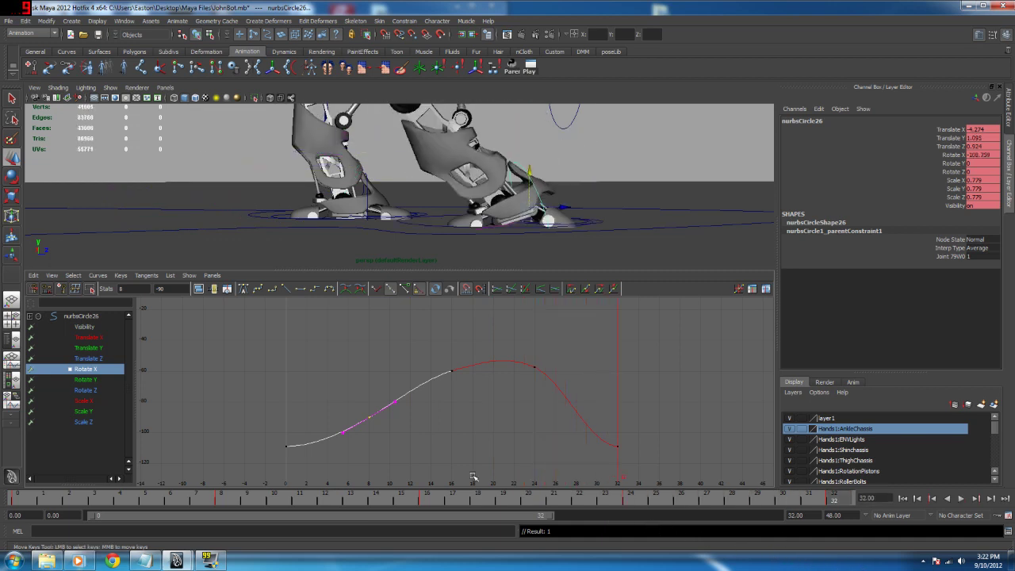
Step: Key the inner foot control at frame 4 with Rotate X -90 and Translate Y 0.315, and play the result
mouse_move(30, 501)
left_mouse_down()
mouse_move(202, 503)
mouse_move(119, 503)
left_mouse_up()
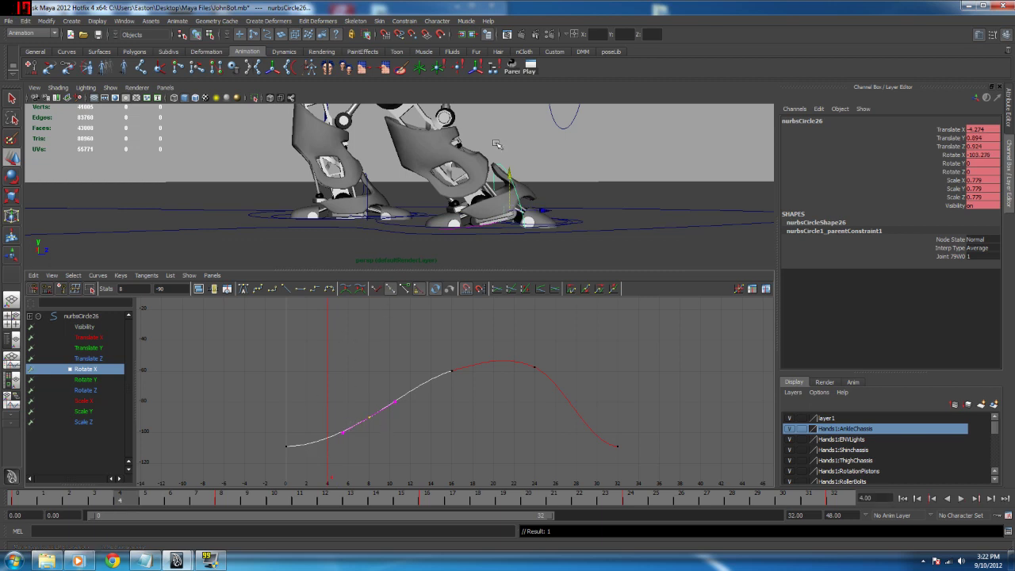
middle_click_drag(515, 194, 490, 186, "alt")
double_click(983, 155)
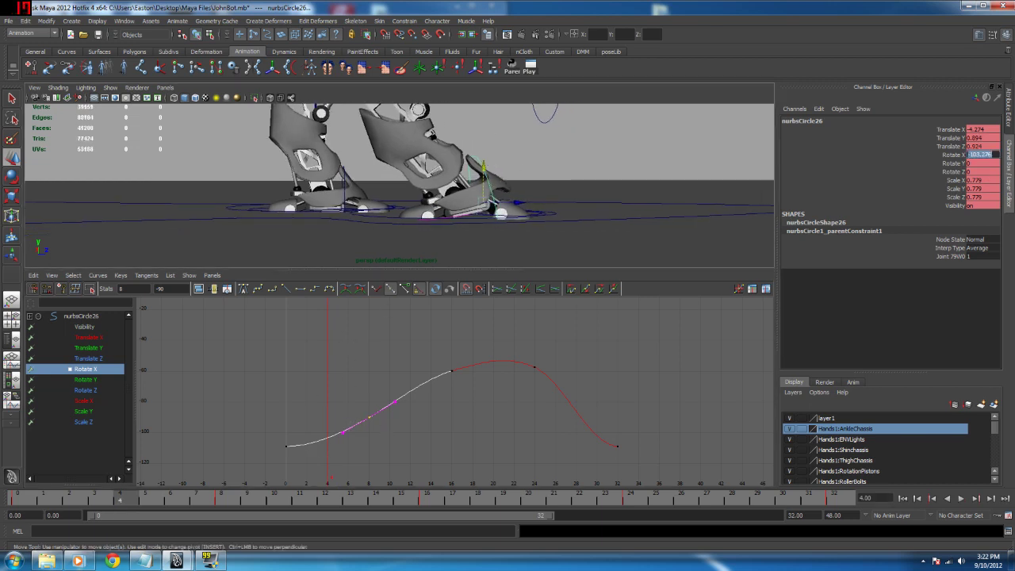
type("-90")
key("Return")
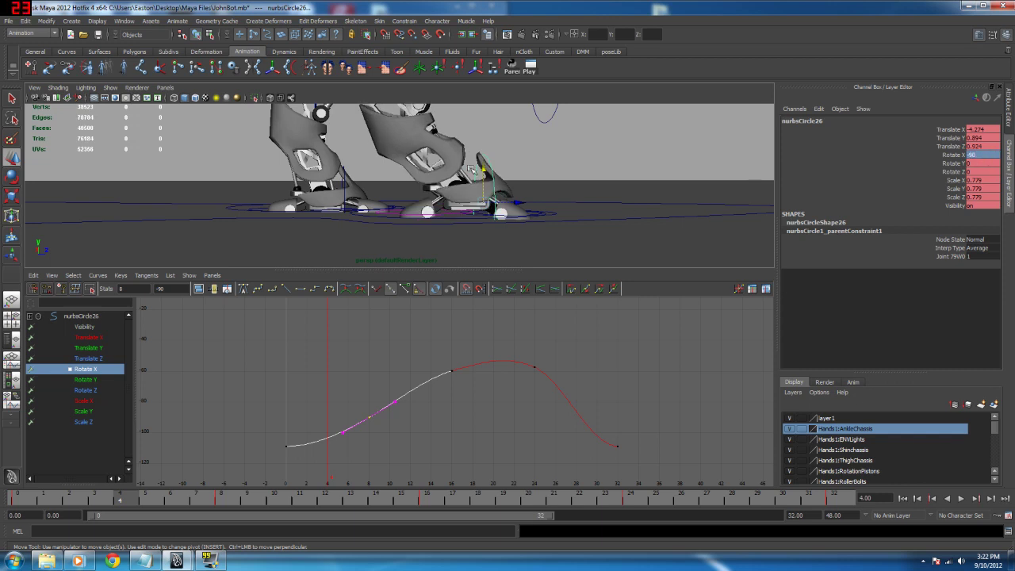
left_click_drag(482, 169, 483, 181)
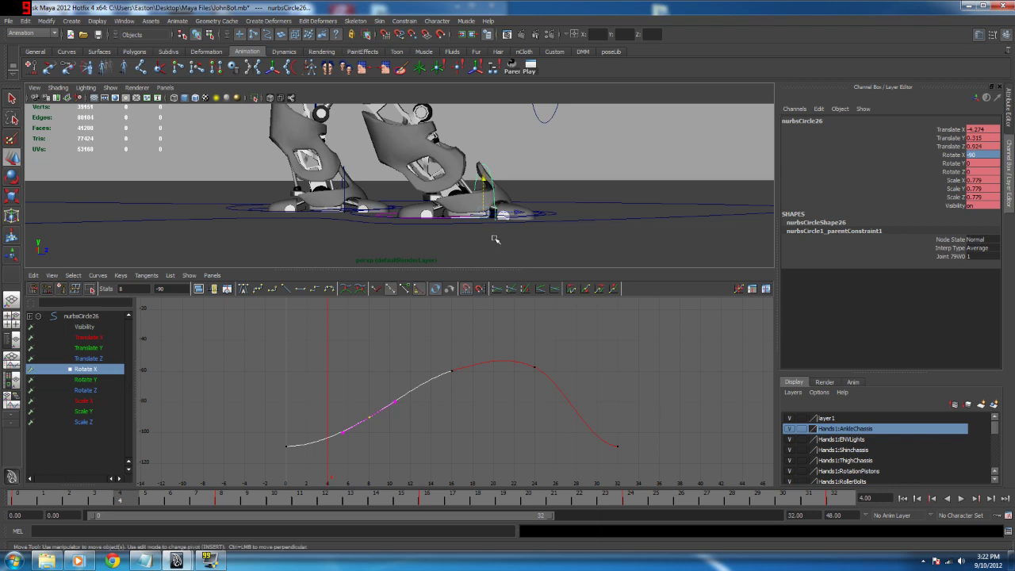
key("s")
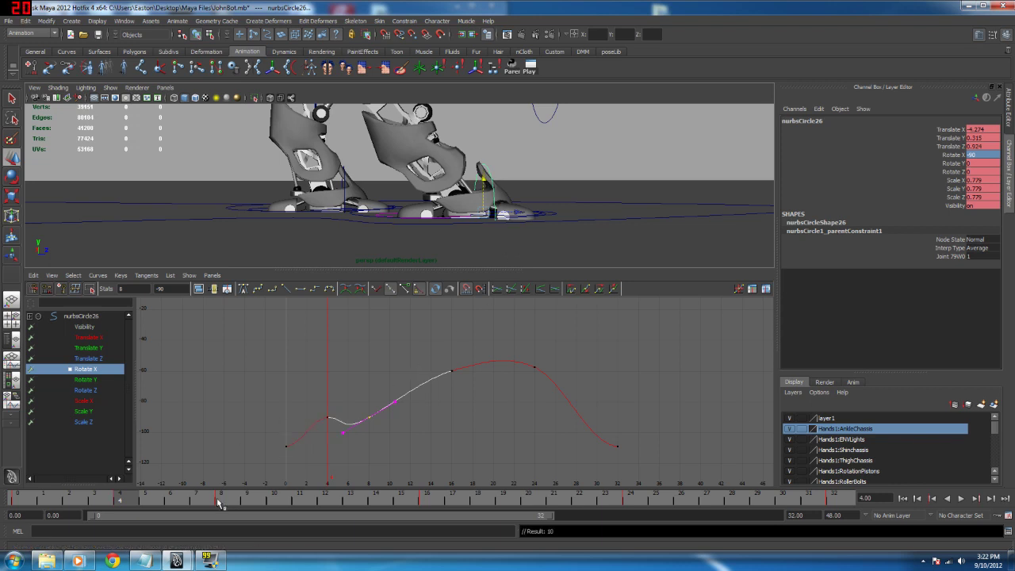
key("alt+v")
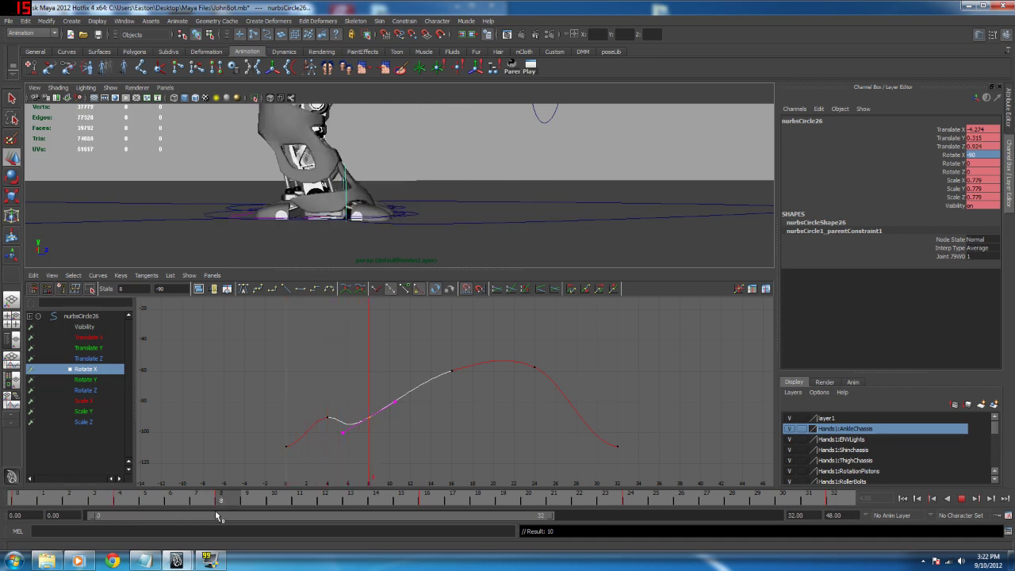
key("Escape")
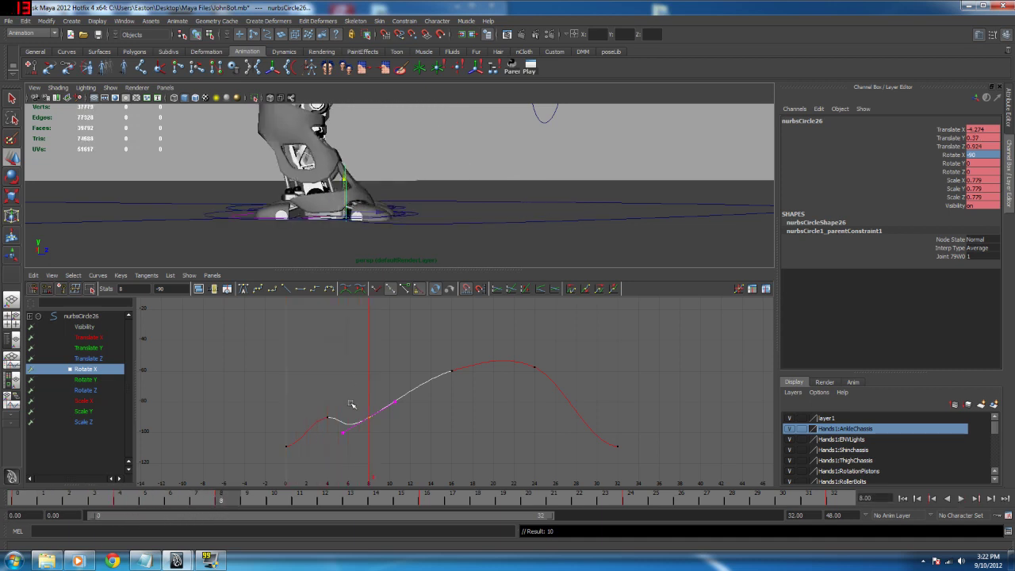
Step: Flatten the Rotate X curve between frames 4 and 8 with a plateau tangent on the frame 8 key, and play the walk
left_click(332, 290)
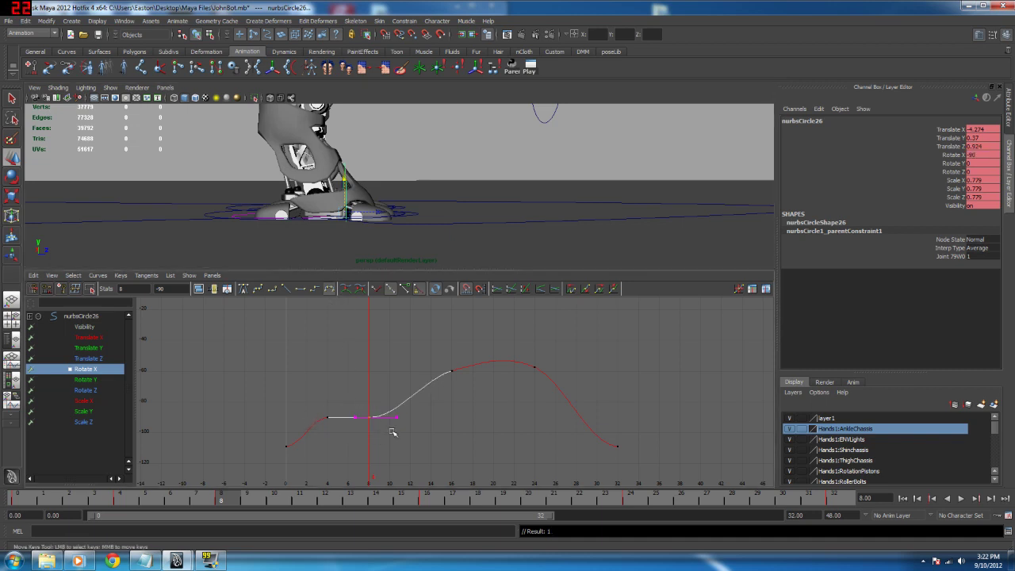
key("alt+v")
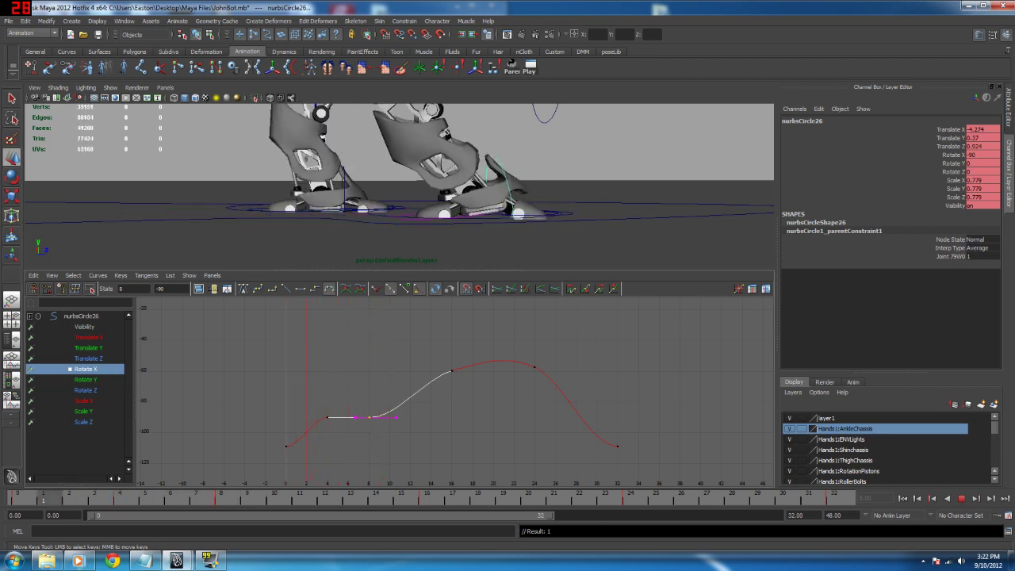
key("Escape")
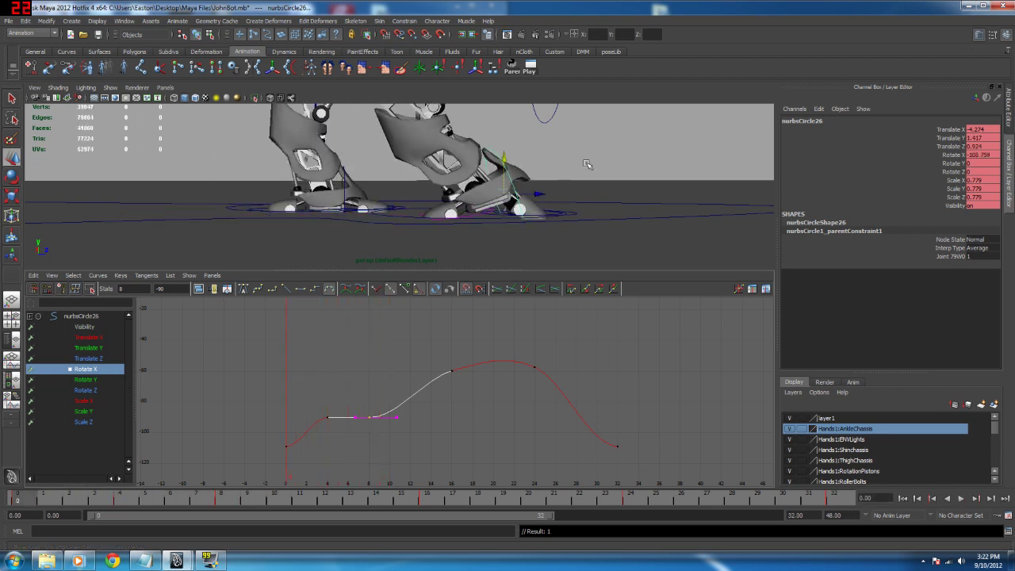
Step: Select the toe control nurbsCircle25 on the right foot and play the walk in a wider side view
left_click_drag(588, 165, 510, 293, "alt")
left_click(525, 197)
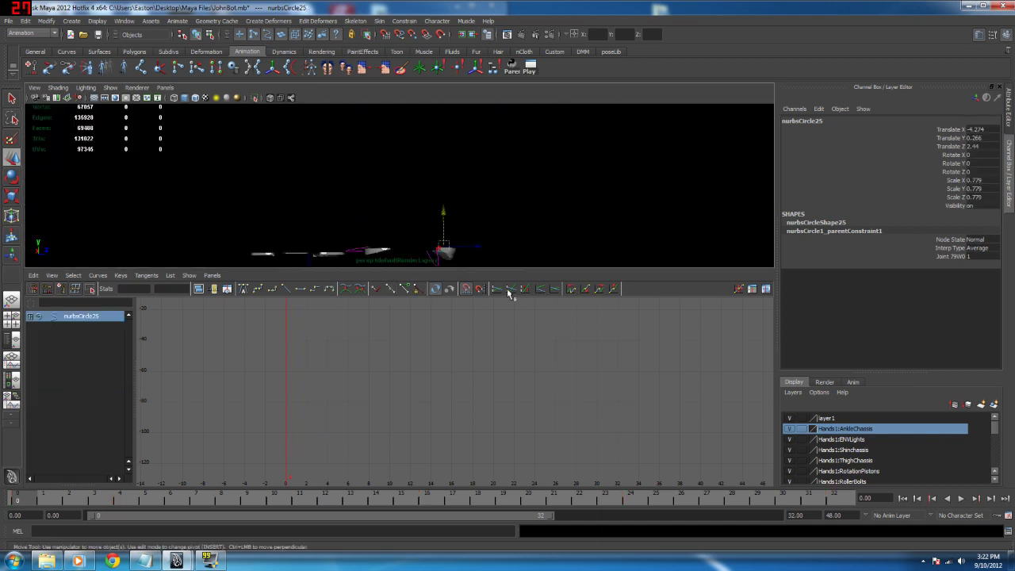
left_click_drag(517, 231, 527, 170, "alt")
left_click_drag(531, 196, 529, 186, "alt")
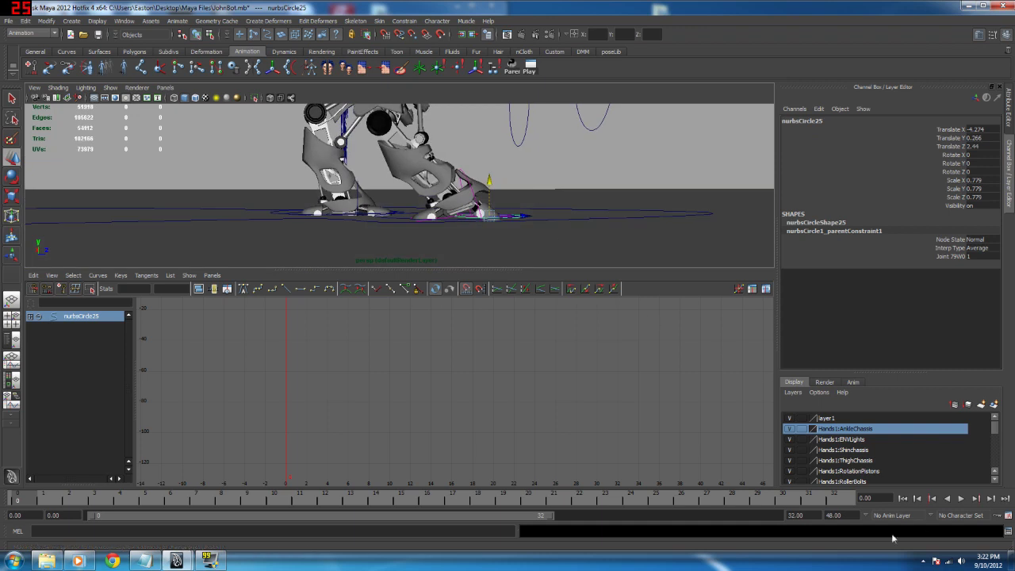
left_click(962, 499)
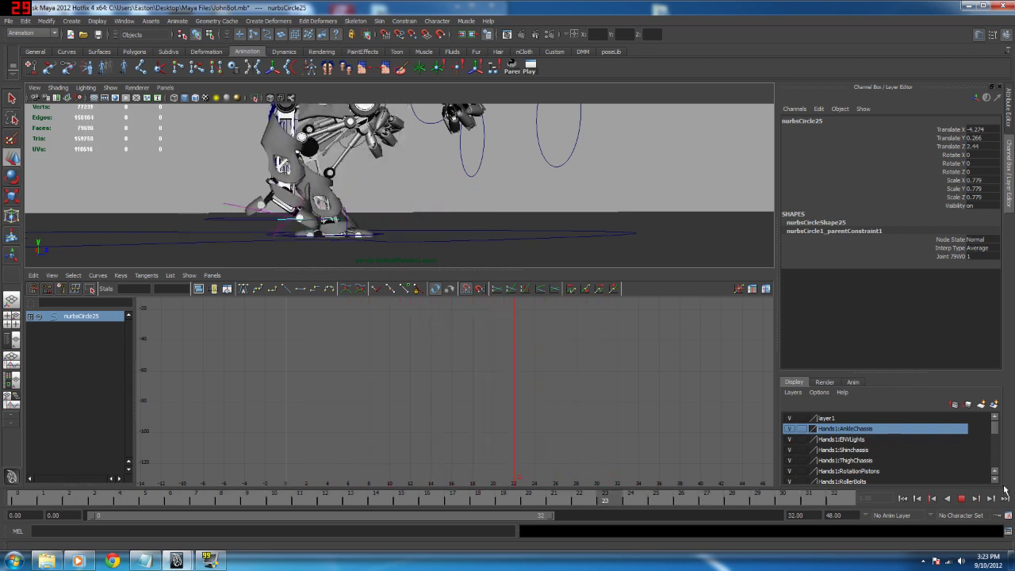
left_click(841, 498)
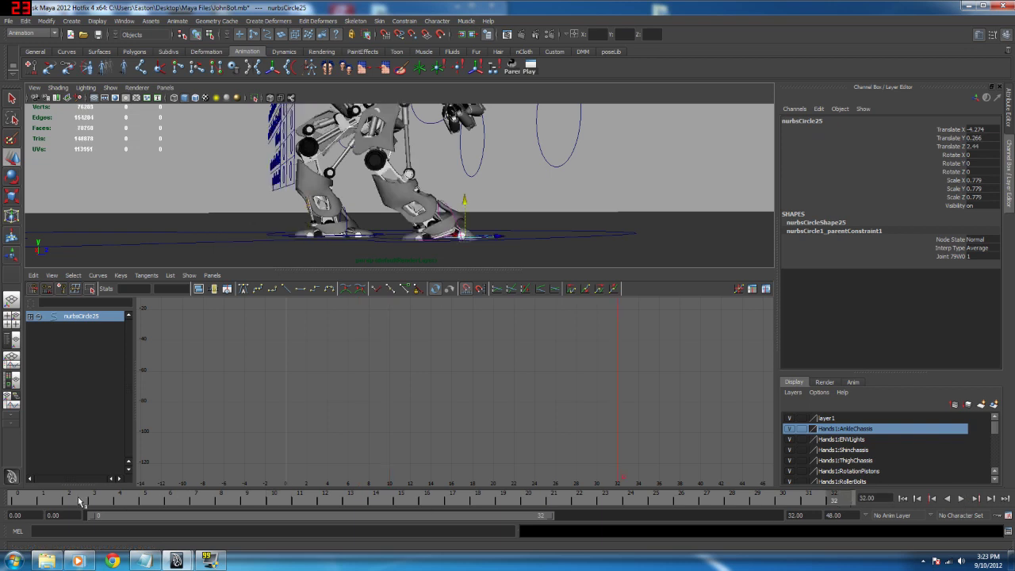
Step: Compare the right foot's pose at frames 0, 4 and 32 and examine its landing during playback
left_click(19, 502)
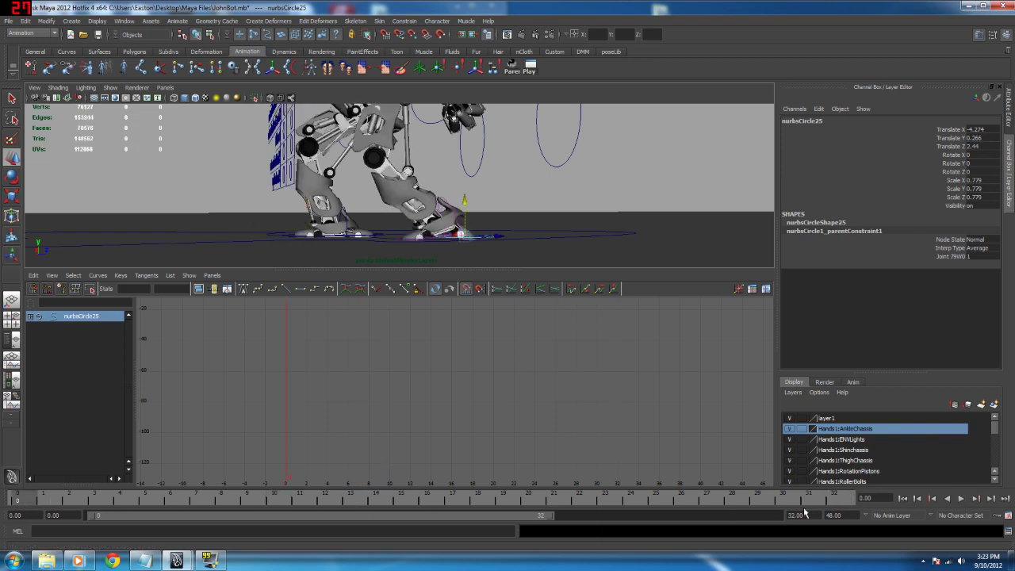
left_click(834, 501)
key("alt+v")
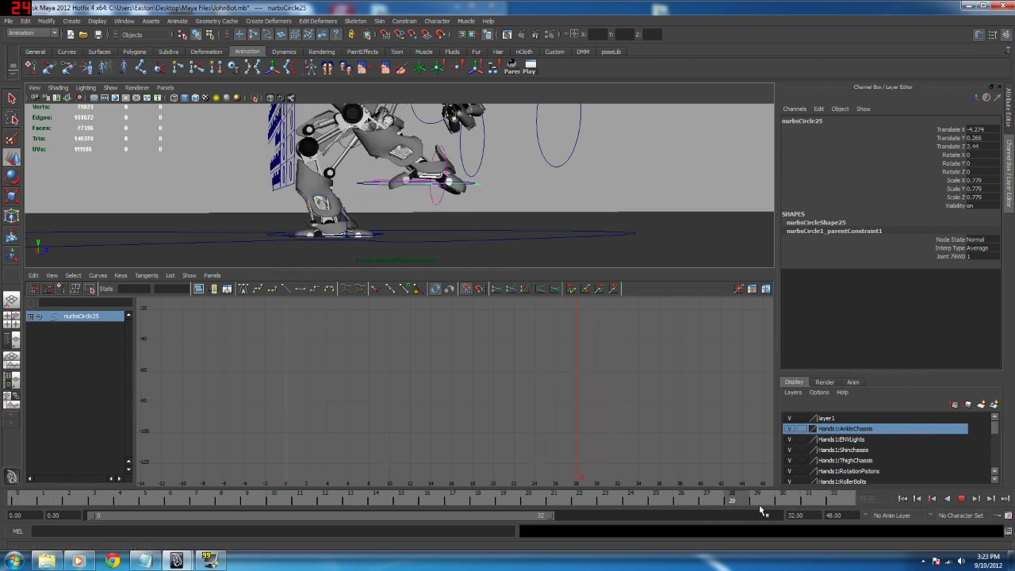
left_click_drag(22, 505, 131, 517)
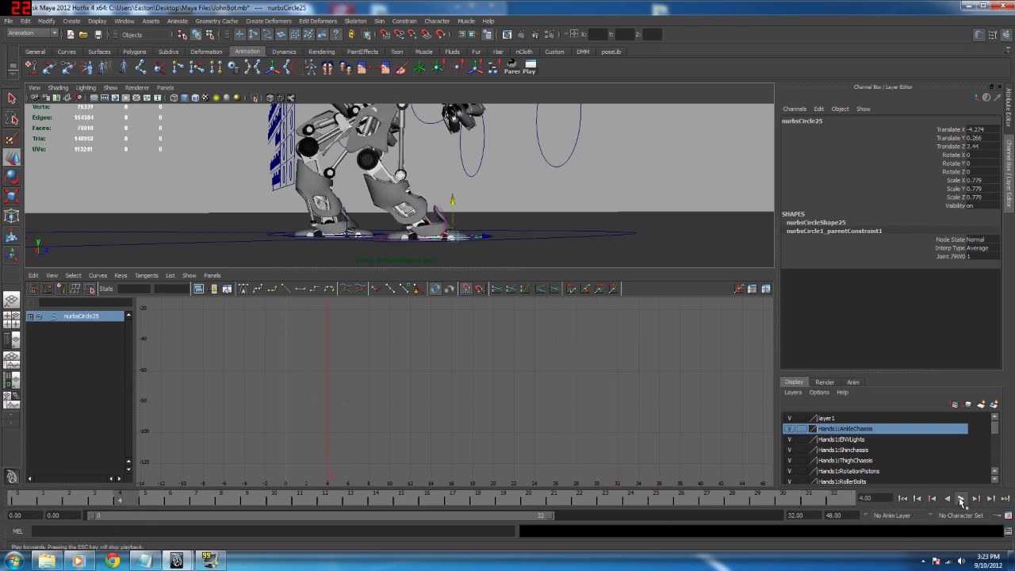
left_click(962, 500)
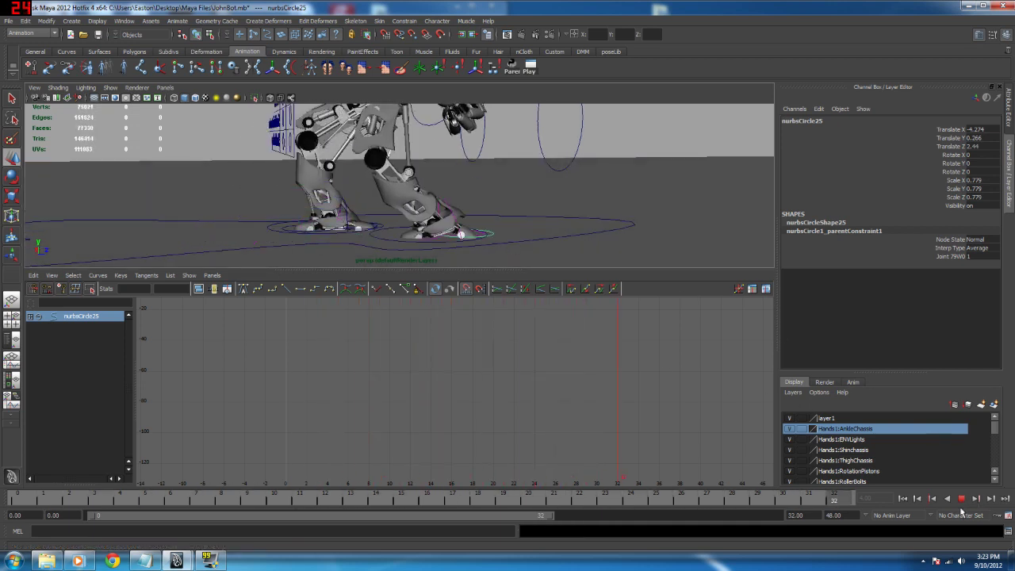
left_click(961, 498)
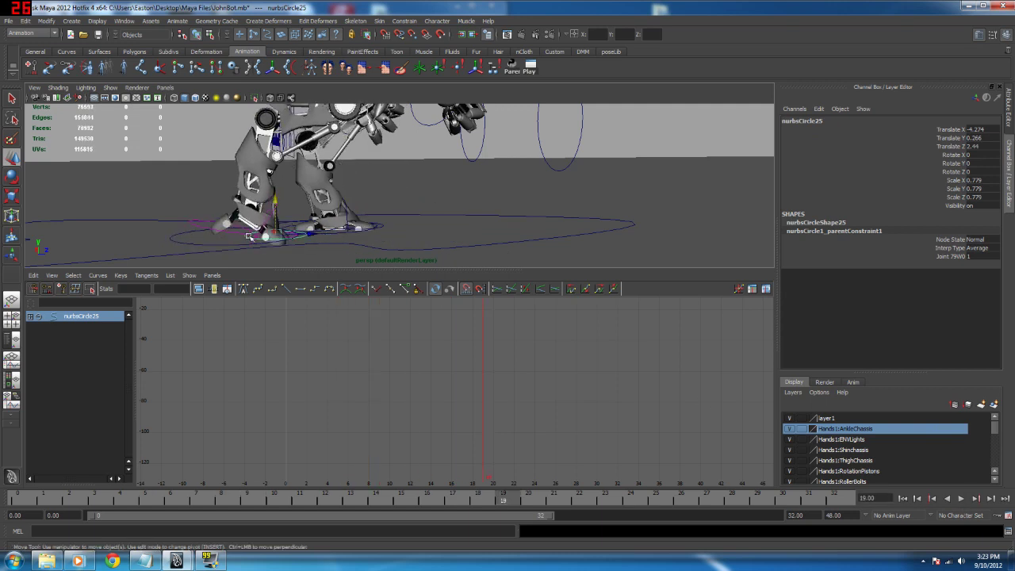
Step: Set the inner foot control nurbsCircle26's Translate Y key at frame 32 to 1.417 and play the walk
left_click(268, 222)
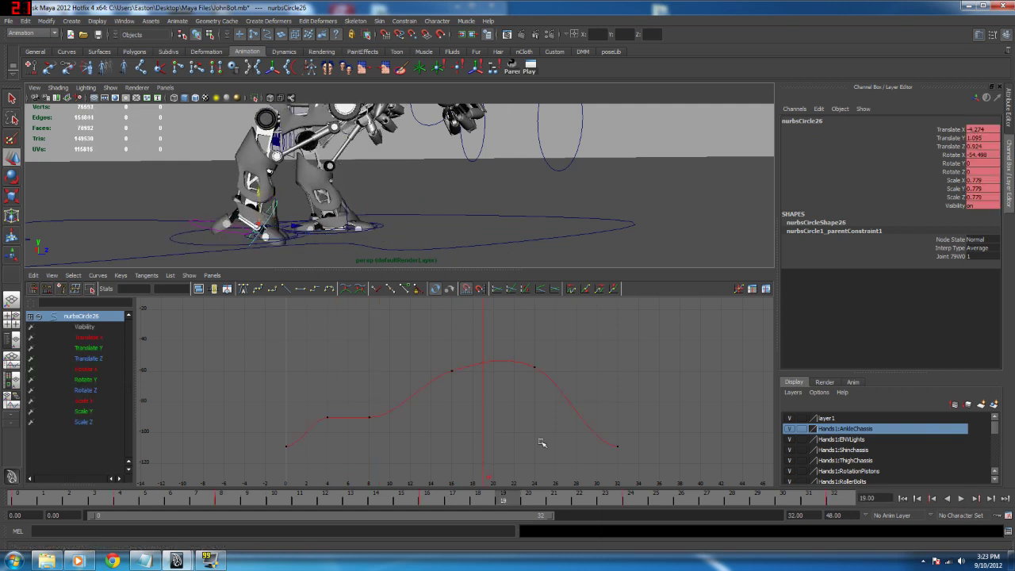
left_click_drag(269, 434, 286, 440)
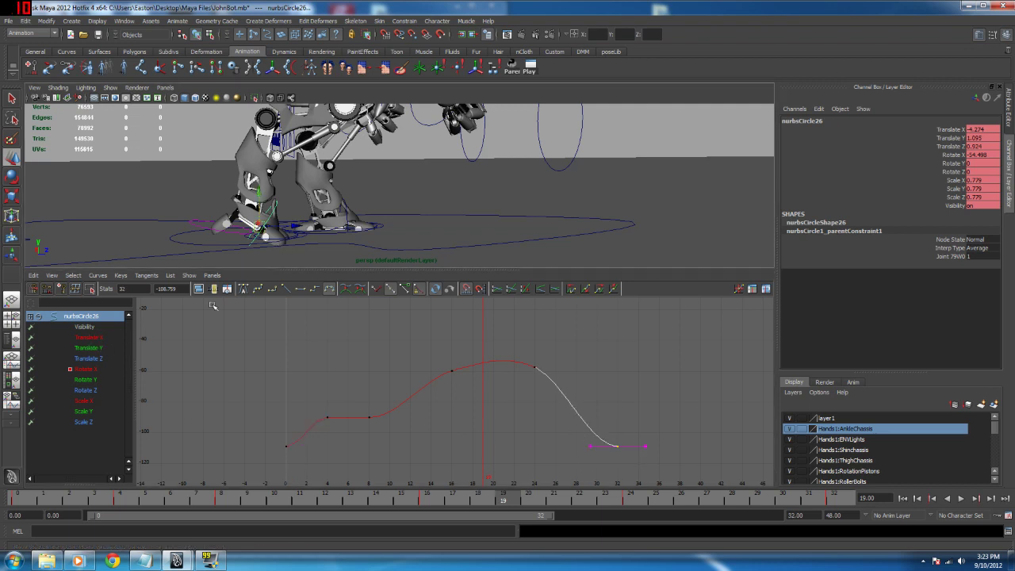
left_click(96, 349)
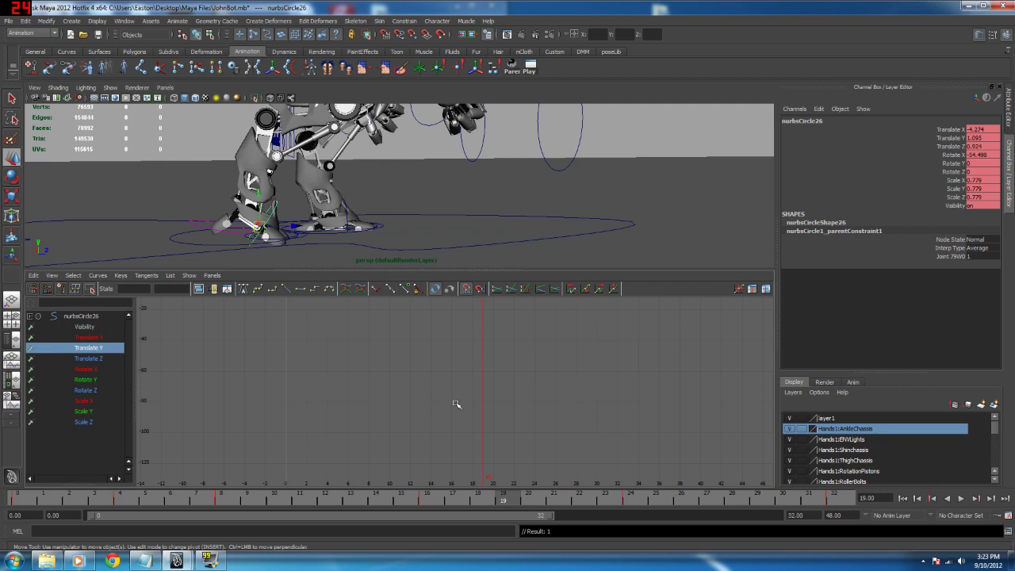
key("a")
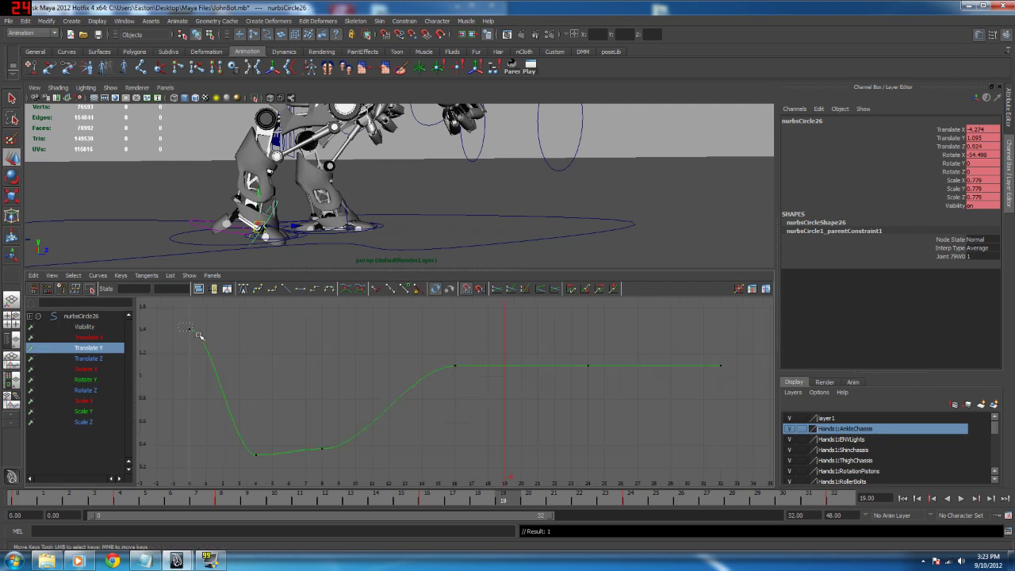
left_click_drag(200, 337, 284, 366)
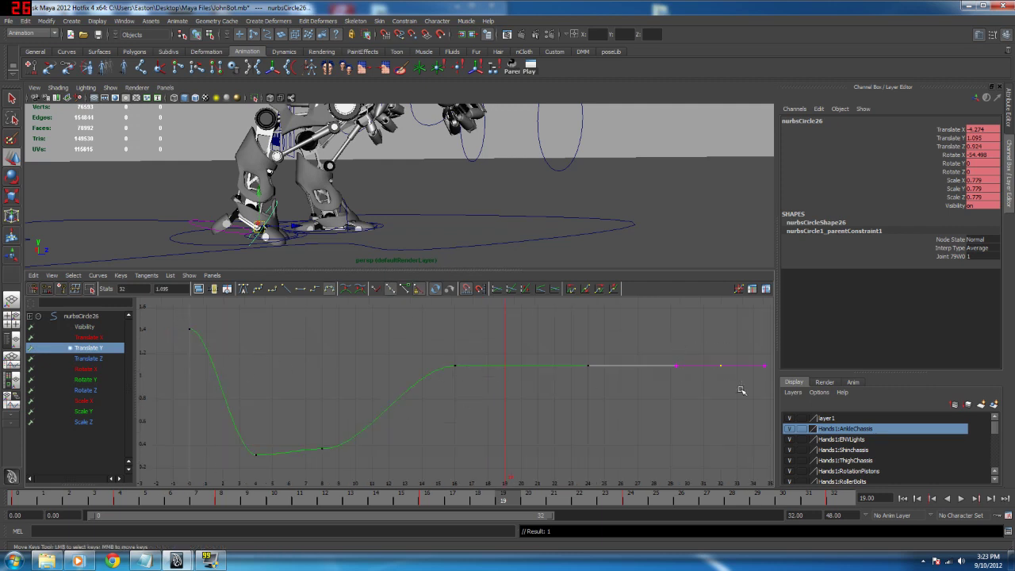
left_click_drag(79, 501, 3, 514)
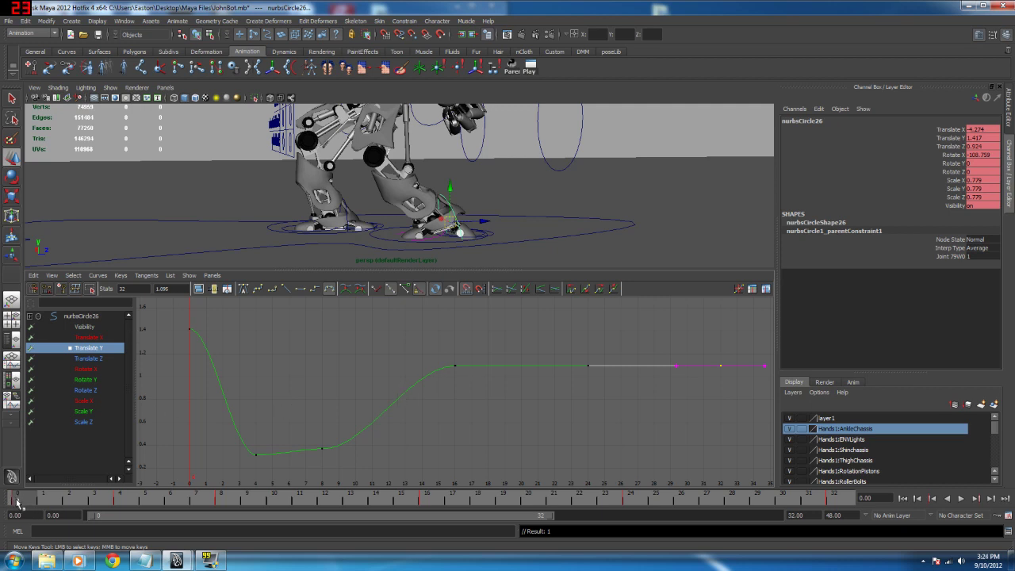
key("alt+v")
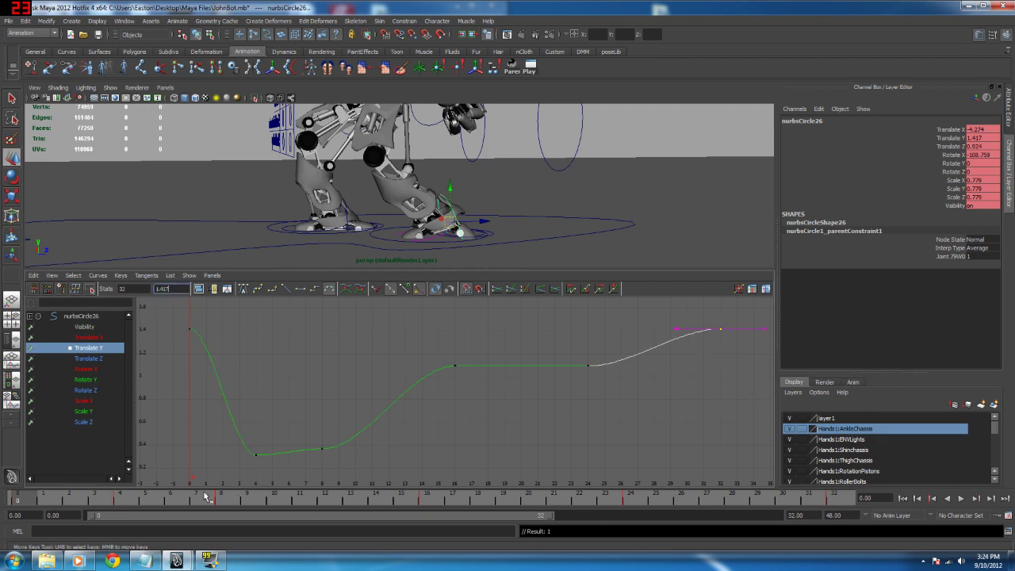
left_click_drag(205, 496, 622, 568)
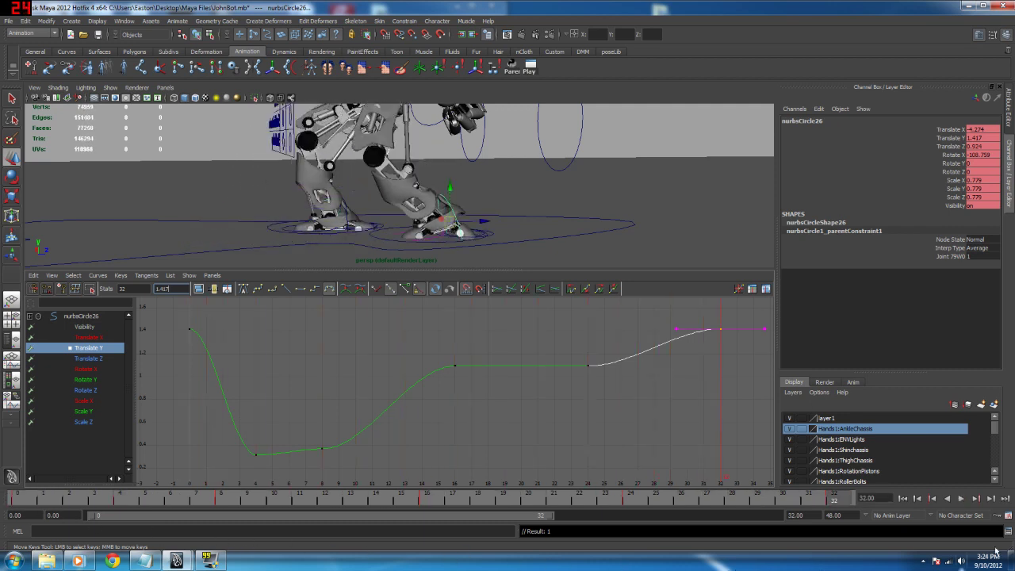
left_click(962, 498)
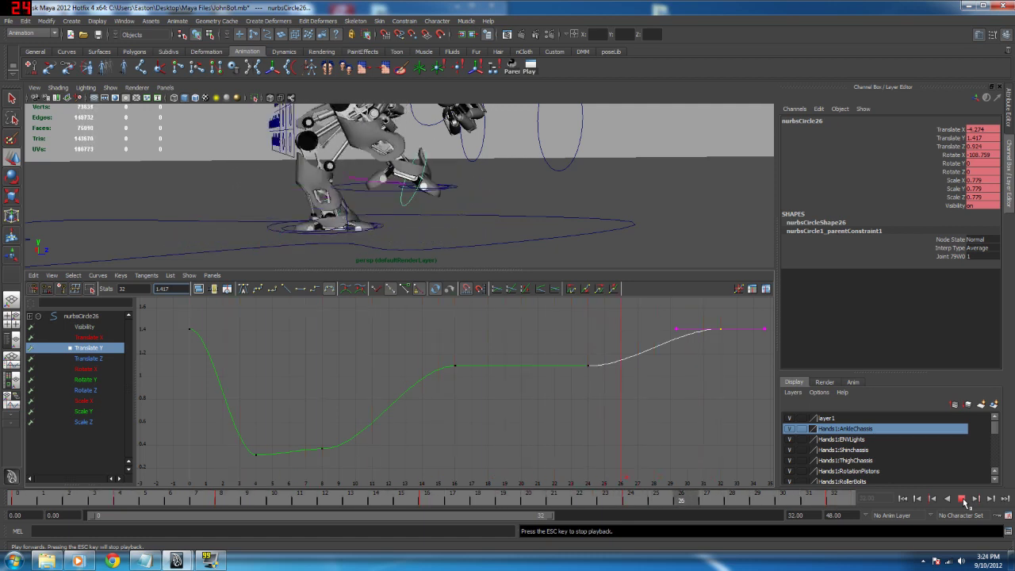
left_click(961, 498)
Step: Apply spline tangents to the Translate Y keys at frames 4 and 8 and play the walk
middle_click_drag(286, 391, 292, 400, "alt")
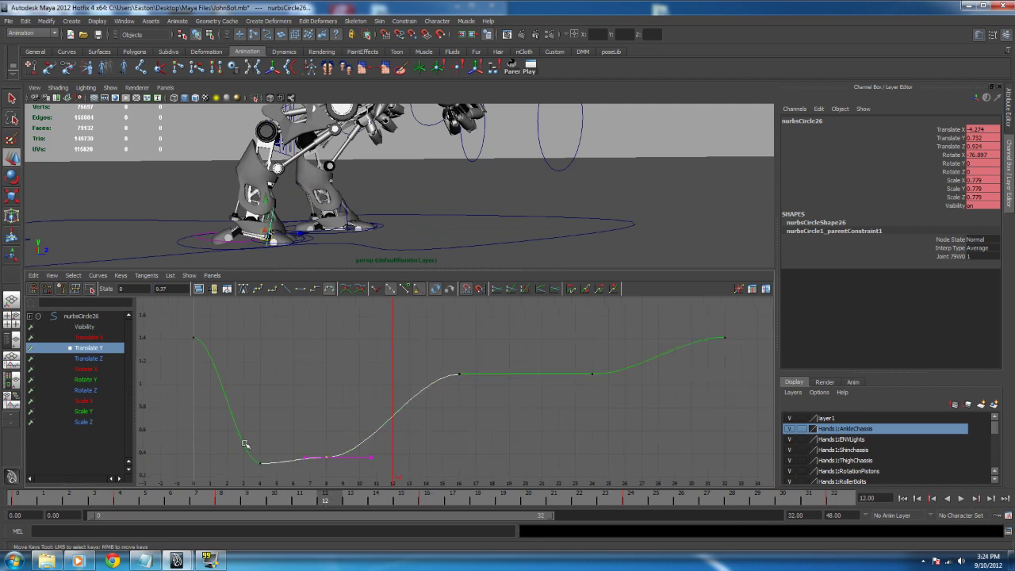
left_click(257, 290)
left_click_drag(250, 471, 268, 471)
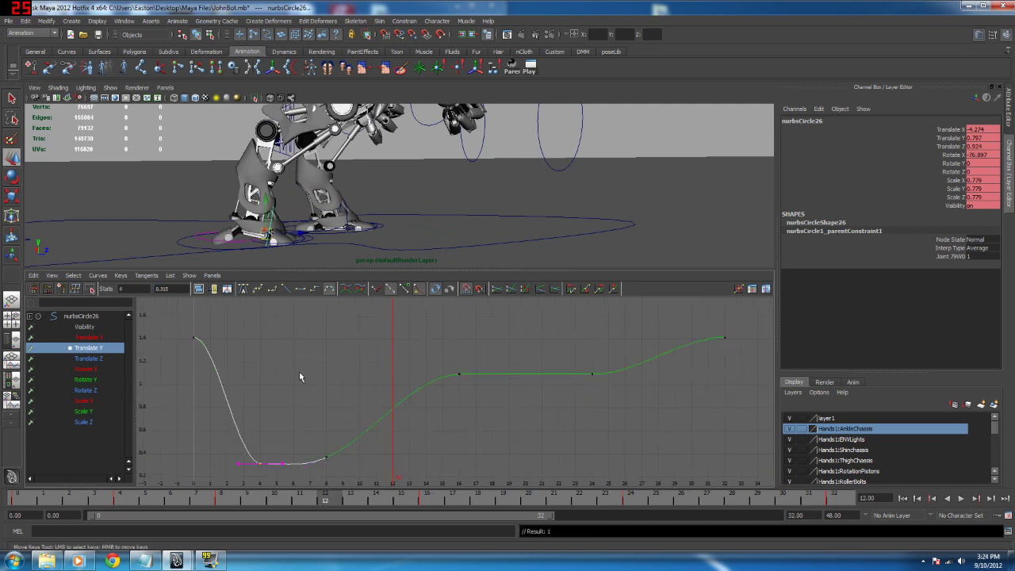
left_click(265, 289)
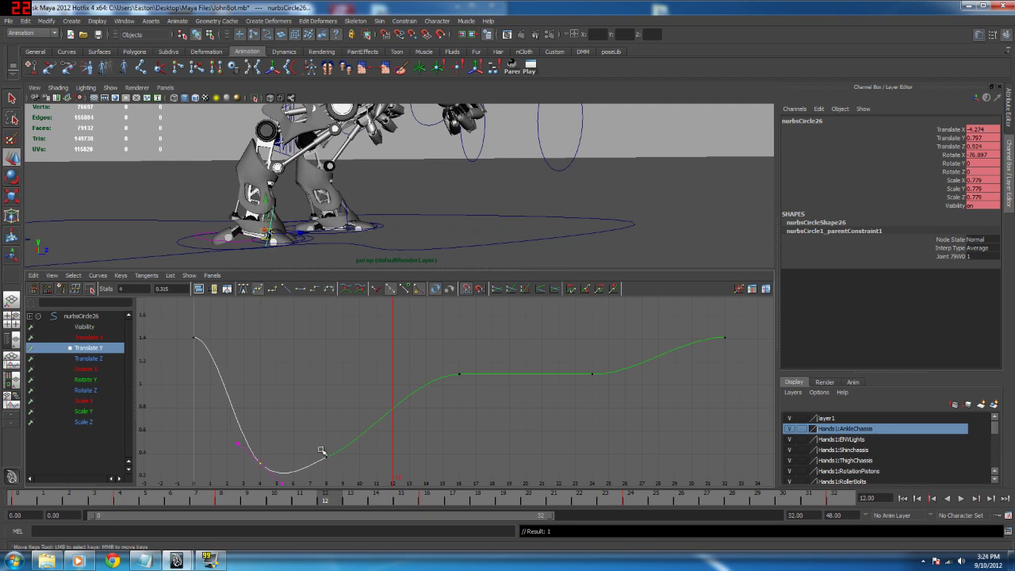
key("alt+v")
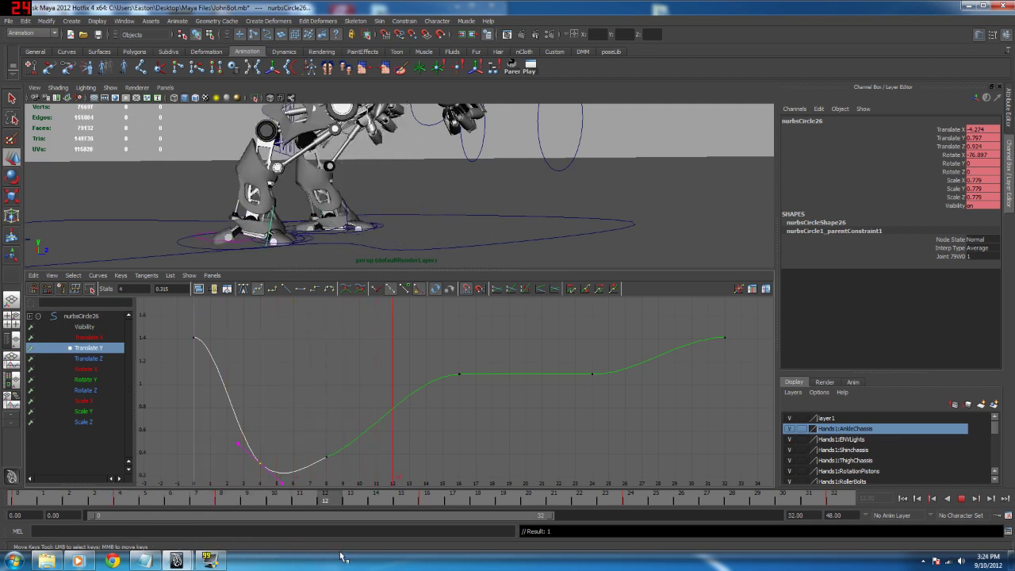
key("Escape")
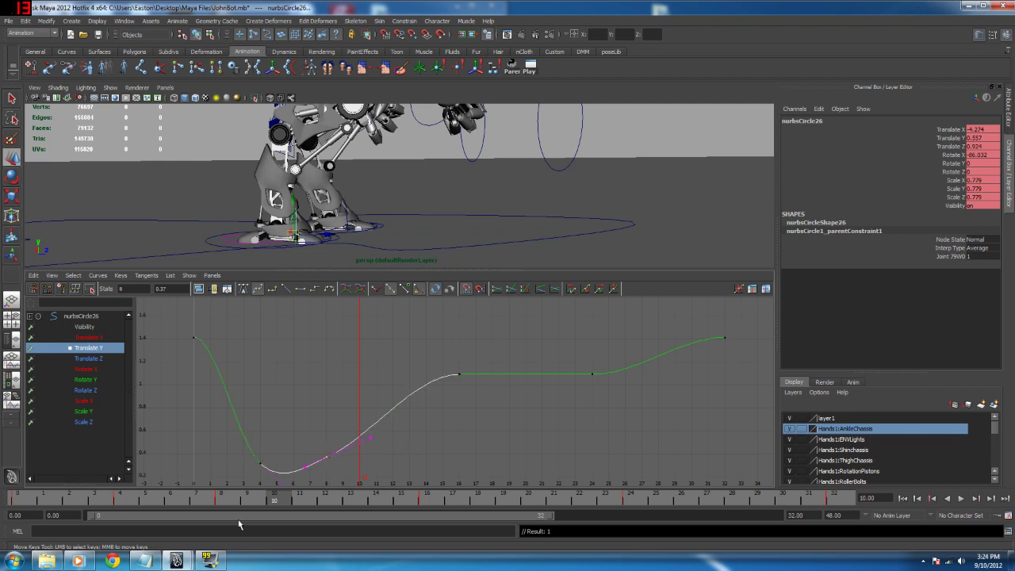
key("alt+v")
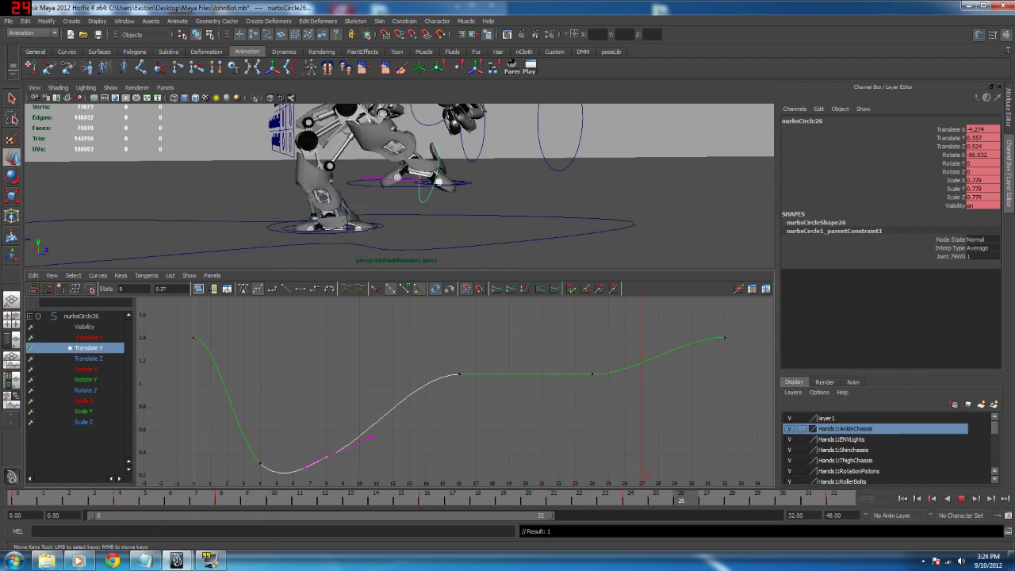
key("alt+v")
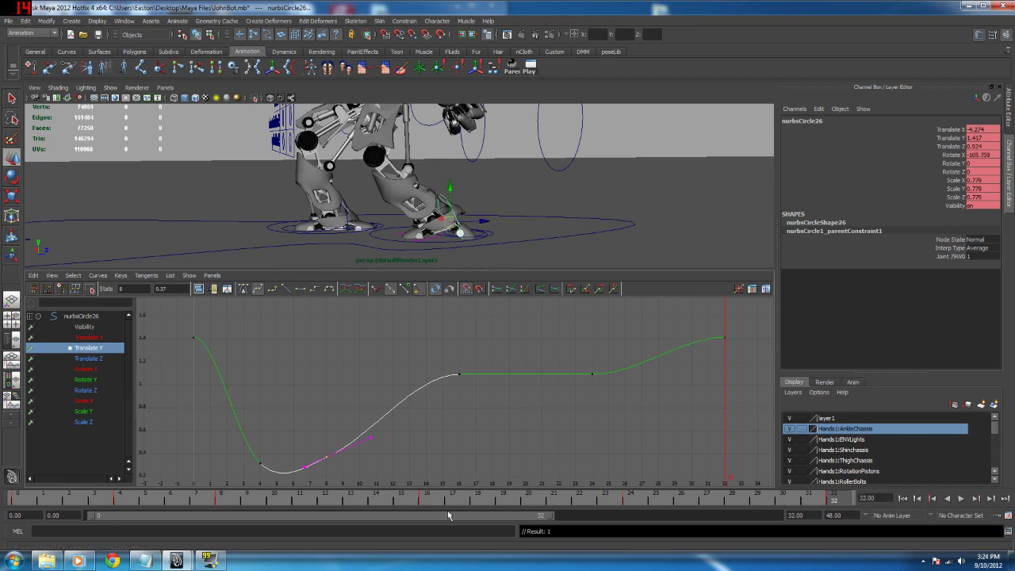
key("alt+v")
Step: Enlarge the perspective view, try raising the right foot's control nurbsCircle25, and undo the move
key("space")
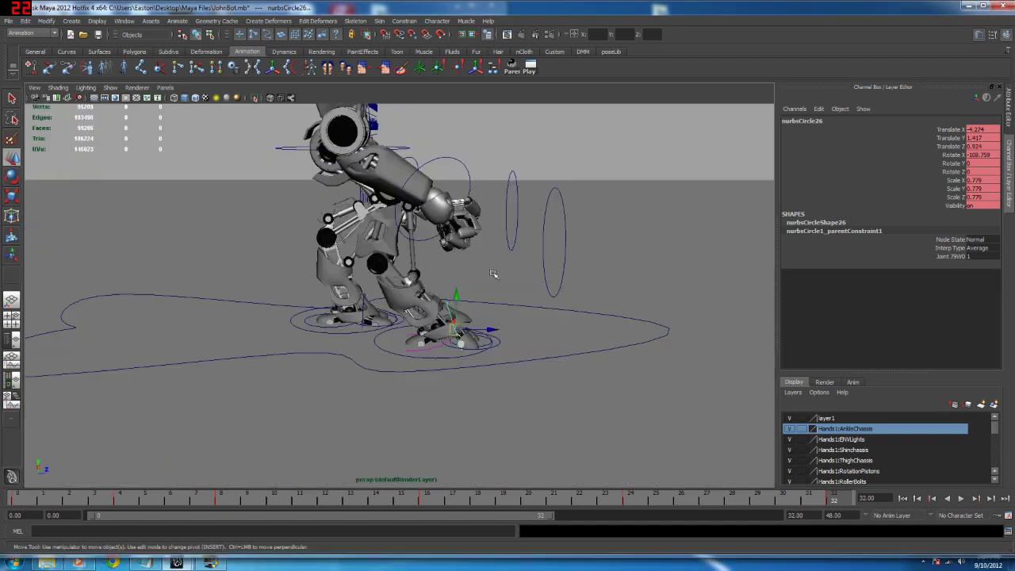
left_click_drag(499, 346, 502, 321, "alt")
left_click(502, 320)
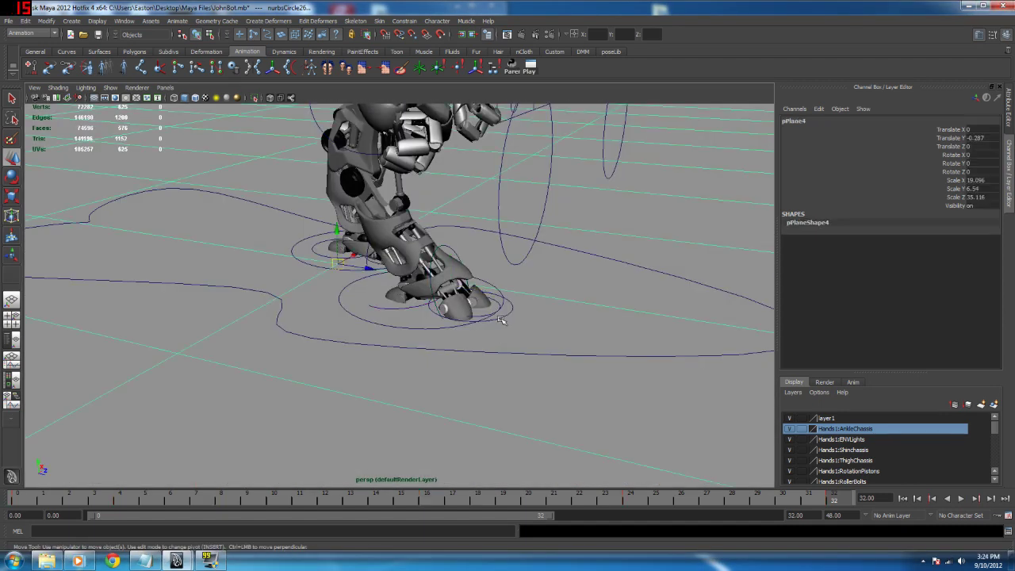
left_click(502, 315)
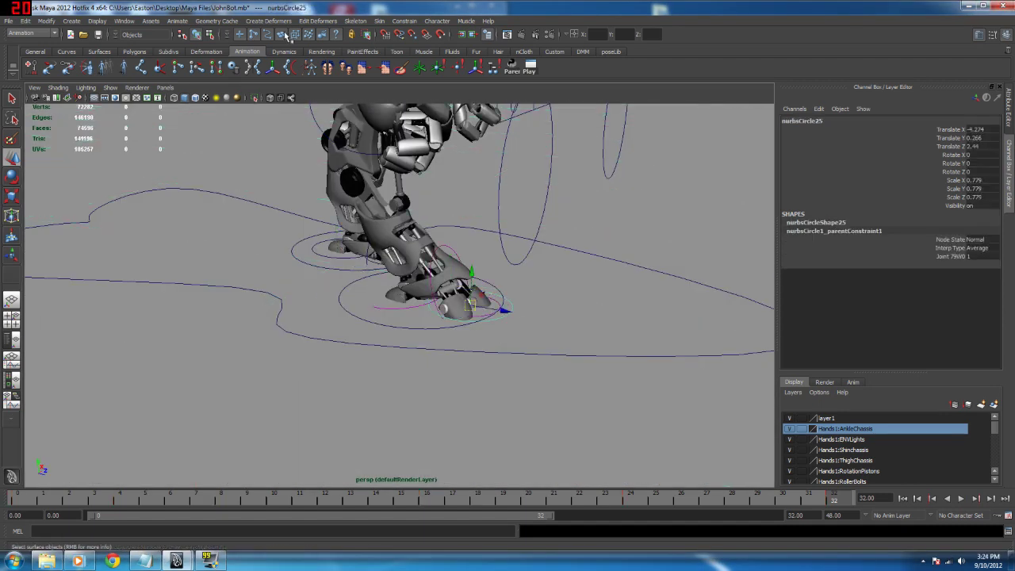
middle_click_drag(465, 239, 444, 261, "alt")
left_click_drag(446, 313, 466, 297, "alt")
middle_click_drag(465, 334, 435, 343, "alt")
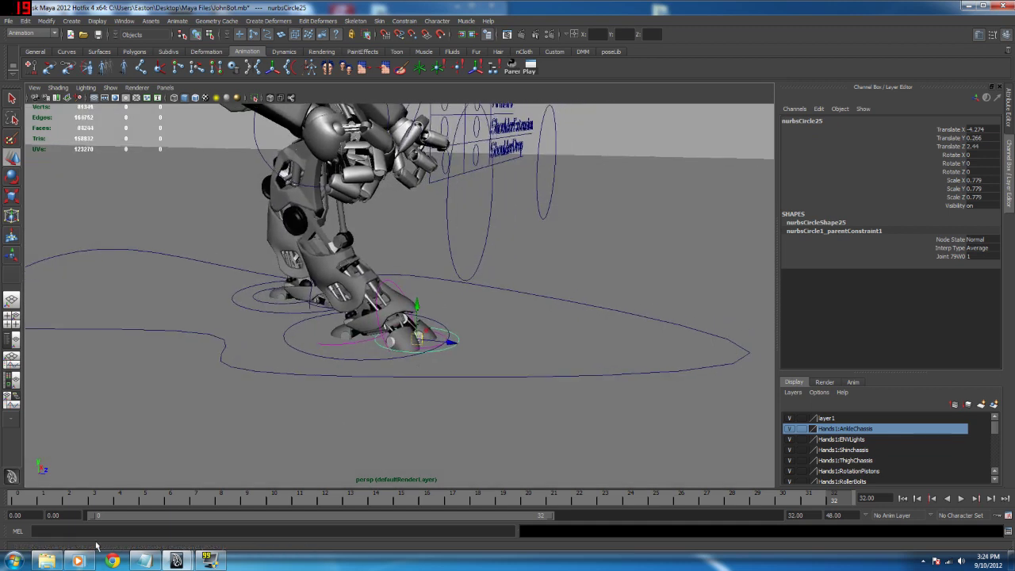
left_click_drag(332, 434, 353, 410, "alt")
left_click_drag(399, 342, 394, 319)
key("ctrl+z")
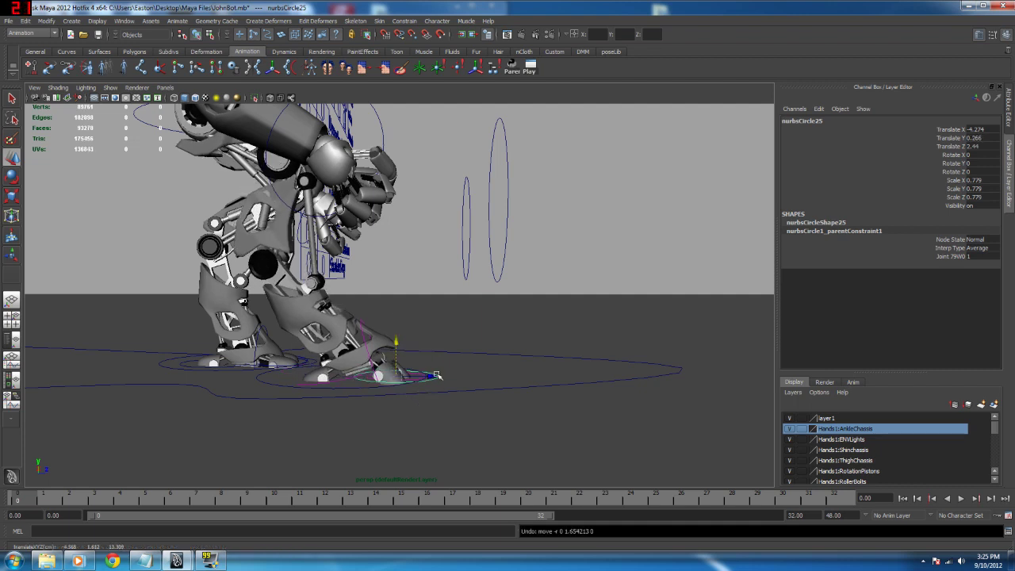
Step: Raise the right toe control nurbsCircle23 to Translate Y 2.555 and key it at frames 0 and 32
left_click(576, 212)
left_click_drag(576, 212, 443, 371, "alt")
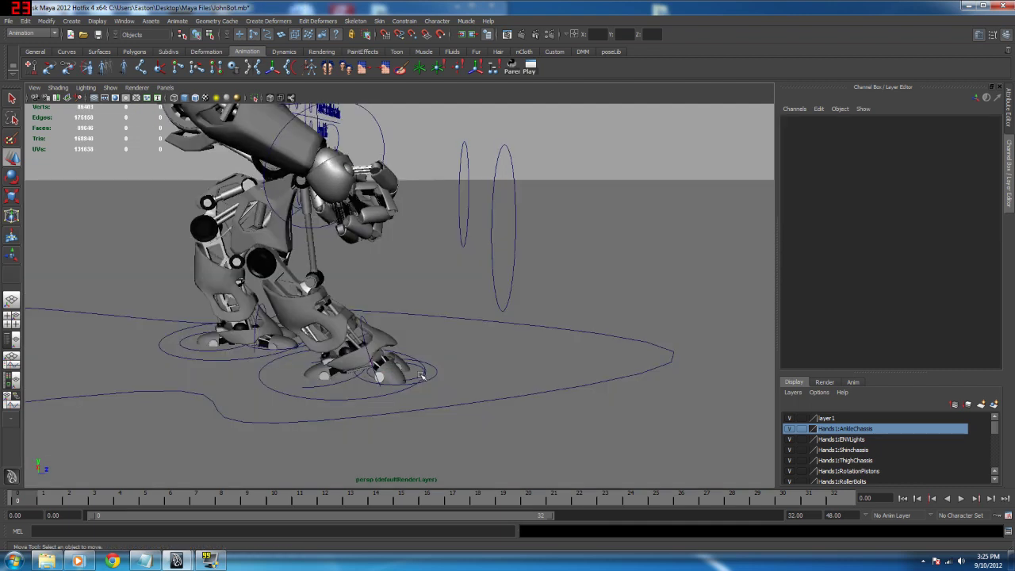
left_click(423, 377)
left_click_drag(396, 339, 391, 304)
left_click_drag(406, 400, 423, 370, "alt")
key("s")
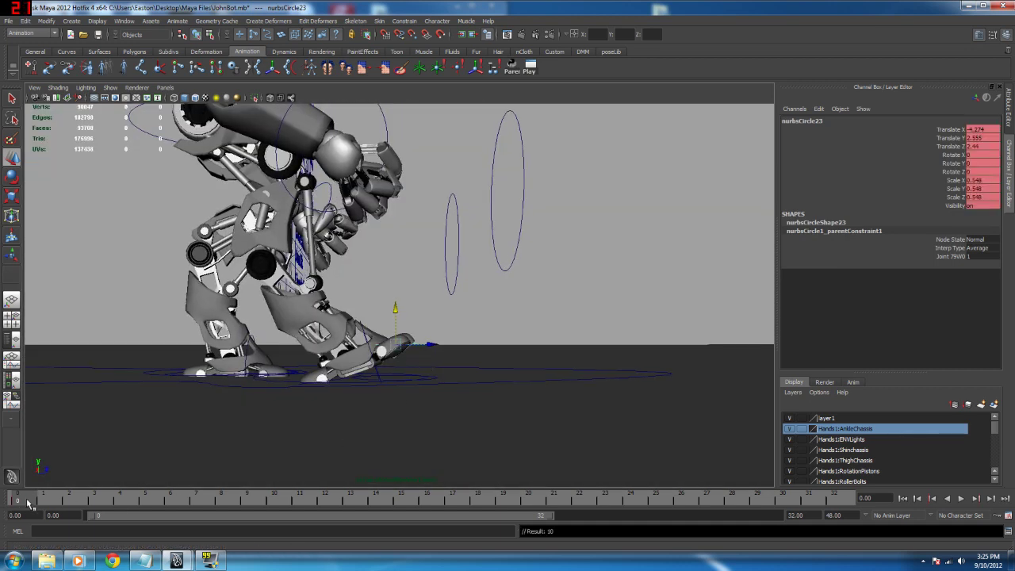
key("alt+v")
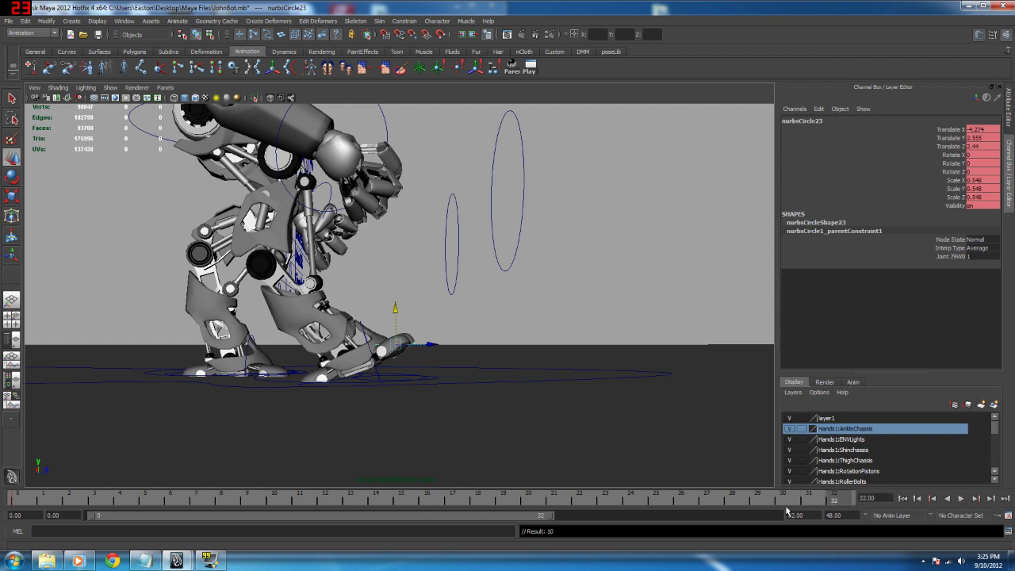
Step: Key the right toe control nurbsCircle23 at frame 16 with Translate Y lowered to 1.067 and play the result
left_click(427, 500)
left_click_drag(343, 314, 287, 363, "alt")
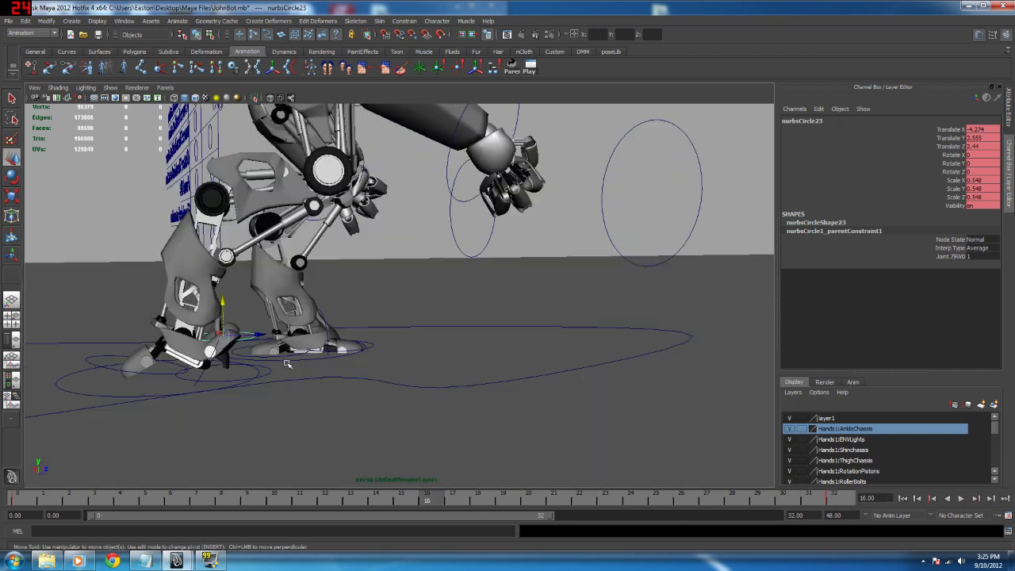
left_click_drag(224, 303, 232, 324)
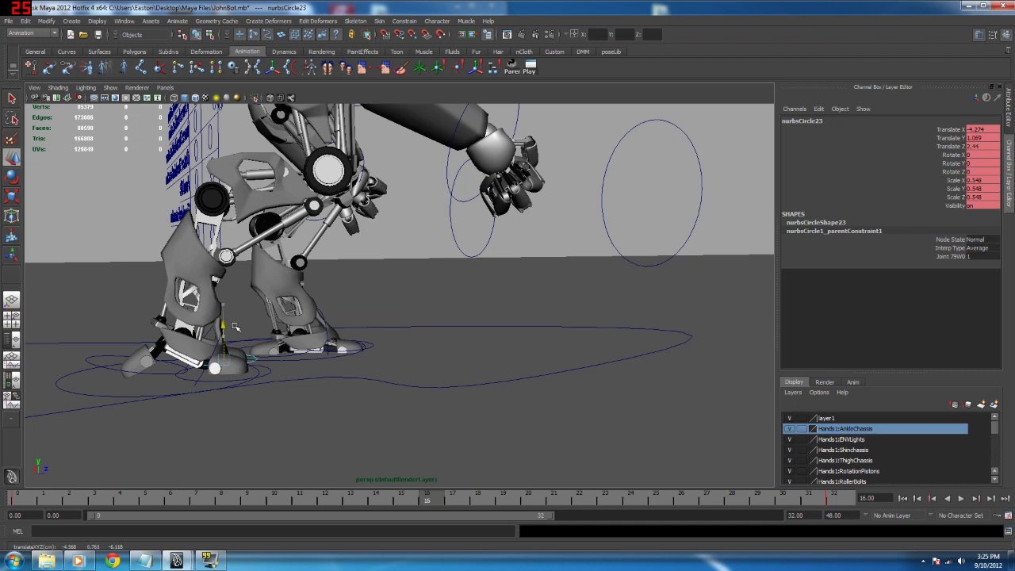
left_click_drag(255, 413, 253, 389, "alt")
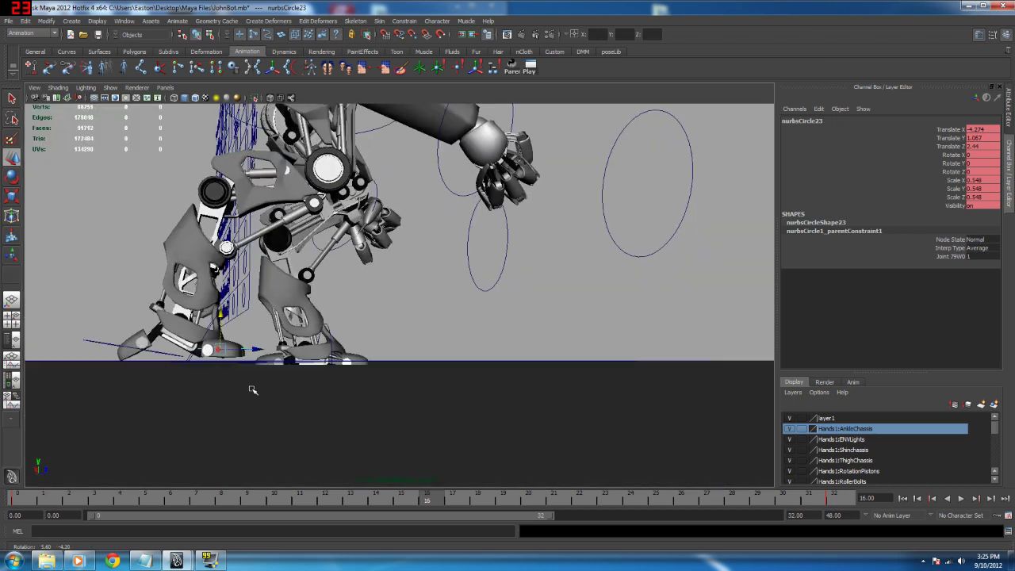
middle_click_drag(252, 390, 355, 354, "alt")
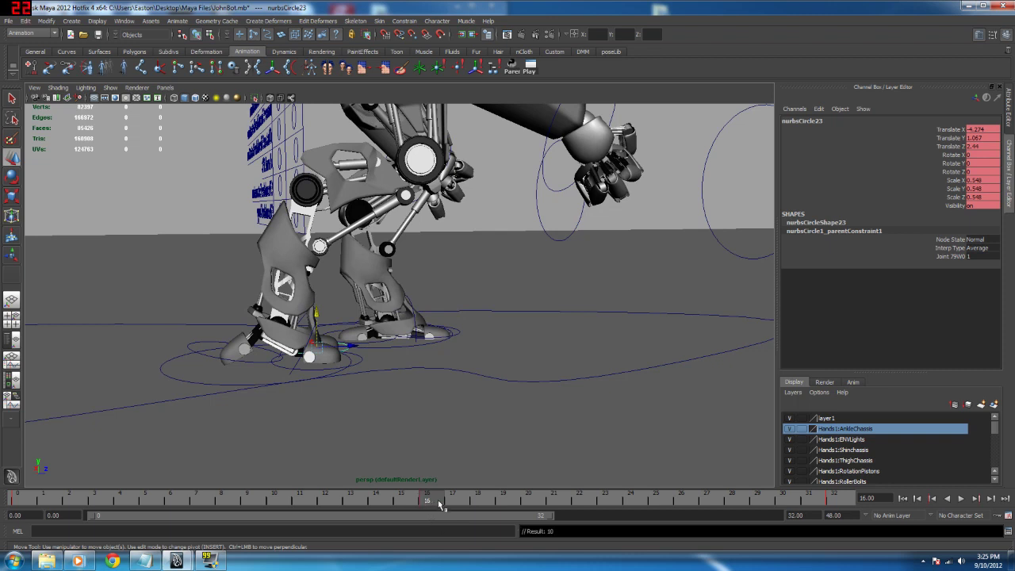
key("alt+v")
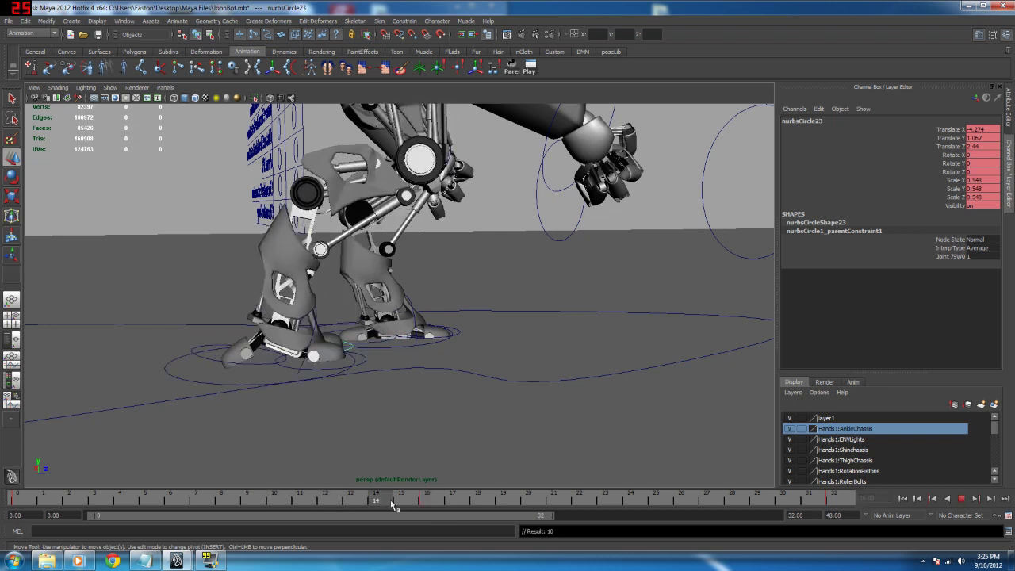
key("alt+v")
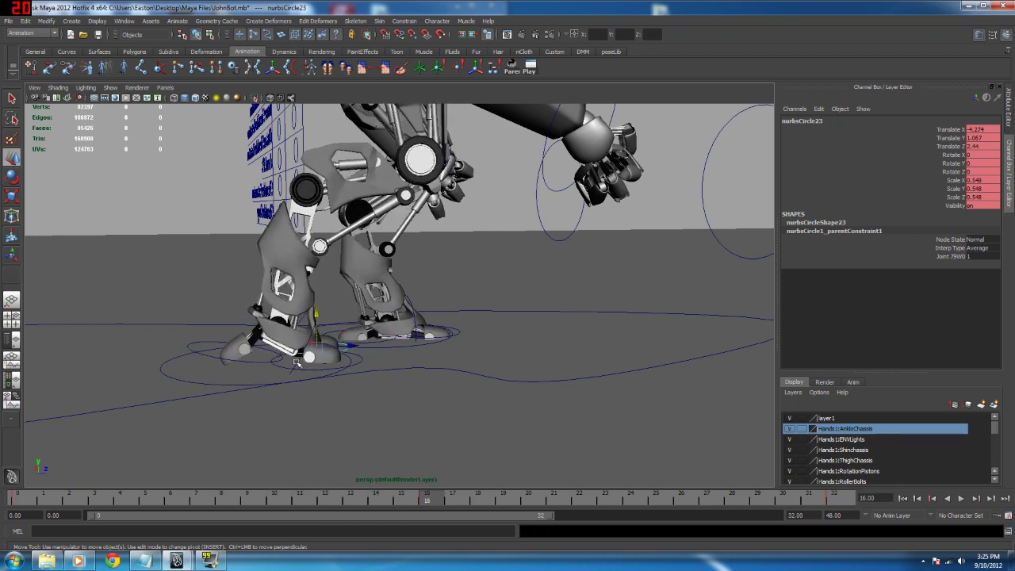
Step: Lower the right mid-foot control nurbsCircle26 to Translate Y 0.464 and key it at frame 16
left_click(296, 362)
mouse_move(296, 361)
left_mouse_down("alt")
mouse_move(284, 360)
mouse_move(290, 352)
left_mouse_up("alt")
left_click_drag(294, 304, 298, 321)
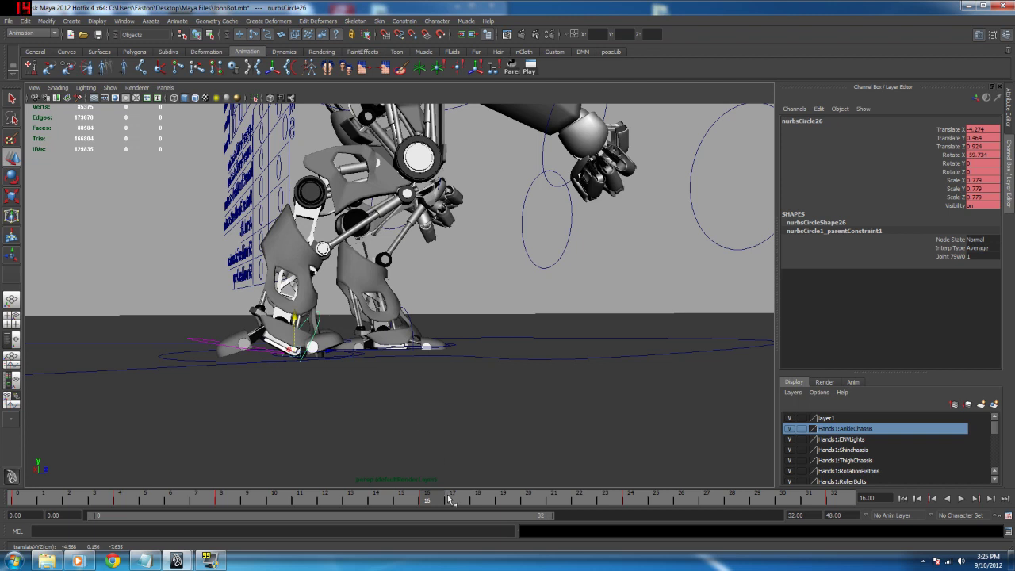
key("s")
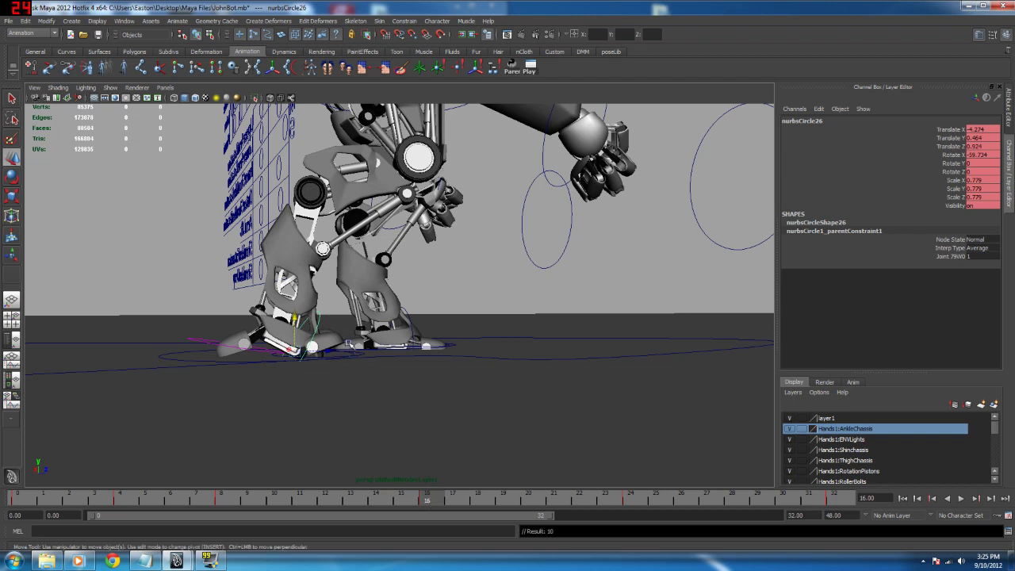
Step: Lower the right toe control nurbsCircle23 to Translate Y 0.397 and key it at frame 16
left_click(348, 341)
left_click_drag(320, 315, 320, 321)
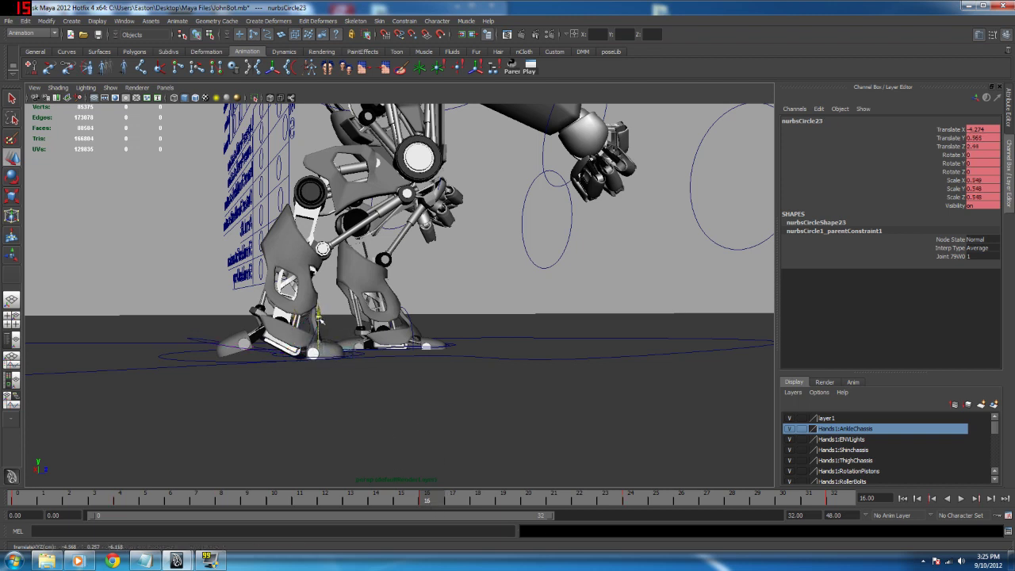
key("s")
Step: Key the right toe control nurbsCircle23 flat to the ground with Translate Y 0.409 at frame 8 and 0.454 at frame 4
left_click_drag(430, 495, 95, 515)
key("alt+v")
left_click_drag(292, 516, 223, 501)
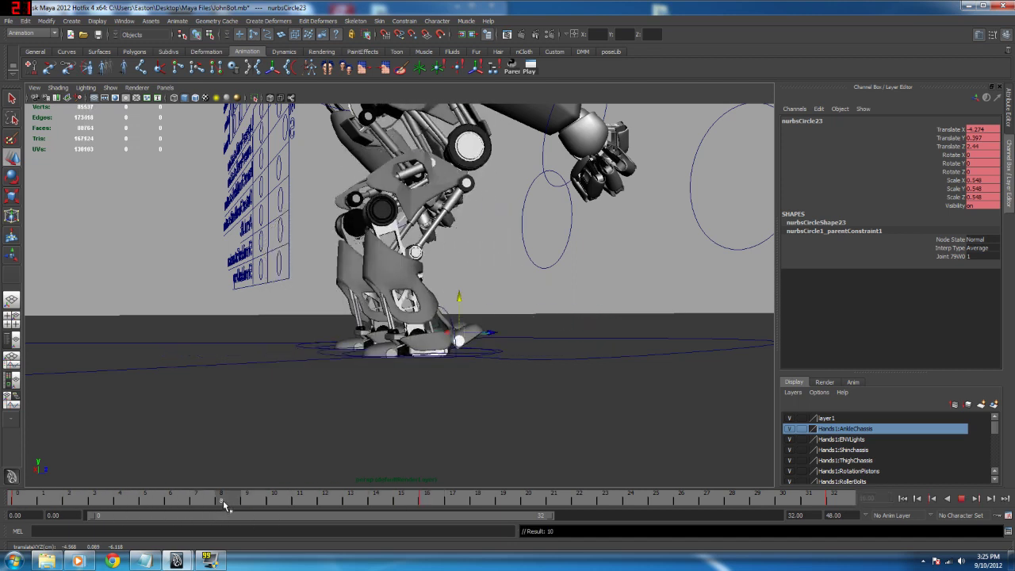
left_click_drag(483, 404, 548, 357, "alt")
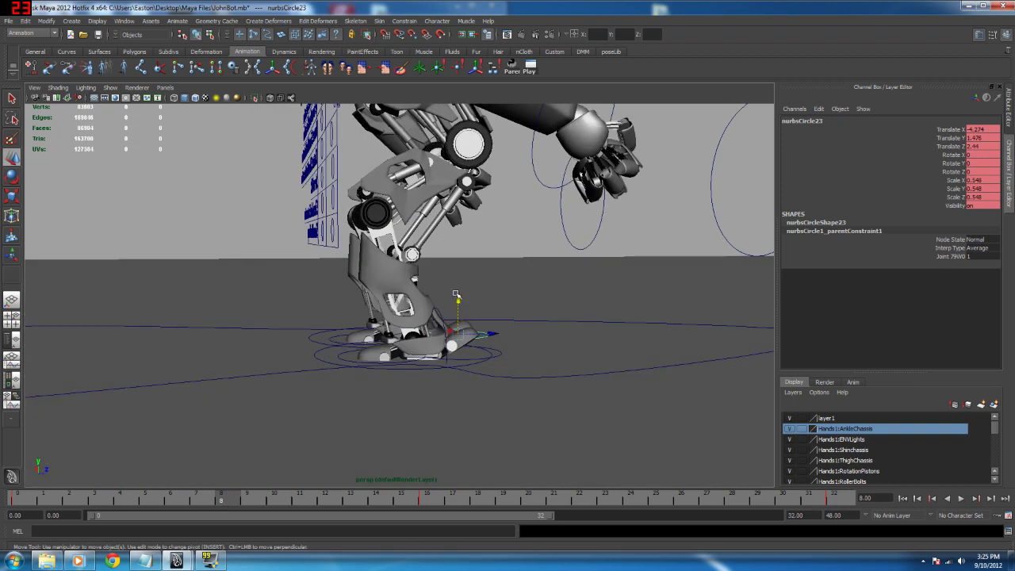
left_click_drag(456, 299, 457, 311)
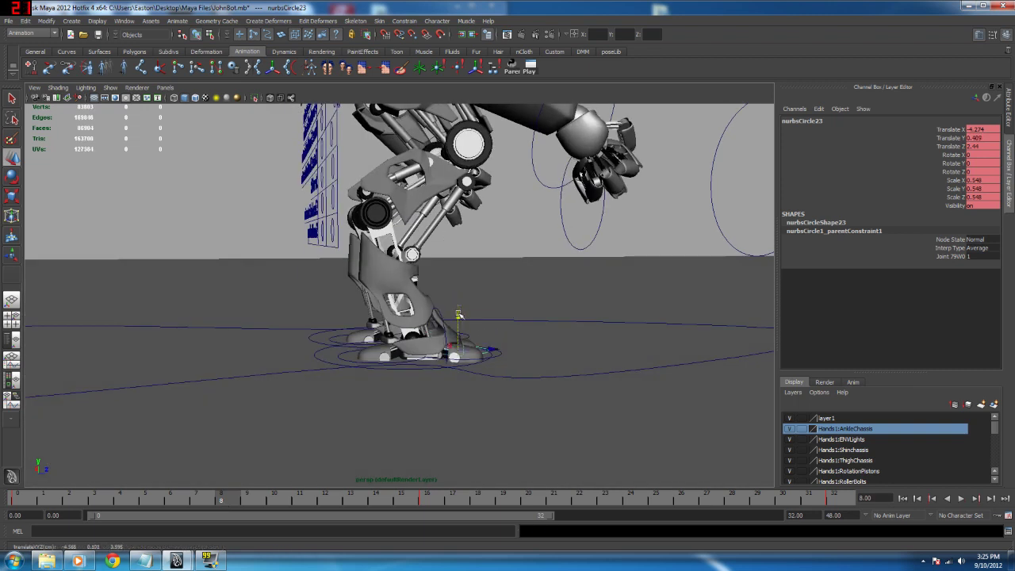
key("alt+v")
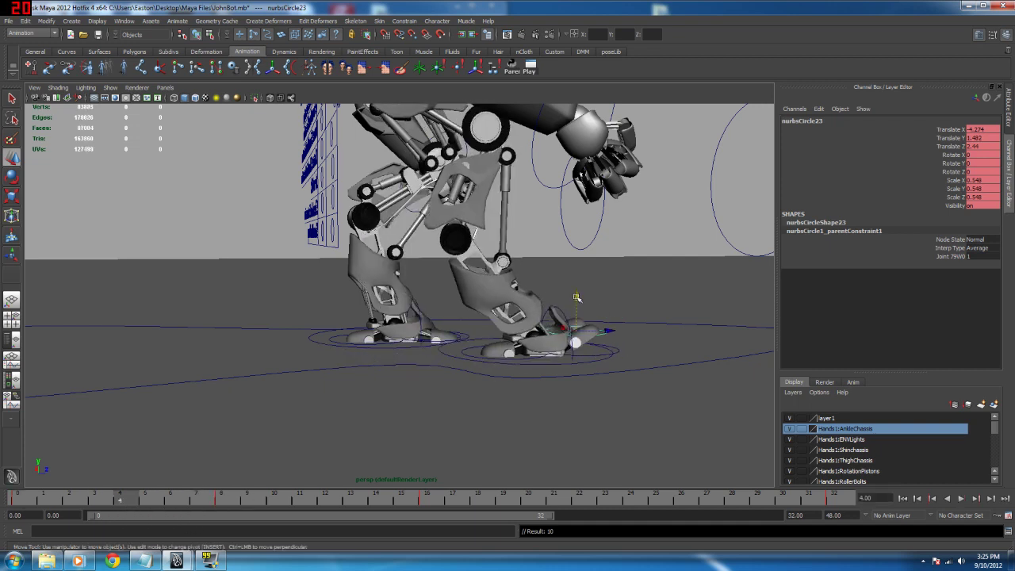
left_click_drag(576, 298, 578, 309)
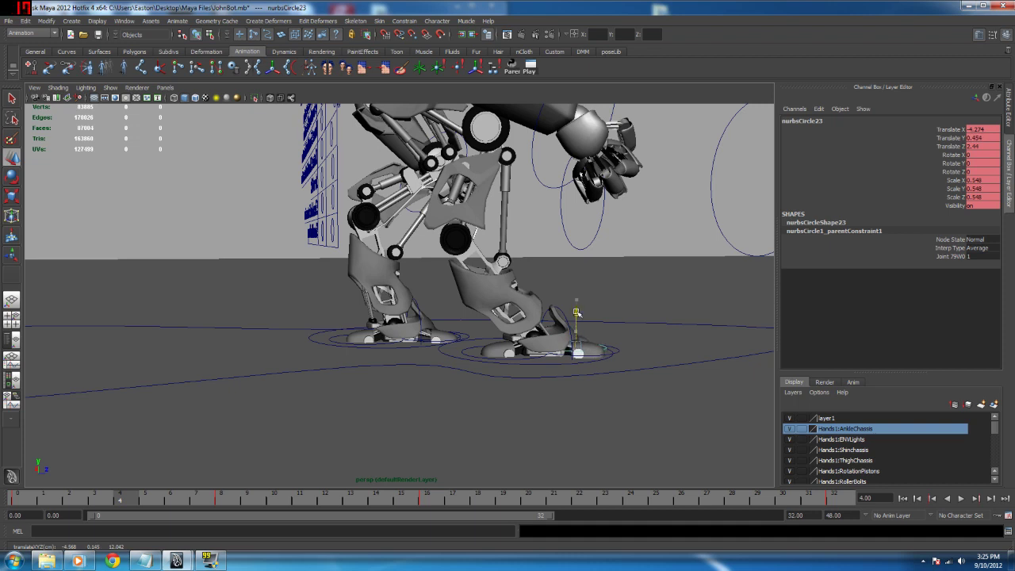
key("alt+v")
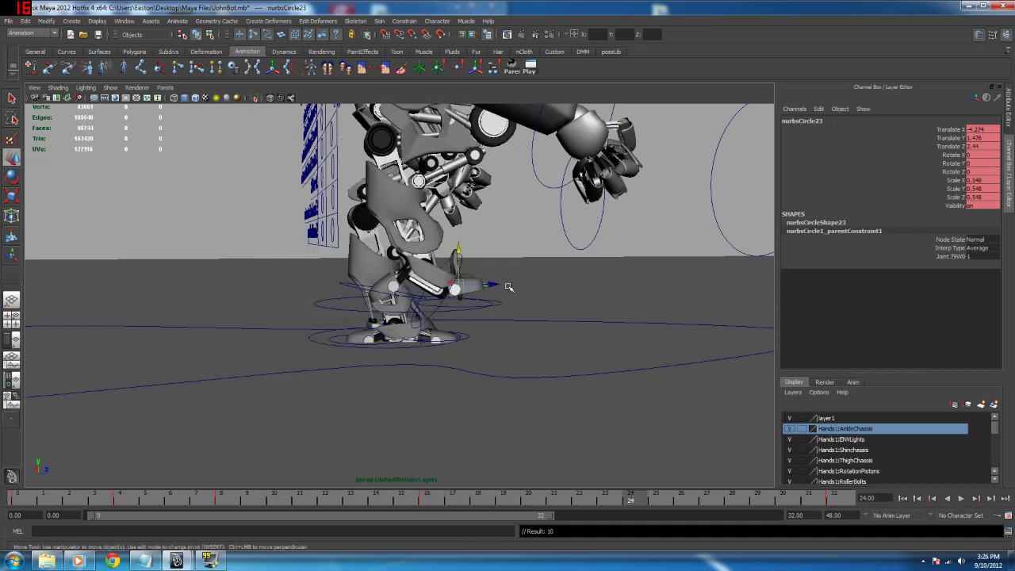
Step: Key the right toe control nurbsCircle23 drooping at frame 24 with Translate Y -0.286 and Translate Z 2.175, and play the walk
left_click_drag(465, 245, 497, 317)
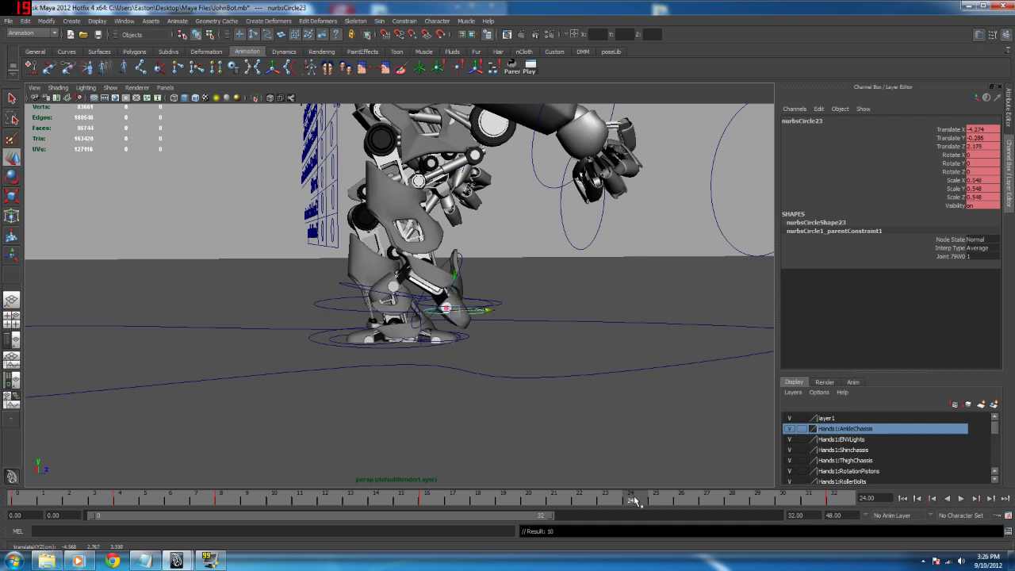
key("alt+v")
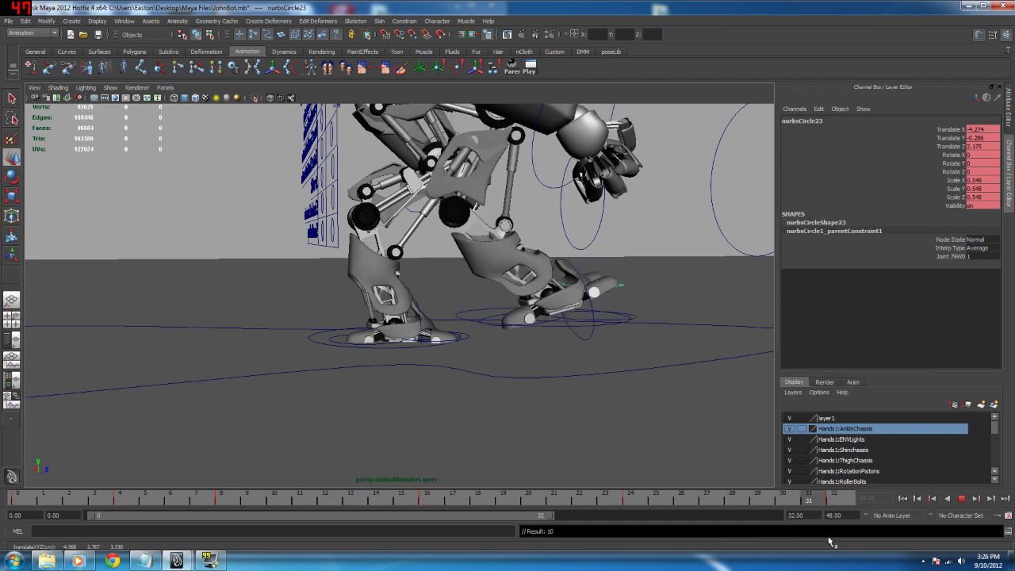
key("alt+v")
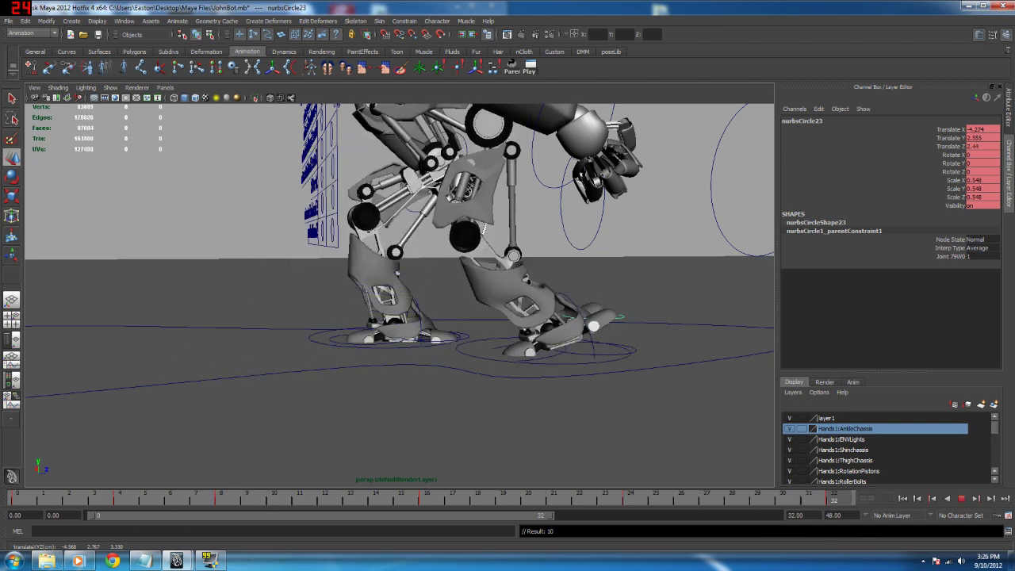
left_click(963, 499)
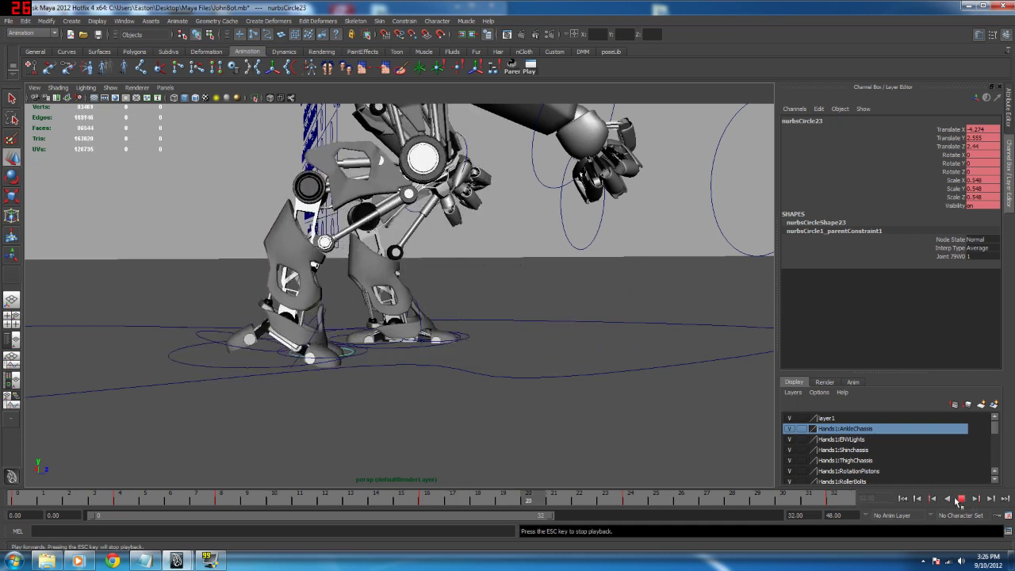
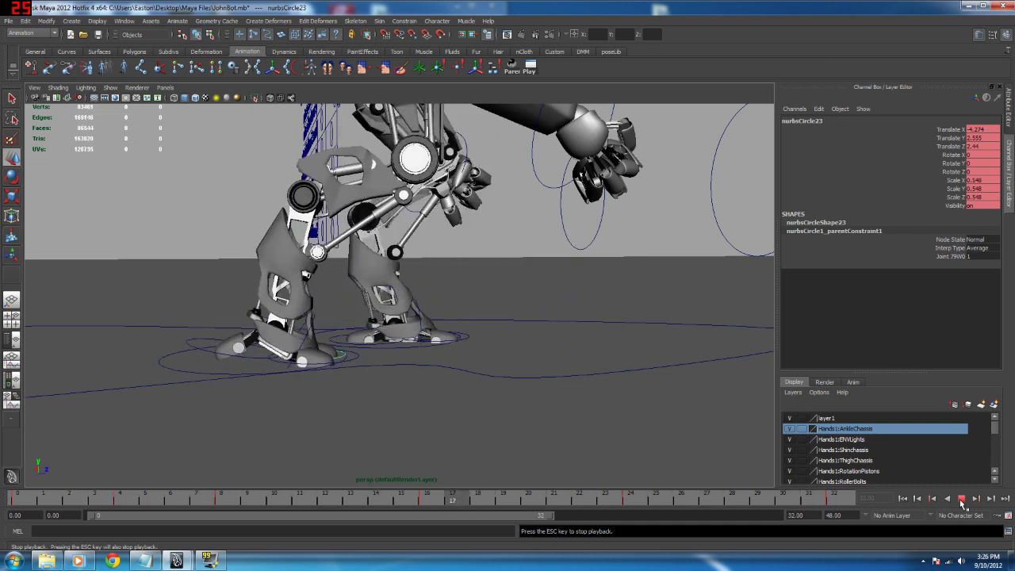
left_click(962, 500)
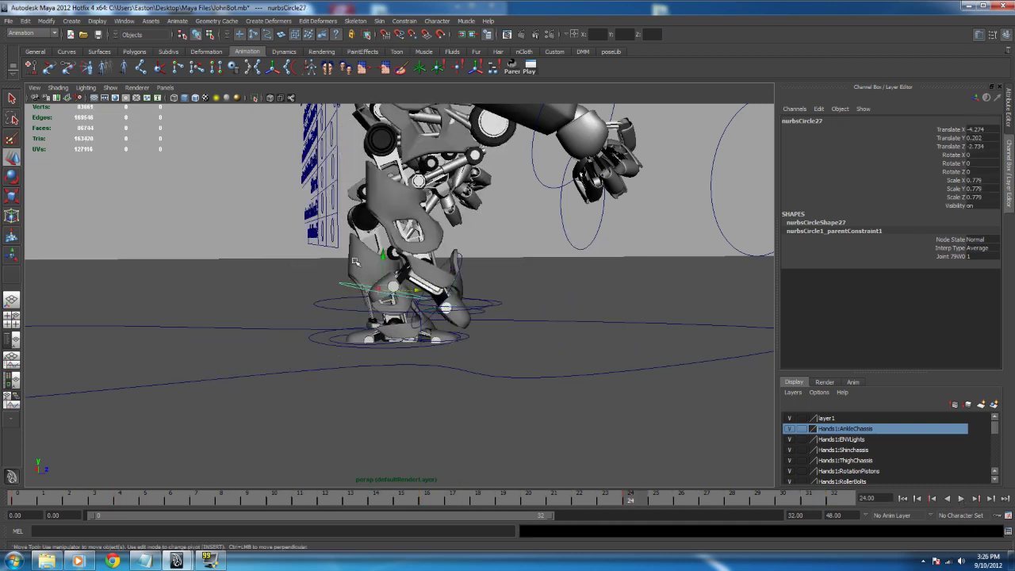
Step: Raise the right heel control nurbsCircle27 to Translate Y 0.453 with Translate Z -2.741 and key it at frames 0 and 32
left_click_drag(25, 506, 8, 509)
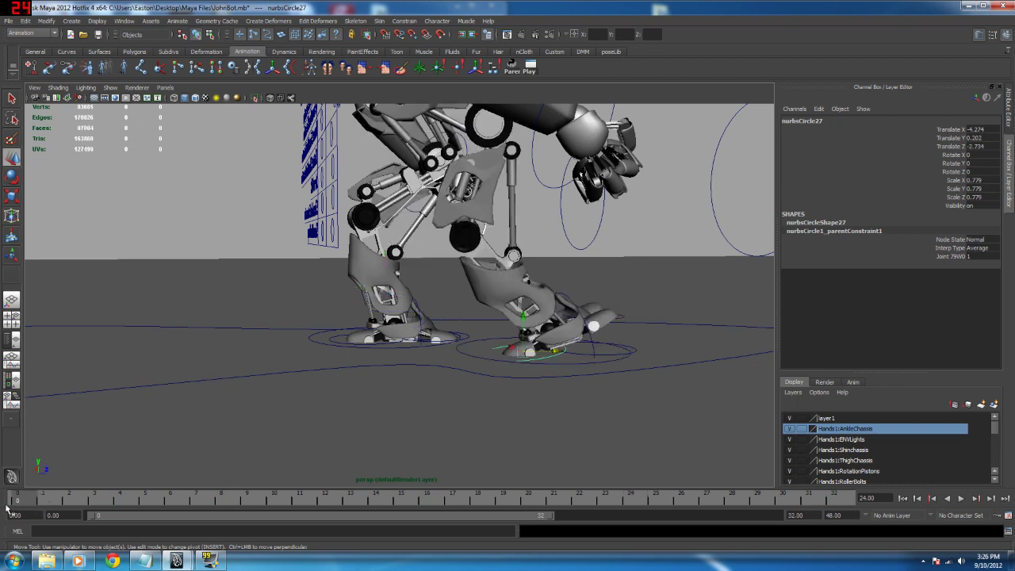
left_click_drag(386, 377, 463, 328, "alt")
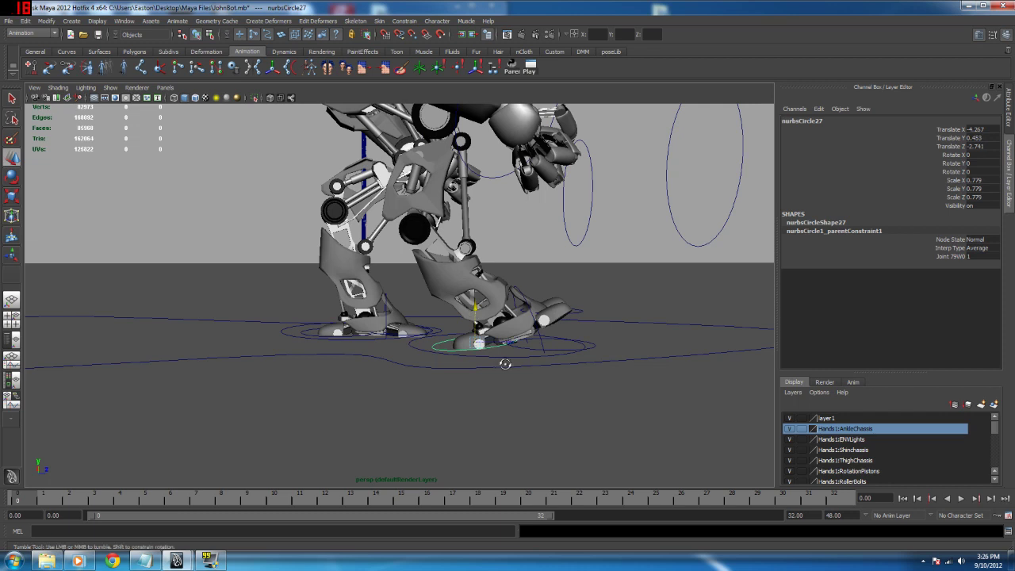
left_click_drag(506, 363, 434, 382, "alt")
mouse_move(435, 343)
left_mouse_down("alt")
mouse_move(630, 354)
mouse_move(436, 341)
mouse_move(451, 347)
left_mouse_up("alt")
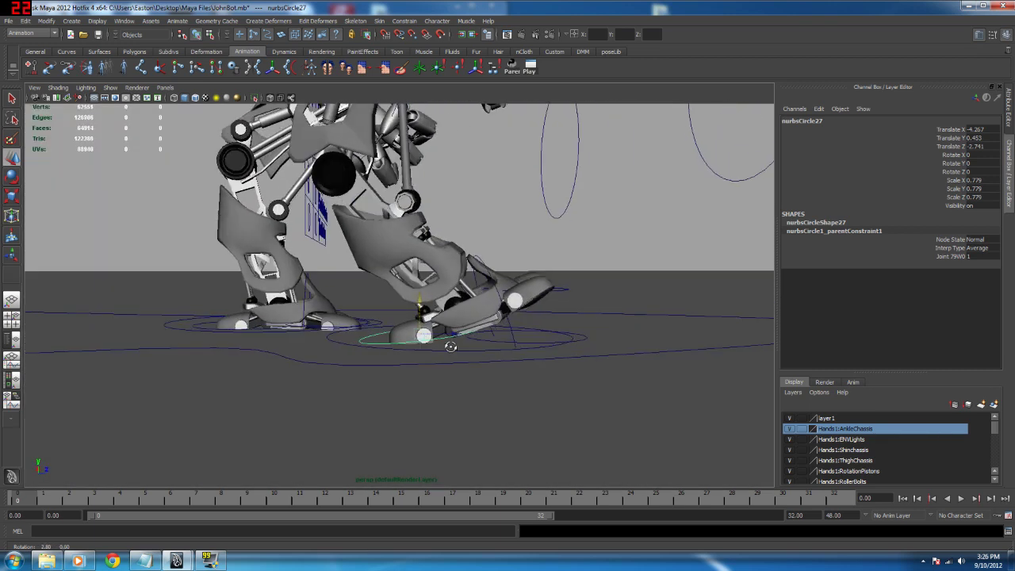
left_click_drag(25, 494, 875, 541)
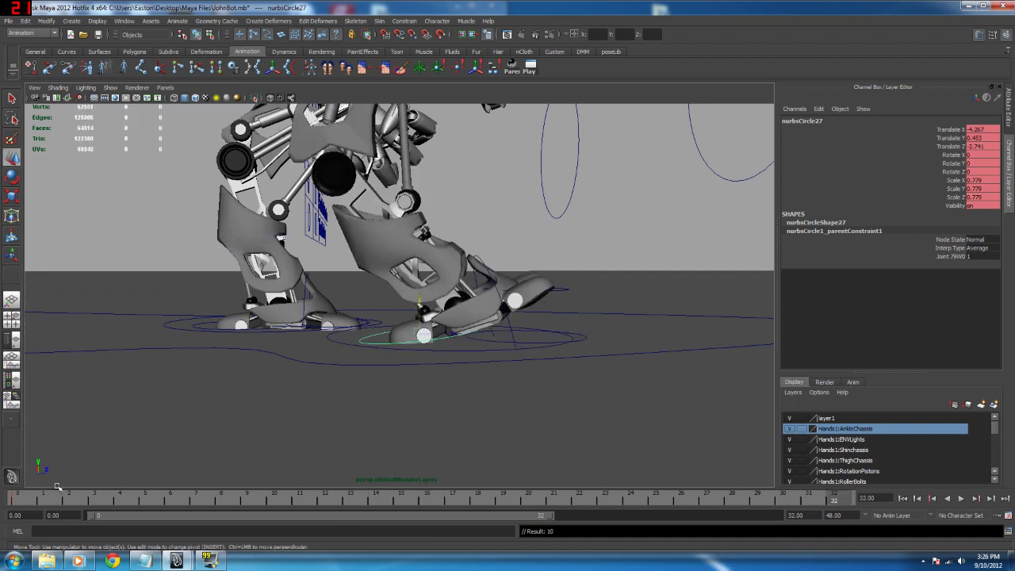
Step: Key the right heel control nurbsCircle27 at frame 16 with Translate Y 0.016 and Translate Z -2.666
left_click(428, 500)
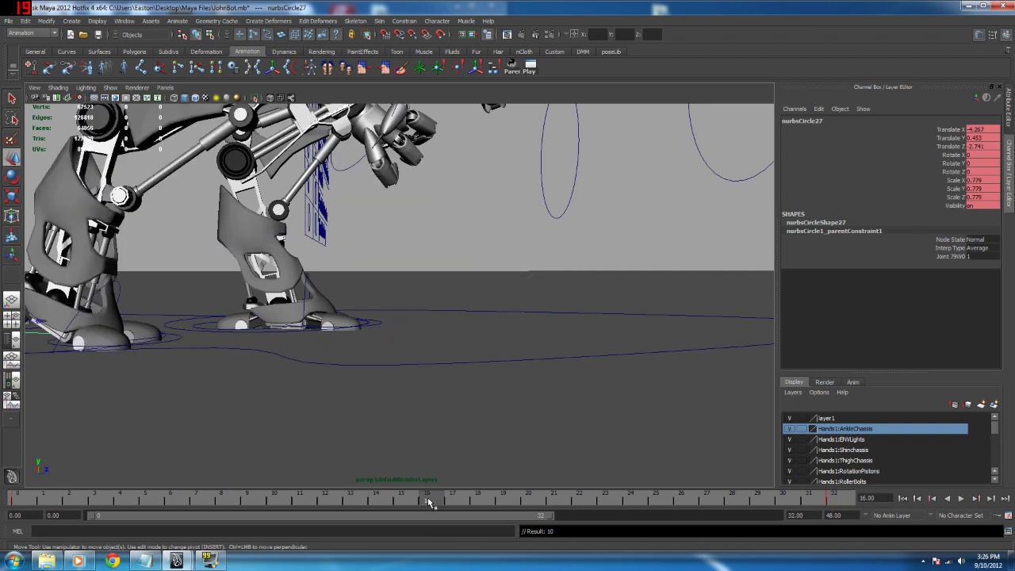
middle_click_drag(186, 317, 355, 315, "alt")
left_click_drag(252, 316, 253, 321, "alt")
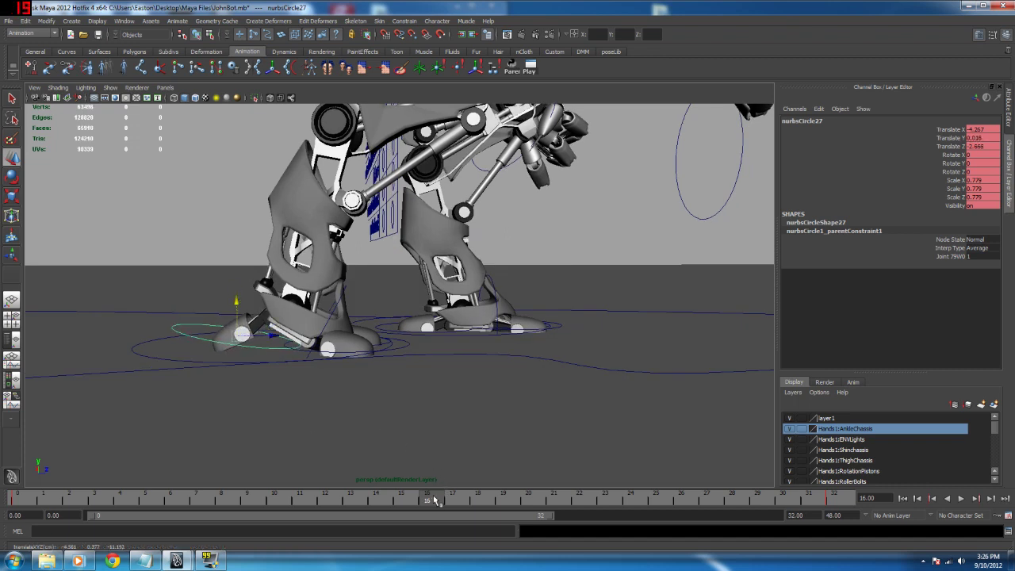
key("alt+v")
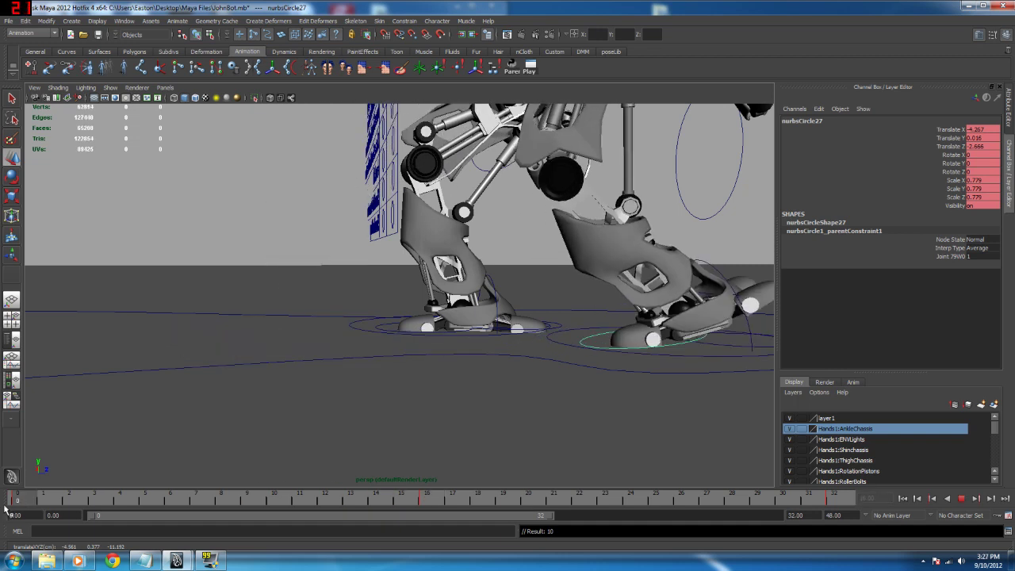
Step: Key the right heel control nurbsCircle27 at frame 8 in its interpolated position
left_click(227, 502)
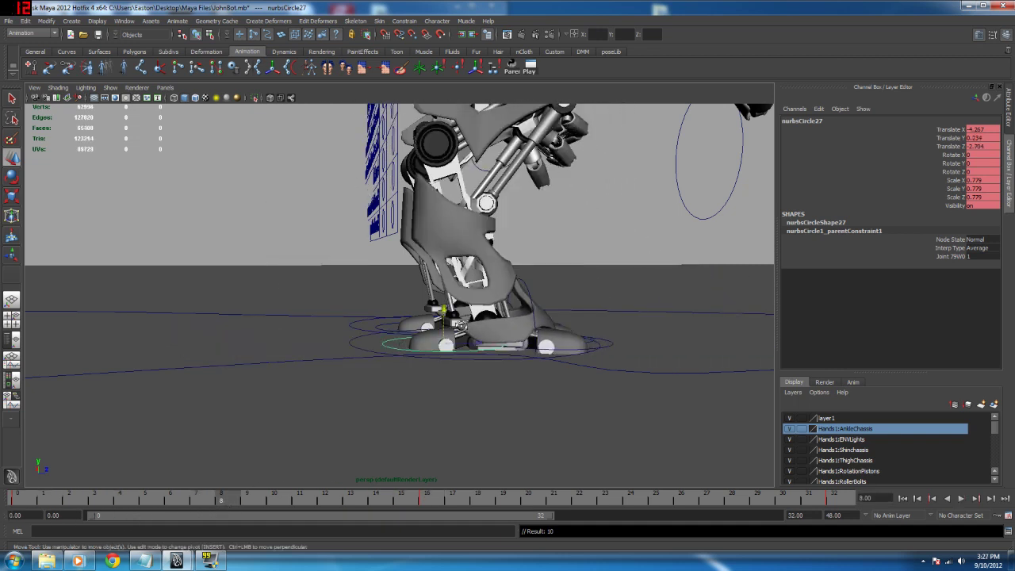
left_click_drag(461, 327, 462, 317, "alt")
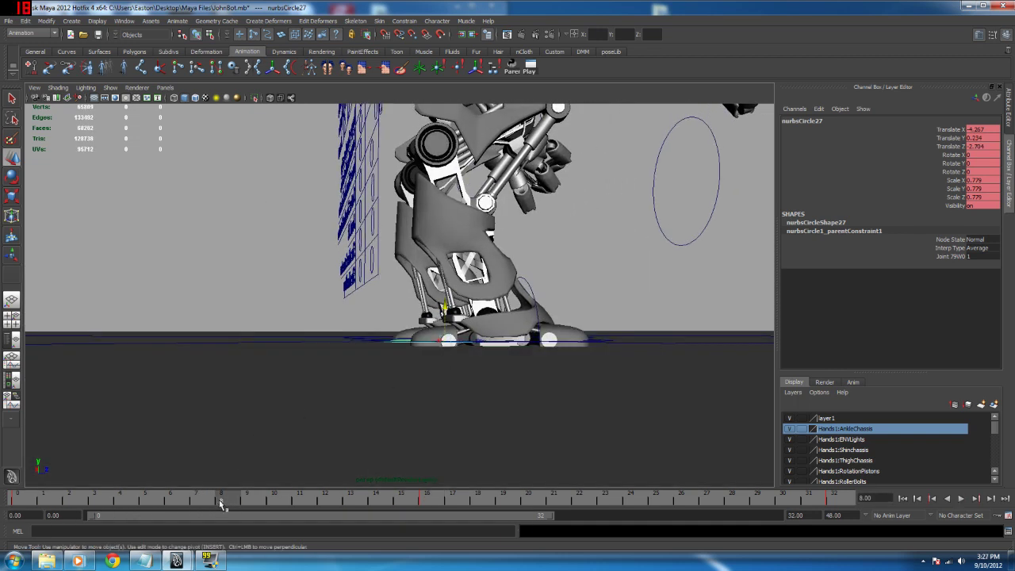
key("s")
Step: Key the right heel control nurbsCircle27 at frame 4 with Translate Y 0.297 and Translate Z -2.751, and also key it at frame 24
left_click_drag(223, 501, 124, 503)
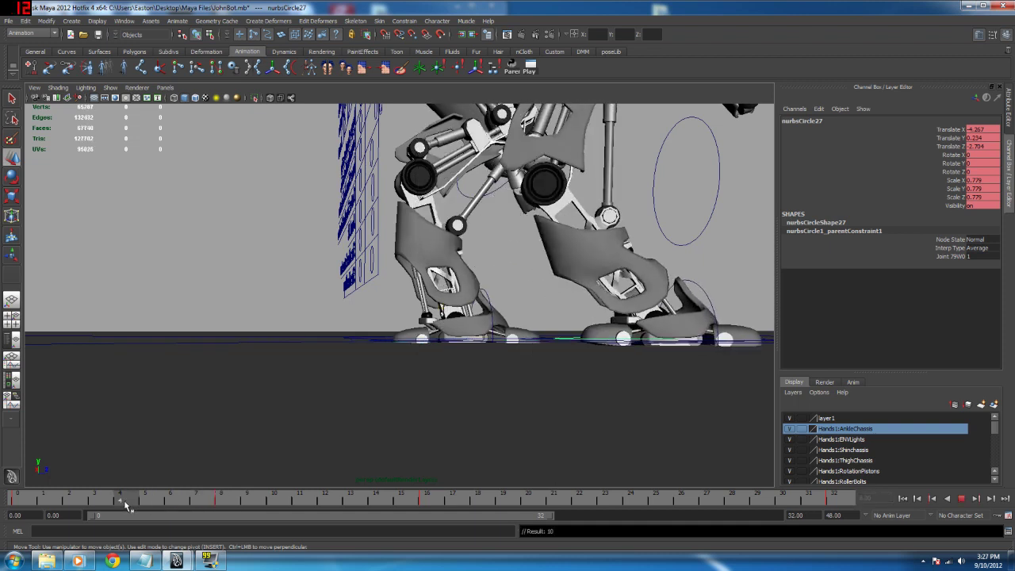
left_click_drag(465, 318, 500, 320, "alt")
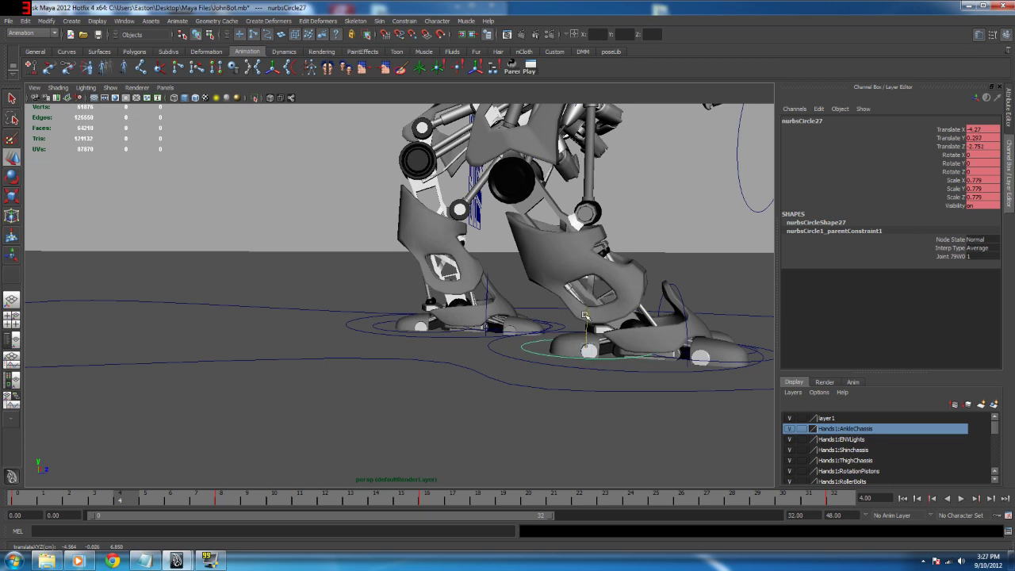
key("alt+v")
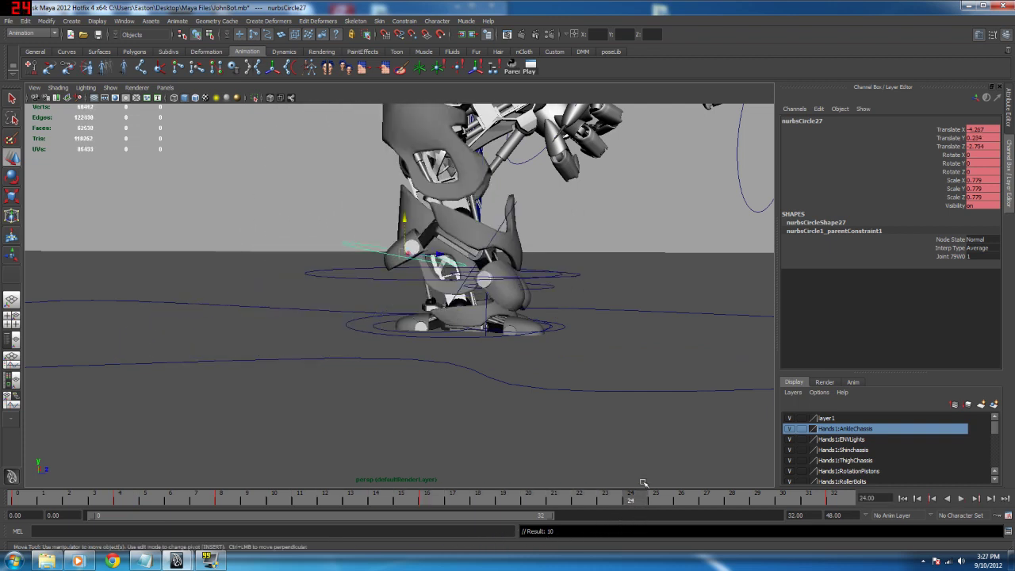
key("alt+v")
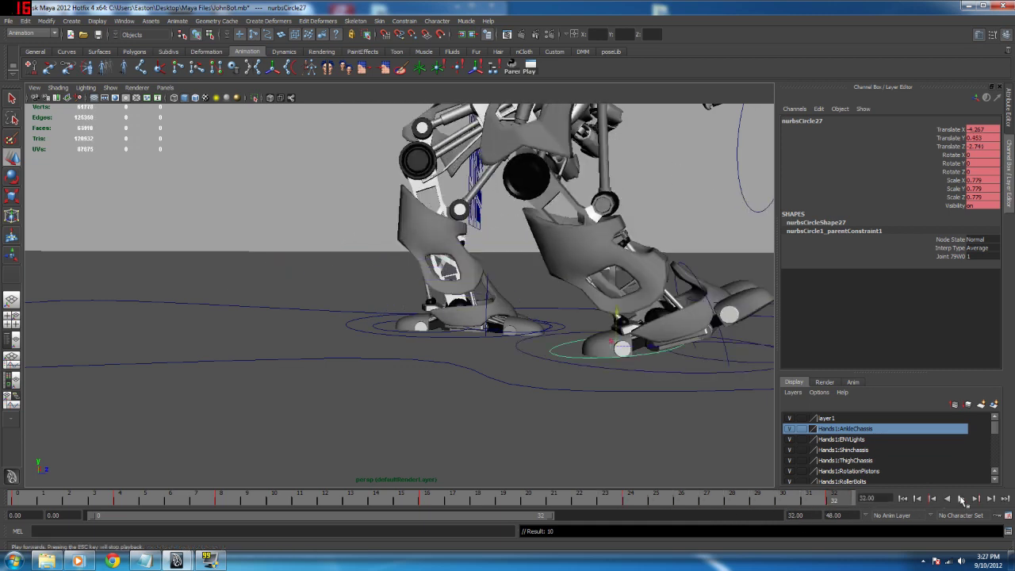
Step: Play the walk cycle, examine the right foot's motion from different angles, and stop at frame 10
left_click(962, 498)
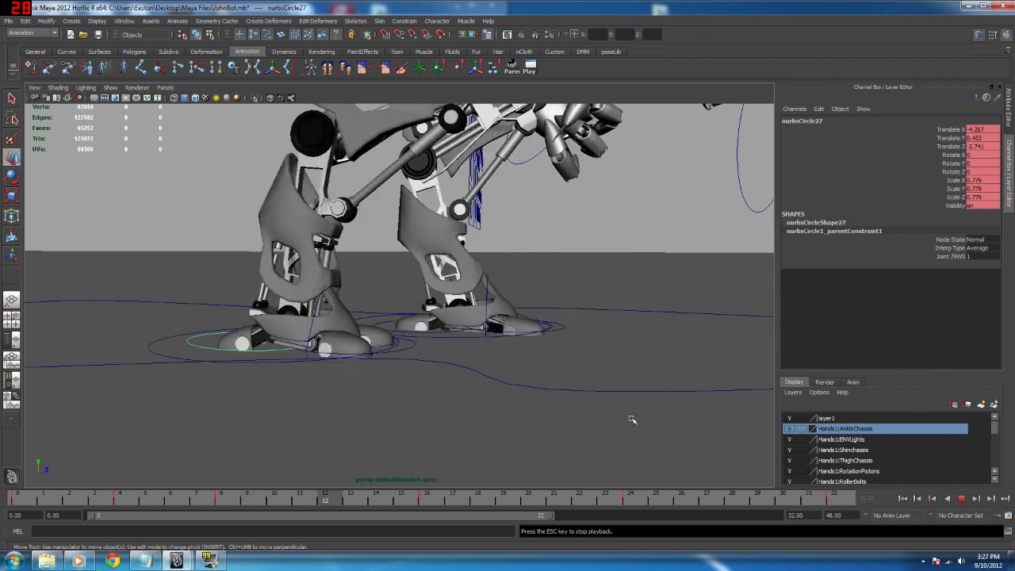
left_click_drag(515, 374, 494, 381, "alt")
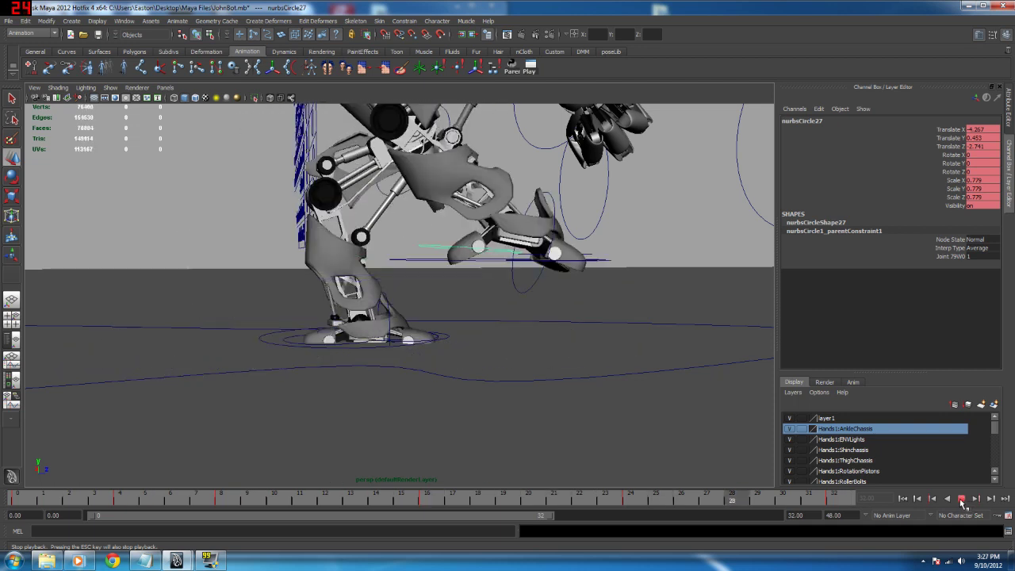
left_click_drag(492, 349, 495, 401, "alt")
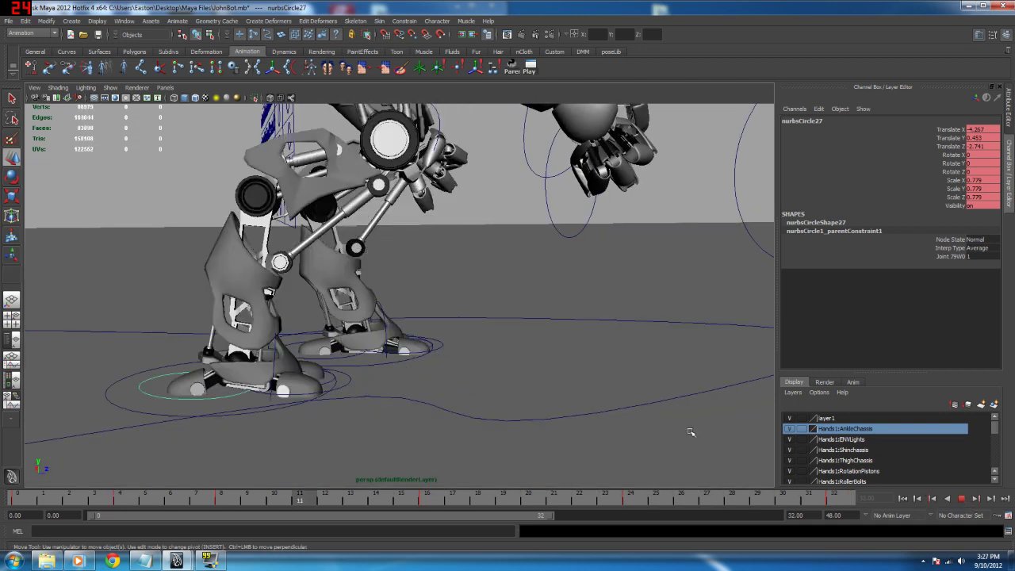
left_click(962, 499)
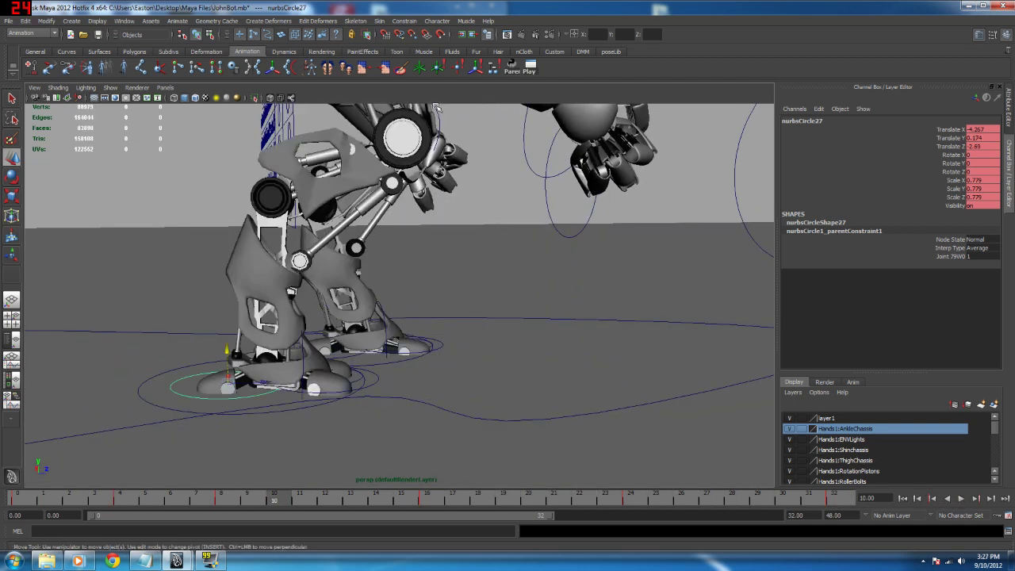
Step: Show the Graph Editor below the perspective view and isolate the Translate Y curve of the heel control nurbsCircle27
middle_click_drag(387, 347, 404, 329, "alt")
left_click_drag(341, 390, 375, 393, "alt")
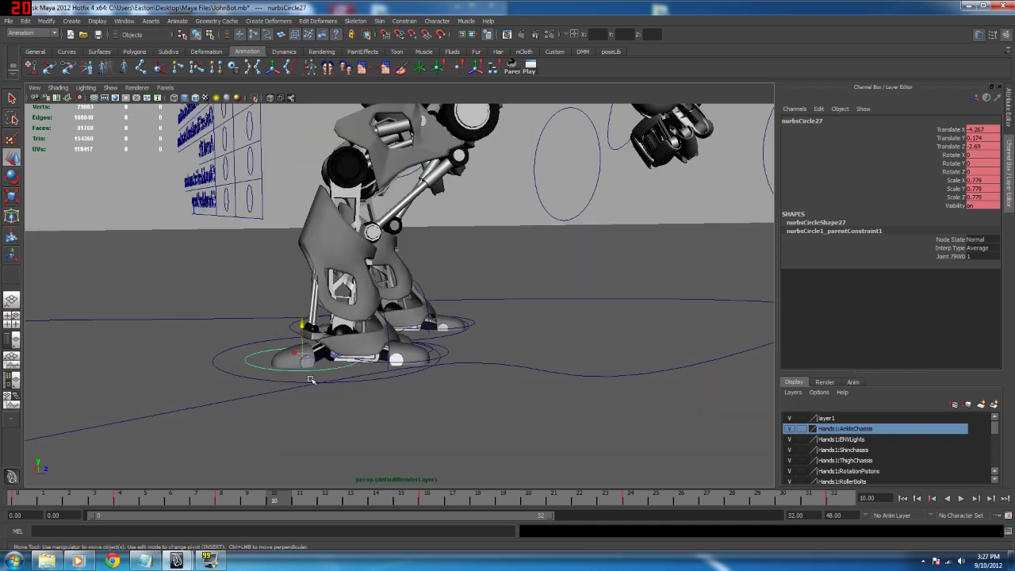
left_click(13, 365)
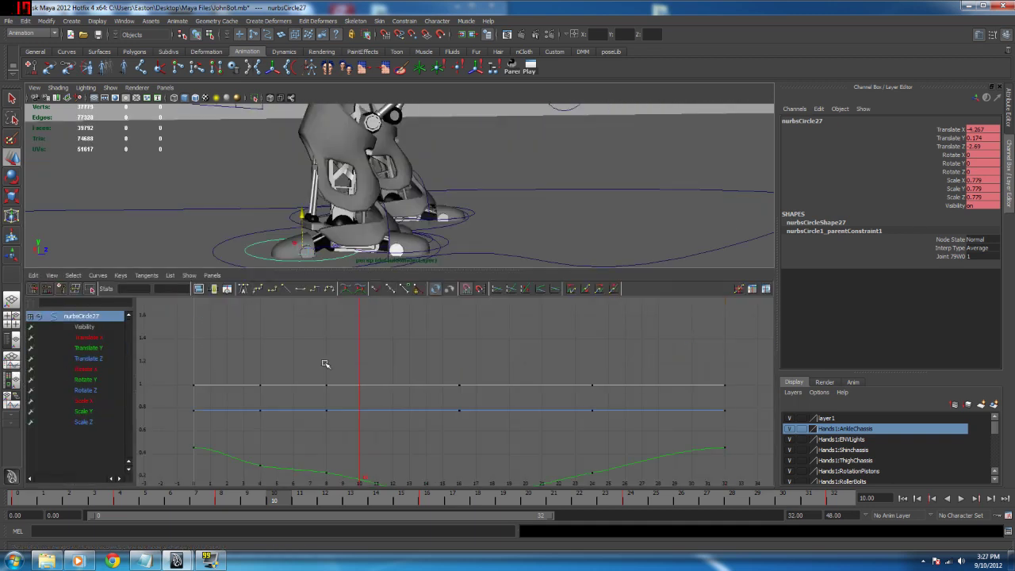
left_click(81, 349)
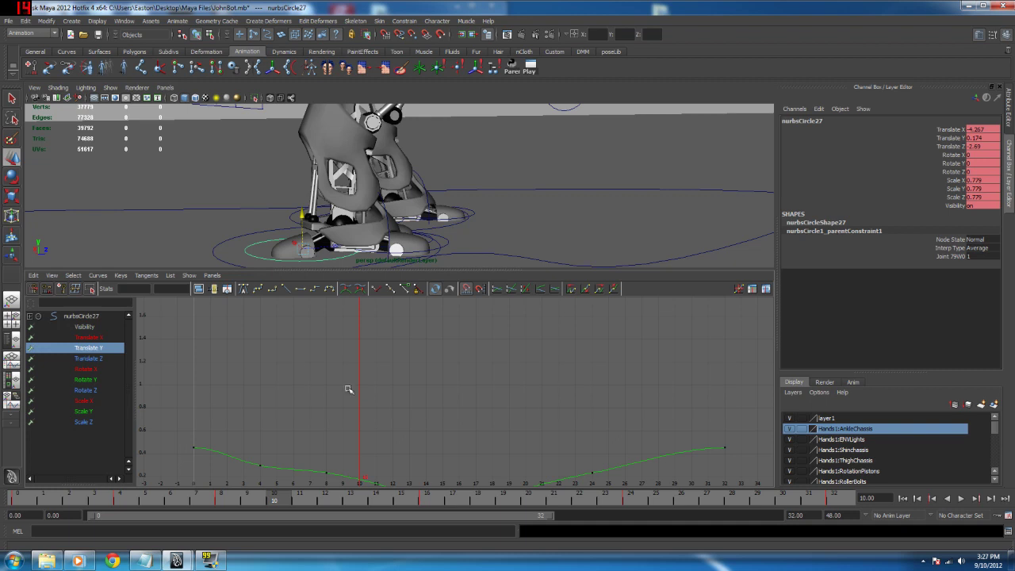
Step: Delete the frame 24 key from the heel control's Translate Y curve and replay the foot's motion
middle_click_drag(360, 372, 363, 384, "alt")
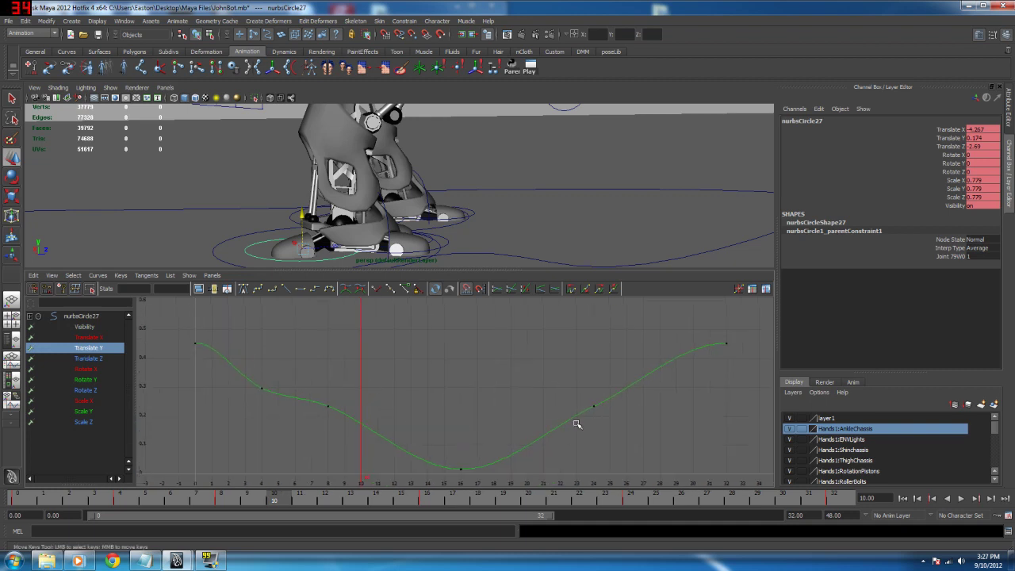
key("alt+v")
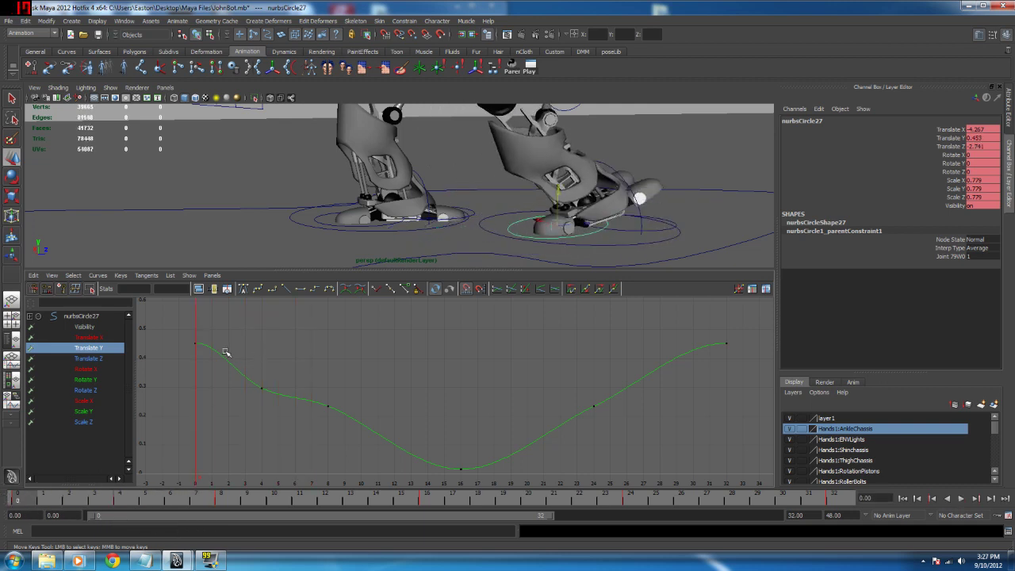
left_click_drag(137, 501, 250, 508)
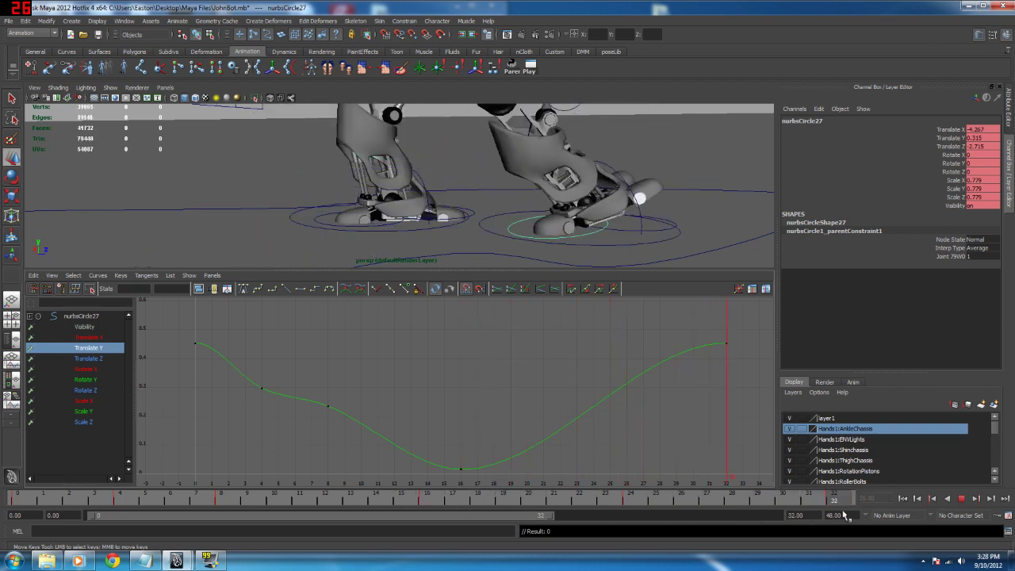
Step: Try the Translate Y curve in playback without its keys at frames 4 and 8
left_click_drag(835, 498, 196, 495)
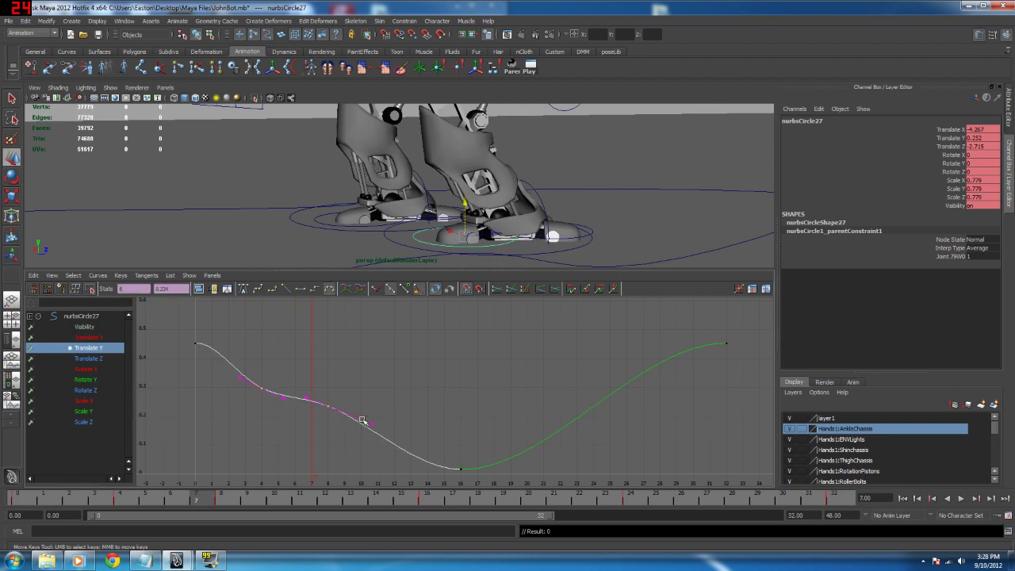
key("alt+v")
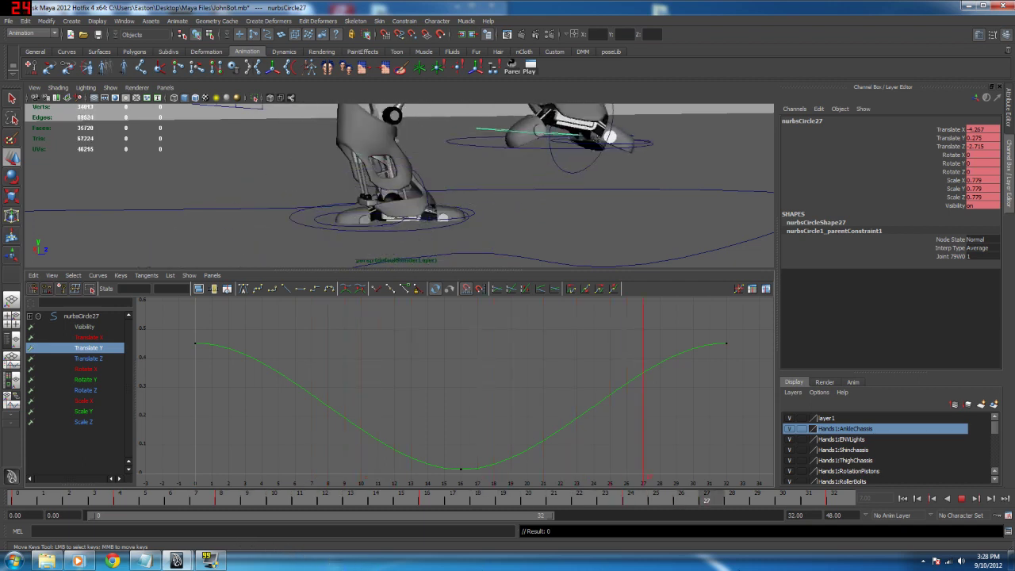
left_click(961, 499)
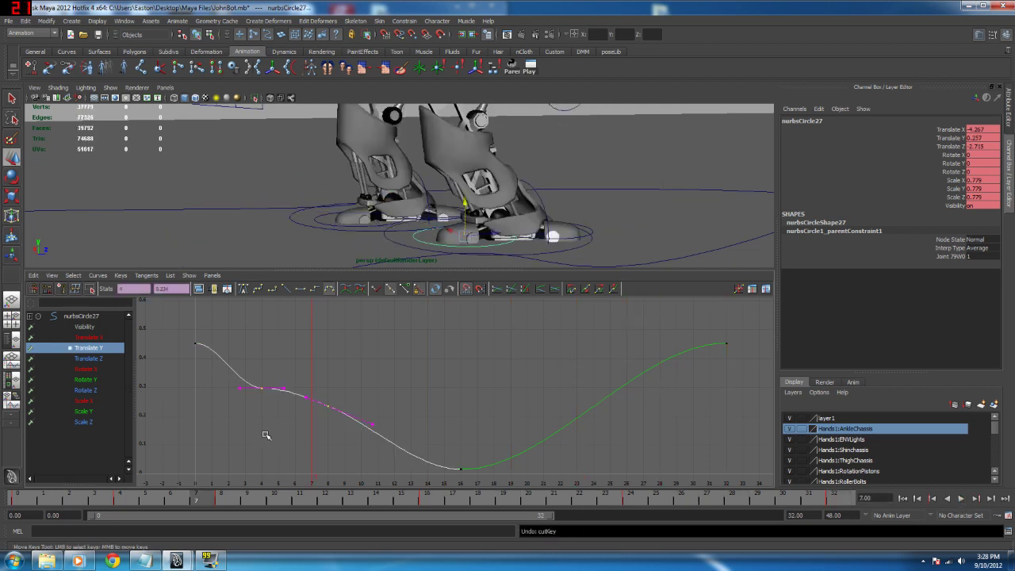
Step: Flatten the heel control's Translate Y tangent at frame 4 and check the motion in playback
key("alt+v")
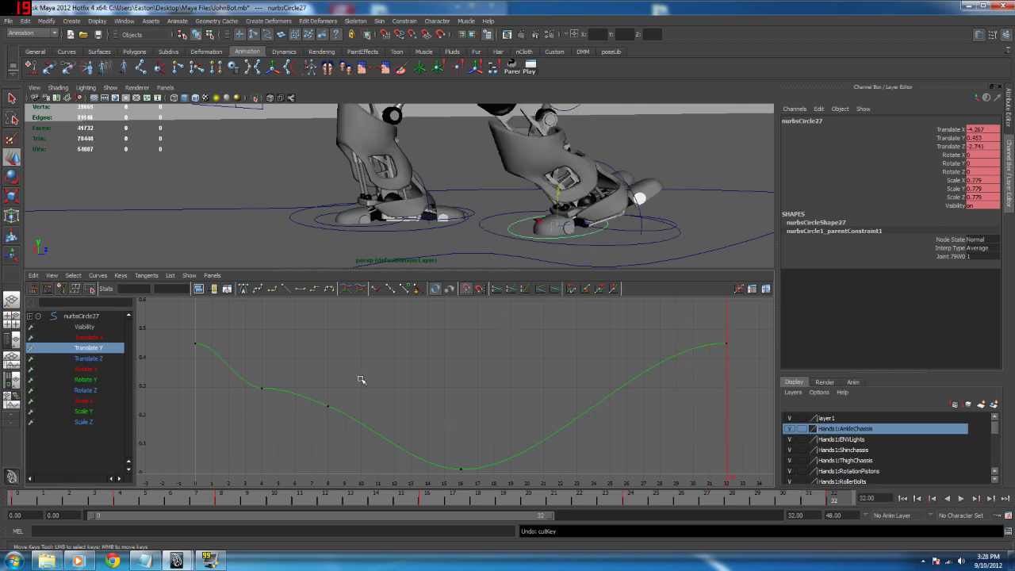
left_click(431, 497)
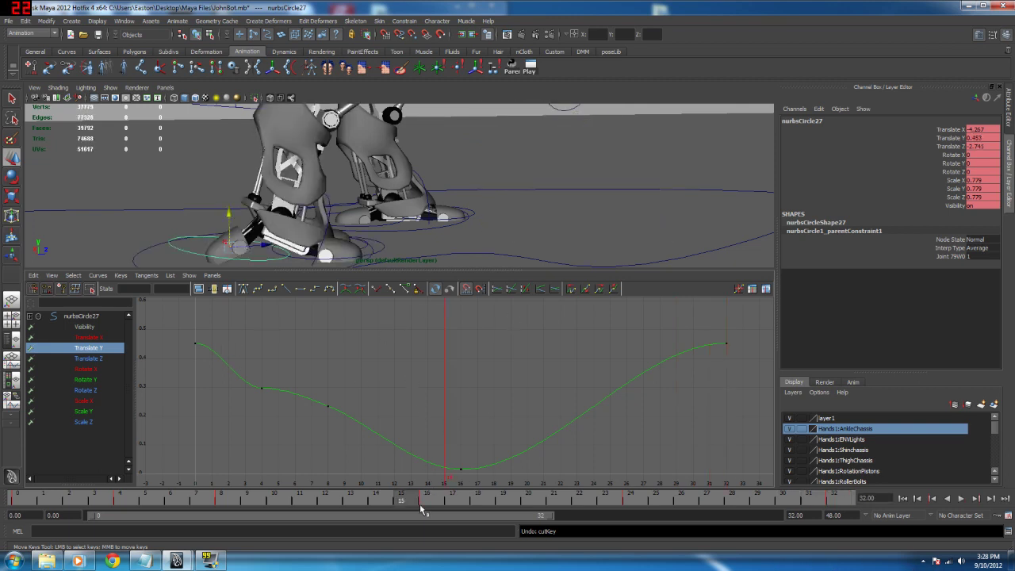
key("alt+v")
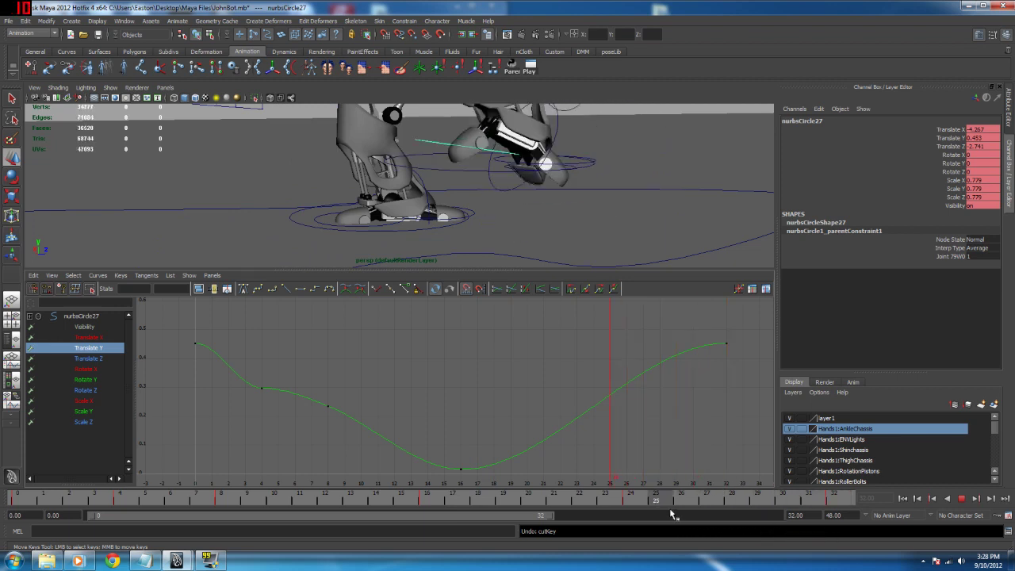
Step: Lengthen the incoming flat tangent of the Translate Y key at frame 32 back to about frame 22.5, and replay the walk
key("alt+v")
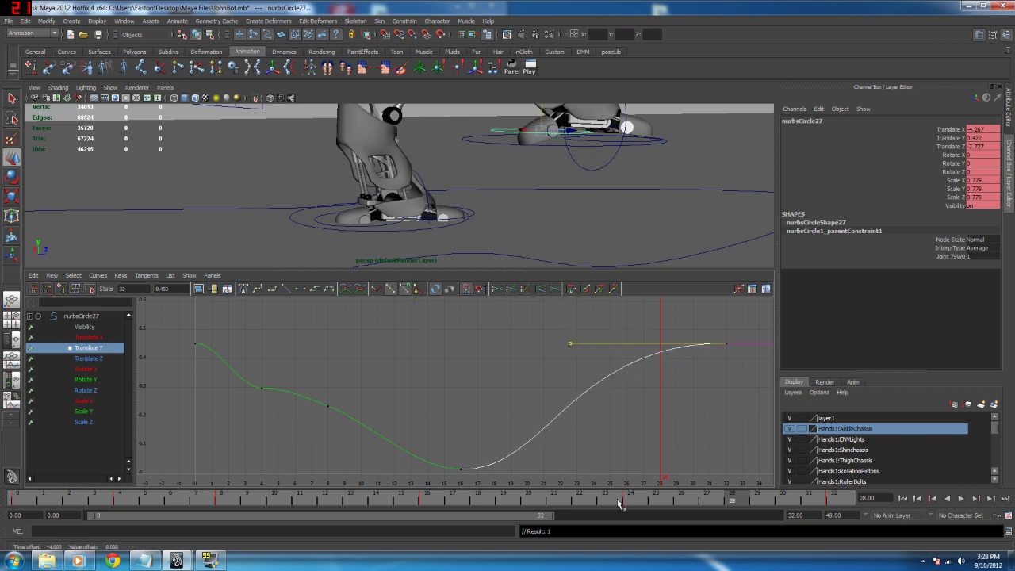
left_click_drag(617, 499, 812, 544)
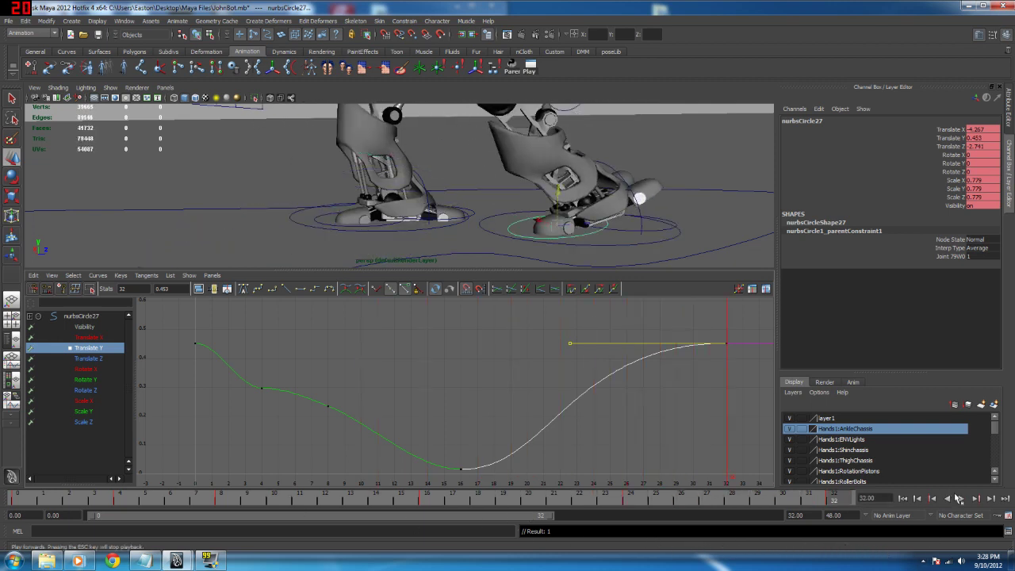
left_click(958, 498)
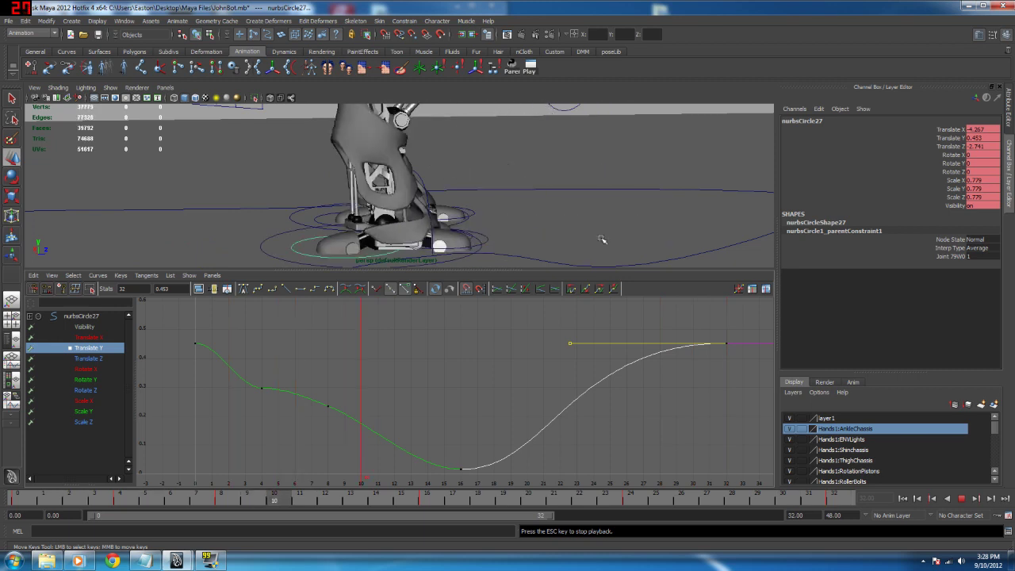
Step: Set the playback speed to Real-time and return to the first frame of the cycle
right_click(636, 493)
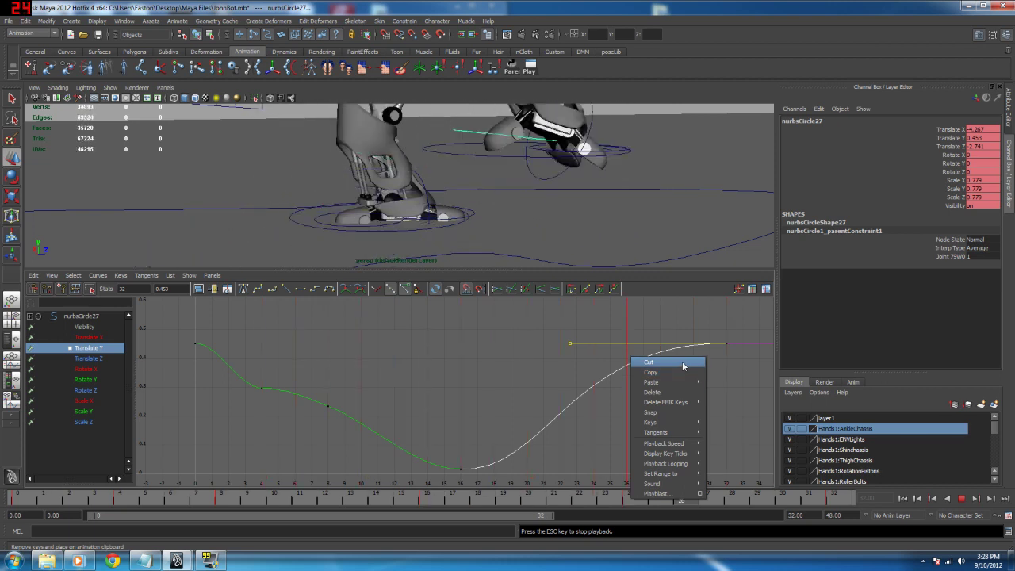
mouse_move(674, 444)
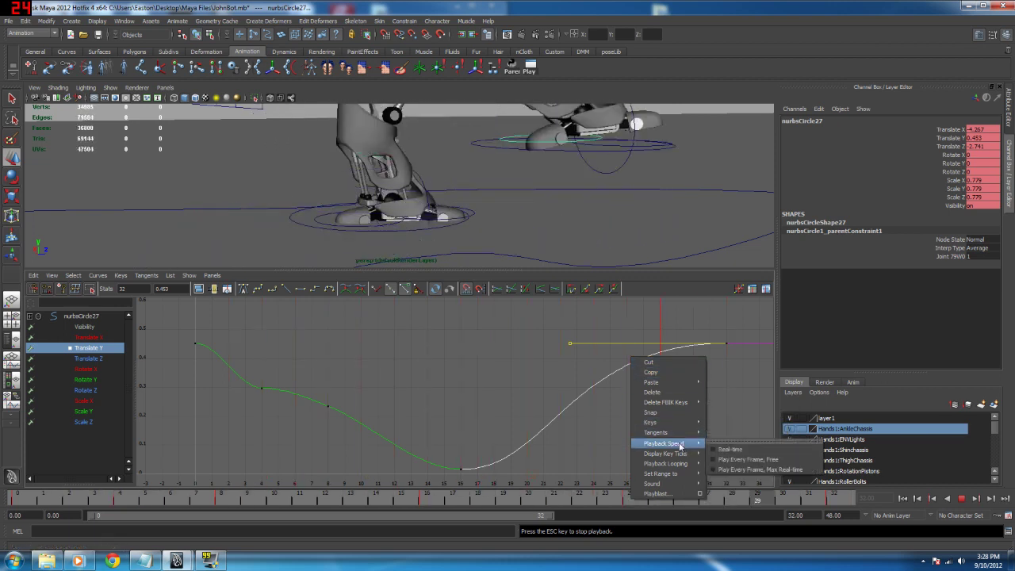
left_click(731, 449)
left_click(903, 499)
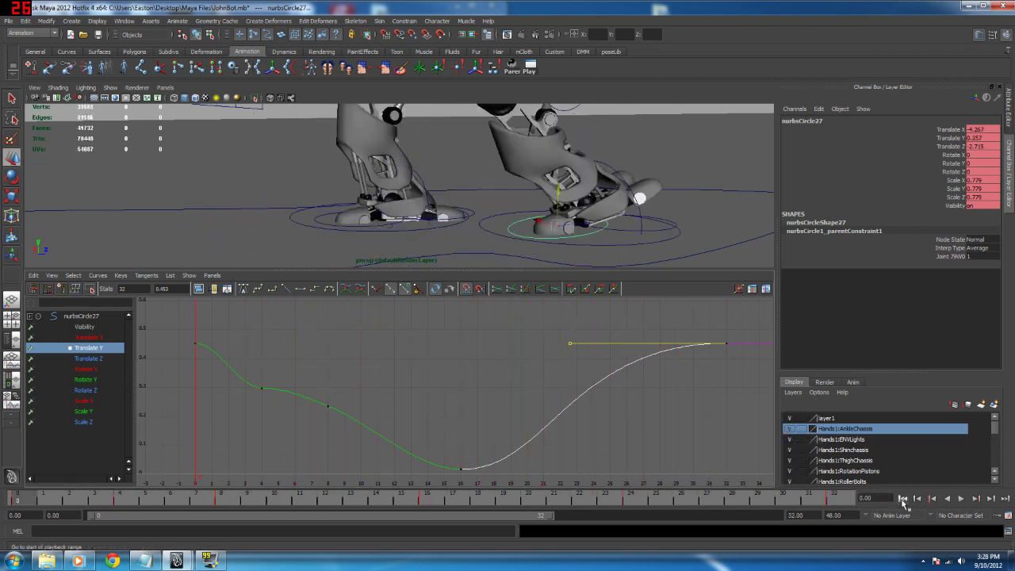
Step: Maximize the perspective view, show more of the legs, and examine the walk in playback and by scrubbing through to frame 32
key("space")
left_click_drag(507, 262, 480, 309, "alt")
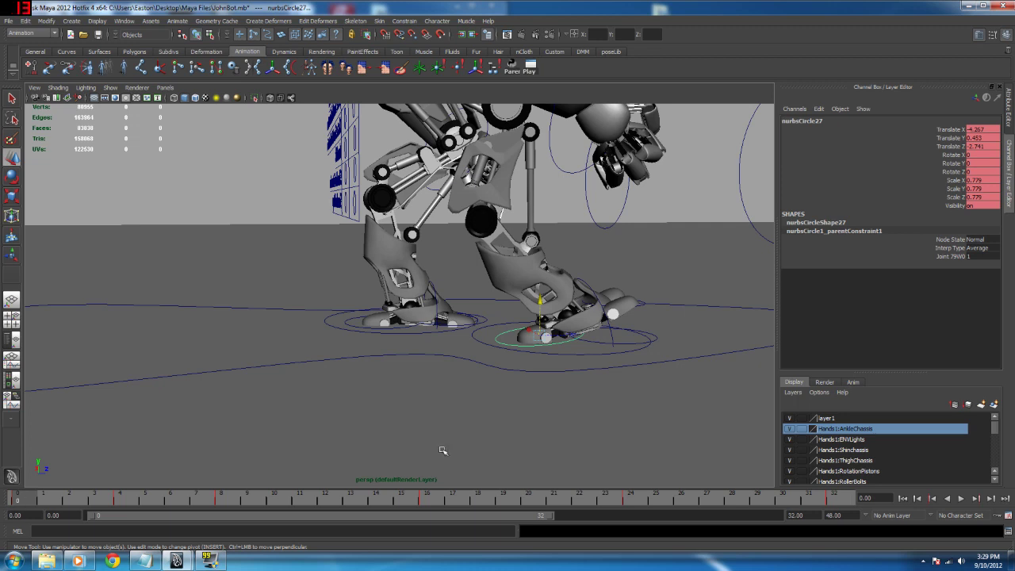
left_click(959, 498)
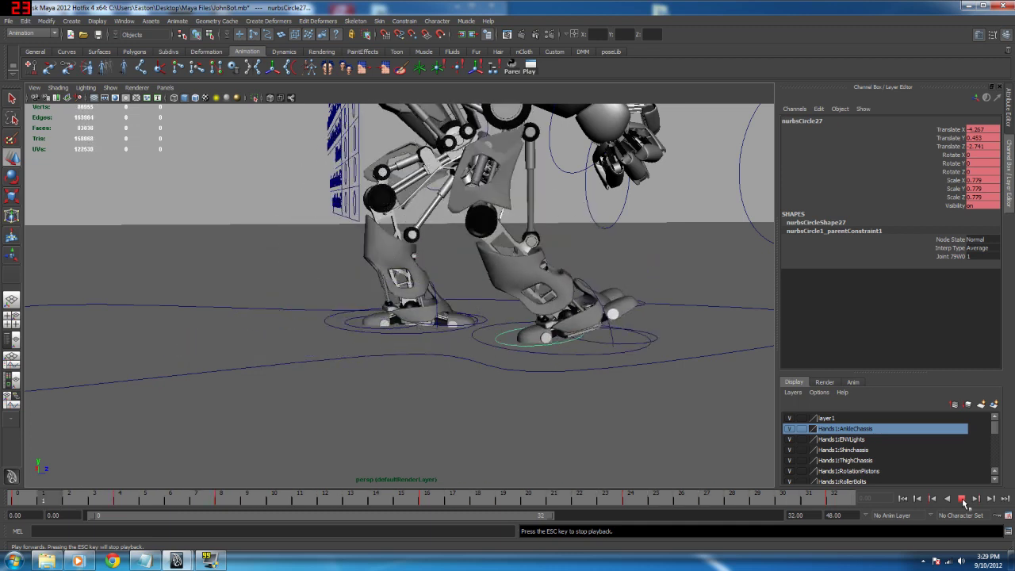
left_click(962, 498)
left_click(558, 495)
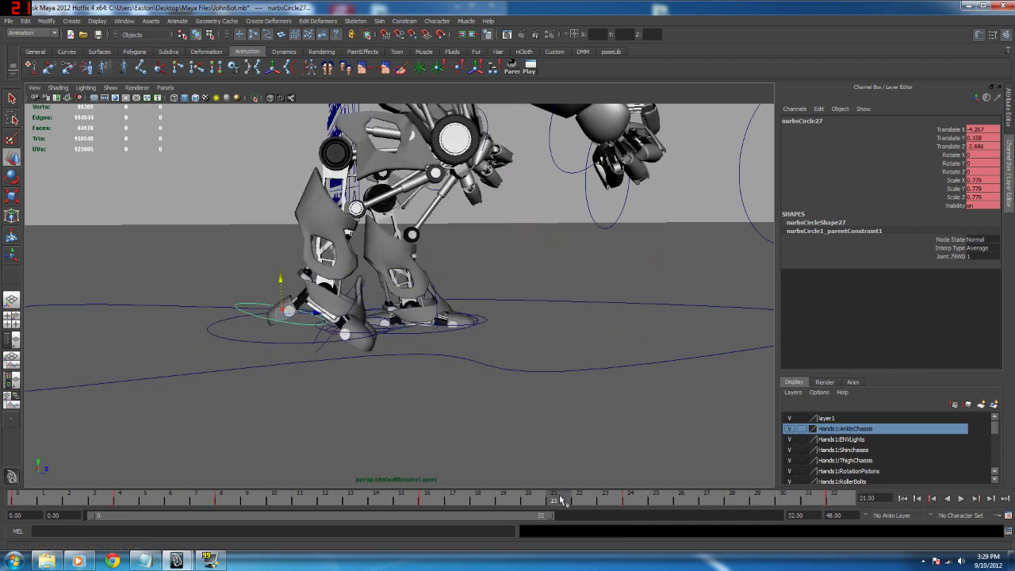
left_click_drag(560, 498, 715, 552)
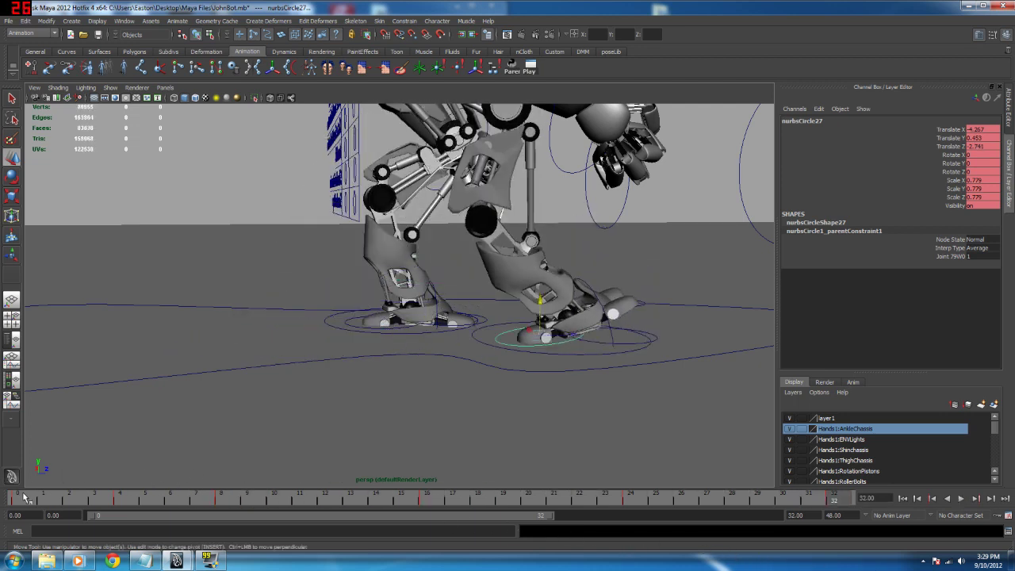
Step: Key the right foot control nurbsCircle24 with Translate Y 0.395 at frame 2 and 0.134 at frame 4
key("alt+v")
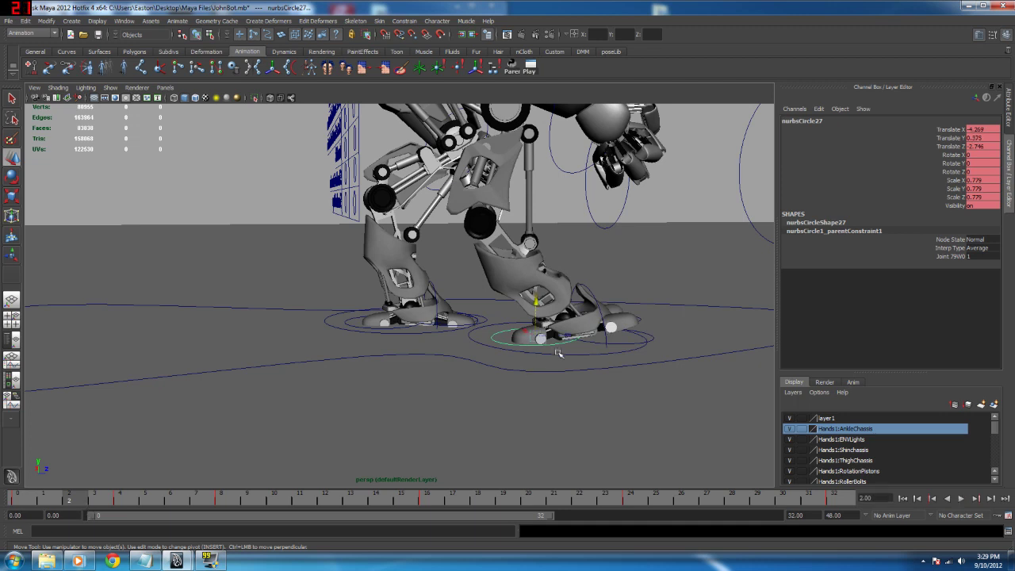
left_click_drag(557, 303, 557, 299)
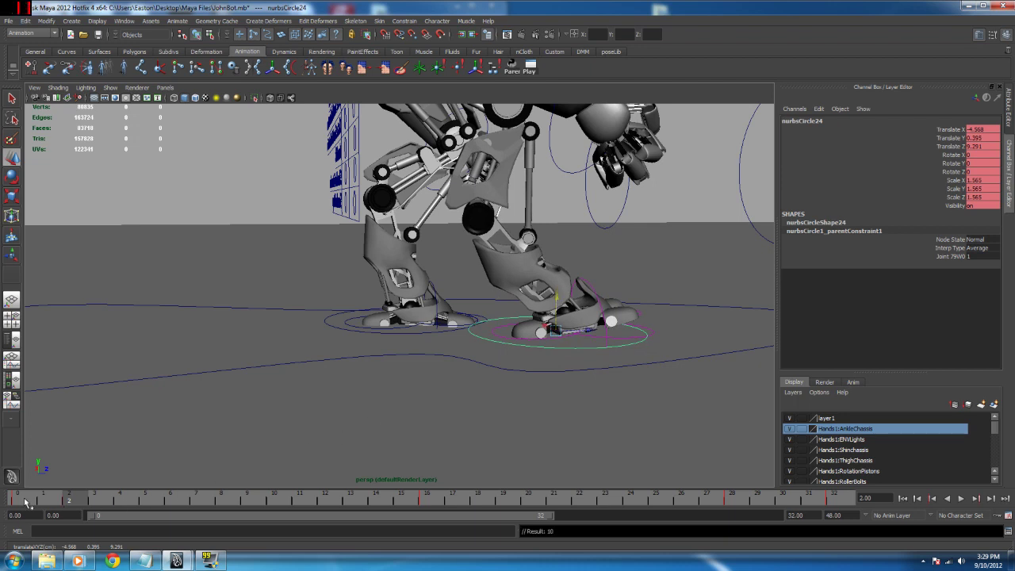
left_click(123, 506)
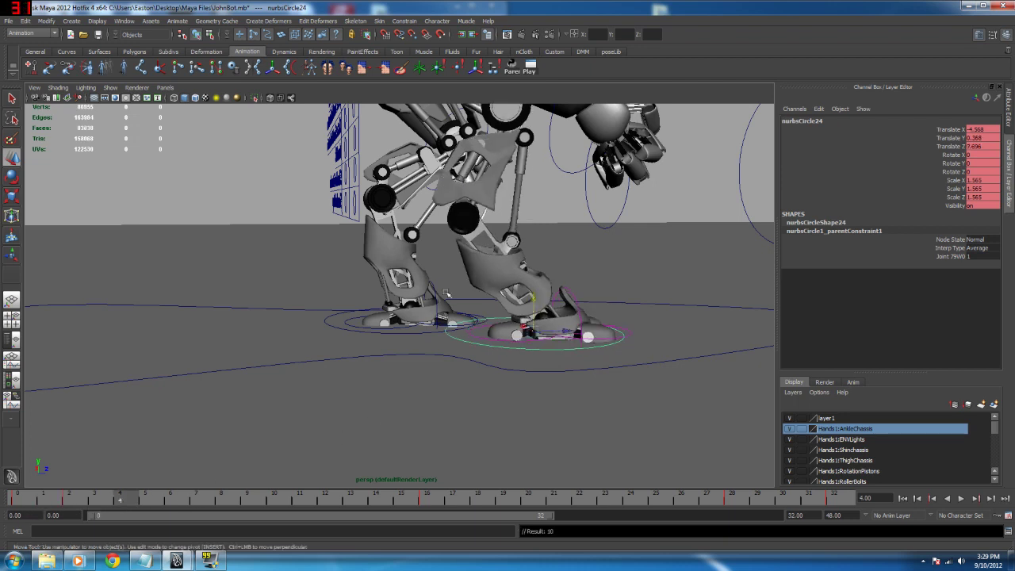
left_click_drag(243, 449, 528, 303, "alt")
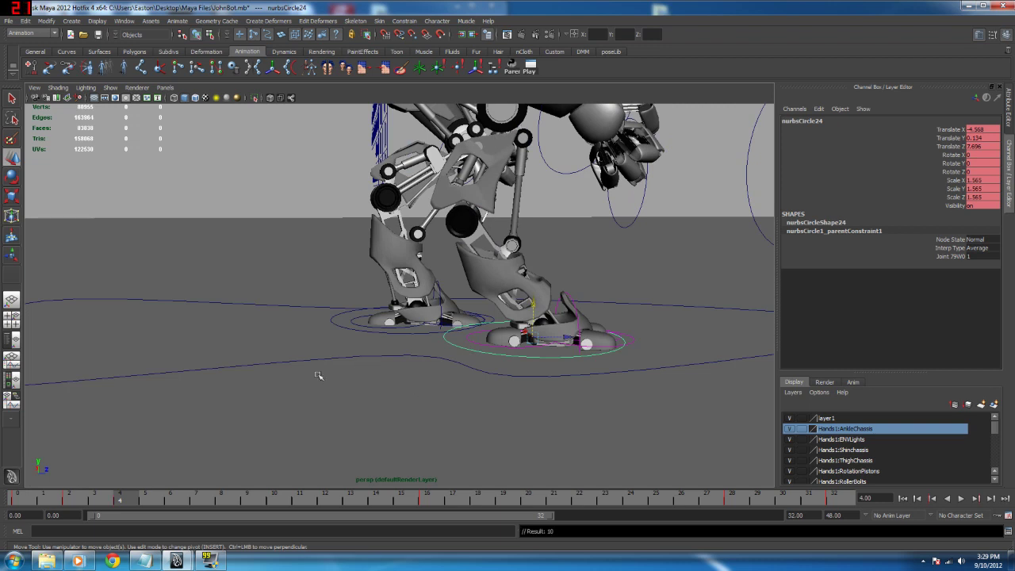
Step: Play the walk cycle and examine how the right foot lands between frames 2 and 4
key("alt+v")
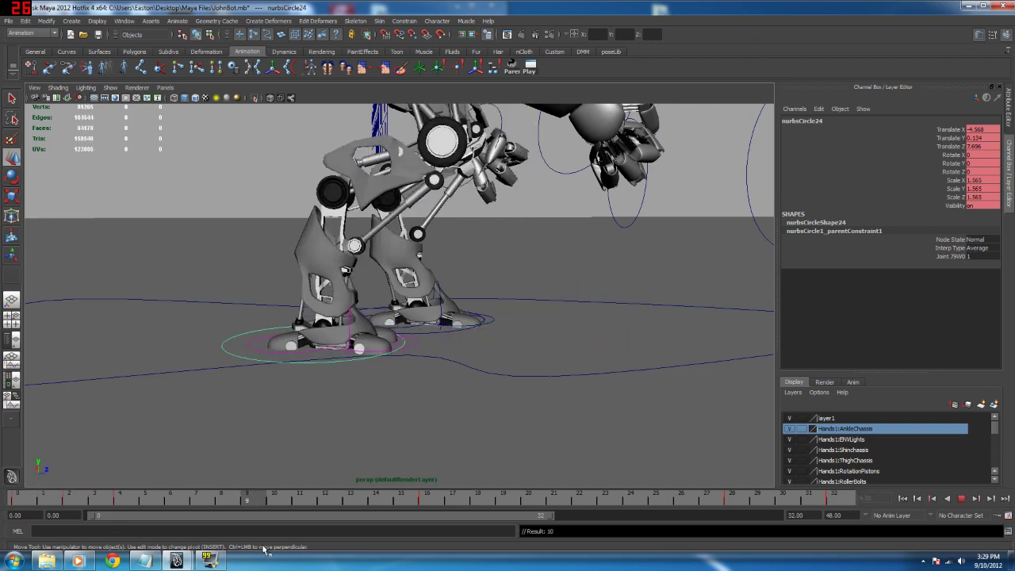
left_click(960, 499)
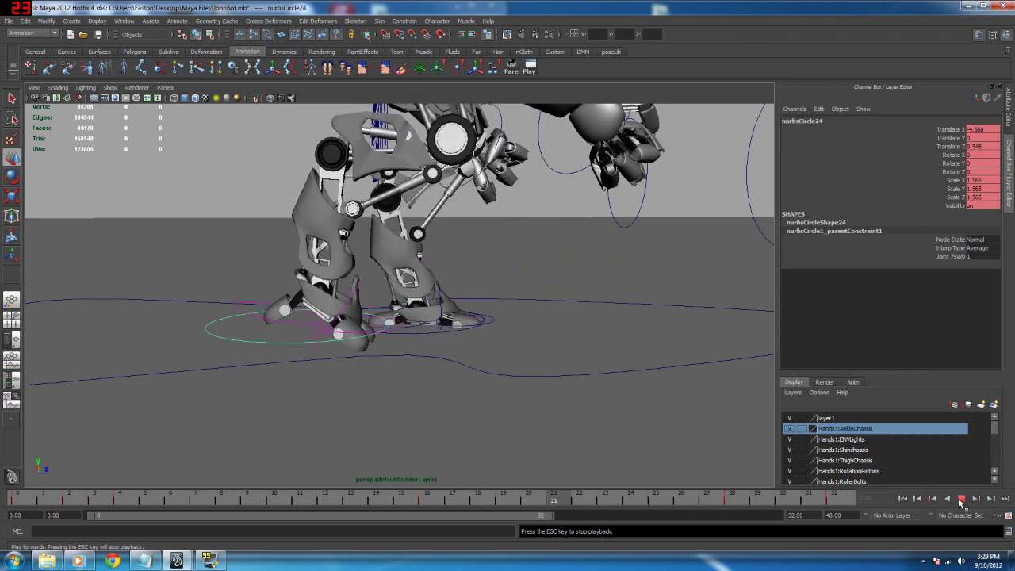
left_click(961, 499)
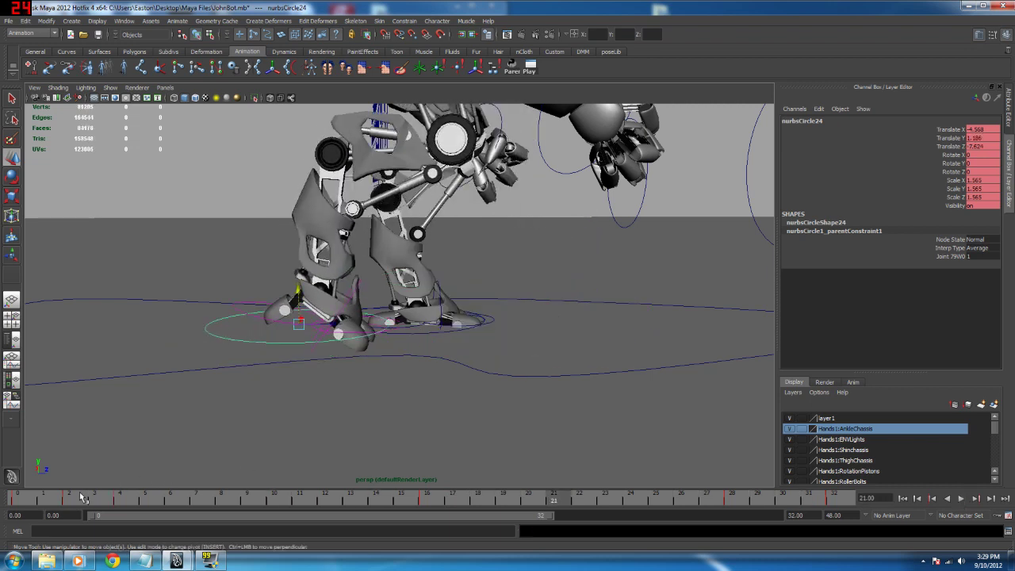
key("alt+v")
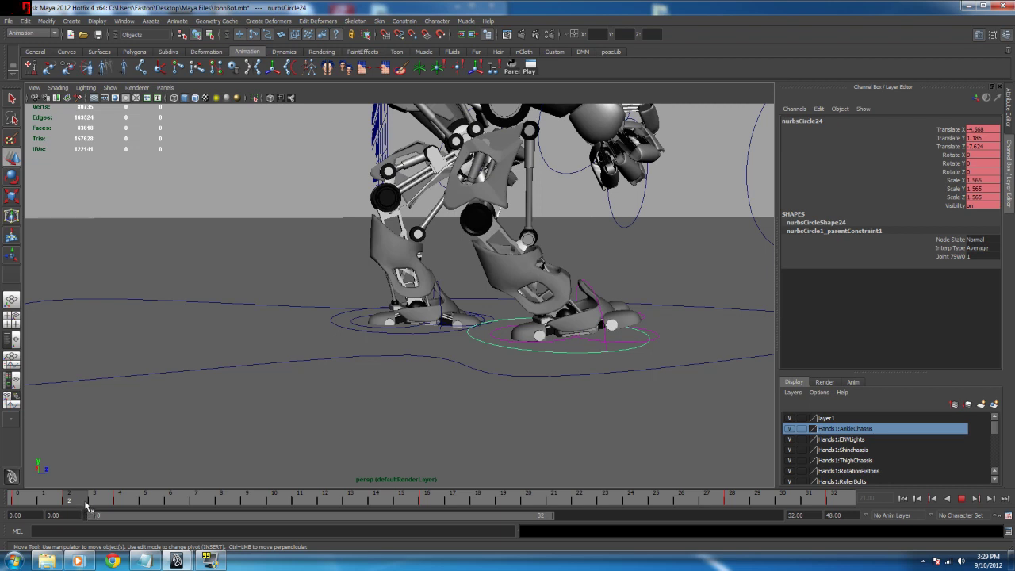
key("alt+v")
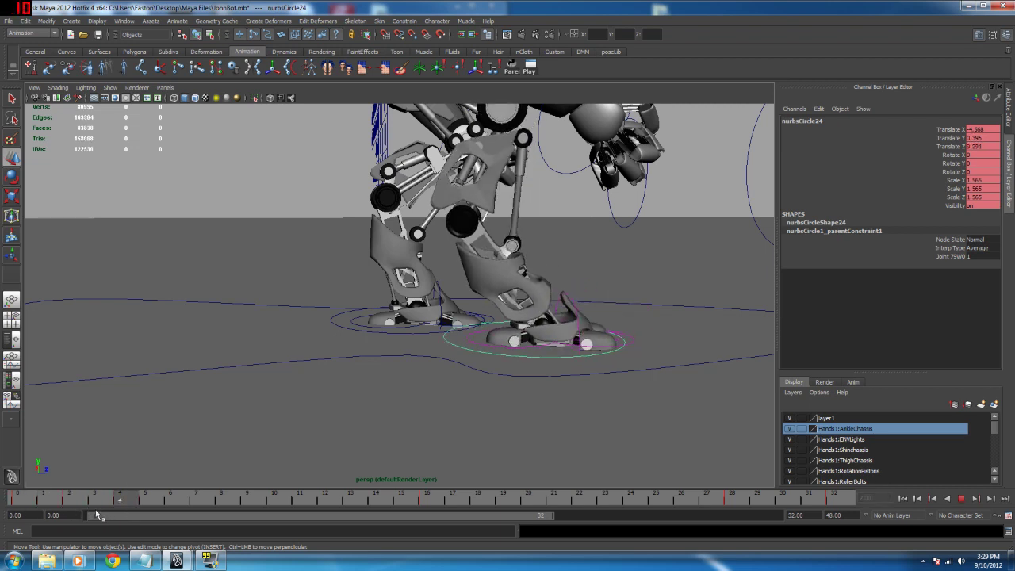
Step: Delete the foot control nurbsCircle24's keys at frames 2 and 4
left_click(66, 507)
right_click(71, 502)
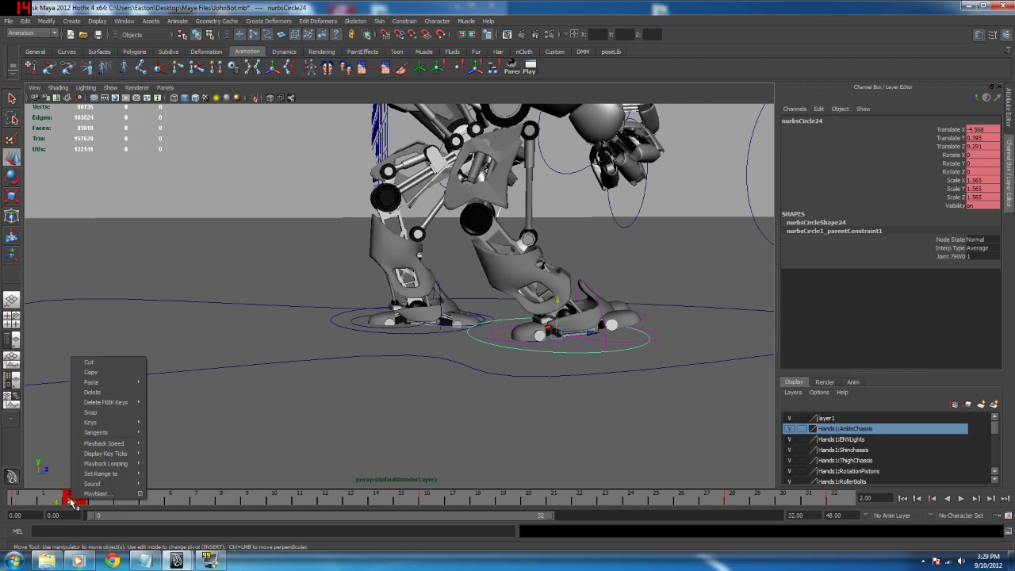
left_click(89, 417)
left_click(125, 508, "shift")
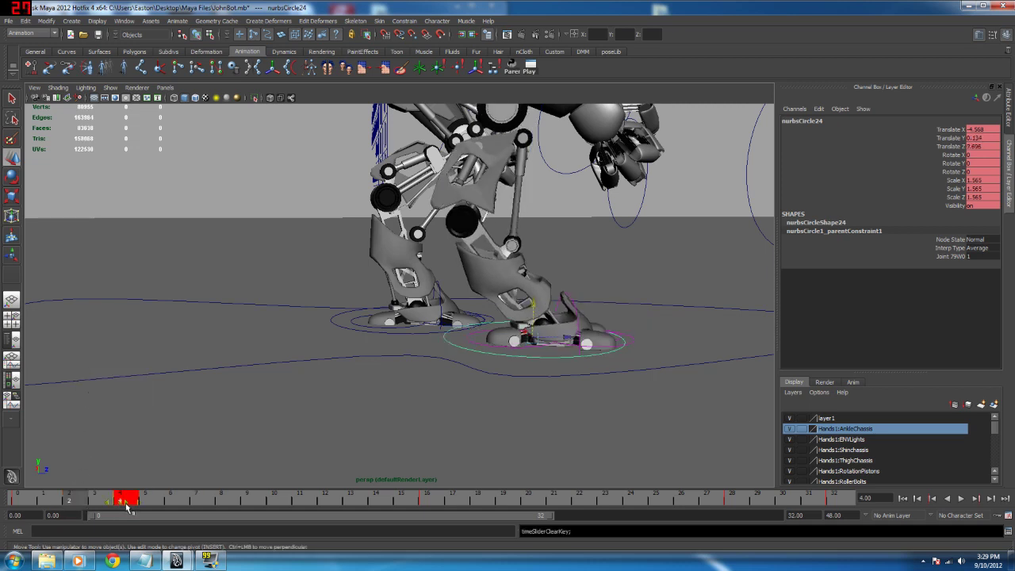
right_click(125, 504)
mouse_move(162, 455)
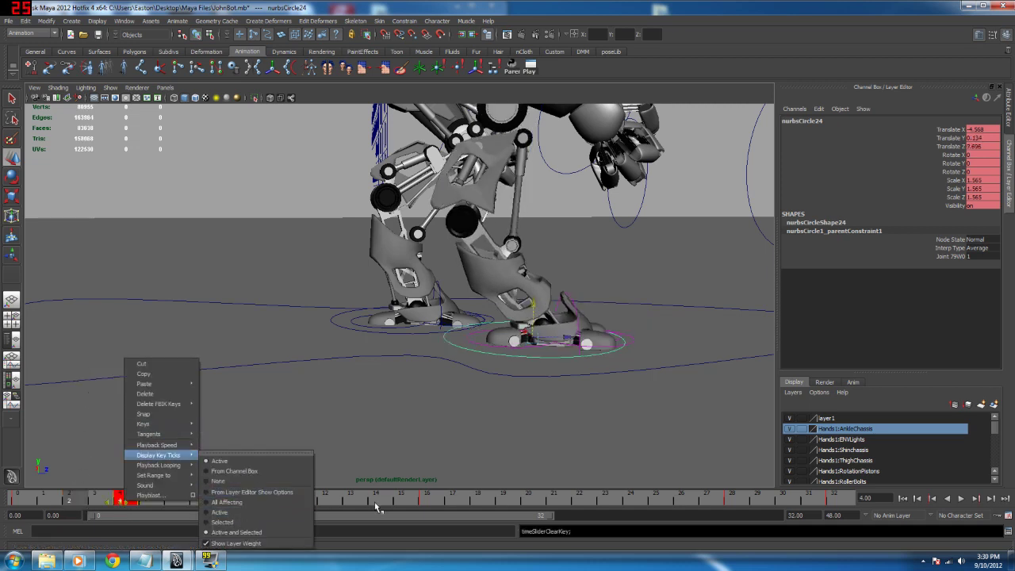
left_click(144, 394)
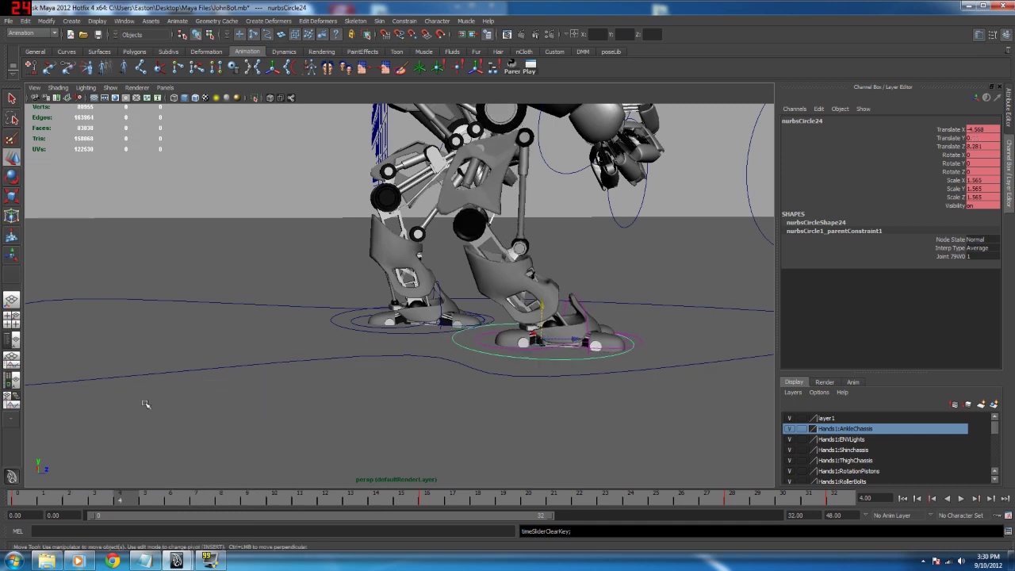
Step: Raise the foot control nurbsCircle24 at frame 5 to Translate Y 0.066 and replay the landing
left_click_drag(102, 497, 48, 538)
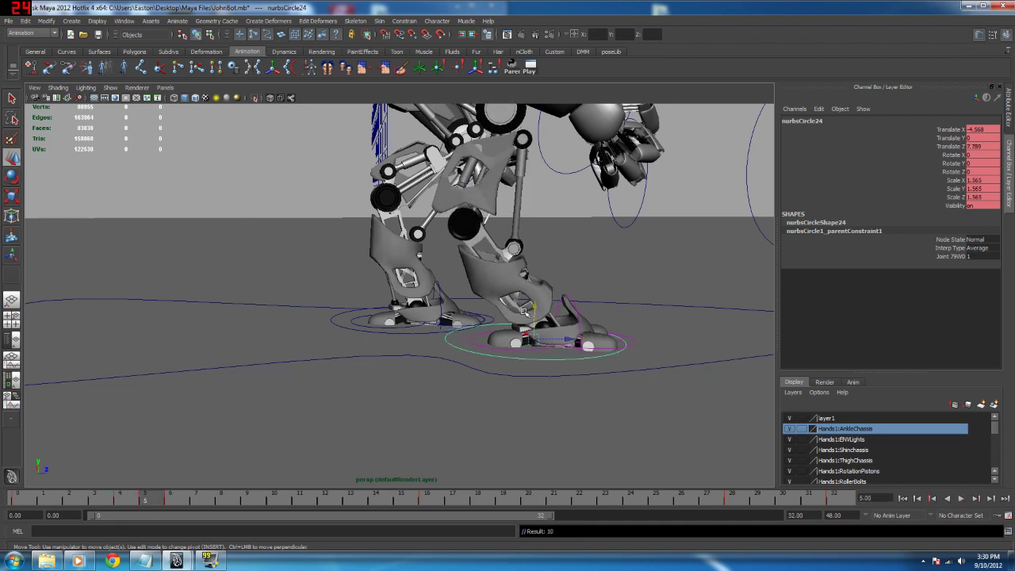
left_click_drag(533, 308, 532, 309)
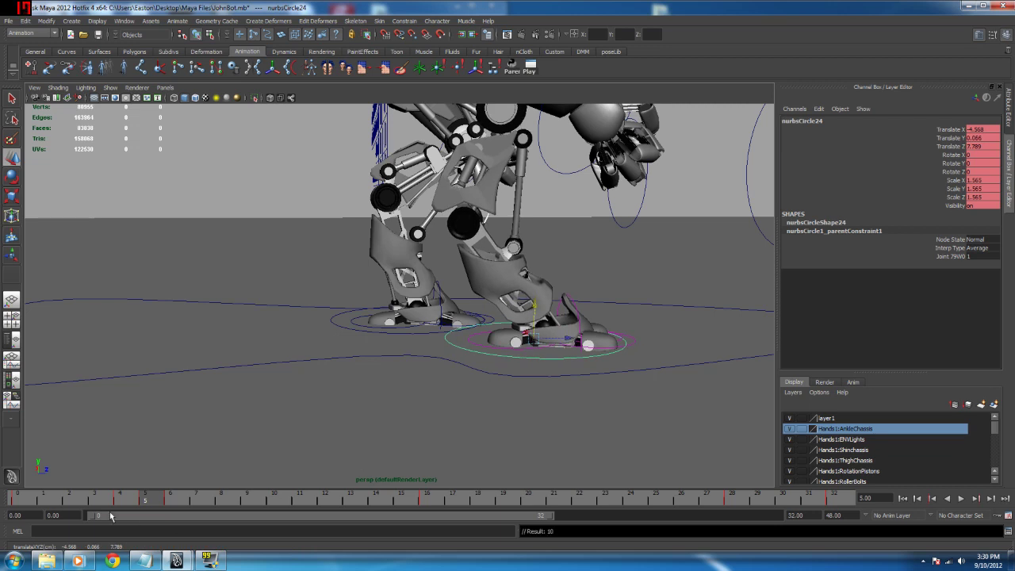
key("alt+v")
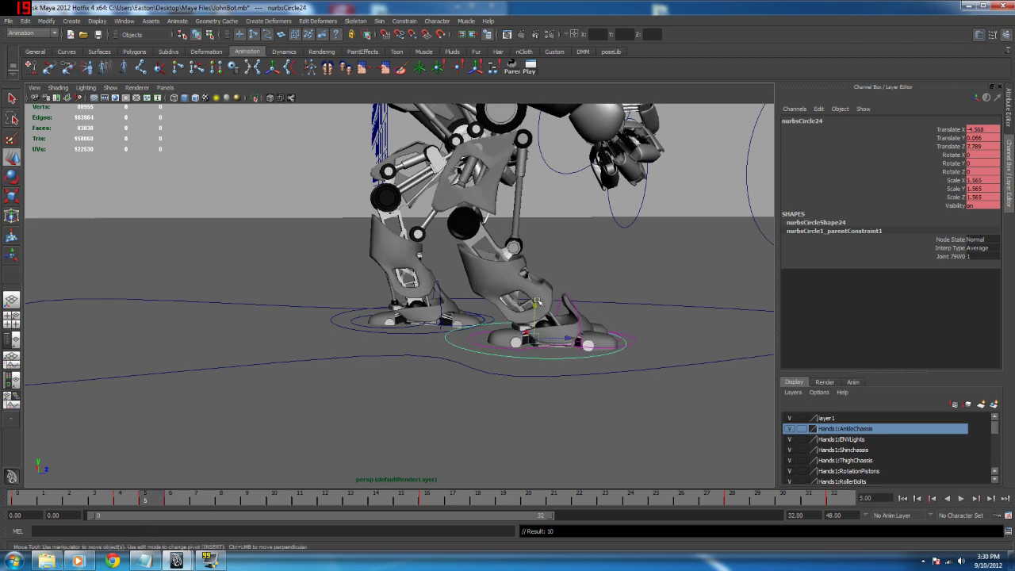
Step: Raise the foot control nurbsCircle24 to Translate Y 0.135 at frame 5 and replay the right foot's landing
left_click_drag(536, 303, 537, 306)
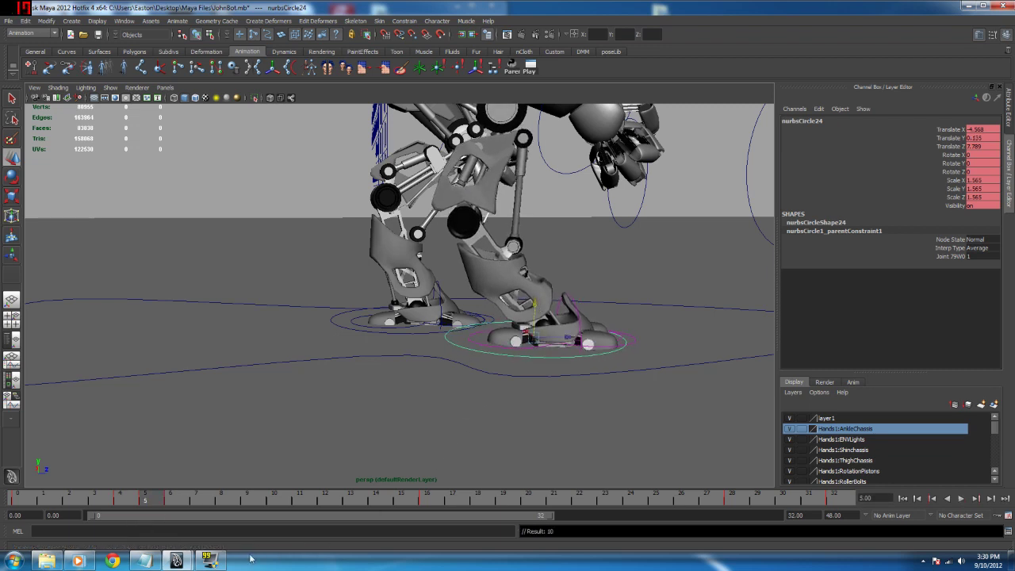
key("alt+v")
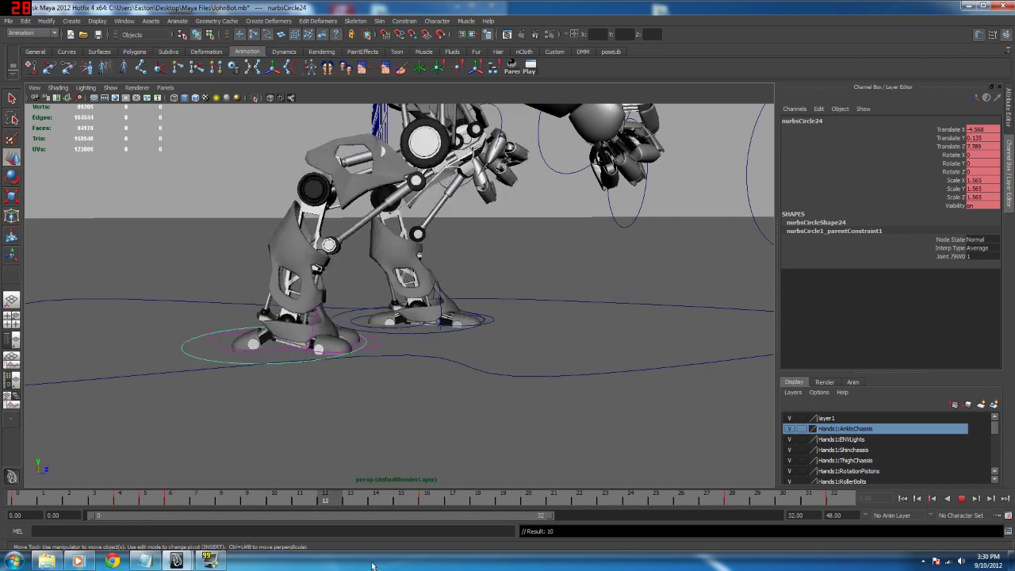
key("alt+v")
left_click(962, 498)
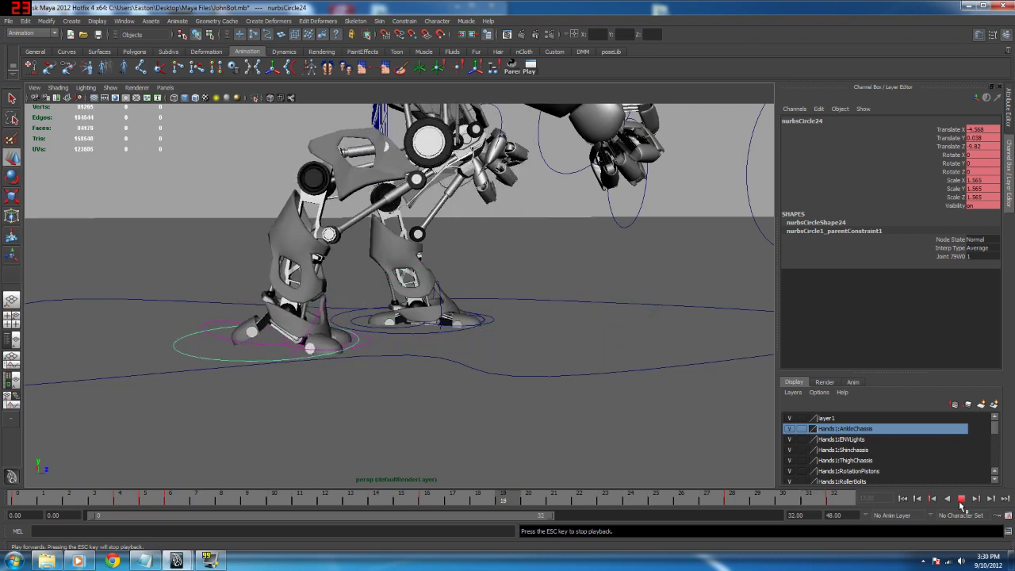
left_click_drag(181, 501, 127, 505, "shift")
left_click(45, 504)
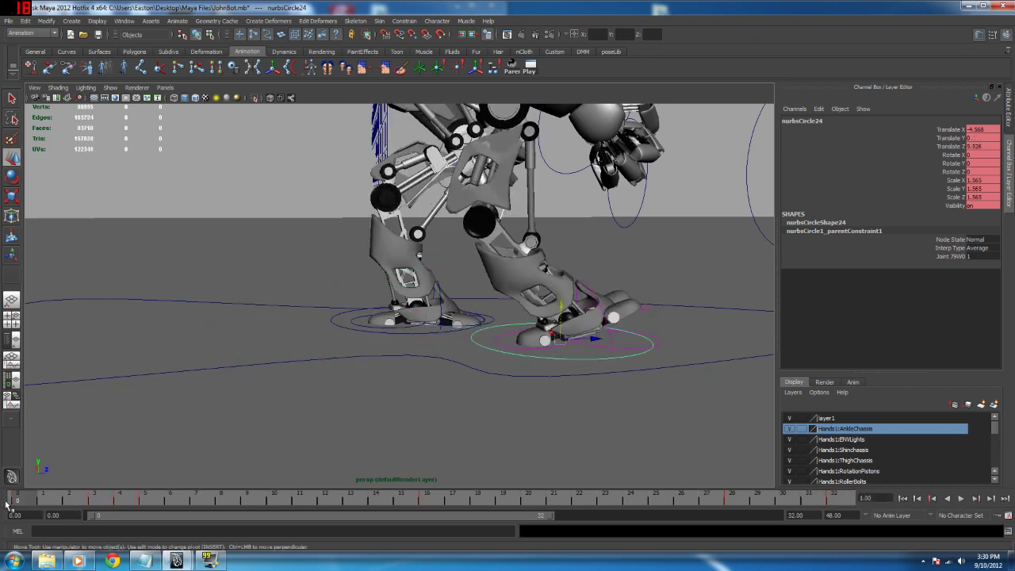
key("alt+v")
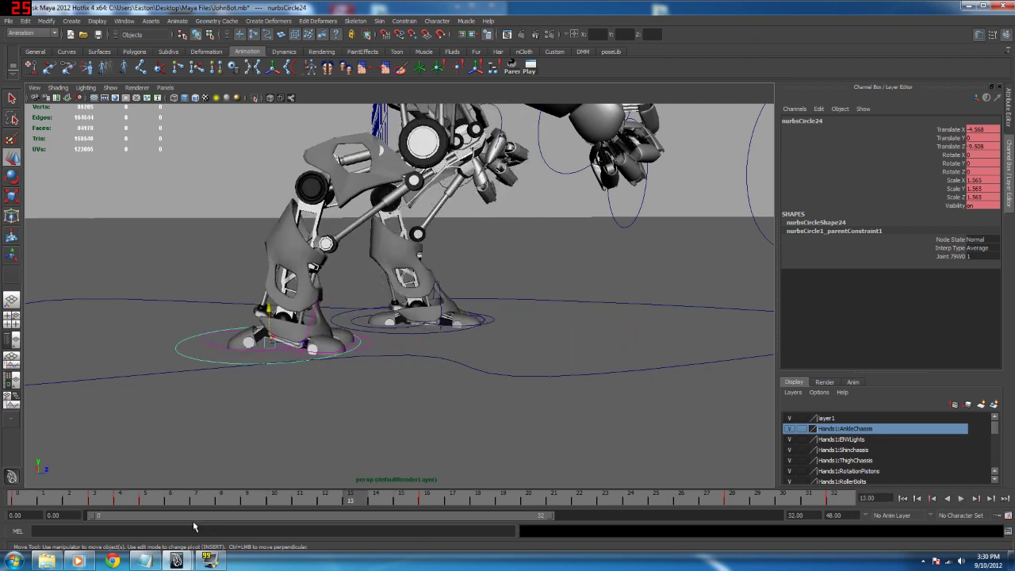
Step: Delete the foot control nurbsCircle24's keys between frames 2 and 6 and replay the walk cycle
left_click_drag(163, 504, 69, 501, "shift")
right_click(120, 503)
mouse_move(139, 435)
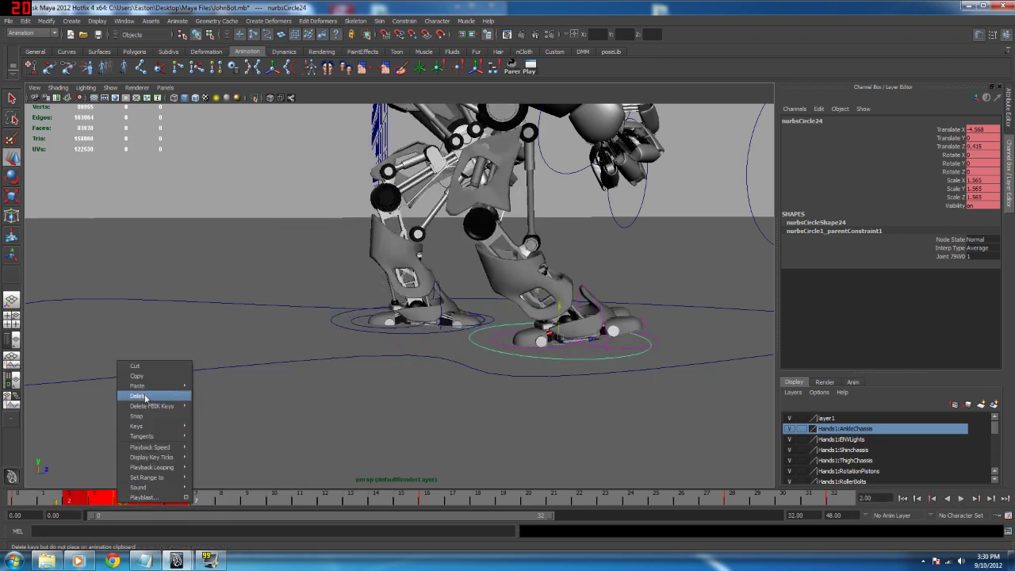
left_click(141, 396)
key("alt+v")
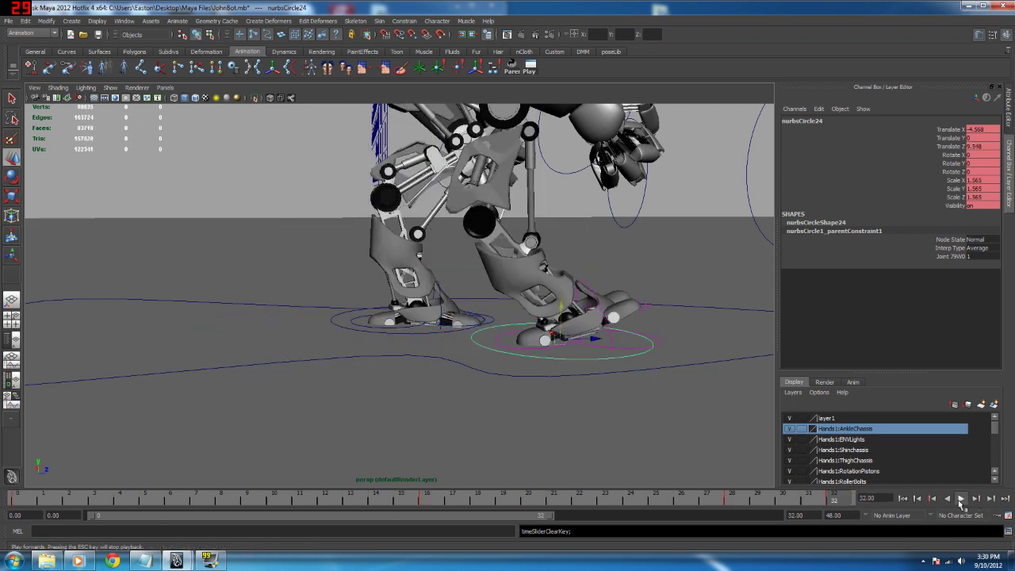
left_click(960, 500)
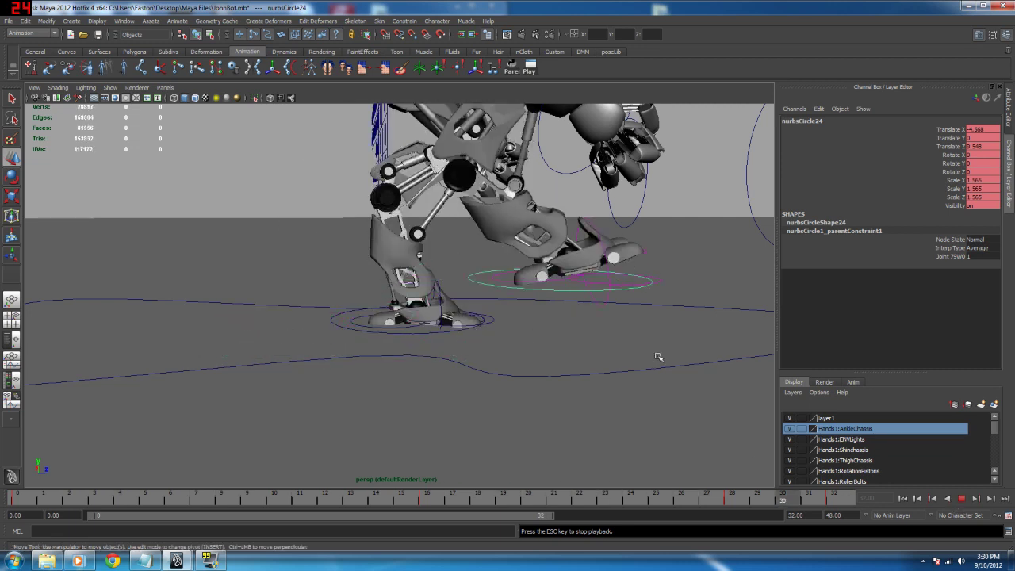
key("Escape")
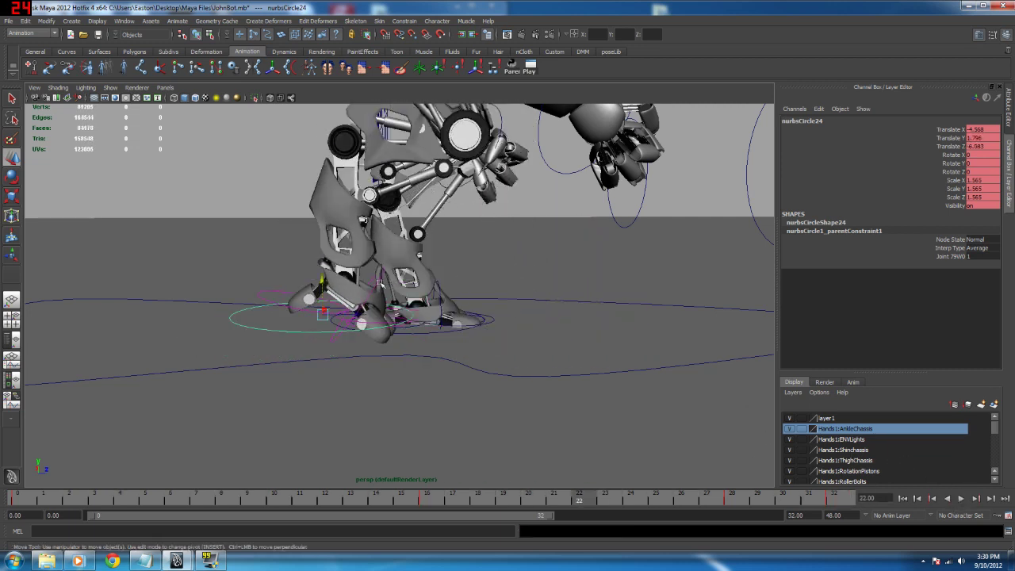
Step: Raise the right foot's control nurbsCircle26 to Translate Y 2.221 at frame 0
left_click(388, 316)
key("alt+v")
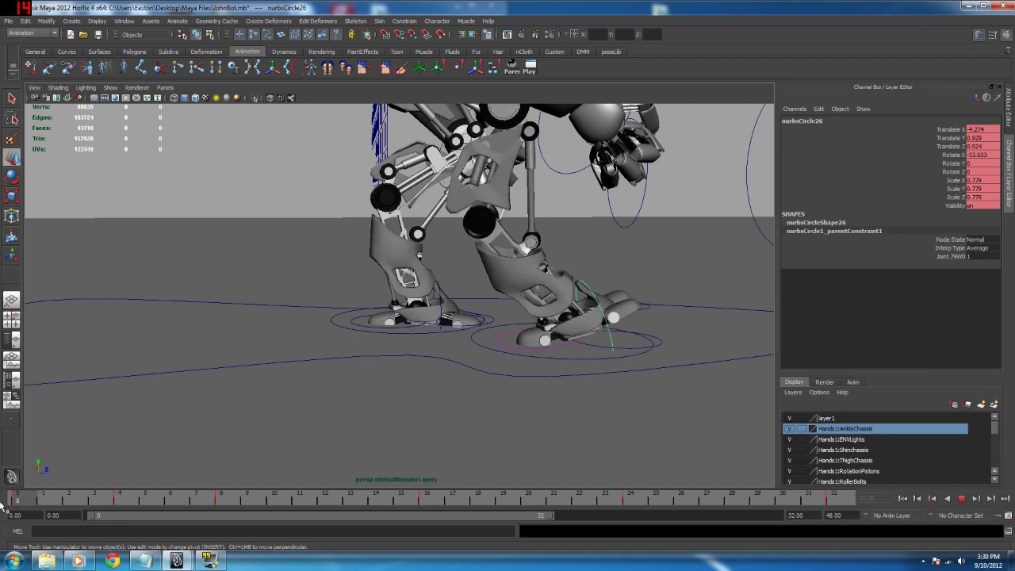
left_click_drag(599, 295, 594, 281)
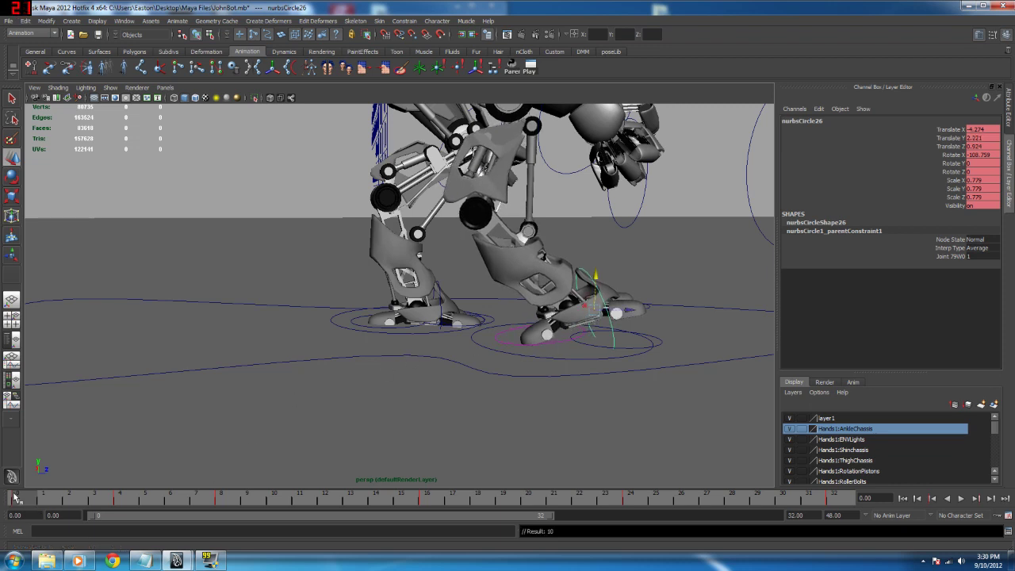
Step: Lower nurbsCircle26 to Translate Y 0.103 at frame 4 and slightly at frame 8, replaying the landing
left_click_drag(36, 501, 119, 501)
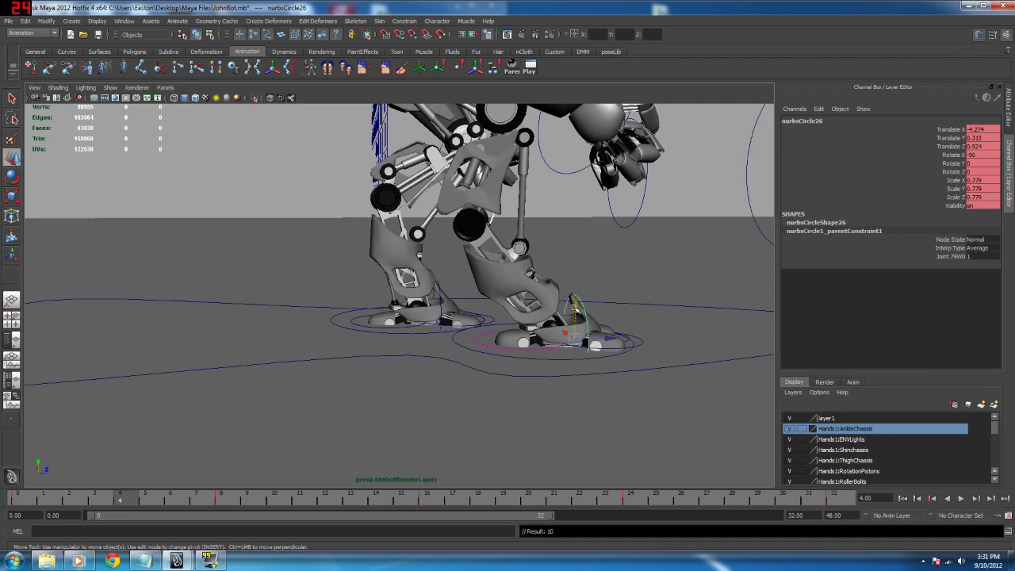
left_click_drag(574, 307, 574, 311)
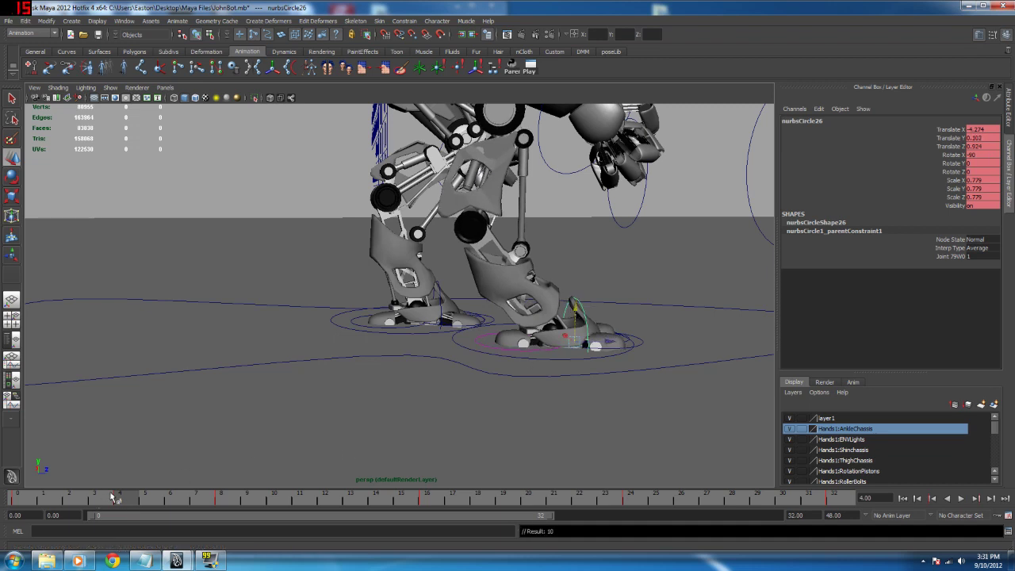
key("alt+v")
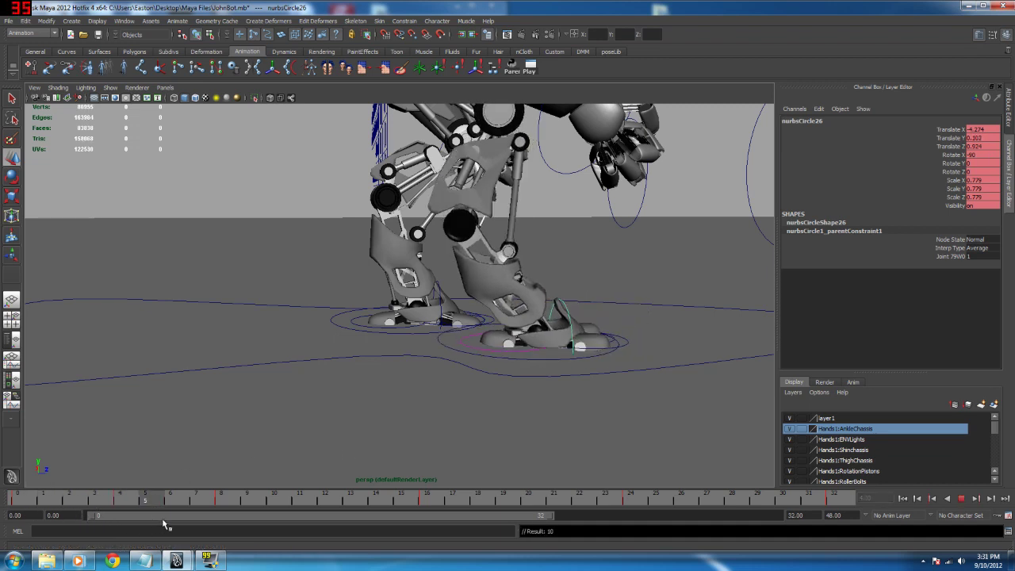
key("alt+v")
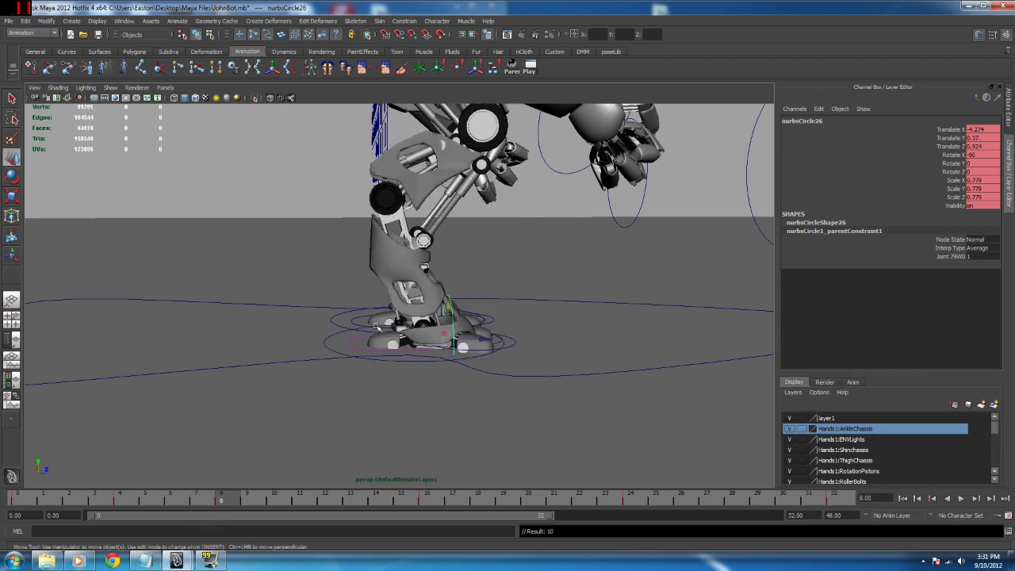
left_click_drag(450, 309, 449, 310)
key("alt+v")
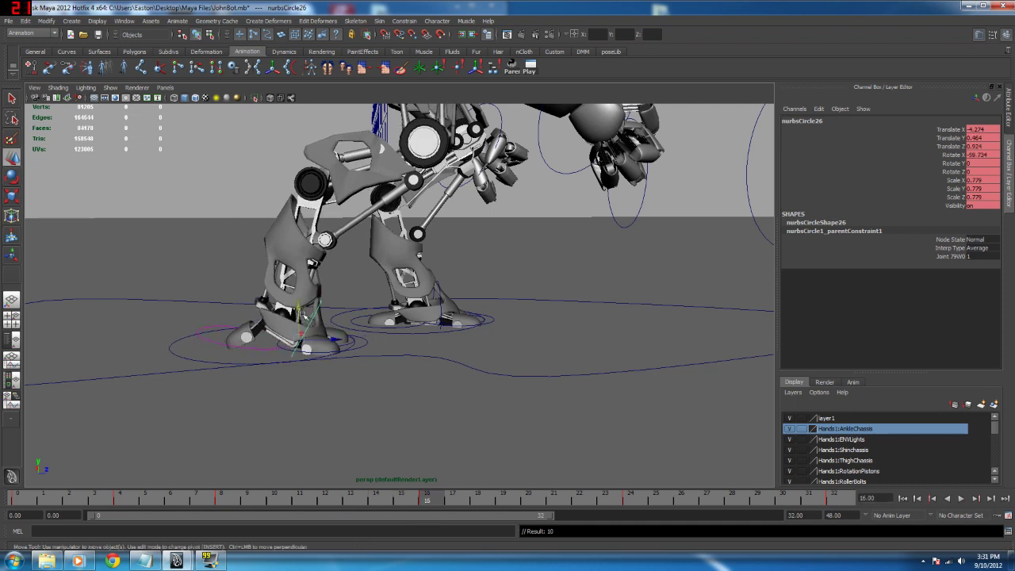
Step: Try adjusting nurbsCircle26's height at frame 16 and to Translate Y 0.485 at frame 13, undo the changes and replay
left_click_drag(329, 339, 299, 308)
key("ctrl+z")
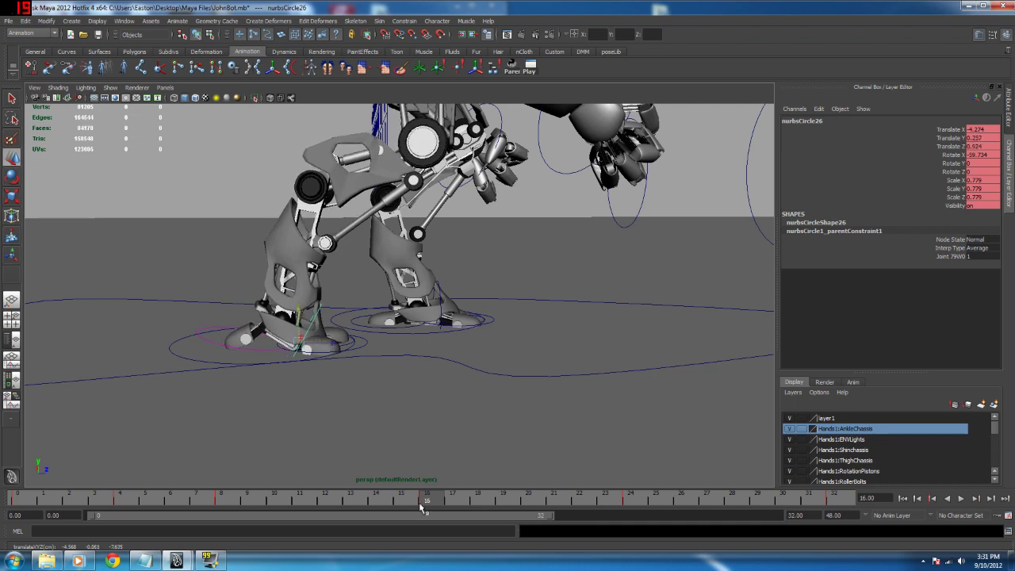
left_click(349, 499)
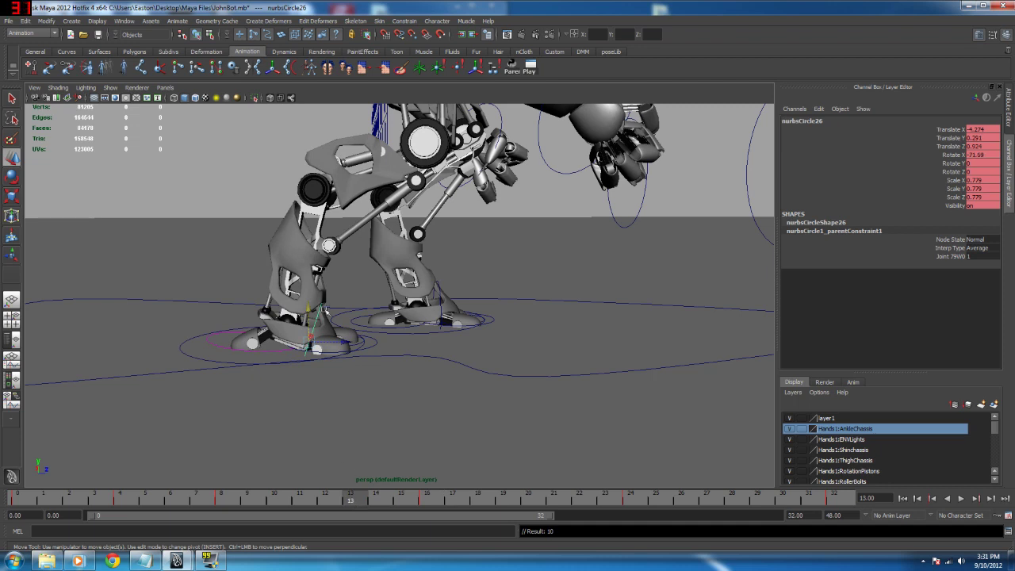
mouse_move(363, 501)
left_mouse_down()
mouse_move(317, 500)
mouse_move(311, 511)
mouse_move(399, 525)
mouse_move(487, 515)
mouse_move(344, 507)
left_mouse_up()
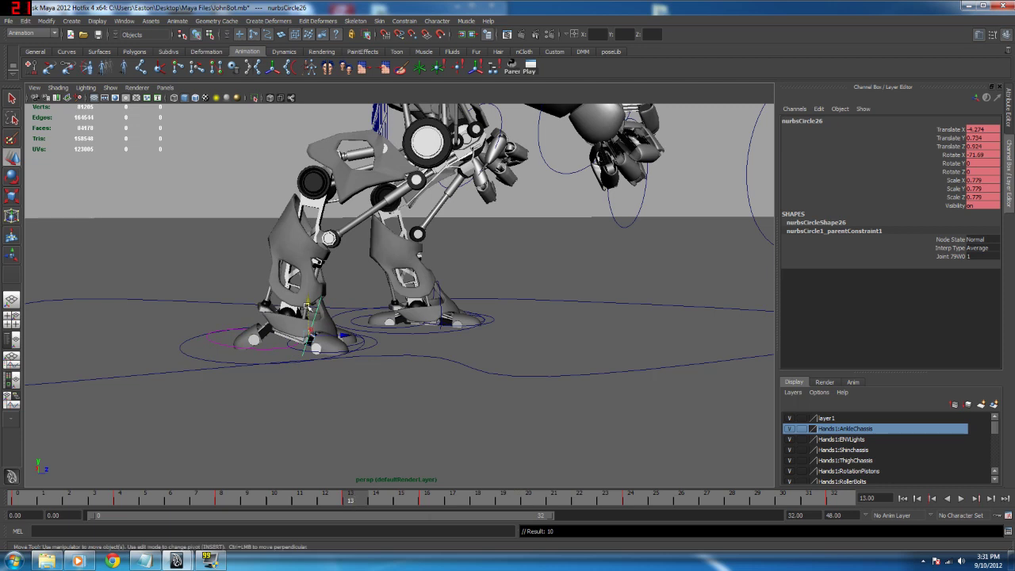
left_click_drag(308, 307, 307, 308)
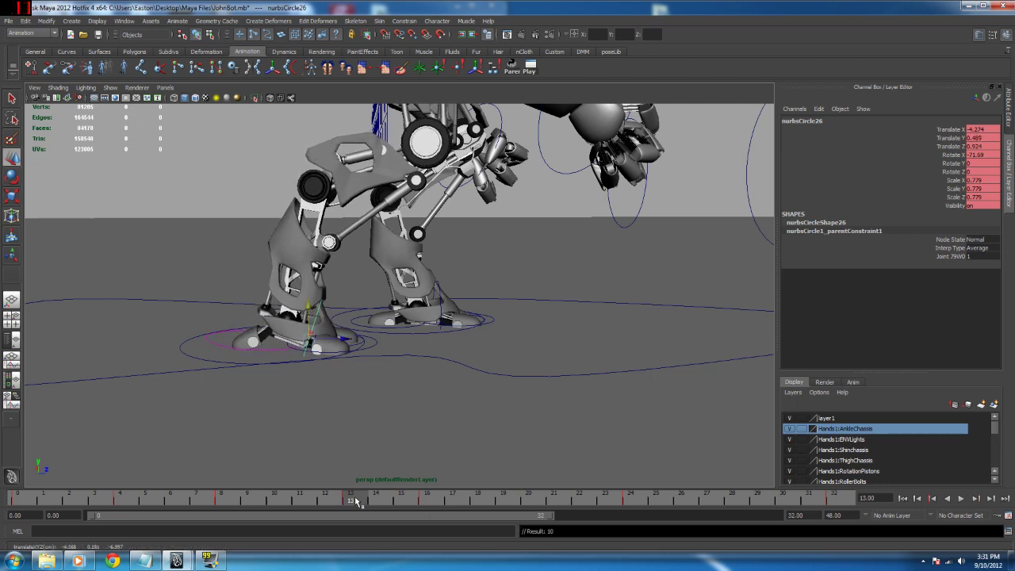
key("alt+v")
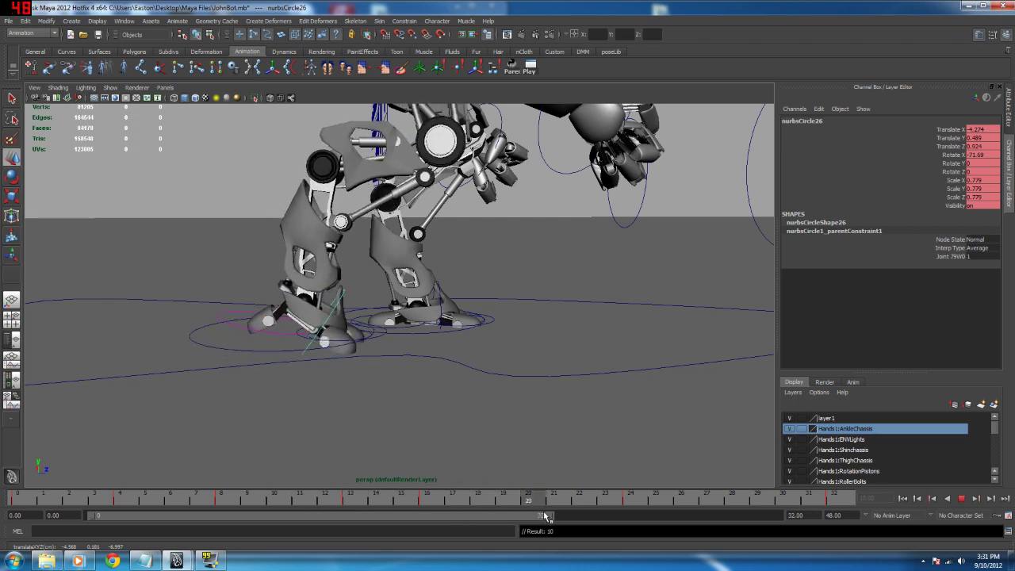
key("alt+v")
key("ctrl+z")
key("ctrl+z")
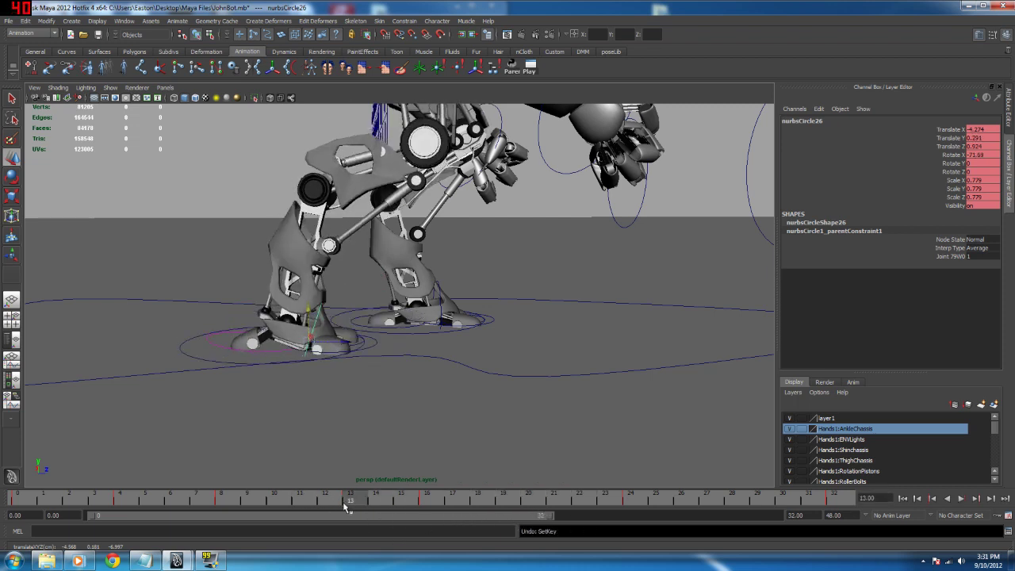
key("alt+v")
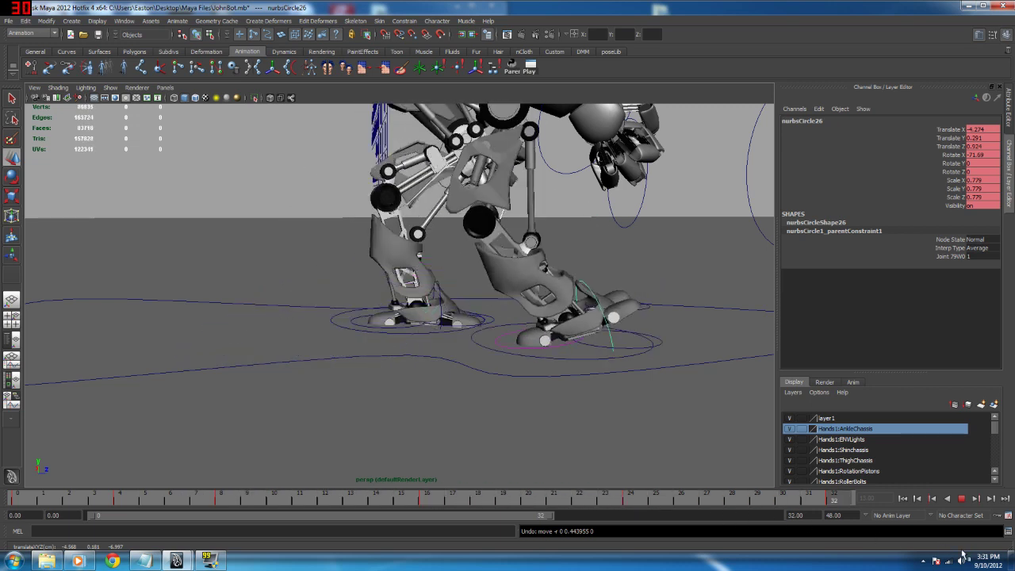
Step: Copy nurbsCircle26's frame 0 pose to frame 32 so the cycle's ends match, and replay the walk
left_click(24, 500)
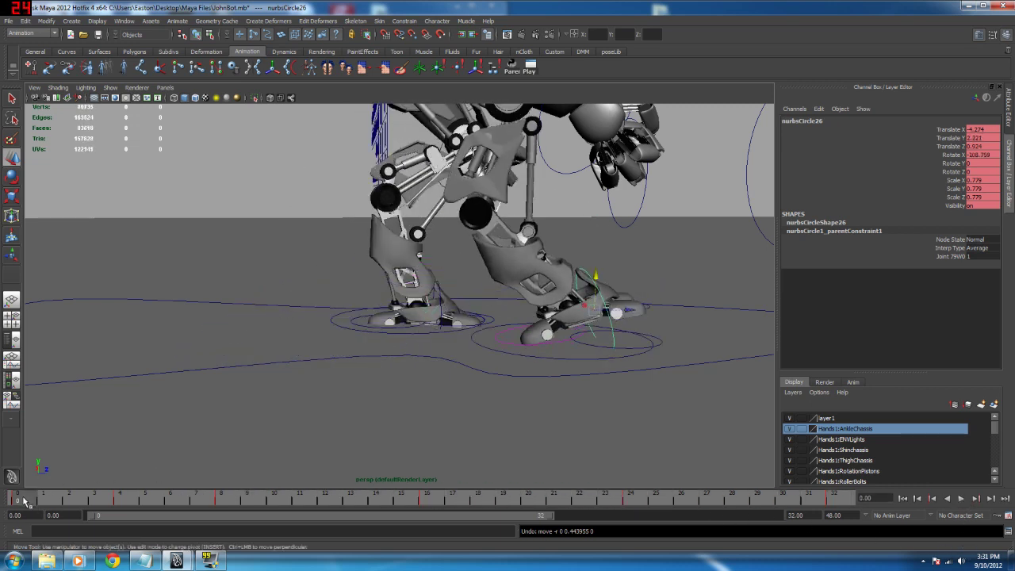
left_click(843, 502)
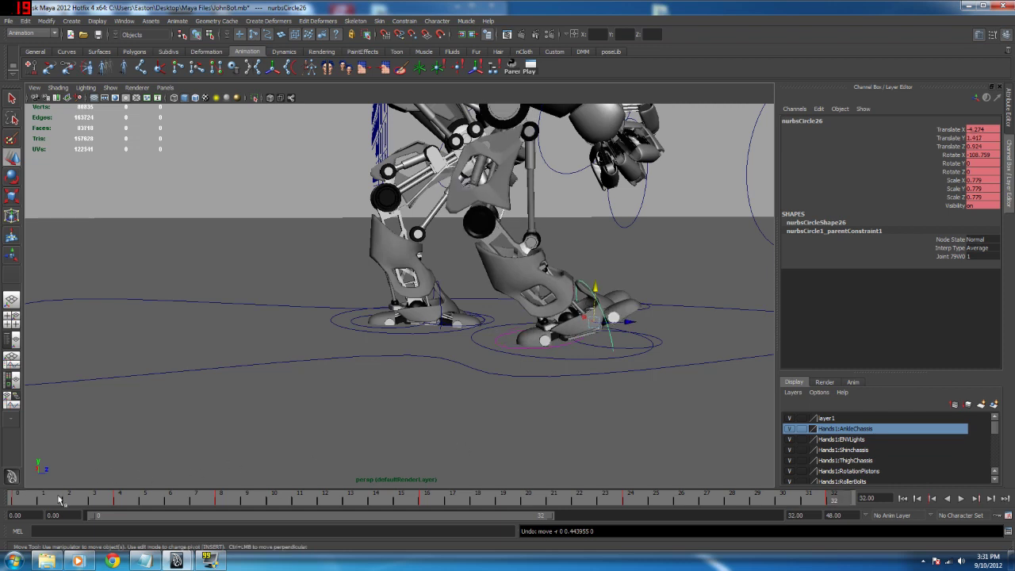
left_click(22, 501)
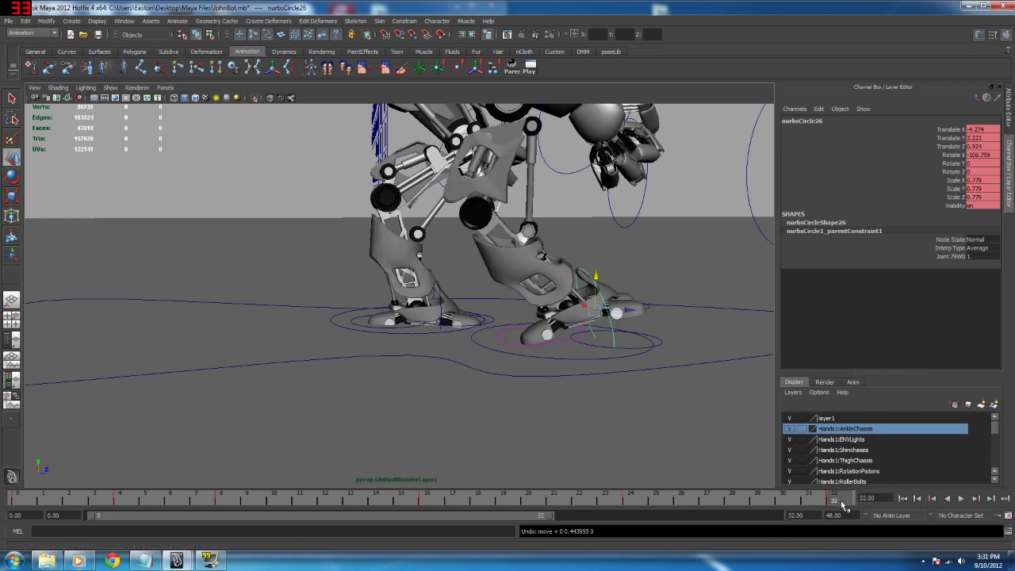
left_click(963, 499)
left_click_drag(22, 498, 1, 516)
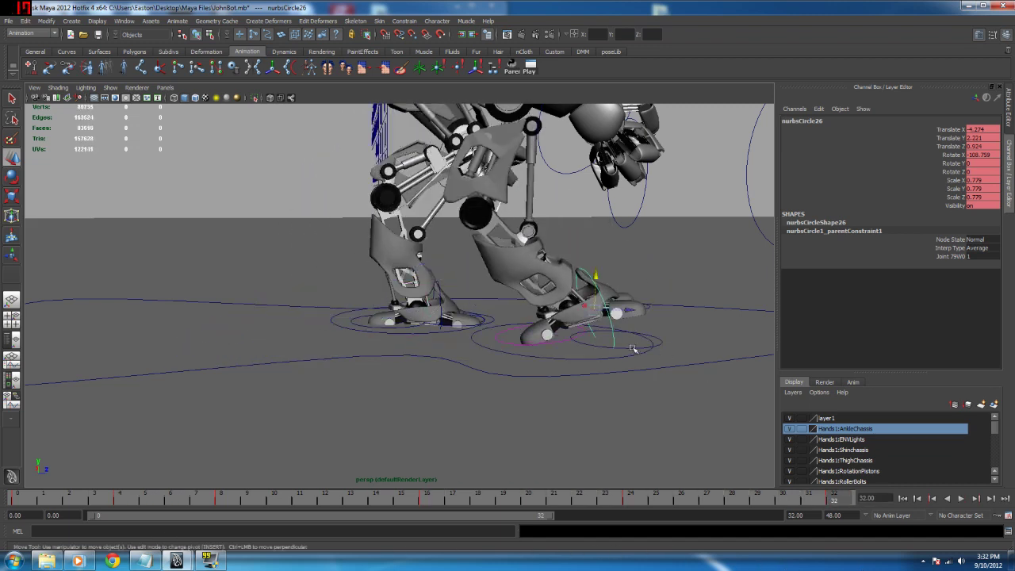
Step: Key the right toe control nurbsCircle23 with Translate Y 3.32 at frame 32 and copy that pose to the cycle's start
left_click(653, 307)
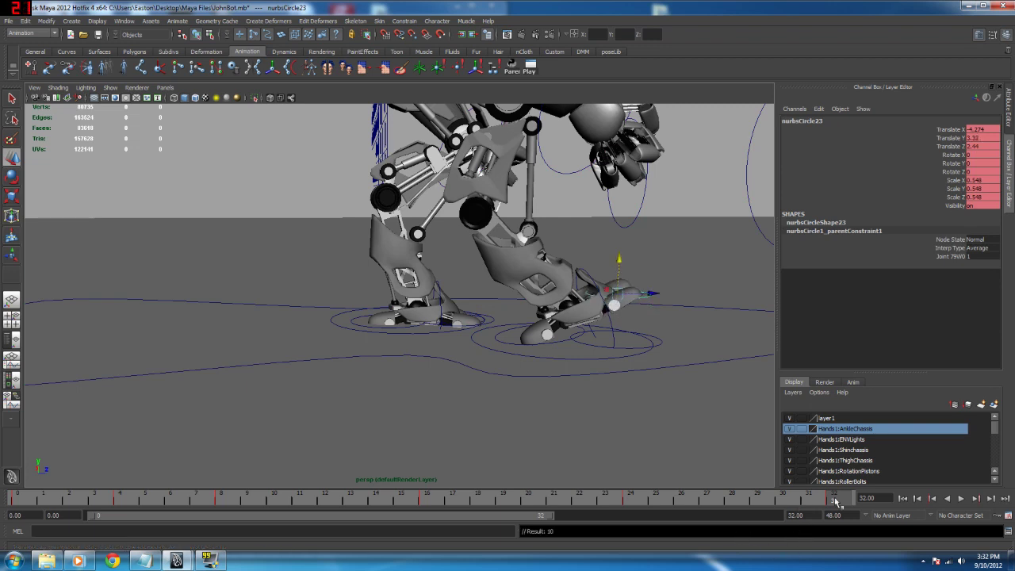
middle_click_drag(836, 502, 49, 479)
key("alt+v")
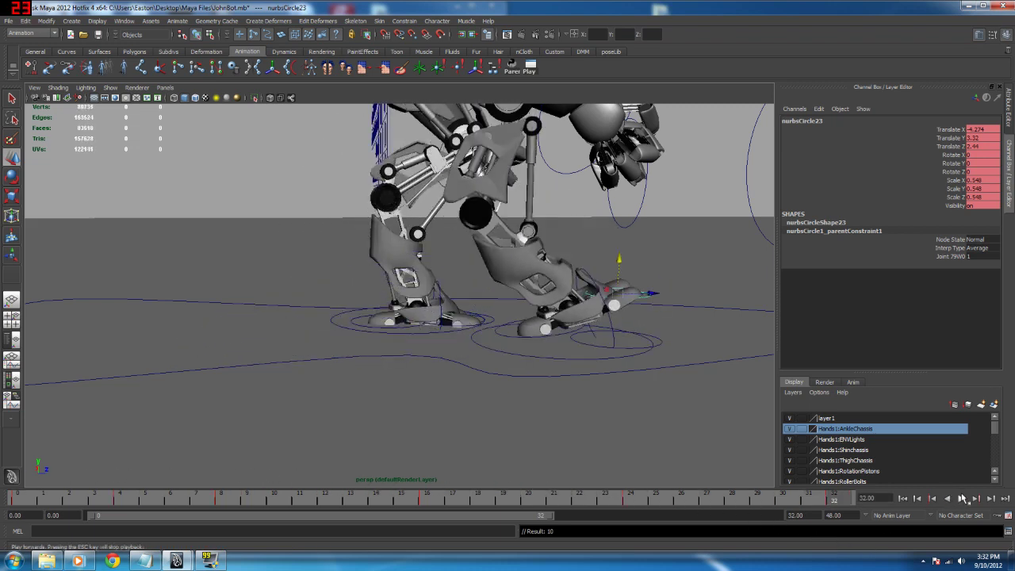
Step: Change the playback speed option and review the walk cycle from the start with the robot's legs and arms in view
left_click(962, 498)
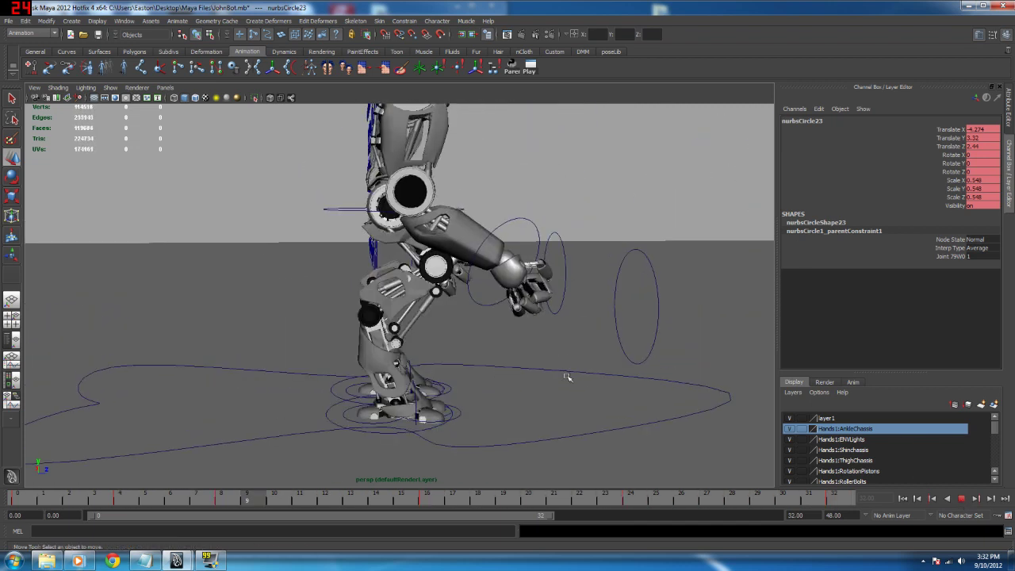
left_click_drag(567, 376, 498, 333, "alt")
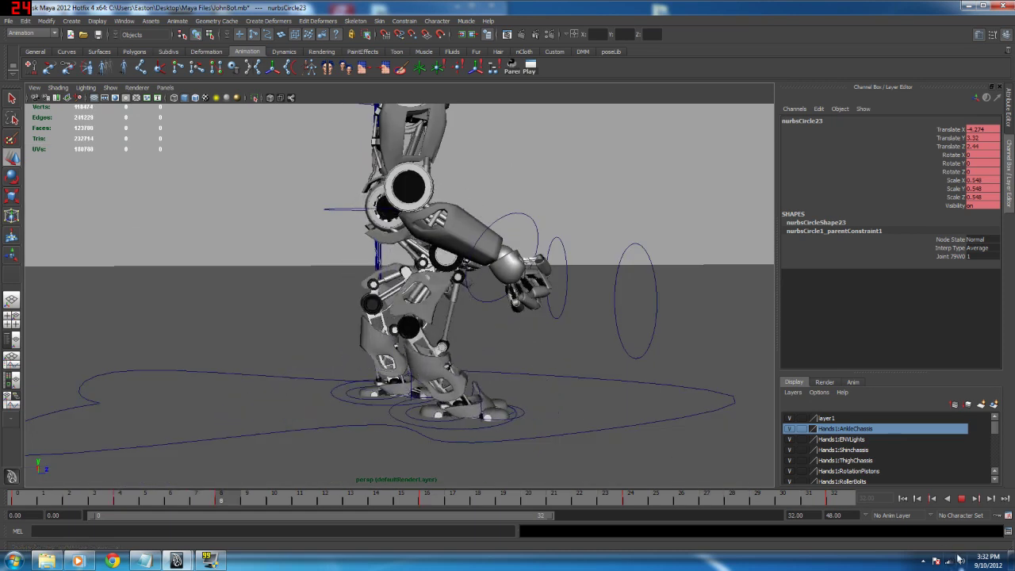
left_click(962, 499)
left_click(721, 469)
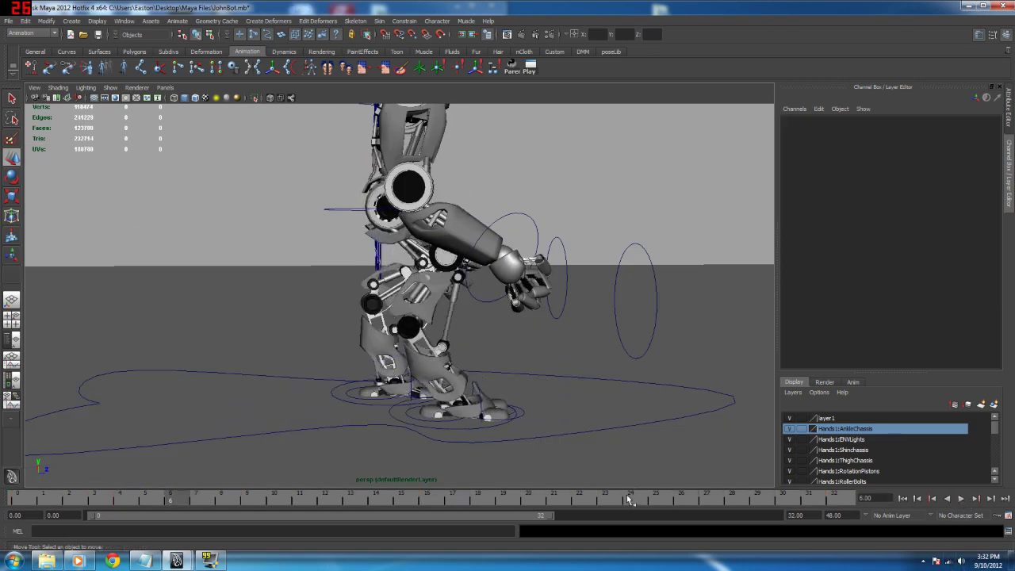
right_click(628, 498)
mouse_move(658, 442)
left_click(743, 453)
left_click(903, 498)
left_click(961, 499)
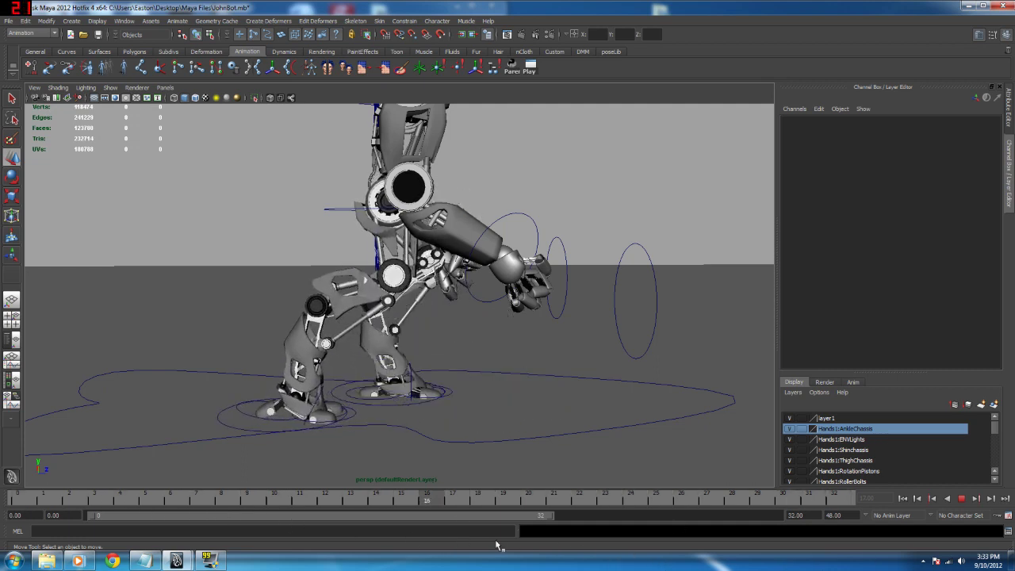
key("Escape")
left_click_drag(607, 207, 460, 387, "alt")
middle_click_drag(460, 388, 505, 380, "alt")
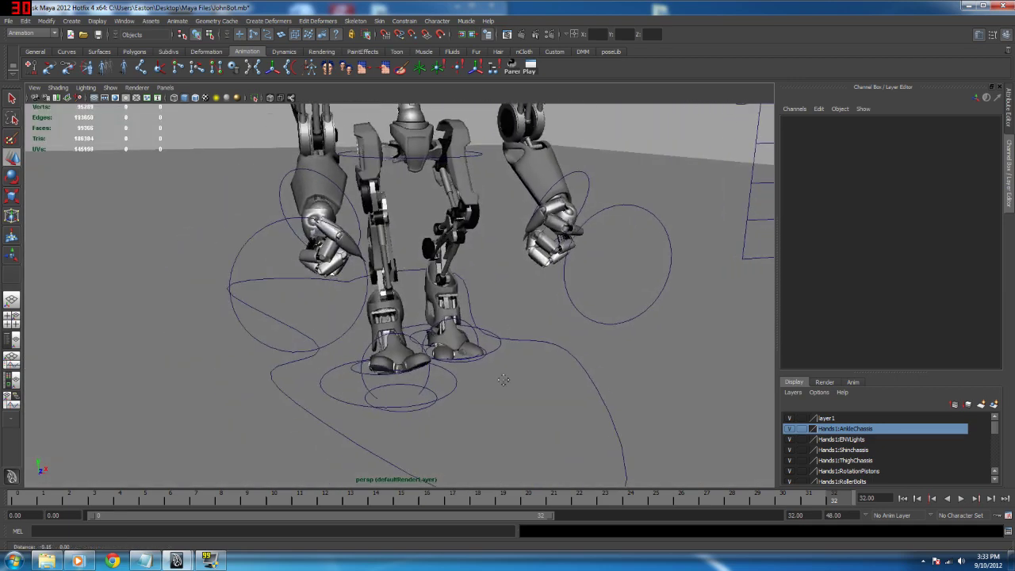
right_click_drag(505, 380, 503, 417, "alt")
left_click_drag(506, 420, 496, 414, "alt")
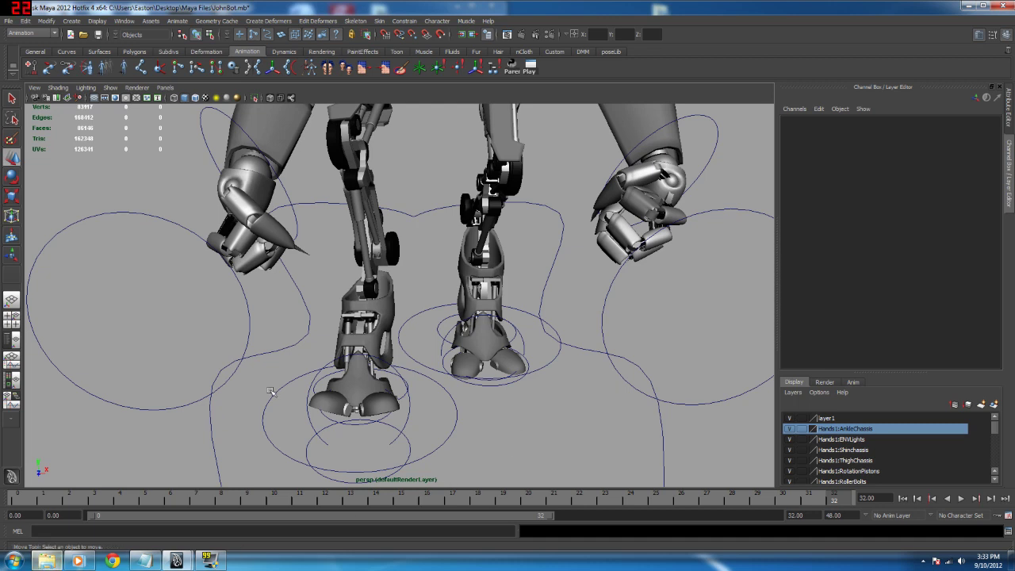
right_click_drag(472, 370, 463, 408, "alt")
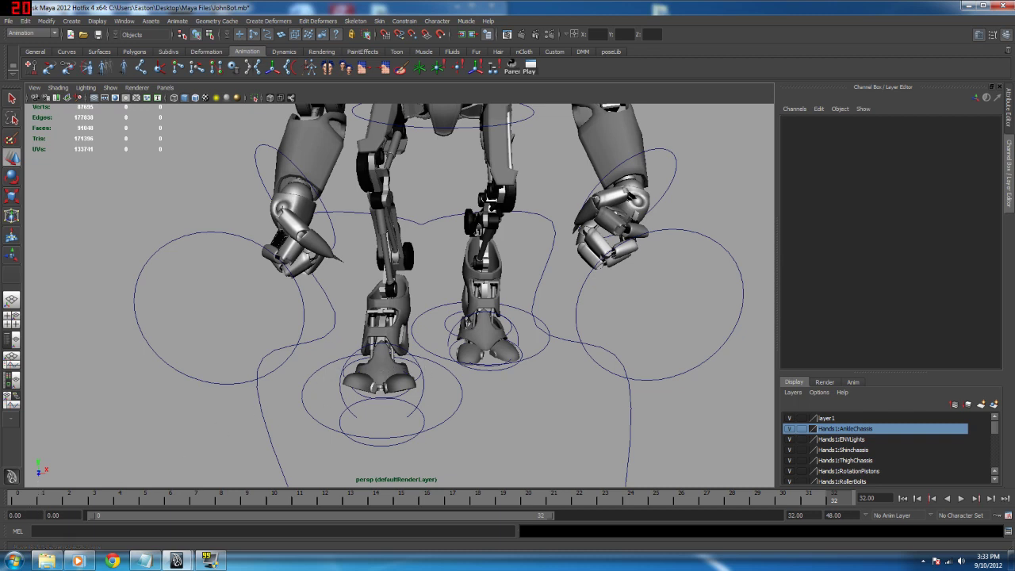
left_click(47, 561)
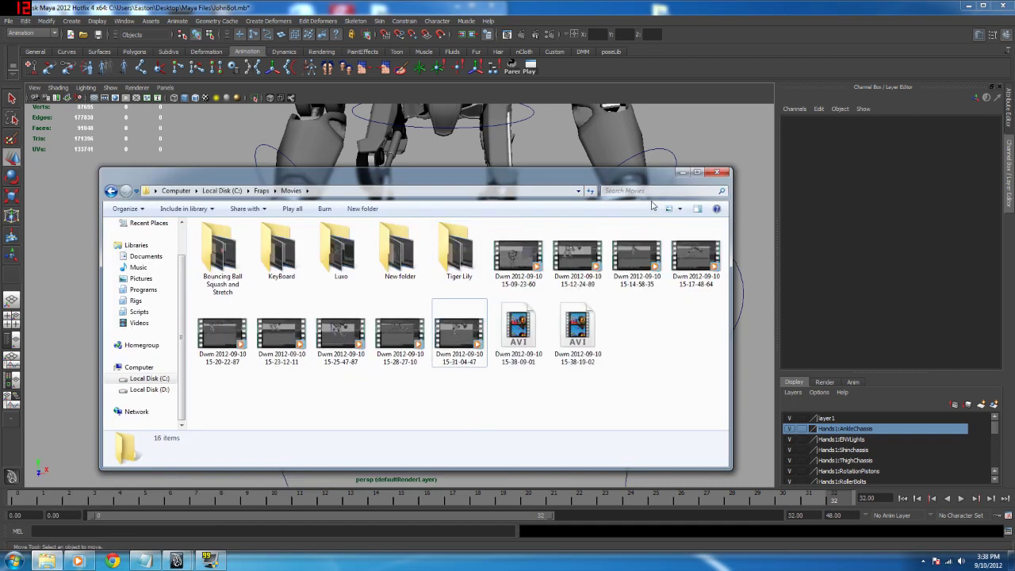
left_click(682, 173)
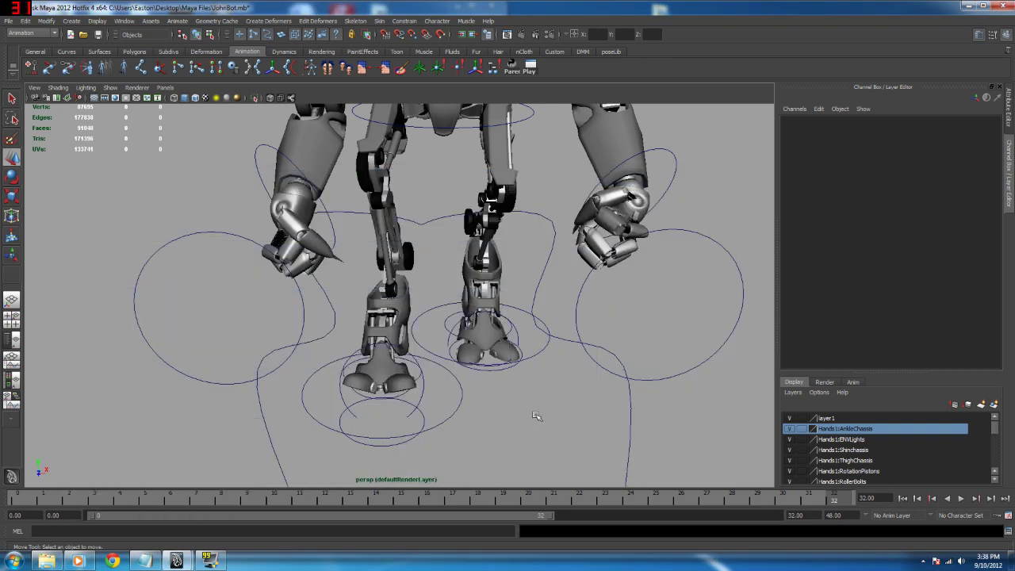
Step: Play the walk cycle from frame 0 and review the leg motion from the side and the front
left_click(903, 498)
left_click(961, 501)
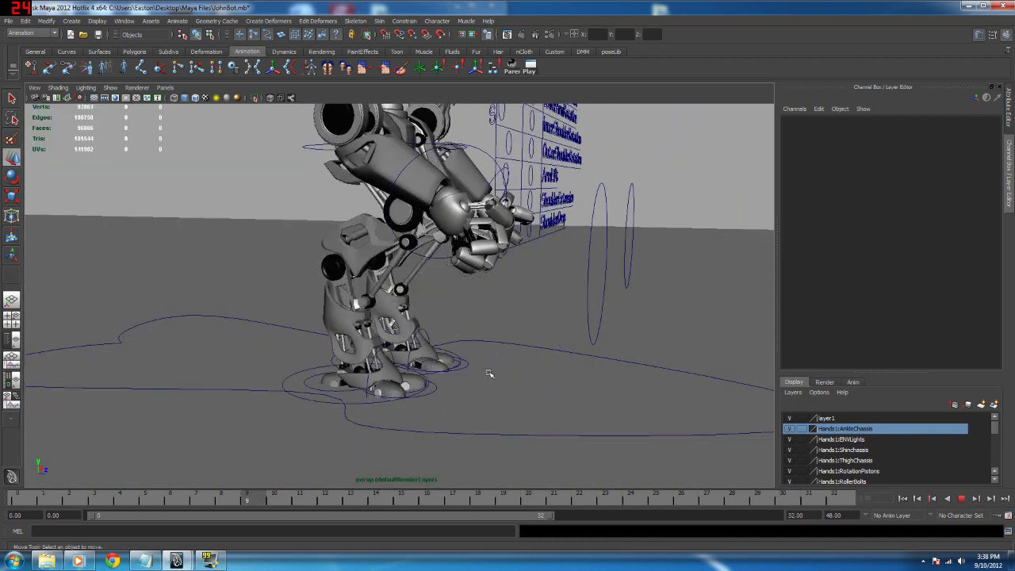
left_click_drag(605, 378, 443, 390, "alt")
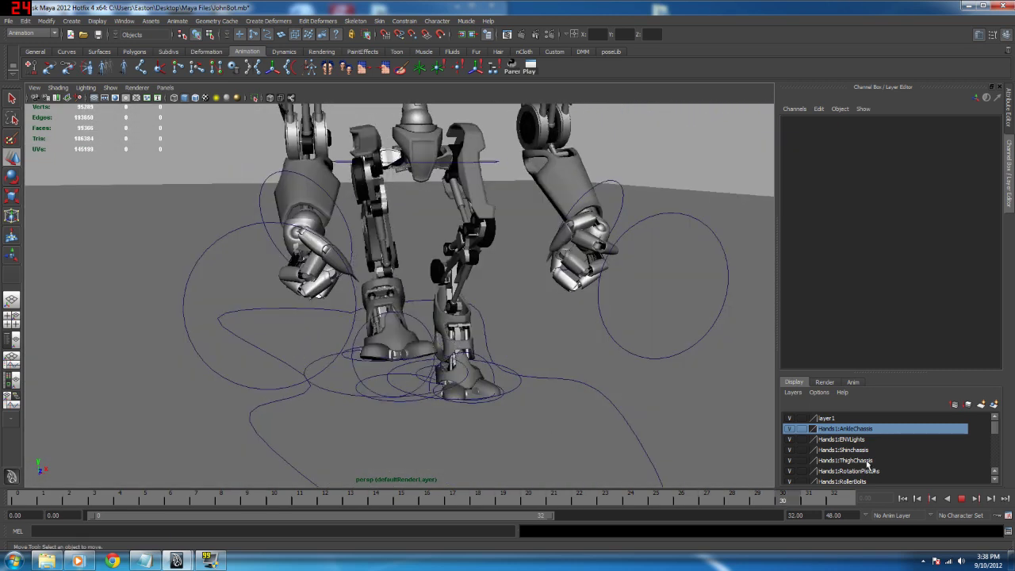
left_click(960, 498)
Step: Try widening the stance at frame 22 by moving nurbsCircle24 to Translate X -8.426 and nurbsCircle20 to about 6.279, and undo both moves
left_click(407, 351)
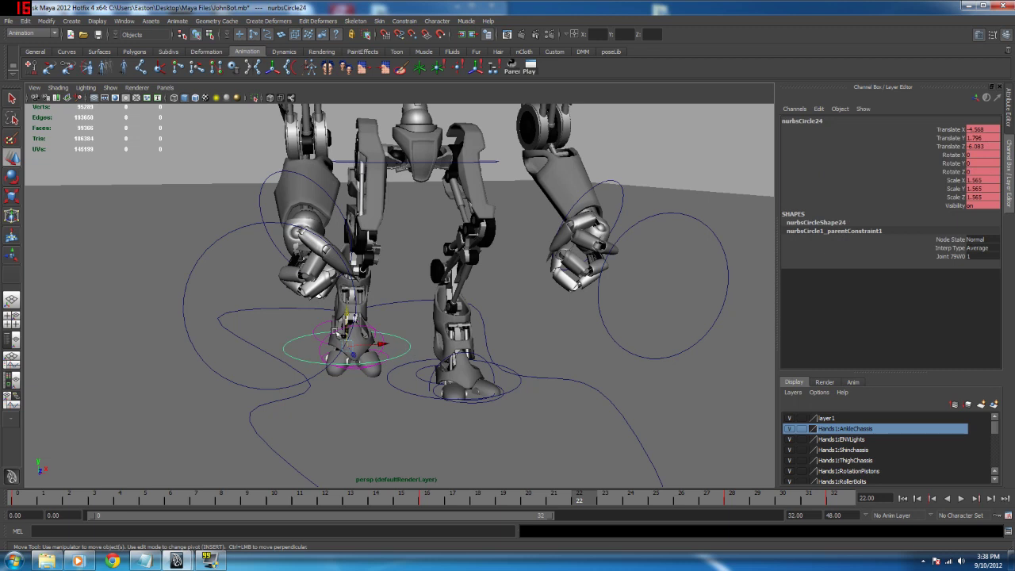
left_click_drag(385, 362, 432, 387, "alt")
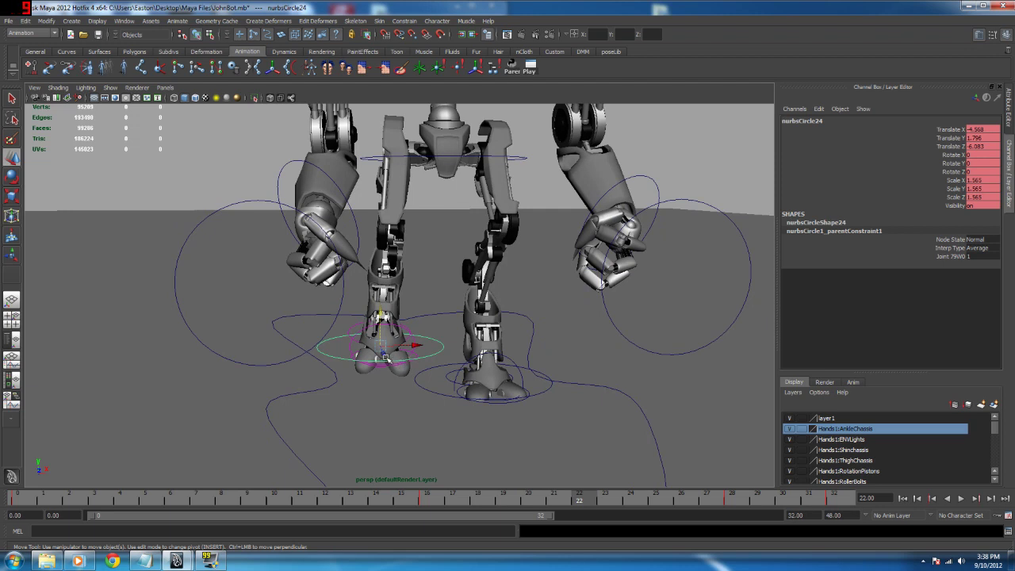
left_click_drag(382, 357, 358, 356, "alt")
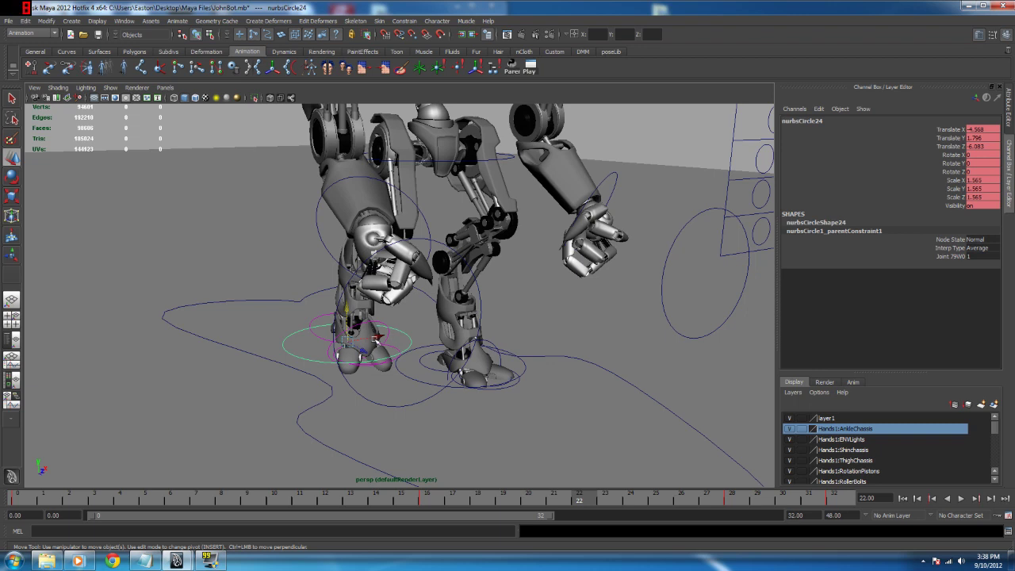
left_click_drag(393, 337, 381, 345, "alt")
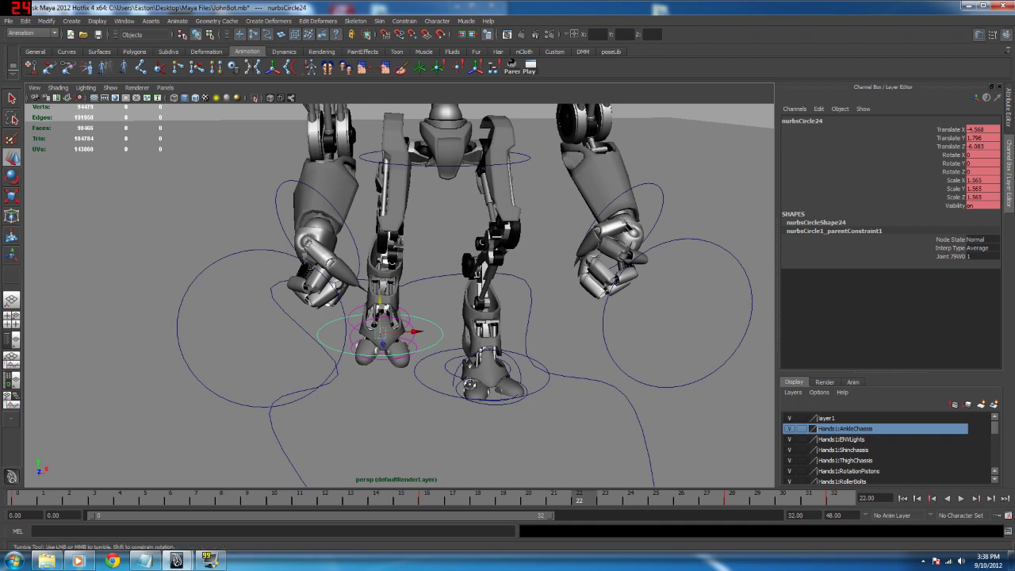
left_click_drag(474, 381, 464, 383, "alt")
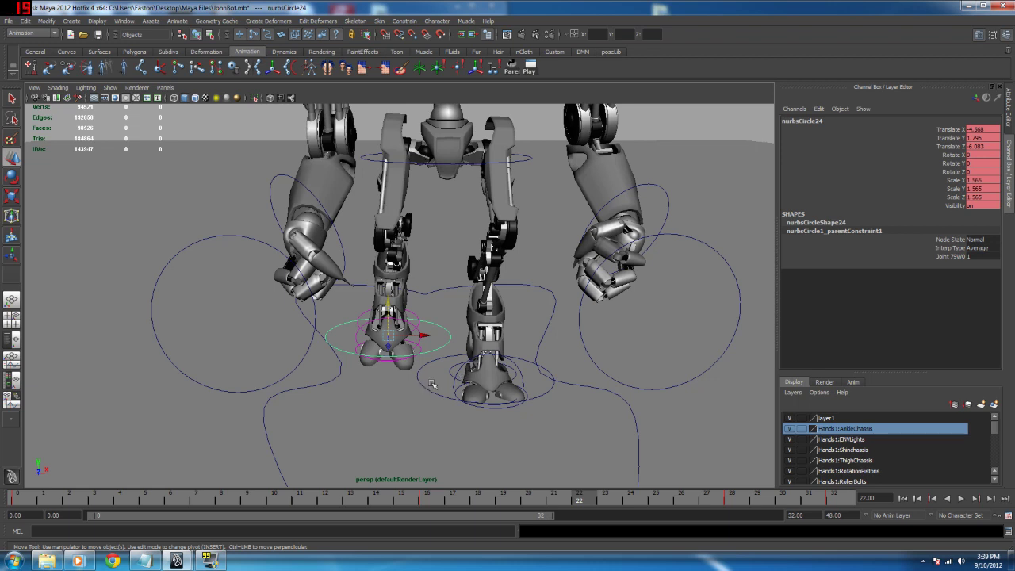
left_click_drag(426, 336, 386, 338)
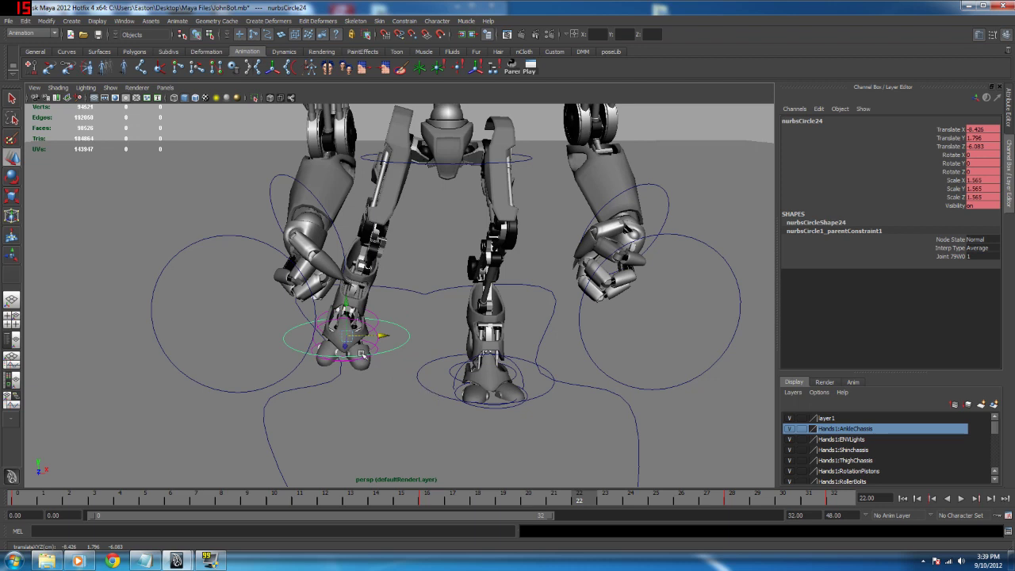
left_click(445, 398)
left_click_drag(514, 378, 430, 471)
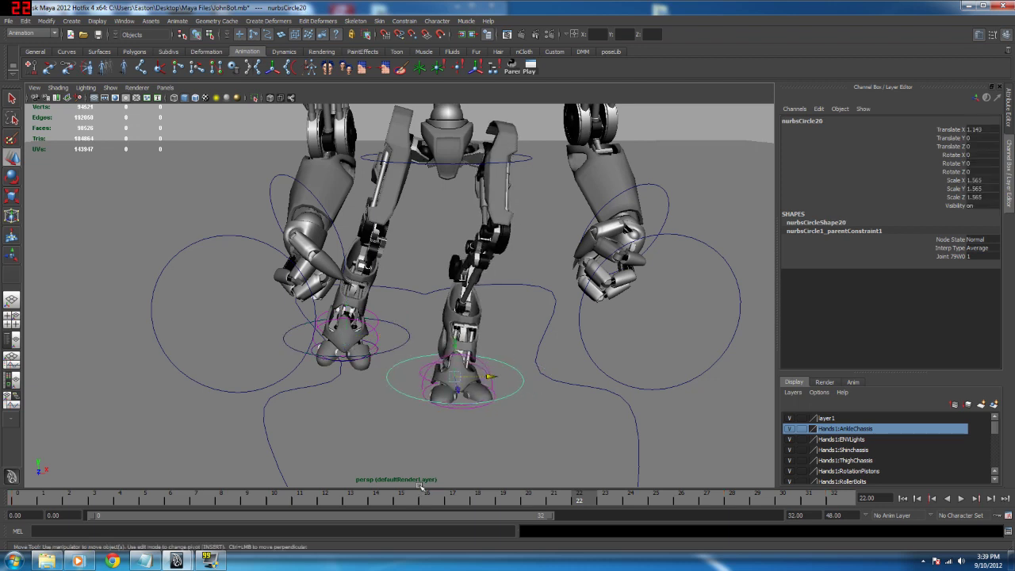
left_click_drag(487, 378, 547, 377)
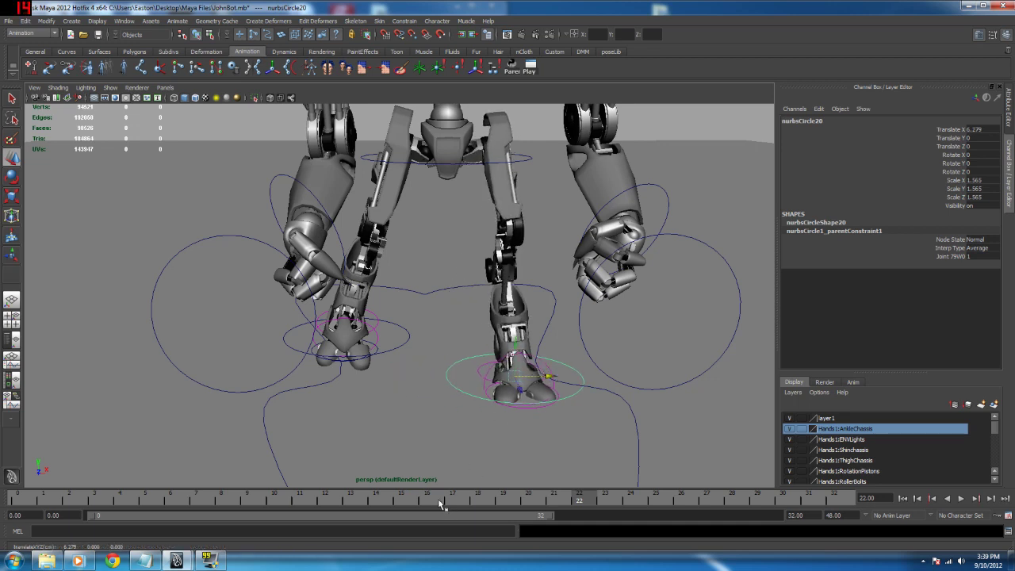
key("ctrl+z")
key("ctrl+z")
key("ctrl+z")
key("ctrl+z")
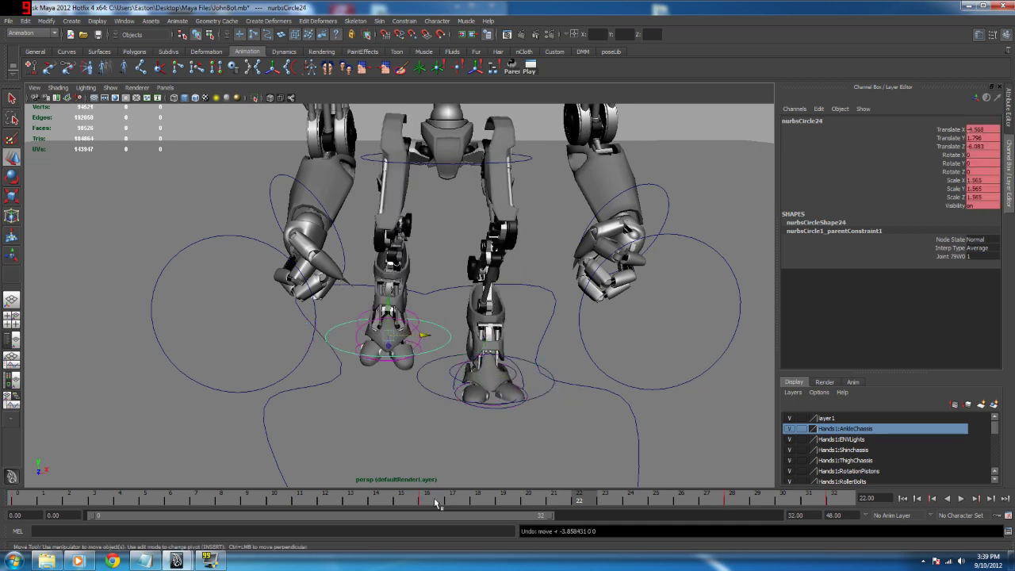
Step: Compare the right foot at frames 32 and 0, show its animation curves, and copy all of nurbsCircle24's keys from frames 0 to 32
left_click_drag(464, 507, 836, 505)
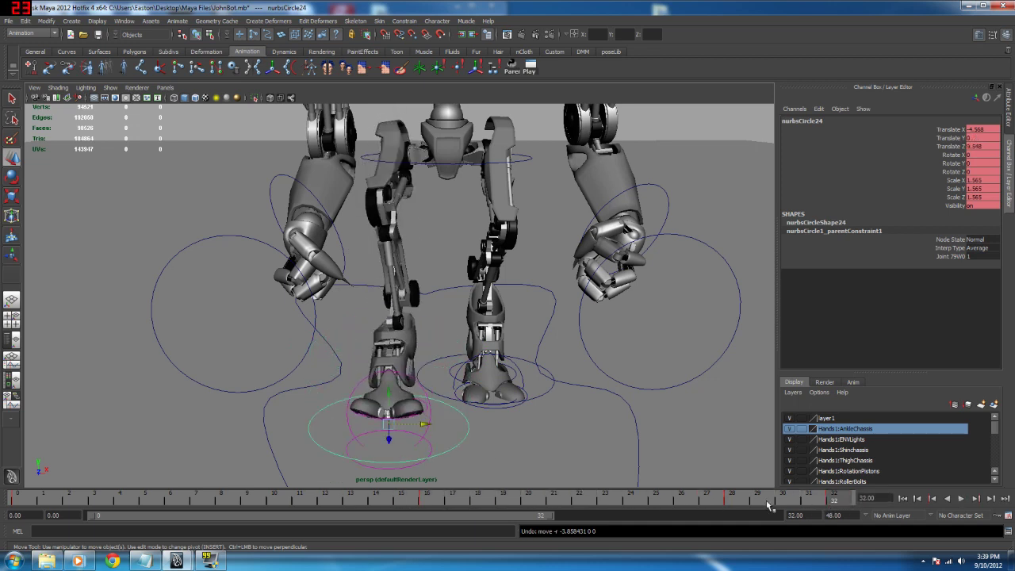
left_click_drag(77, 499, 23, 497)
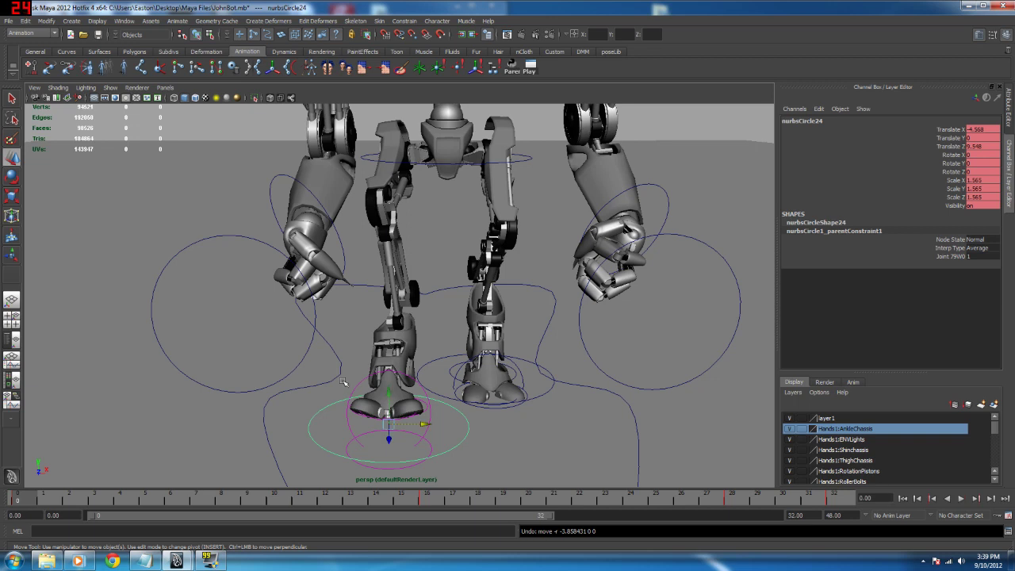
middle_click_drag(328, 382, 333, 341, "alt")
left_click_drag(333, 341, 395, 367, "alt")
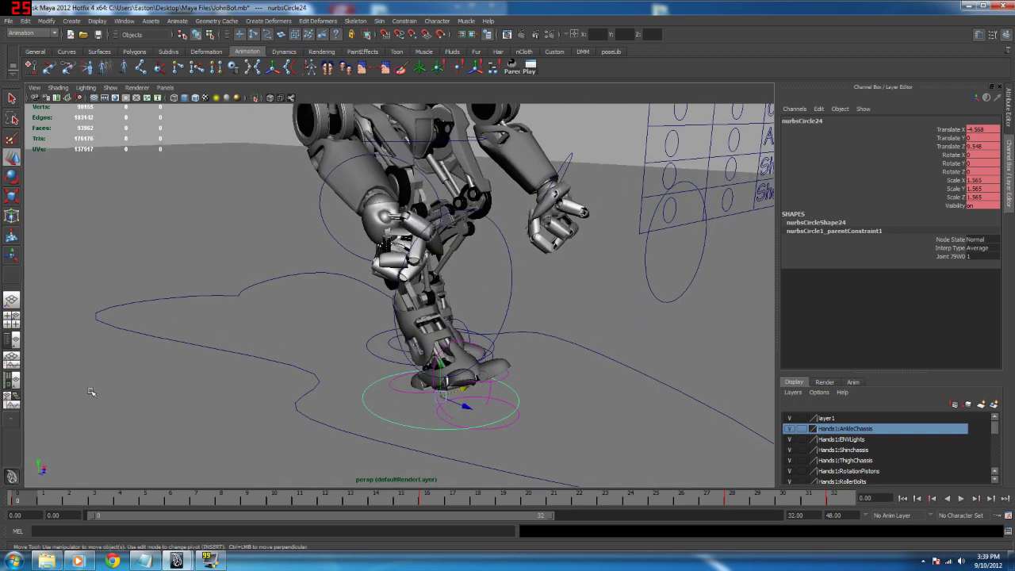
left_click(11, 365)
right_click_drag(524, 212, 471, 193, "alt")
left_click_drag(471, 192, 499, 190, "alt")
mouse_move(500, 190)
middle_mouse_down("alt")
mouse_move(473, 220)
mouse_move(495, 186)
middle_mouse_up("alt")
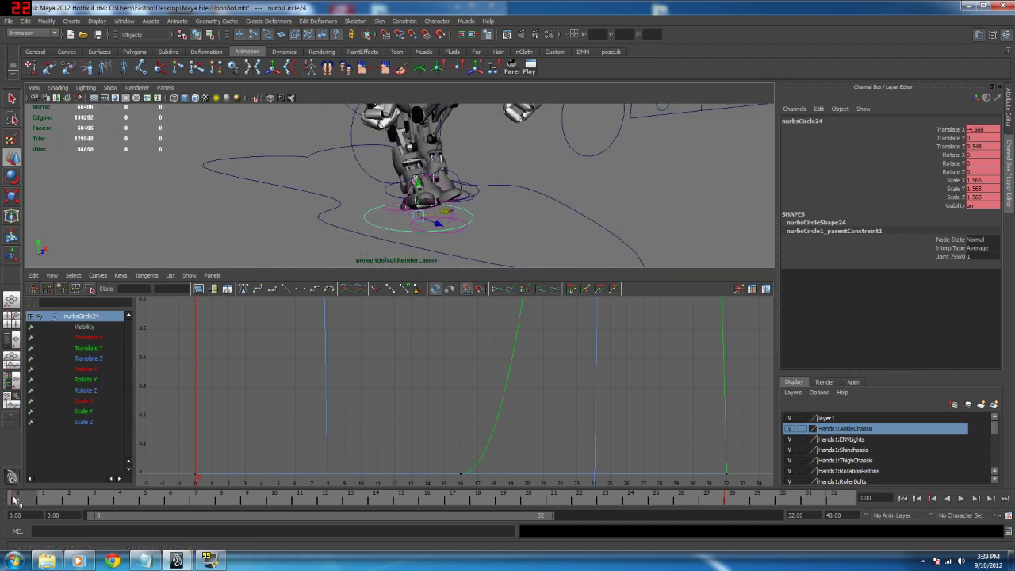
left_click_drag(20, 499, 840, 501, "shift")
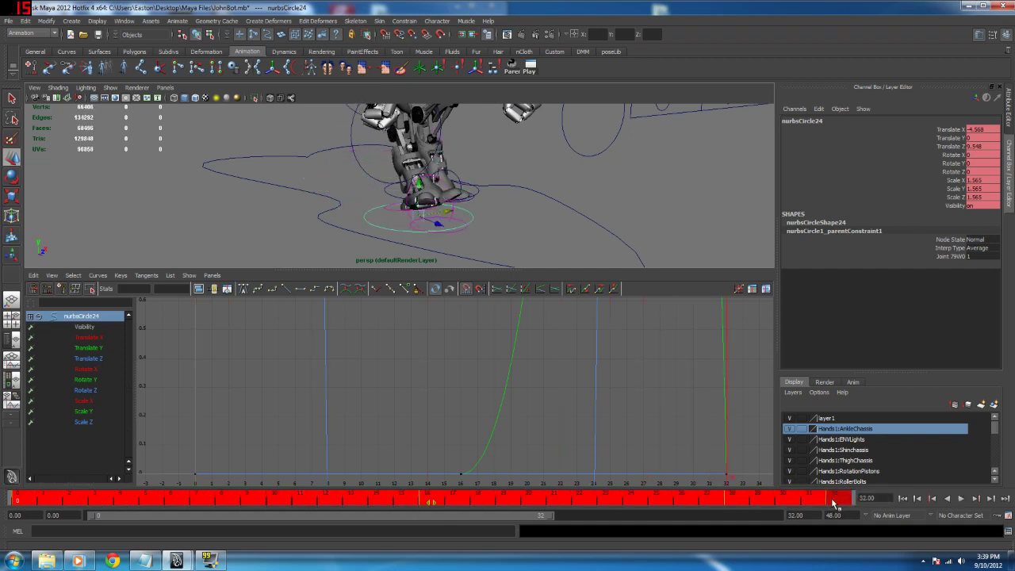
right_click(242, 501)
left_click(271, 374)
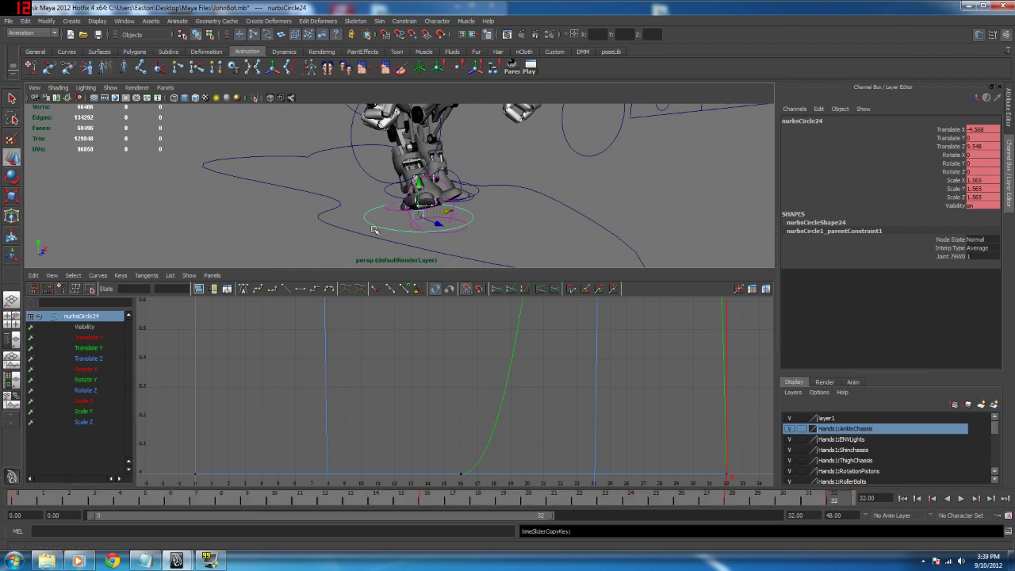
Step: Select the left foot control nurbsCircle20 and save the scene under the new name GenericWalk
left_click_drag(603, 151, 523, 191, "alt")
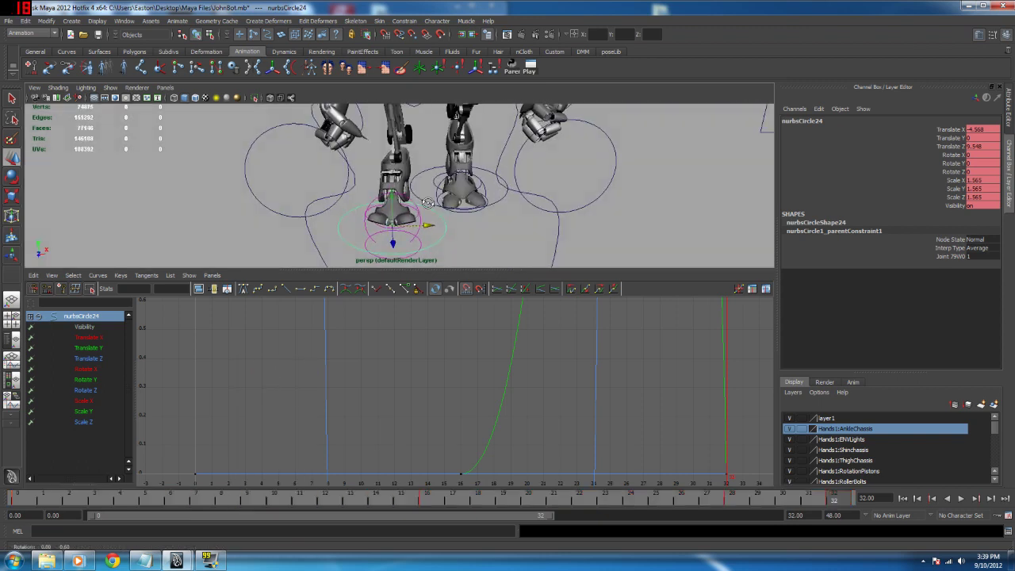
left_click(498, 199)
middle_click_drag(130, 143, 134, 152, "alt")
left_click(7, 21)
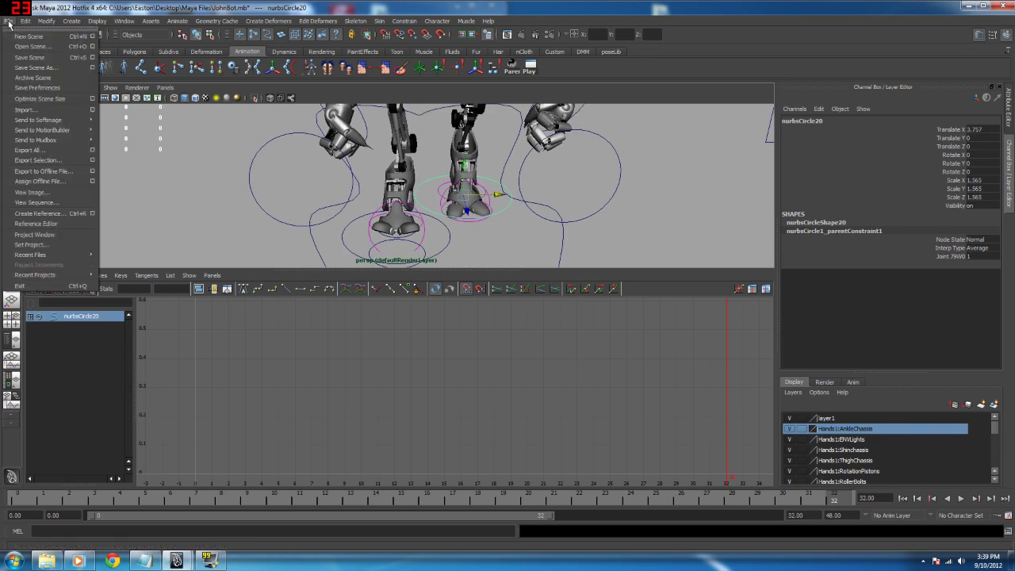
left_click(46, 68)
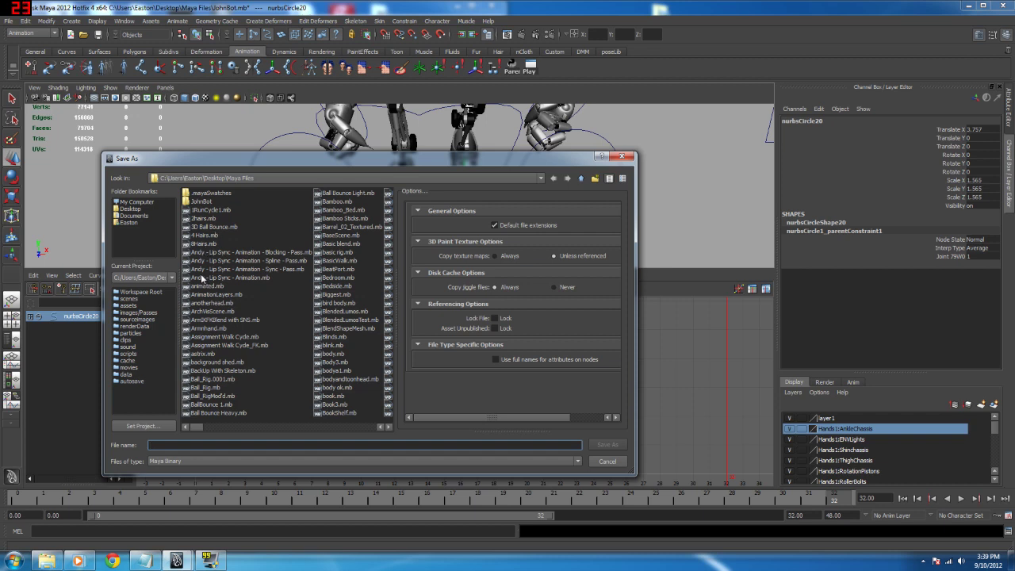
type("GenericWalk")
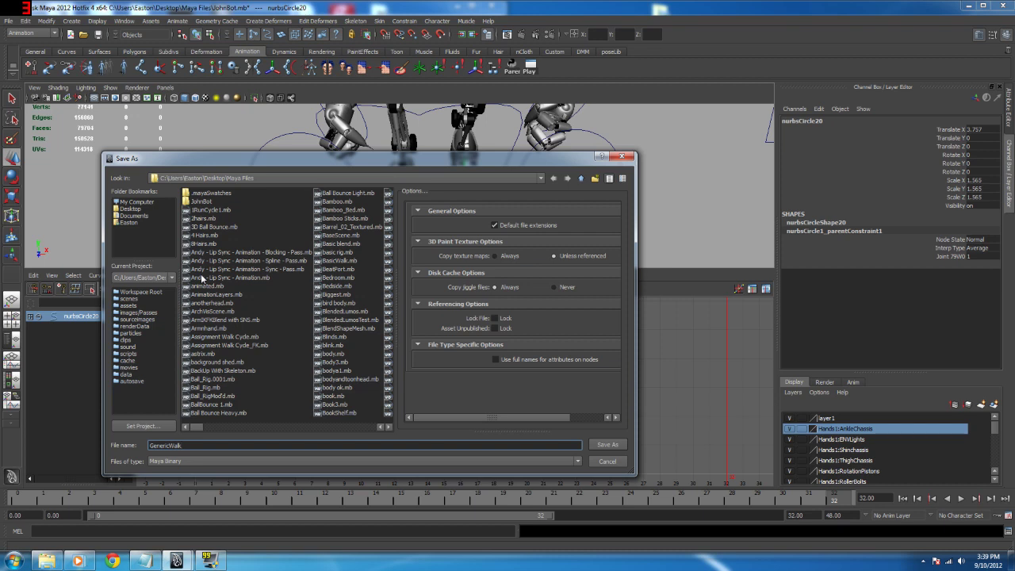
key("Return")
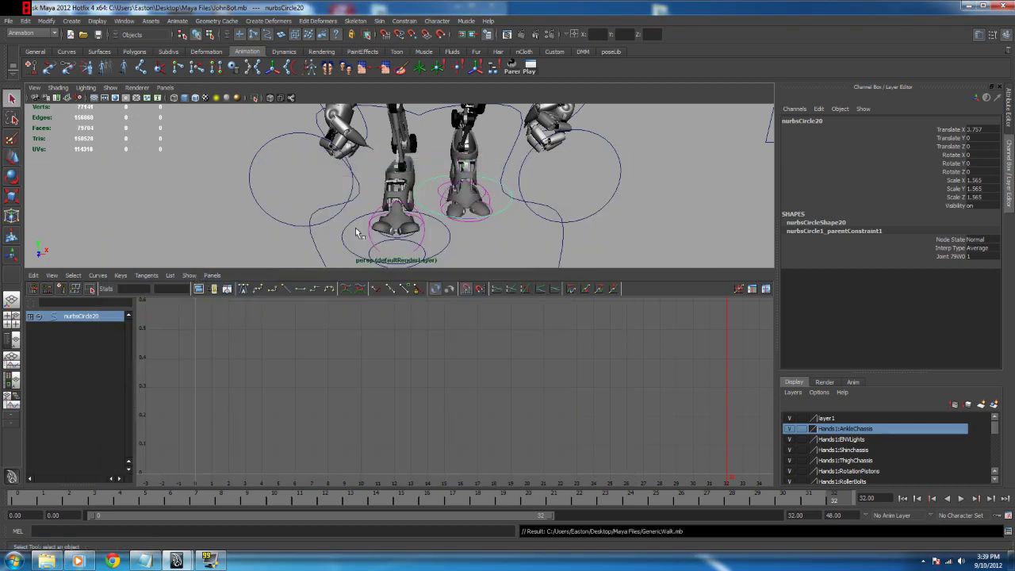
Step: Enlarge the perspective view and paste the copied foot keys onto the left foot control nurbsCircle20 at frame 0
key("space")
middle_click_drag(452, 363, 433, 354, "alt")
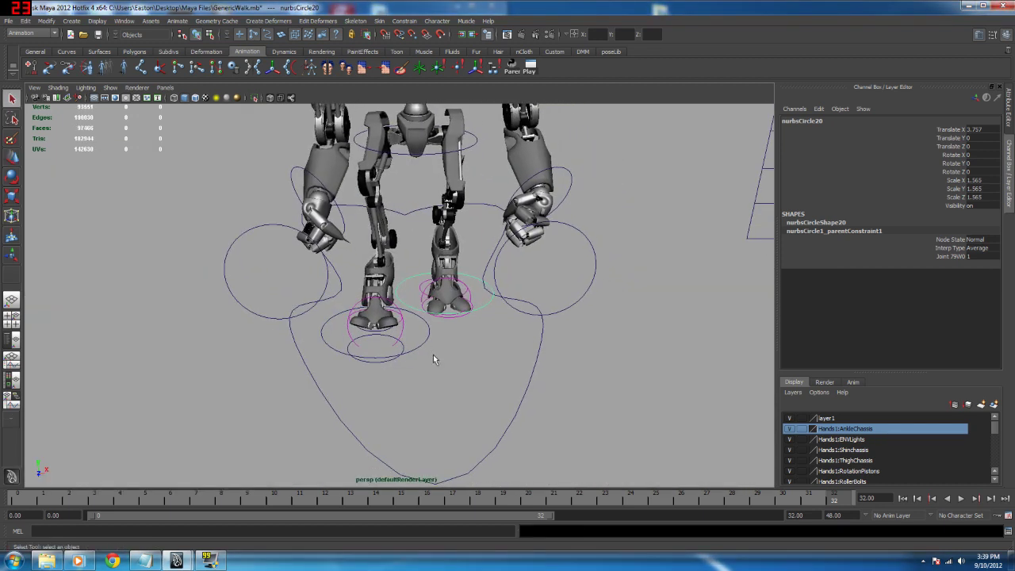
left_click(432, 503)
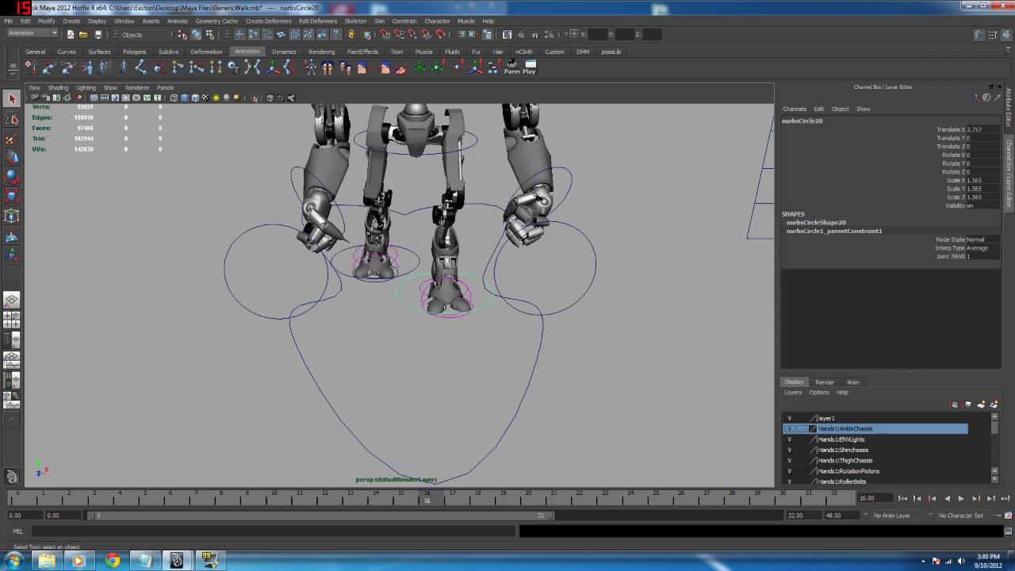
left_click(23, 503)
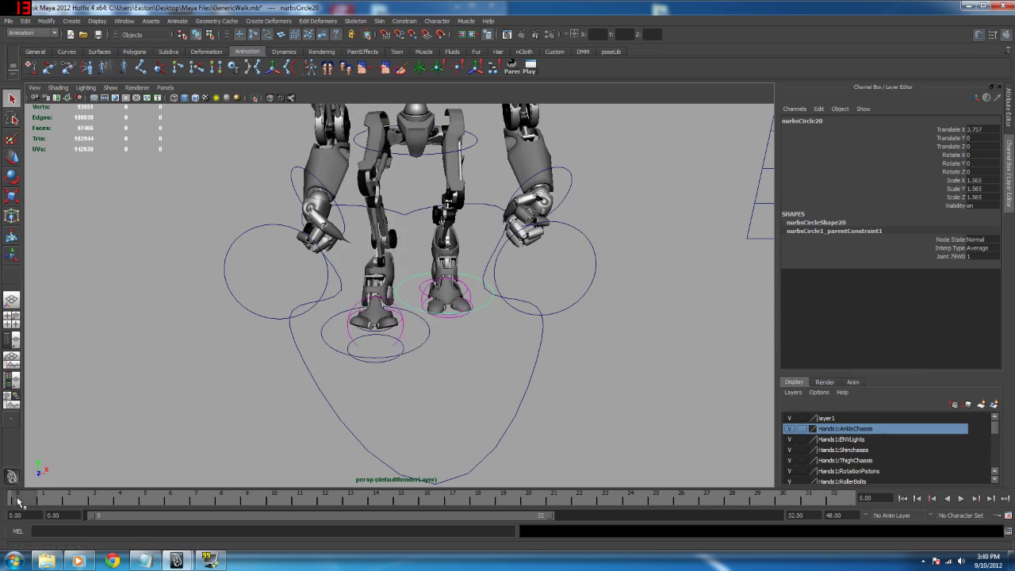
right_click(20, 500)
mouse_move(48, 380)
left_click(123, 385)
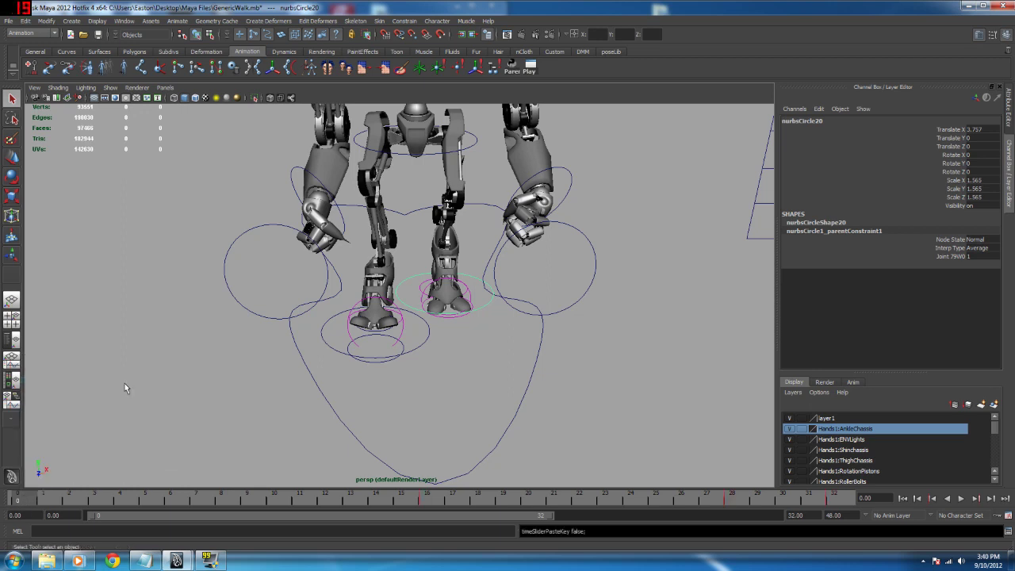
Step: Select nurbsCircle20's Translate X channel and bring up its channel commands
middle_click_drag(429, 316, 431, 321, "alt")
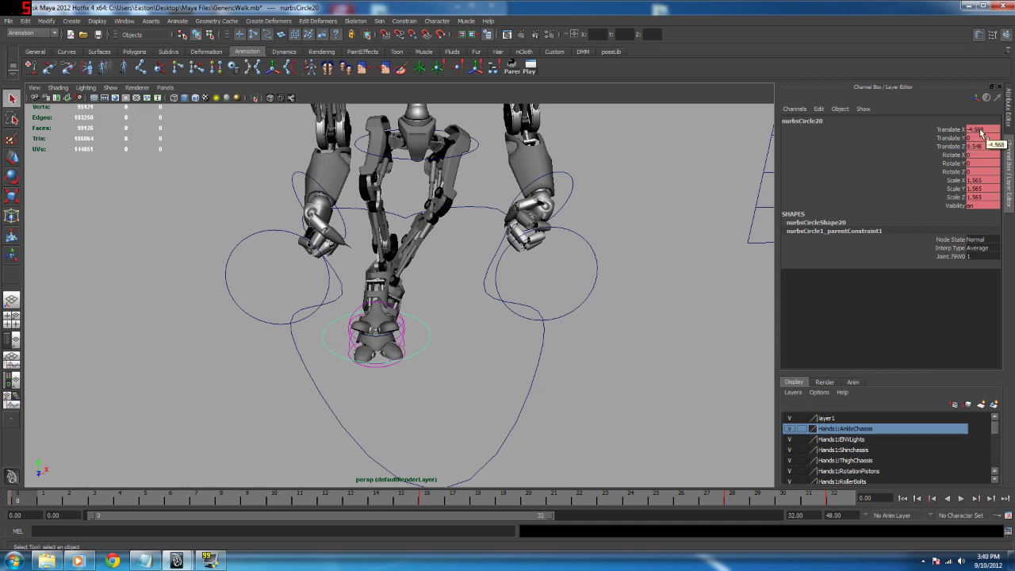
left_click(958, 130)
key("w")
right_click(958, 133)
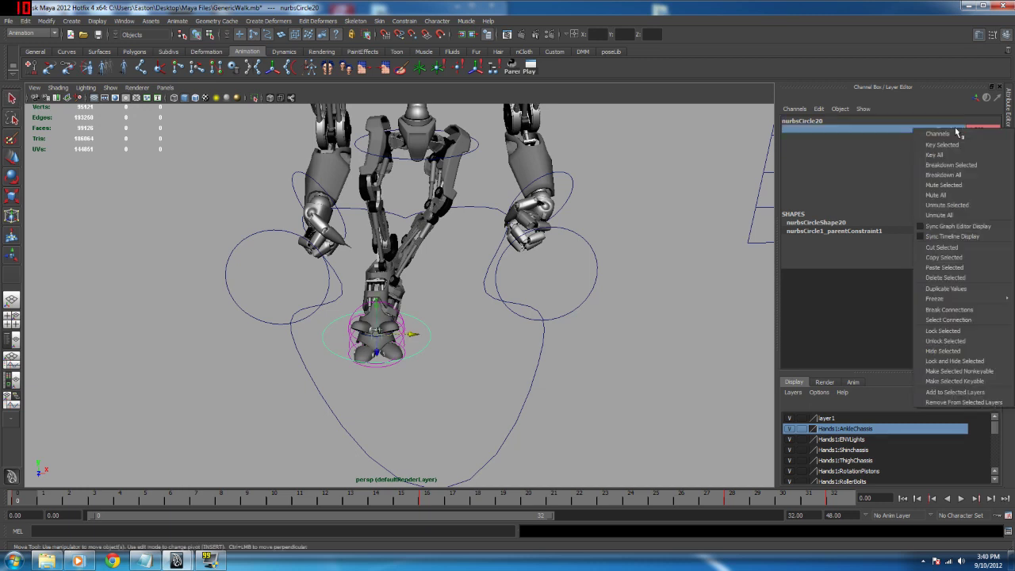
Step: Break the Translate X connection on foot control nurbsCircle20, set that value to 4.568, and play back the walk
left_click(954, 127)
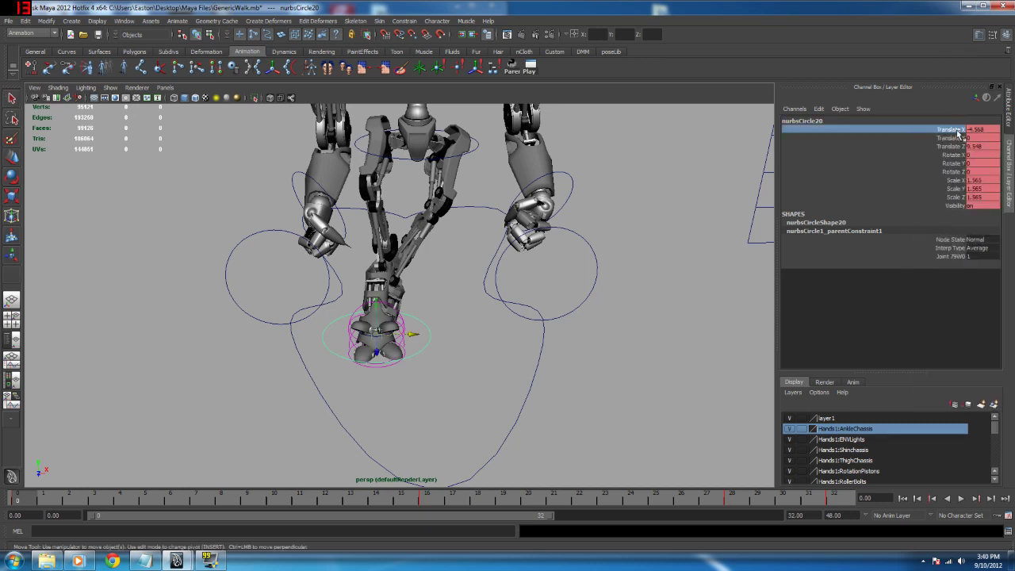
right_click(959, 134)
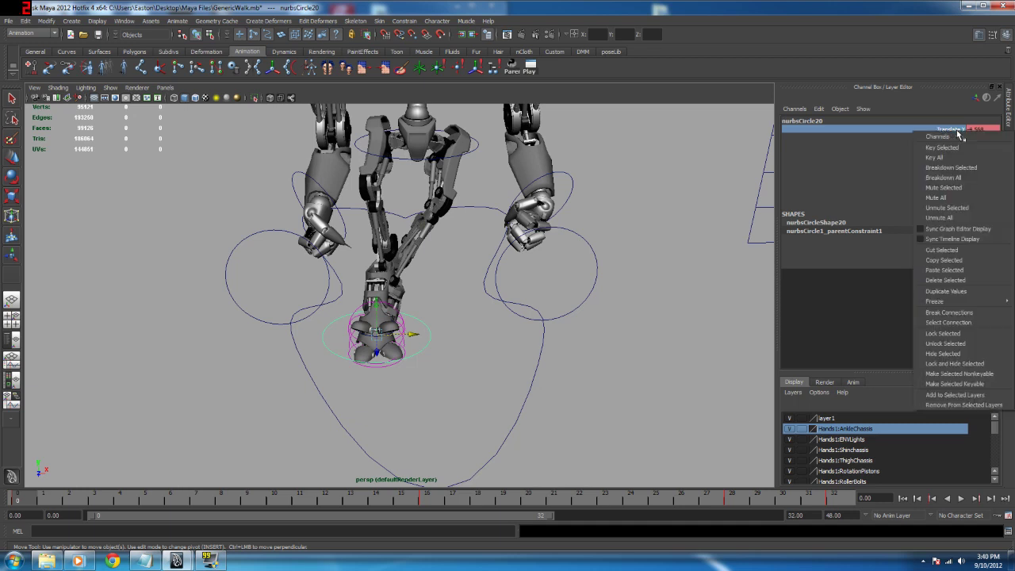
left_click(948, 313)
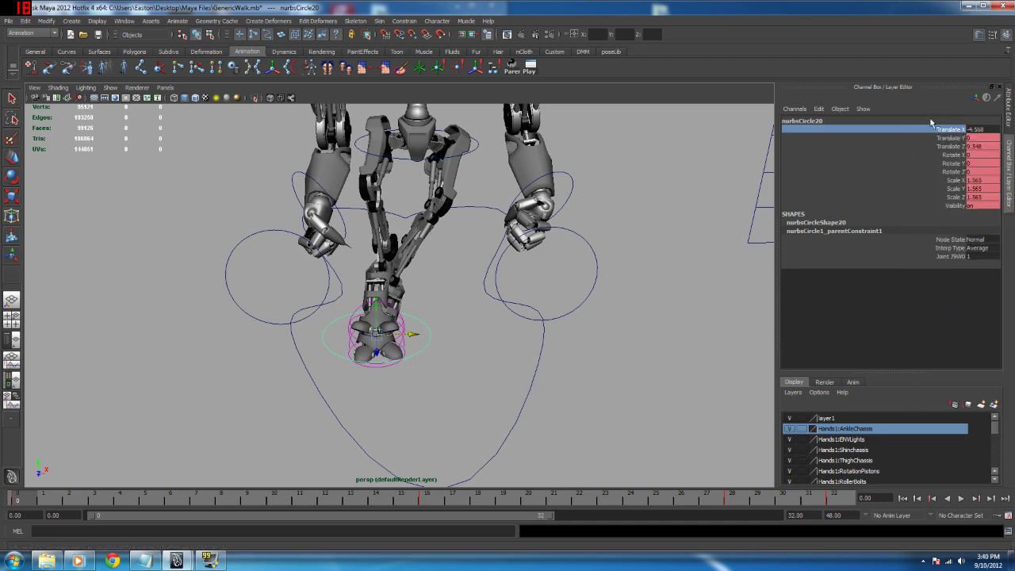
left_click(971, 131)
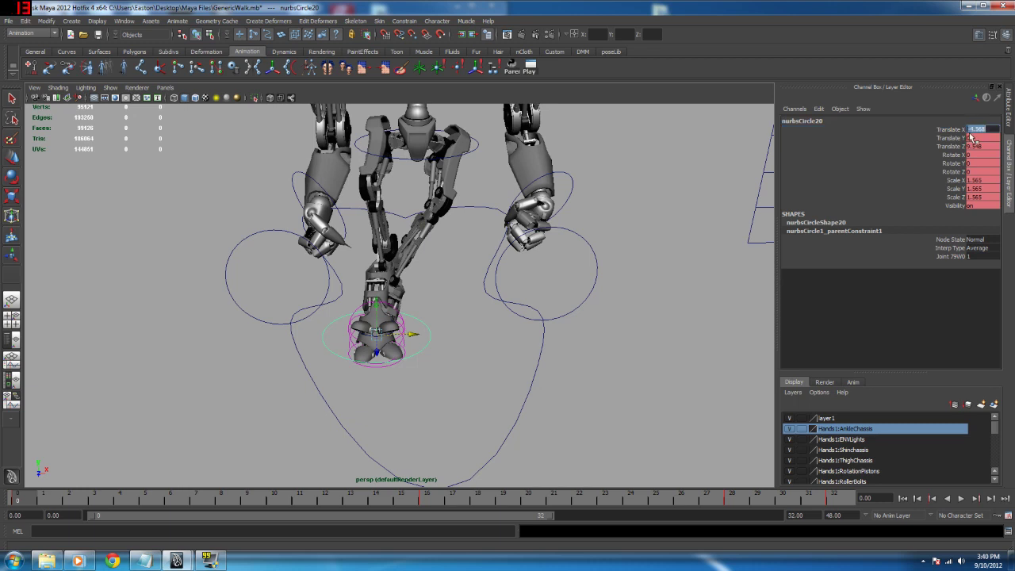
left_click(970, 129)
key("Return")
left_click_drag(421, 503, 3, 499)
left_click(960, 498)
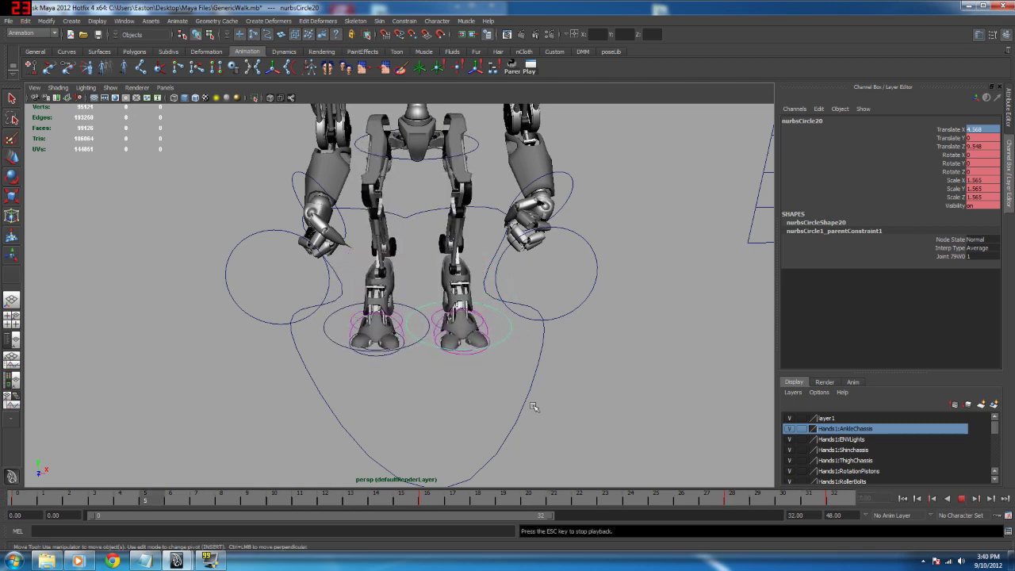
left_click_drag(340, 312, 378, 311, "alt")
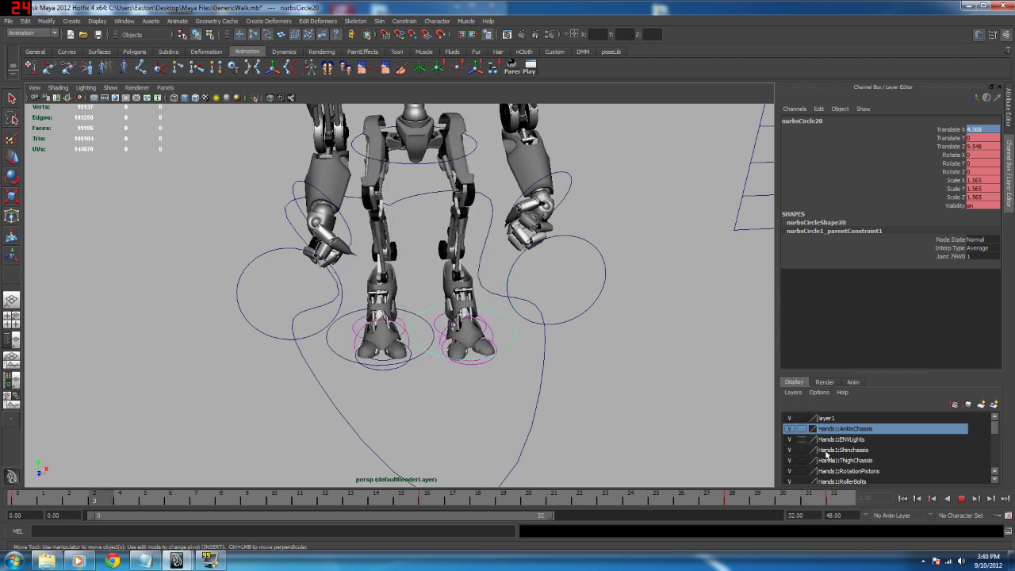
left_click(962, 499)
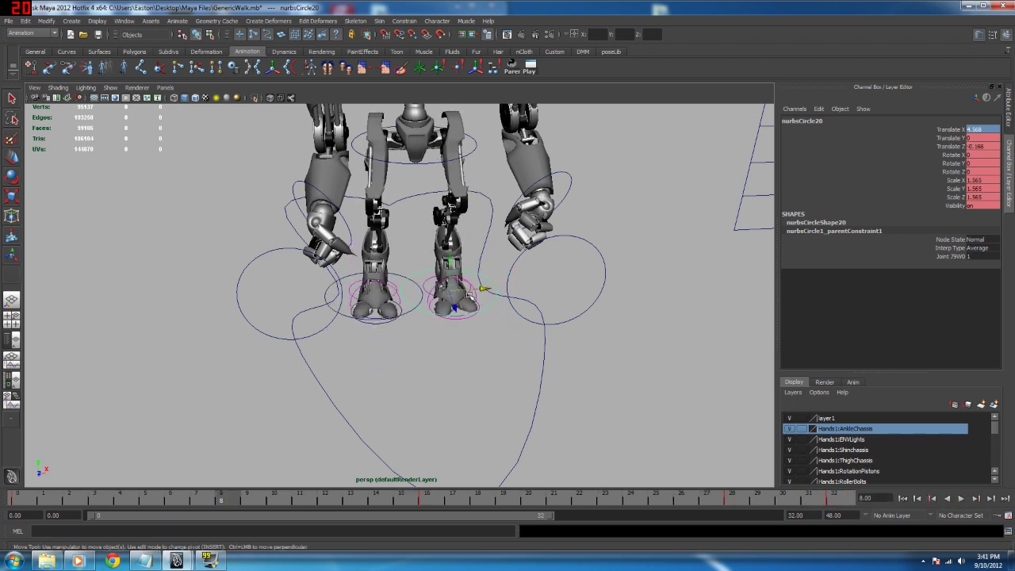
Step: Copy all keys from frame 0 to 32 of nurbsCircle26, the control on the character's right foot
key("q")
left_click(476, 297)
right_click_drag(474, 310, 531, 310, "alt")
middle_click_drag(399, 335, 354, 363, "alt")
left_click(356, 327)
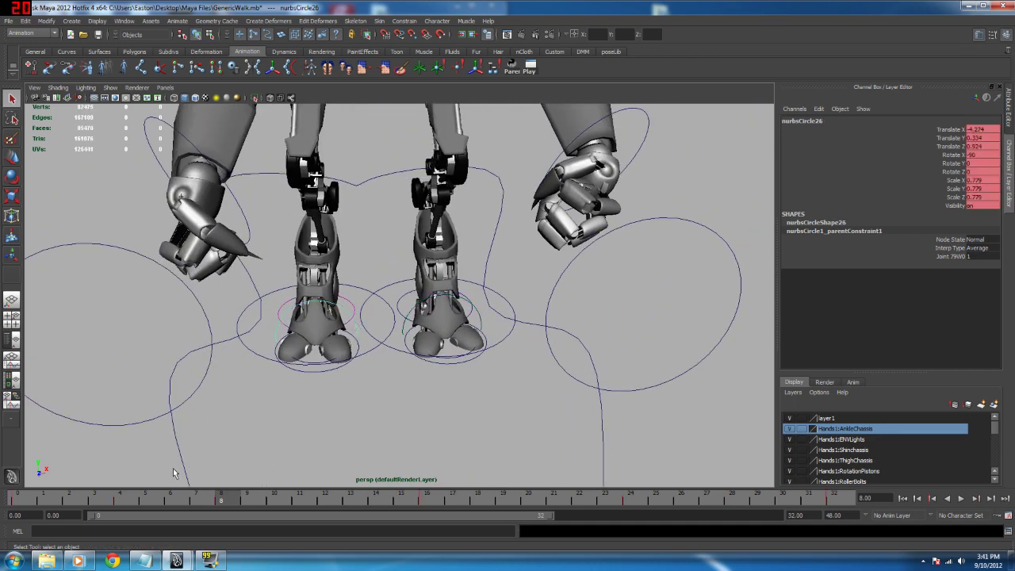
left_click_drag(26, 506, 833, 504, "shift")
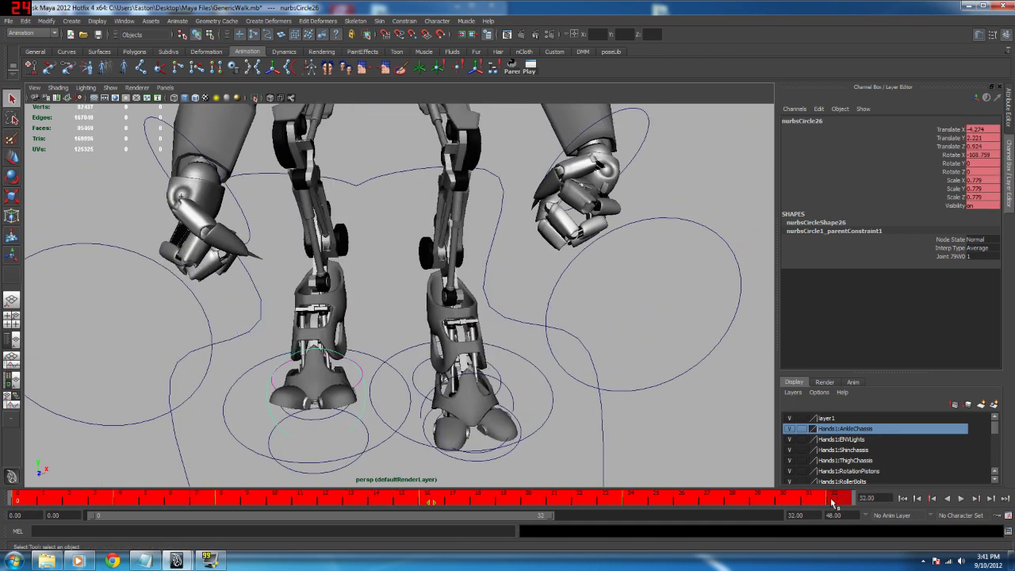
right_click(830, 505)
left_click(847, 367)
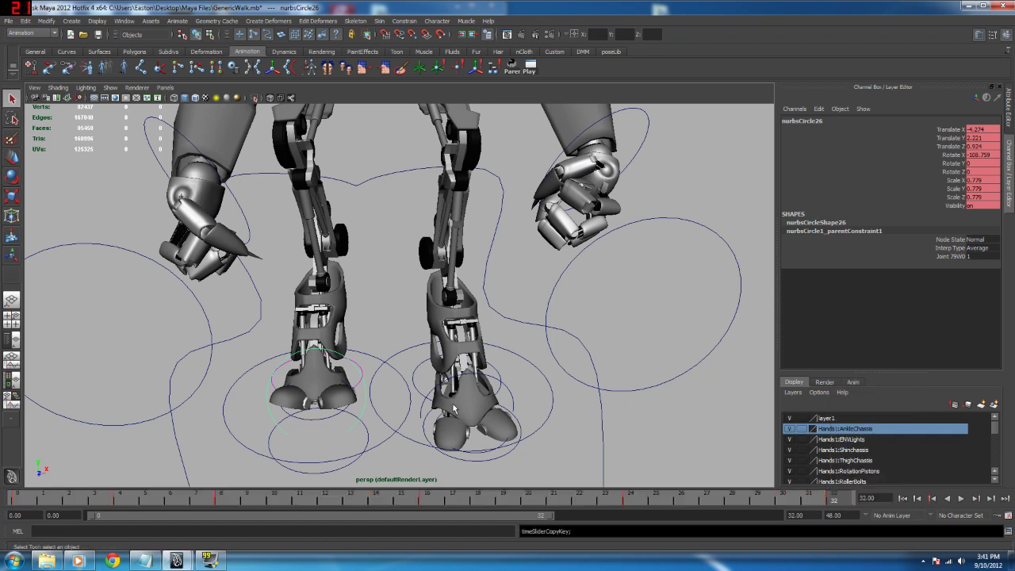
Step: Paste the copied keys at frame 0 onto the opposite foot's control nurbsCircle21 and bring up the options for its Translate X channel
left_click(516, 377)
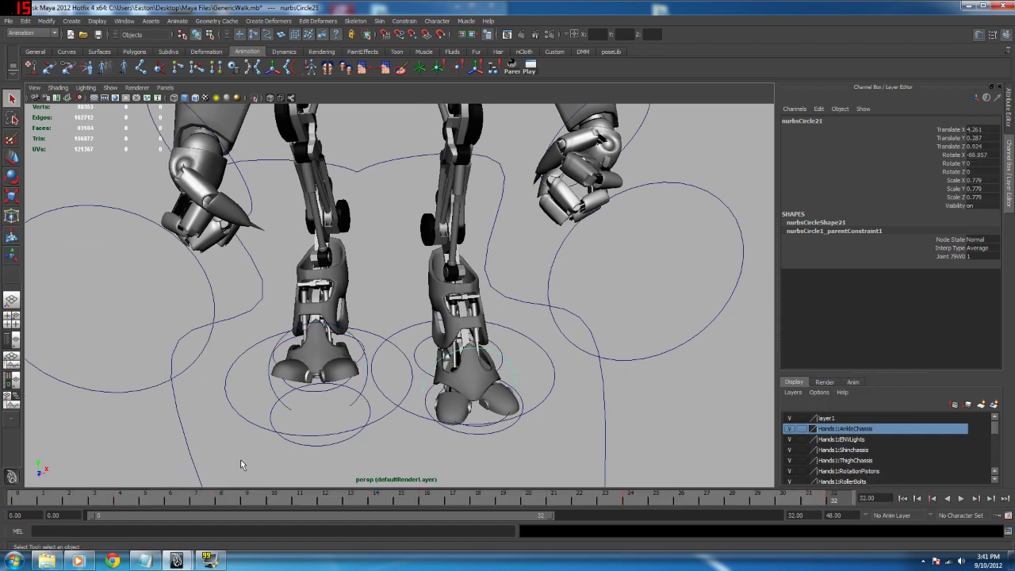
left_click(16, 502)
right_click(21, 500)
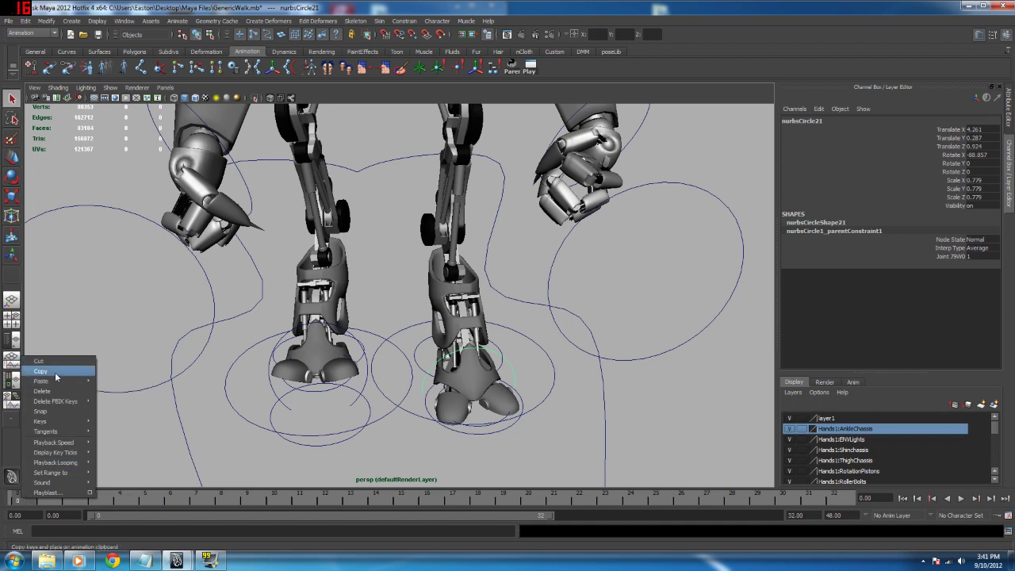
mouse_move(59, 382)
left_click(111, 385)
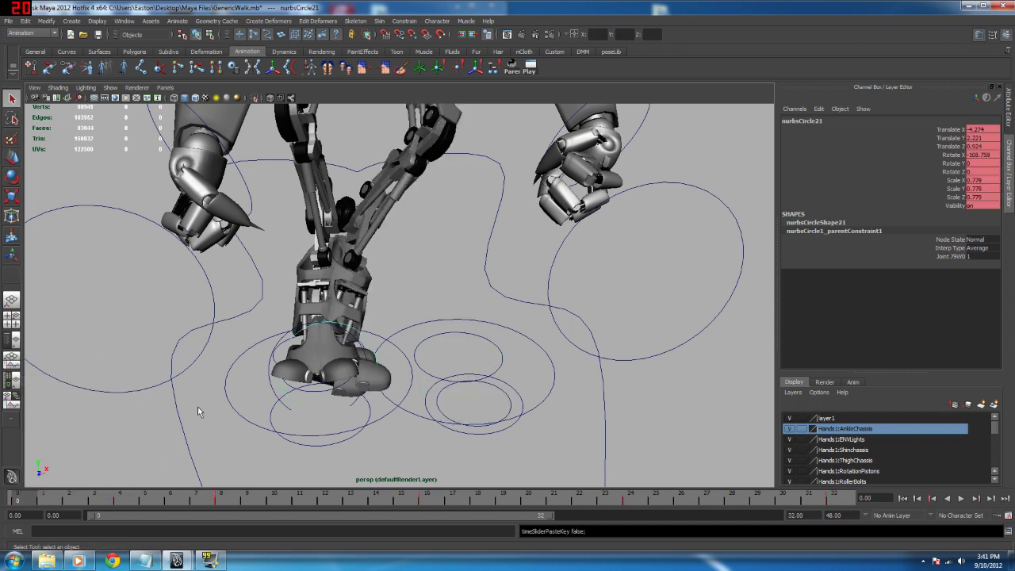
left_click(952, 130)
right_click(954, 133)
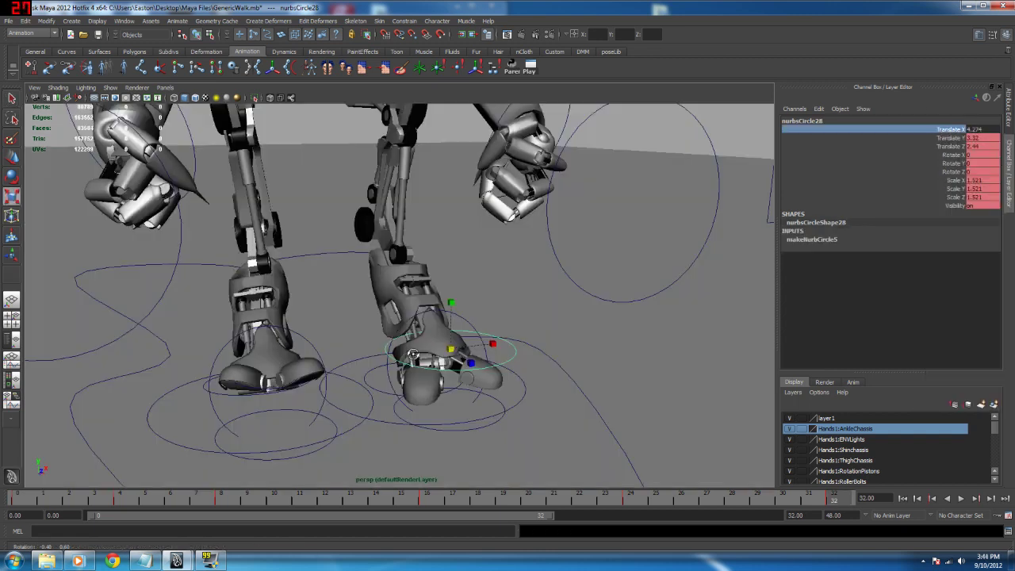
Step: Scale toe control nurbsCircle28 uniformly to about 1.09, raise it to Translate Y of about 5.61, and key it
left_click_drag(413, 354, 476, 355, "alt")
left_click(473, 358)
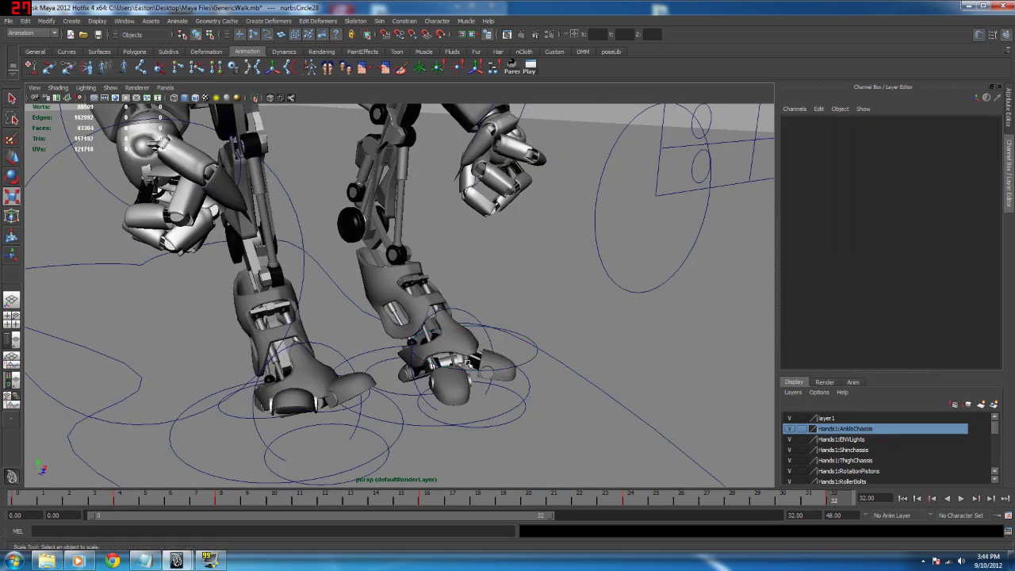
left_click_drag(479, 350, 444, 368, "alt")
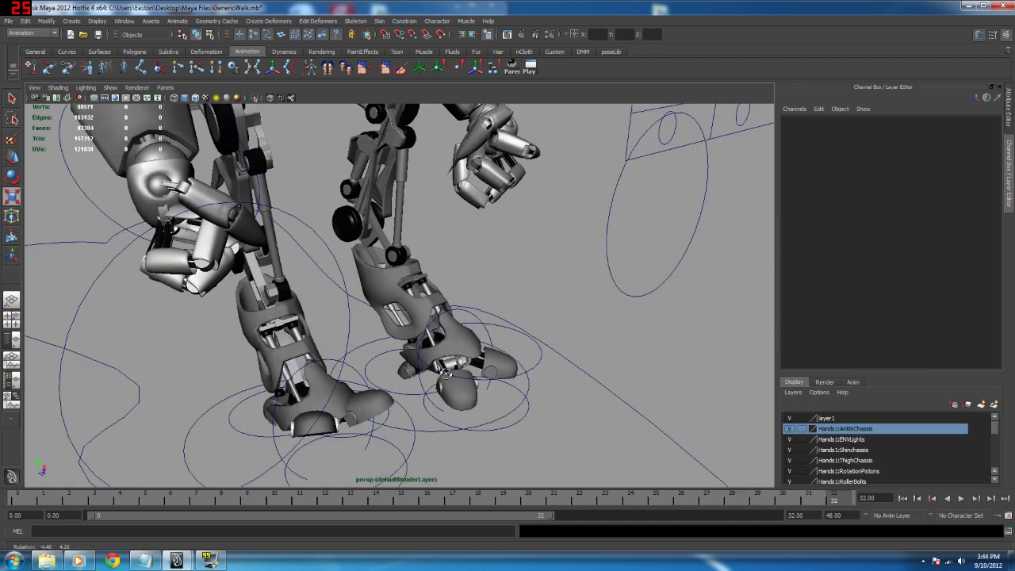
left_click(533, 366)
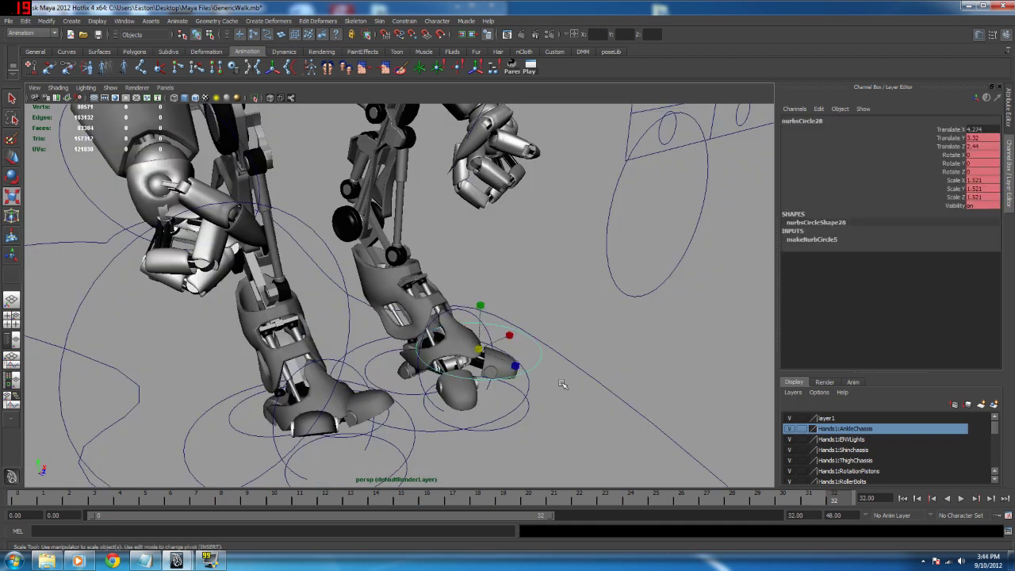
left_click_drag(536, 369, 626, 384, "alt")
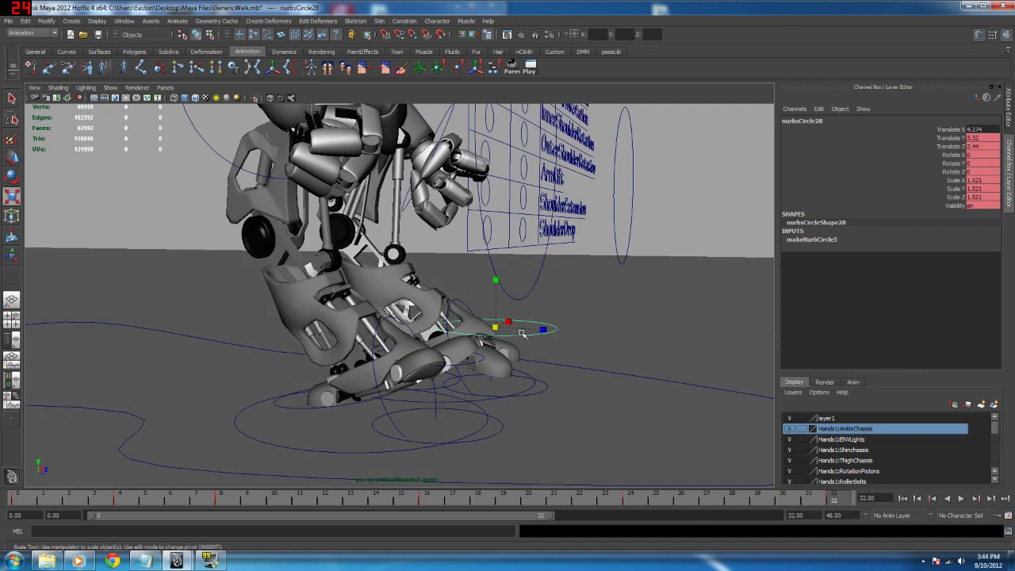
left_click_drag(502, 329, 469, 333)
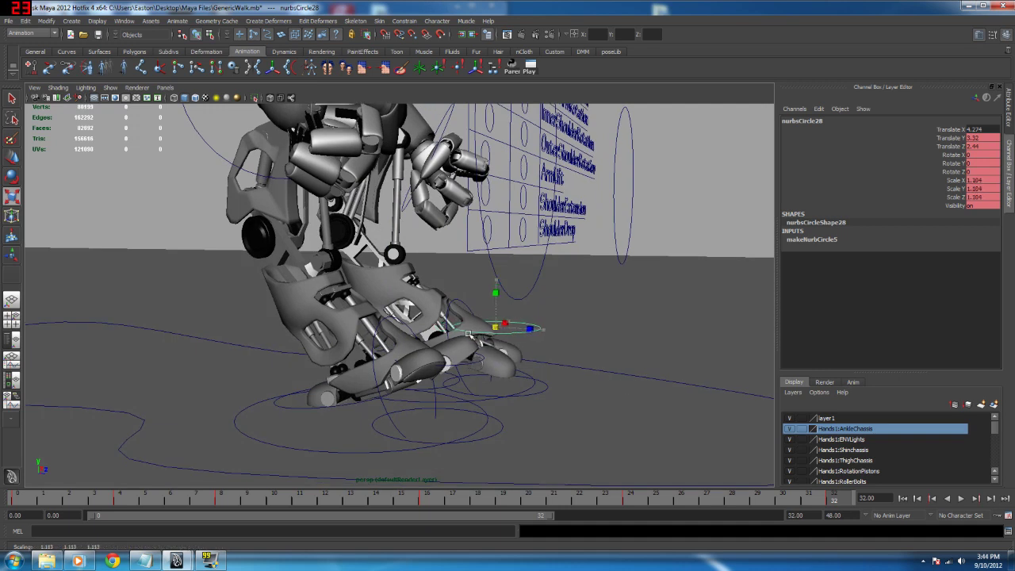
key("w")
left_click_drag(496, 291, 497, 250)
mouse_move(600, 365)
left_mouse_down("alt")
mouse_move(573, 363)
mouse_move(601, 364)
left_mouse_up("alt")
key("s")
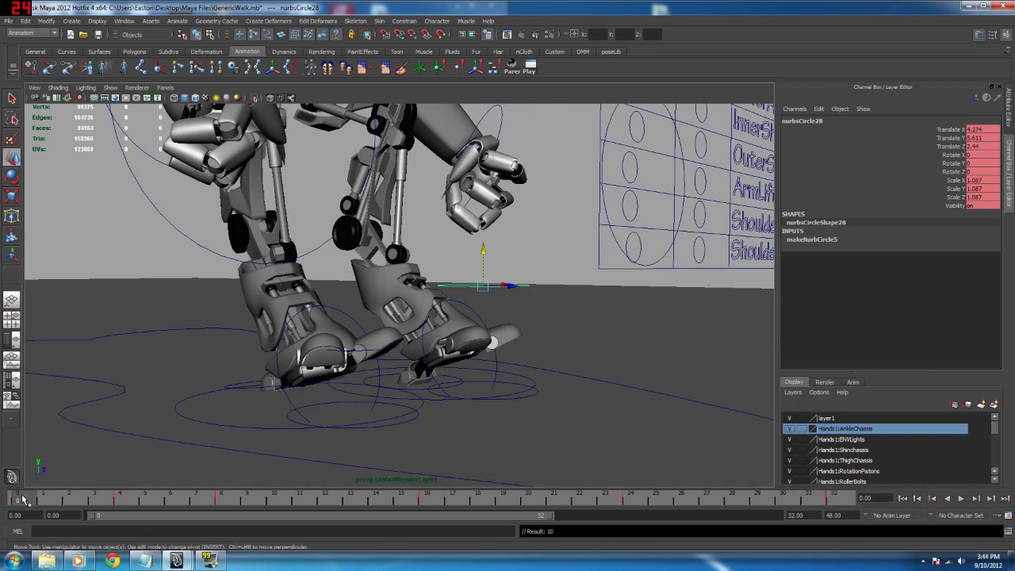
Step: Play back the walk and examine the motion of both feet and toes from the front and side
key("alt+v")
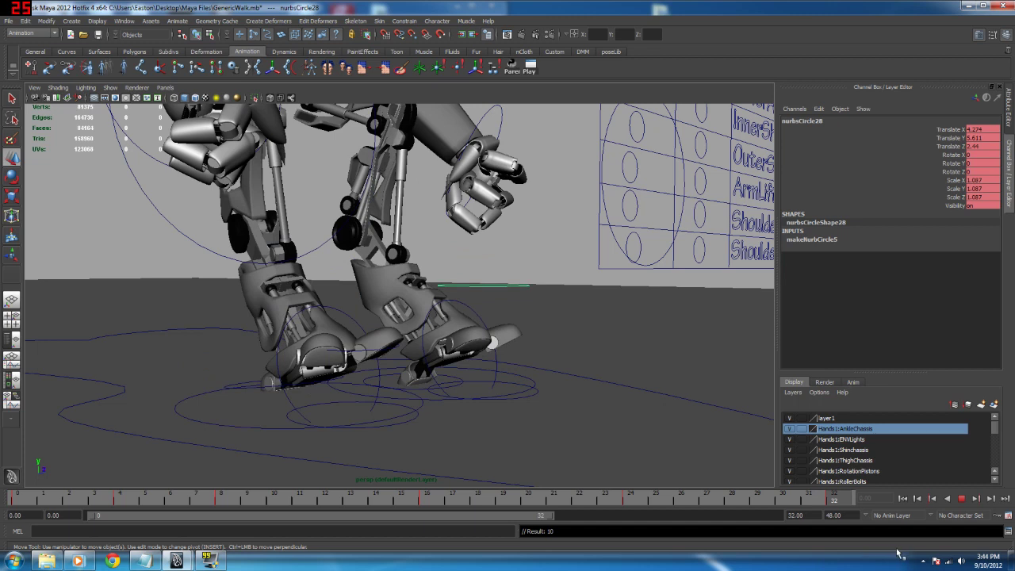
left_click(962, 498)
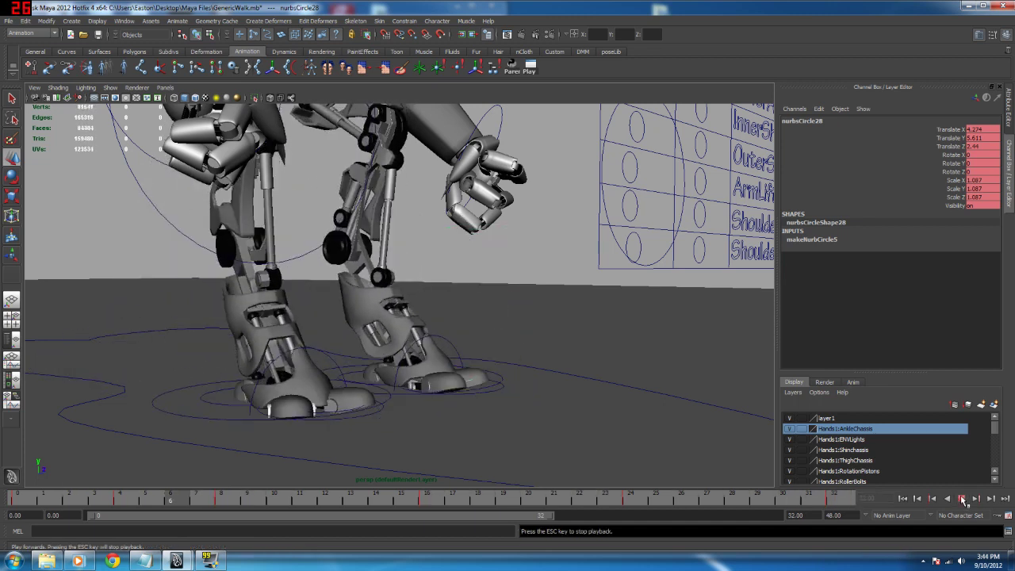
key("Escape")
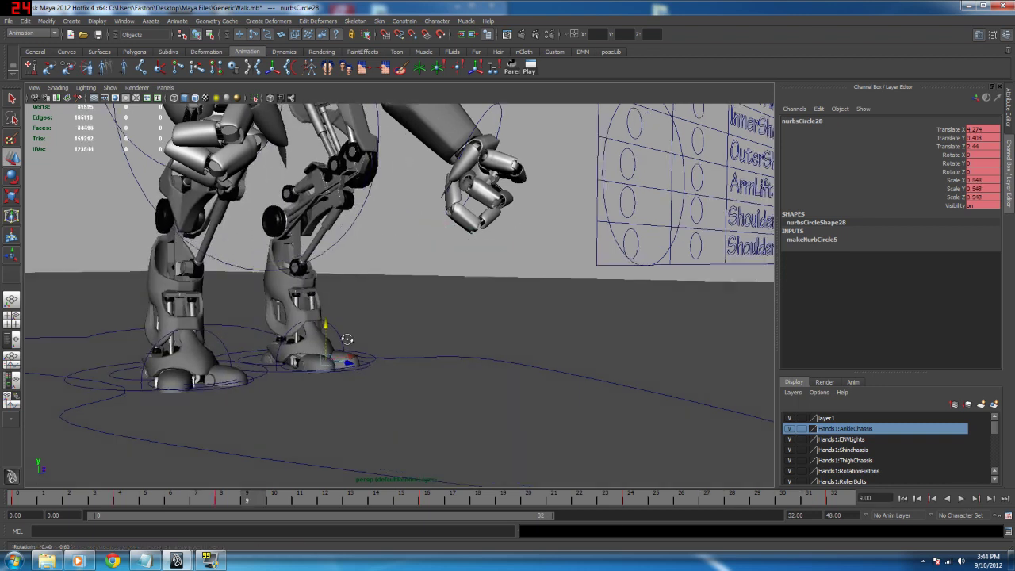
left_click_drag(347, 340, 499, 372, "alt")
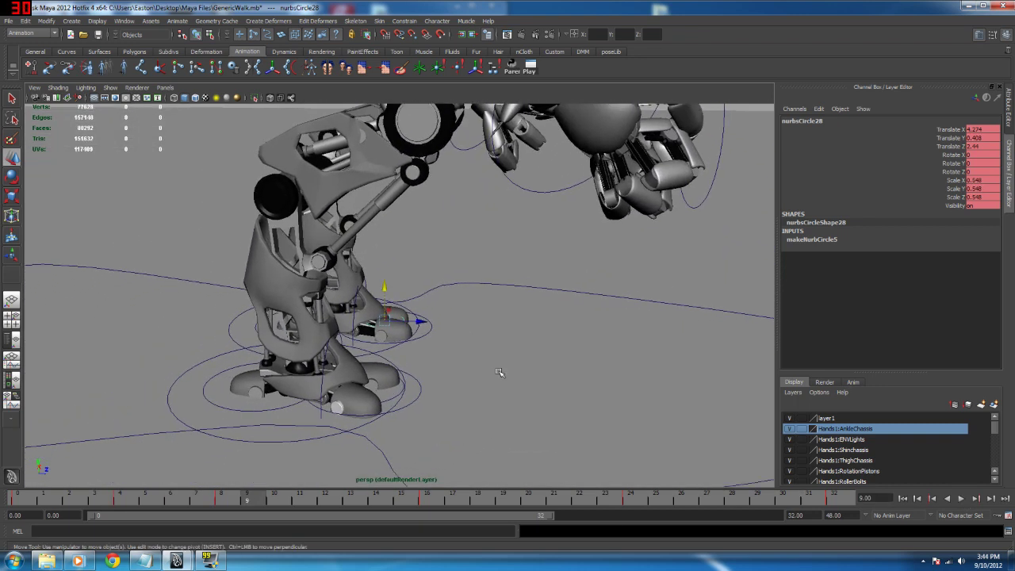
key("alt+v")
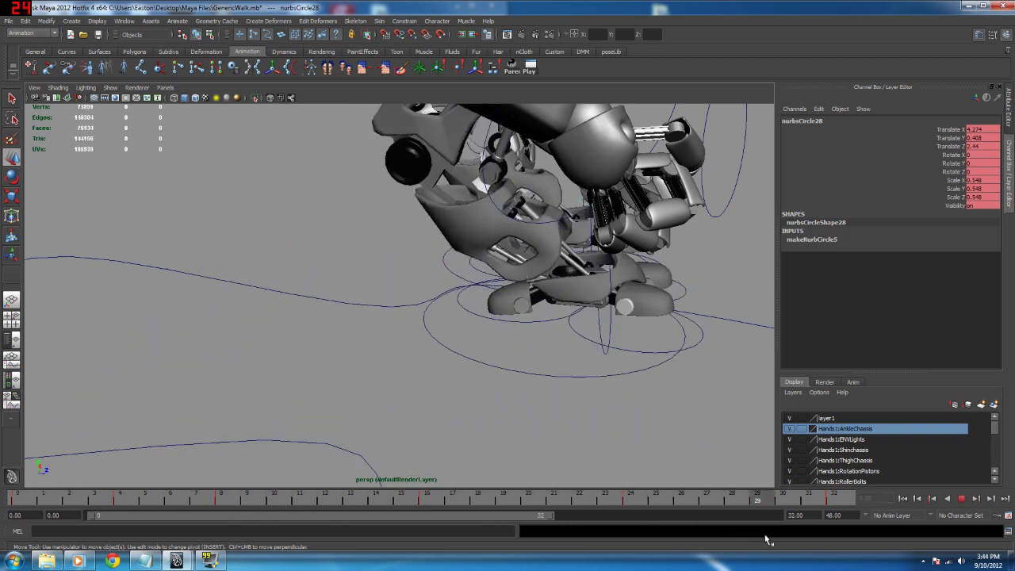
key("alt+v")
Step: Copy all keys from frame 0 to 32 of nurbsCircle27, the heel control on the character's right foot
left_click_drag(516, 350, 515, 304, "alt")
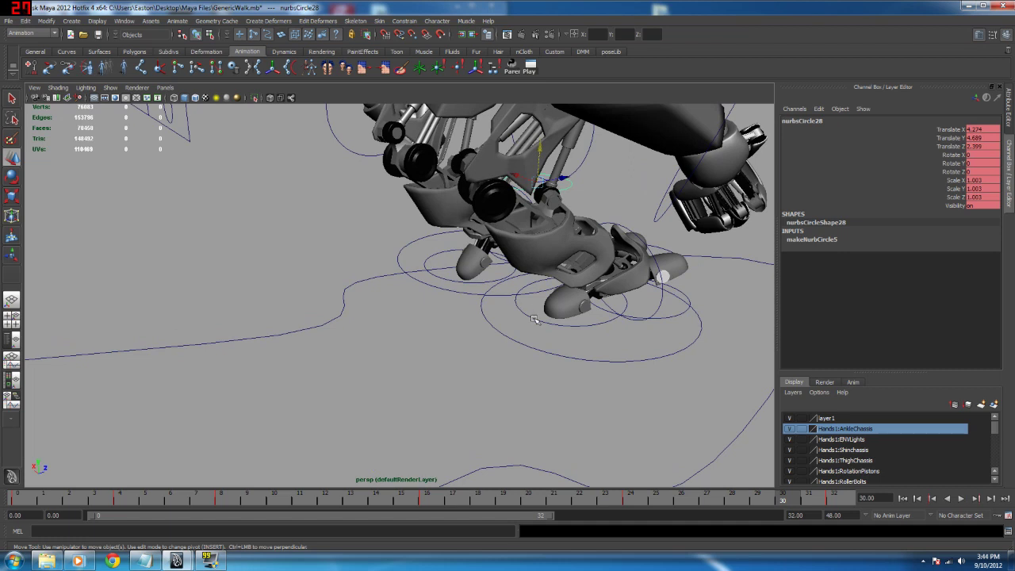
left_click(537, 294)
left_click_drag(19, 506, 840, 503, "shift")
right_click(846, 502)
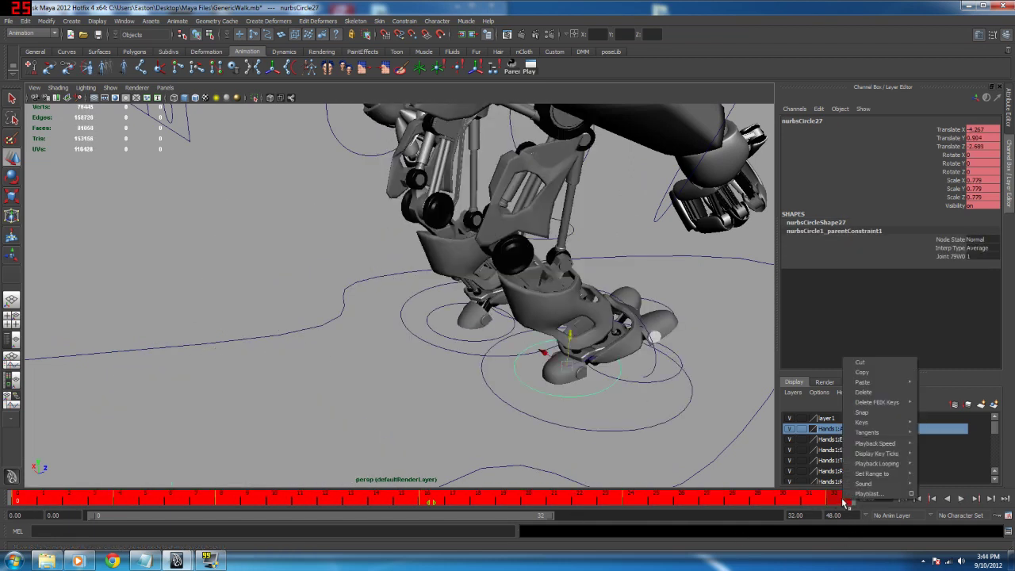
left_click(862, 372)
Step: Paste the copied heel keys at frame 0 onto the opposite foot's heel control nurbsCircle19
left_click(448, 341)
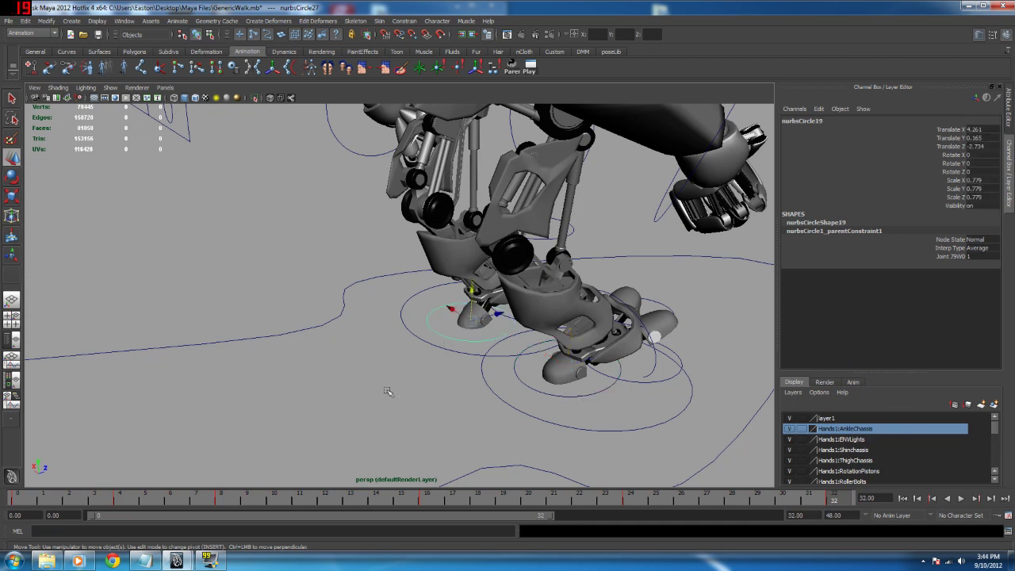
left_click(24, 504)
right_click(25, 503)
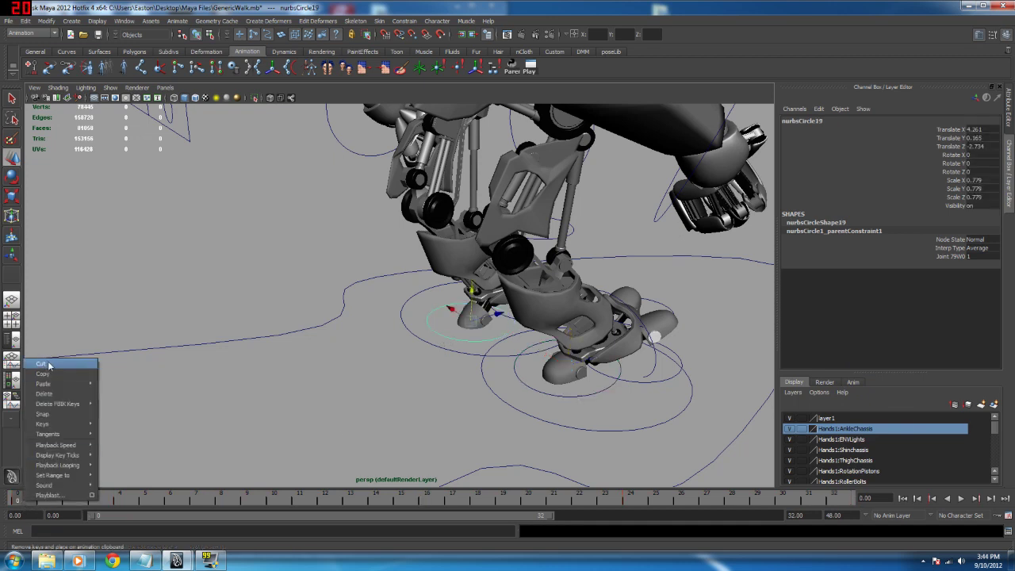
mouse_move(56, 385)
left_click(121, 391)
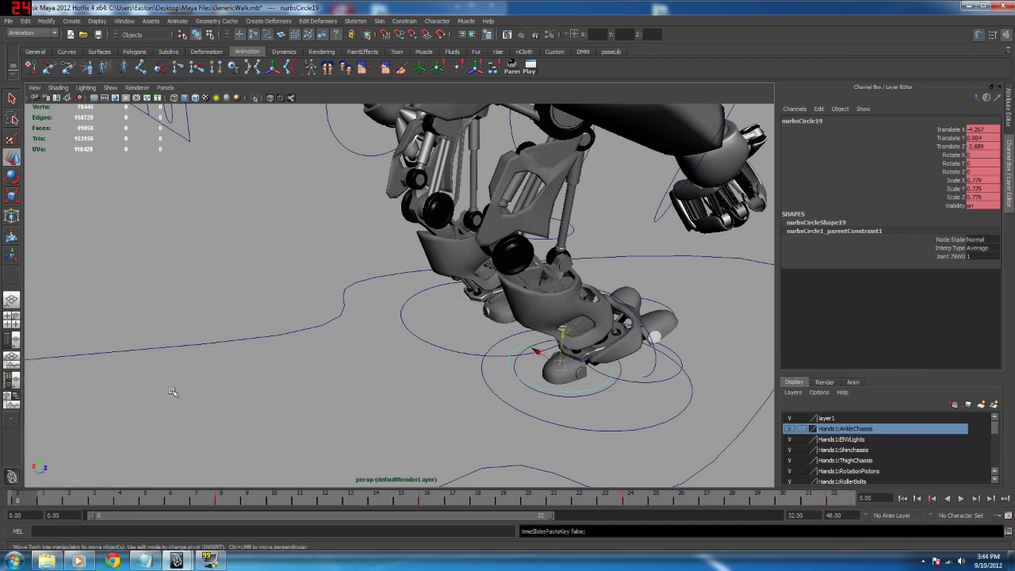
Step: Break the Translate X connection on heel control nurbsCircle19, set that value to 4.267, and play back the heel motion
left_click(952, 129)
right_click(952, 131)
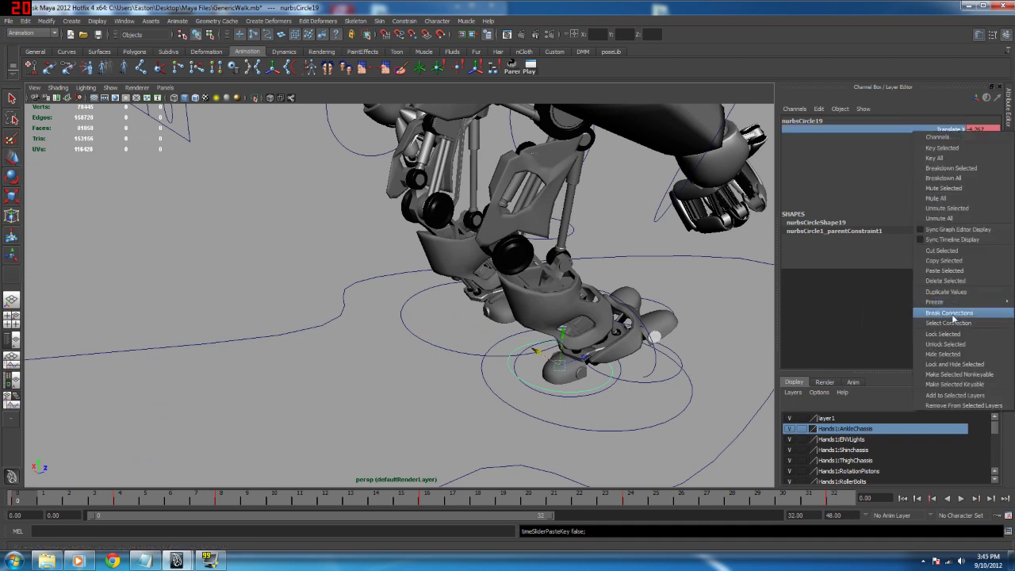
left_click(953, 316)
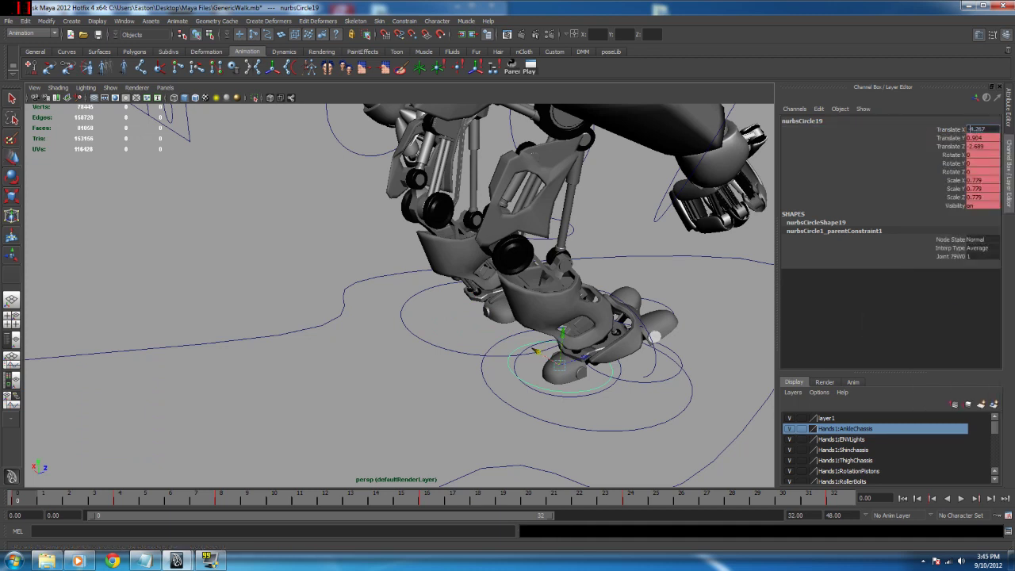
key("BackSpace")
key("Return")
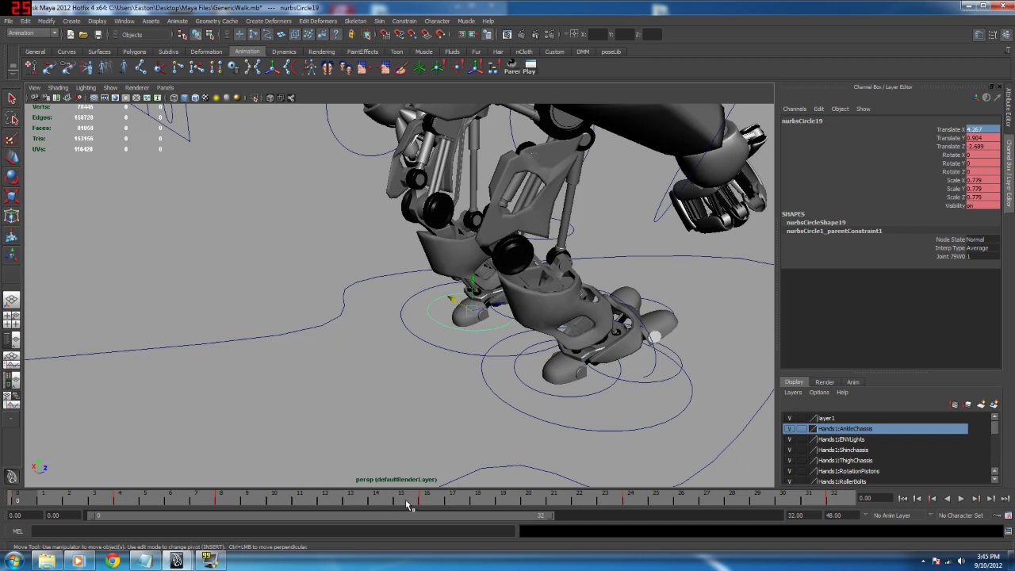
key("alt+v")
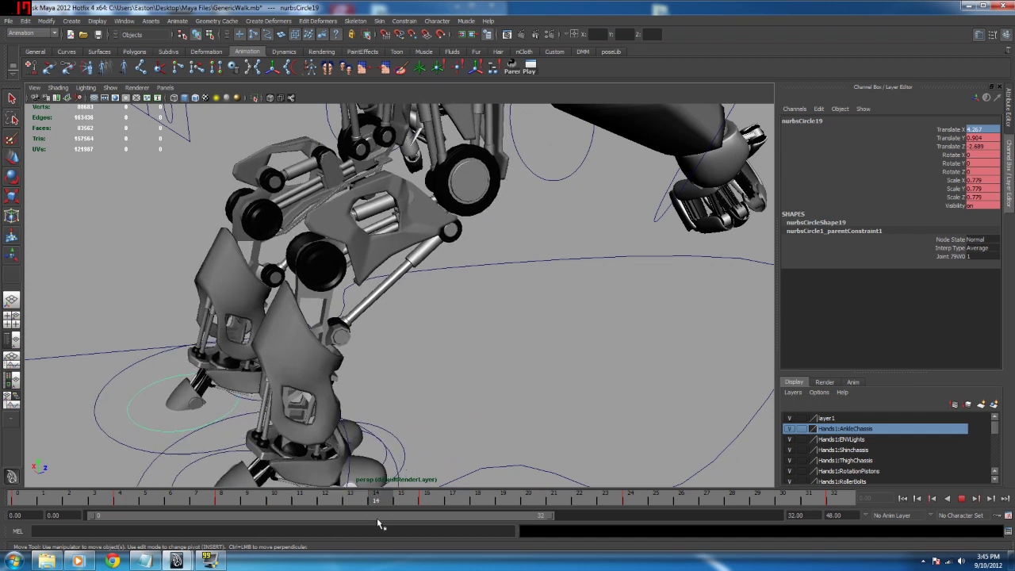
key("alt+v")
middle_click_drag(375, 366, 393, 333, "alt")
left_click_drag(275, 368, 305, 402, "alt")
key("alt+v")
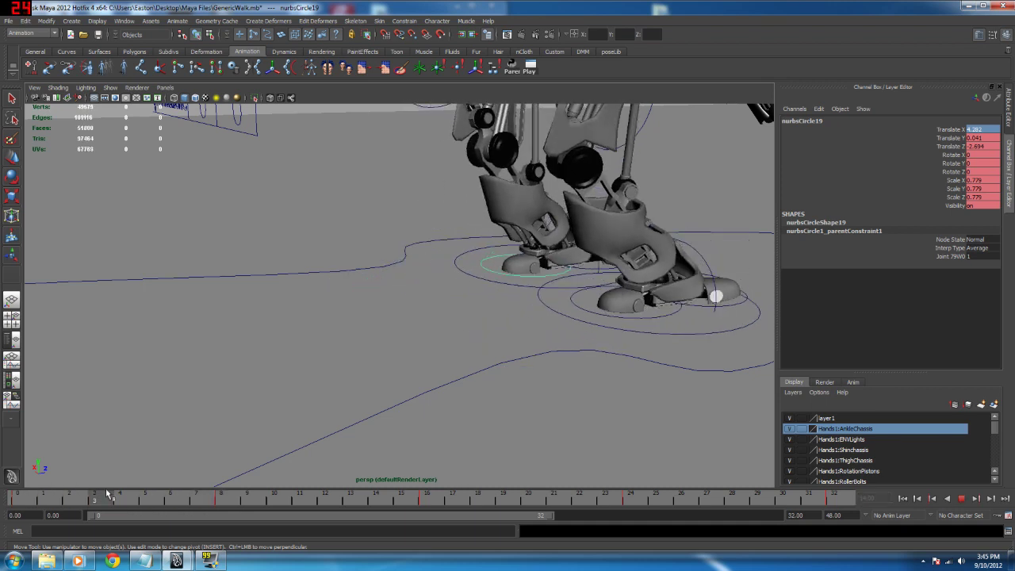
Step: Stop playback at frame 4 and show only the Translate Y curve of heel control nurbsCircle19 in the Graph Editor
key("alt+v")
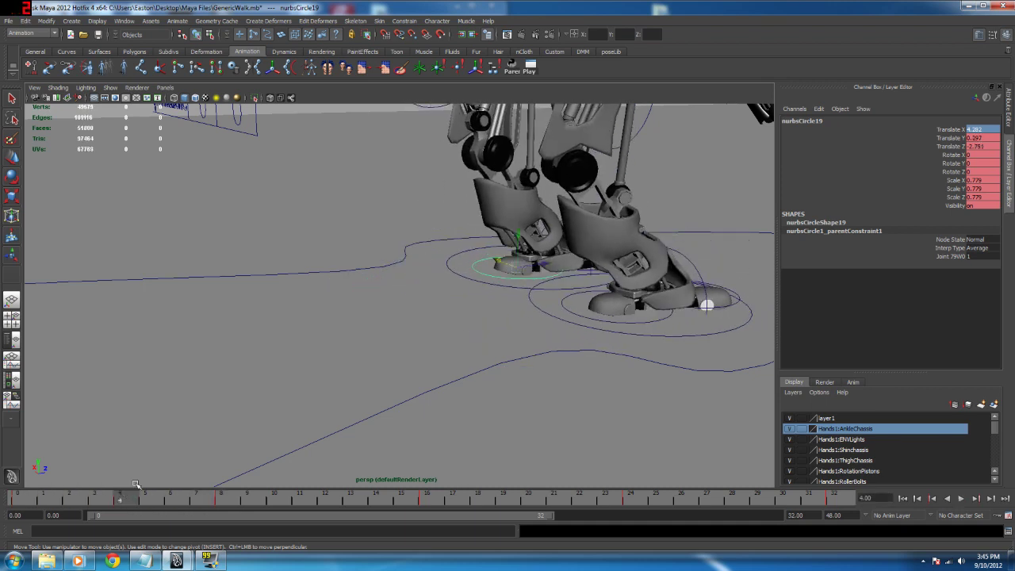
left_click(11, 358)
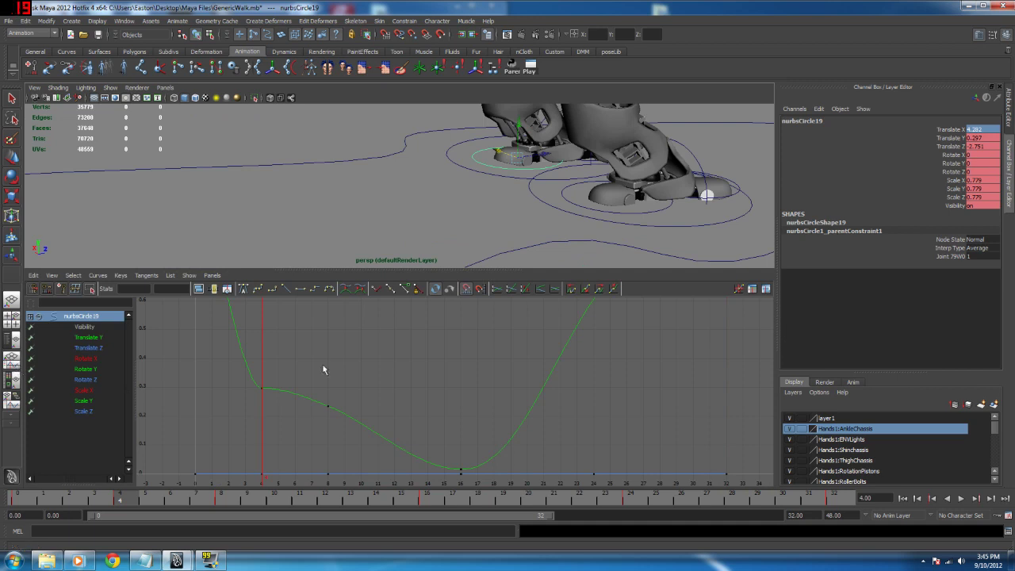
key("a")
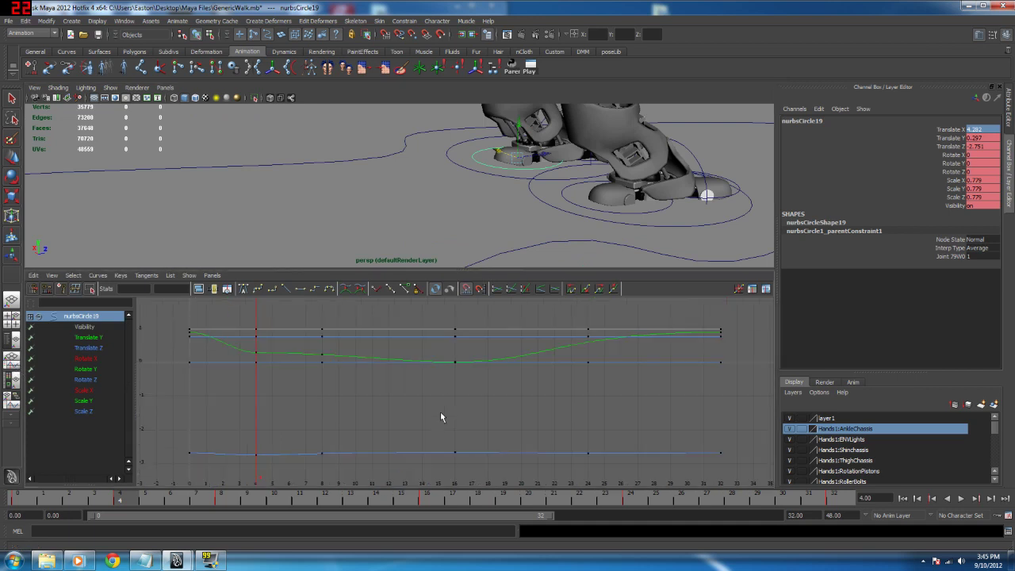
left_click(81, 338)
key("f")
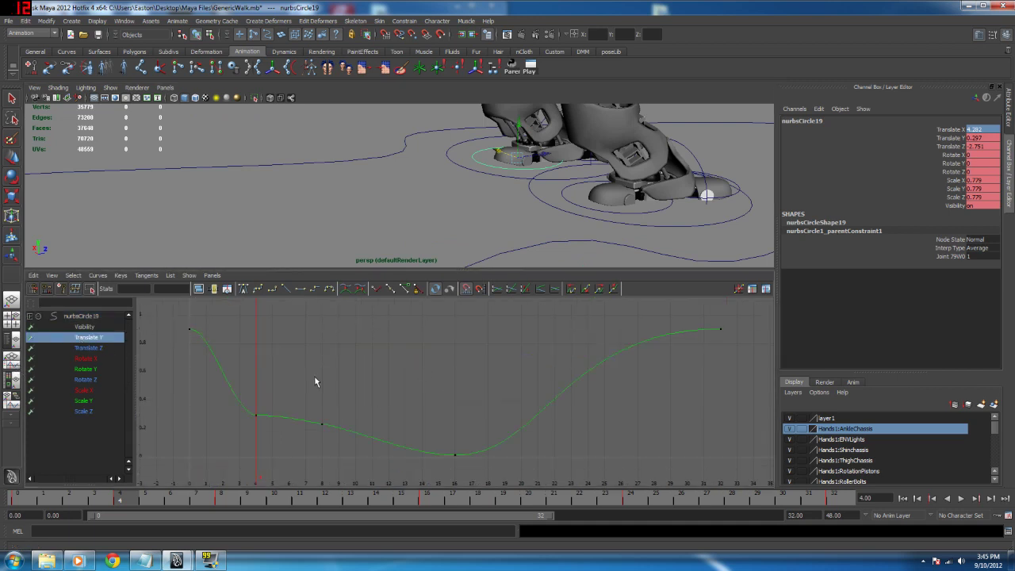
Step: Compare with nurbsCircle27's curves, and lower all Translate Y keys of heel control nurbsCircle19 together to about 0.77 at frame 32
left_click(589, 208)
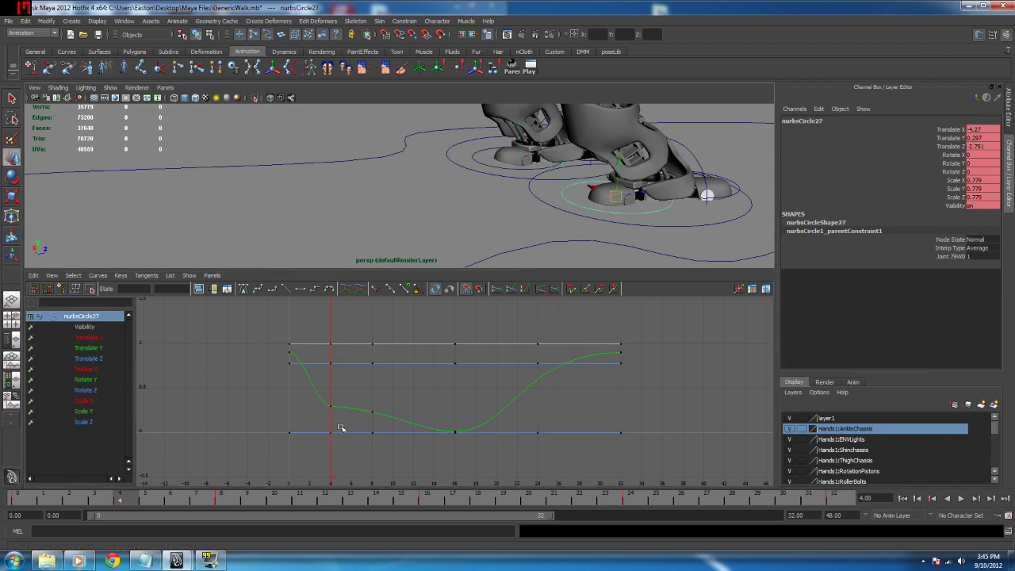
left_click(528, 171)
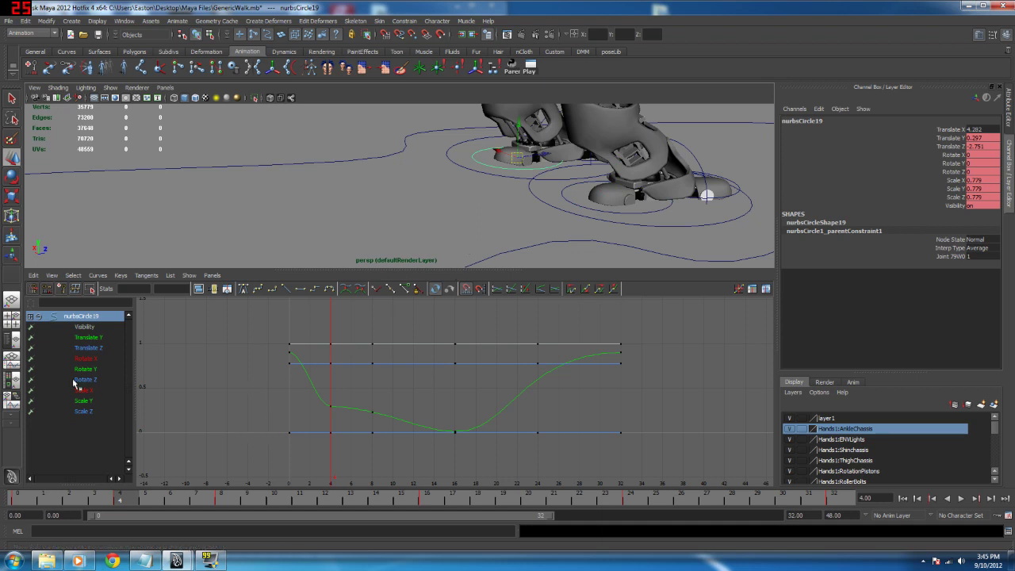
left_click(82, 339)
left_click_drag(265, 312, 660, 453)
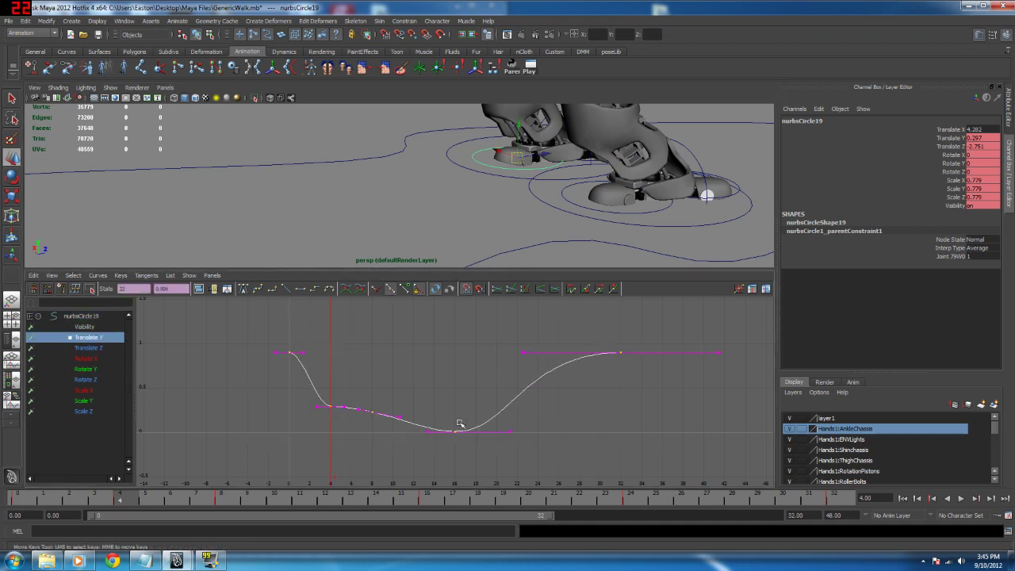
middle_click_drag(454, 431, 463, 442)
Step: Lower all Translate Y keys of heel control nurbsCircle27 together, to about 0.85 at frame 32, and play back the result
left_click(621, 214)
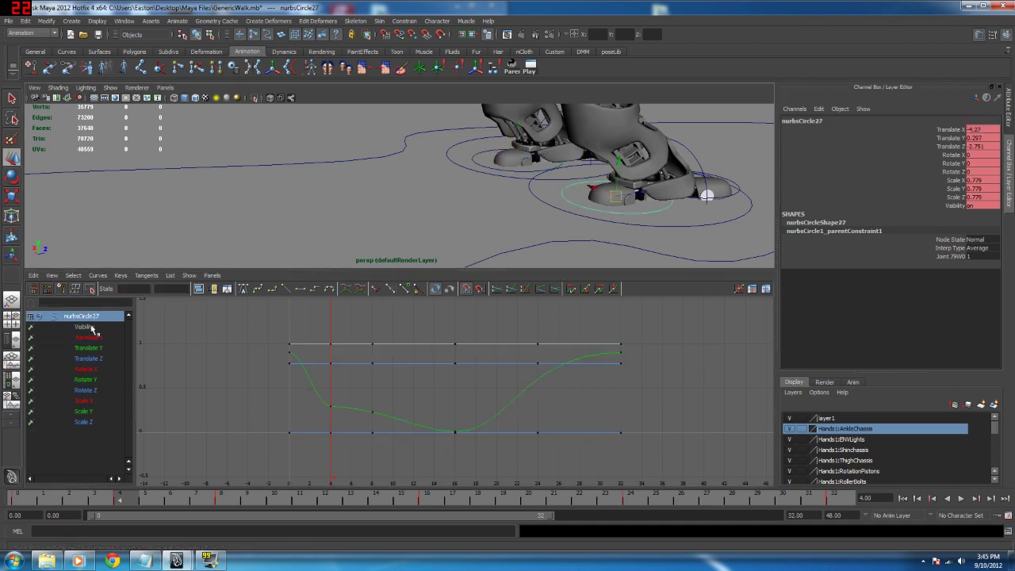
left_click(89, 348)
left_click_drag(661, 472, 661, 472)
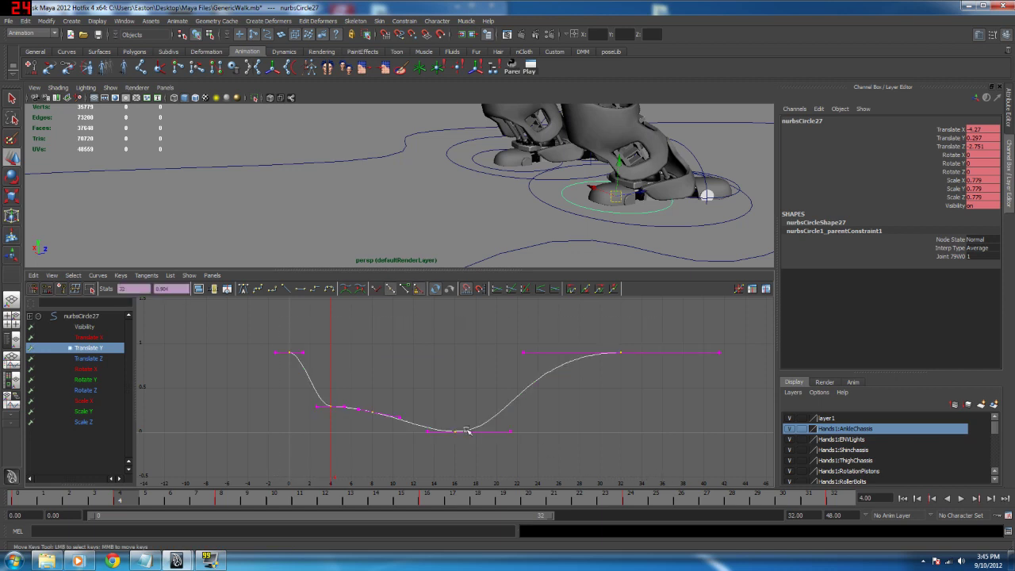
middle_click_drag(450, 426, 456, 444)
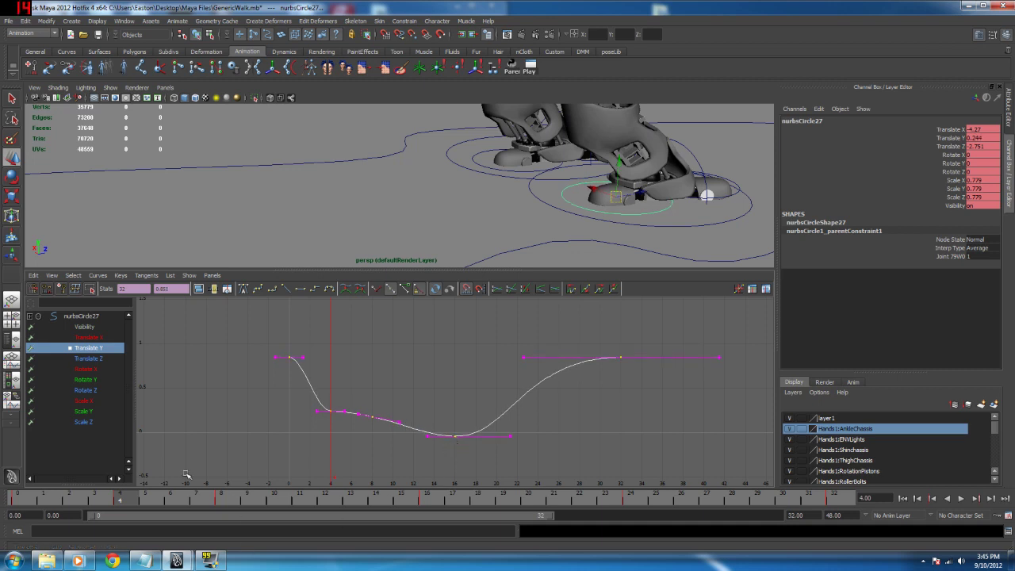
left_click_drag(111, 501, 17, 544)
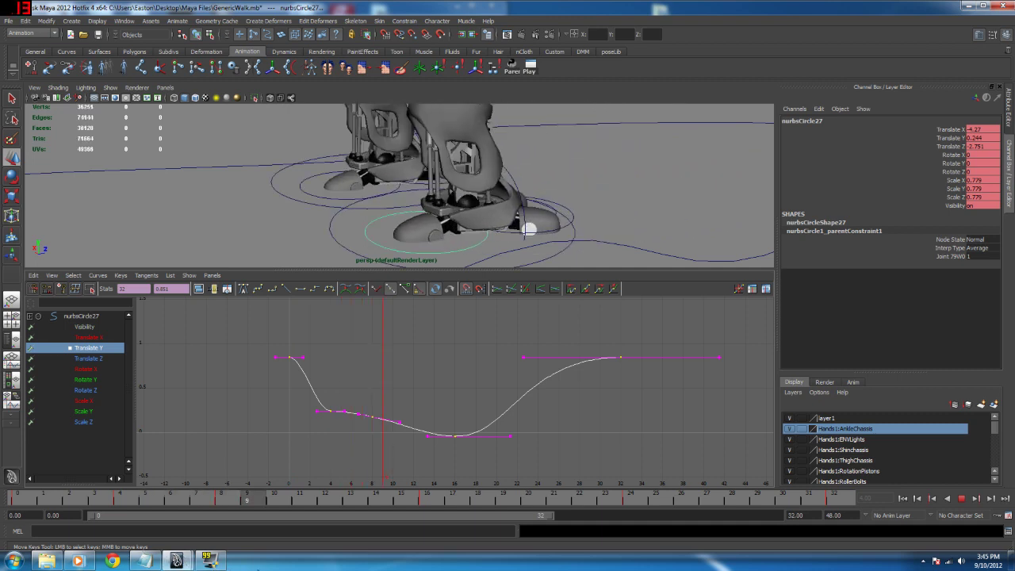
key("Escape")
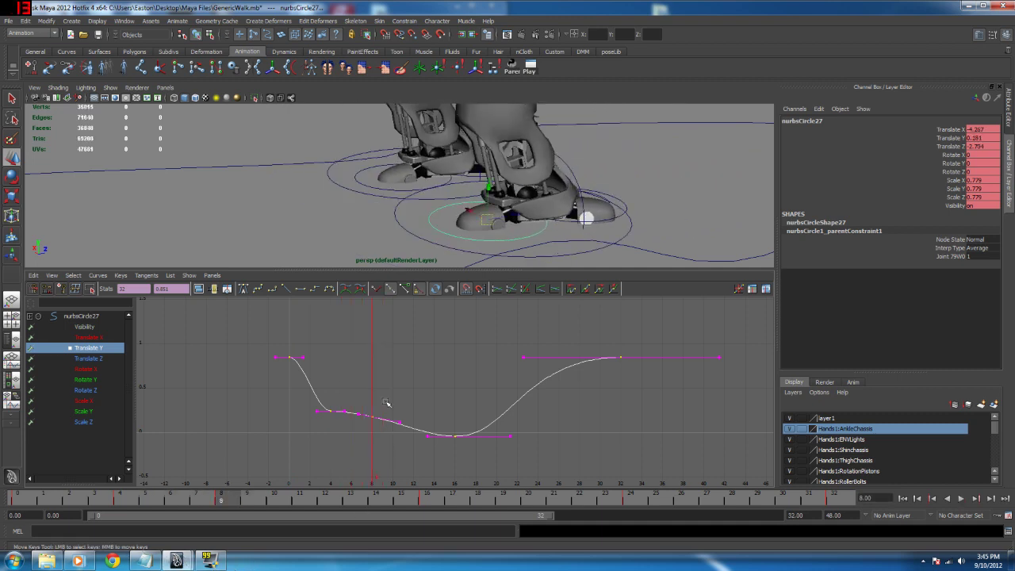
Step: Try to scale heel control nurbsCircle19 uniformly at frame 8, and compare its curves with those of nurbsCircle27
left_click(378, 188)
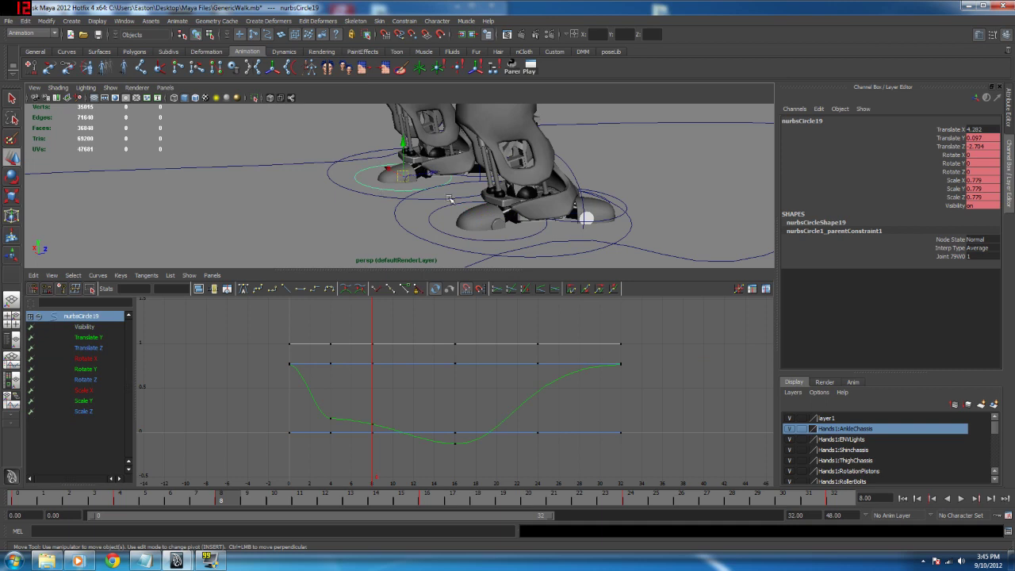
key("r")
left_click_drag(404, 176, 437, 192)
key("ctrl+z")
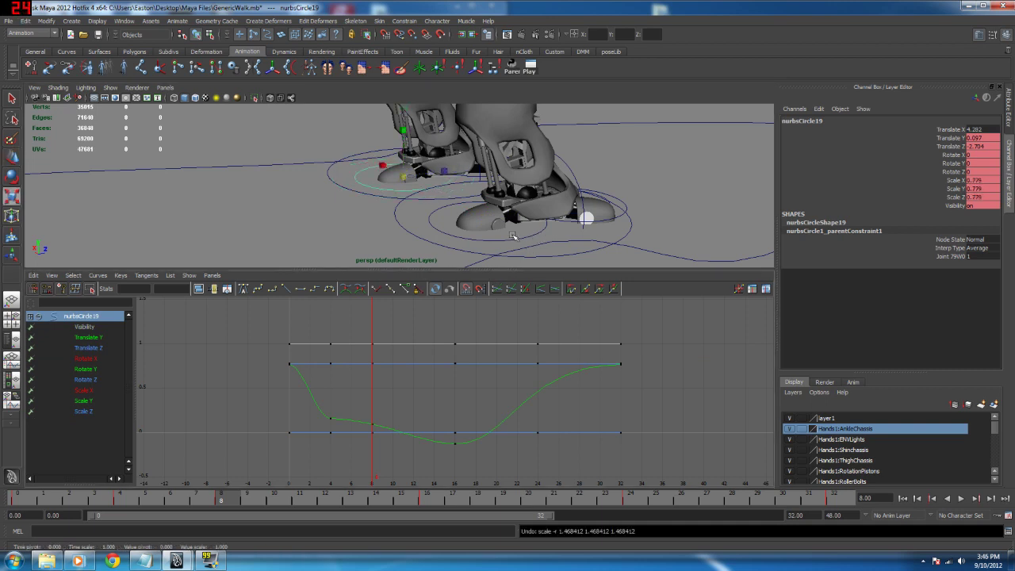
left_click(515, 238)
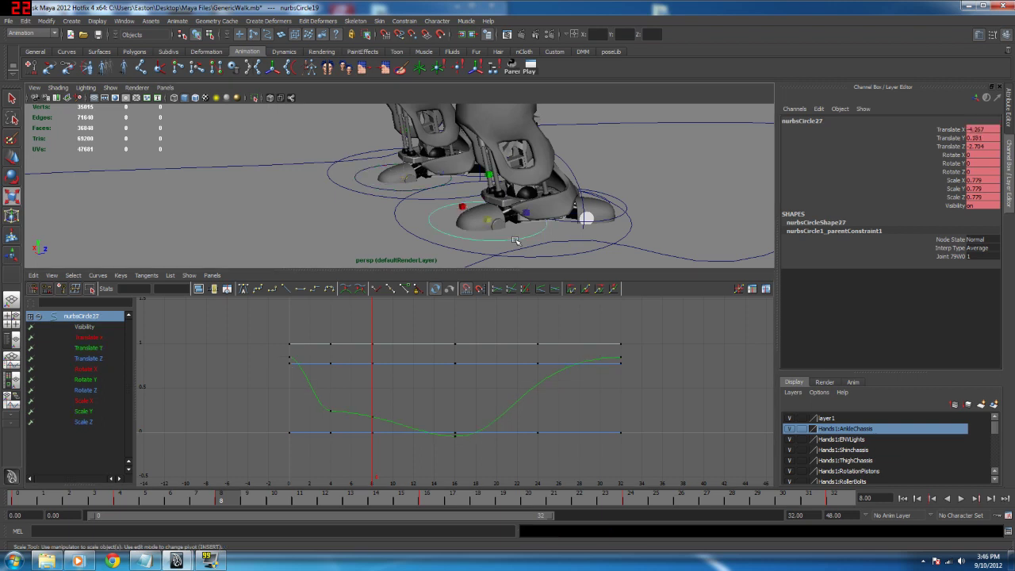
left_click(401, 192)
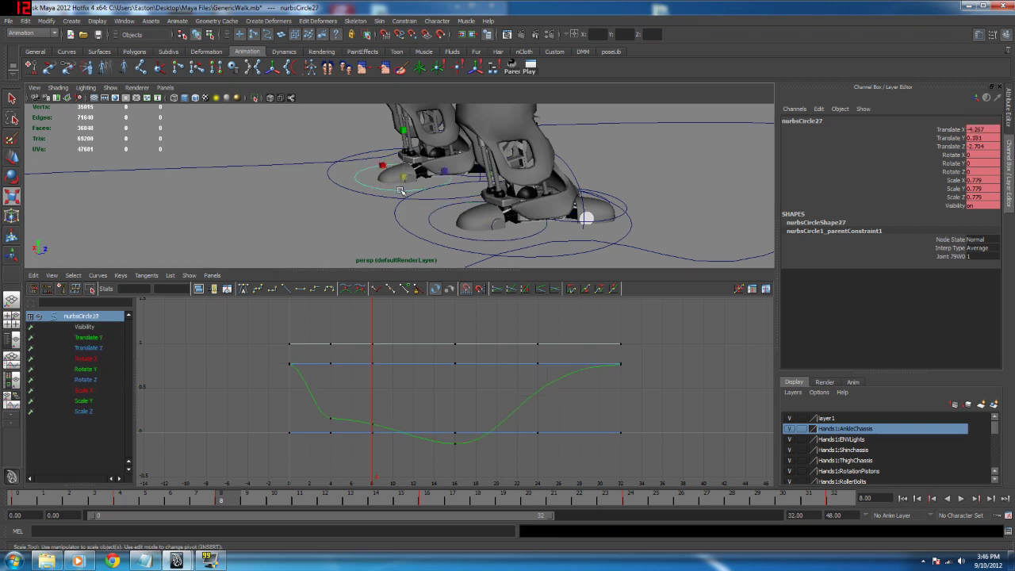
Step: Break the Translate X connection on heel control nurbsCircle27 and play the walk to frame 16
left_click(477, 239)
left_click(951, 129)
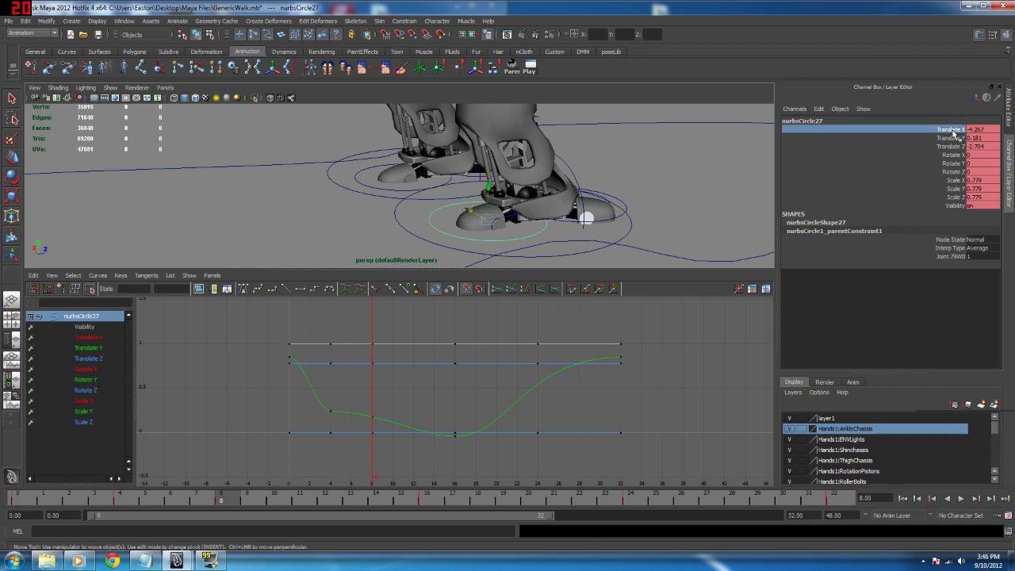
right_click(950, 134)
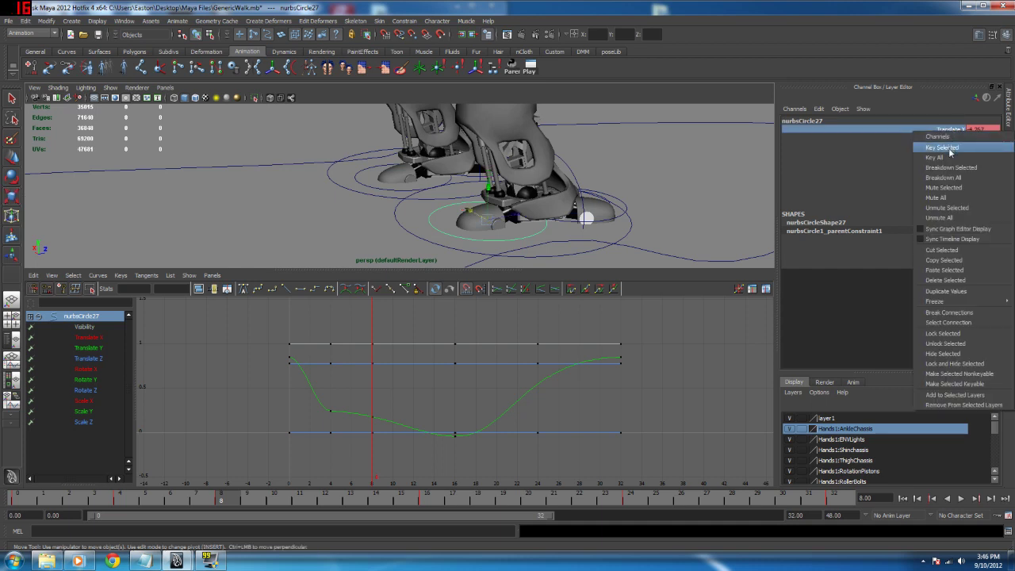
left_click(958, 316)
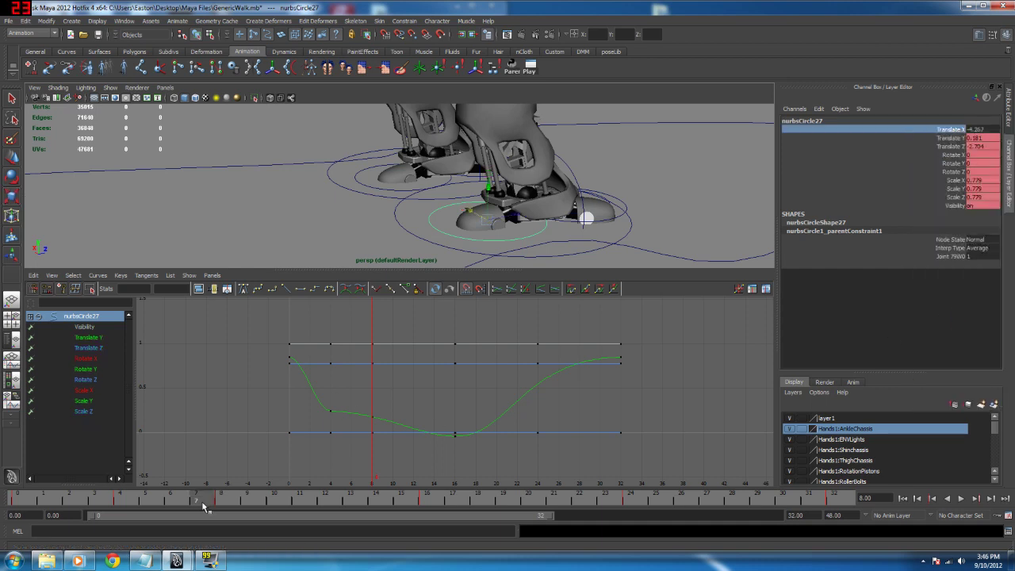
key("alt+v")
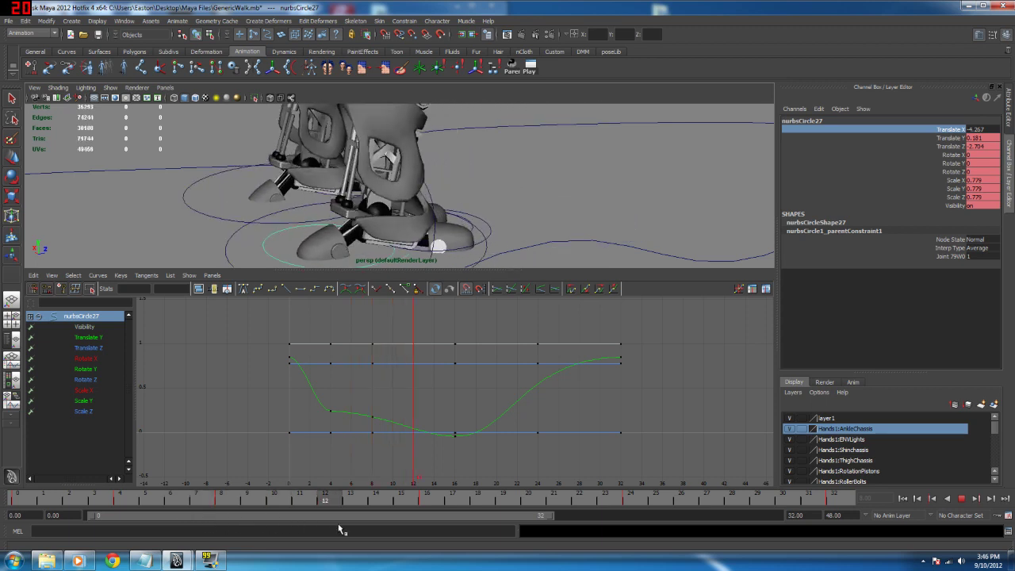
key("alt+v")
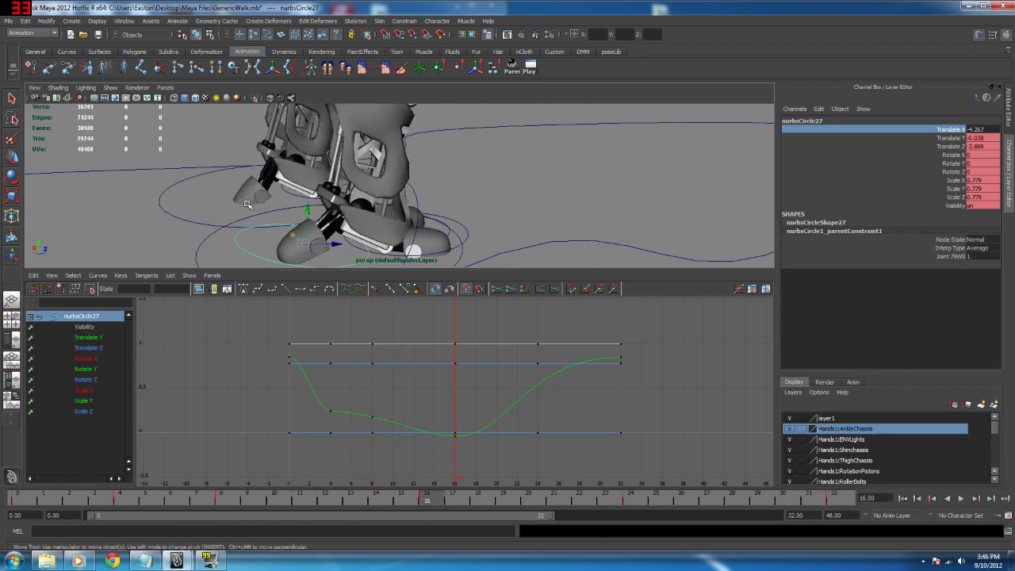
Step: Try to scale all Translate Y keys of heel control nurbsCircle19 in the Graph Editor
key("4")
left_click(224, 220)
key("r")
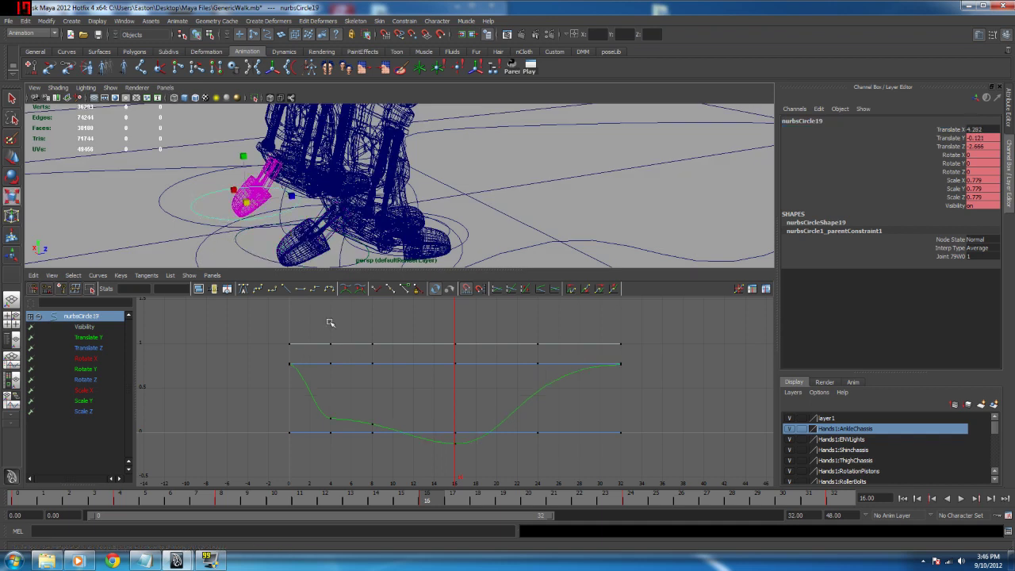
left_click(87, 337)
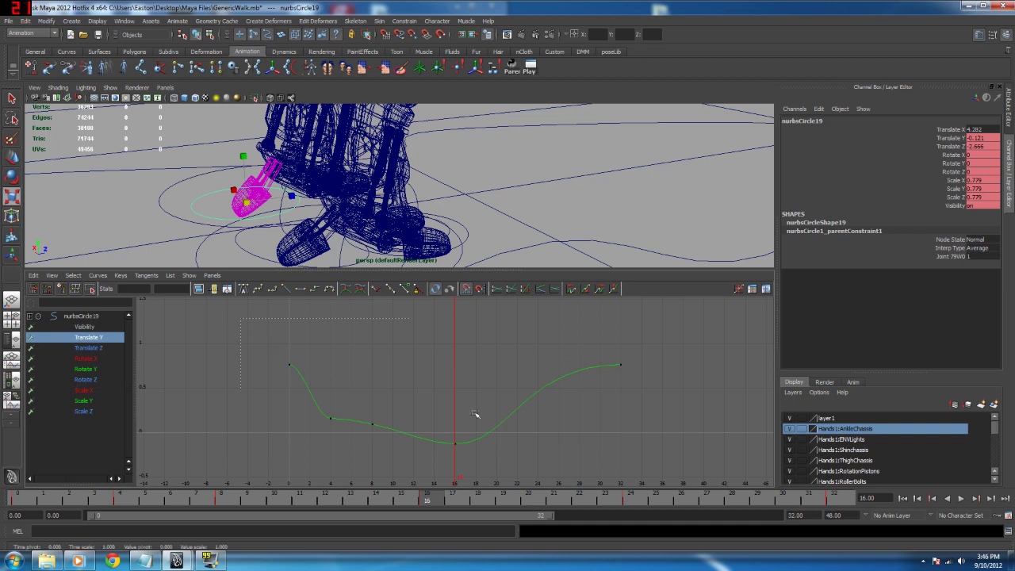
left_click(449, 442)
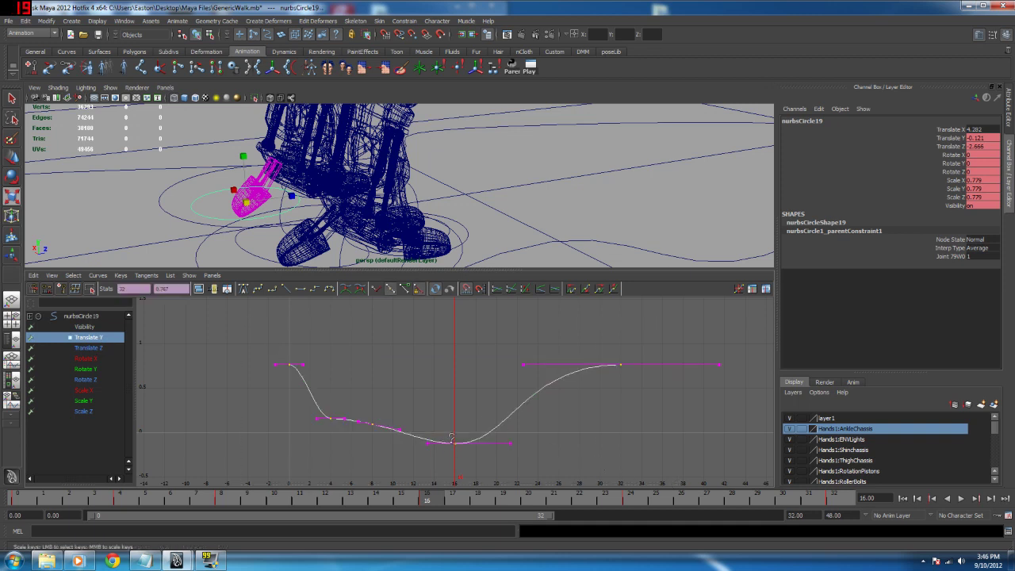
middle_click_drag(452, 443, 455, 438)
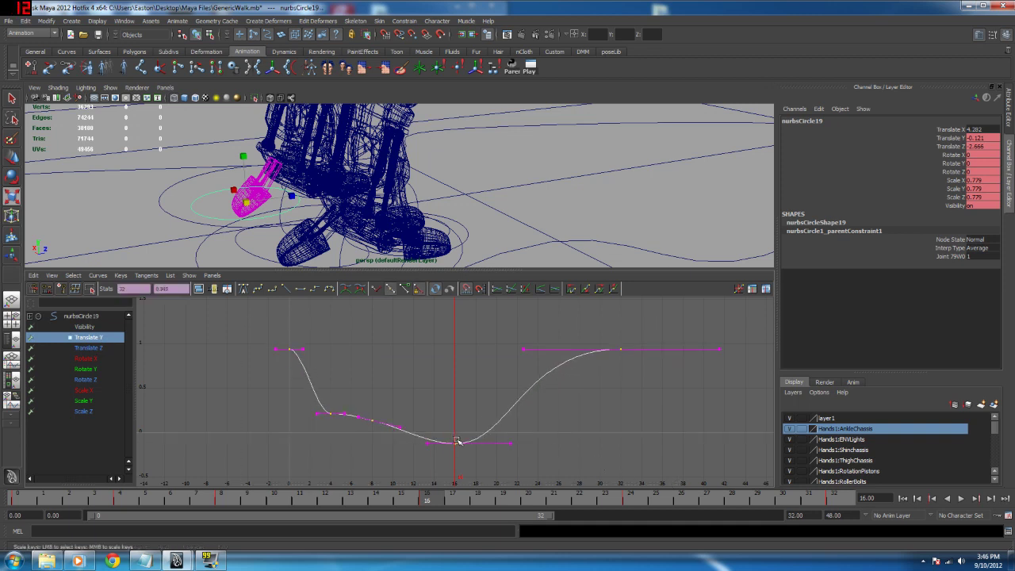
key("ctrl+z")
Step: Raise all Translate Y keys of nurbsCircle19 together, to about 1.476 at frame 32, and play back the heel motion
key("w")
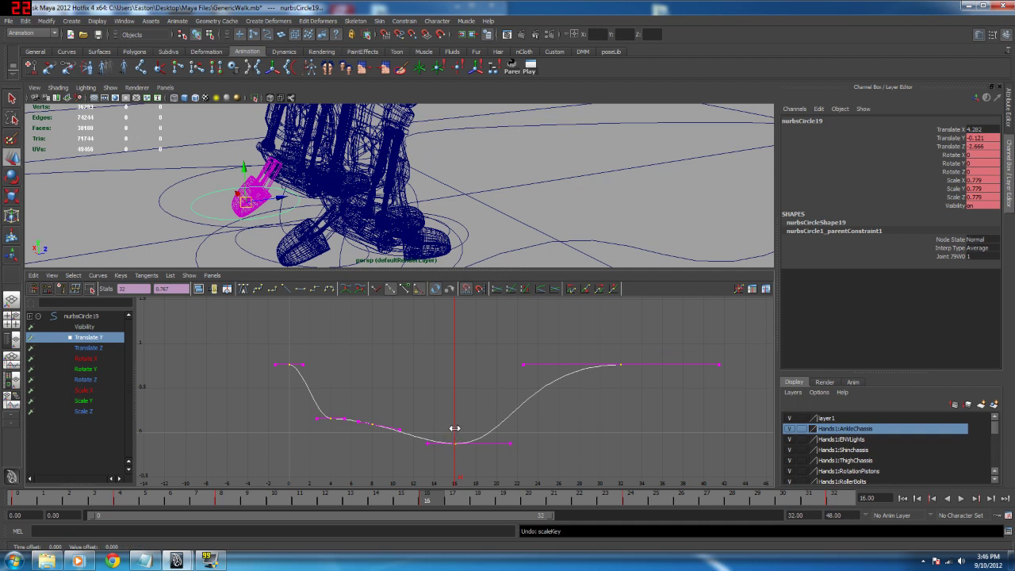
left_click(366, 356)
left_click(518, 385)
middle_click_drag(338, 407, 360, 374, "shift")
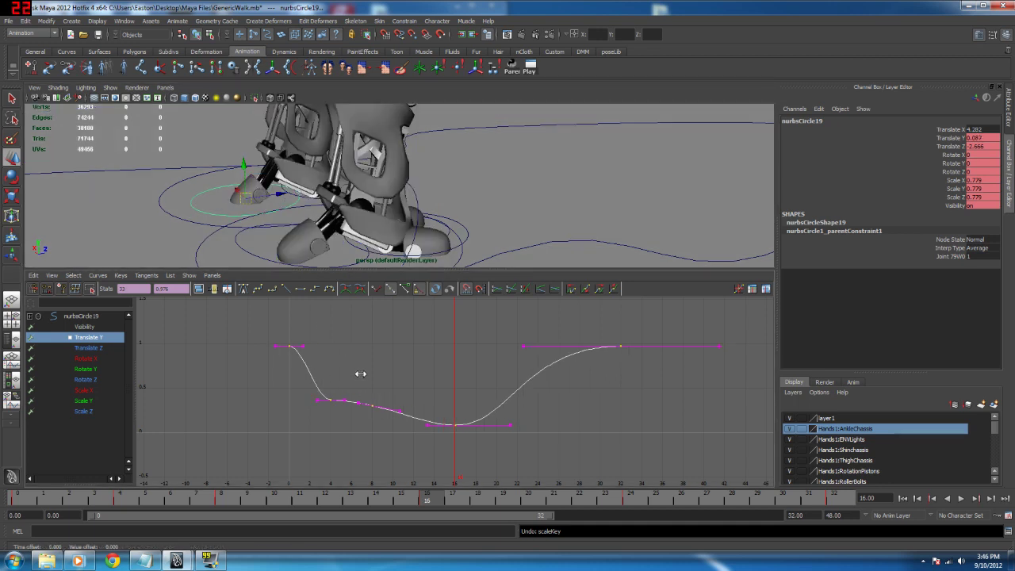
key("ctrl+z")
middle_click_drag(381, 370, 395, 341, "shift")
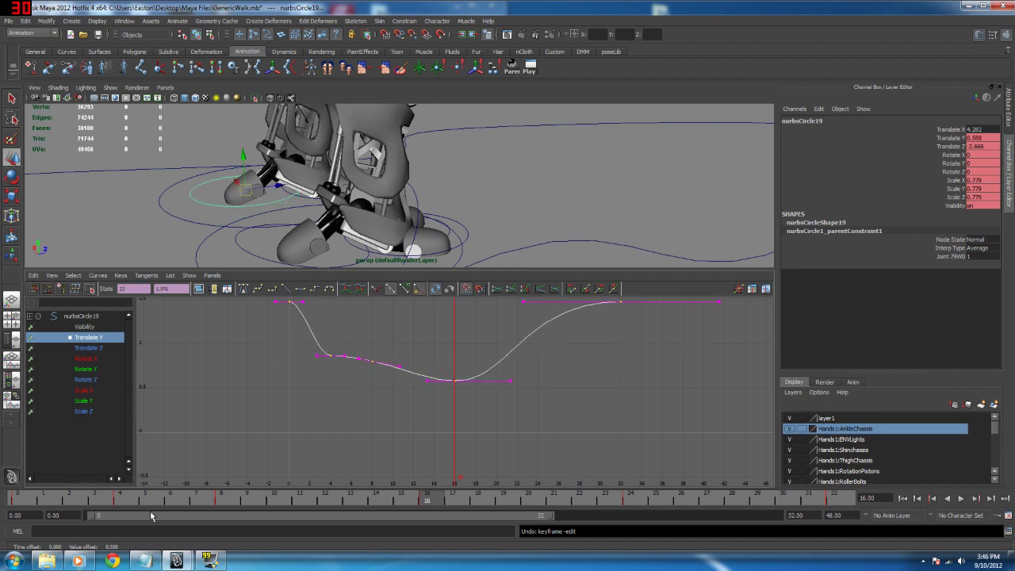
key("alt+v")
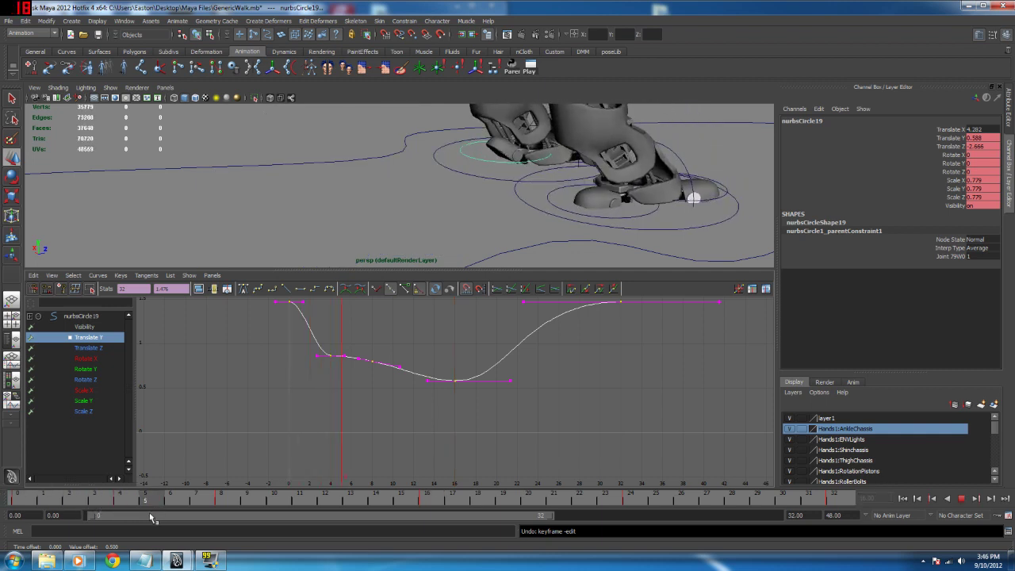
Step: Lower nurbsCircle19's Translate Y key at frame 4 to about 0.089 so the foot plants on the ground
left_click(124, 503)
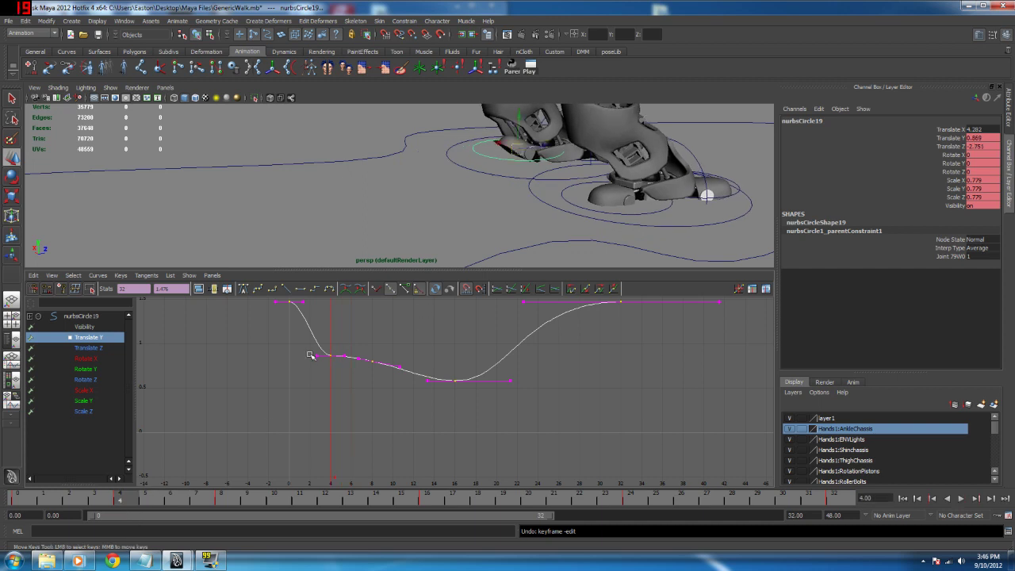
left_click_drag(310, 354, 346, 393)
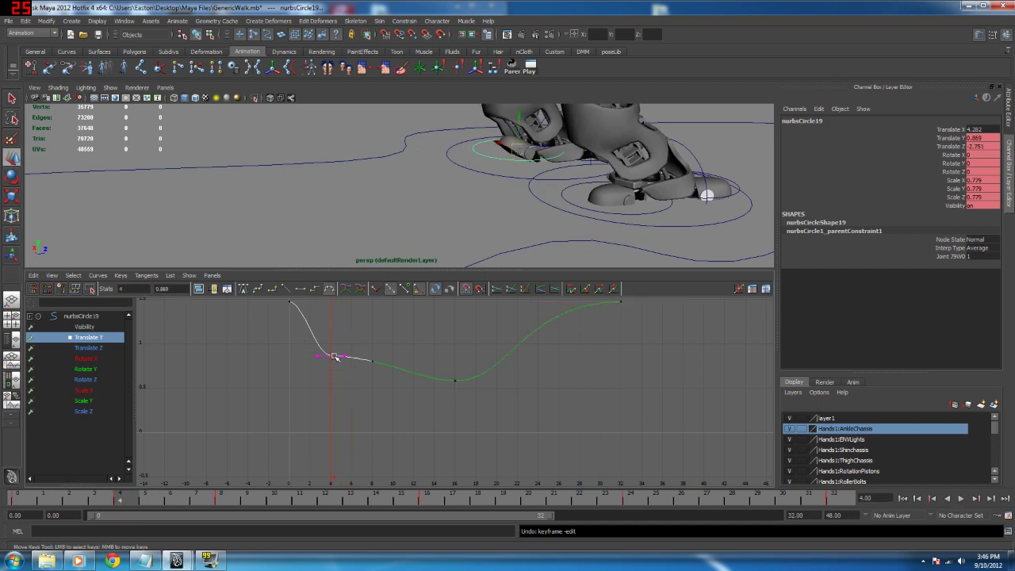
middle_click_drag(331, 356, 330, 418)
middle_click_drag(333, 418, 333, 427)
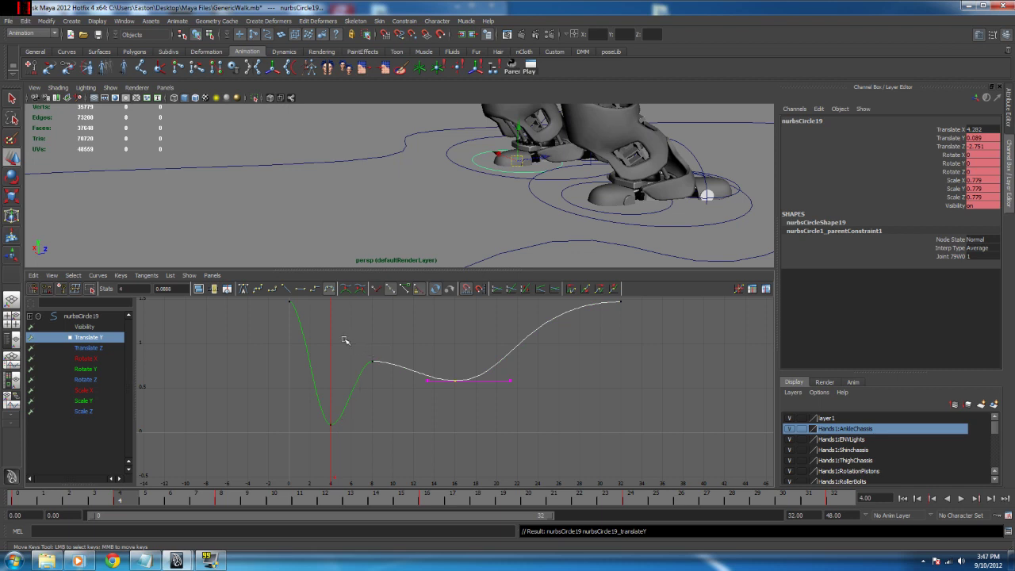
Step: Lower nurbsCircle19's Translate Y key at frame 0 to about 1.113, and select the key at frame 8
left_click_drag(103, 497, 1, 508)
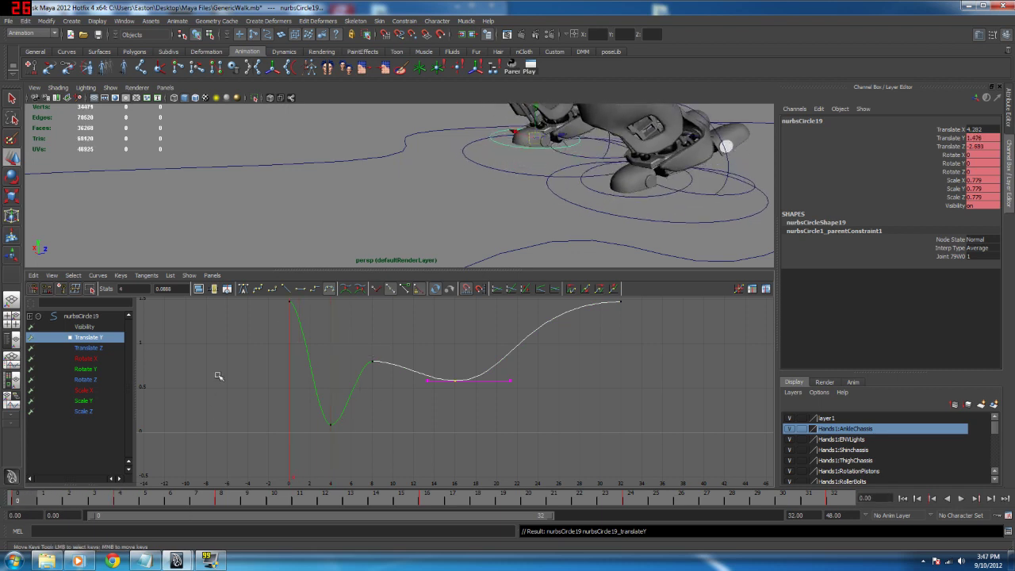
left_click_drag(266, 299, 288, 336)
middle_click_drag(296, 333, 296, 361, "alt")
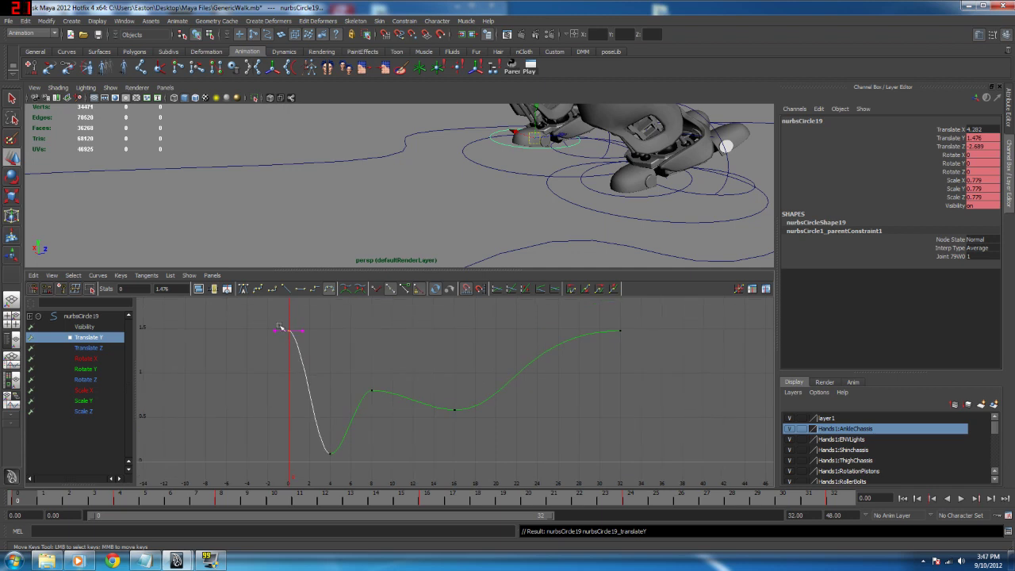
middle_click_drag(274, 318, 291, 364)
key("ctrl+z")
left_click_drag(364, 380, 387, 437)
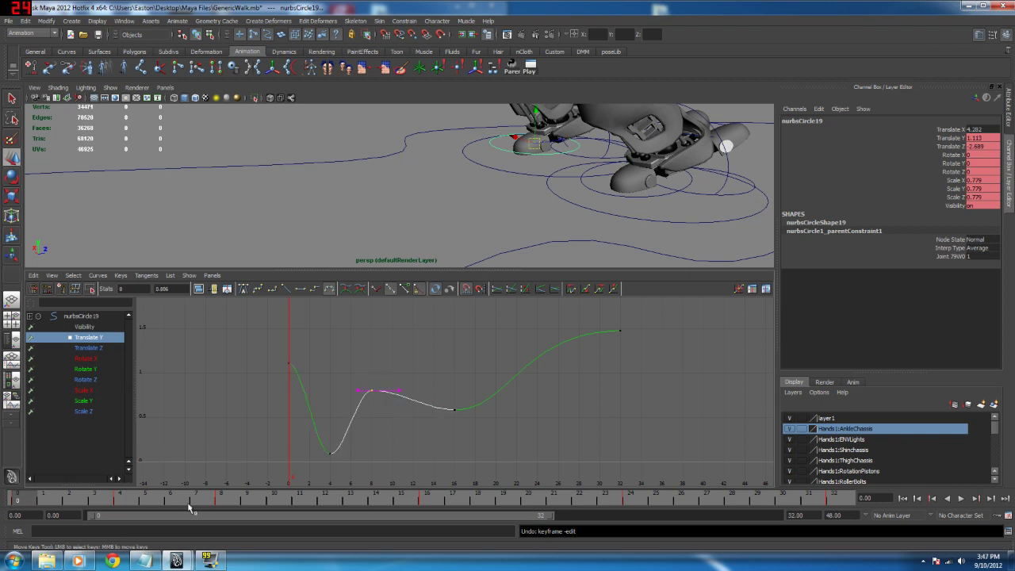
Step: Lower nurbsCircle19's Translate Y key at frame 8 to about 0.25, select the frame 16 key, and check the foot motion from several angles
left_click_drag(189, 508, 223, 512)
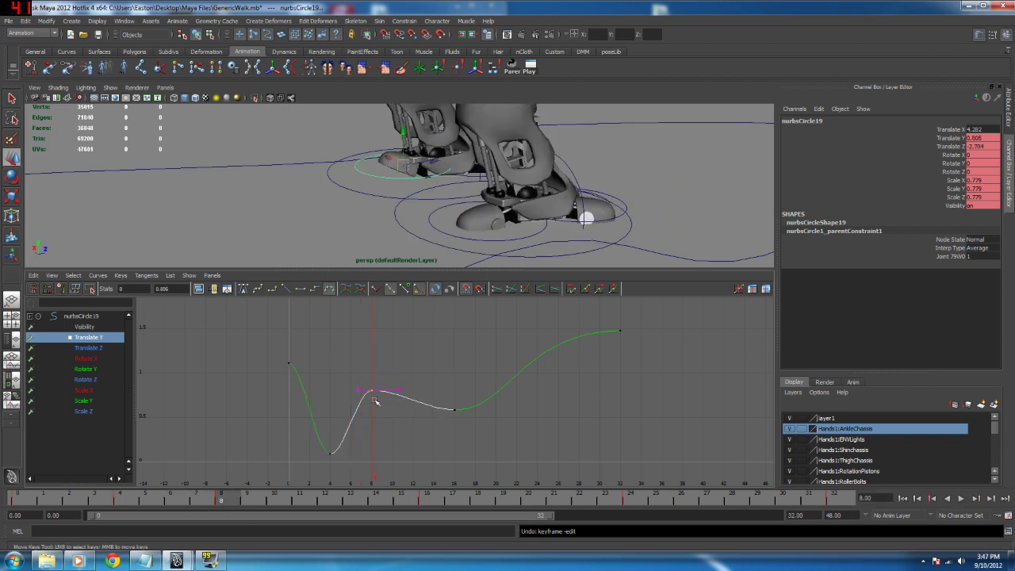
middle_click_drag(372, 391, 375, 442)
left_click(456, 407)
left_click_drag(301, 499, 639, 511)
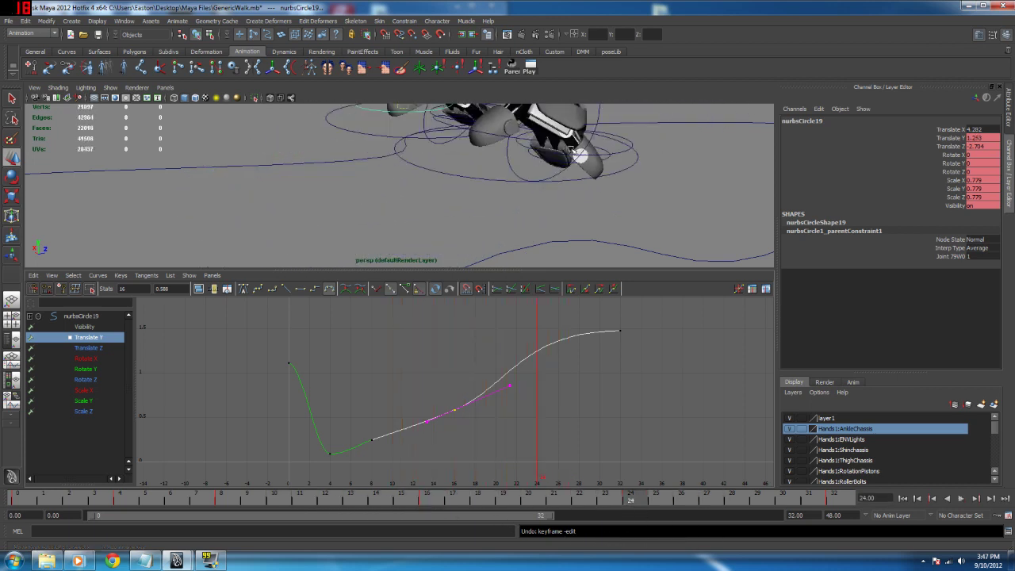
middle_click_drag(533, 155, 527, 226, "alt")
left_click_drag(527, 226, 596, 186, "alt")
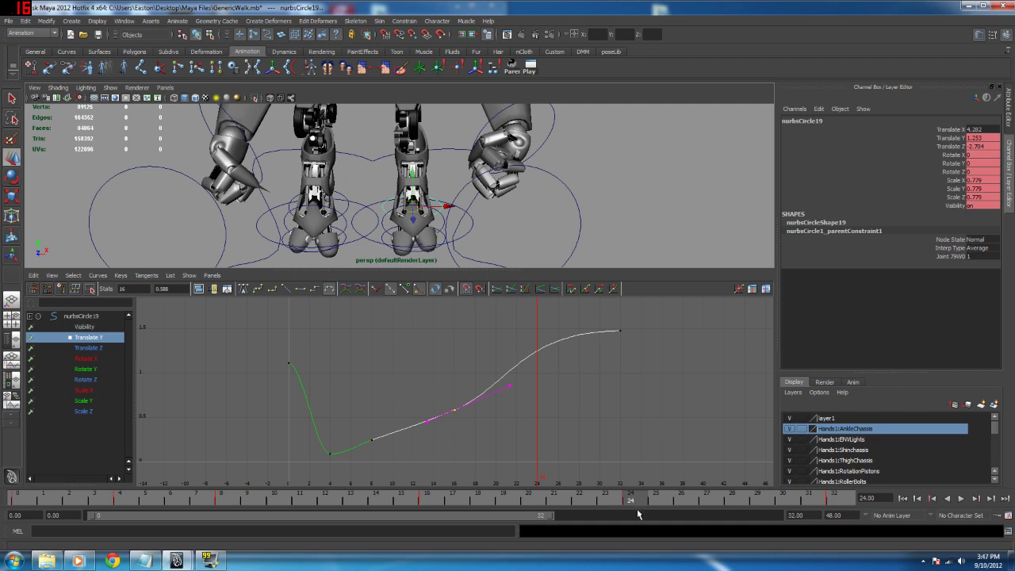
left_click_drag(410, 181, 517, 138, "alt")
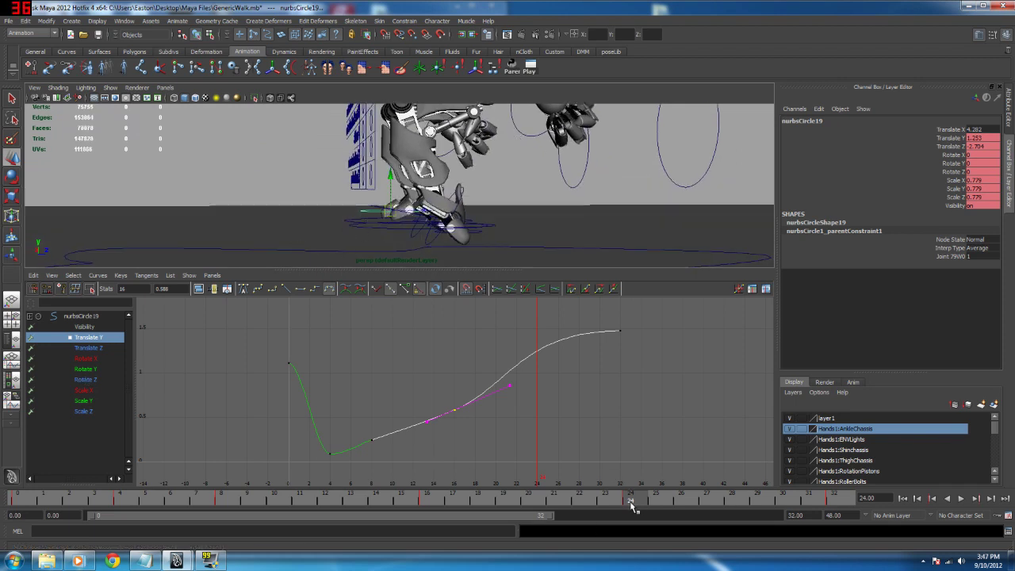
key("alt+v")
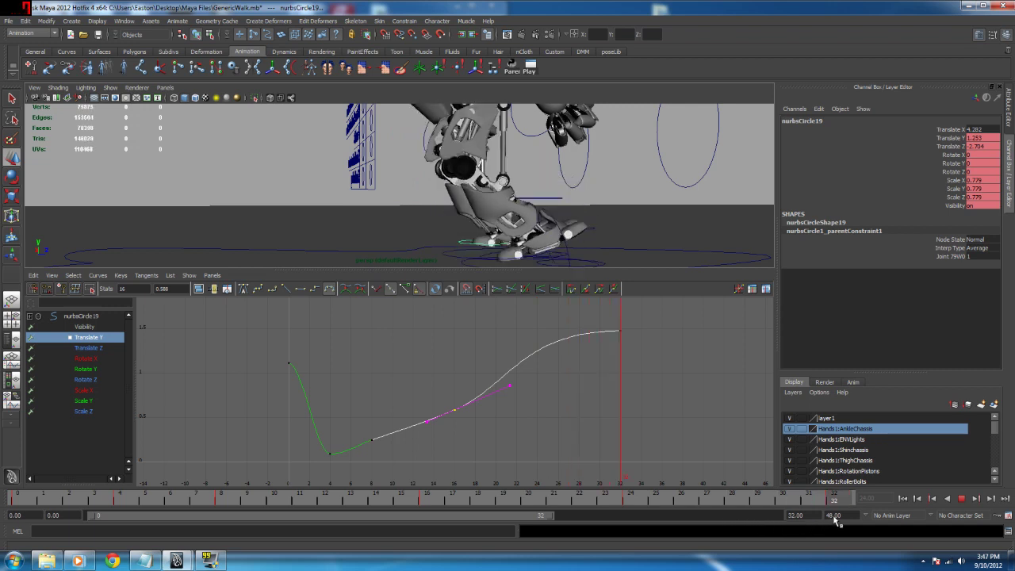
key("alt+v")
Step: Set nurbsCircle19's Translate Y key at frame 32 to 1.113, matching the key at frame 0
key("w")
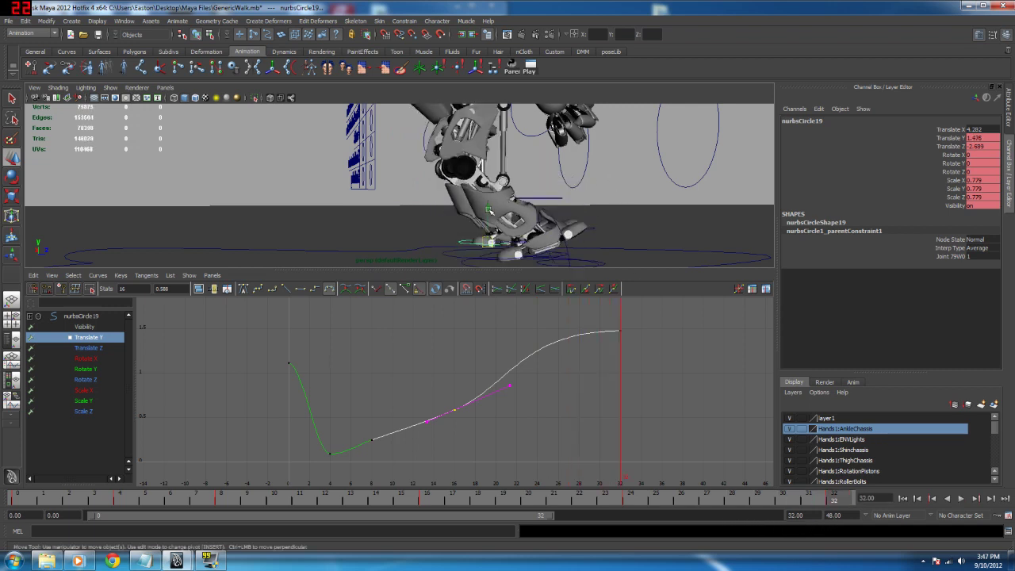
left_click(620, 330)
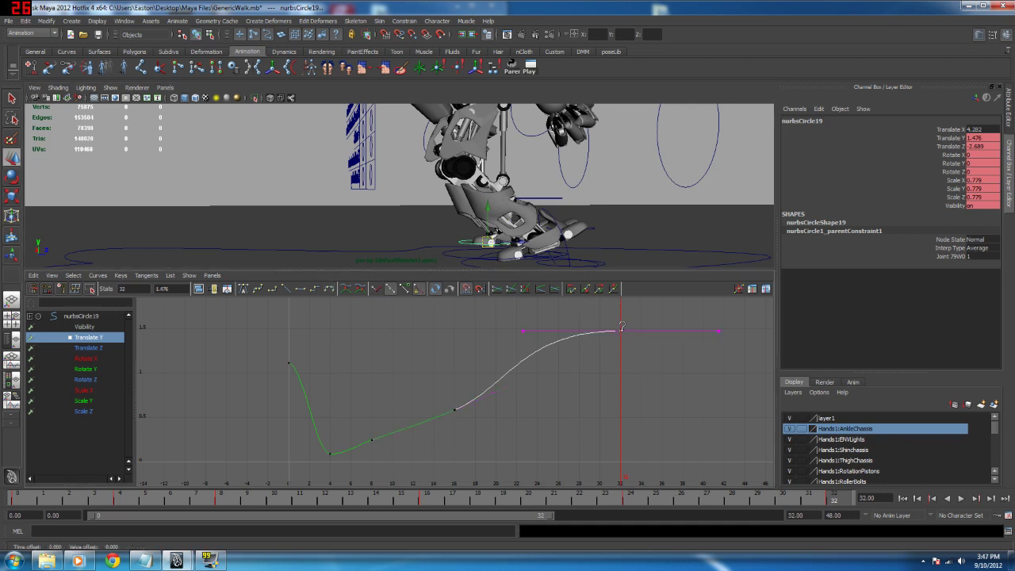
middle_click_drag(621, 326, 623, 362, "shift")
left_click_drag(258, 343, 300, 377)
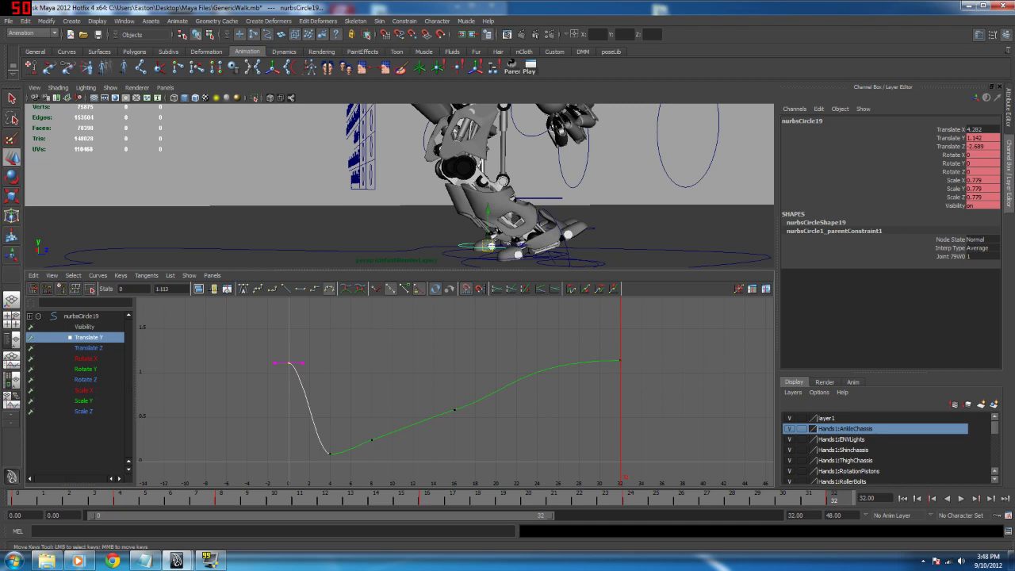
left_click_drag(622, 357, 657, 397)
left_click_drag(187, 288, 113, 291)
type("1.113")
key("Return")
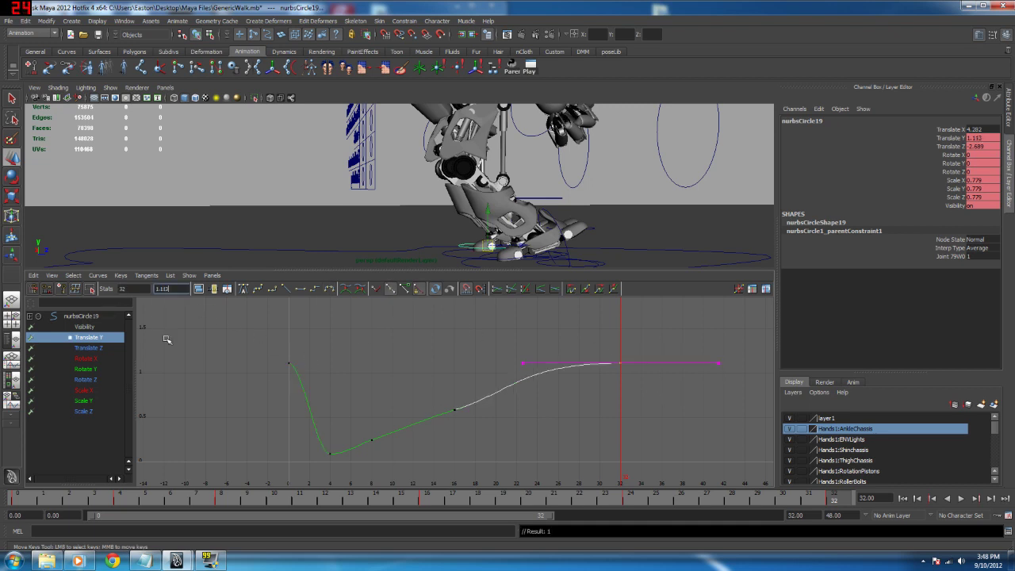
Step: Examine the walk cycle in the full-size perspective view by scrubbing and playing it back, and compare the poses at frames 32 and 0
left_click_drag(839, 500, 683, 500)
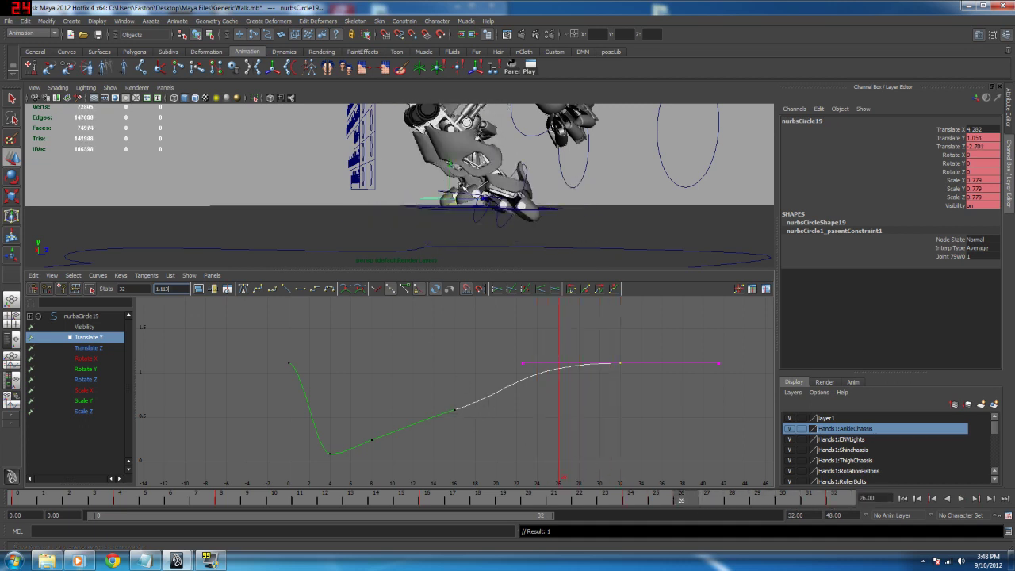
left_click_drag(464, 190, 526, 218, "alt")
key("space")
left_click_drag(536, 321, 510, 345, "alt")
left_click_drag(353, 503, 352, 544)
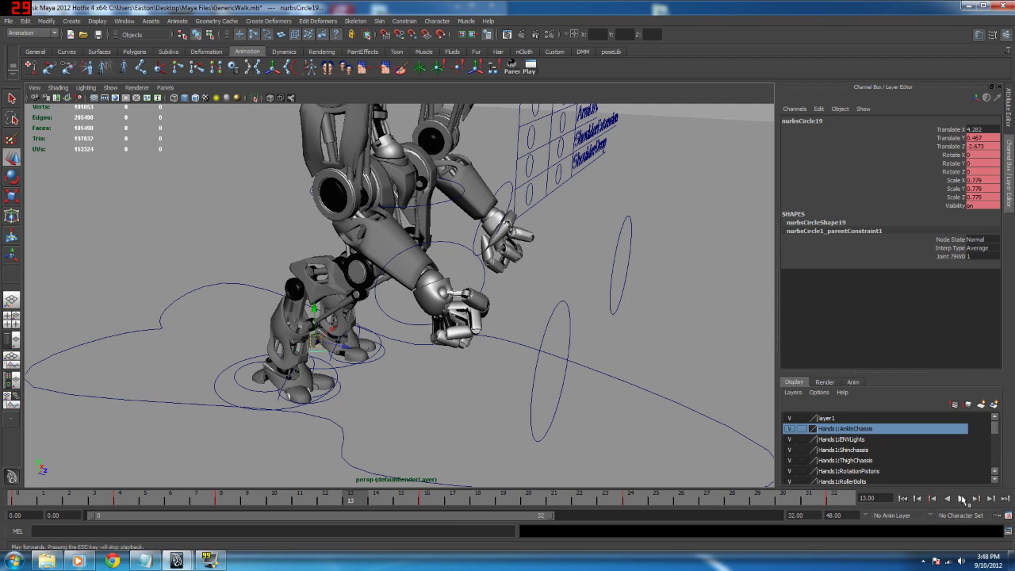
left_click(960, 498)
left_click_drag(527, 373, 610, 389, "alt")
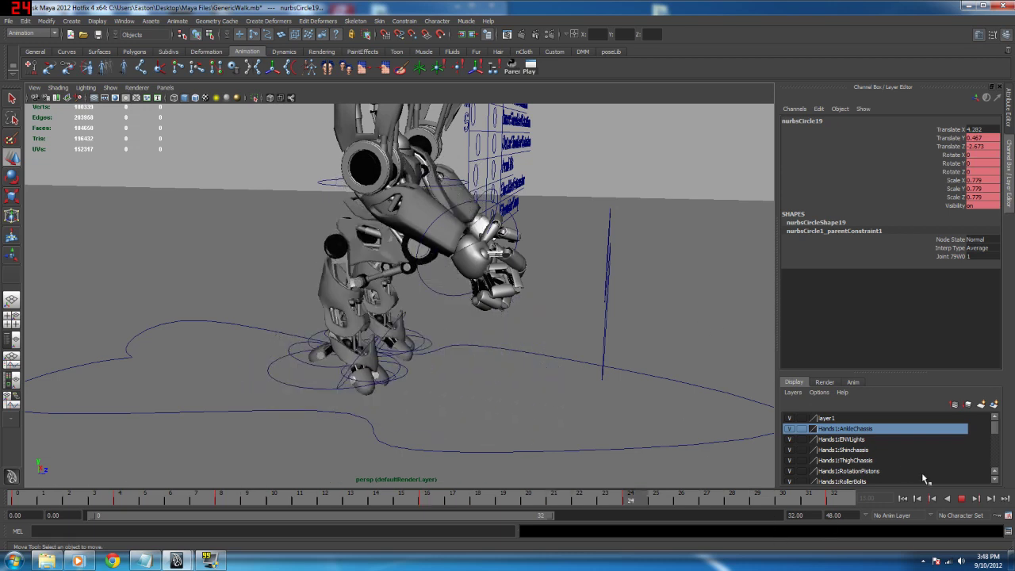
left_click(961, 499)
left_click(834, 498)
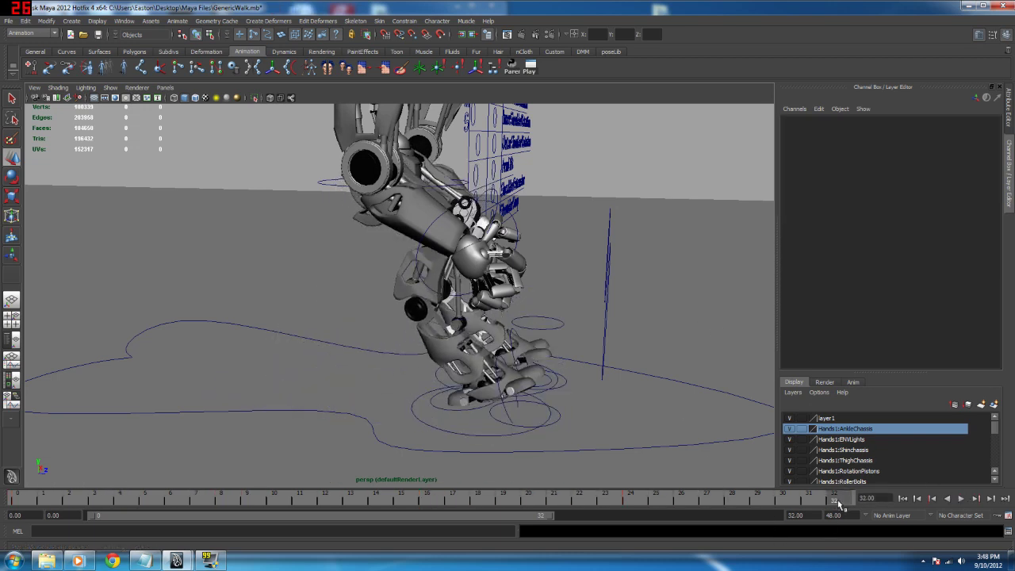
left_click(19, 498)
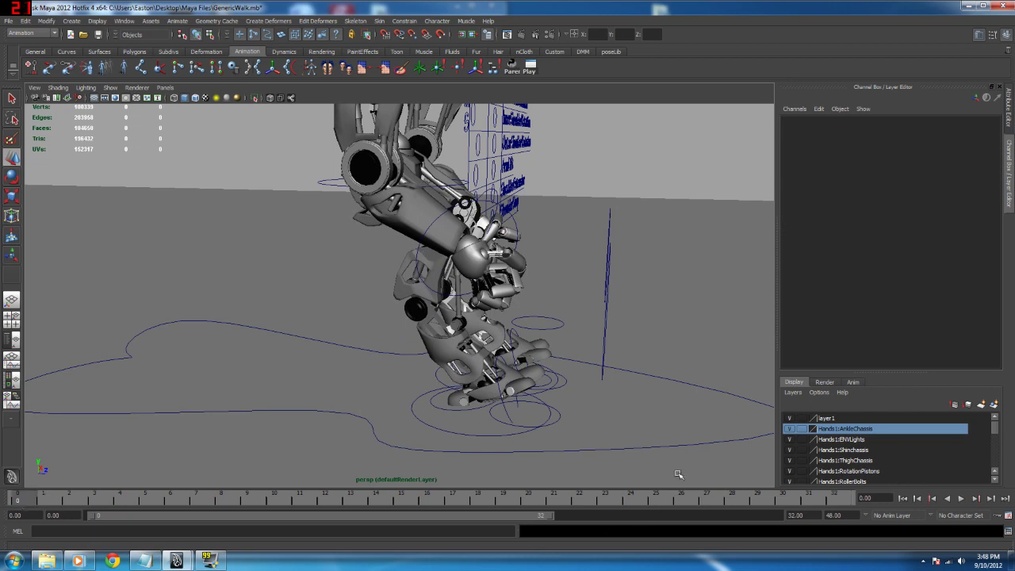
Step: Select the animated foot's controls together: nurbsCircle20, nurbsCircle18, nurbsCircle21, nurbsCircle28 and nurbsCircle19
left_click_drag(603, 358, 413, 409, "alt")
middle_click_drag(476, 444, 469, 410, "alt")
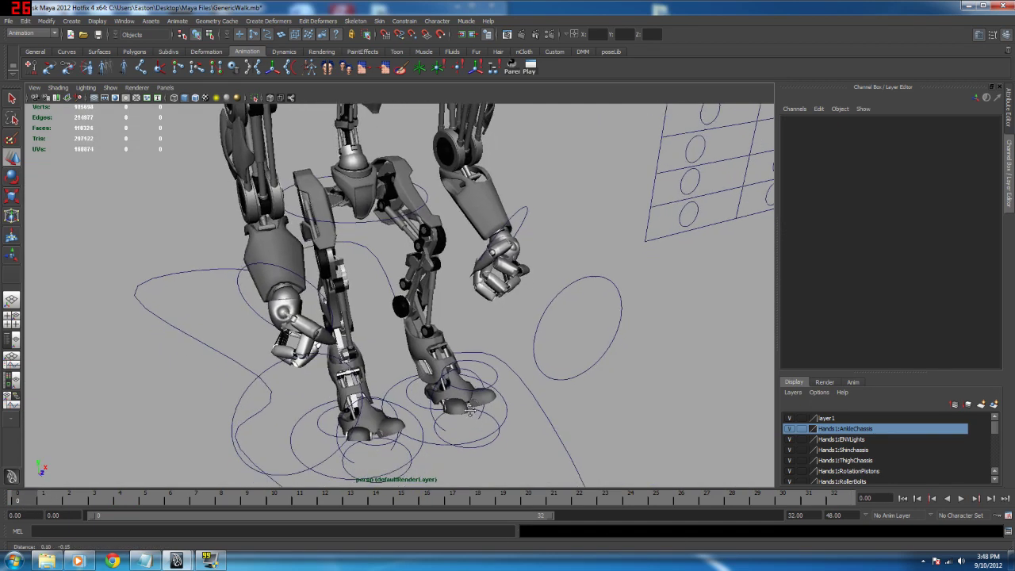
left_click_drag(469, 410, 464, 416, "alt")
left_click(484, 411)
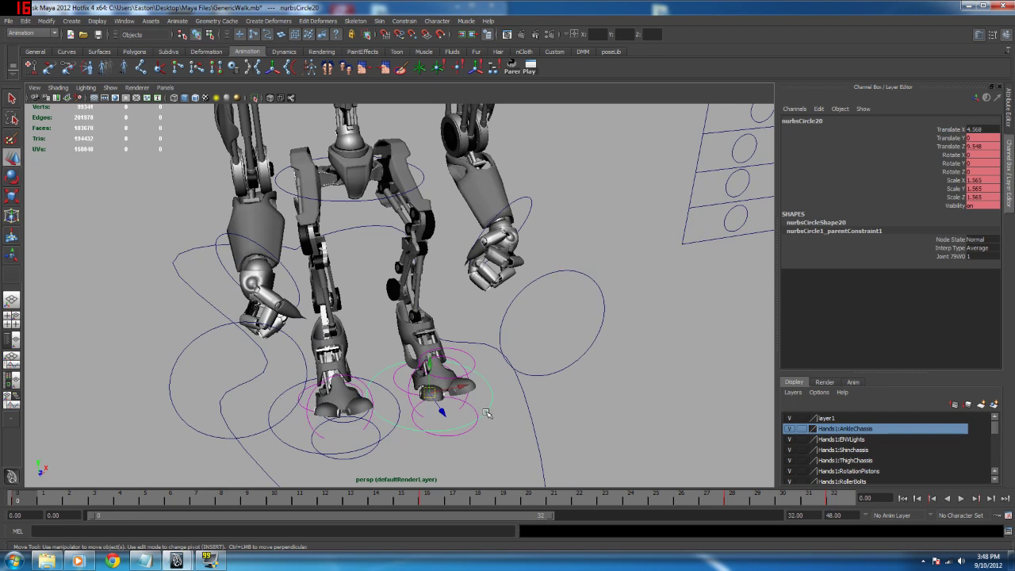
key("q")
left_click(467, 407)
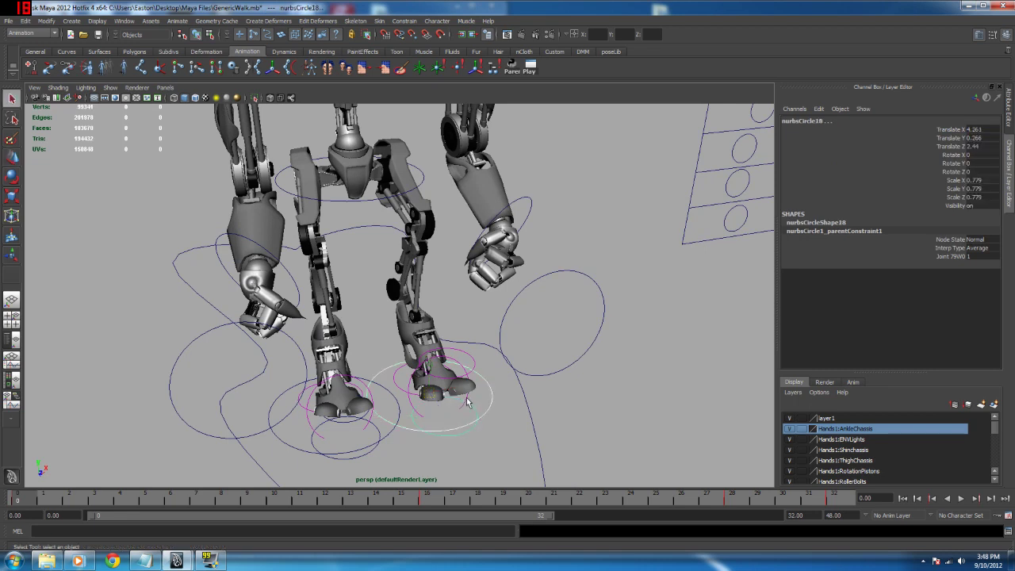
left_click(468, 401)
left_click(473, 370)
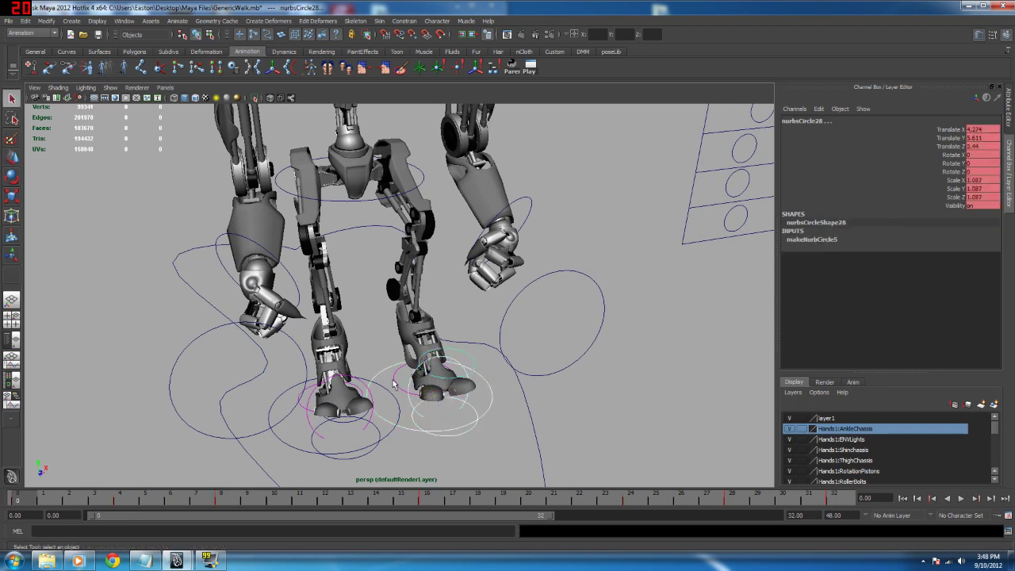
left_click(394, 385)
left_click_drag(395, 384, 472, 402, "alt")
Step: Shift all keys of the selected foot controls 16 frames forward in the Graph Editor and play back the offset motion
left_click(13, 407)
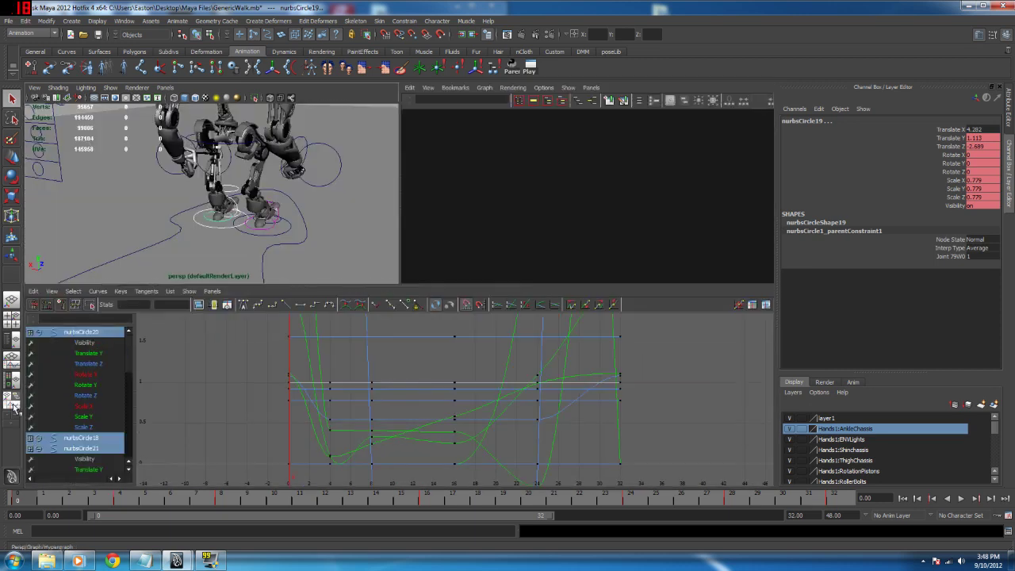
left_click(14, 363)
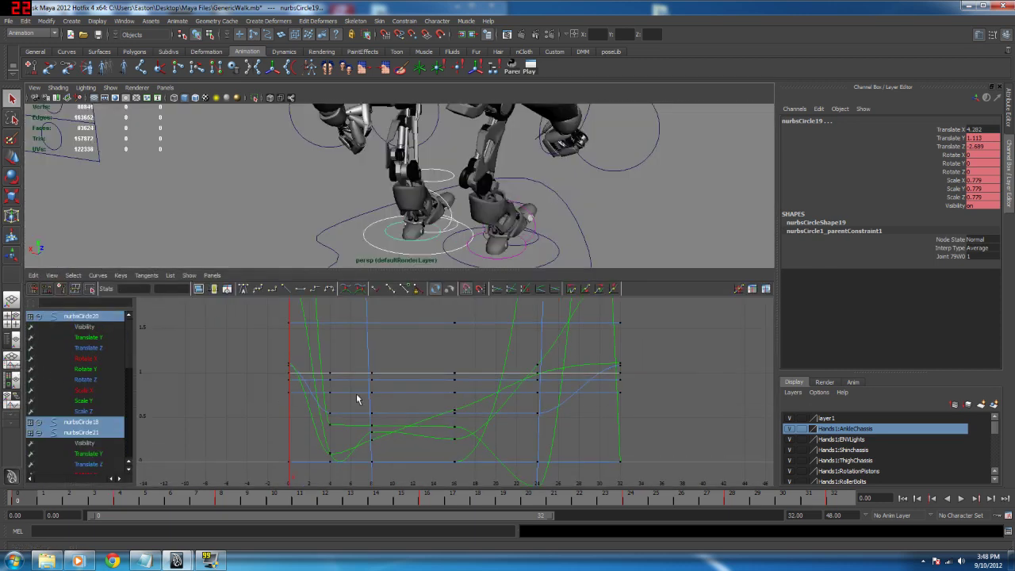
key("a")
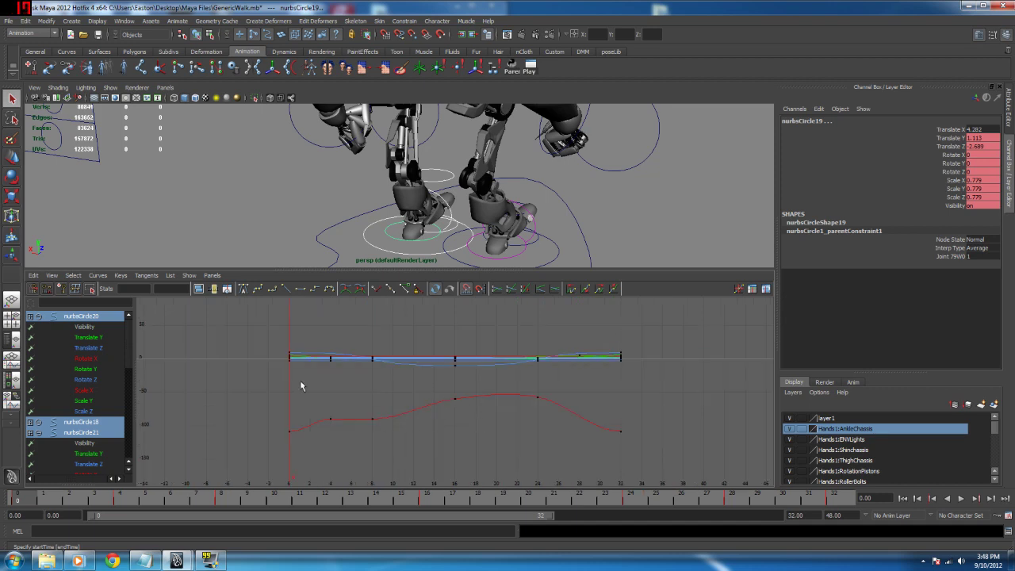
left_click_drag(273, 321, 721, 482)
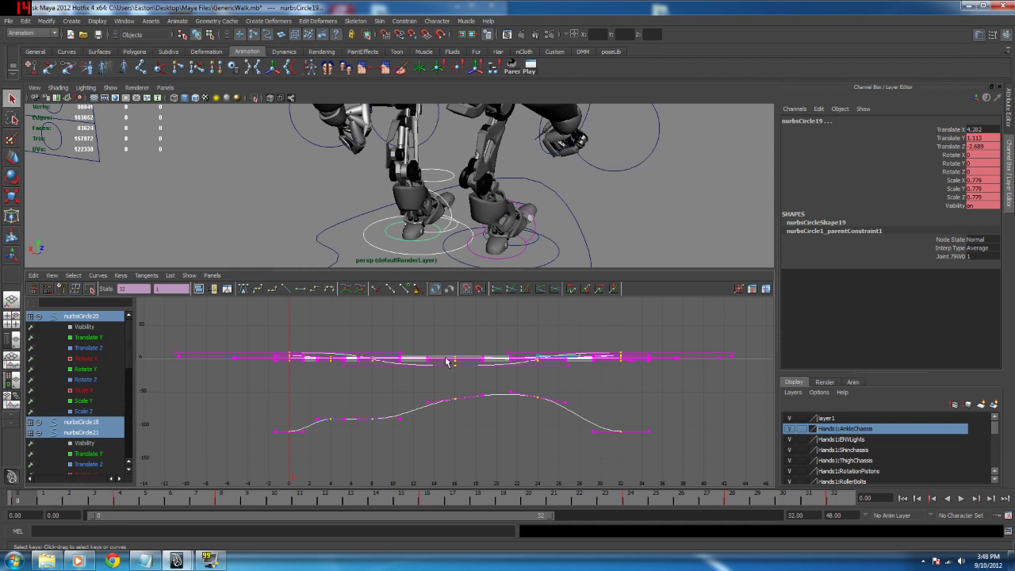
key("w")
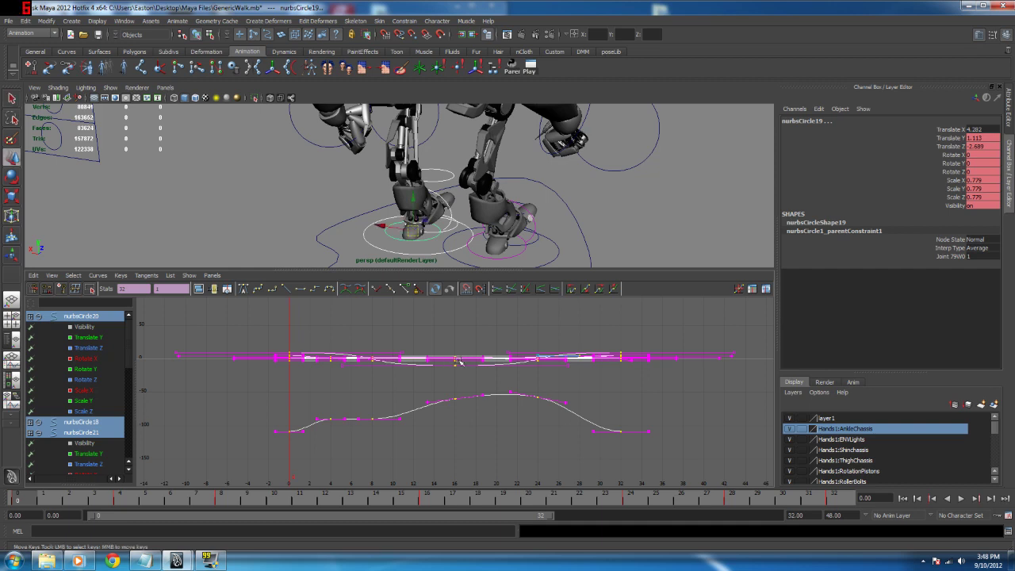
middle_click_drag(451, 363, 619, 373, "shift")
key("alt+v")
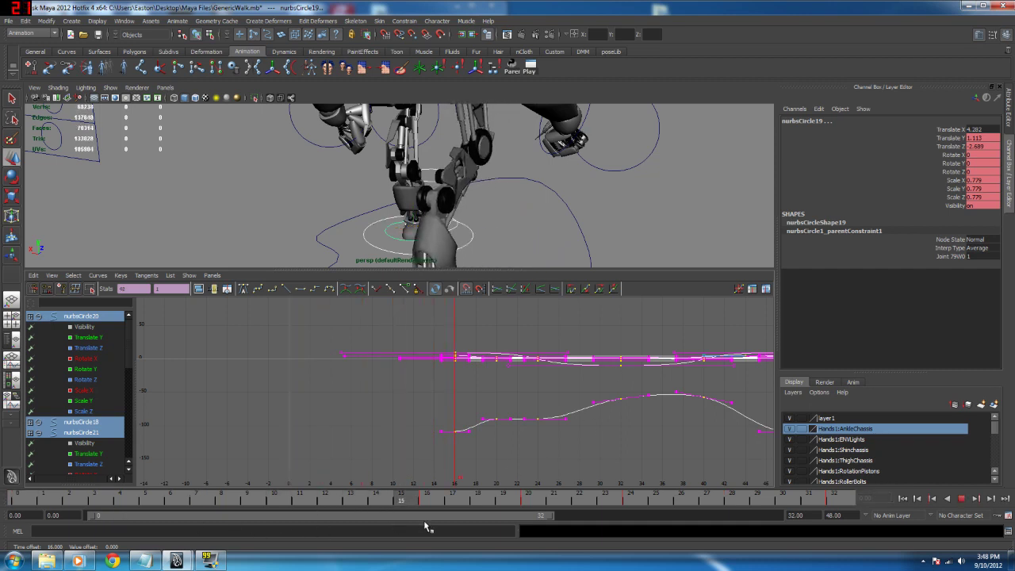
key("alt+v")
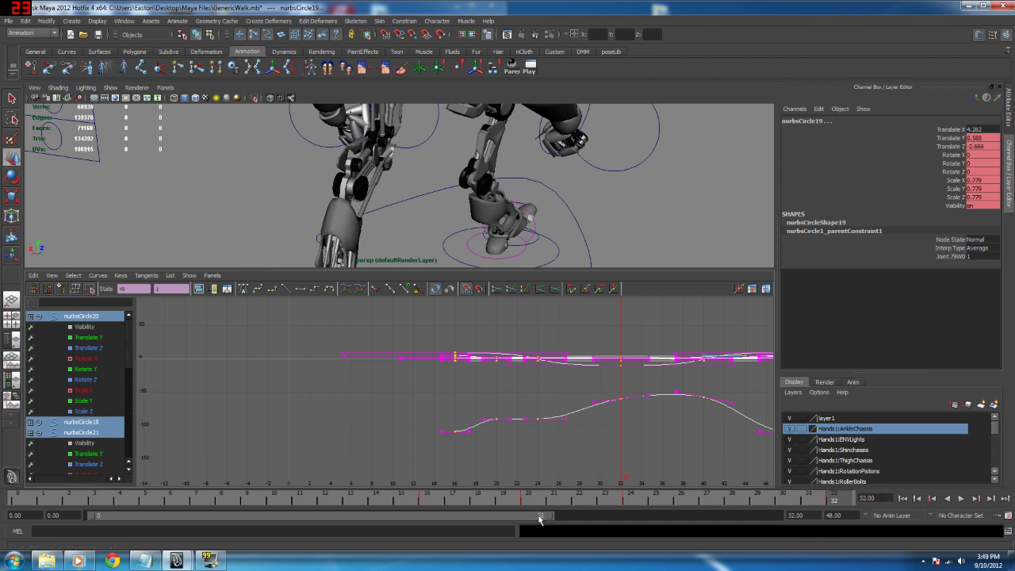
Step: Extend the playback range to frame 48 and compare the foot poses at frames 16 and 32
left_click_drag(549, 517, 782, 518)
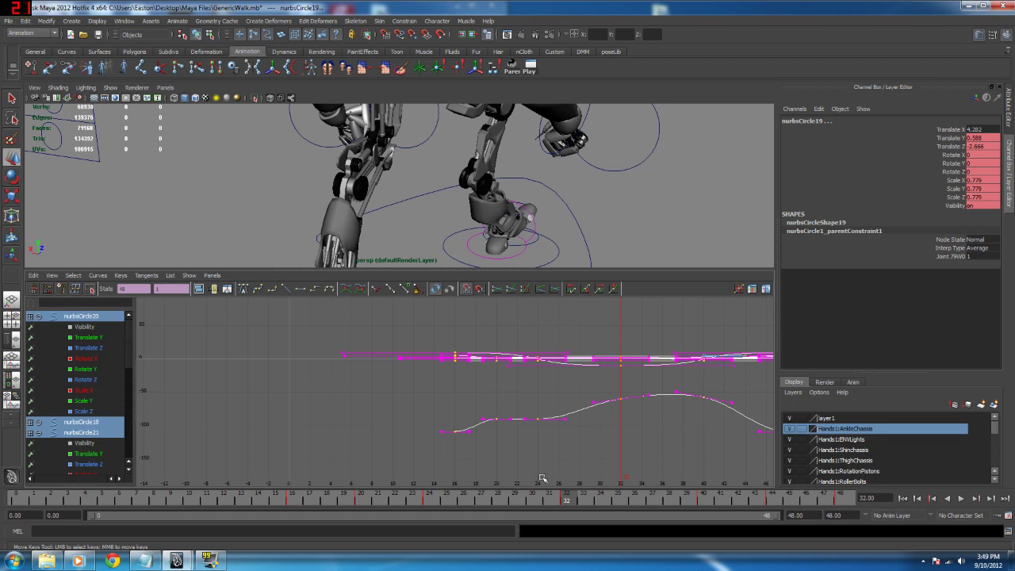
middle_click_drag(628, 413, 585, 410, "alt")
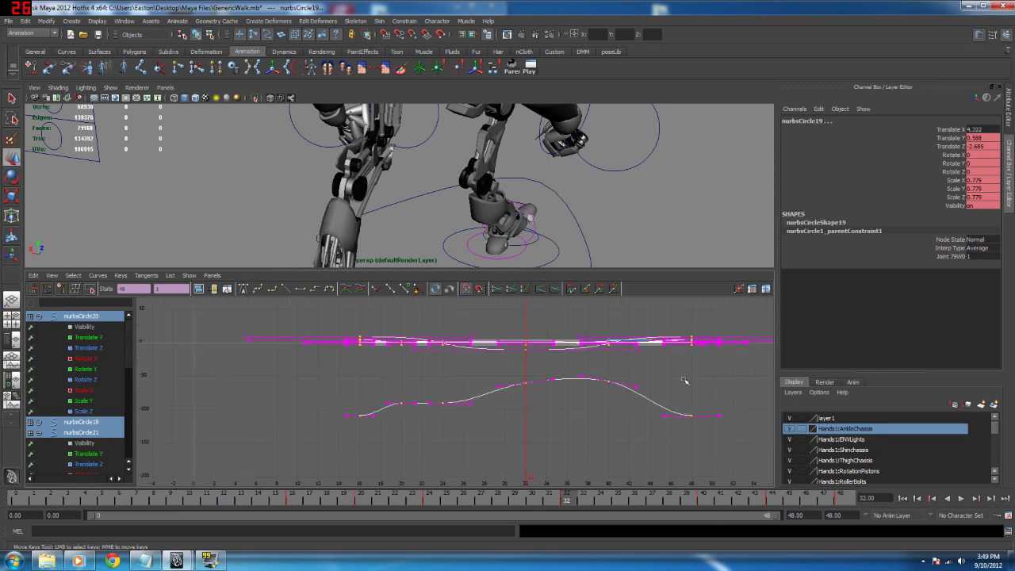
middle_click_drag(686, 382, 547, 451, "alt")
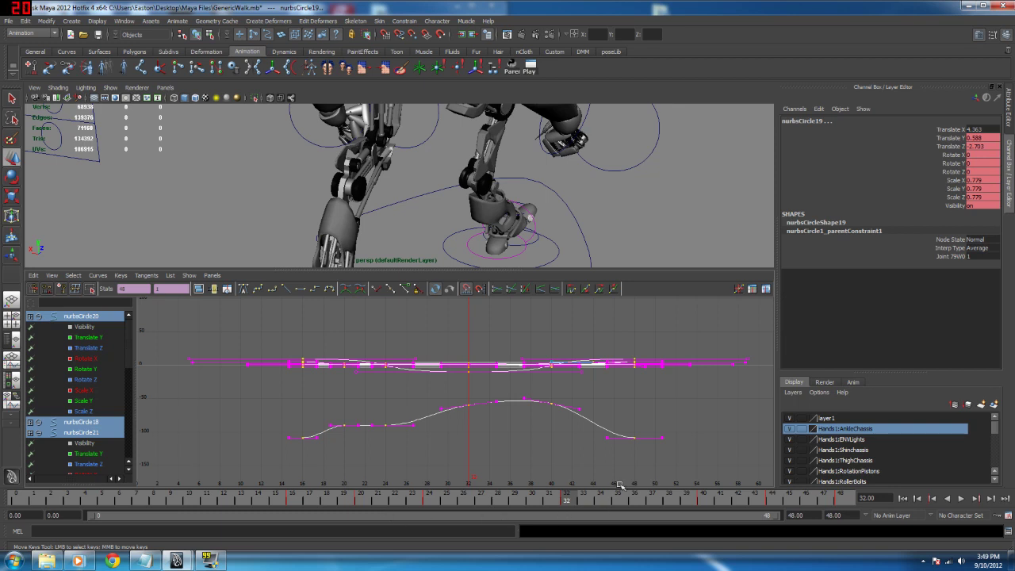
middle_click_drag(519, 437, 546, 460, "alt")
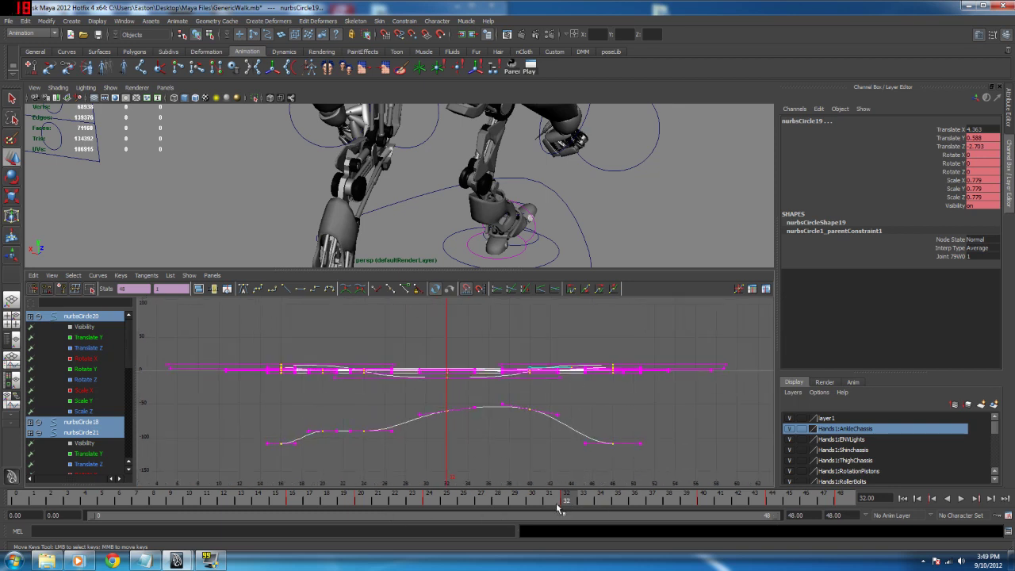
left_click_drag(569, 500, 290, 503)
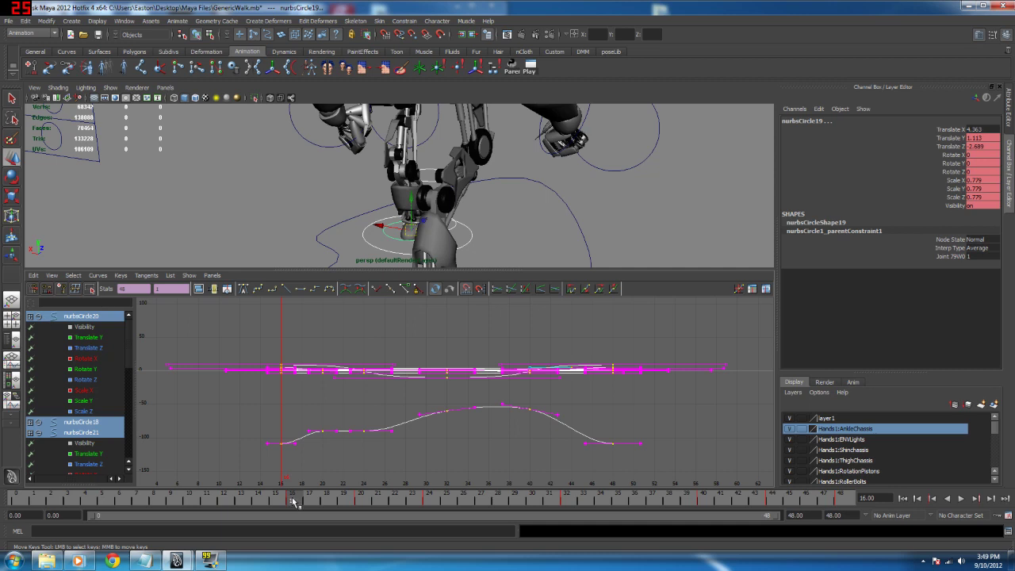
left_click(570, 501)
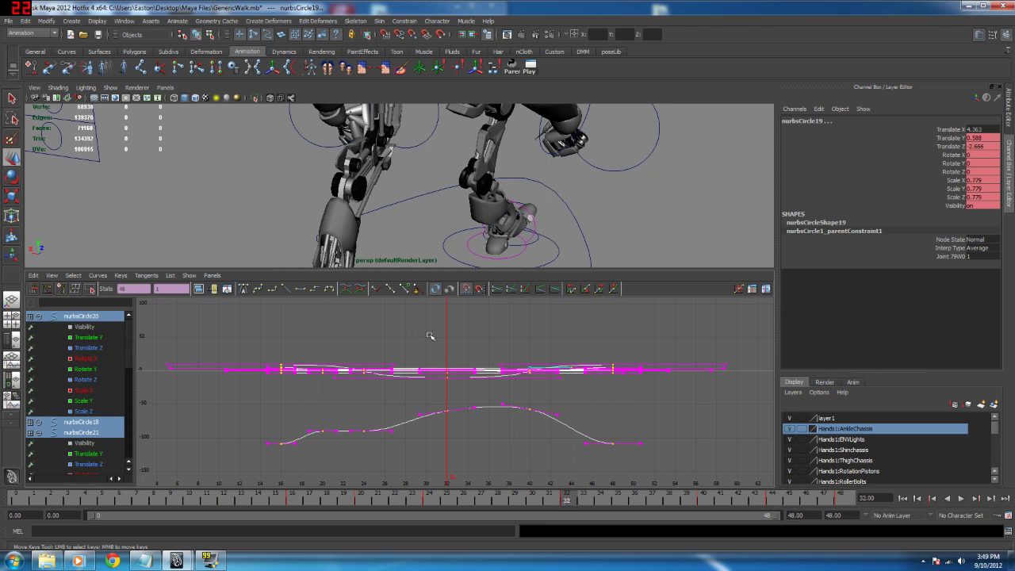
Step: Copy the selected foot controls' keys from frame 32 onward on the timeline
left_click_drag(462, 324, 808, 514)
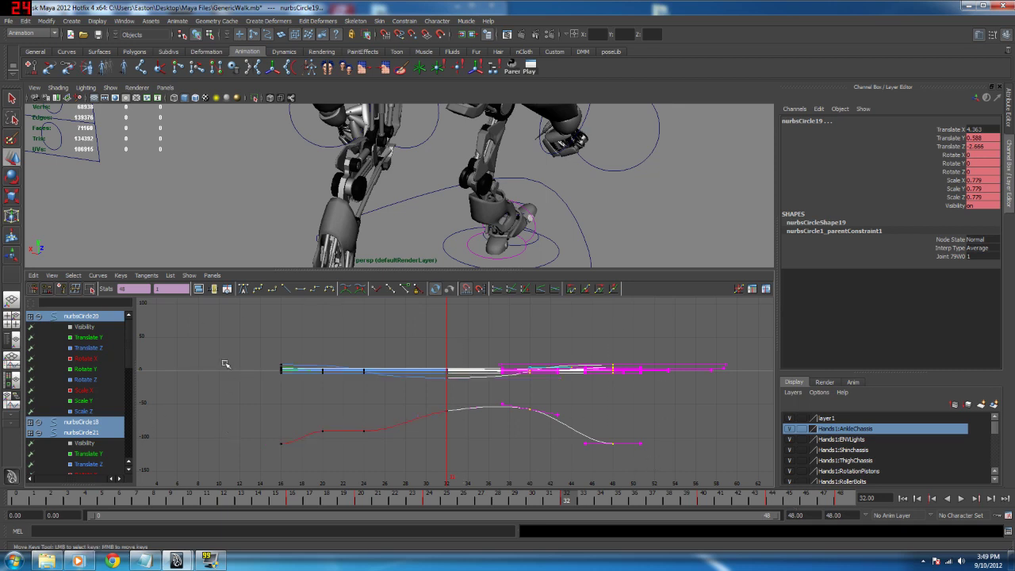
middle_click_drag(206, 354, 281, 435, "alt")
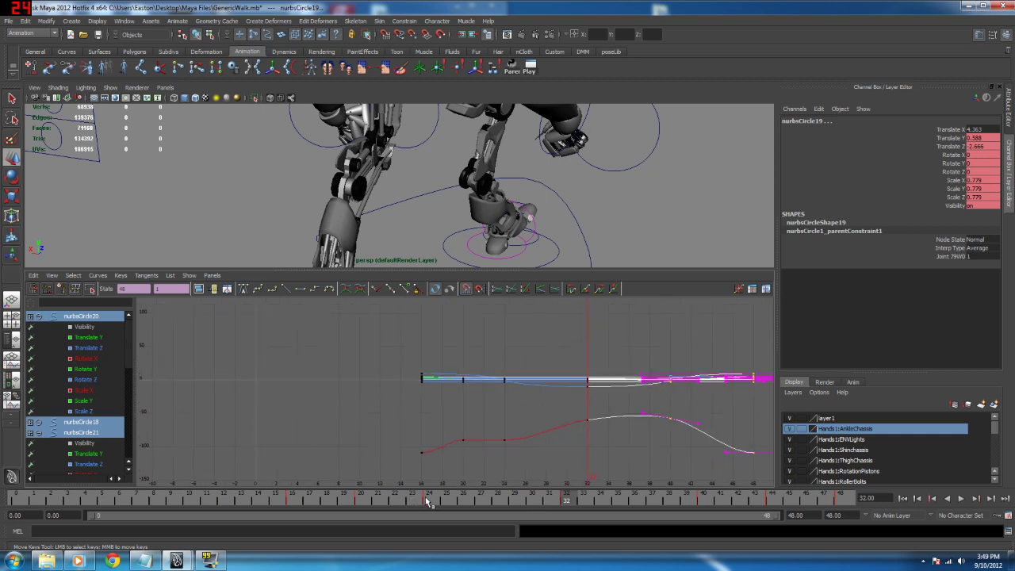
left_click(429, 500)
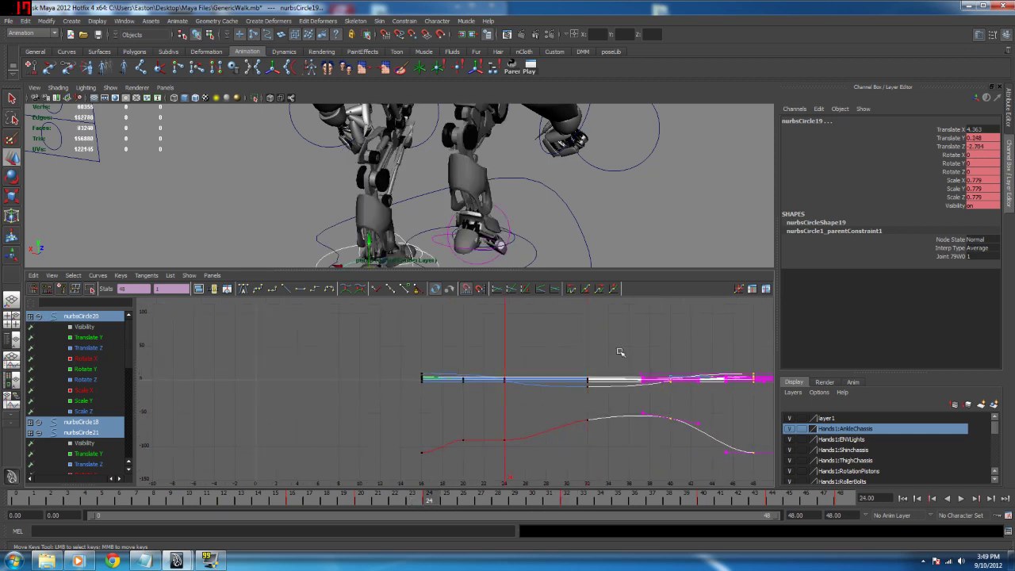
middle_click_drag(620, 352, 525, 363, "alt")
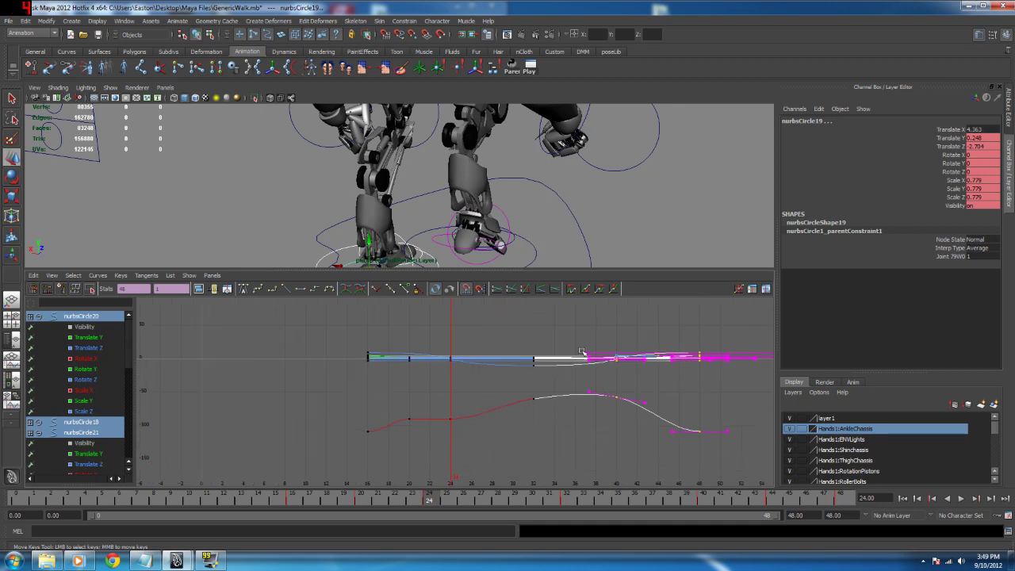
left_click(564, 502)
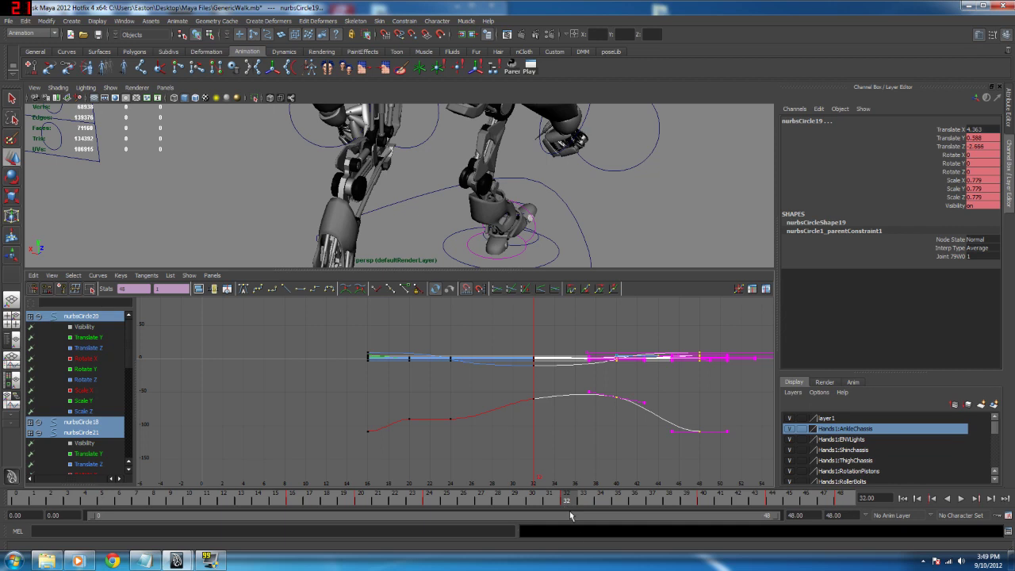
left_click_drag(567, 503, 777, 508, "shift")
right_click(777, 508)
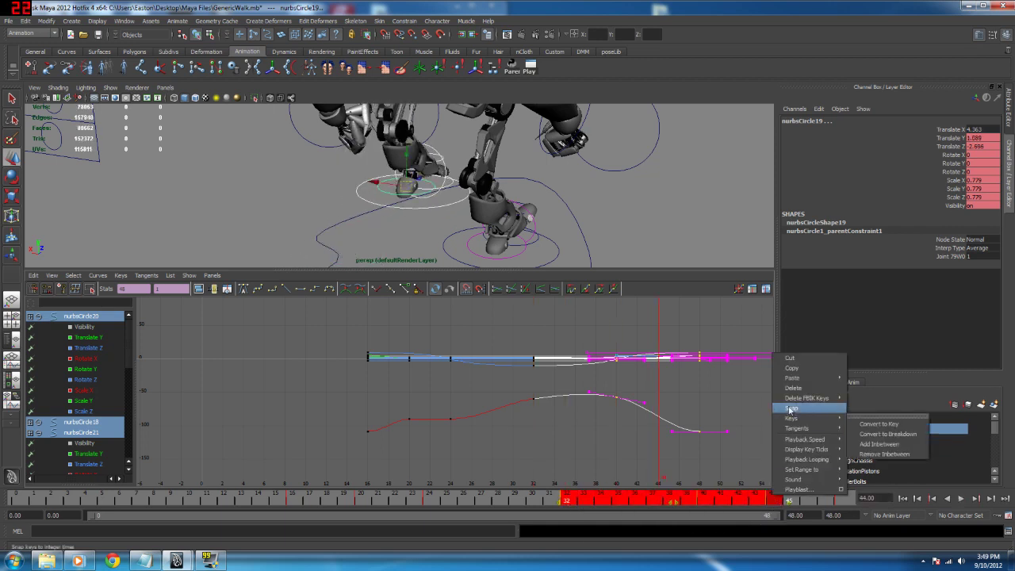
left_click(798, 369)
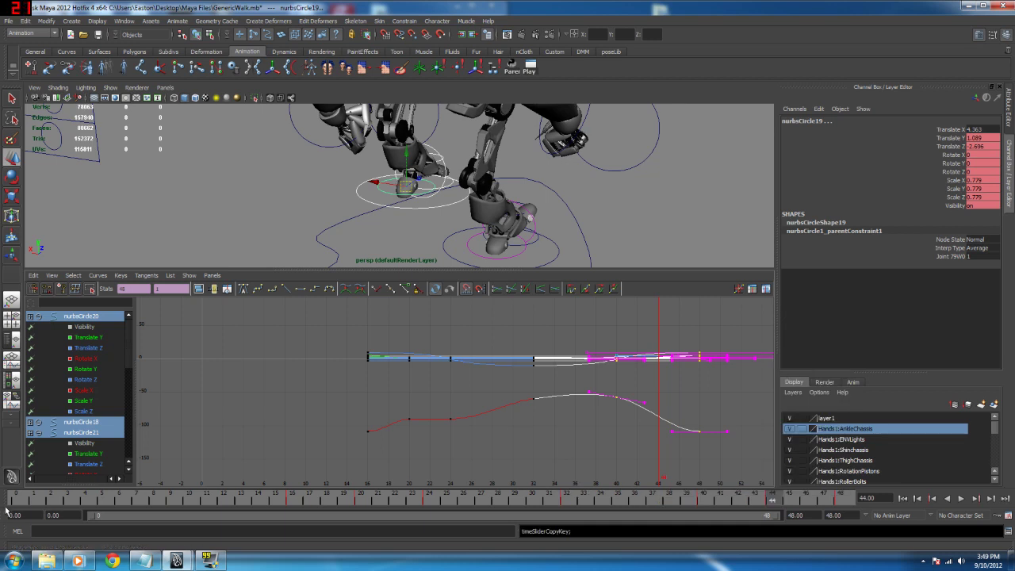
Step: Paste the copied foot keys at frame 0
left_click(16, 501)
right_click(15, 497)
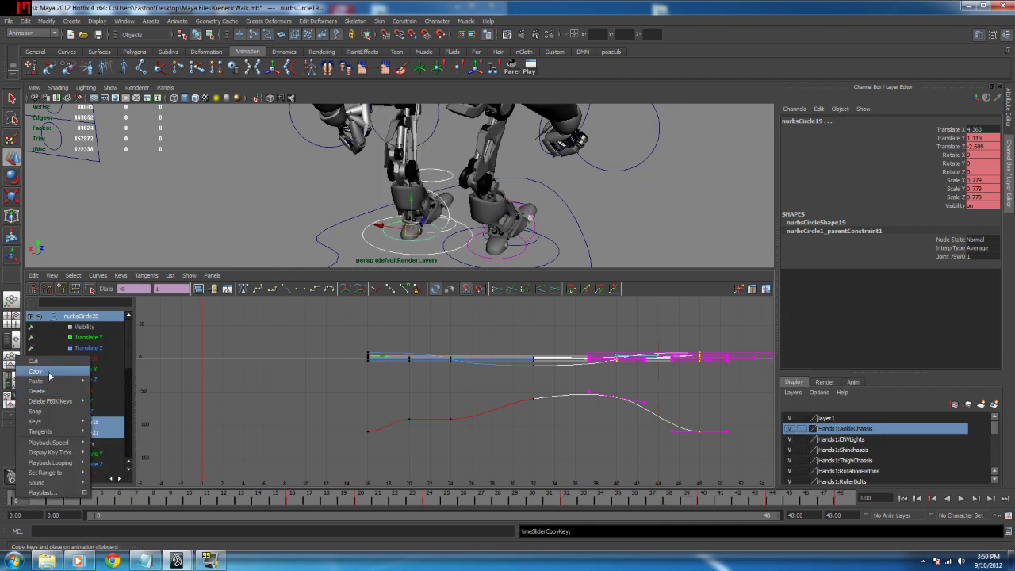
mouse_move(40, 381)
left_click(119, 382)
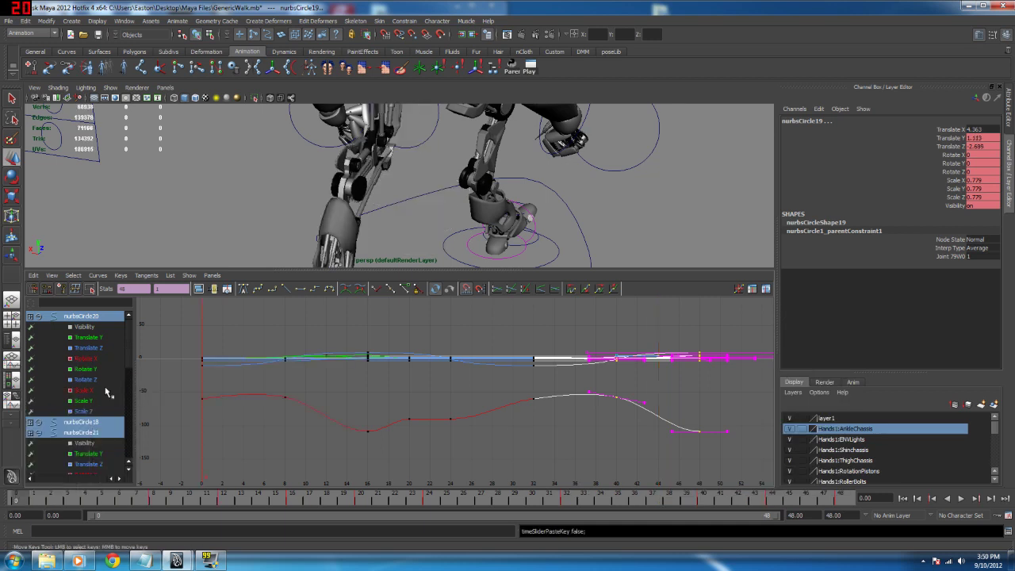
Step: Delete the foot controls' keys from frame 34 to 48 and set the playback end to frame 32
middle_click_drag(514, 471, 433, 455, "alt")
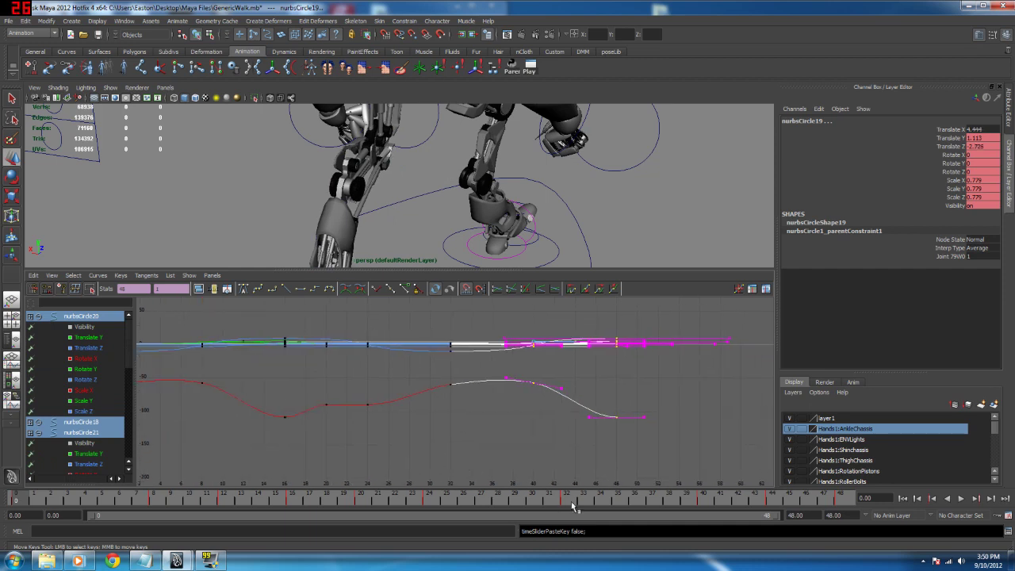
left_click_drag(591, 499, 857, 500, "shift")
right_click(812, 501)
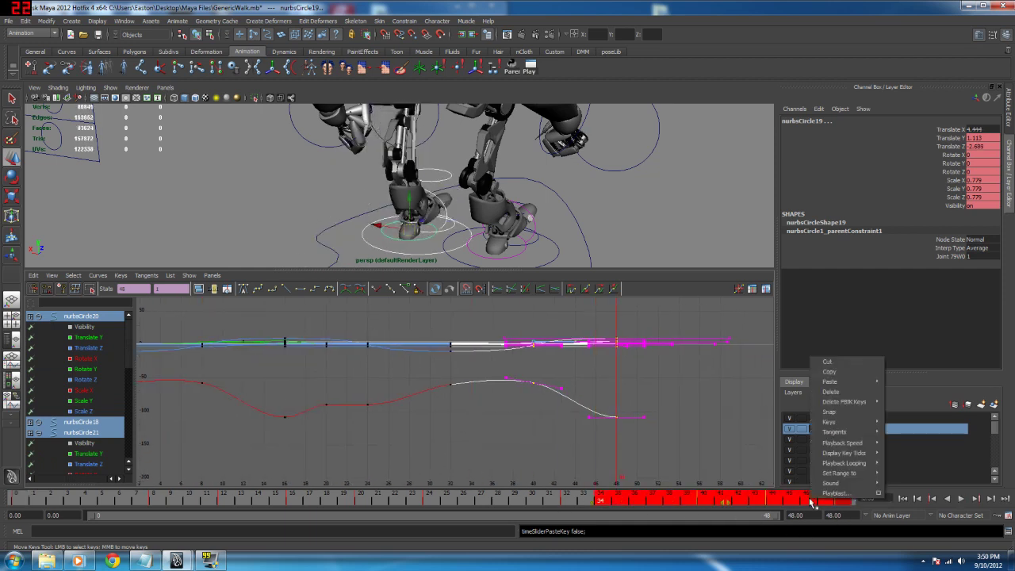
left_click(833, 393)
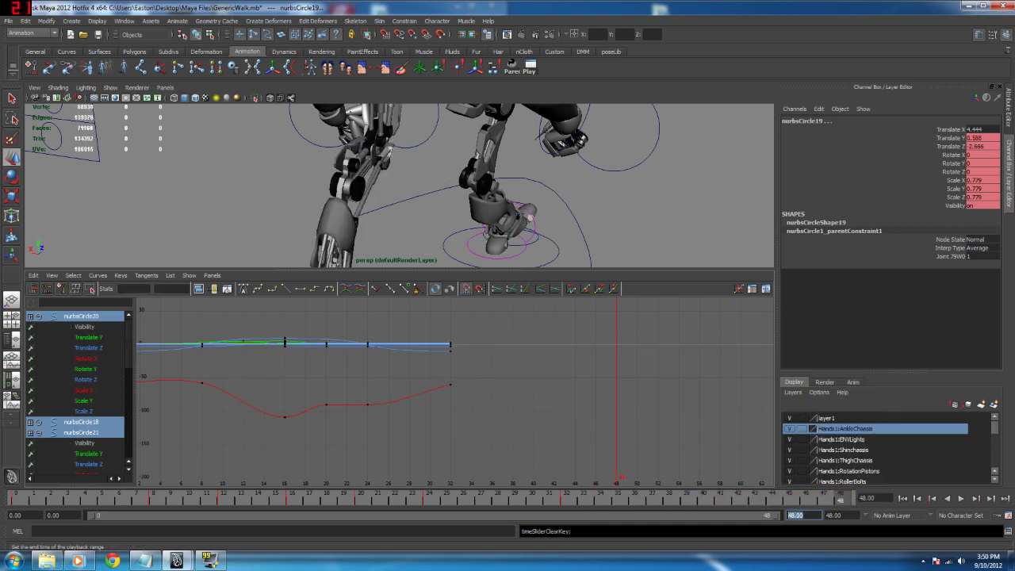
type("32")
key("Return")
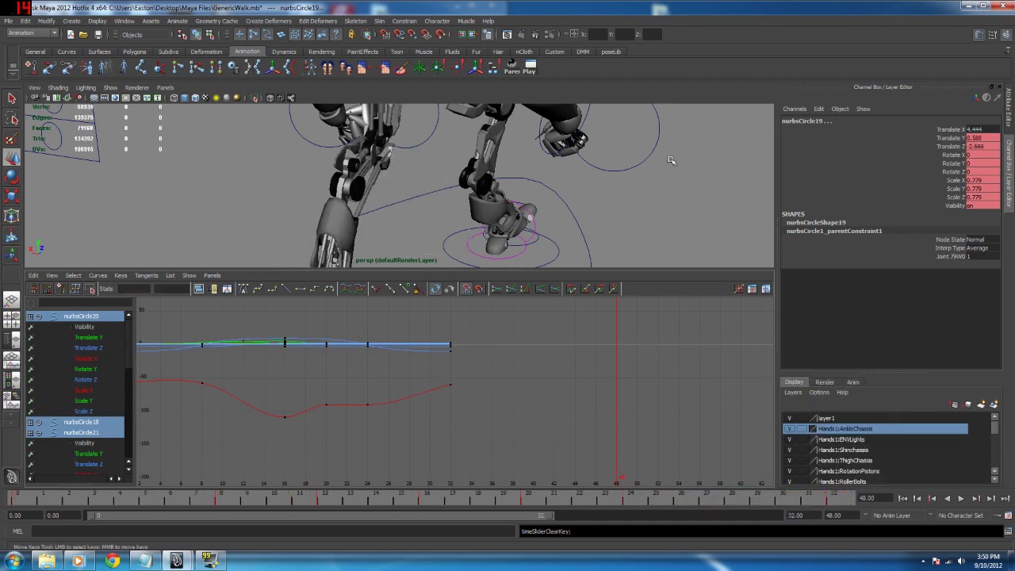
Step: Examine the 32-frame walk cycle in the full-size perspective view by playing and scrubbing it, with toe control nurbsCircle28 selected
left_click(655, 217)
key("space")
left_click_drag(568, 283, 508, 294, "alt")
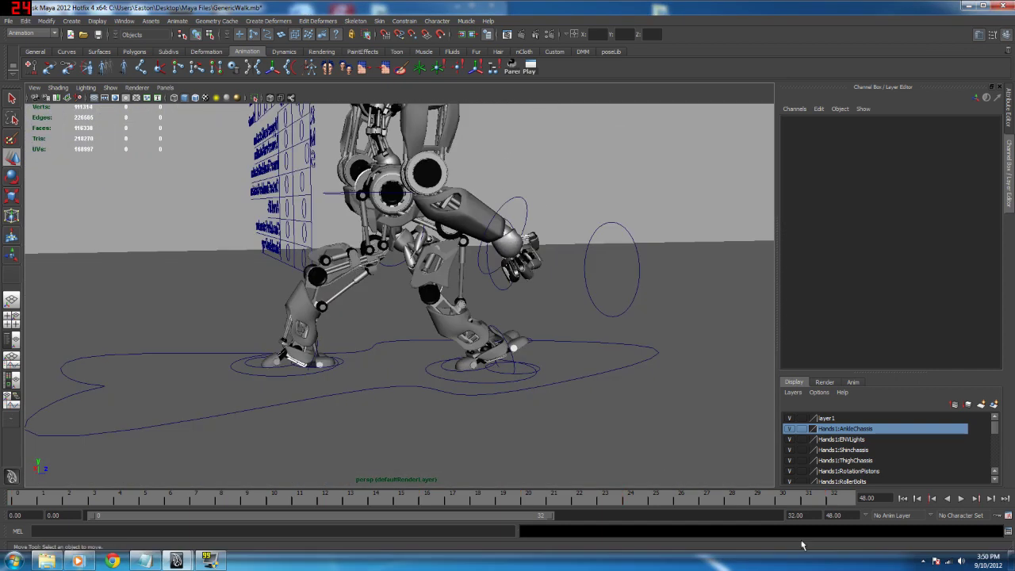
left_click(960, 498)
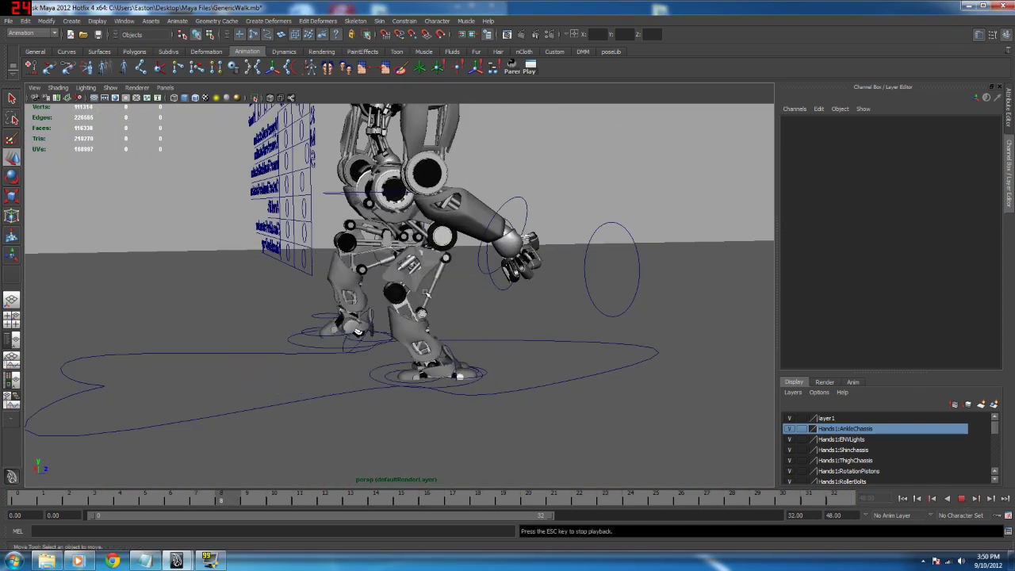
key("Escape")
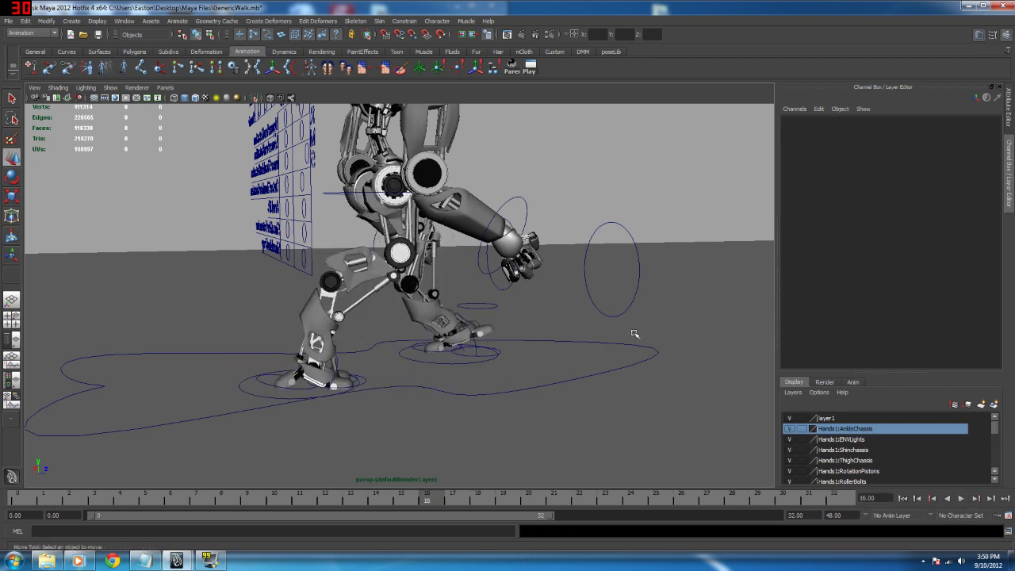
left_click(491, 311)
key("alt+v")
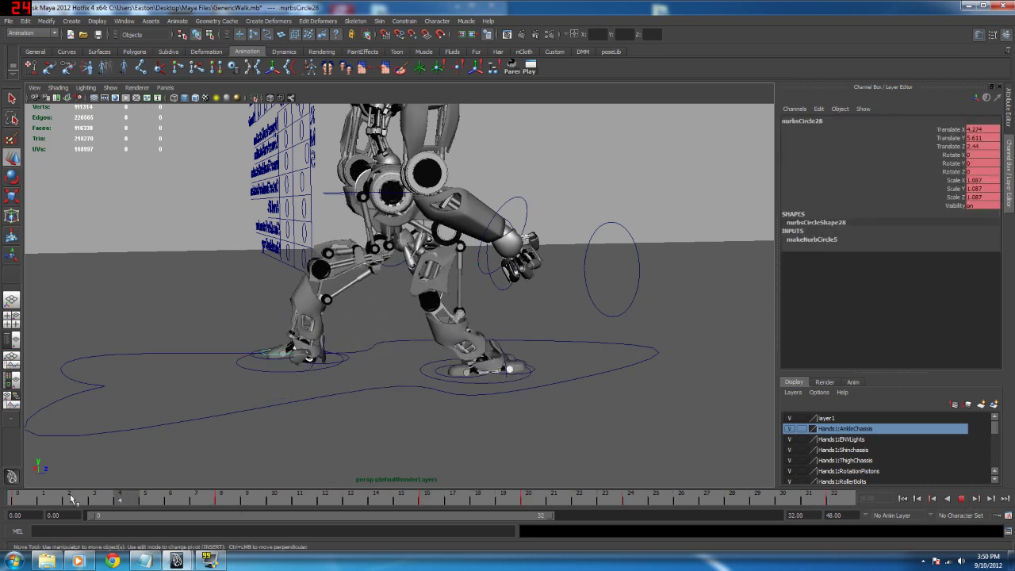
left_click_drag(58, 499, 591, 532)
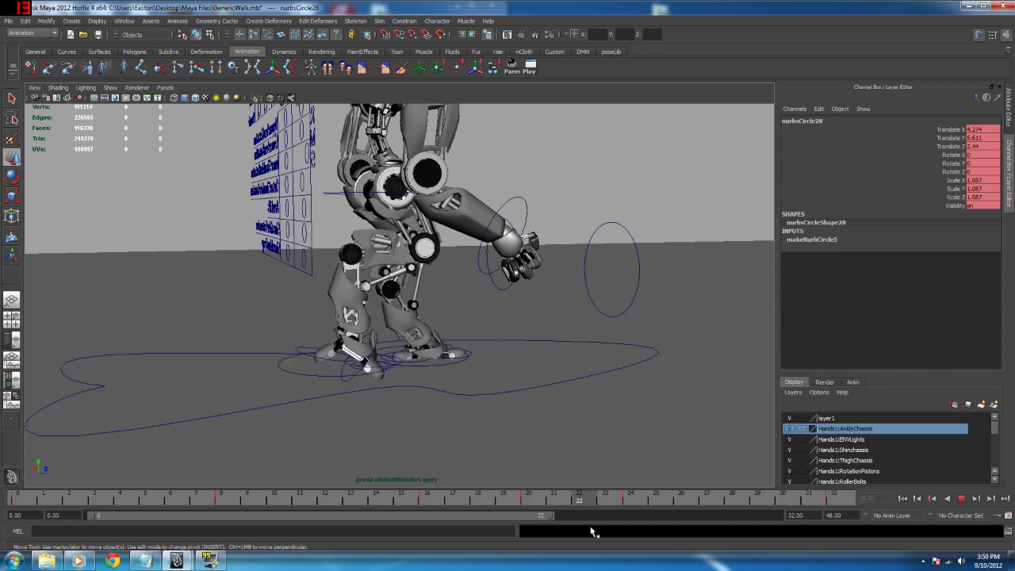
left_click_drag(497, 357, 517, 359, "alt")
scroll(445, 386, "up", 3)
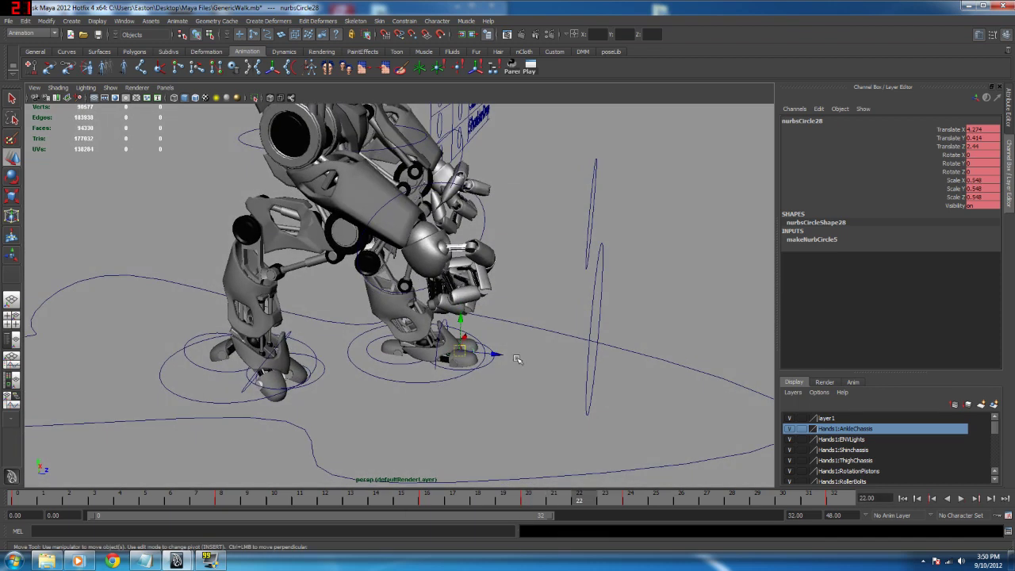
Step: Show the Graph Editor below the perspective view and frame the Translate Z curve of nurbsCircle28
left_click(13, 370)
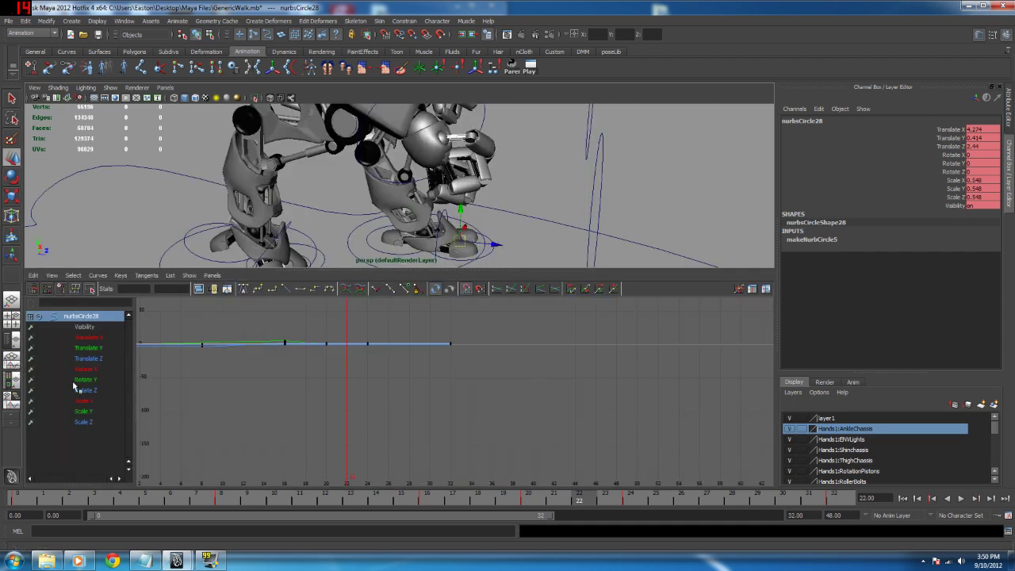
key("f")
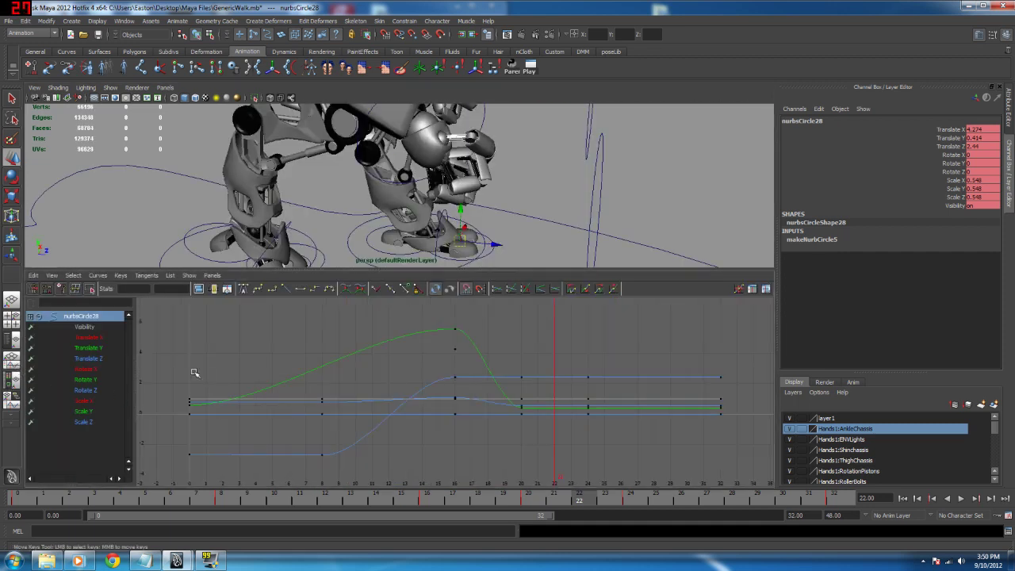
left_click(80, 359)
key("f")
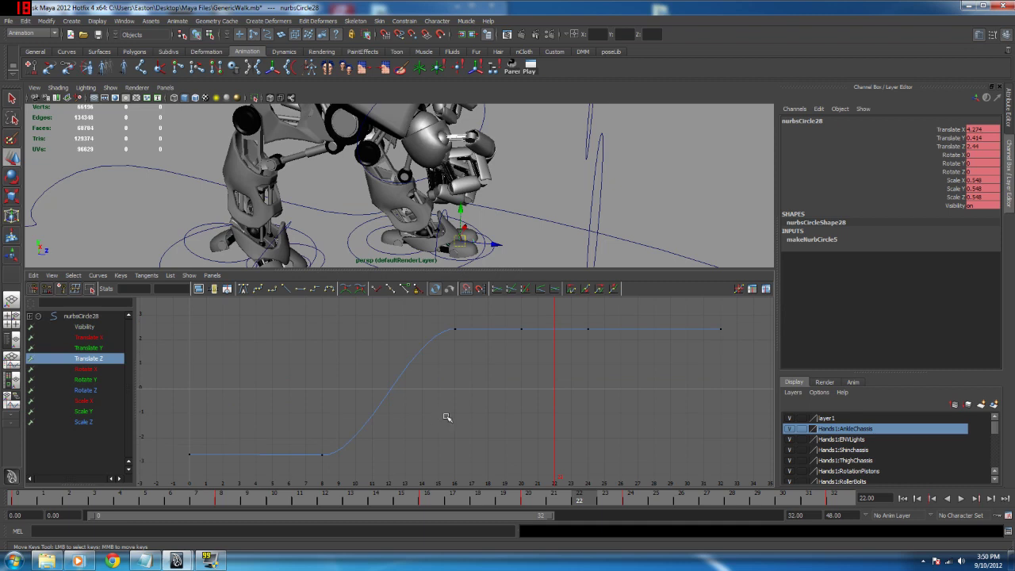
scroll(447, 417, "down", 2)
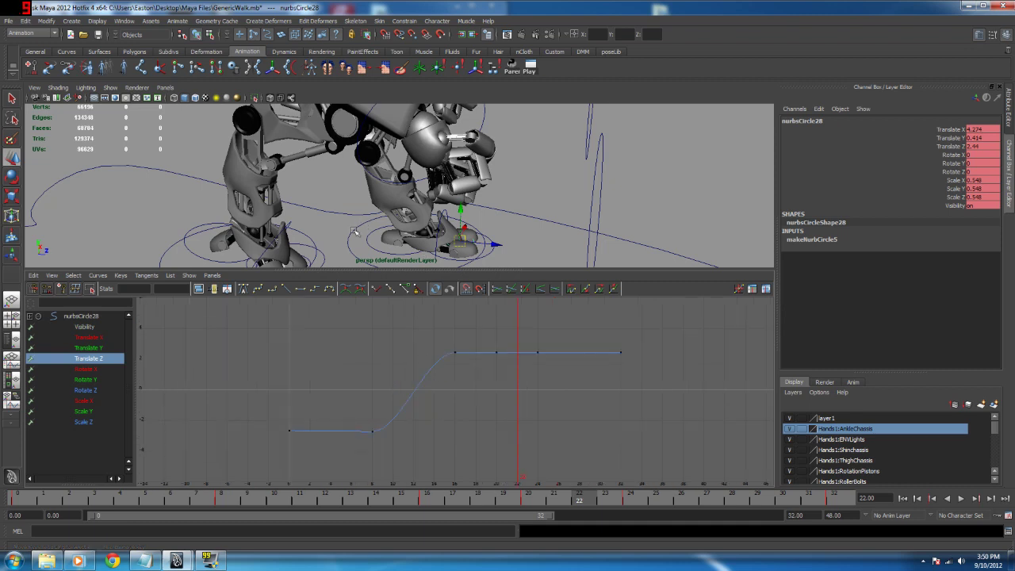
Step: Select the opposite foot's toe control, nurbsCircle23, and examine its Translate Z curve for comparison
left_click_drag(320, 224, 315, 231, "alt")
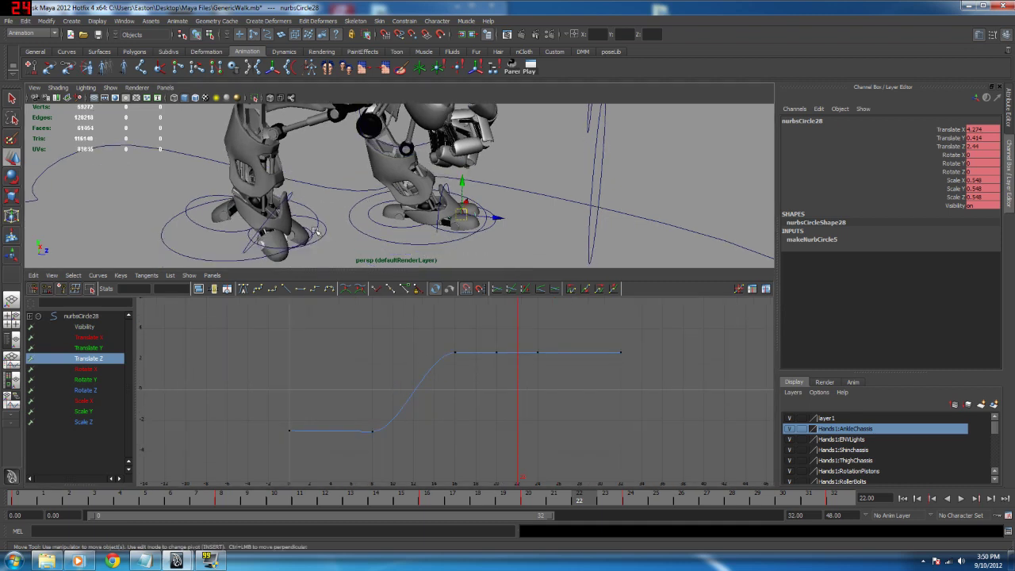
left_click(321, 233)
key("f")
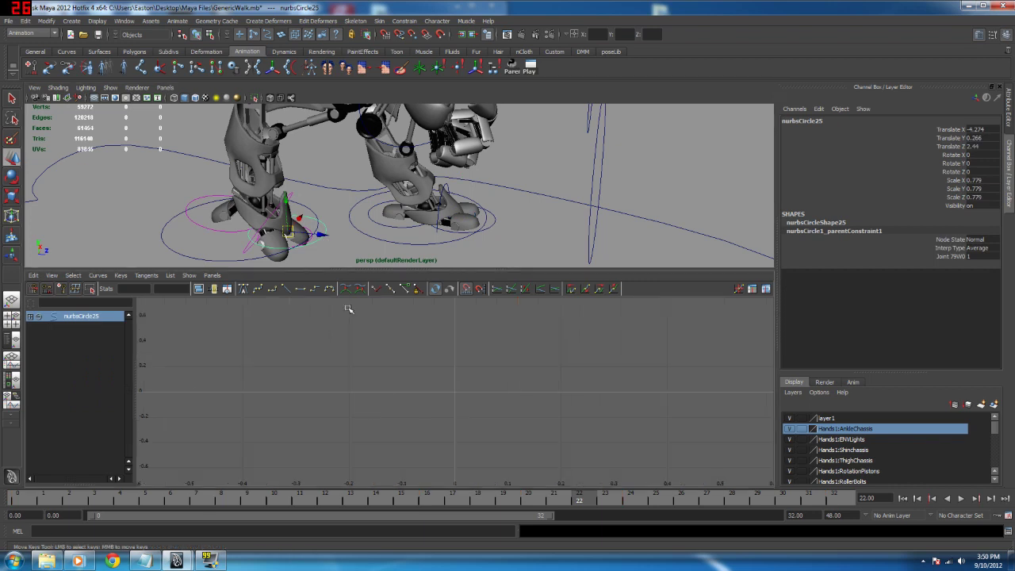
left_click(310, 246)
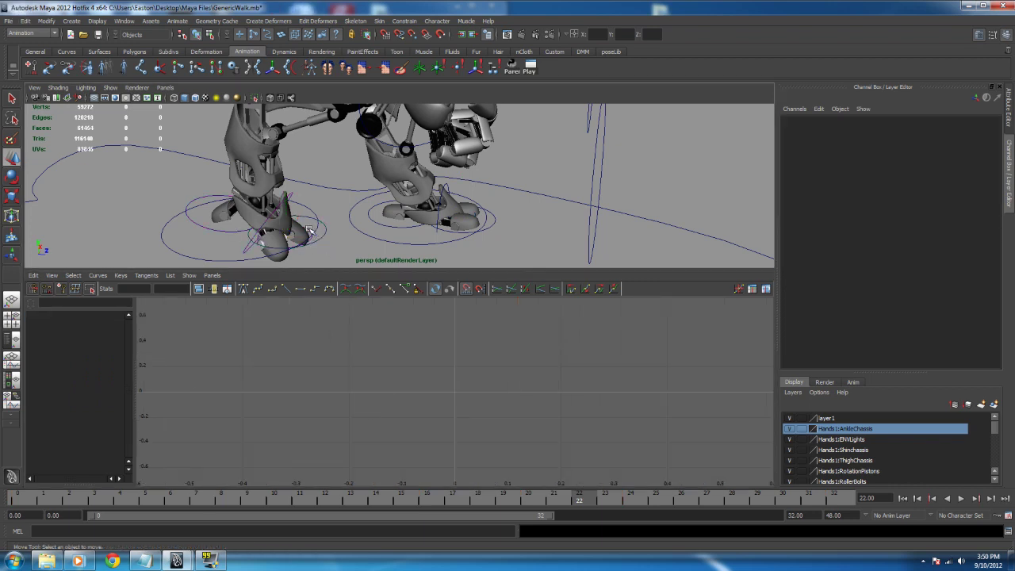
left_click(307, 227)
key("f")
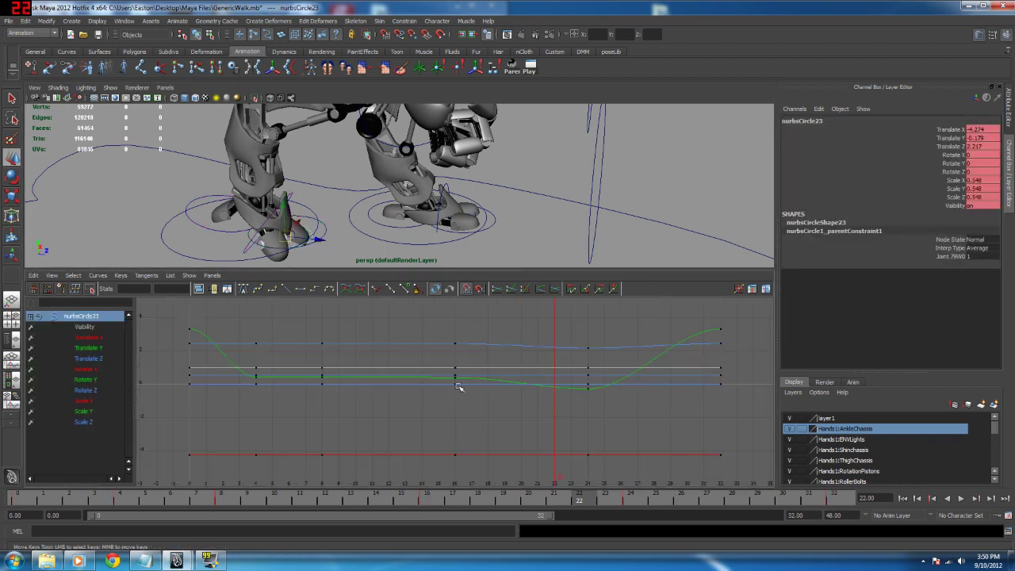
left_click(84, 359)
key("f")
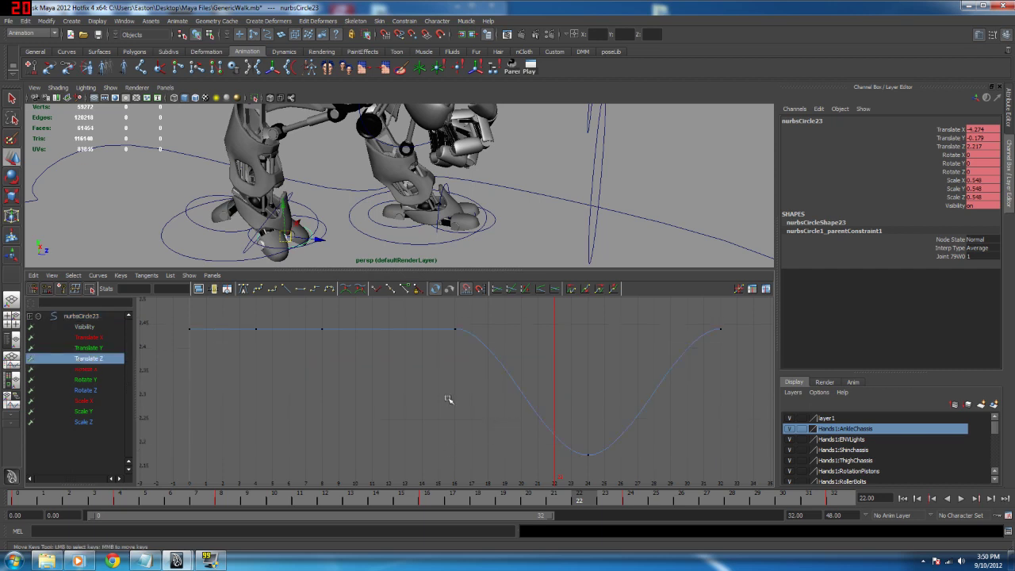
middle_click_drag(442, 415, 440, 431, "alt")
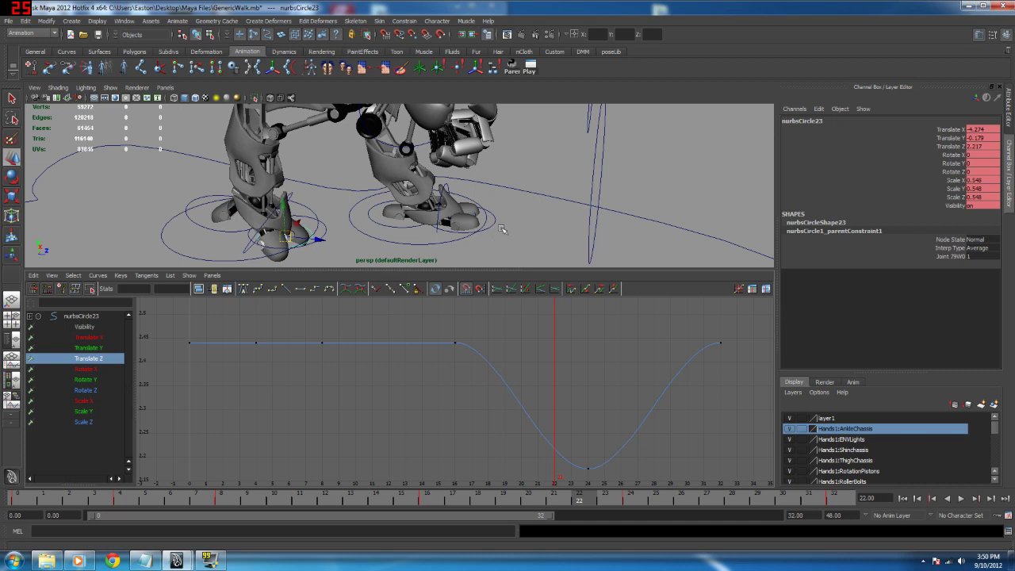
Step: Set the Translate Z keys of nurbsCircle28 at frames 0 and 8 to 2.44, matching its remaining keys
left_click(480, 218)
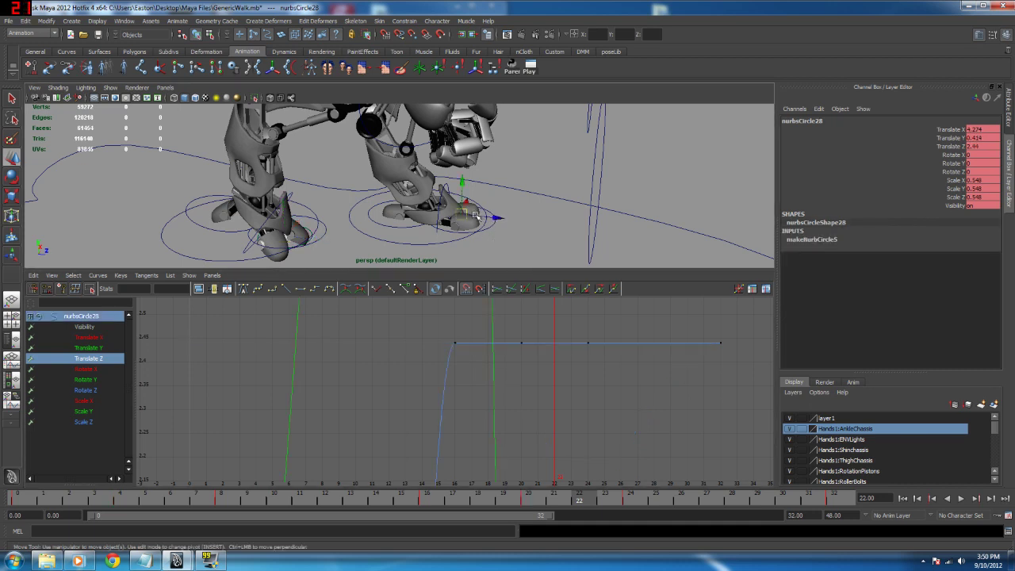
left_click(85, 391)
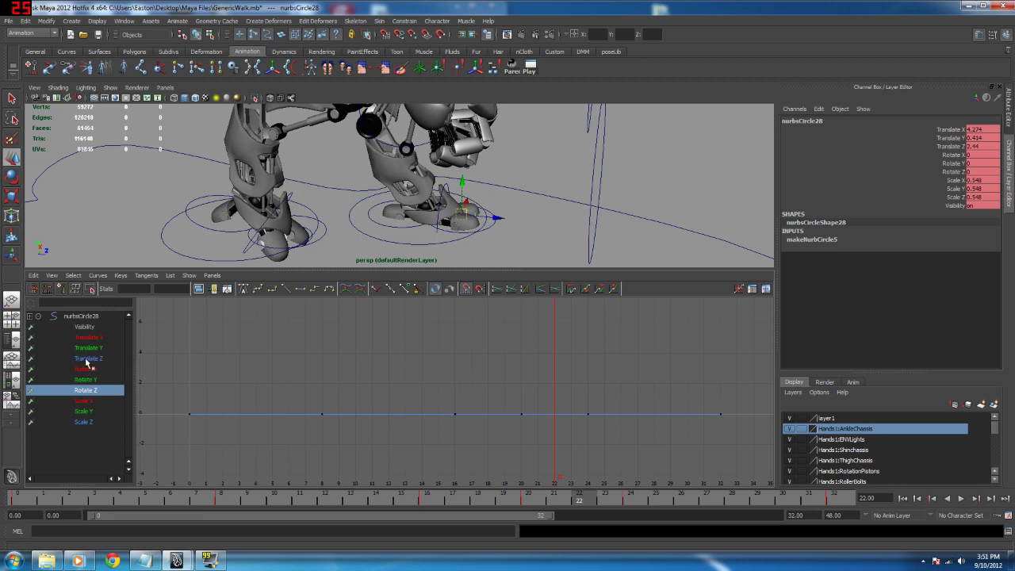
left_click(86, 359)
mouse_move(562, 498)
left_mouse_down()
mouse_move(361, 478)
mouse_move(621, 497)
mouse_move(856, 540)
left_mouse_up()
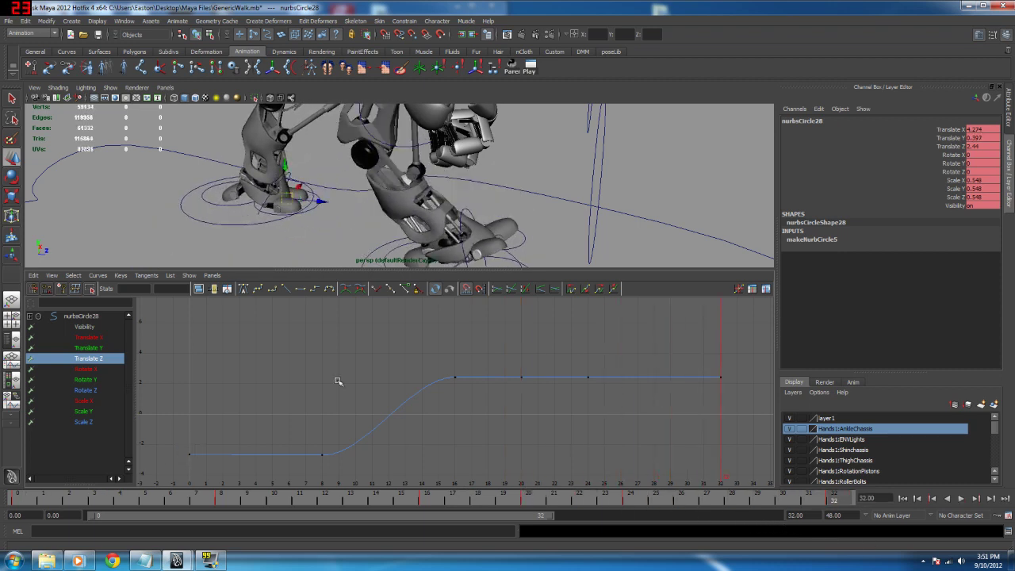
left_click_drag(429, 349, 834, 460)
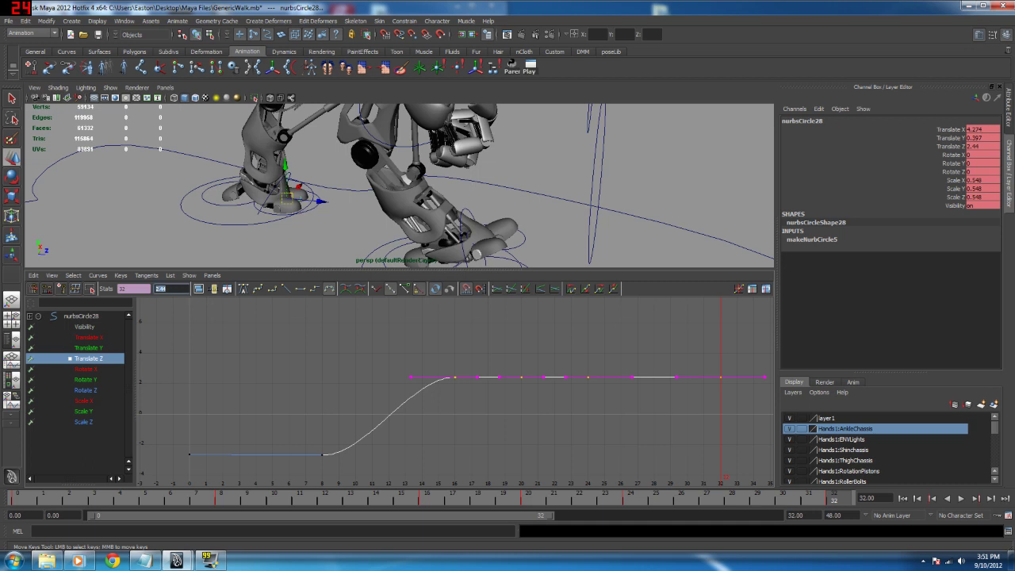
left_click_drag(176, 420, 359, 462)
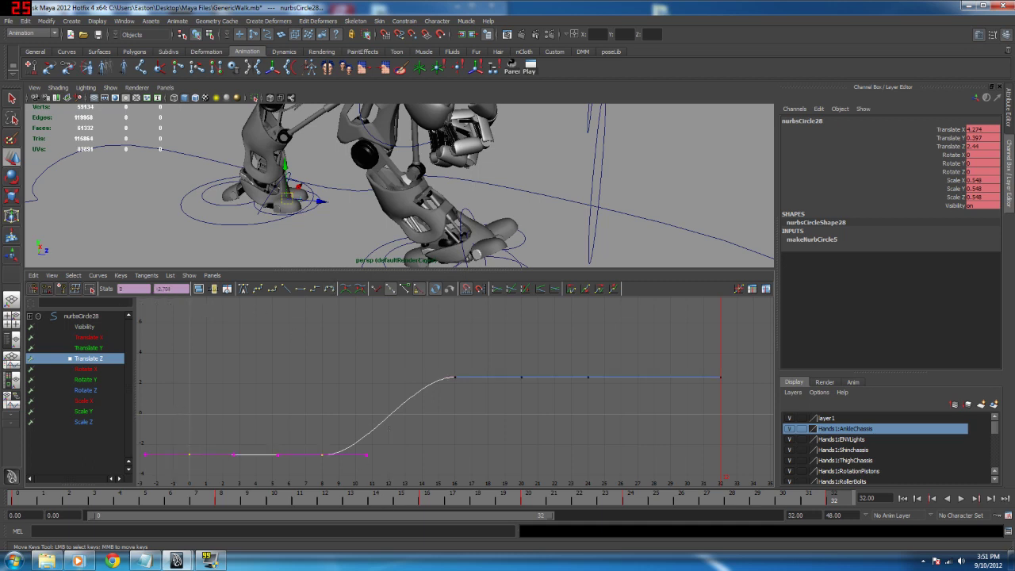
key("Return")
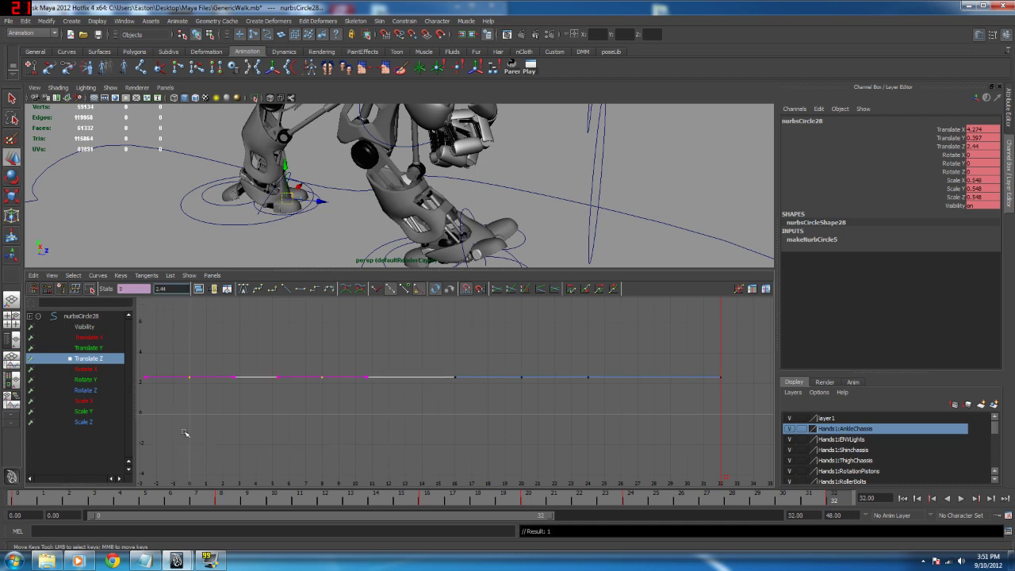
Step: Try raising the Translate Z key of nurbsCircle28 at frame 8 to 4.391
key("alt+v")
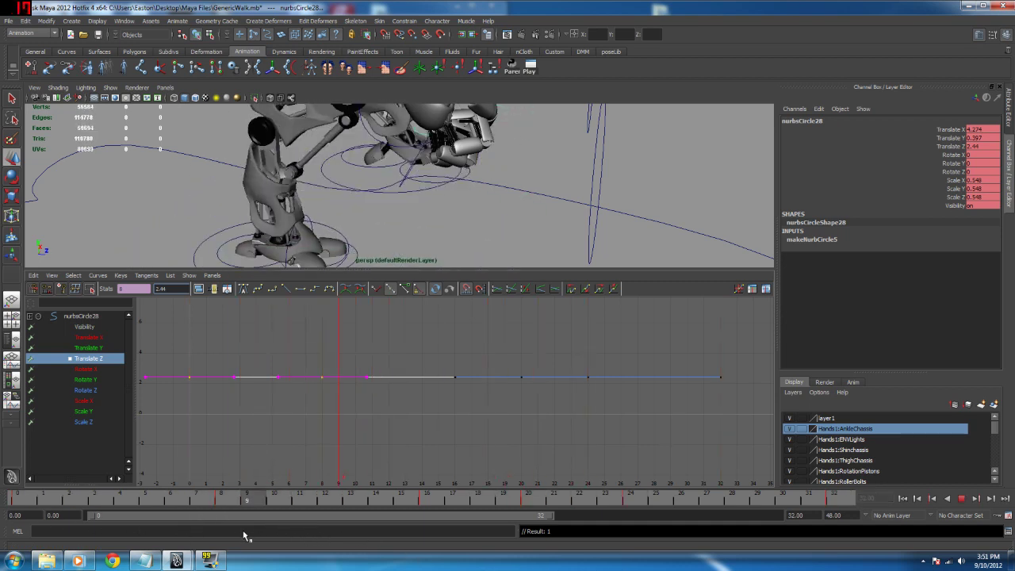
key("alt+v")
middle_click_drag(317, 397, 332, 370, "alt")
left_click(329, 398)
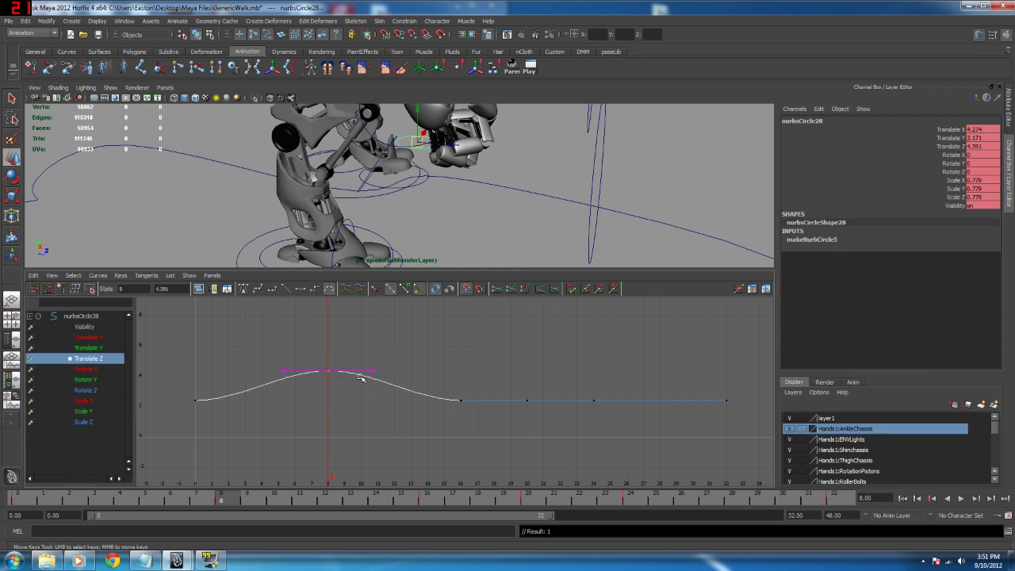
key("z")
key("z")
Step: Lower toe control nurbsCircle28 at frame 8 to a Translate Y of about -0.564
left_click_drag(106, 503, 16, 492)
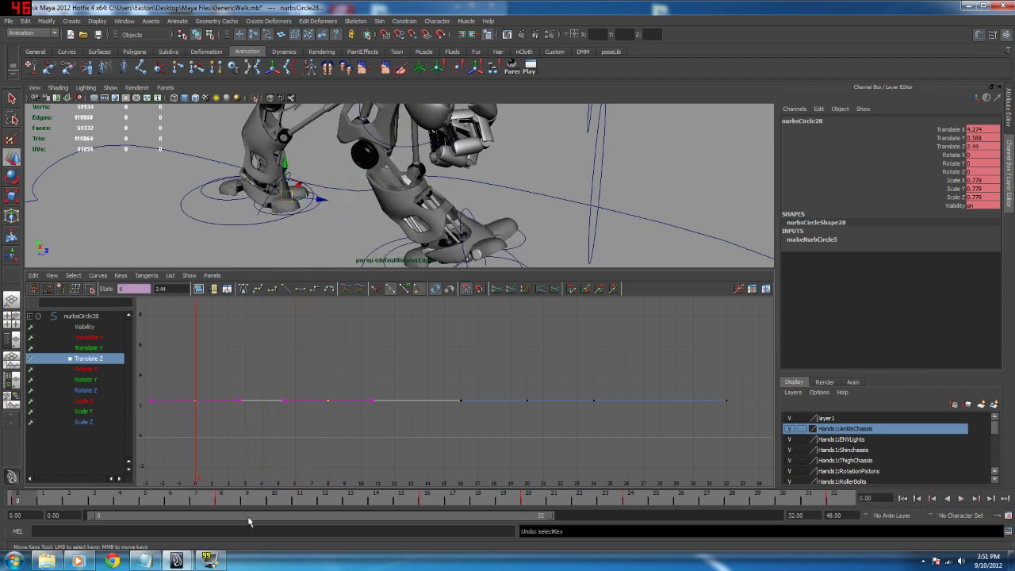
left_click(221, 498)
left_click_drag(412, 249, 405, 230, "alt")
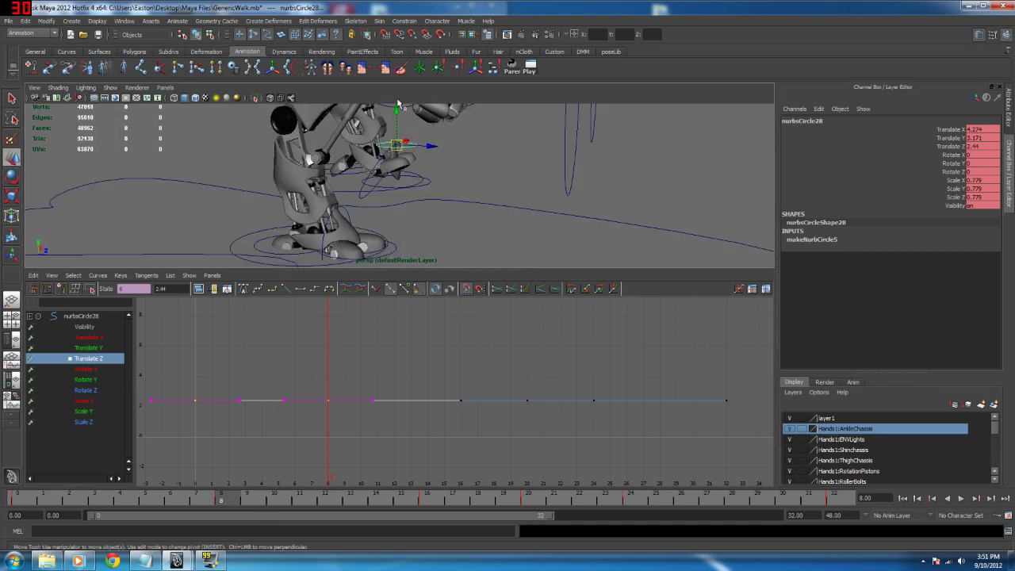
left_click_drag(393, 108, 397, 147)
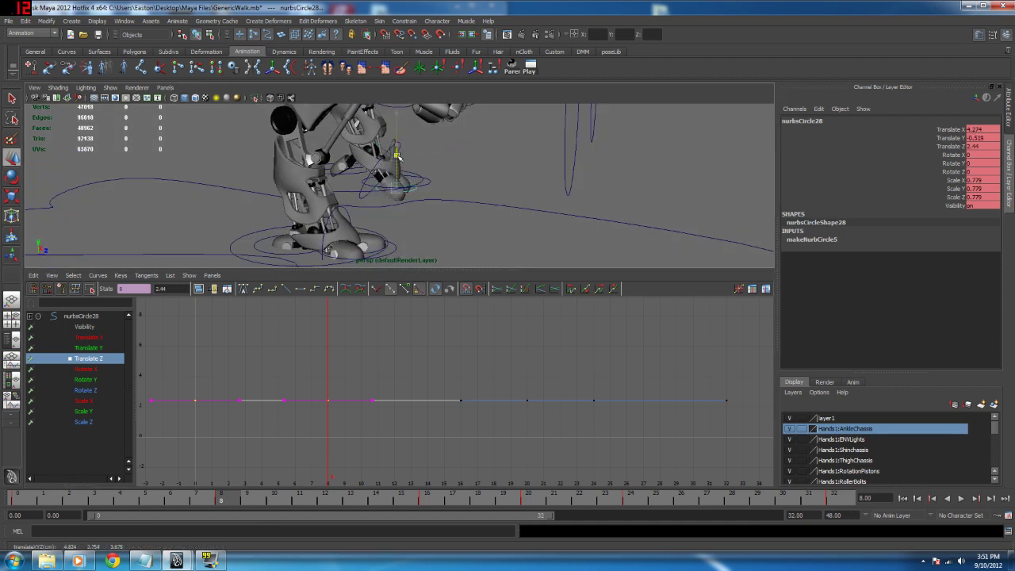
Step: Examine the walk cycle in playback from the side and front in a full-size perspective view, comparing frames 0, 16 and 32
key("alt+v")
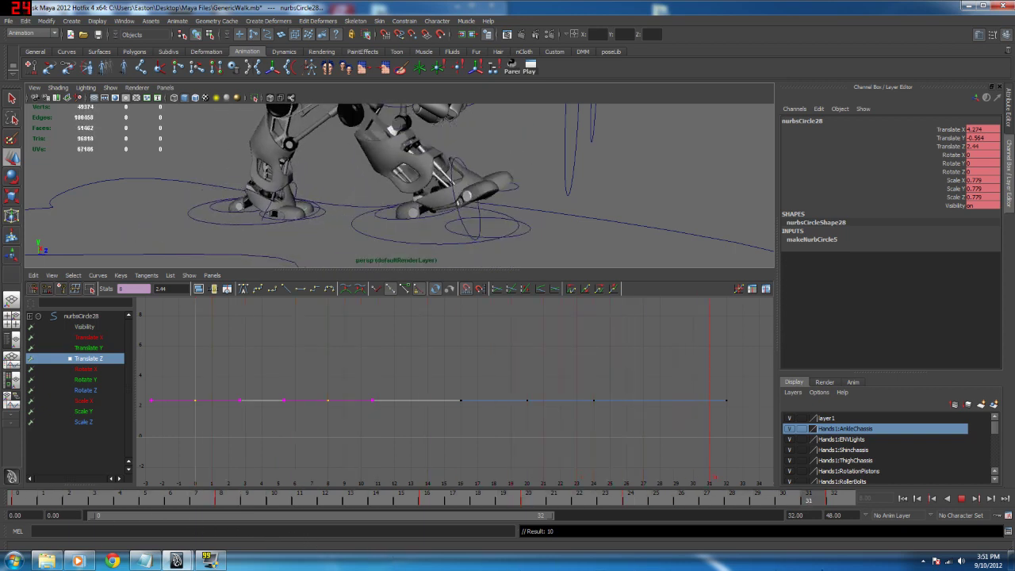
left_click(961, 499)
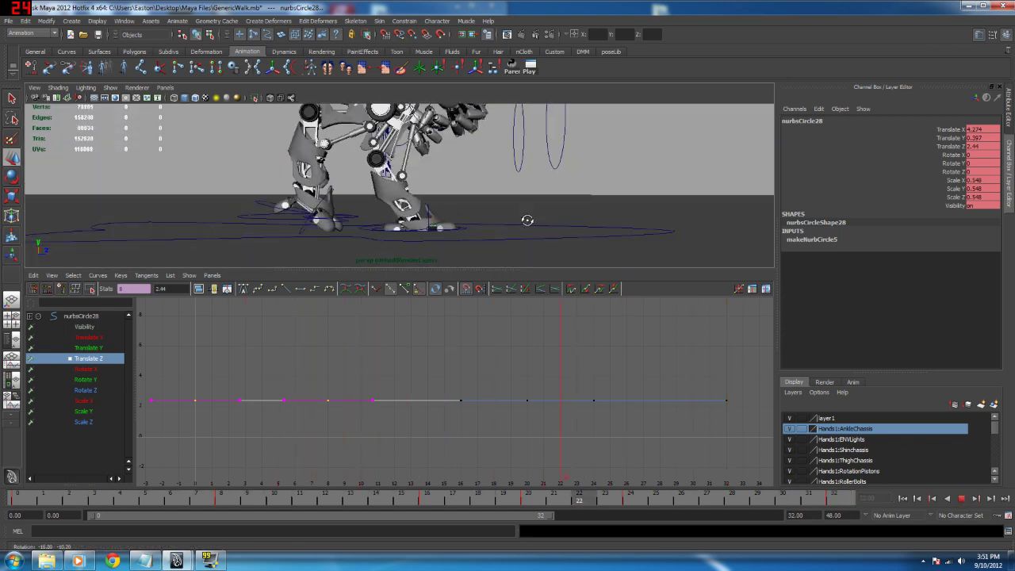
left_click(633, 160)
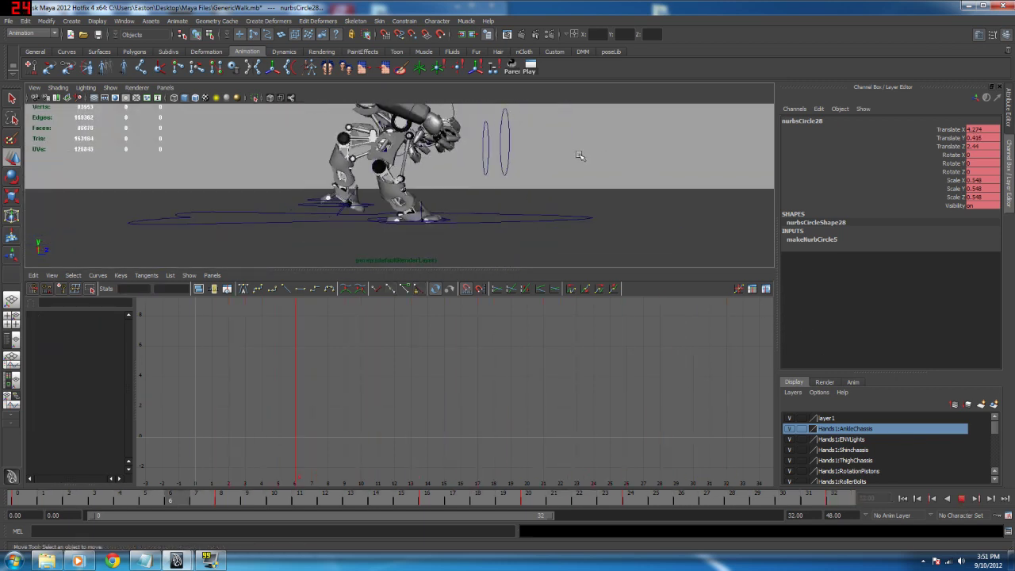
left_click(544, 182)
key("space")
left_click_drag(530, 242, 476, 293, "alt")
left_click_drag(539, 368, 420, 324, "alt")
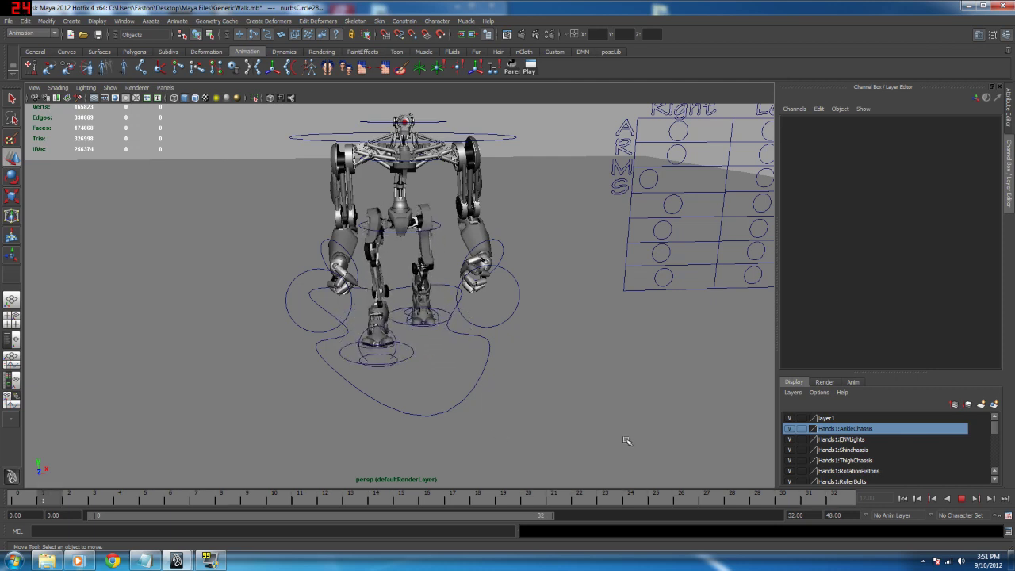
left_click(961, 498)
left_click(821, 503)
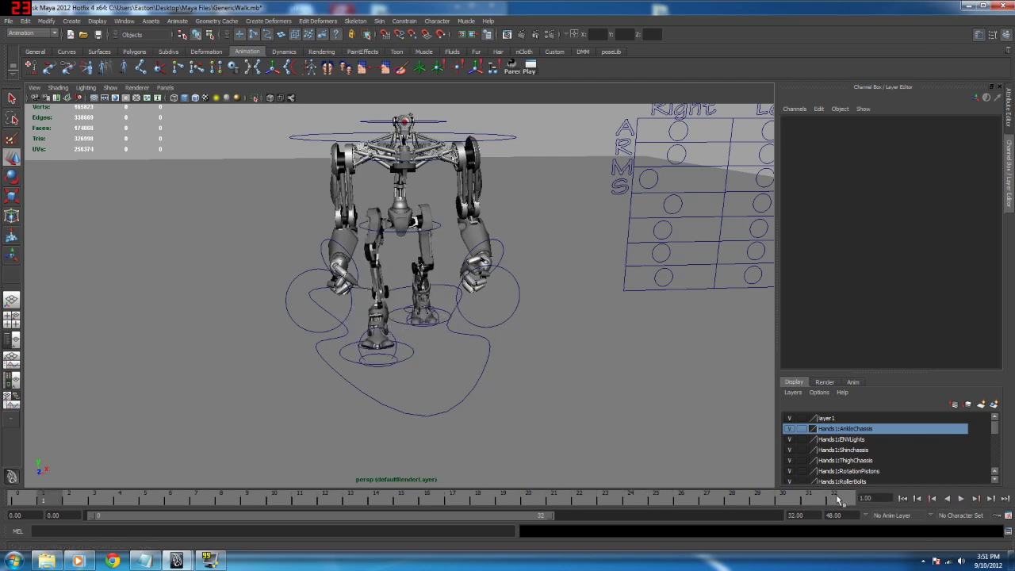
left_click(23, 502)
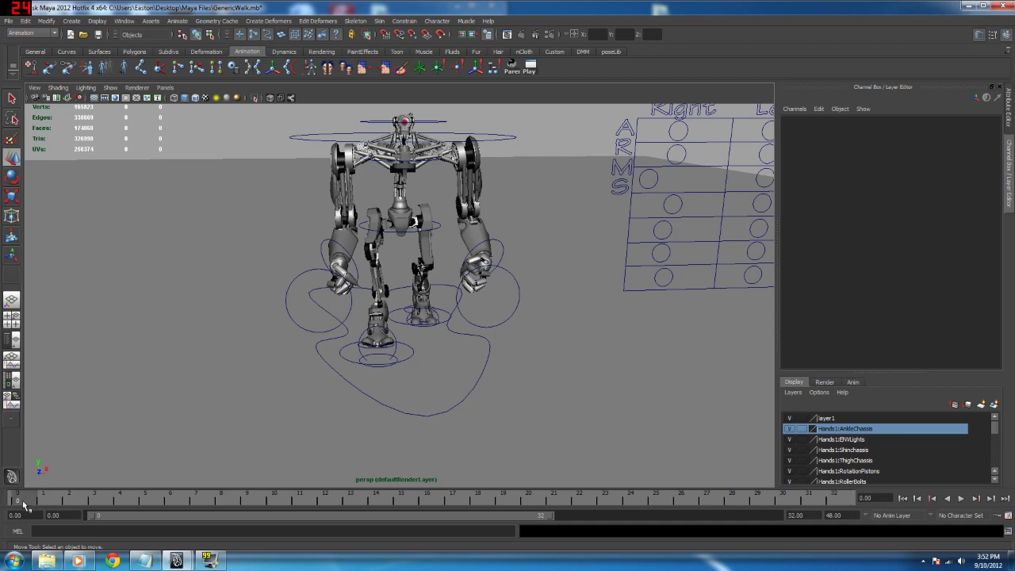
left_click(429, 504)
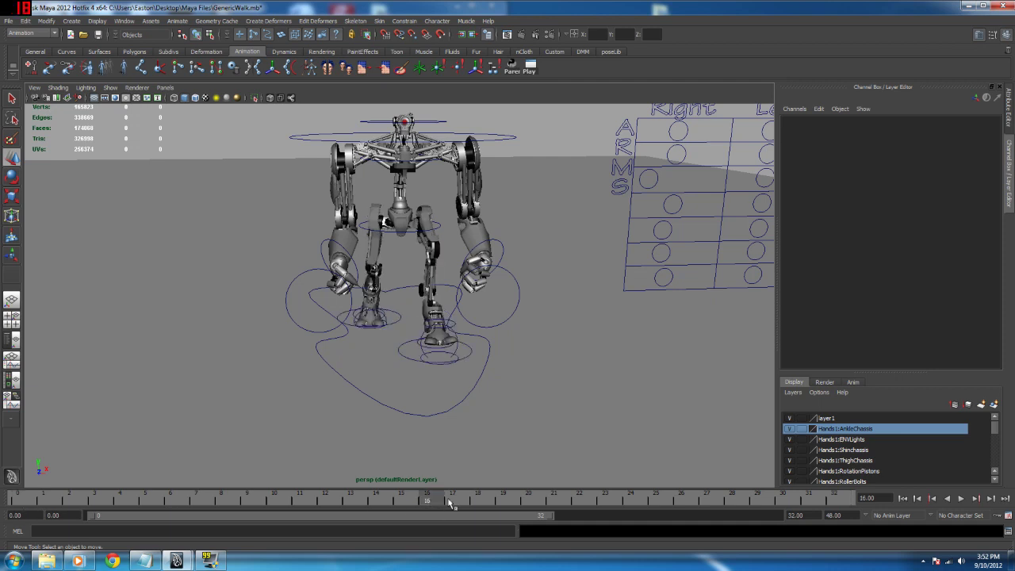
left_click(847, 502)
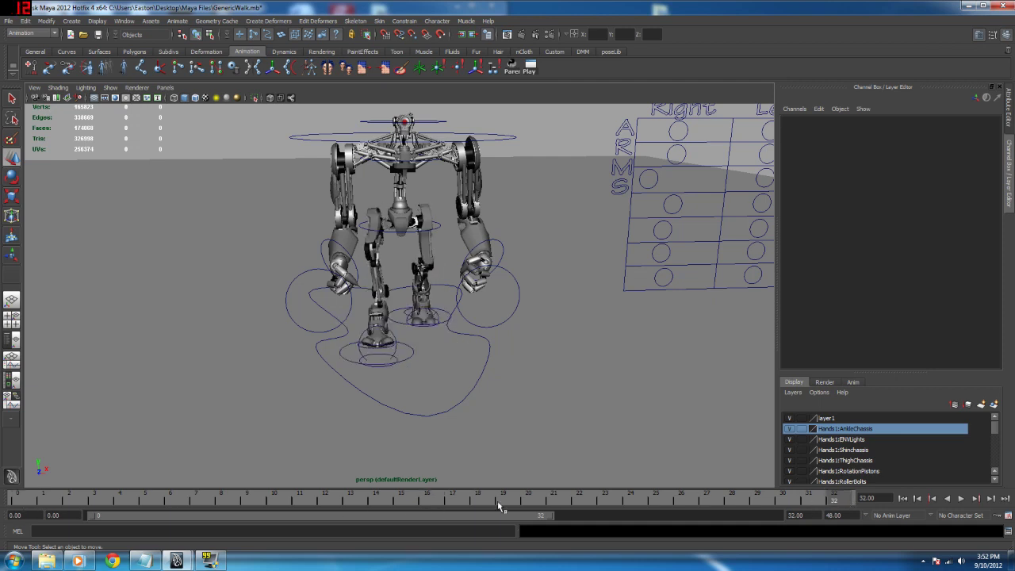
Step: Select all controls of the rear foot at frame 0, including nurbsCircle28, and key their pose at frame 32
left_click(29, 502)
scroll(382, 415, "up", 5)
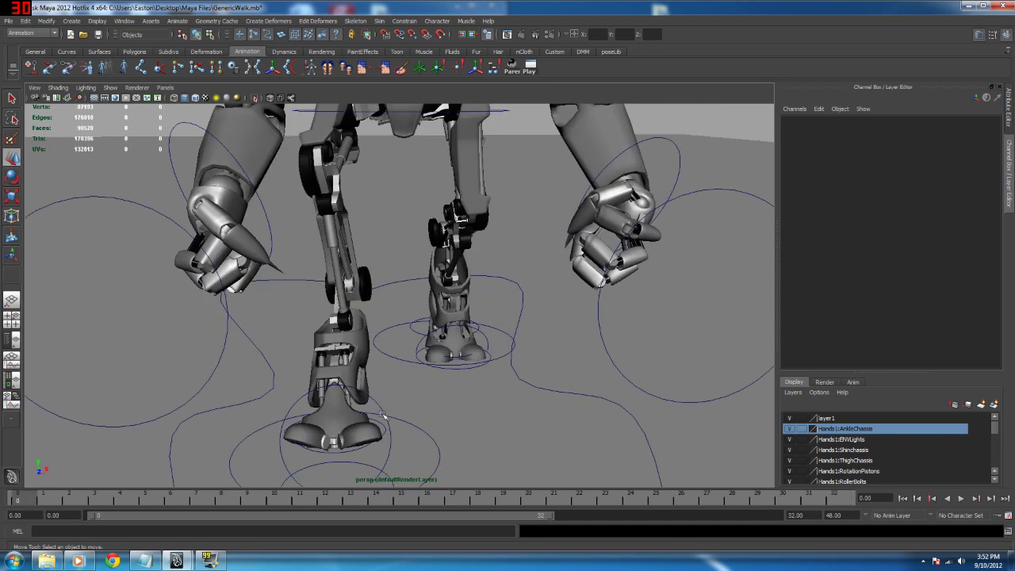
middle_click_drag(460, 379, 401, 367, "alt")
scroll(396, 376, "up", 2)
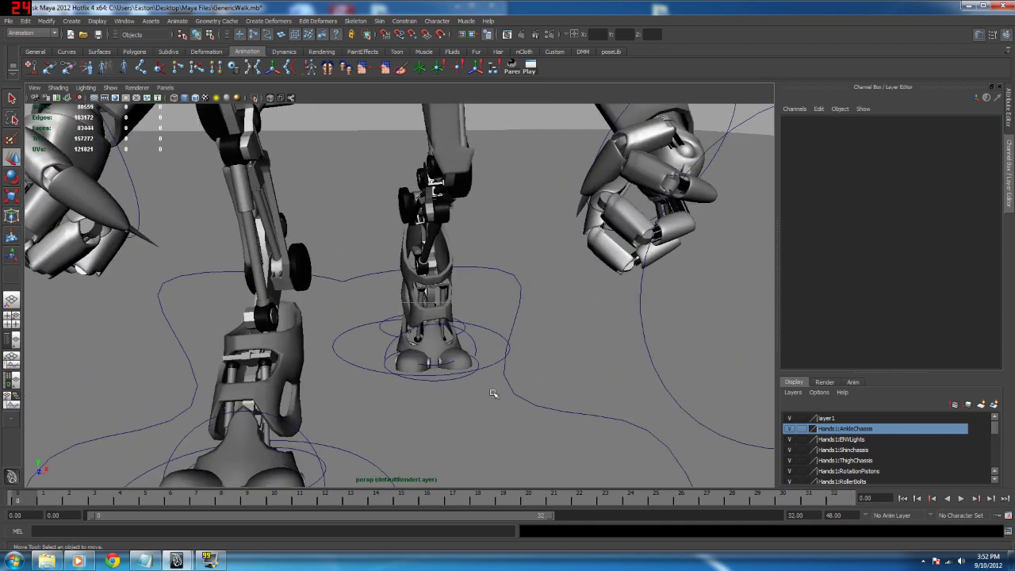
left_click(505, 367)
key("alt+v")
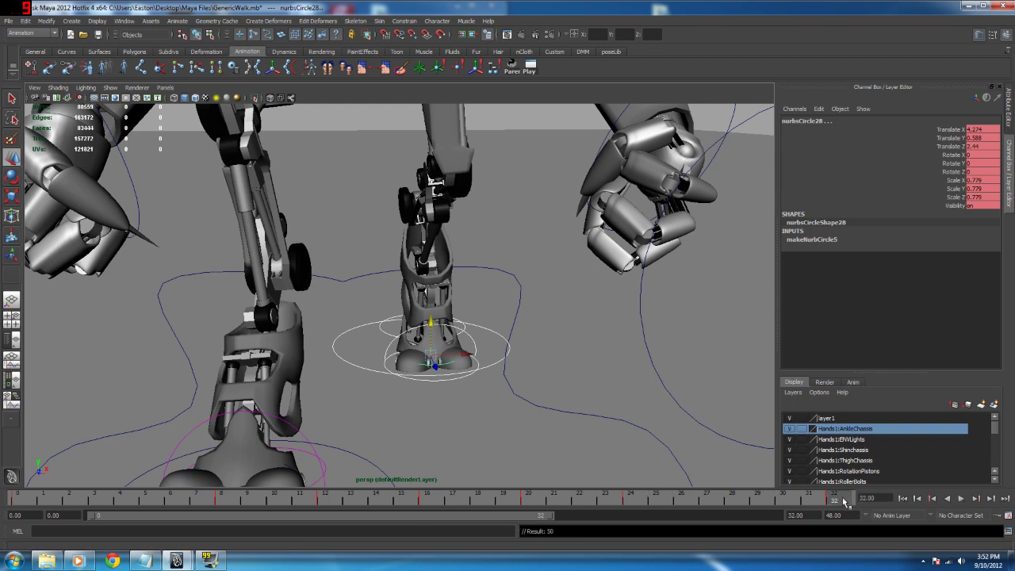
Step: Play and scrub the looping cycle from the front to check the feet, particularly around frames 15 to 20
key("alt+v")
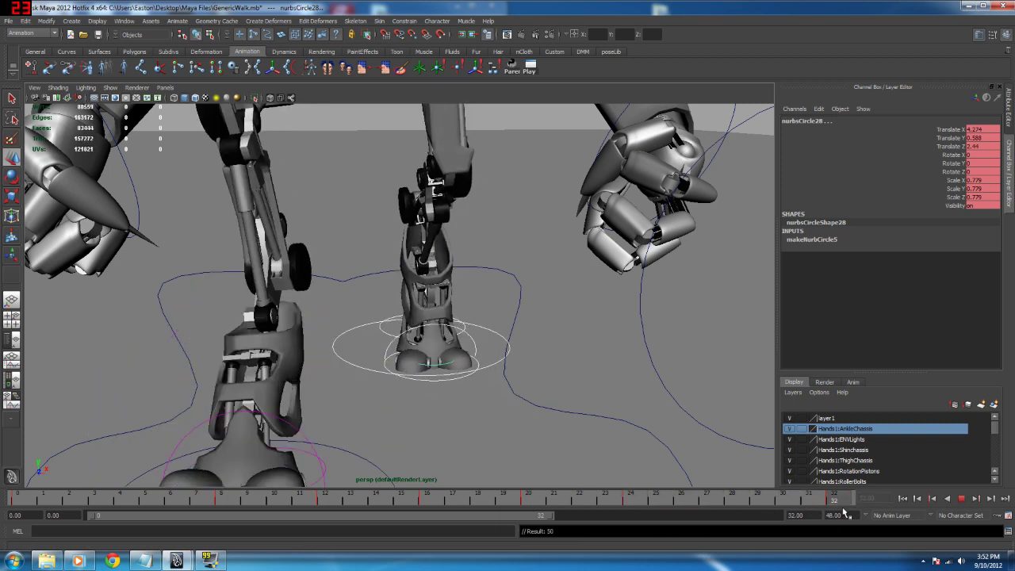
left_click(961, 498)
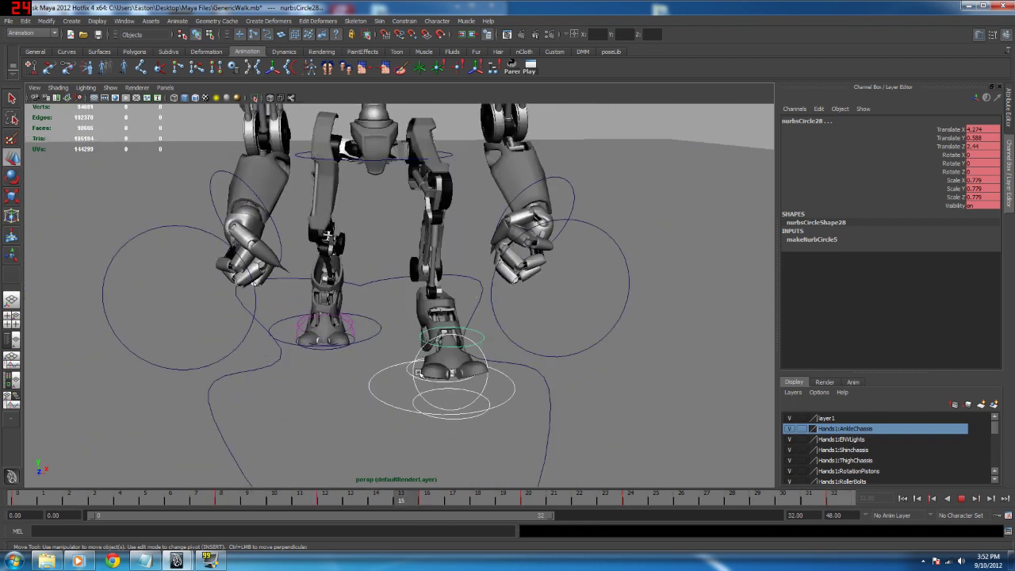
left_click(962, 499)
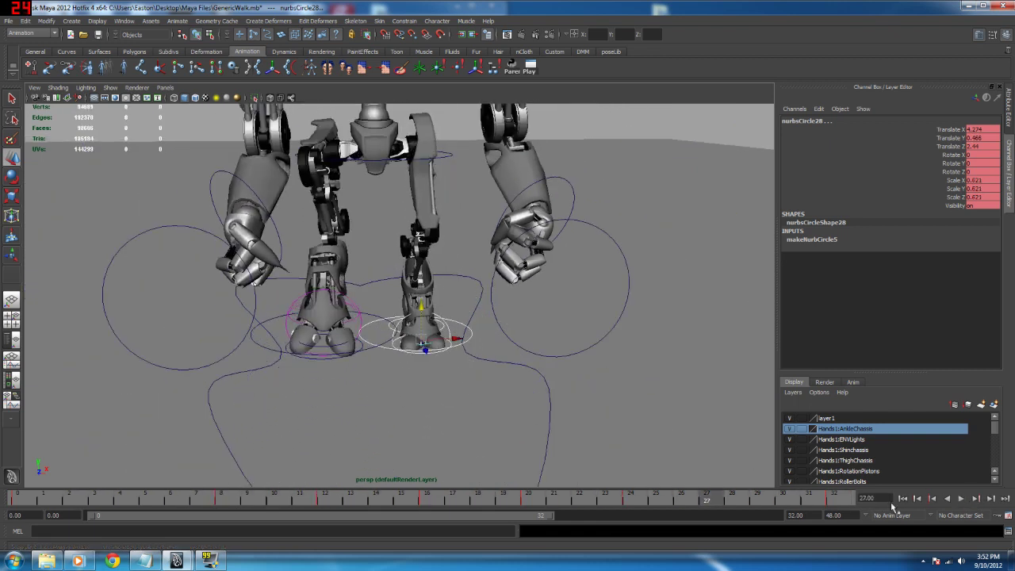
key("alt+v")
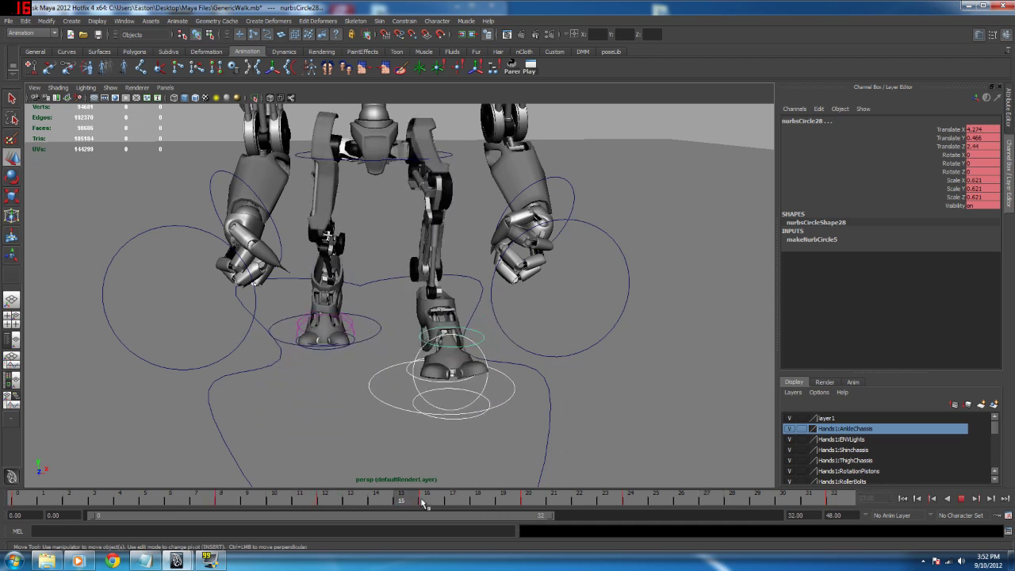
key("Escape")
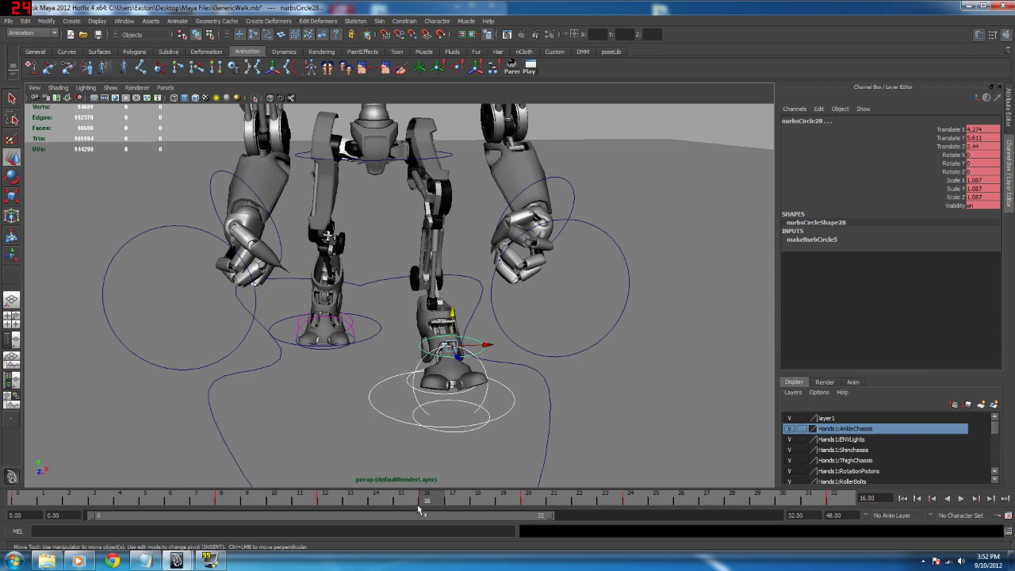
key("alt+v")
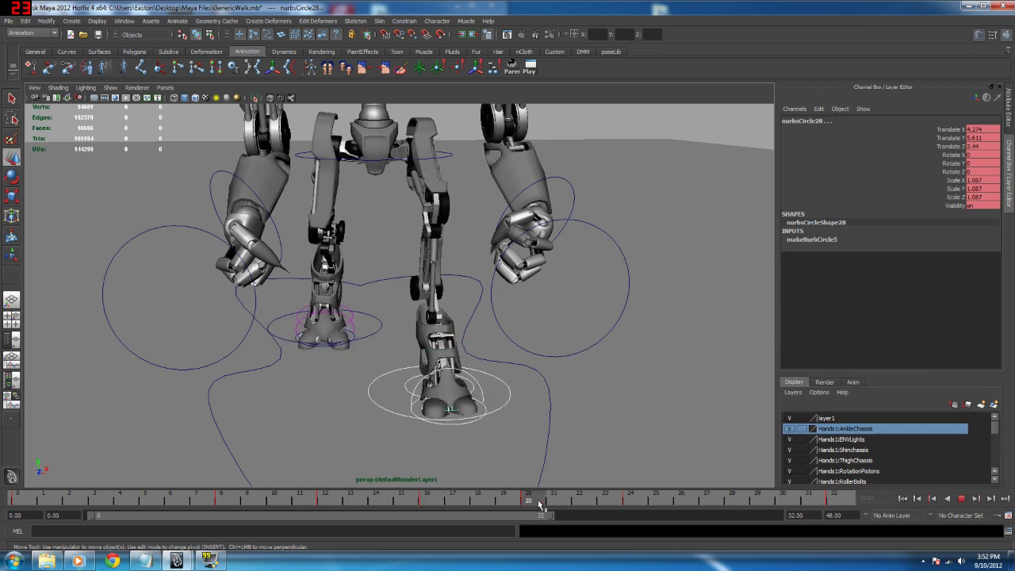
Step: At frame 20, select only toe control nurbsCircle28 and move it back to a Translate Z of about 1.368
left_click_drag(539, 503, 538, 503)
left_click_drag(455, 420, 536, 418, "alt")
left_click(536, 417)
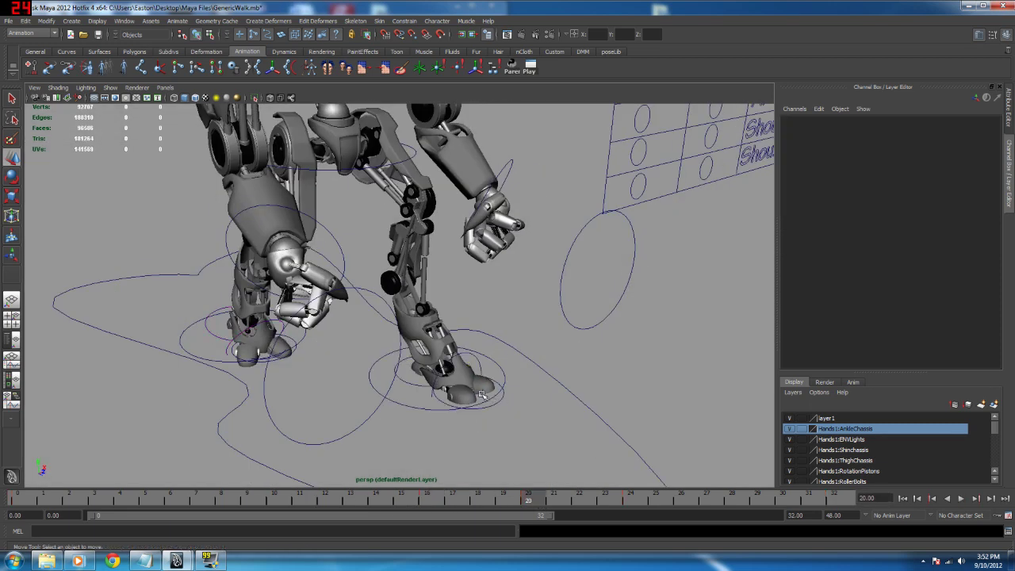
left_click(481, 394)
left_click_drag(481, 394, 453, 411, "alt")
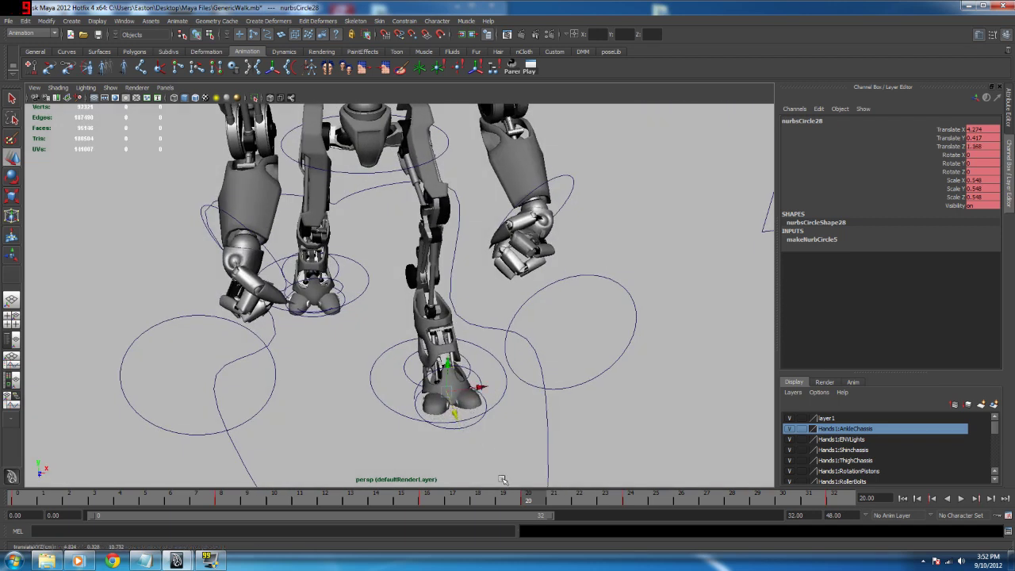
Step: Move nurbsCircle28 back to a Translate Z of about 1.529 at frame 24 and play the cycle to check it
left_click_drag(505, 503, 626, 521)
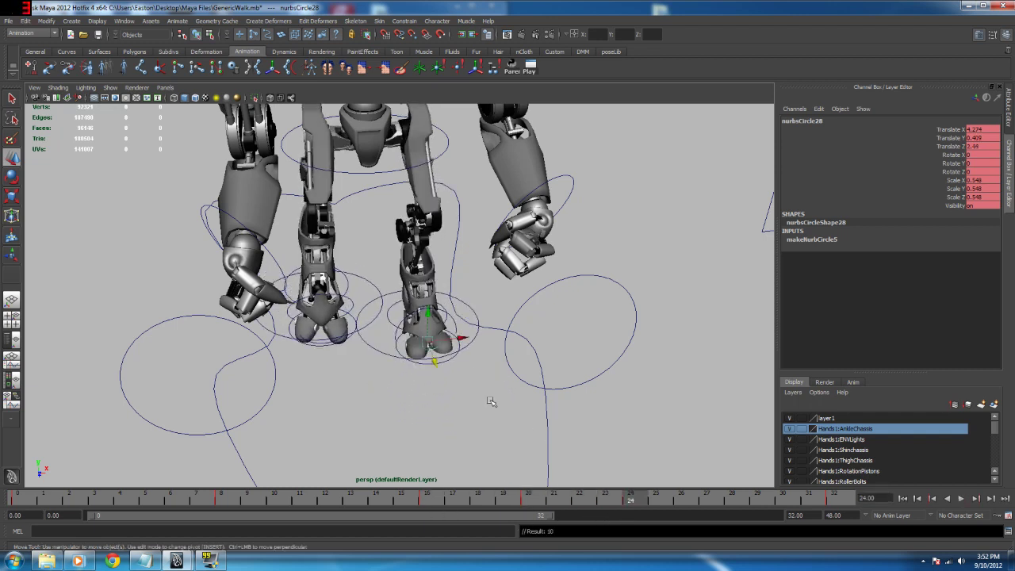
left_click_drag(435, 362, 432, 359)
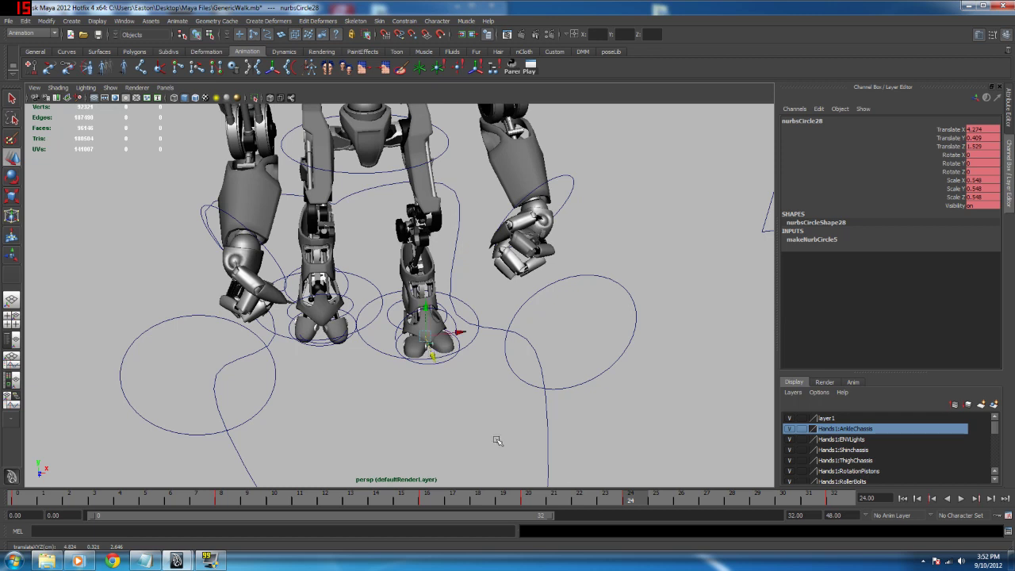
left_click_drag(631, 503, 876, 540)
left_click(960, 498)
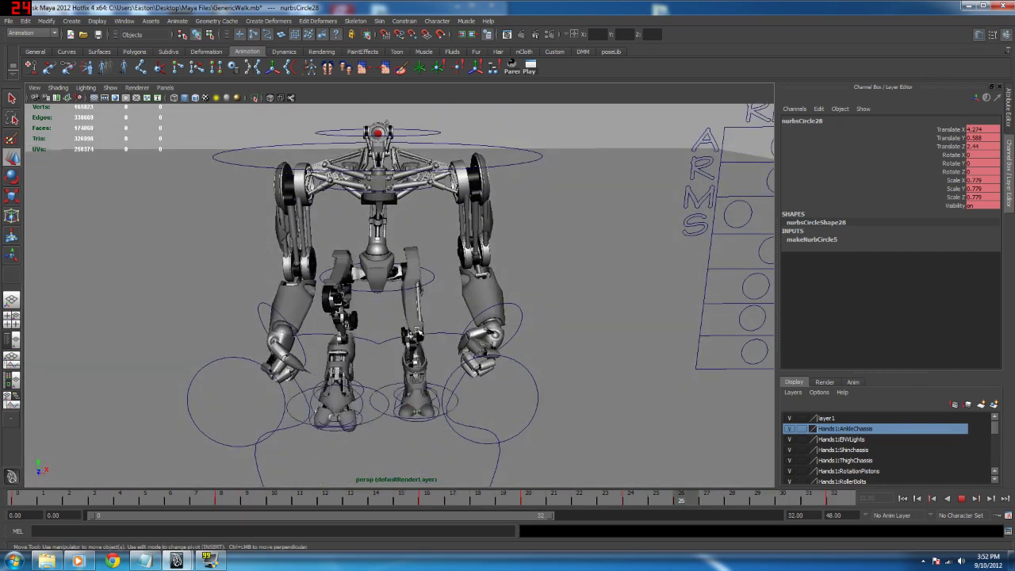
left_click_drag(412, 329, 383, 316, "alt")
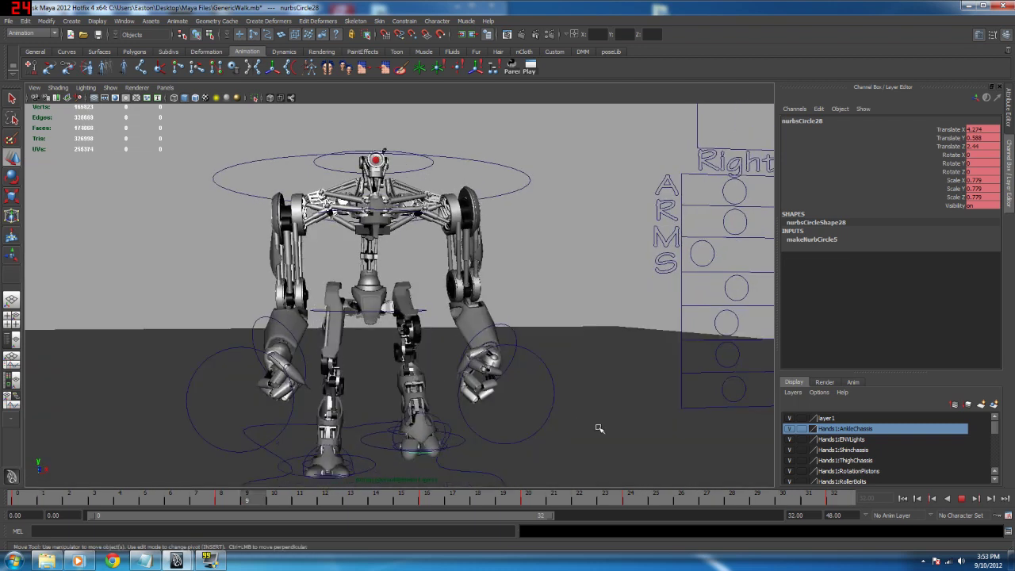
left_click(960, 498)
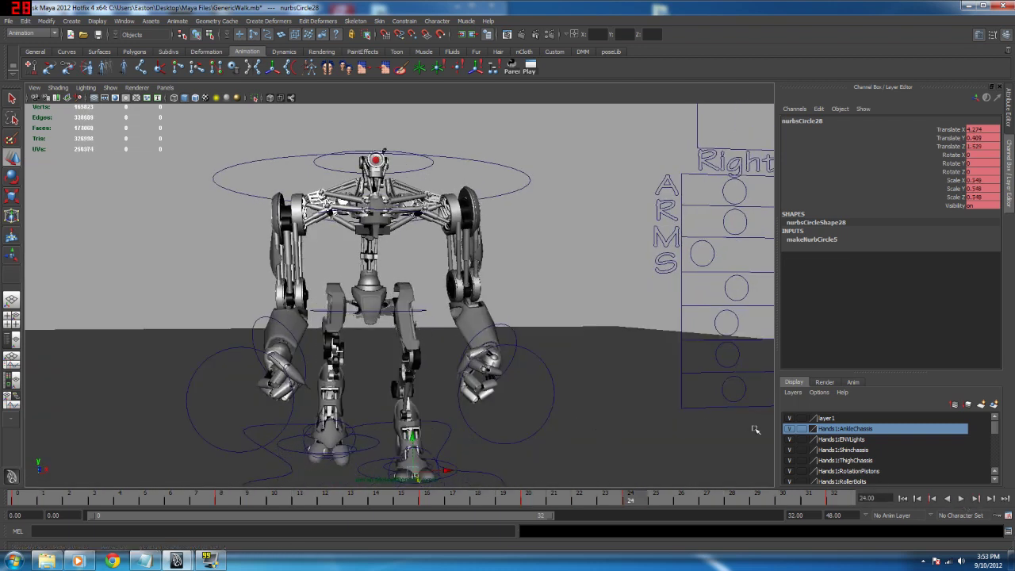
Step: Select waist control nurbsCircle5, turn it to a Rotate Y of 14.33 at frame 0, and key it
left_click_drag(363, 338, 393, 288, "alt")
left_click(429, 277)
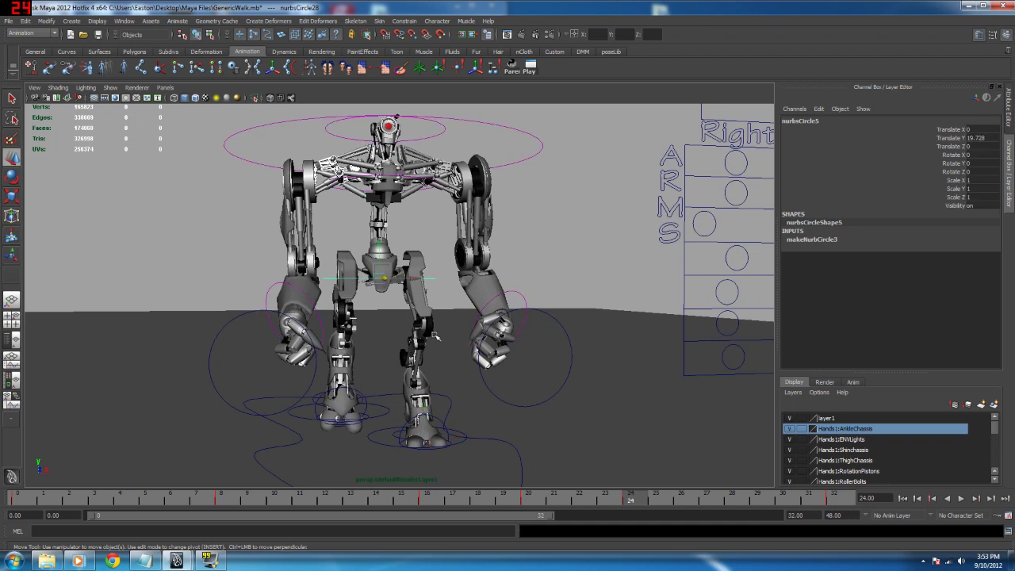
left_click_drag(455, 382, 440, 421, "alt")
key("alt+v")
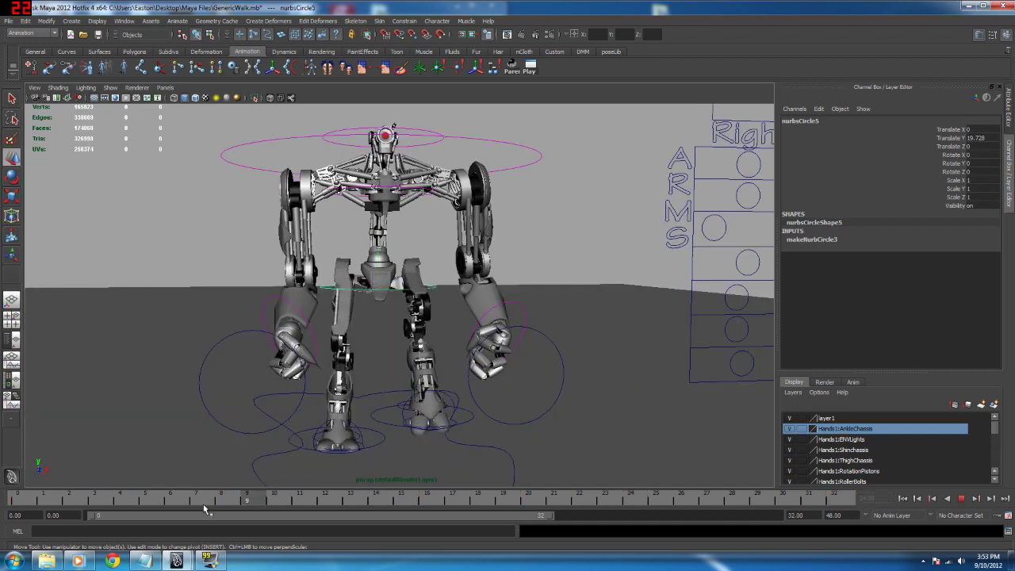
left_click(1, 503)
middle_click_drag(239, 381, 256, 344, "alt")
left_click_drag(256, 344, 263, 370, "alt")
left_click_drag(399, 341, 260, 361, "alt")
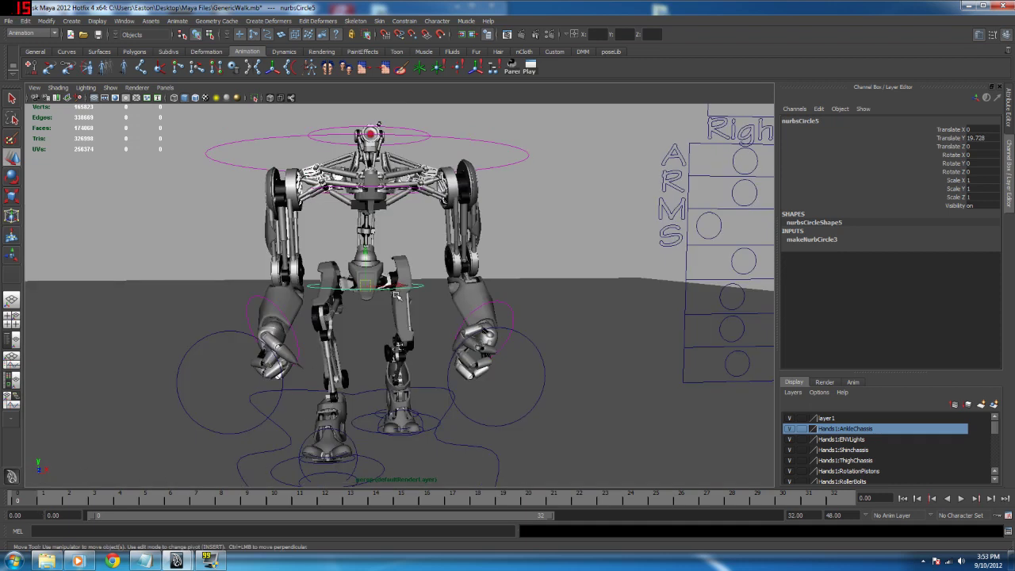
key("e")
mouse_move(394, 291)
left_mouse_down("alt")
mouse_move(382, 296)
mouse_move(392, 296)
left_mouse_up("alt")
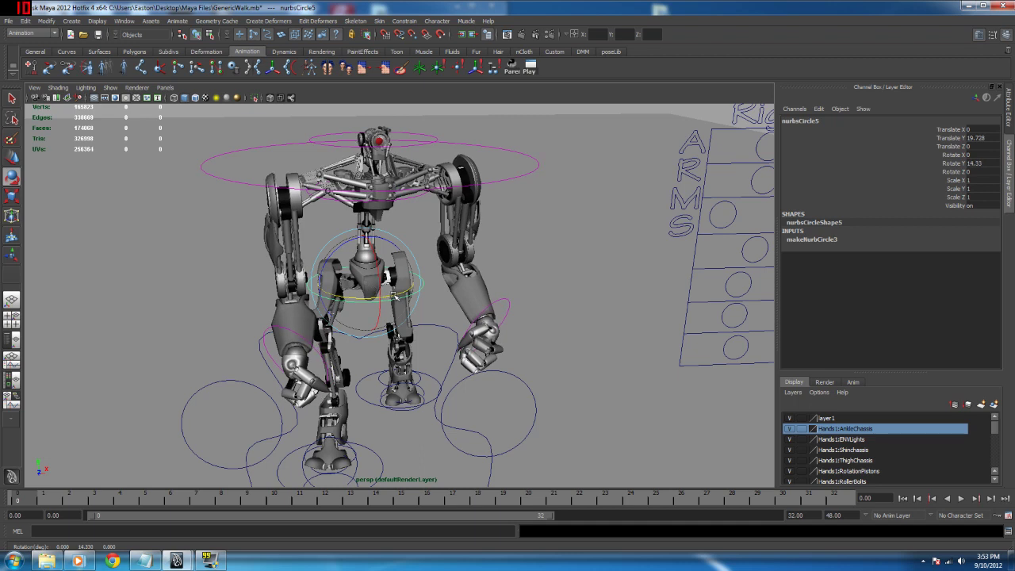
key("s")
Step: At frame 16, set the waist control's Rotate Y to -14.33, key it, and play the cycle to check the twist
key("alt+v")
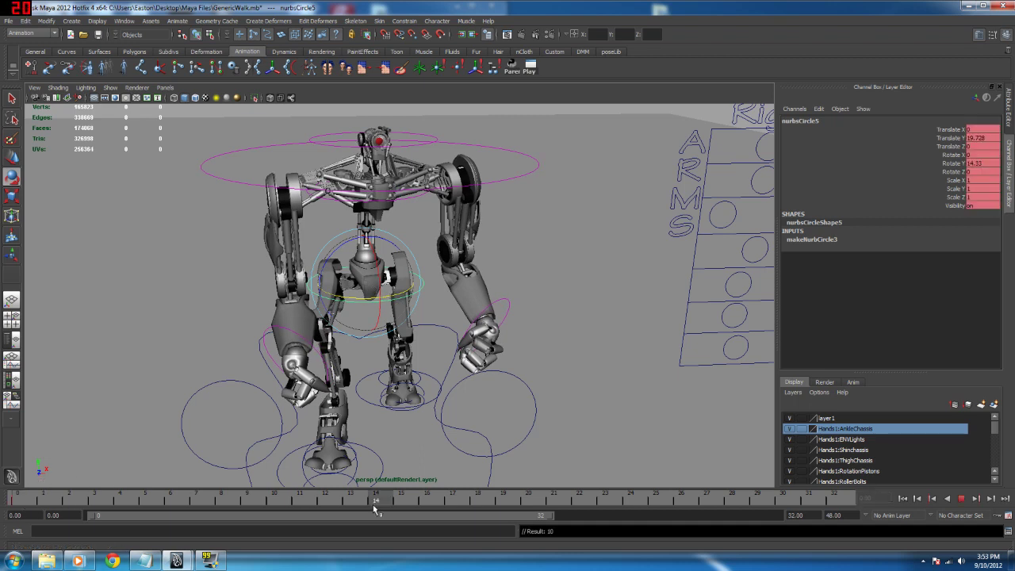
left_click(428, 498)
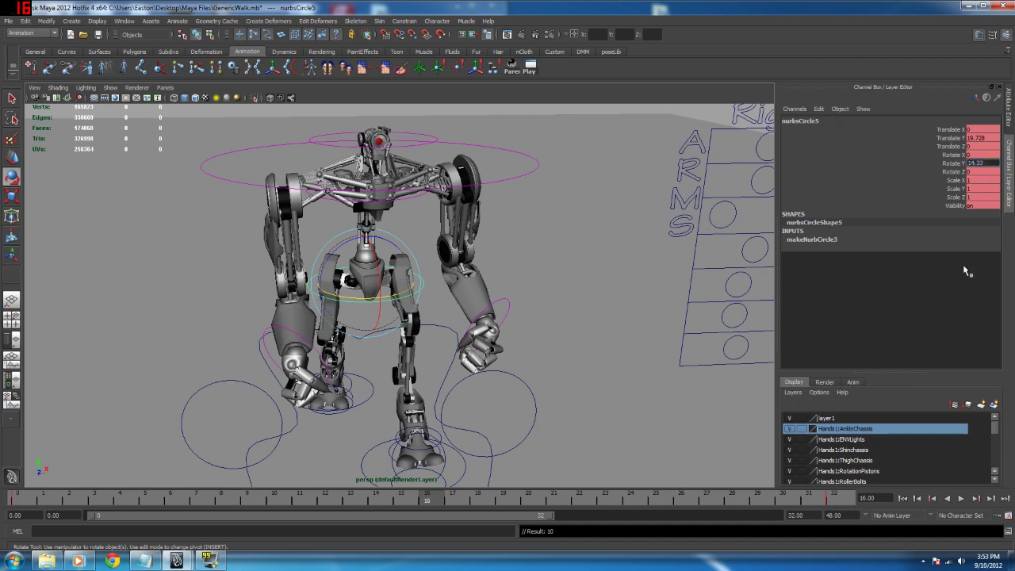
type("-")
key("Return")
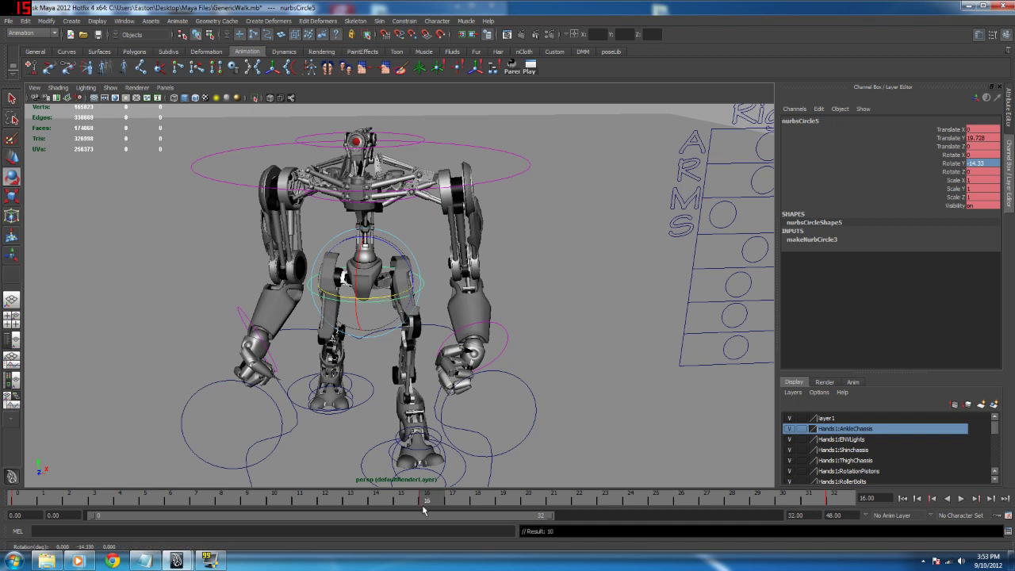
key("alt+v")
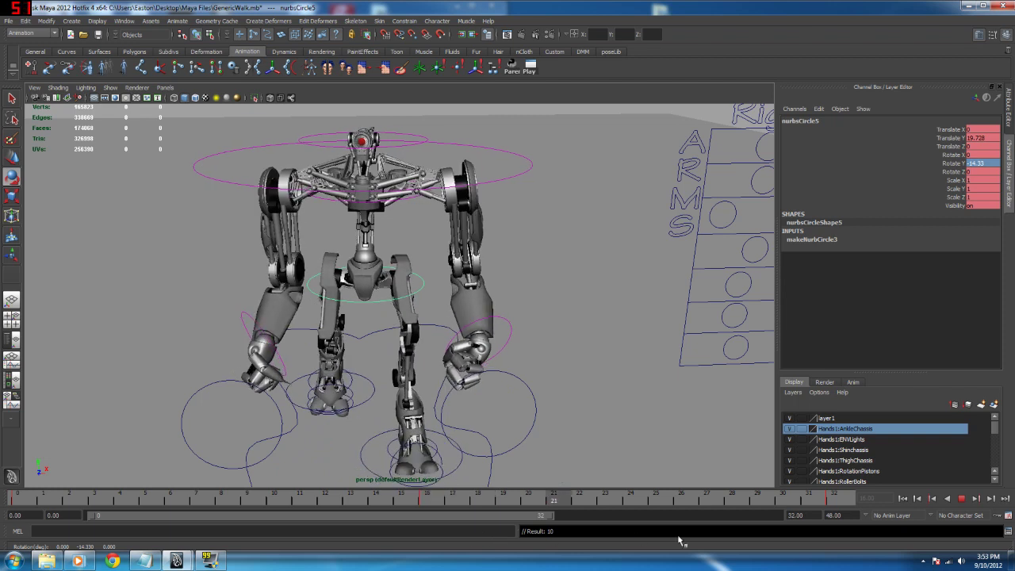
key("alt+v")
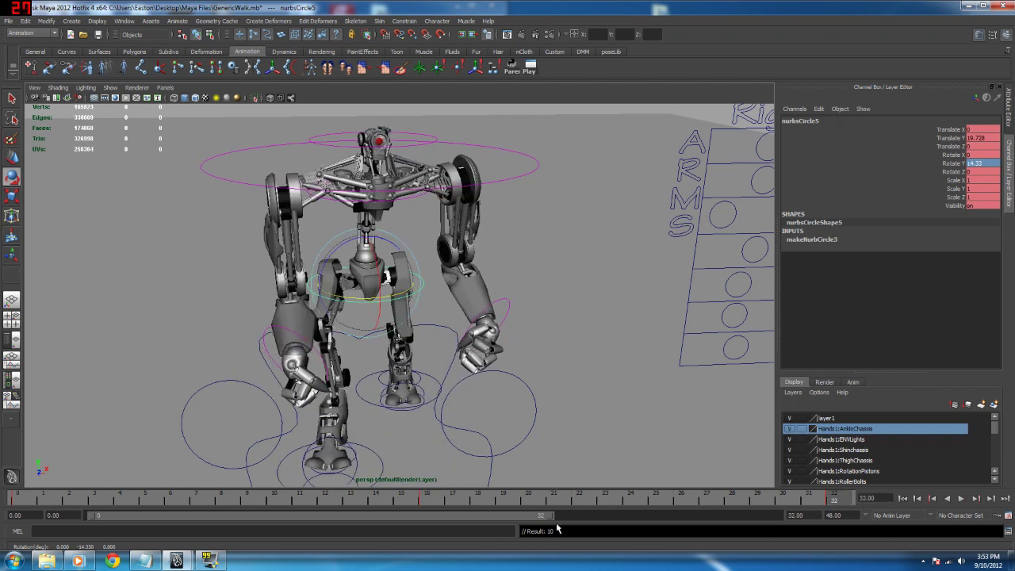
left_click(26, 499)
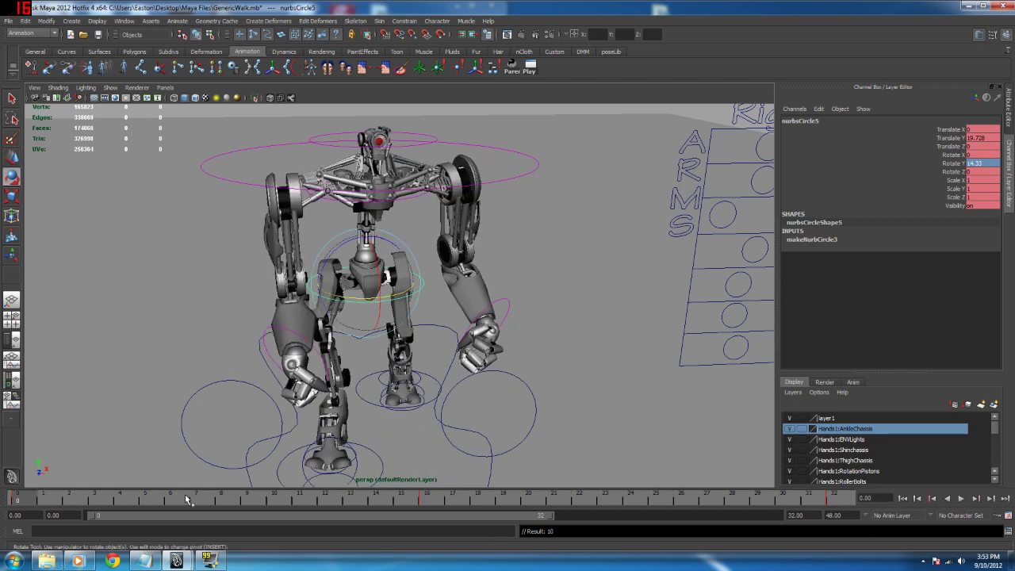
Step: At frame 8, tilt waist control nurbsCircle5 to a Rotate Z of -8.954 and key it
left_click(228, 497)
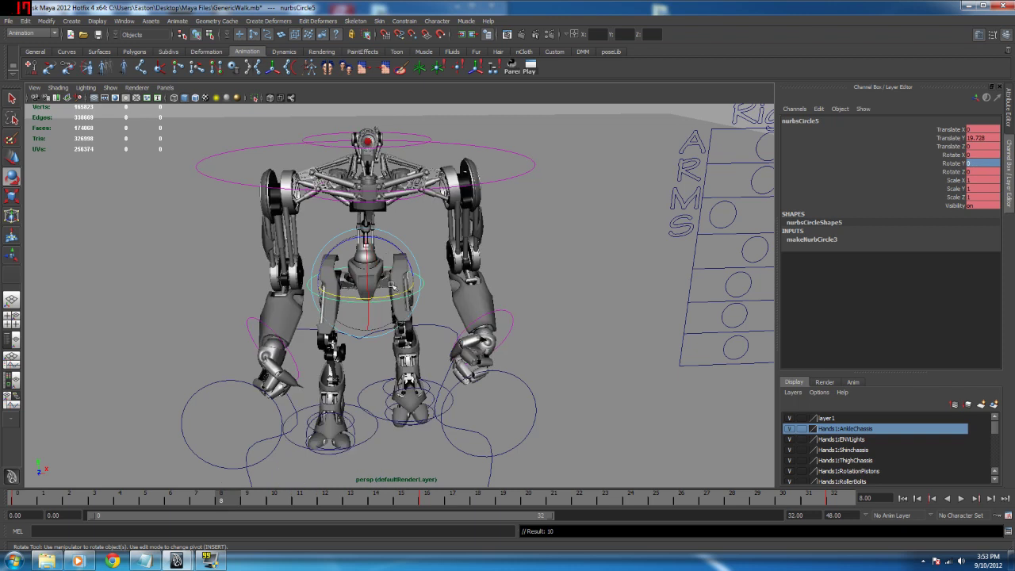
left_click_drag(391, 285, 395, 259, "alt")
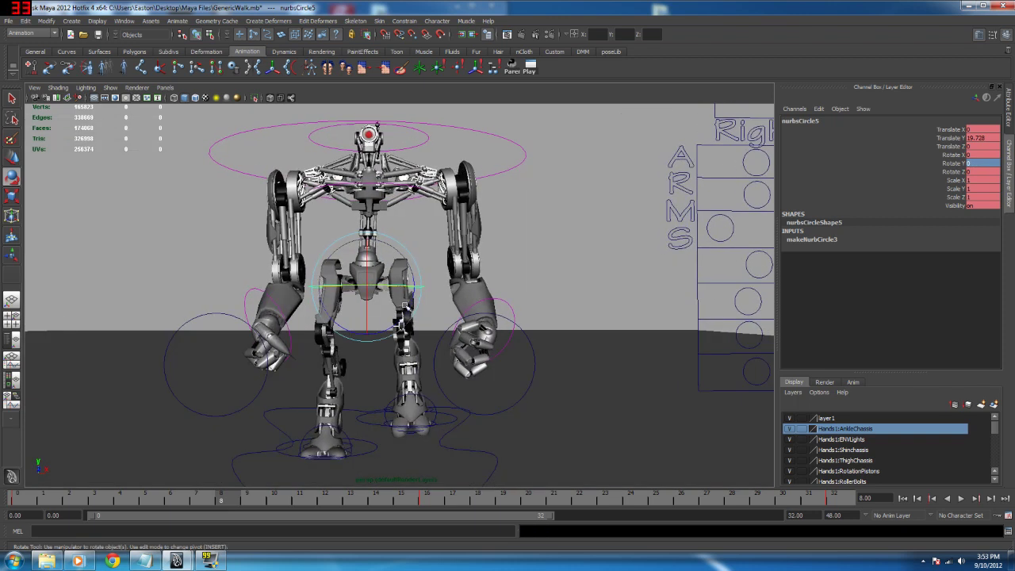
left_click_drag(402, 322, 407, 317)
key("s")
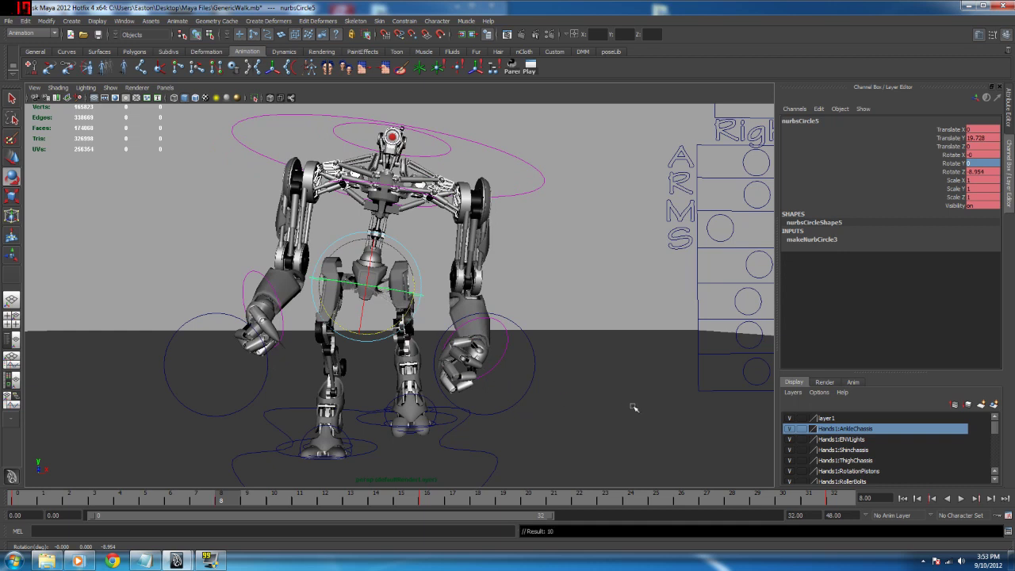
Step: At frame 24, set the waist control's Rotate Z to 8.954 and key it
left_click_drag(223, 501, 634, 501)
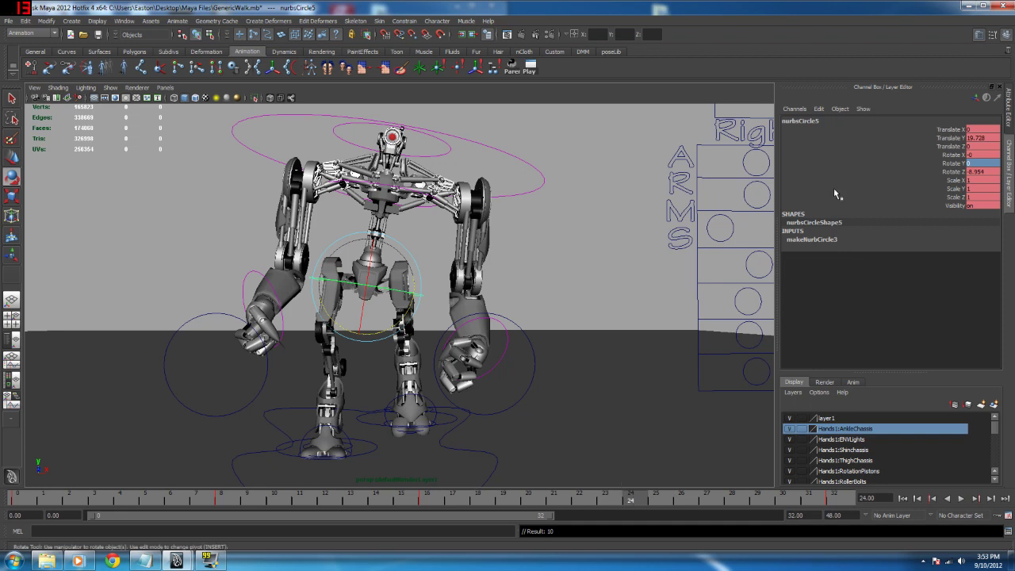
double_click(970, 172)
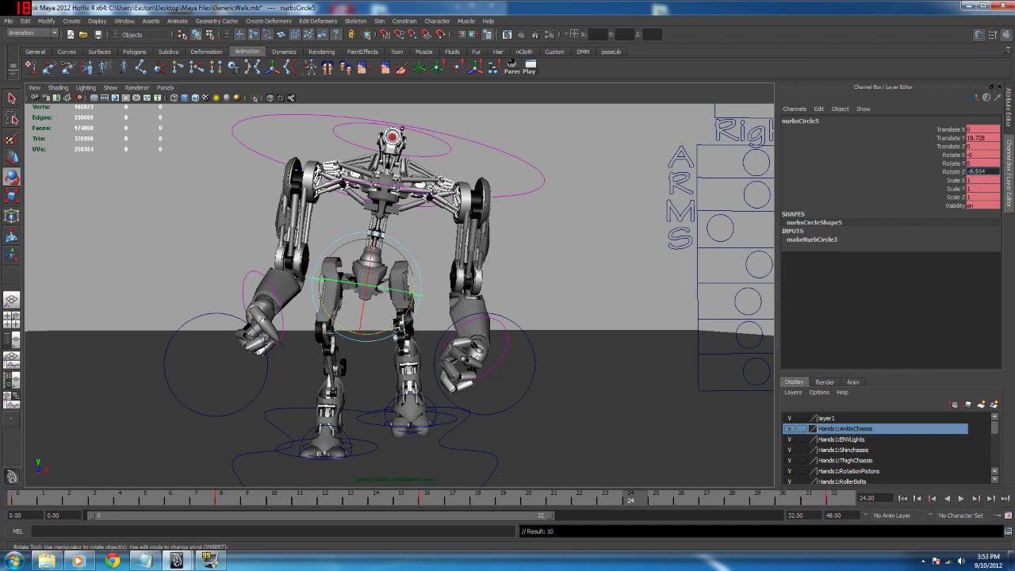
type("8.954")
key("Return")
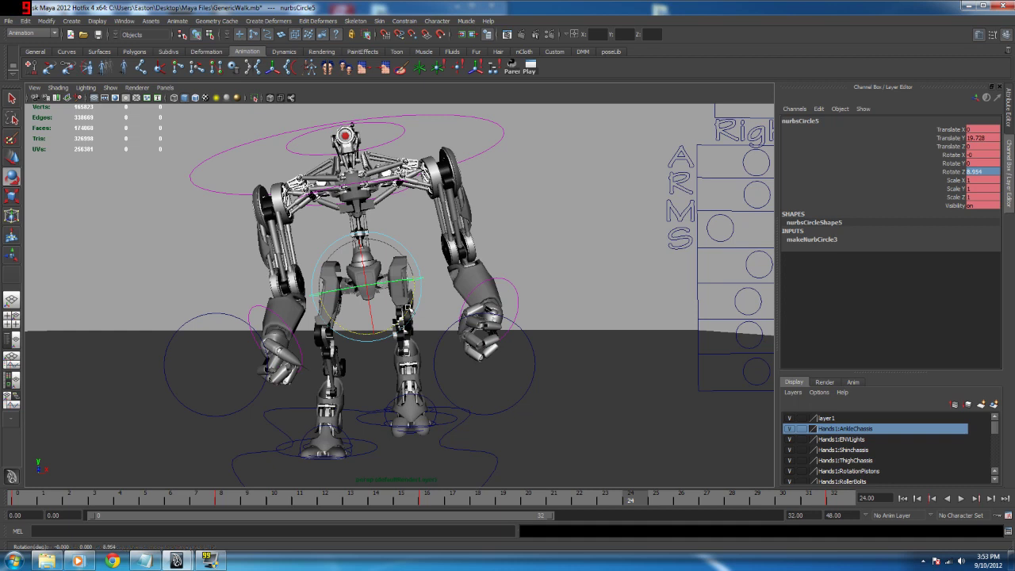
key("s")
Step: Examine the robot's tilted waist pose at frame 24 from several angles around the front
left_click_drag(406, 327, 444, 340, "alt")
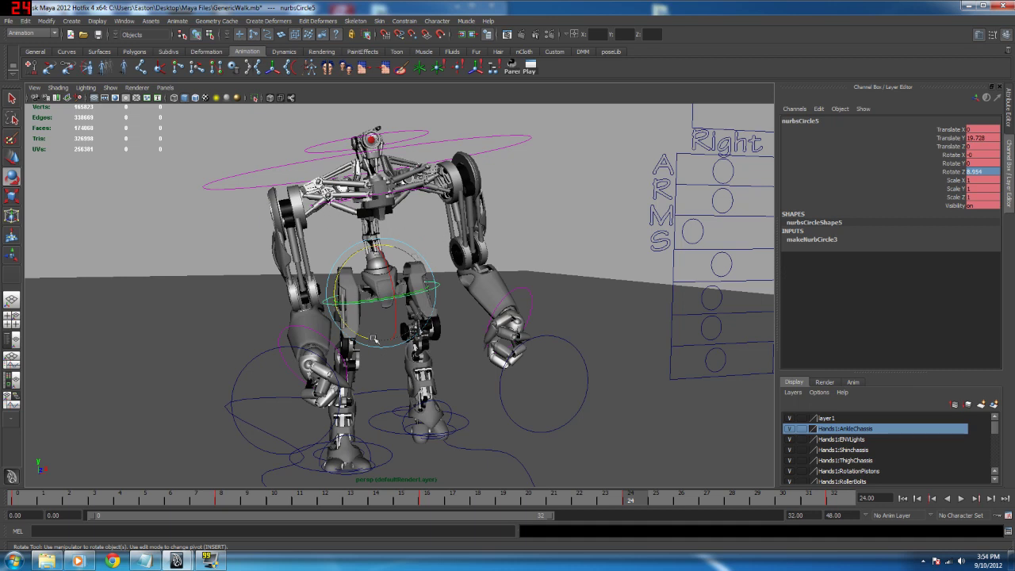
left_click_drag(440, 275, 489, 302, "alt")
left_click_drag(550, 342, 468, 339, "alt")
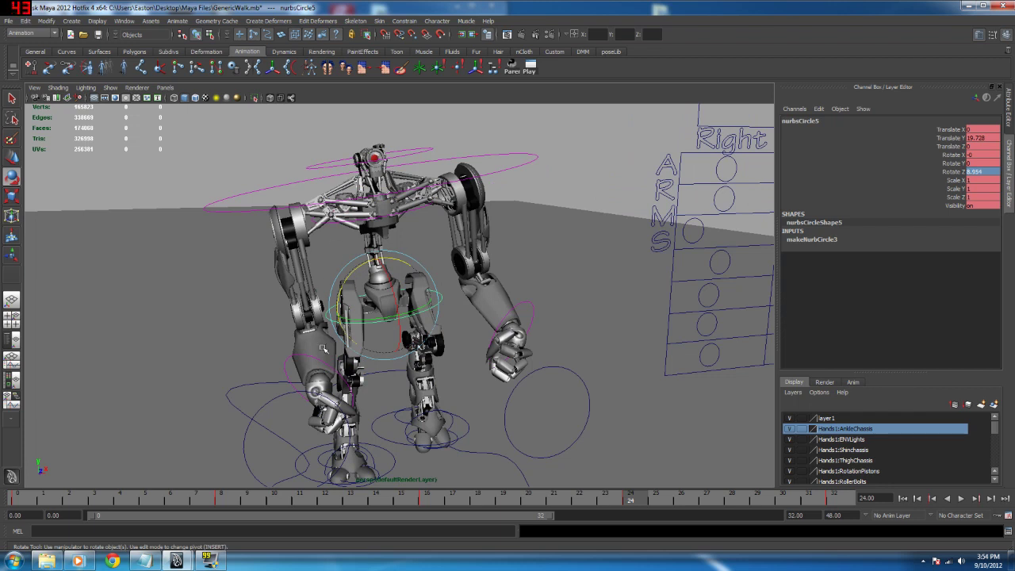
left_click_drag(476, 341, 470, 410, "alt")
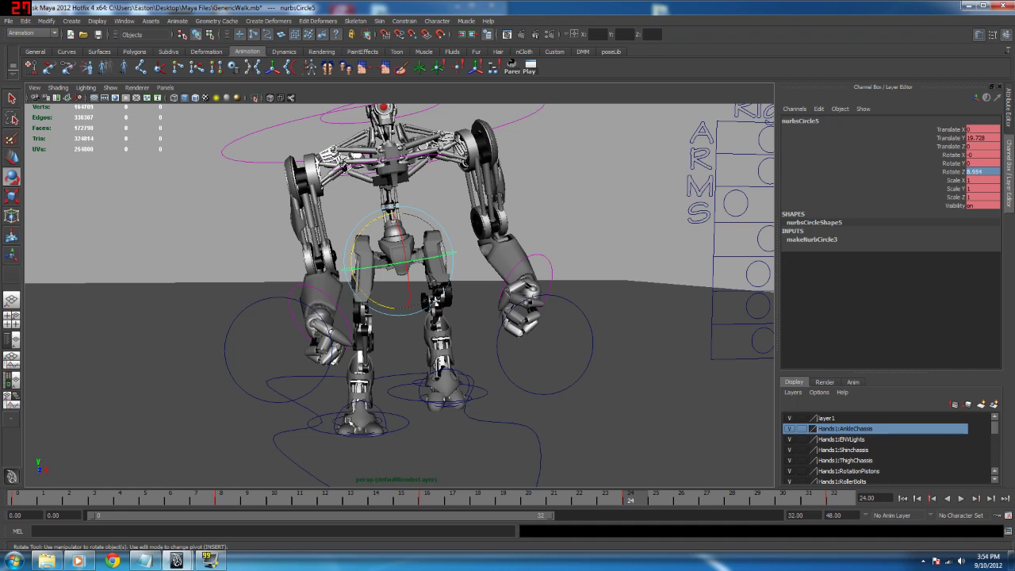
left_click_drag(390, 316, 402, 338, "alt")
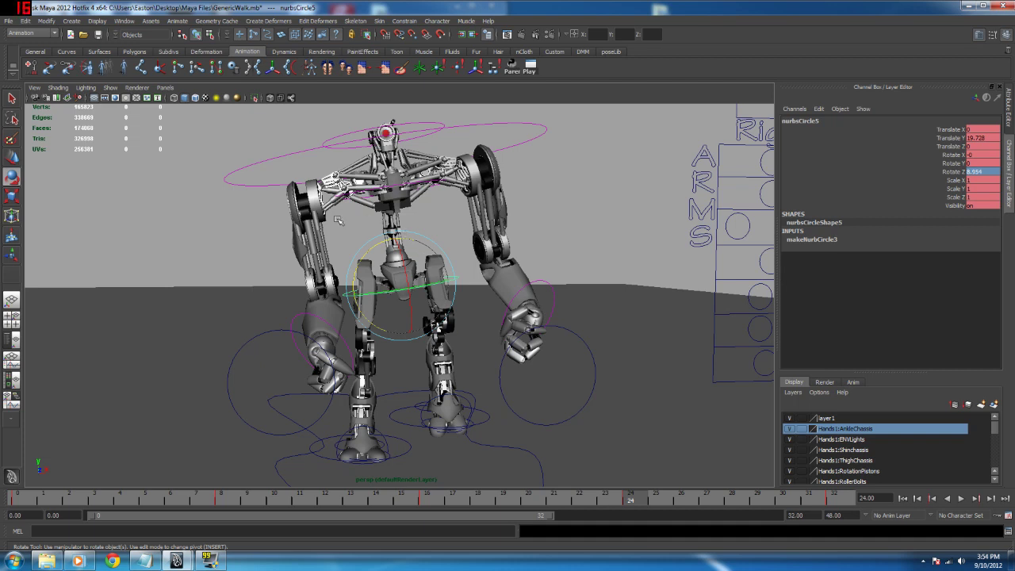
left_click_drag(424, 291, 452, 290, "alt")
middle_click_drag(423, 334, 426, 320, "alt")
left_click_drag(426, 321, 422, 292, "alt")
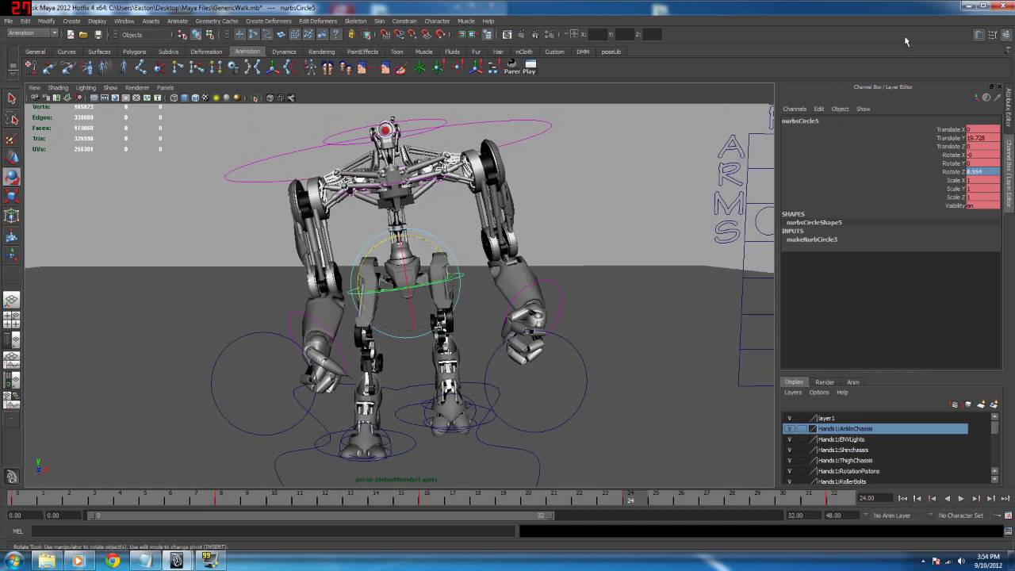
left_click(992, 34)
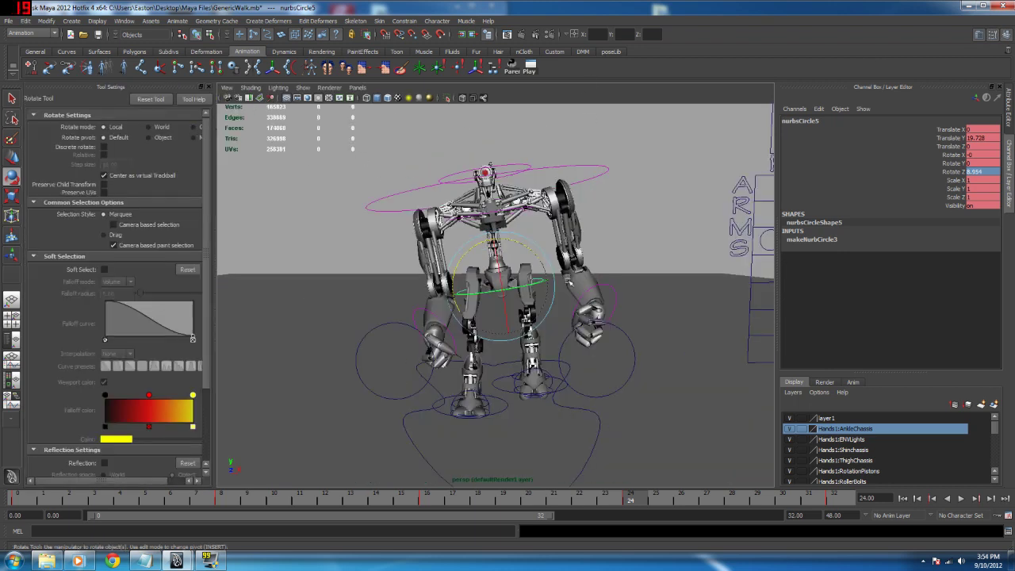
key("space")
key("space")
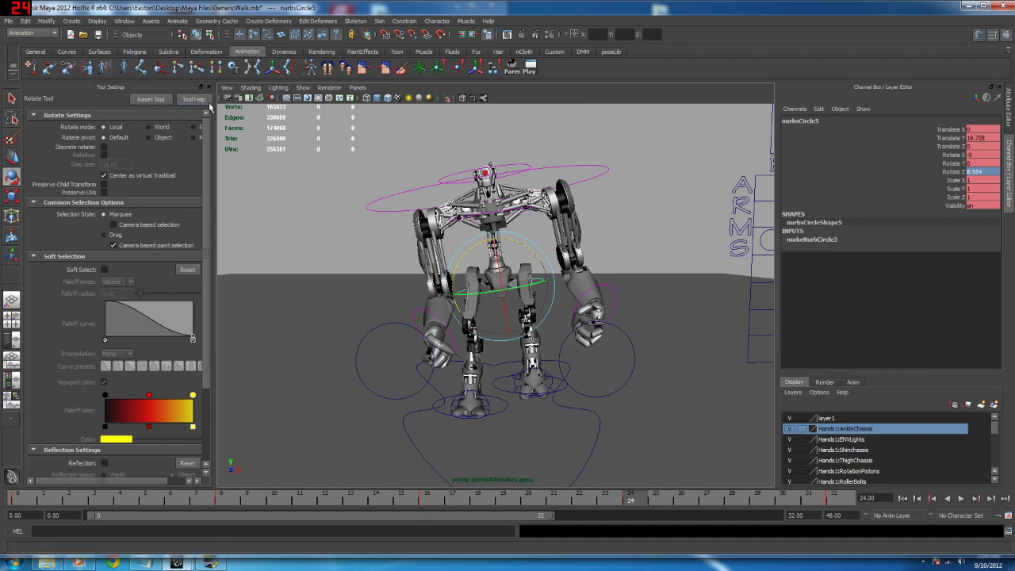
left_click(209, 87)
Step: Play the cycle and examine the waist twist and tilt from the front, at frame 32 and back at frame 0
left_click_drag(421, 359, 401, 354, "alt")
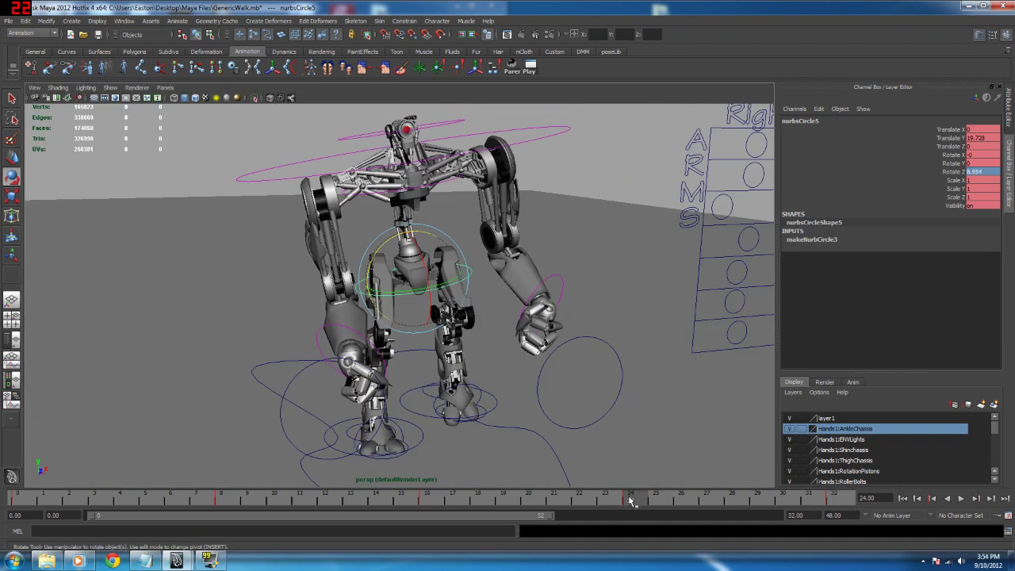
key("alt+v")
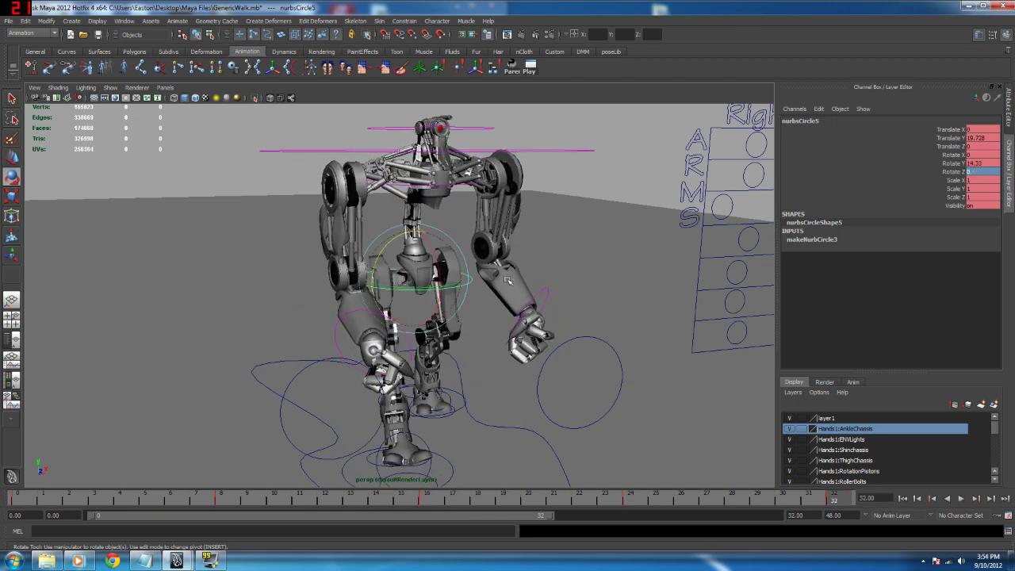
left_click_drag(507, 279, 490, 317, "alt")
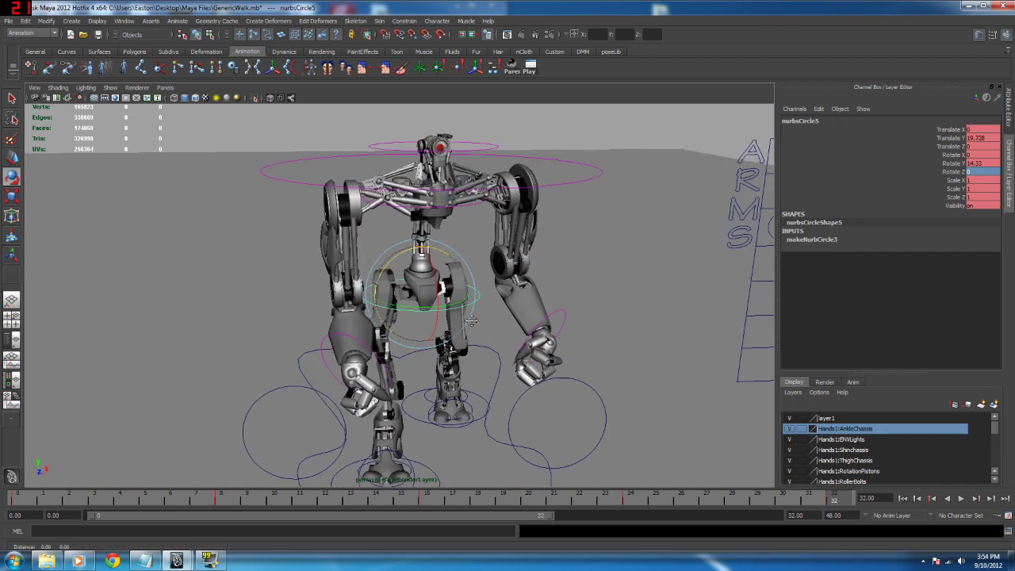
key("z")
left_click_drag(471, 272, 457, 199, "alt")
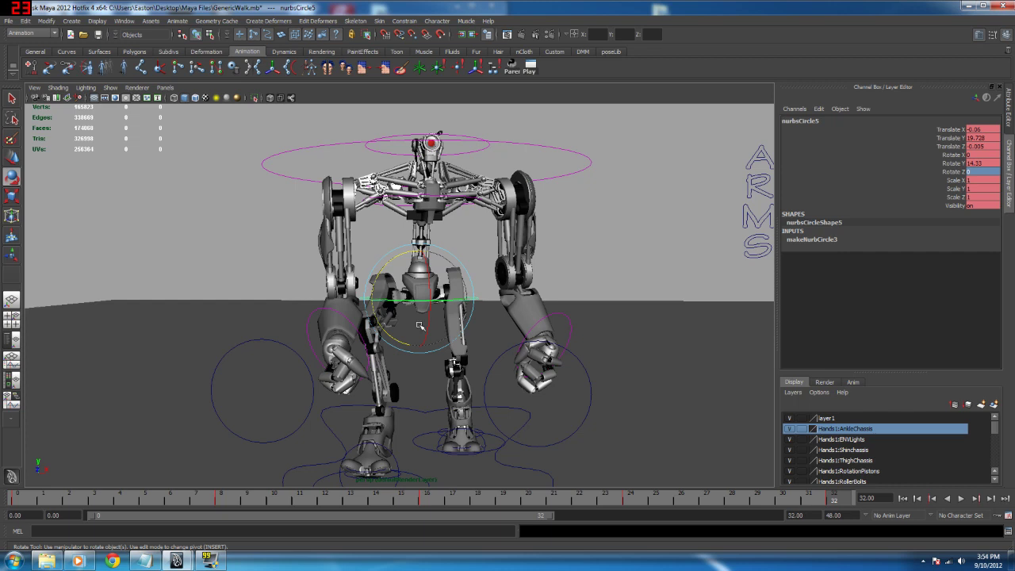
left_click_drag(455, 350, 454, 296, "alt")
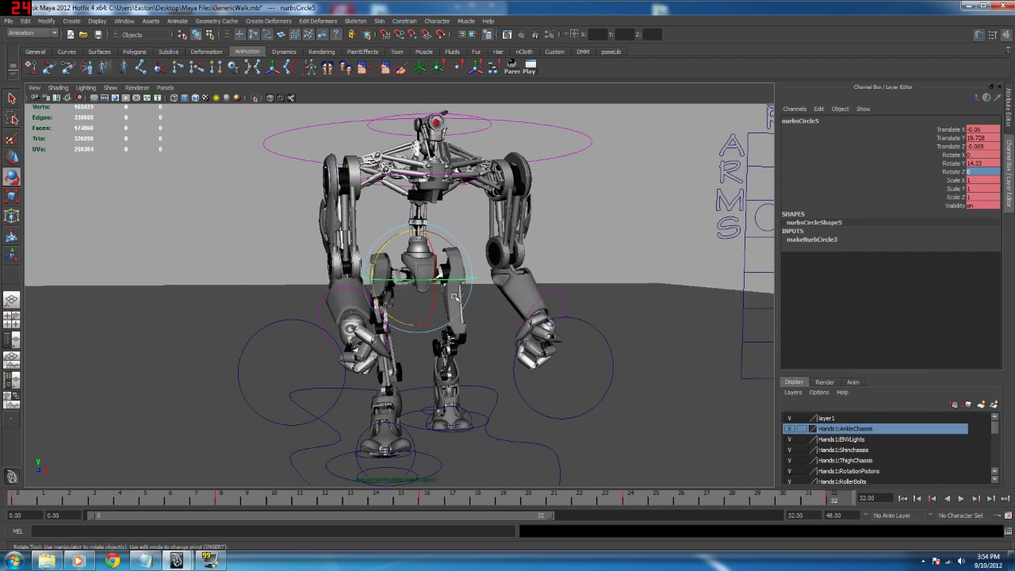
left_click(26, 499)
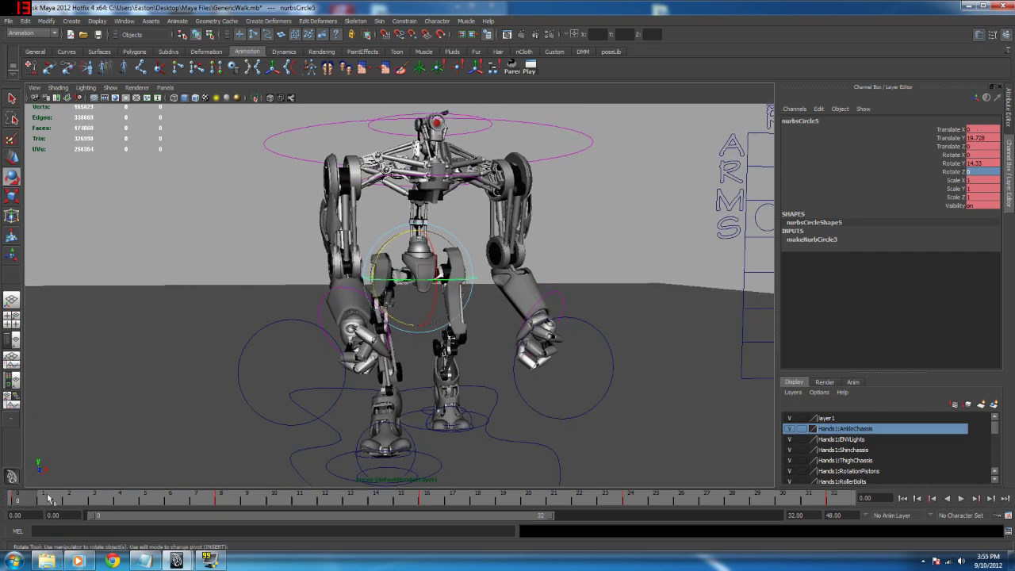
Step: Play the cycle to frame 8 and adjust the waist control's height there with the Move tool
key("w")
key("alt+v")
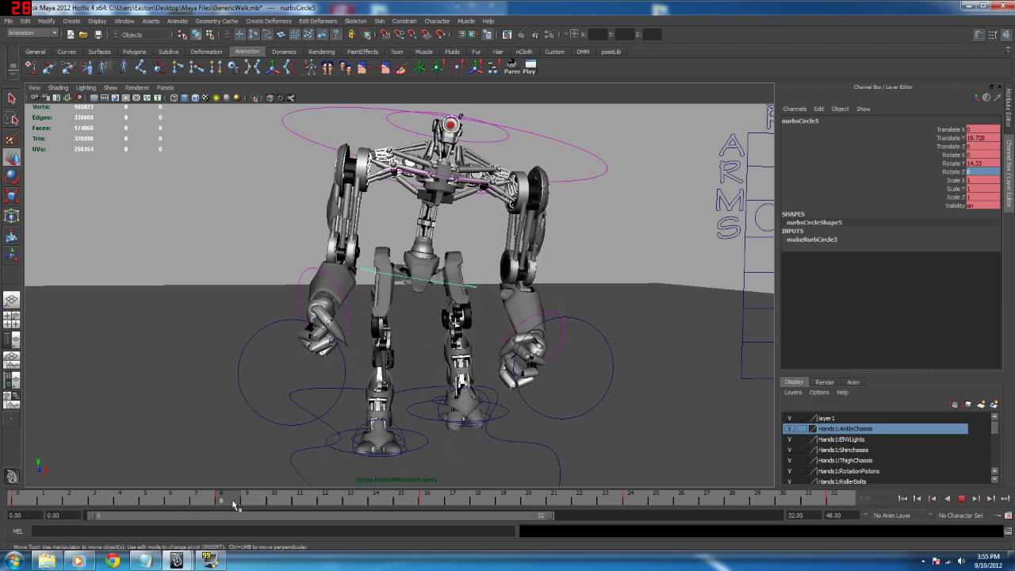
key("alt+v")
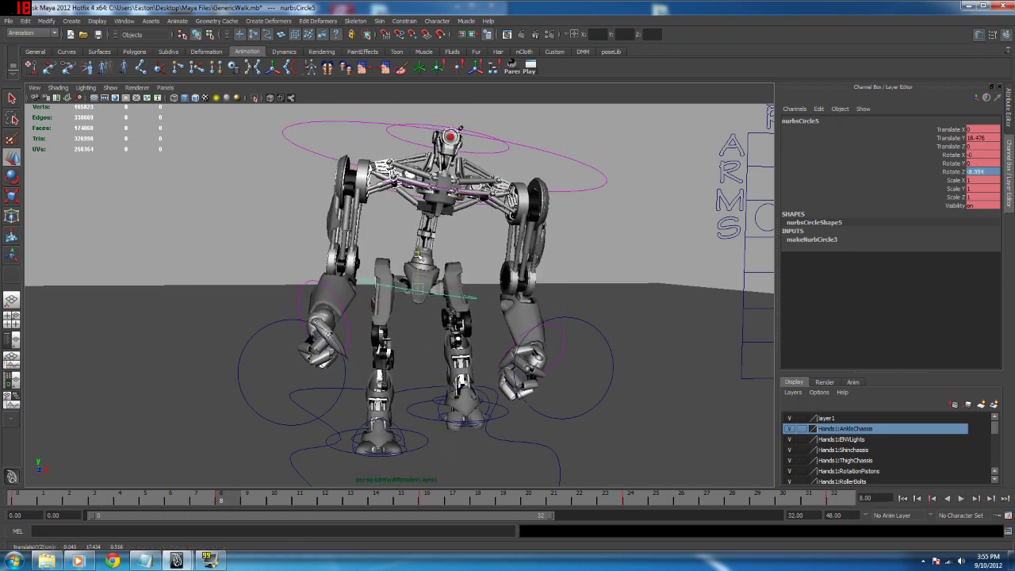
left_click_drag(226, 243, 479, 230, "alt")
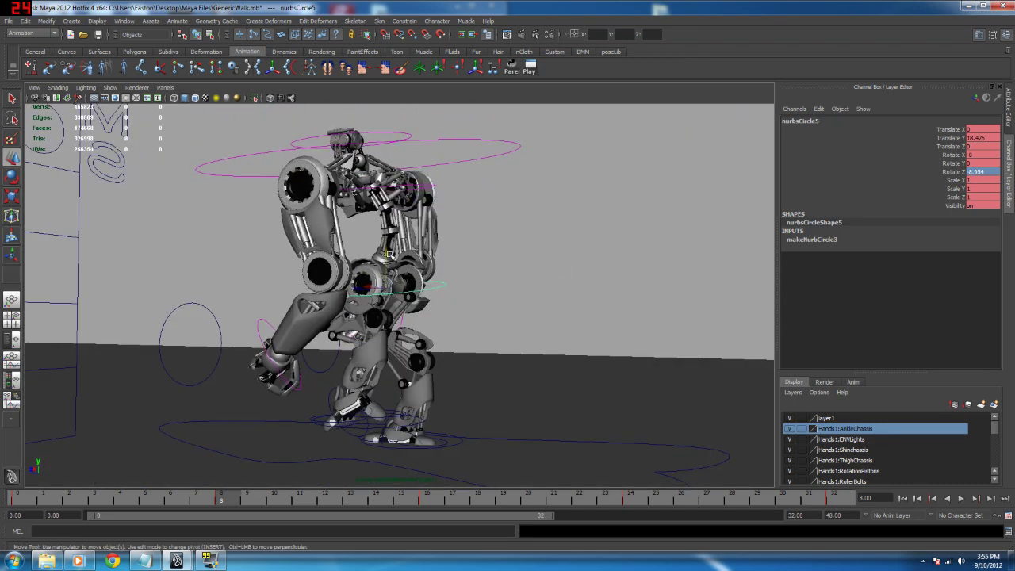
left_click_drag(386, 253, 384, 240)
Step: At frame 0, key the waist control with a Translate Y of 20.402, and undo the accidental selection change at frame 16
left_click_drag(136, 501, 5, 494)
left_click_drag(141, 430, 388, 241, "alt")
key("s")
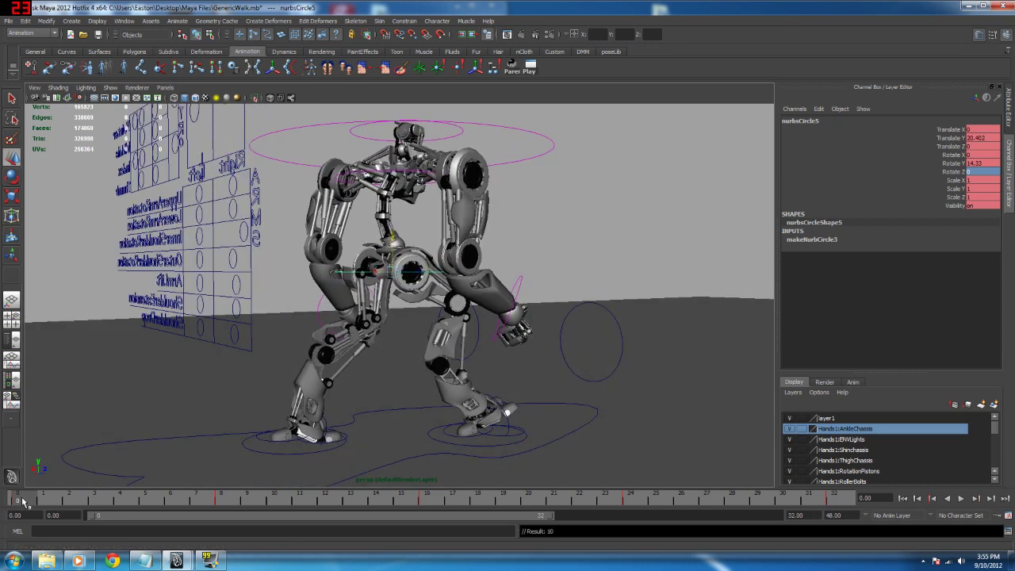
left_click_drag(24, 501, 428, 501)
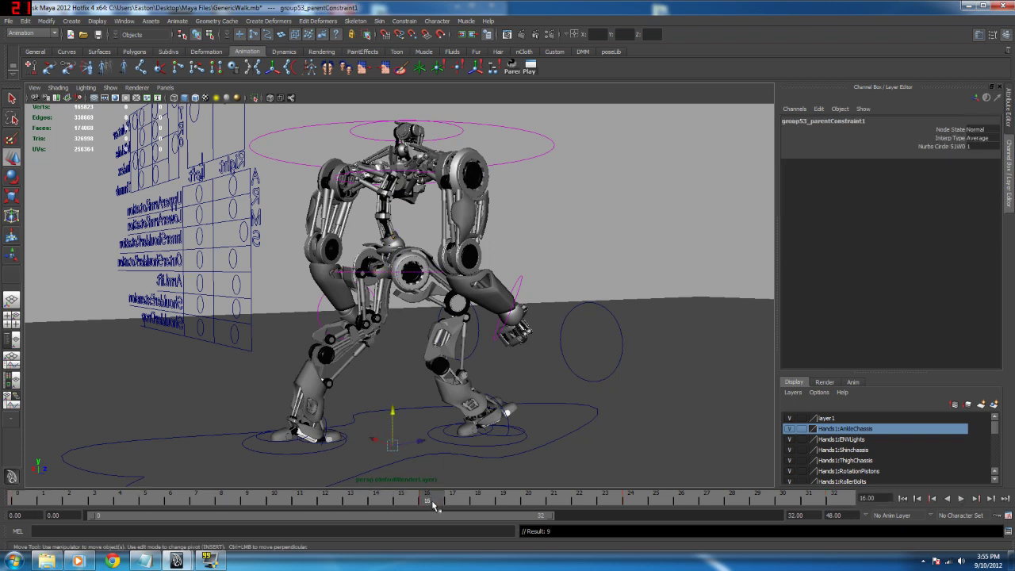
key("ctrl+z")
key("ctrl+z")
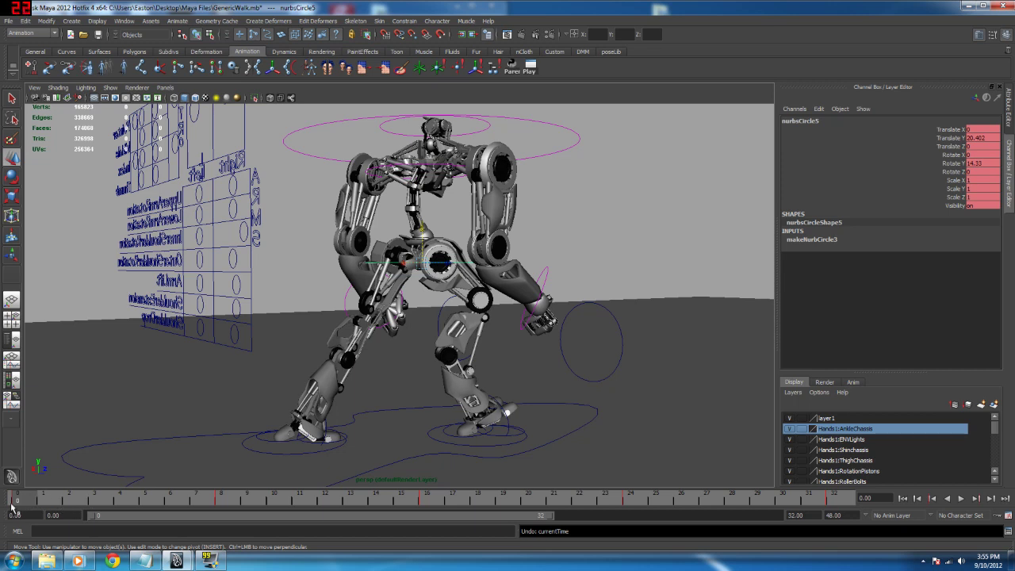
Step: Play the cycle from the side, then move the waist control to Translate Y 19.27 and Translate Z -5.45 at frame 0 and key it
left_click_drag(503, 274, 507, 334, "alt")
key("alt+v")
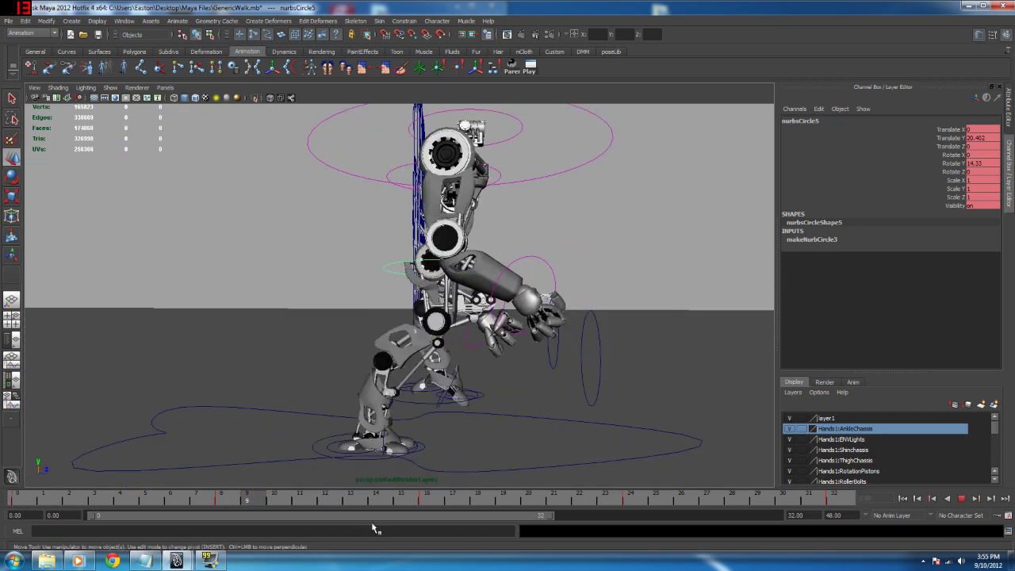
left_click(17, 499)
left_click_drag(432, 317, 873, 300, "alt")
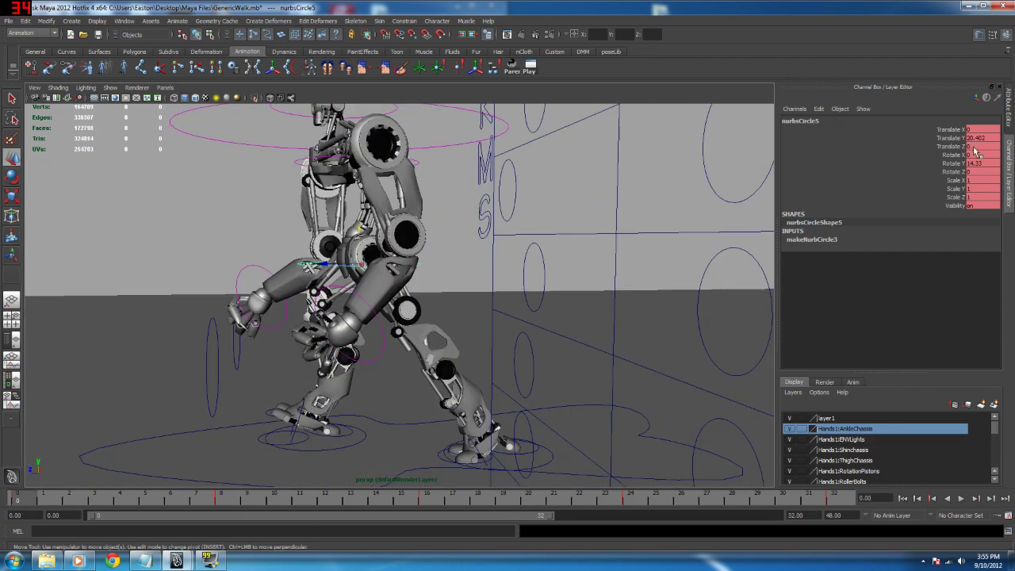
left_click_drag(327, 265, 575, 264)
left_click_drag(419, 233, 551, 225)
key("s")
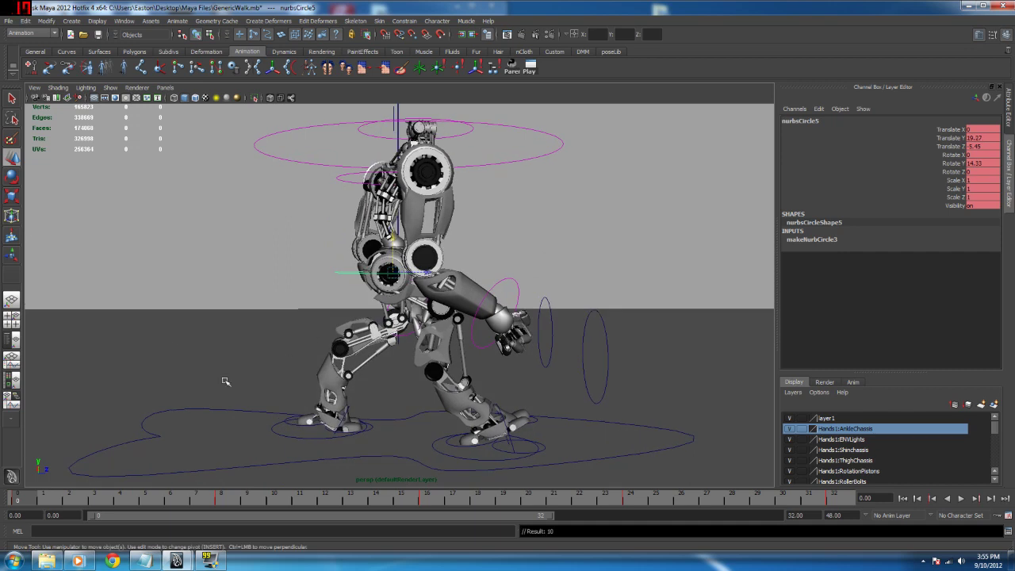
Step: Go to frame 16, check the pose from the front, and undo the last key on the waist control
left_click_drag(18, 501, 434, 502)
left_click_drag(555, 357, 394, 412, "alt")
key("z")
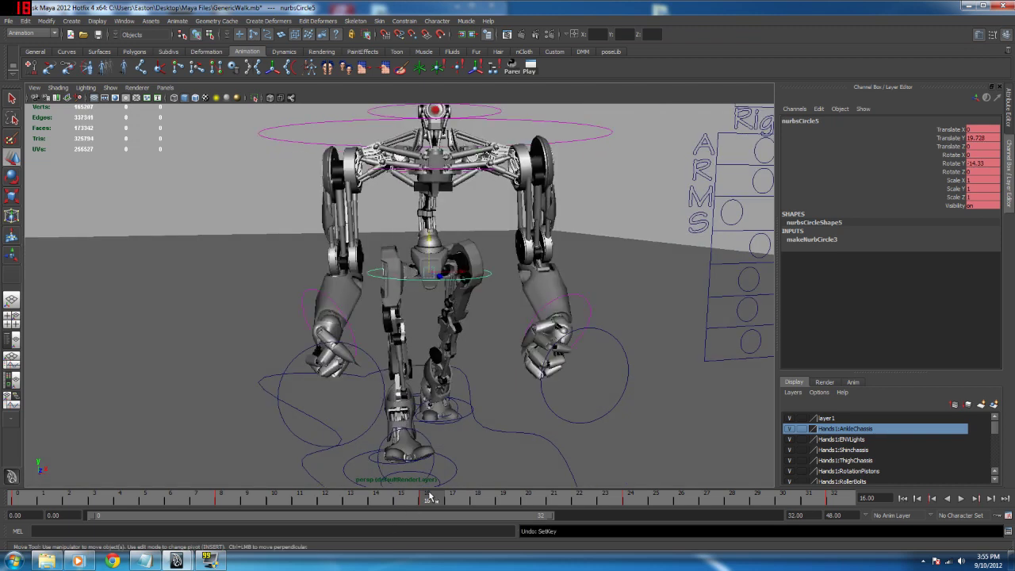
Step: In the Graph Editor, set the waist control's Translate Z key at frame 0 to 0
key("alt+v")
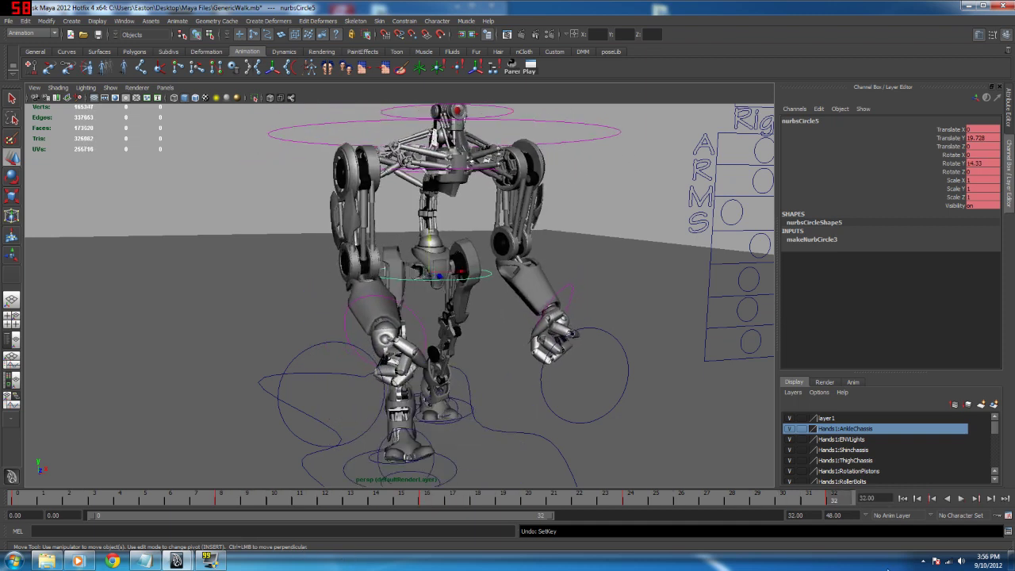
left_click(13, 377)
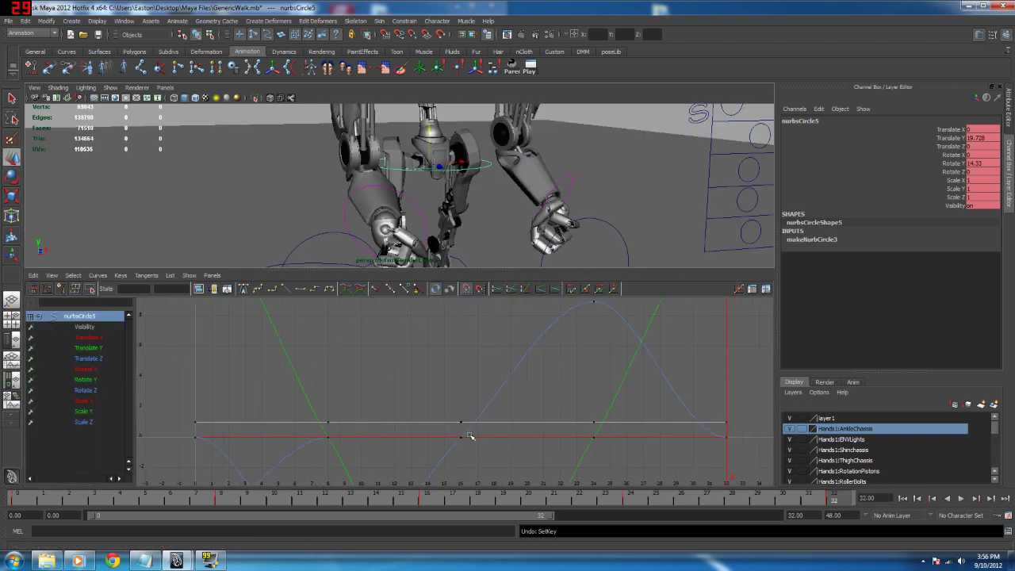
key("a")
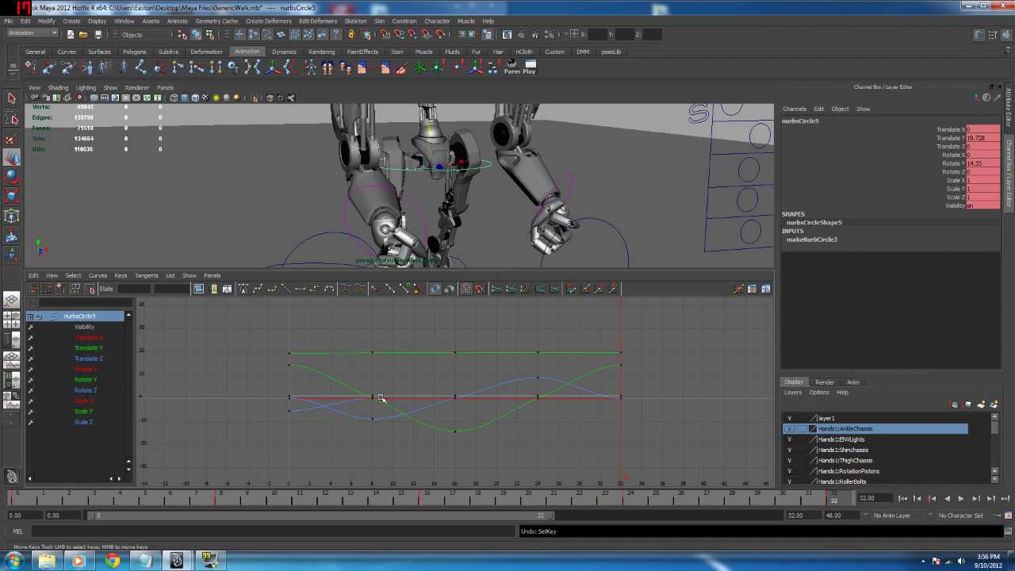
left_click(84, 361)
left_click(289, 410)
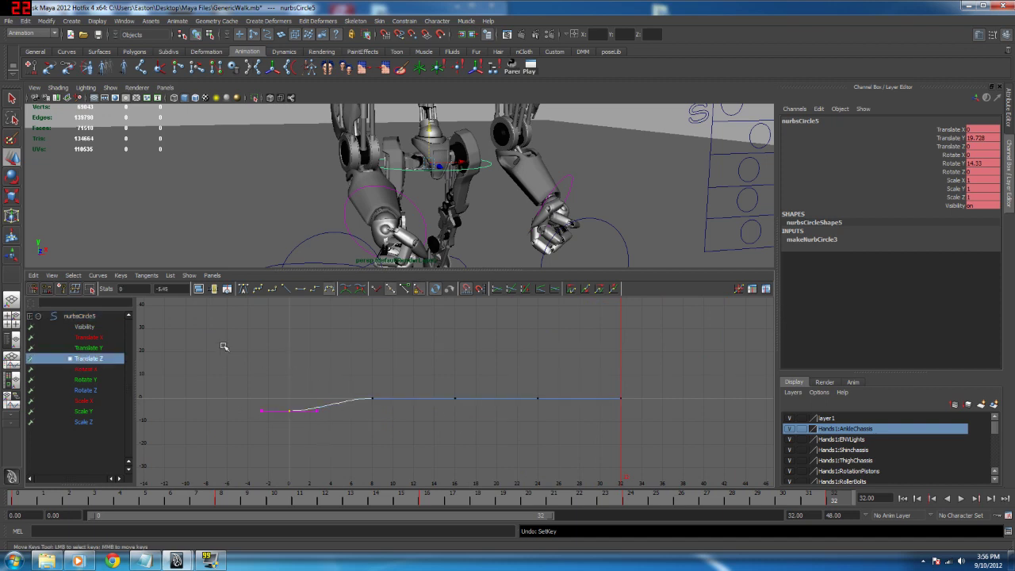
left_click_drag(179, 289, 111, 295)
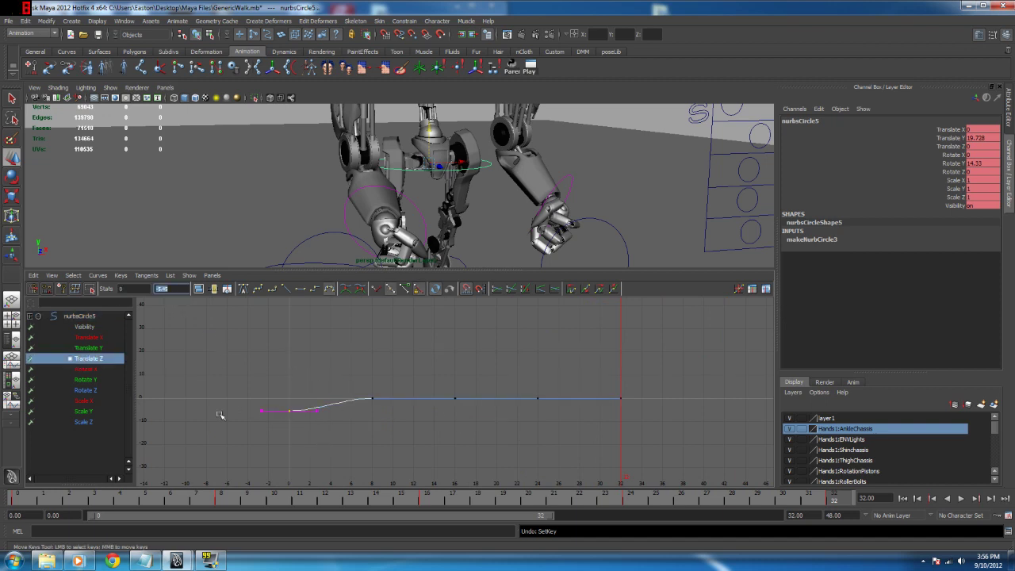
type("0")
key("Return")
Step: Go to frame 0 and lower all the Translate Z keys together to -3.881, checking the pose from the side
left_click_drag(151, 498, 12, 498)
left_click_drag(266, 198, 501, 204, "alt")
left_click_drag(262, 346, 655, 442)
middle_click_drag(463, 396, 463, 409)
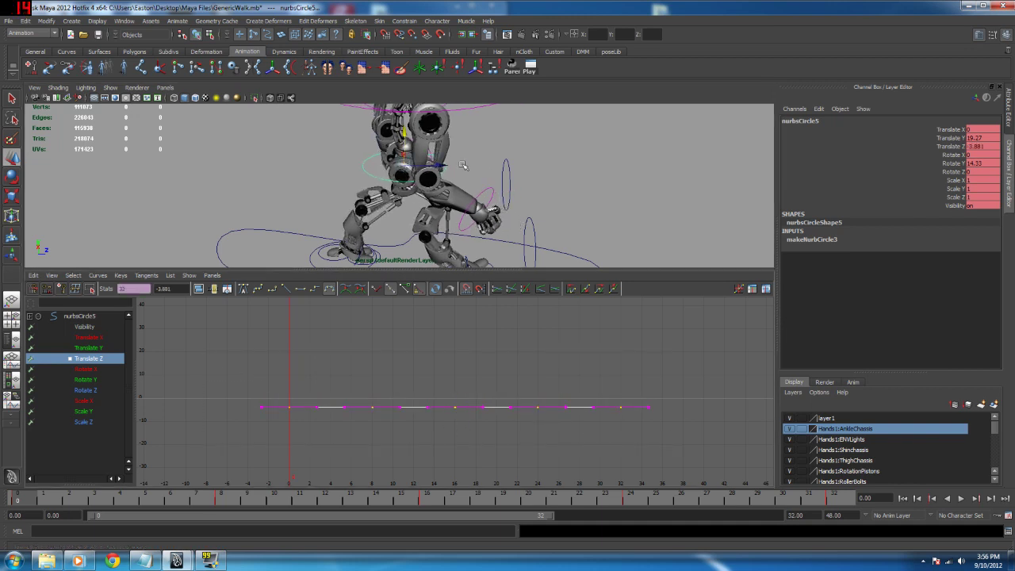
left_click_drag(486, 253, 489, 222, "alt")
middle_click_drag(479, 211, 484, 195, "alt")
Step: Set the waist control's Translate Y key at frame 0 to 19.728
left_click(89, 348)
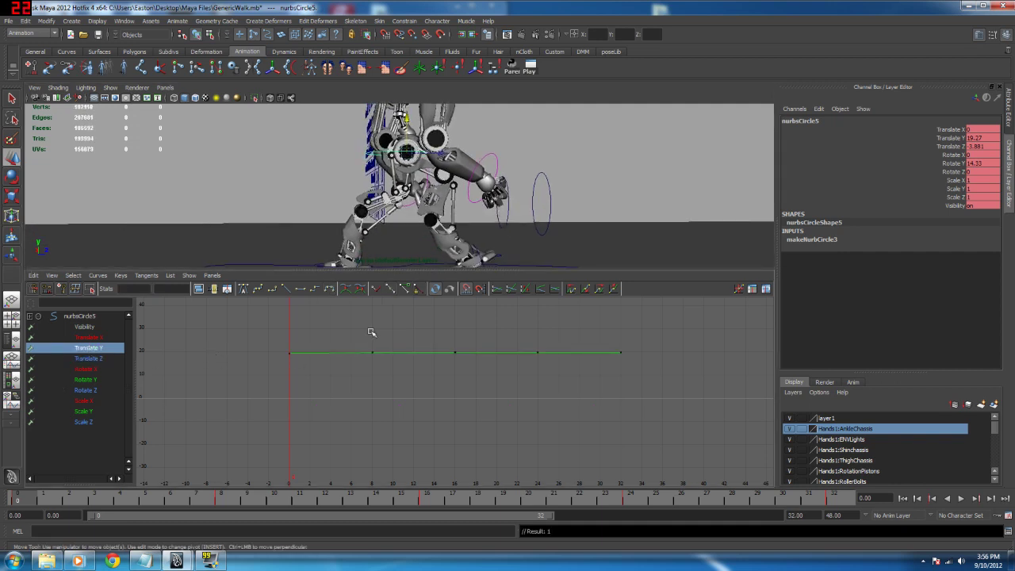
middle_click_drag(389, 381, 362, 388, "alt")
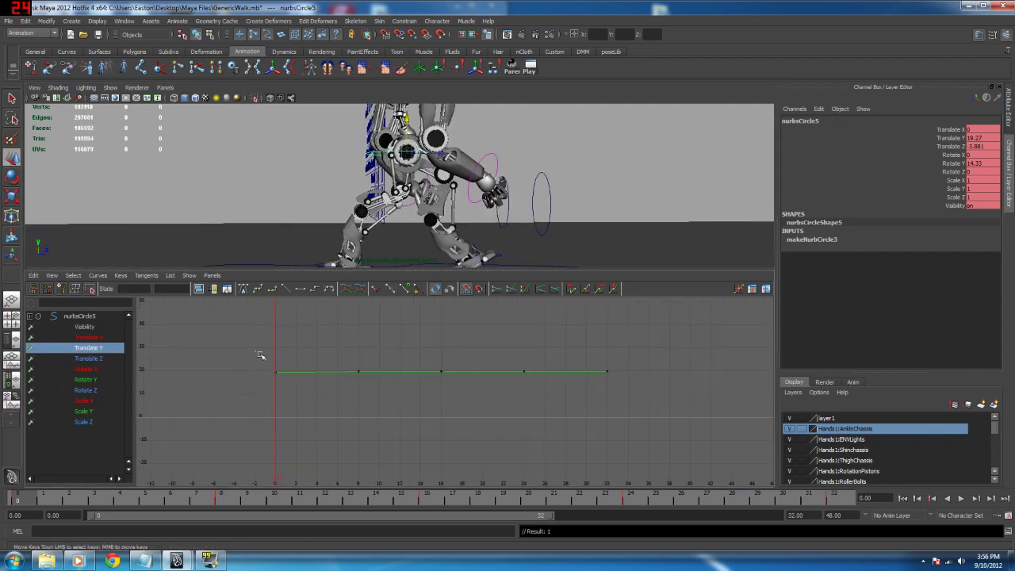
left_click_drag(345, 393, 346, 394)
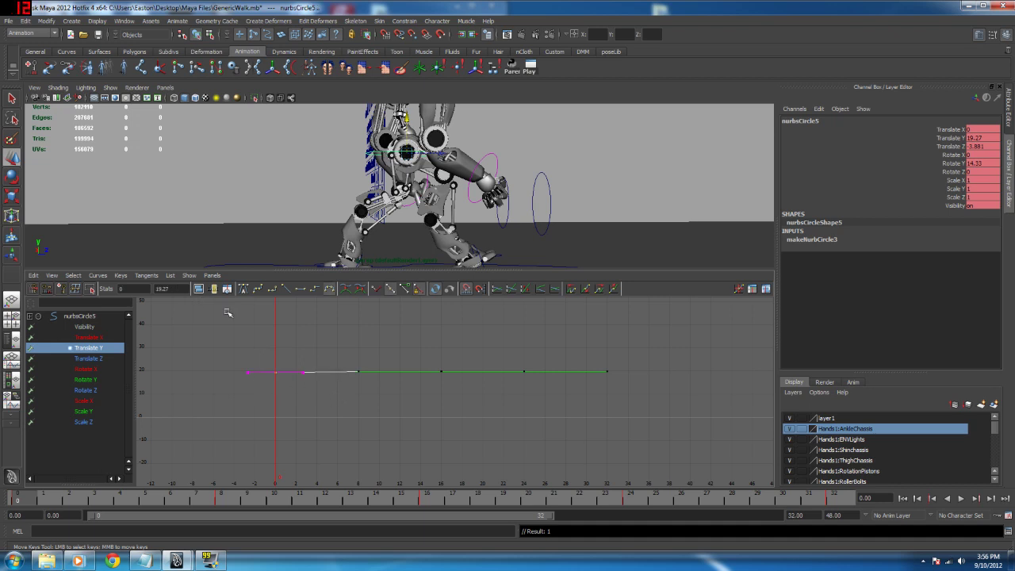
left_click_drag(403, 364, 744, 451)
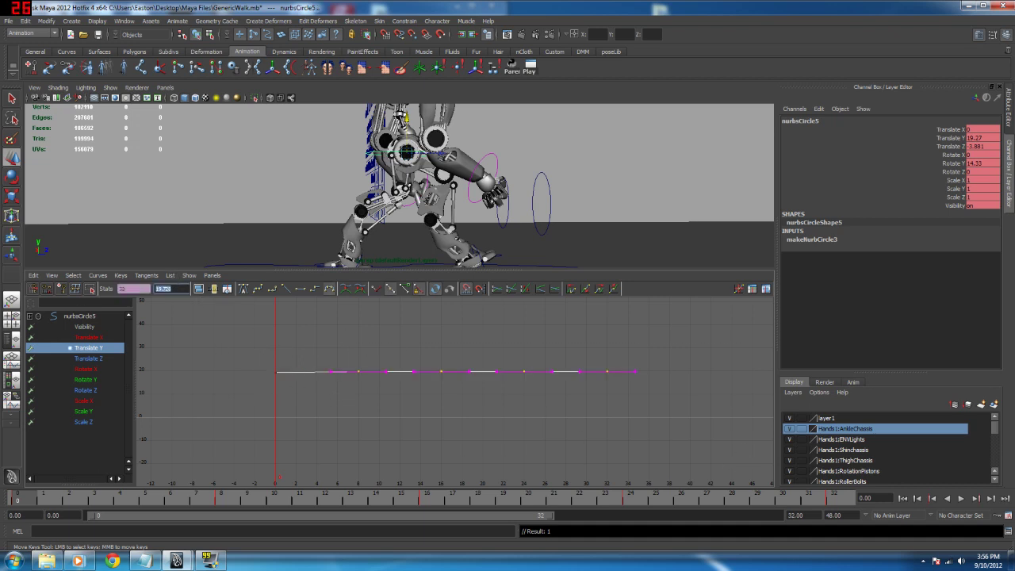
left_click_drag(282, 403, 152, 290)
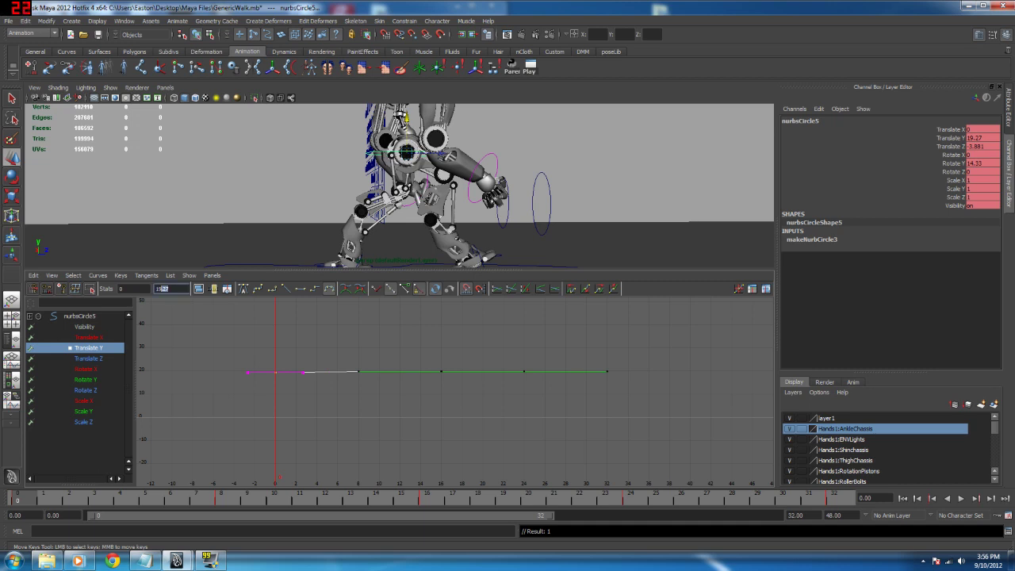
type("19.728")
key("Return")
Step: Select all the waist control's Translate Y keys and lower them together to 18.815
middle_click_drag(316, 351, 297, 381, "alt")
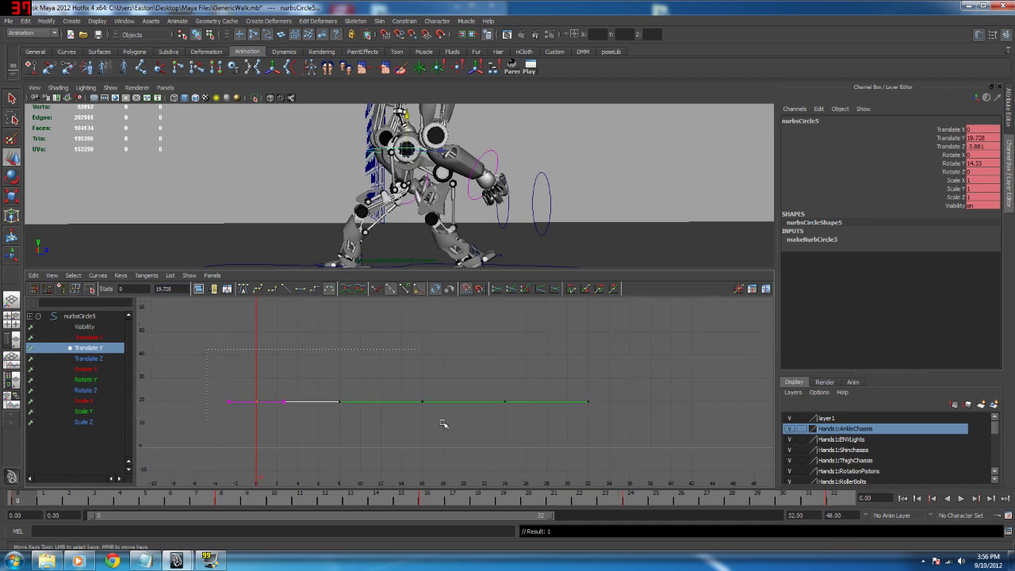
key("space")
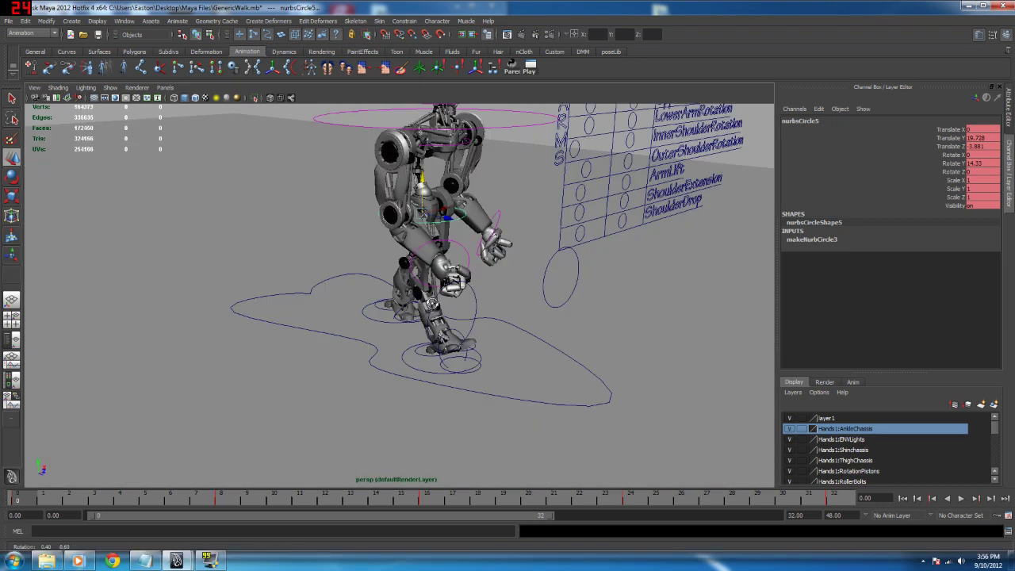
scroll(436, 303, "up", 3)
left_click_drag(433, 303, 346, 309, "alt")
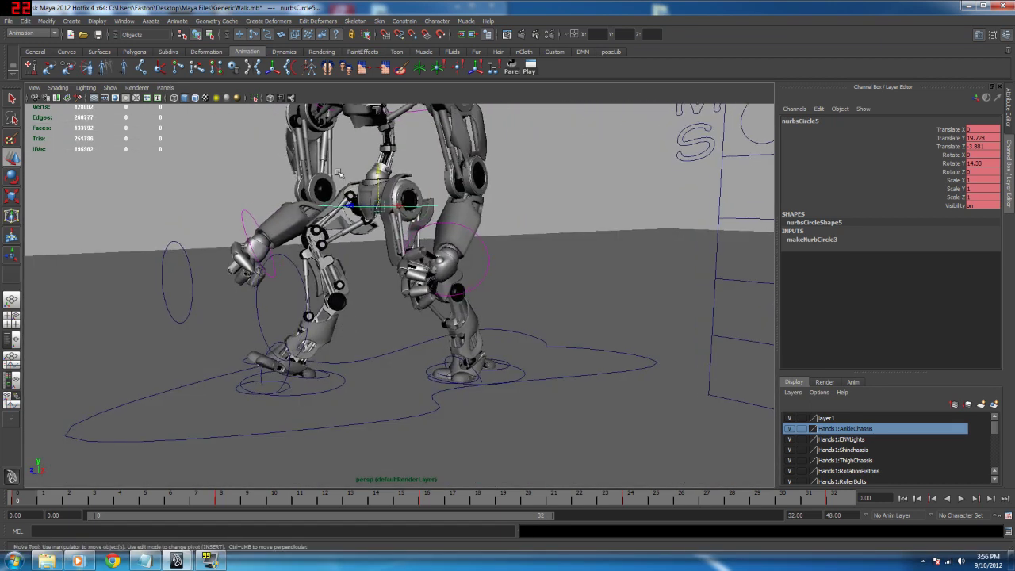
left_click(12, 359)
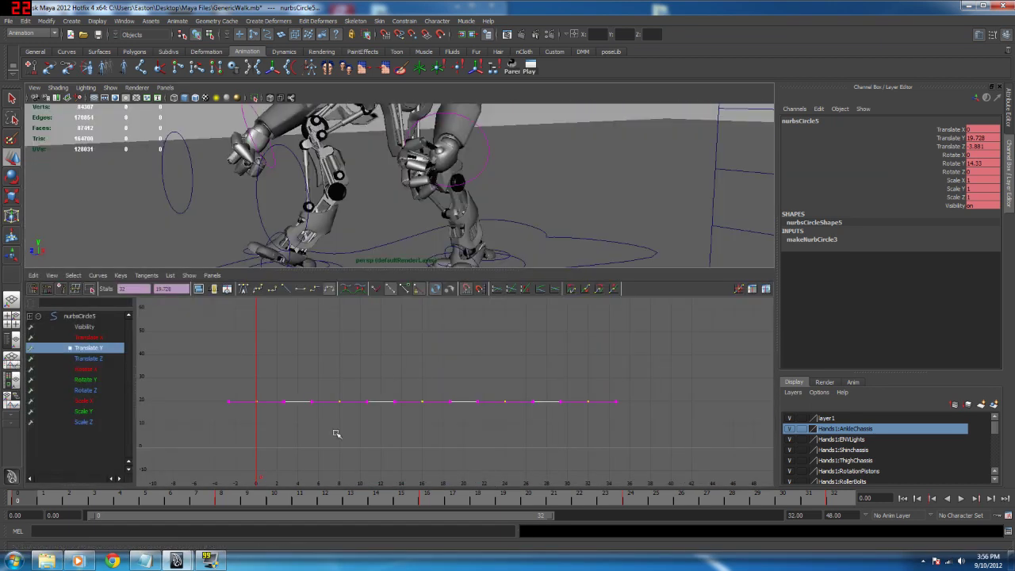
middle_click_drag(342, 400, 345, 404, "shift")
left_click_drag(363, 149, 464, 151, "alt")
key("ctrl+z")
Step: Lower the Translate Y keys at frames 8 and 24 to 7.125 so the curve dips twice
middle_click_drag(403, 346, 382, 372, "alt")
right_click_drag(381, 373, 303, 382, "alt")
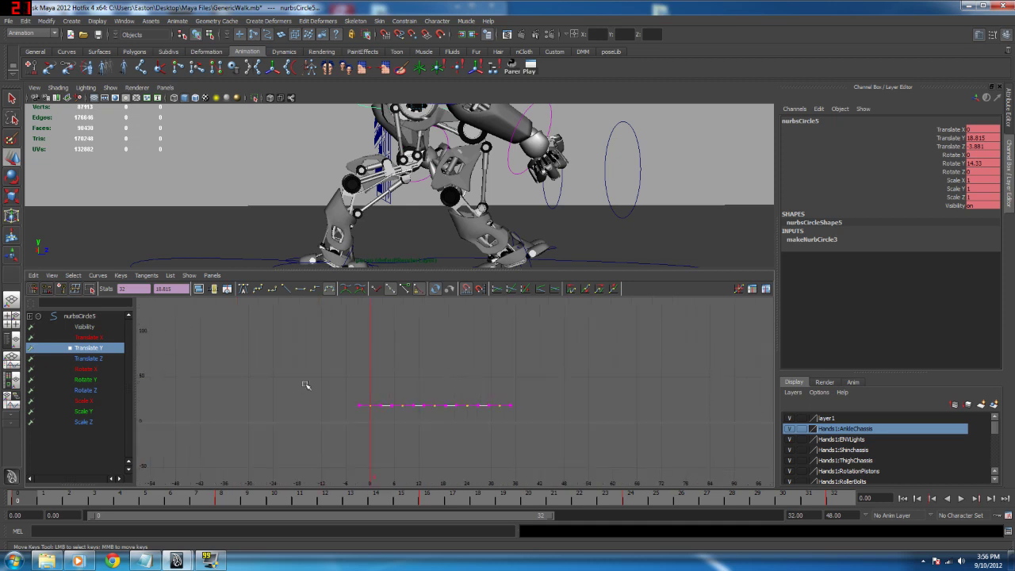
left_click_drag(395, 384, 444, 437)
left_click(468, 404)
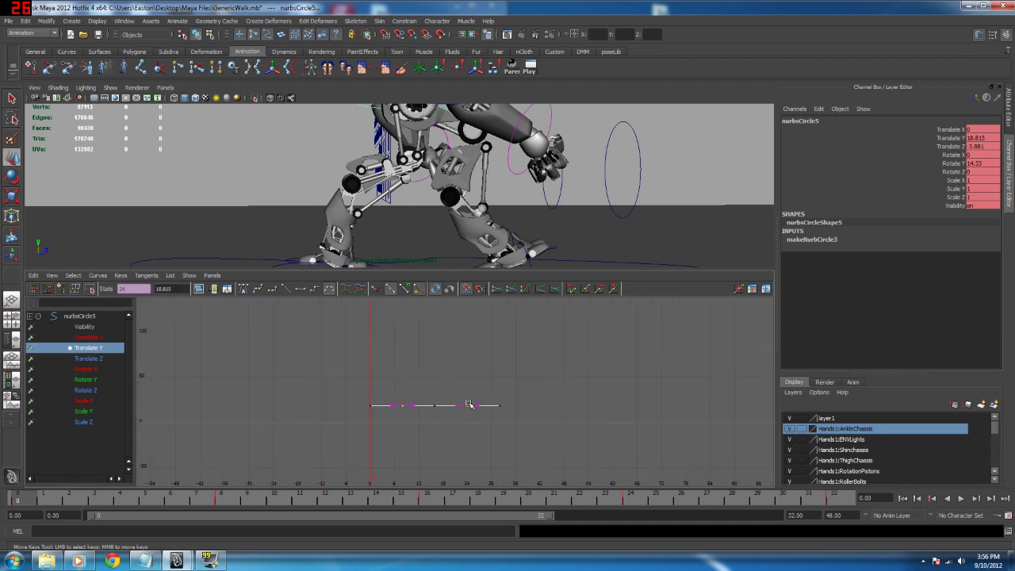
middle_click_drag(470, 406, 472, 416, "shift")
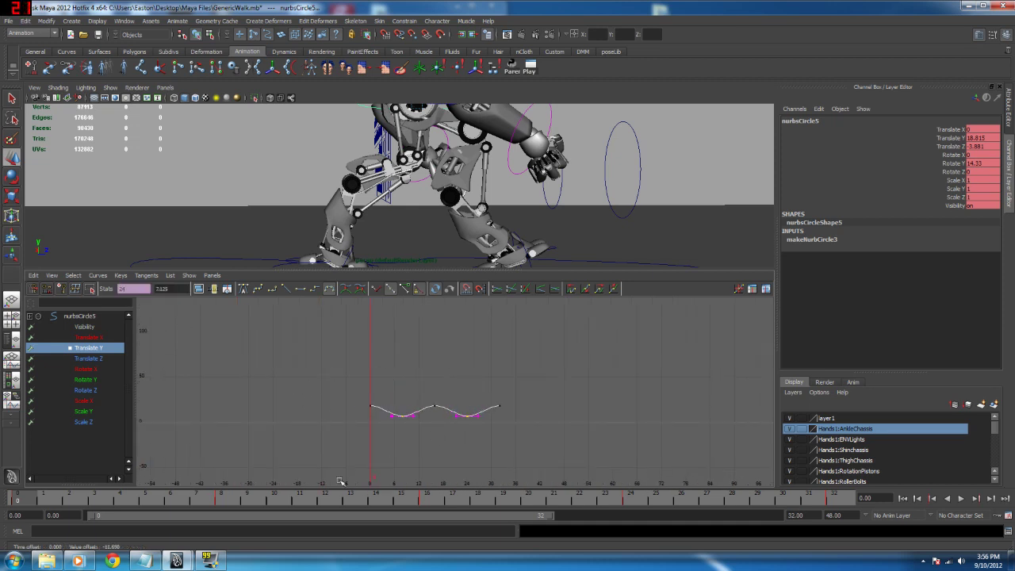
Step: Go to frame 8 and raise the Translate Y keys at frames 8 and 24 to 17.9
left_click_drag(191, 499, 222, 503)
left_click_drag(318, 191, 484, 197, "alt")
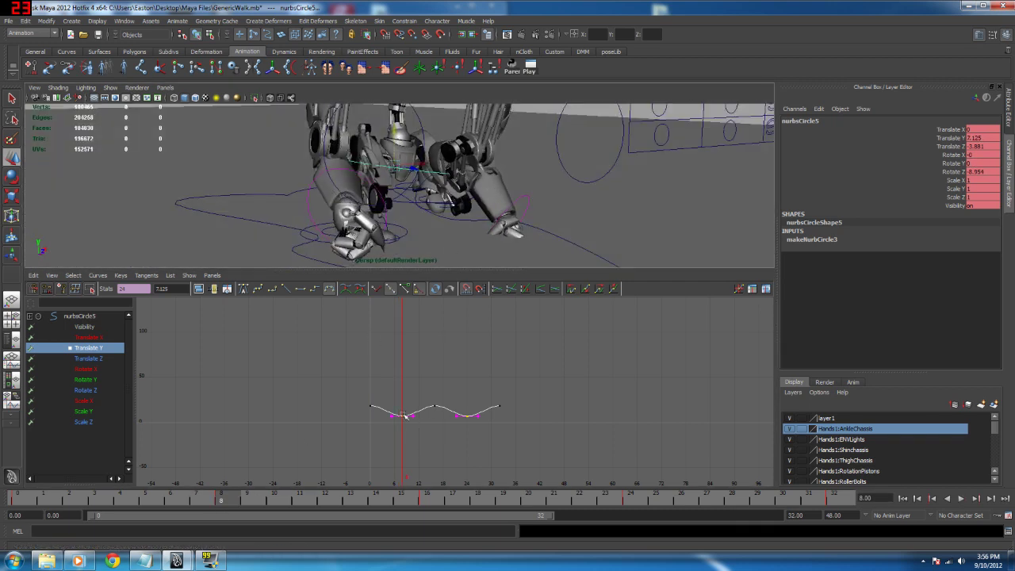
key("f")
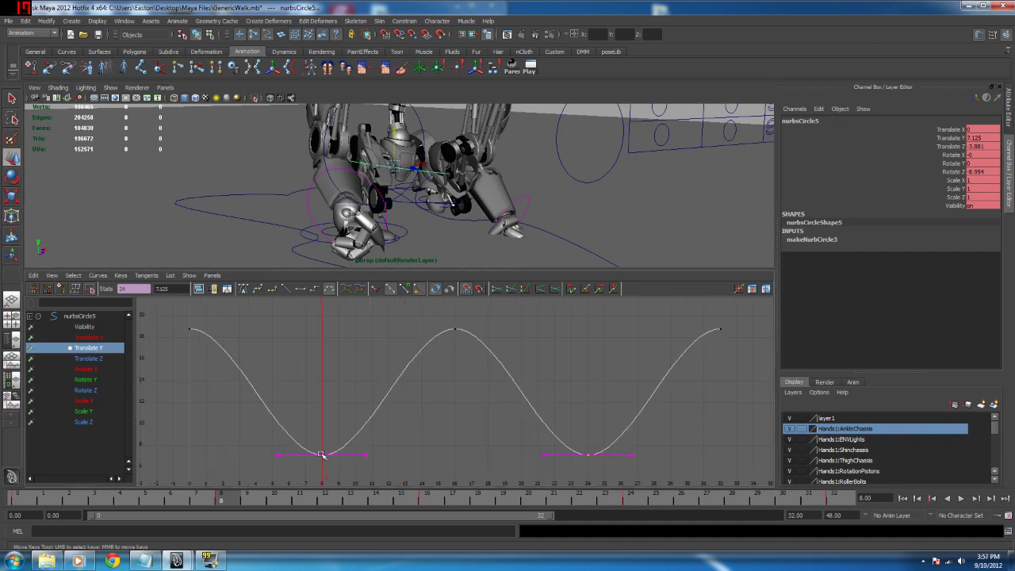
middle_click_drag(321, 454, 324, 413, "shift")
middle_click_drag(327, 388, 344, 327, "shift")
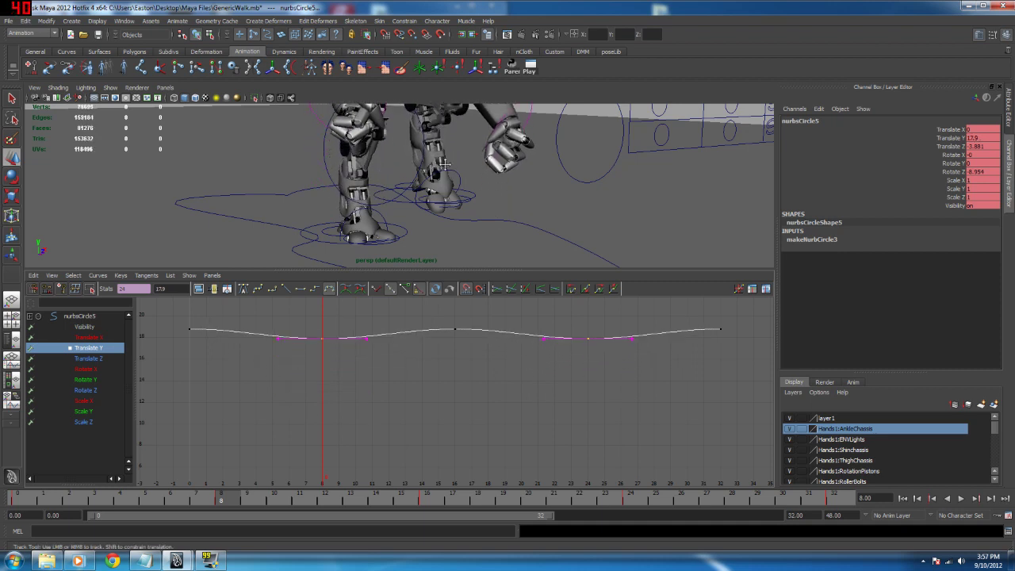
Step: Check the frame 8 pose from several angles and raise the Translate Y keys at frames 8 and 24 to 18.284
middle_click_drag(397, 182, 412, 252, "alt")
left_click_drag(468, 238, 430, 264, "alt")
key("f")
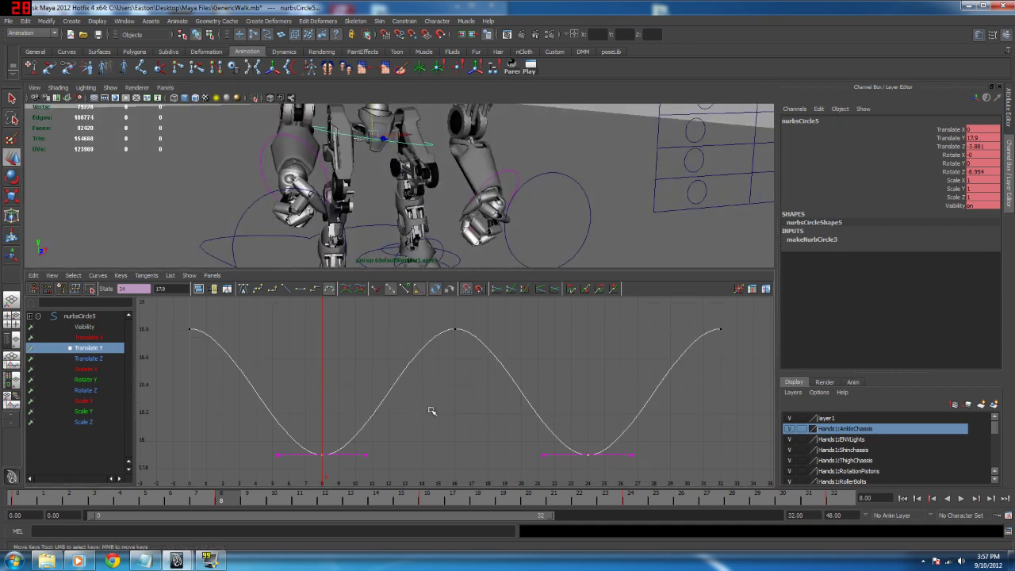
middle_click_drag(421, 379, 420, 396, "alt")
left_click_drag(460, 149, 384, 192, "alt")
middle_click_drag(384, 192, 384, 165, "alt")
left_click_drag(383, 165, 366, 150, "alt")
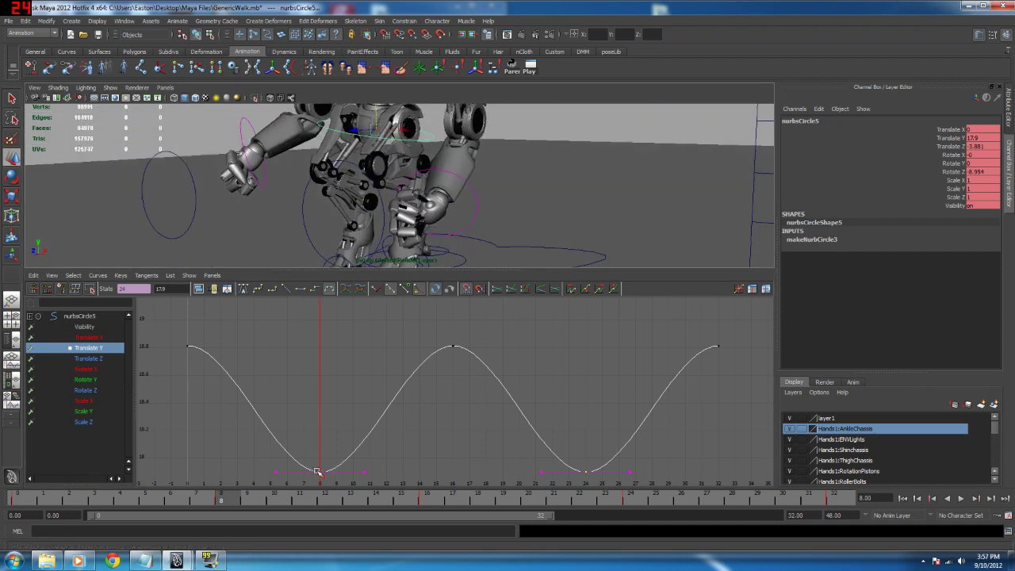
left_click_drag(317, 472, 332, 424)
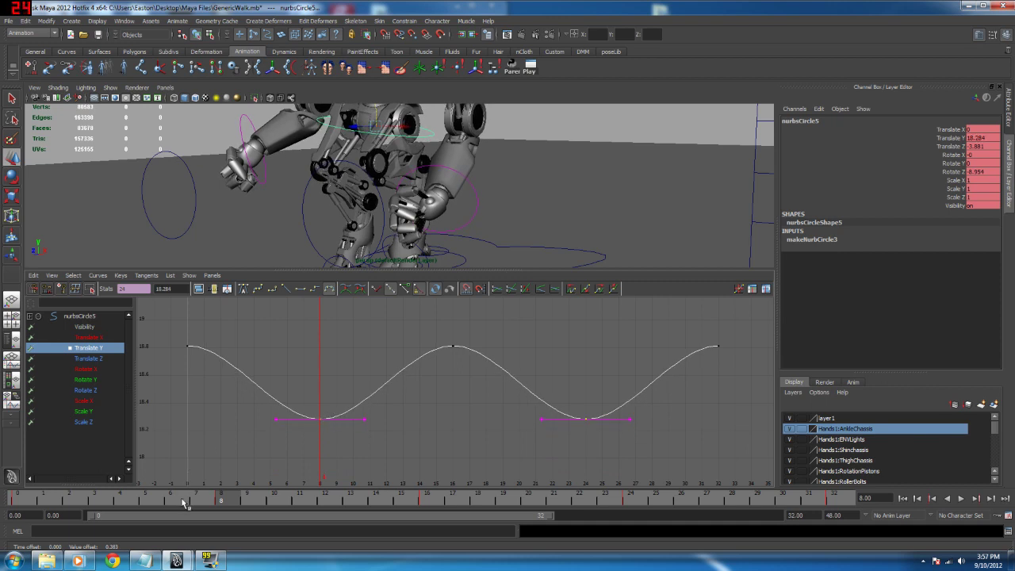
Step: Play the cycle, return to frame 8, and raise the Translate Y keys at frames 0, 16 and 32 to 19.079
left_click_drag(181, 499, 12, 514)
key("alt+v")
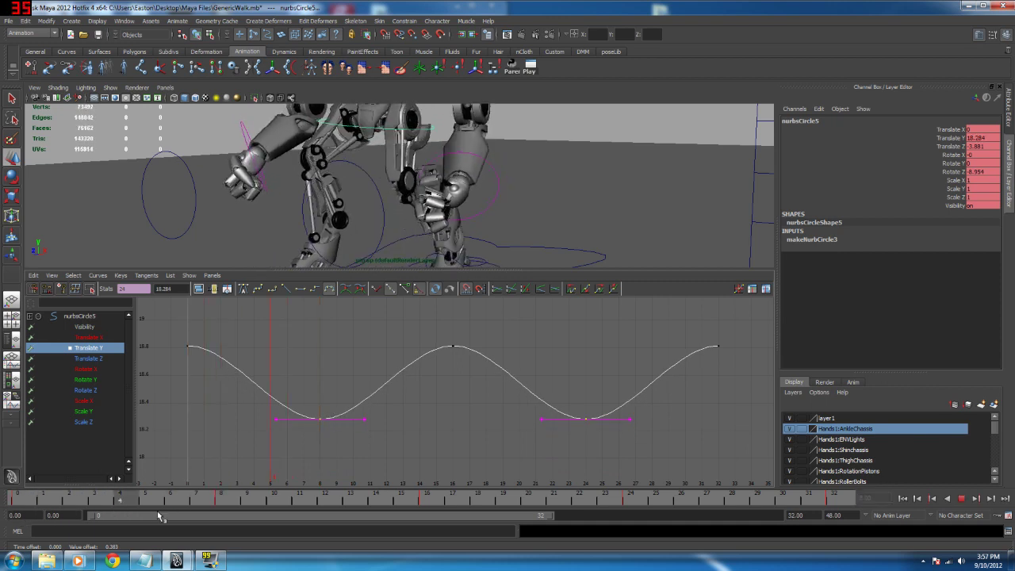
left_click_drag(159, 516, 233, 501)
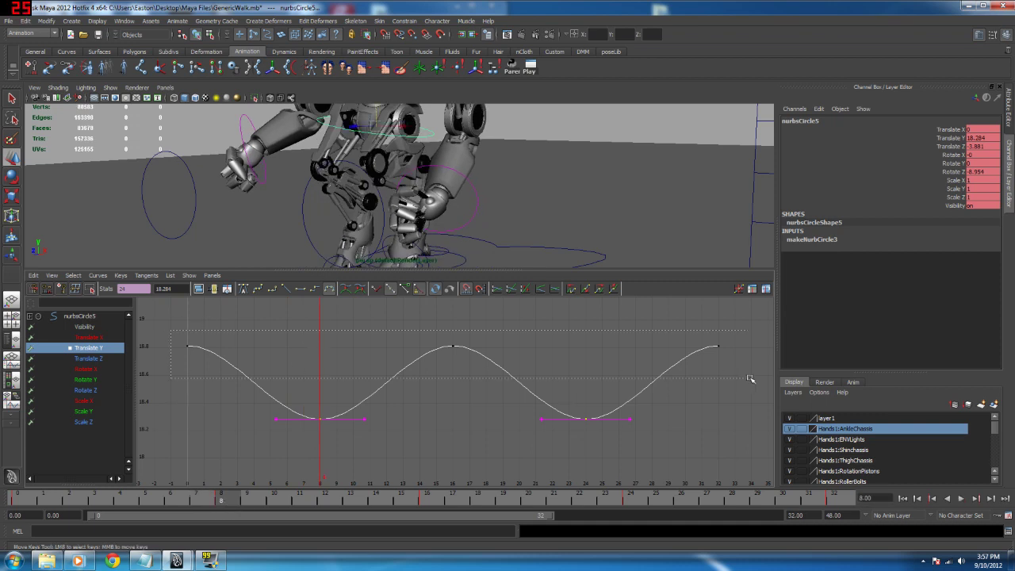
left_click_drag(750, 379, 750, 379)
middle_click_drag(456, 347, 449, 342)
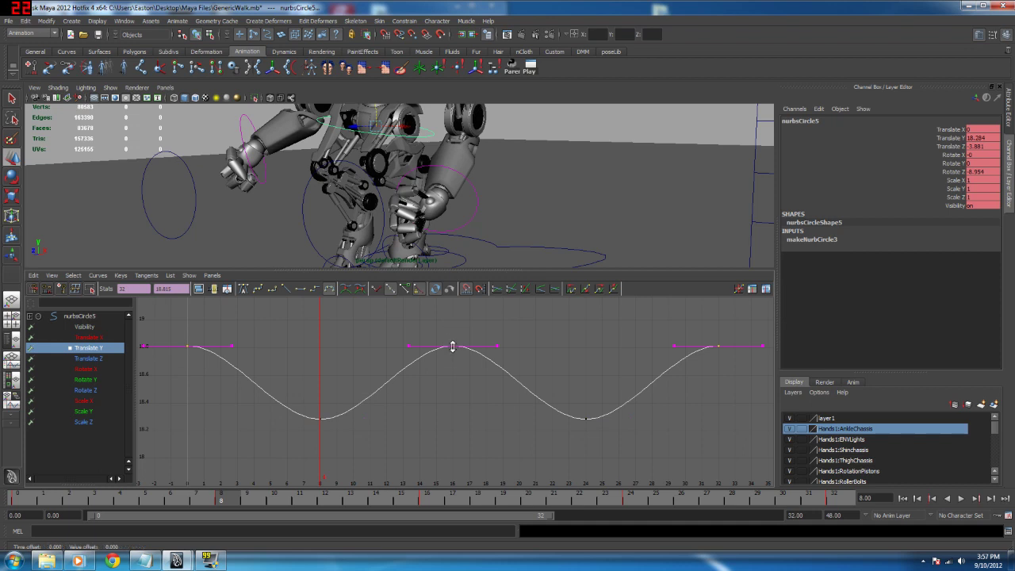
middle_click_drag(452, 346, 455, 310)
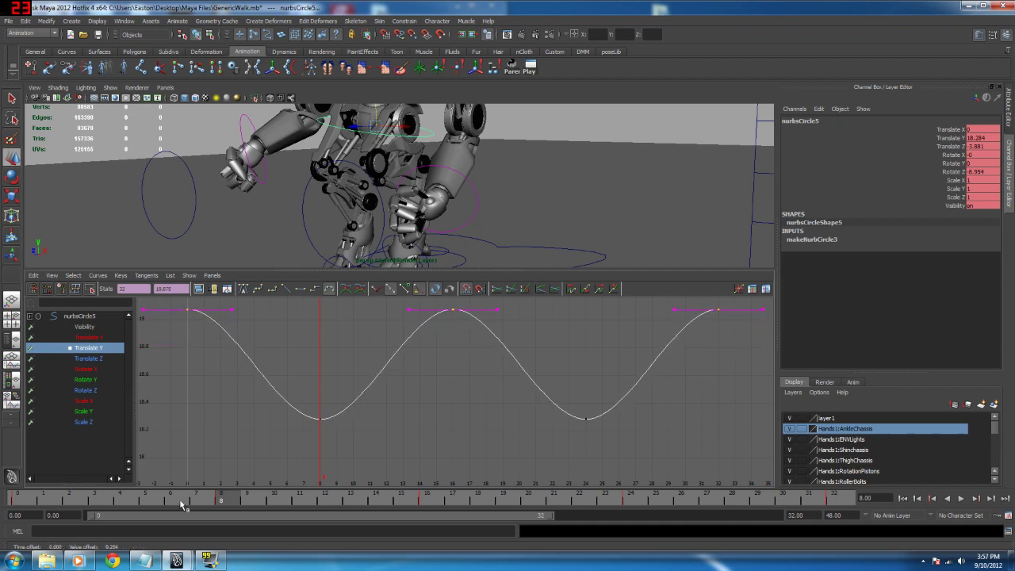
Step: Play the cycle from frame 0 and examine the waist's up-and-down motion from different angles
left_click_drag(180, 503, 2, 492)
key("alt+v")
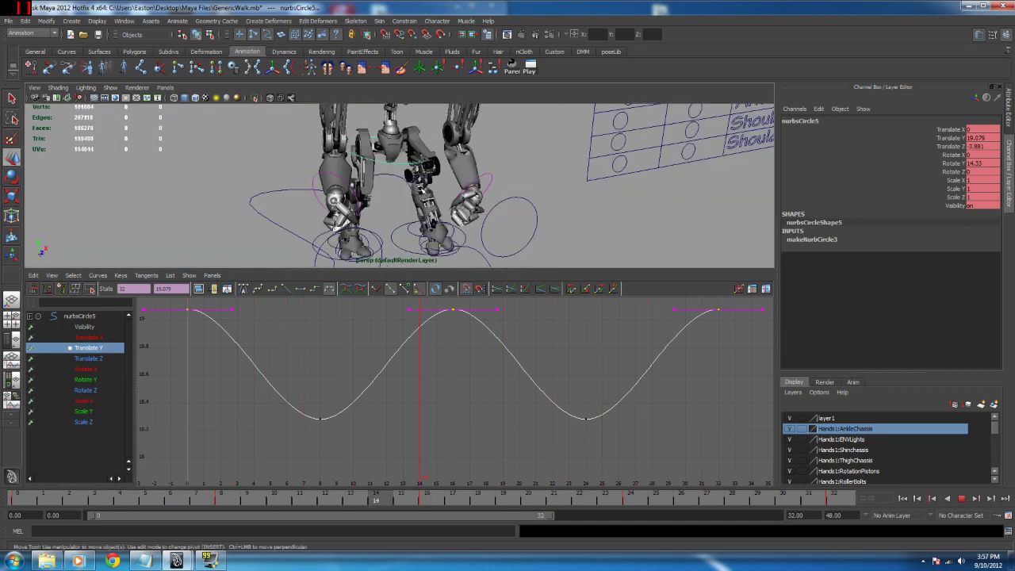
left_click(966, 499)
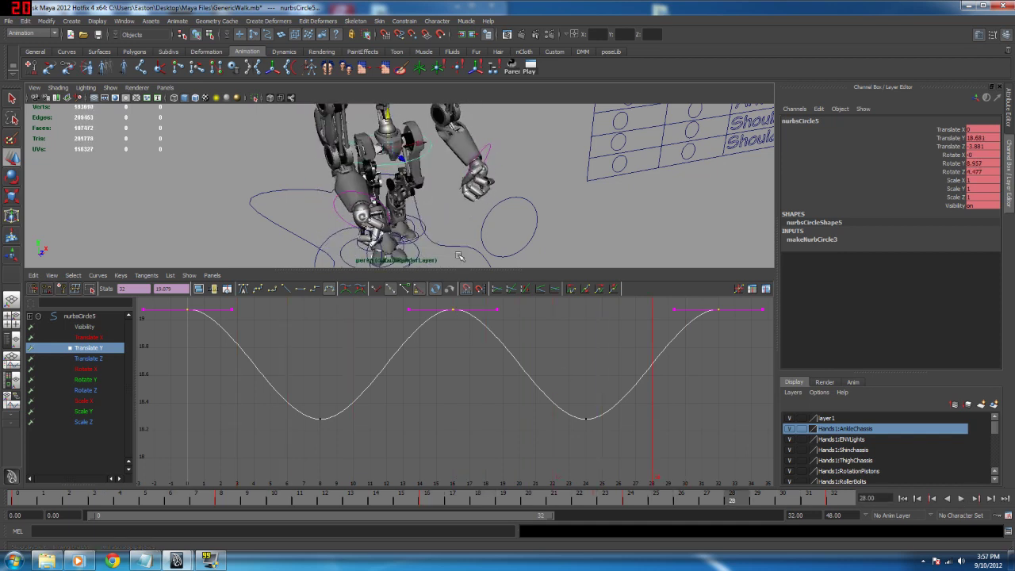
left_click_drag(459, 256, 417, 176, "alt")
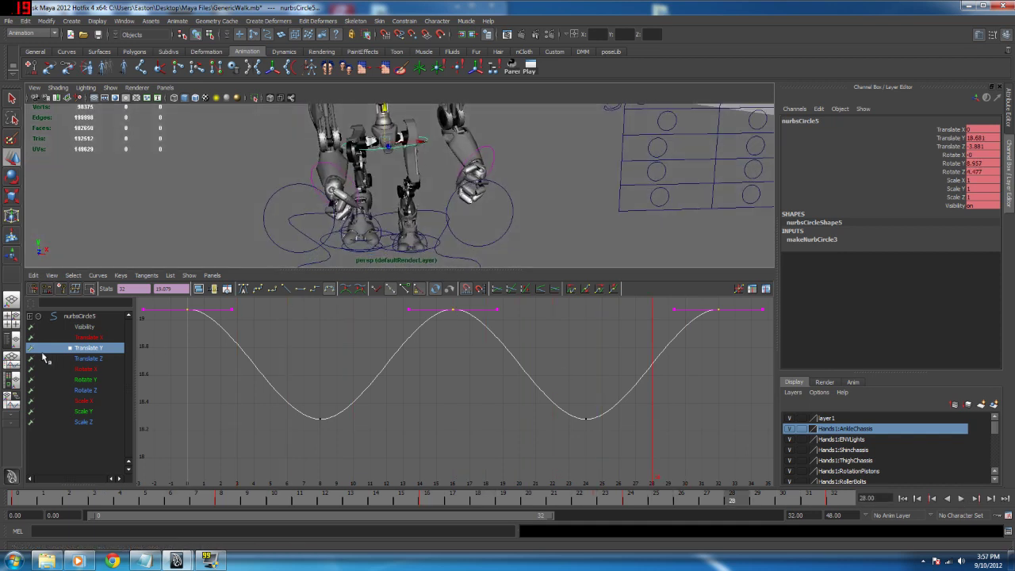
Step: Show the waist control's Translate X curve and go to frame 8
left_click(83, 337)
left_click_drag(104, 503, 2, 502)
mouse_move(406, 208)
left_mouse_down("alt")
mouse_move(393, 188)
mouse_move(388, 207)
left_mouse_up("alt")
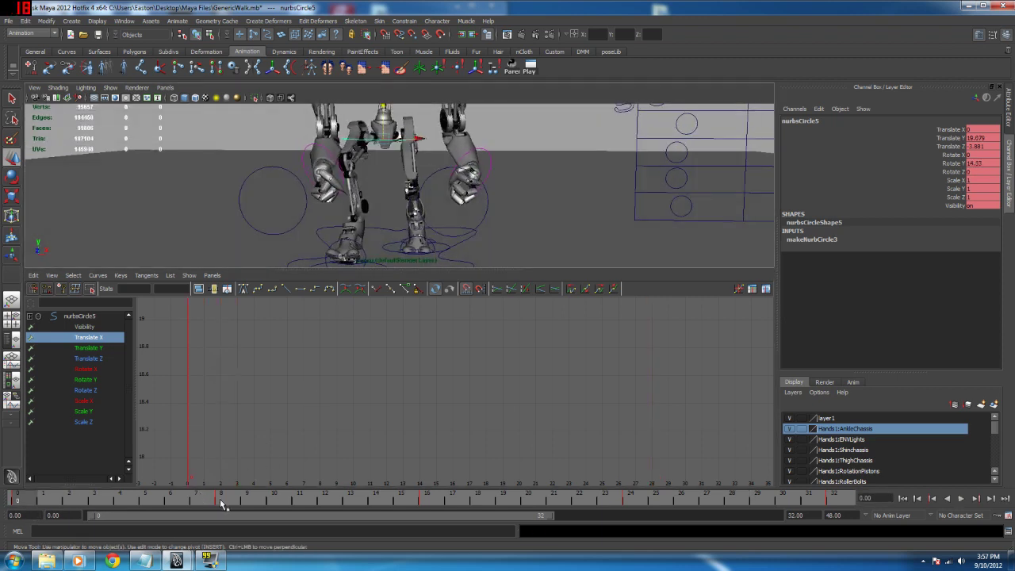
key("f")
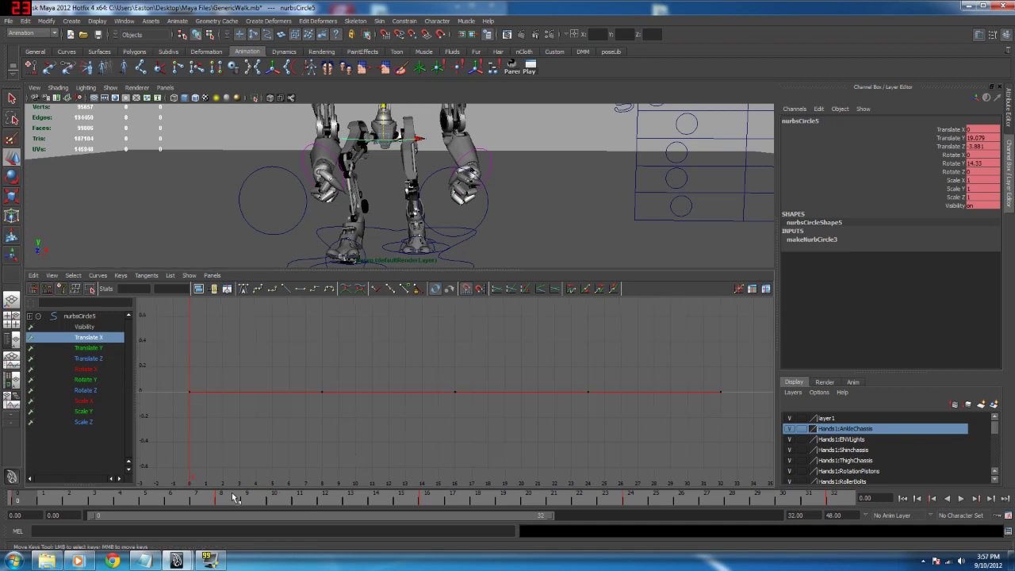
left_click_drag(235, 497, 226, 496)
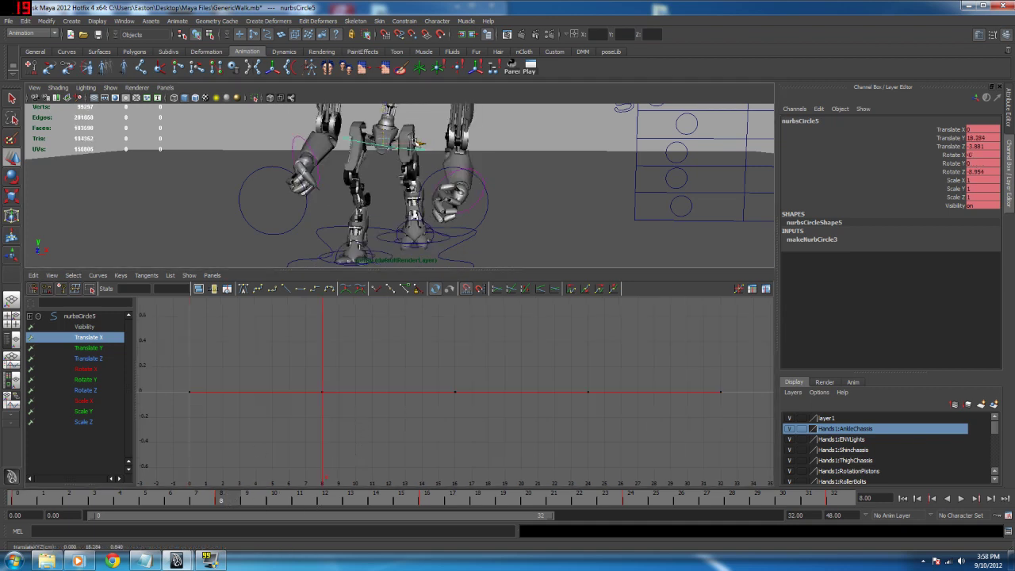
Step: Try raising the Translate X key at frame 8 to about 1.36
left_click_drag(302, 374, 332, 402)
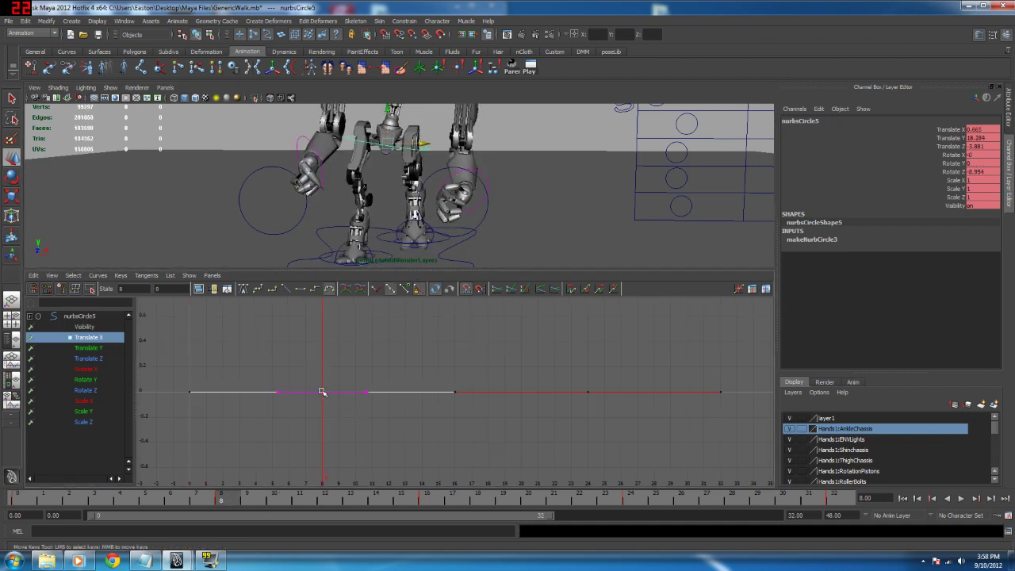
middle_click_drag(322, 391, 333, 232)
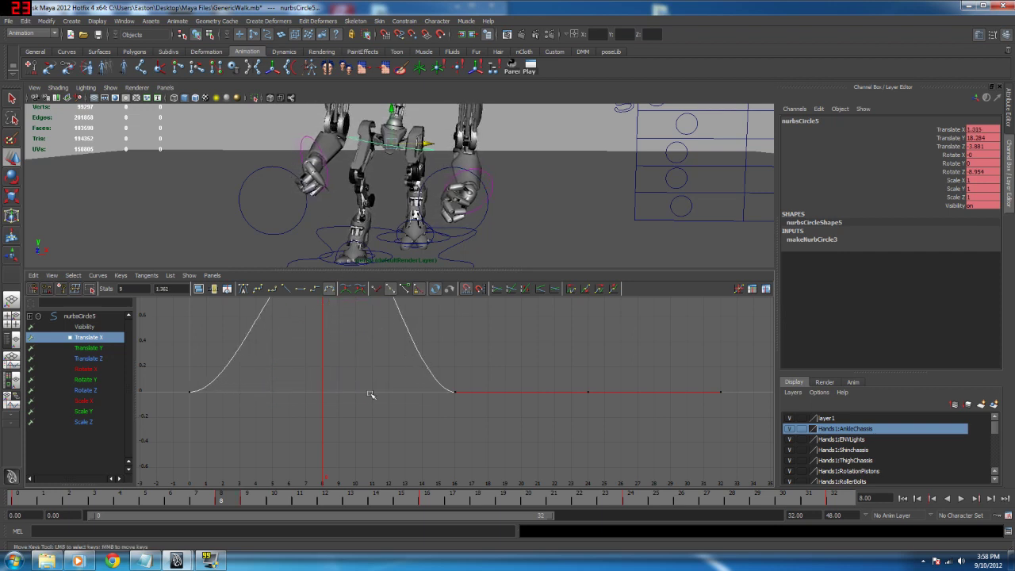
key("f")
scroll(489, 415, "down", 5)
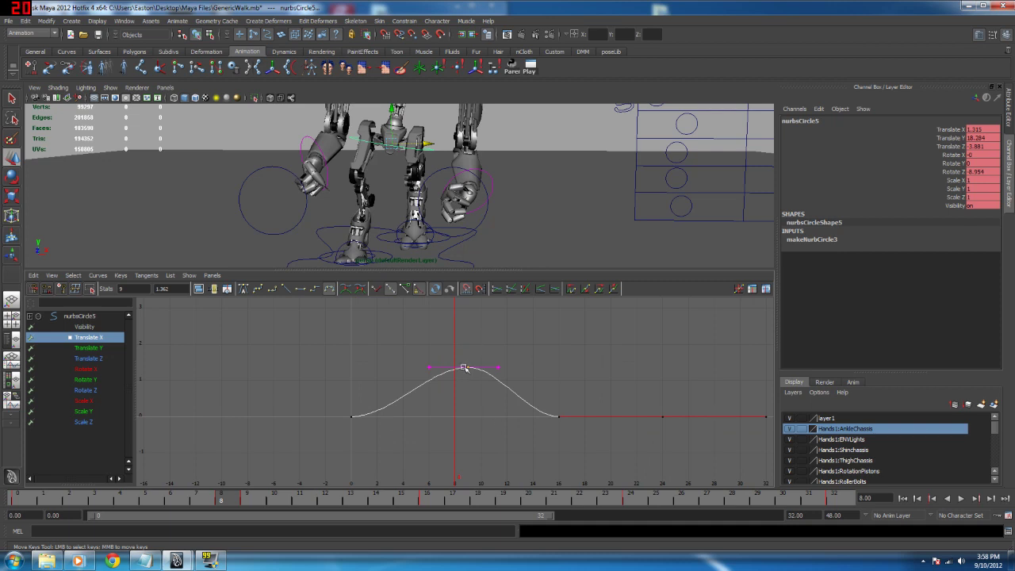
Step: Lower the Translate X key to -2, keeping it exactly on frame 8
middle_click_drag(467, 369, 463, 488)
middle_click_drag(541, 455, 450, 402, "alt")
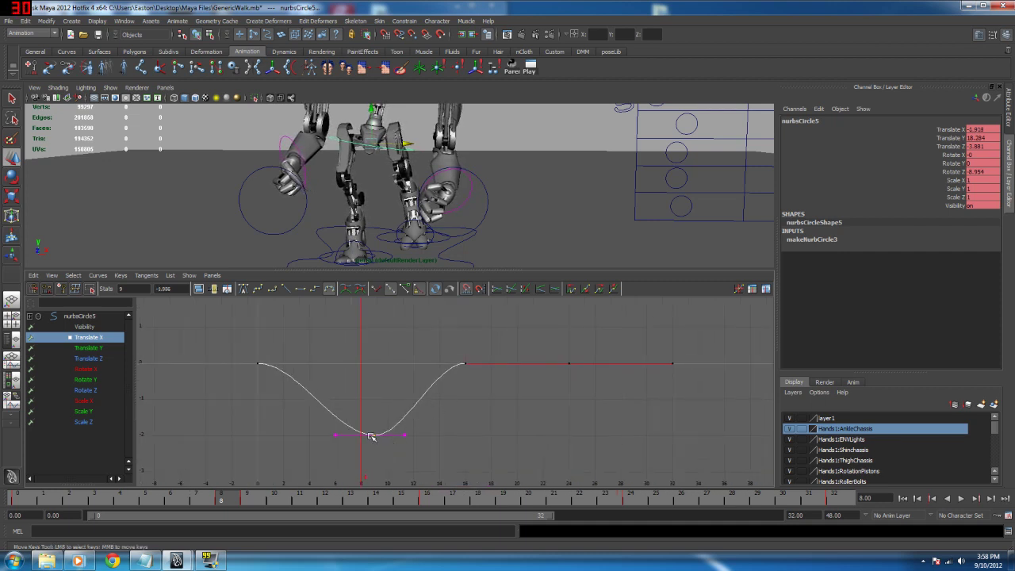
middle_click_drag(372, 437, 360, 437)
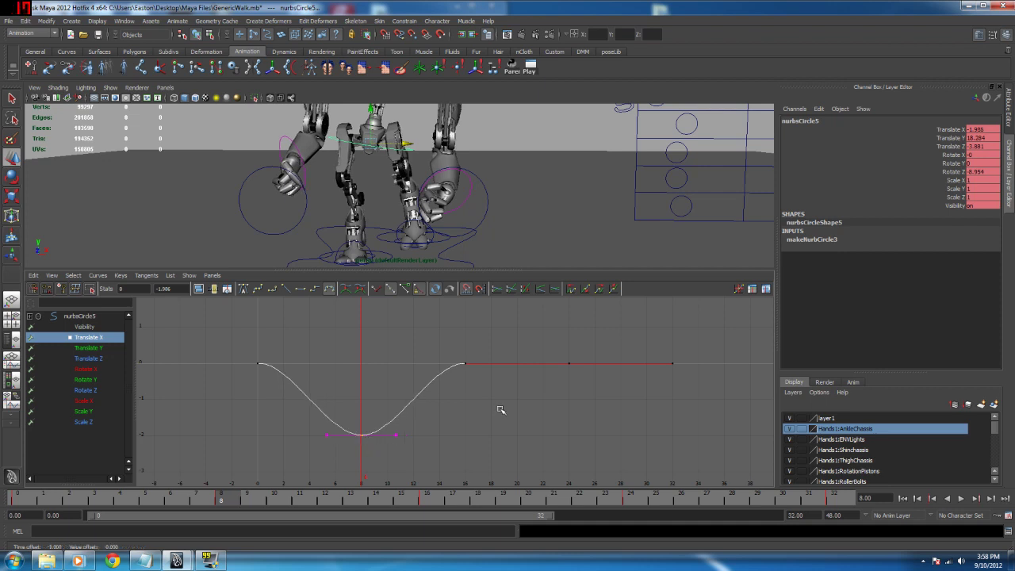
middle_click_drag(501, 409, 415, 391, "alt")
left_click(166, 289)
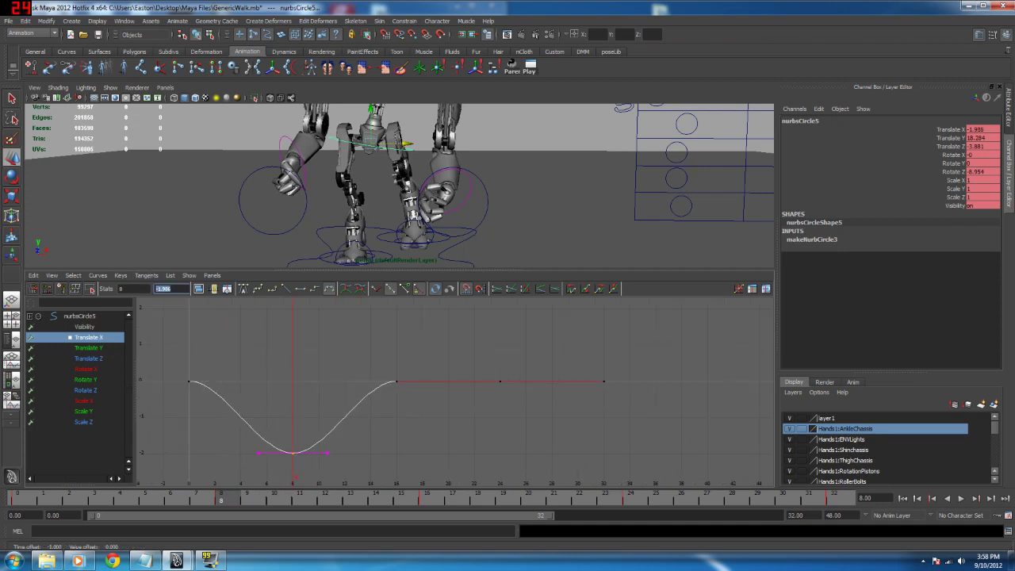
type("-2")
key("Return")
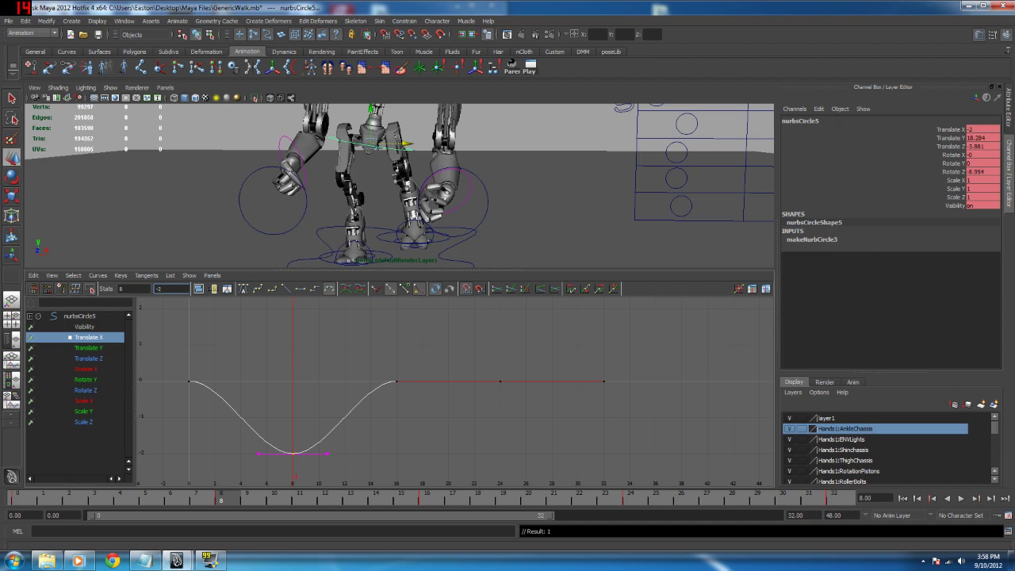
Step: Set the Translate X key at frame 24 to 2 and delete the key at frame 16
left_click(498, 381)
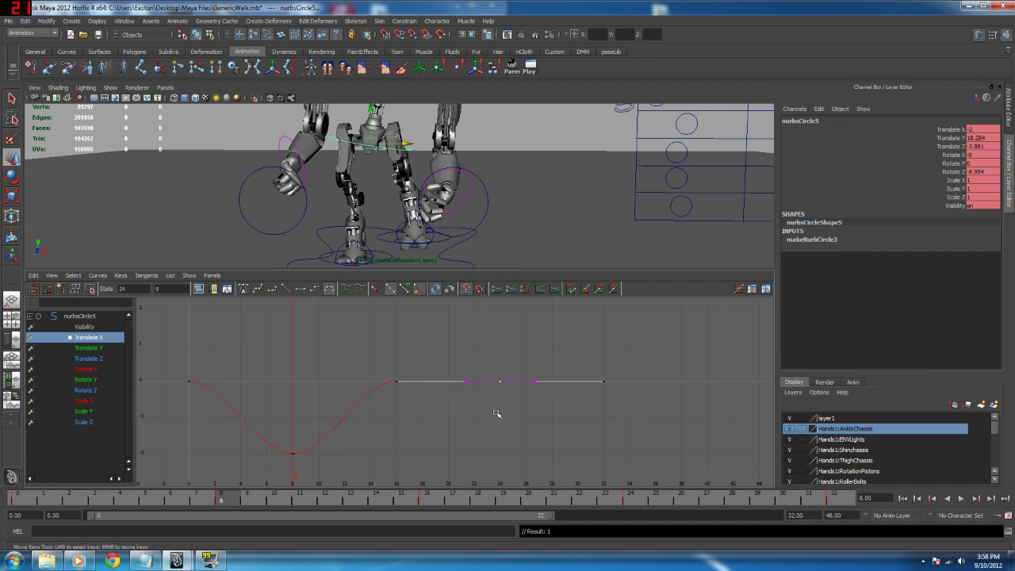
left_click(171, 288)
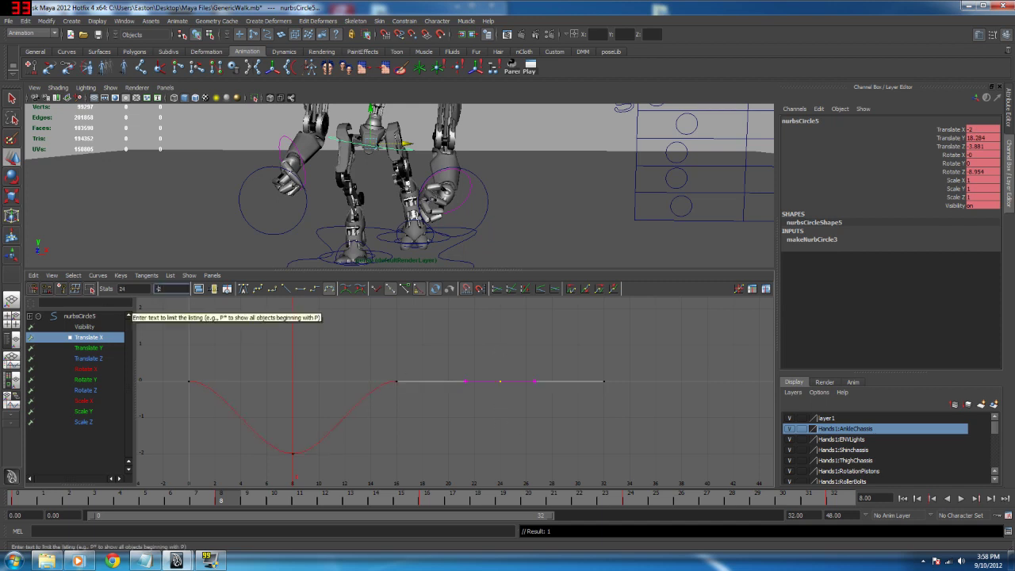
type("2")
key("Return")
left_click(399, 385)
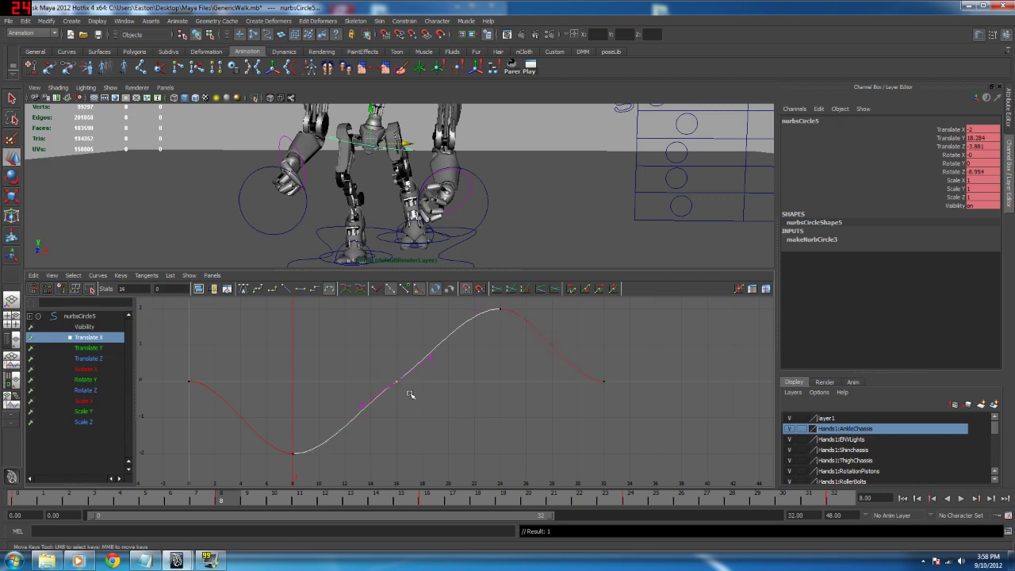
key("Delete")
Step: Angle the tangents of the Translate X keys at frames 32 and 0 downward so the curve runs straight through the loop point
middle_click_drag(520, 386, 585, 380, "alt")
left_click(597, 396)
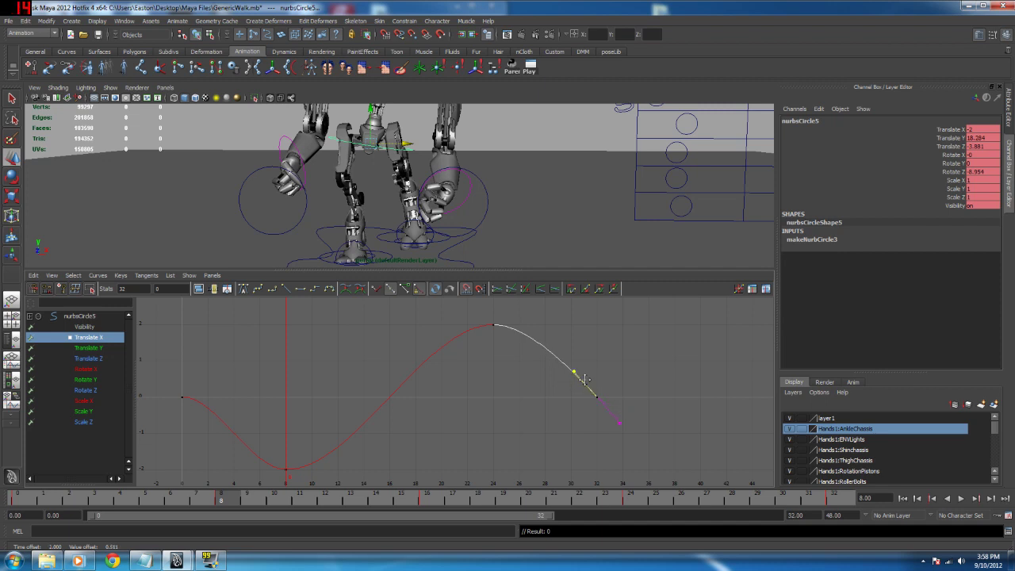
left_click(175, 394)
key("ctrl+z")
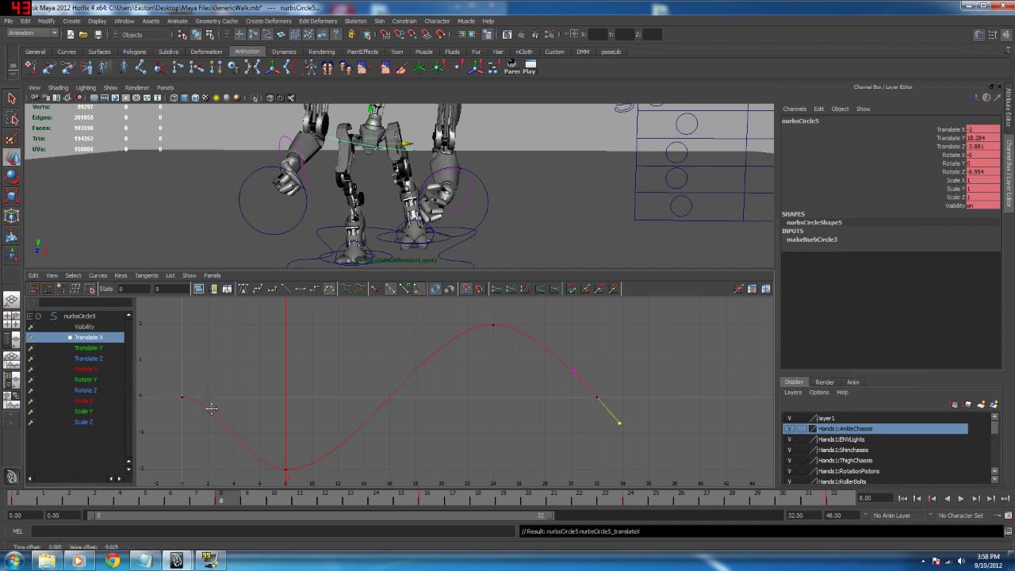
key("ctrl+z")
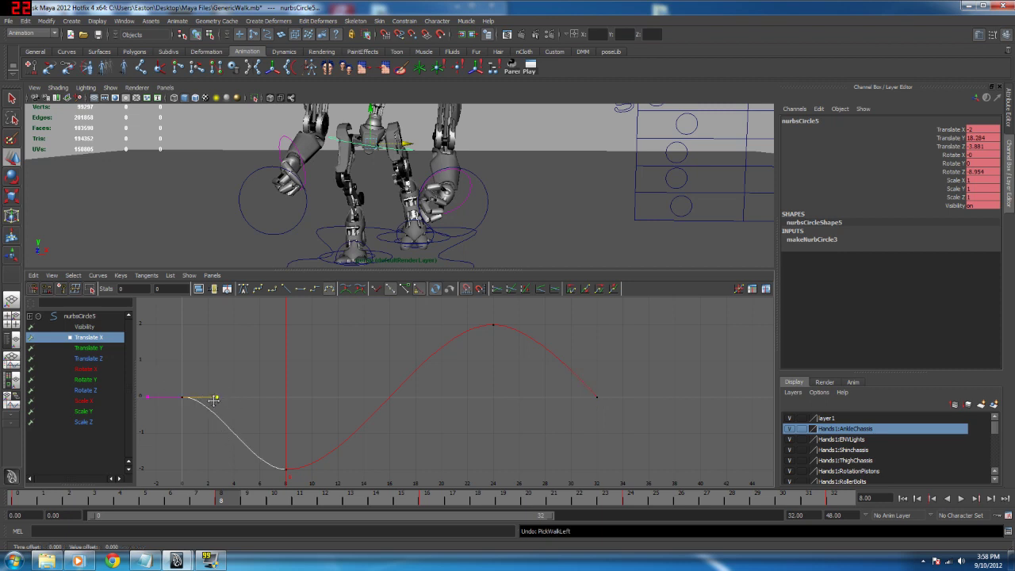
middle_click_drag(215, 399, 207, 423)
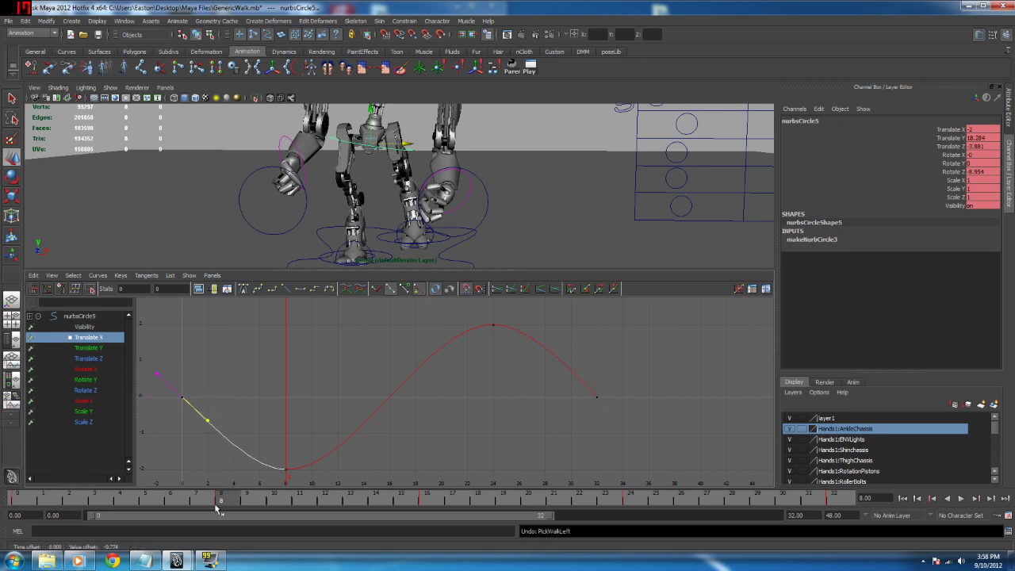
Step: Play the cycle, and free and lengthen the tangent handles of the Translate X keys at frames 8 and 24
key("alt+v")
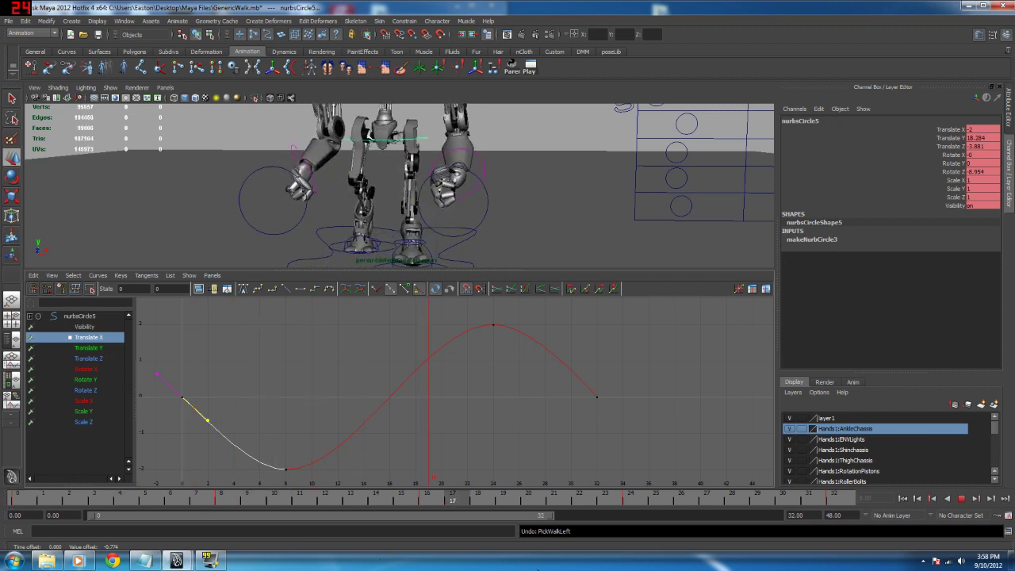
left_click(831, 498)
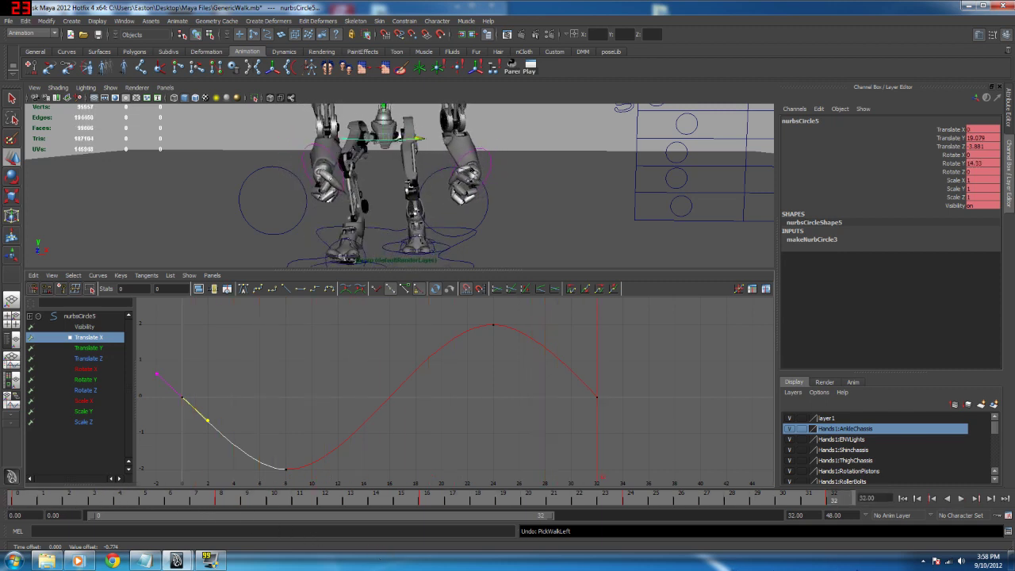
scroll(303, 391, "down", 3)
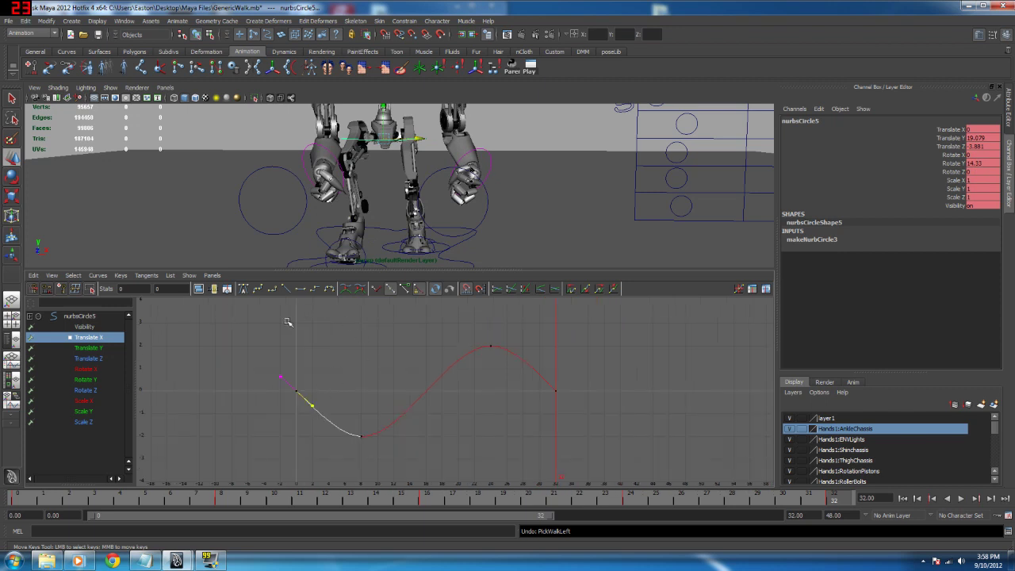
left_click_drag(524, 516, 523, 515)
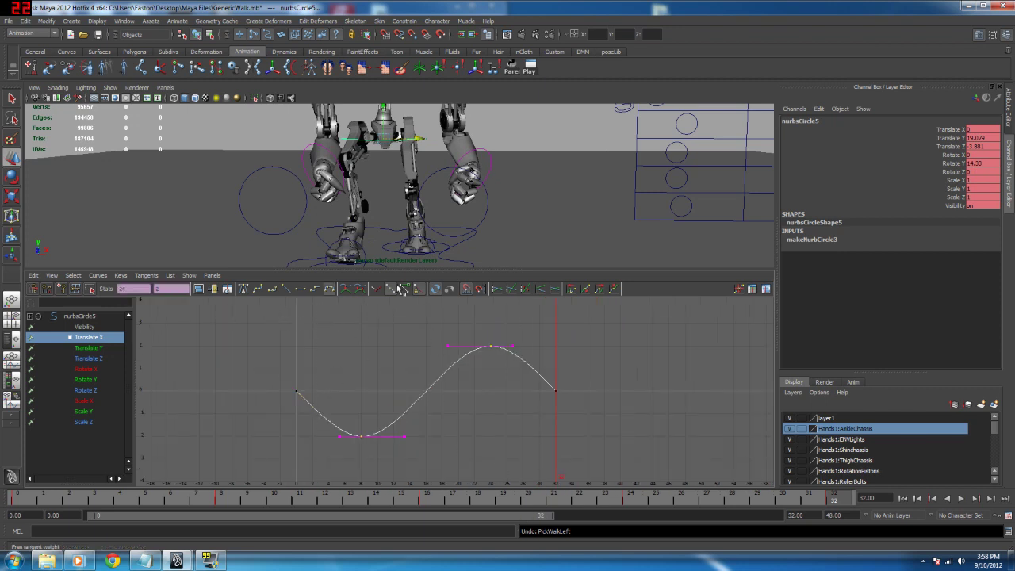
left_click_drag(394, 417, 421, 446)
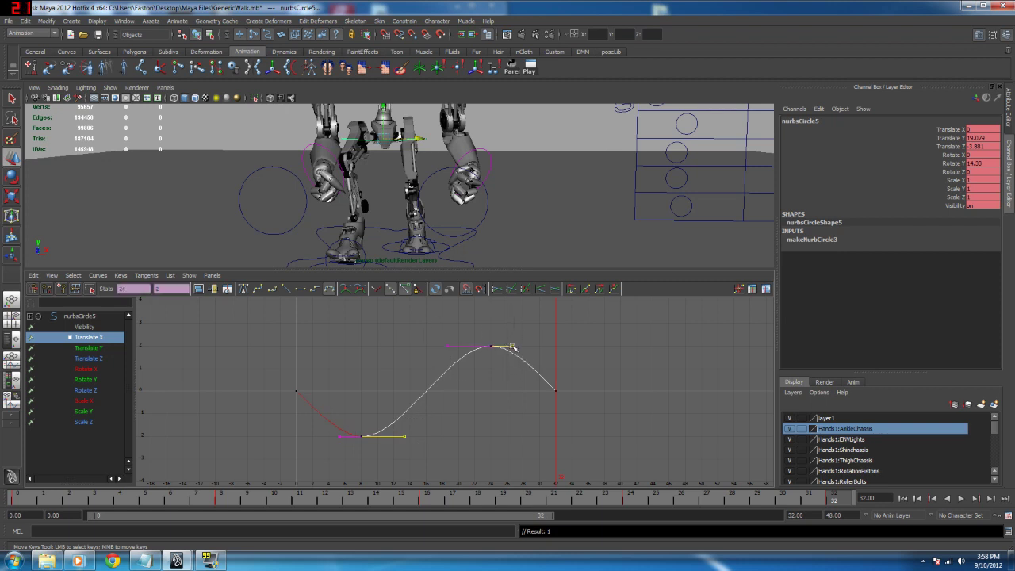
middle_click_drag(514, 347, 528, 347)
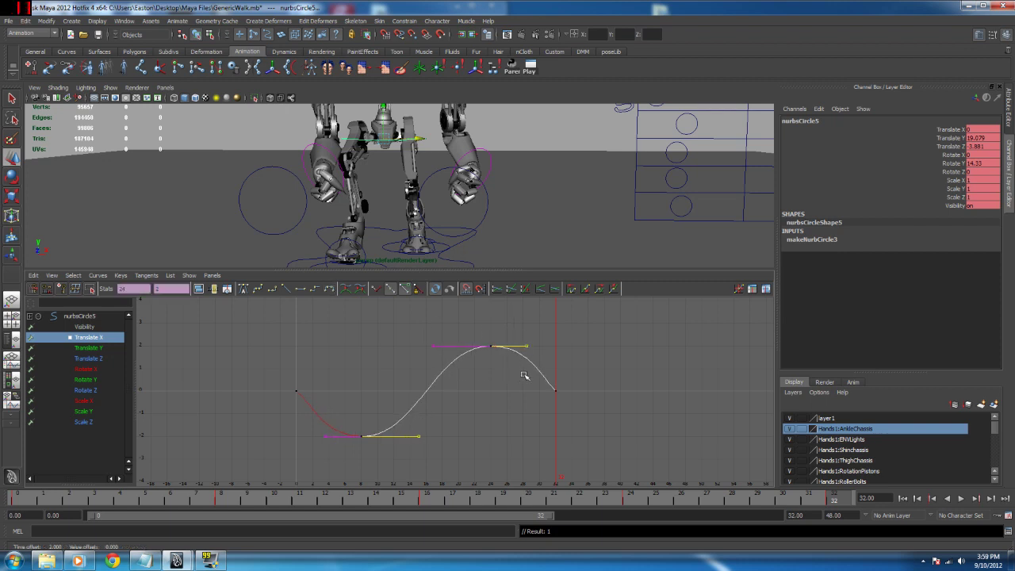
Step: Steepen the tangents of the Translate X end keys at frames 32 and 0 slightly to match each other across the loop
left_click_drag(525, 373, 564, 420)
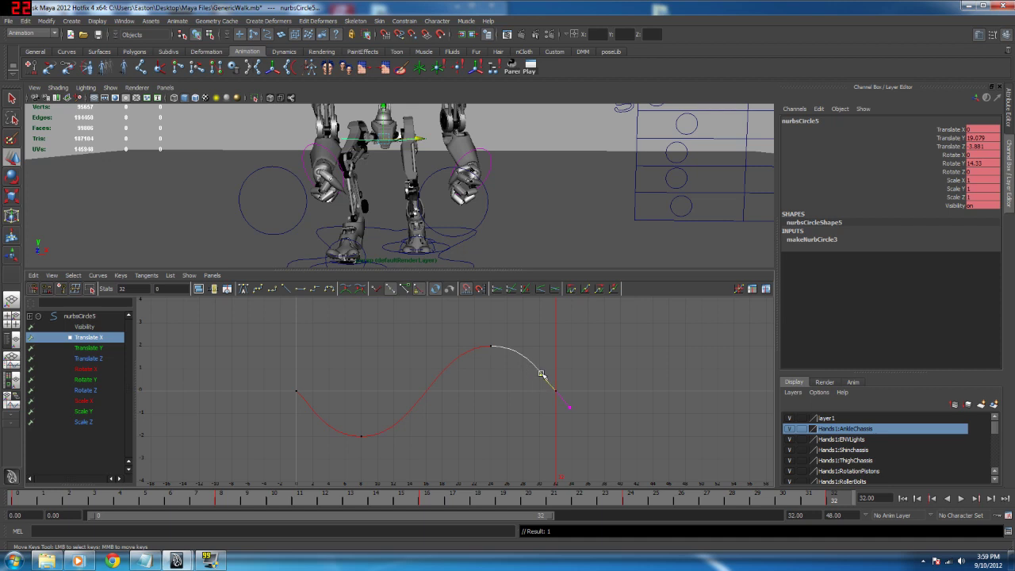
key("f")
scroll(564, 389, "down", 3)
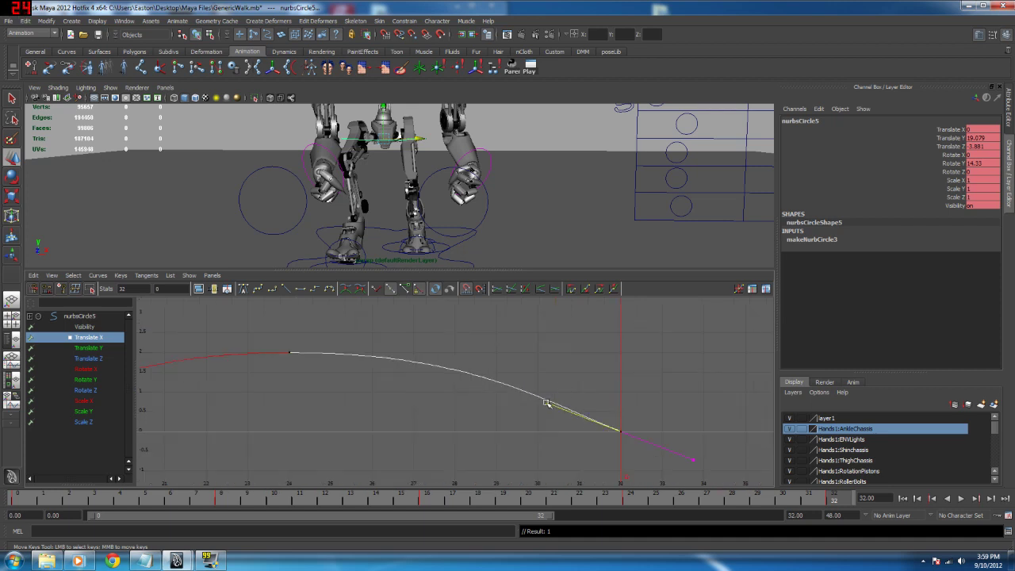
middle_click_drag(546, 403, 479, 438)
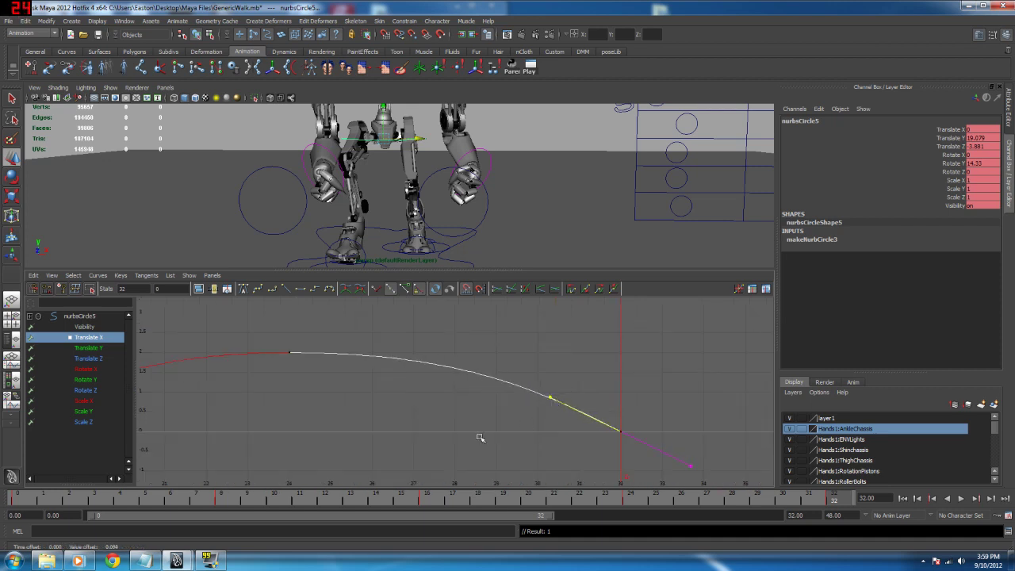
middle_click_drag(319, 432, 449, 419, "alt")
right_click_drag(449, 420, 376, 414, "alt")
middle_click_drag(278, 414, 462, 417, "alt")
right_click_drag(462, 417, 472, 418, "alt")
left_click_drag(201, 379, 262, 417)
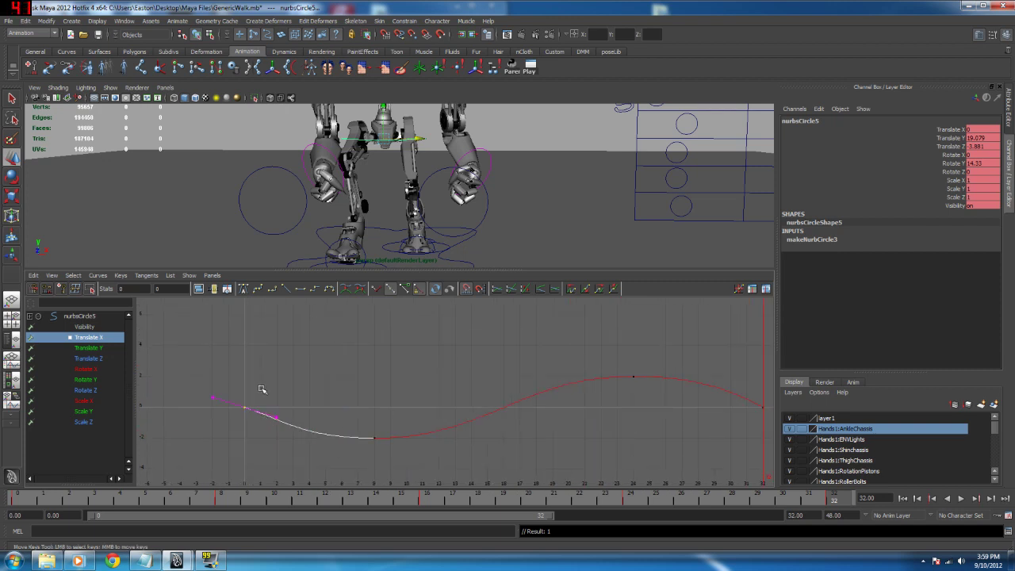
middle_click_drag(276, 418, 275, 418)
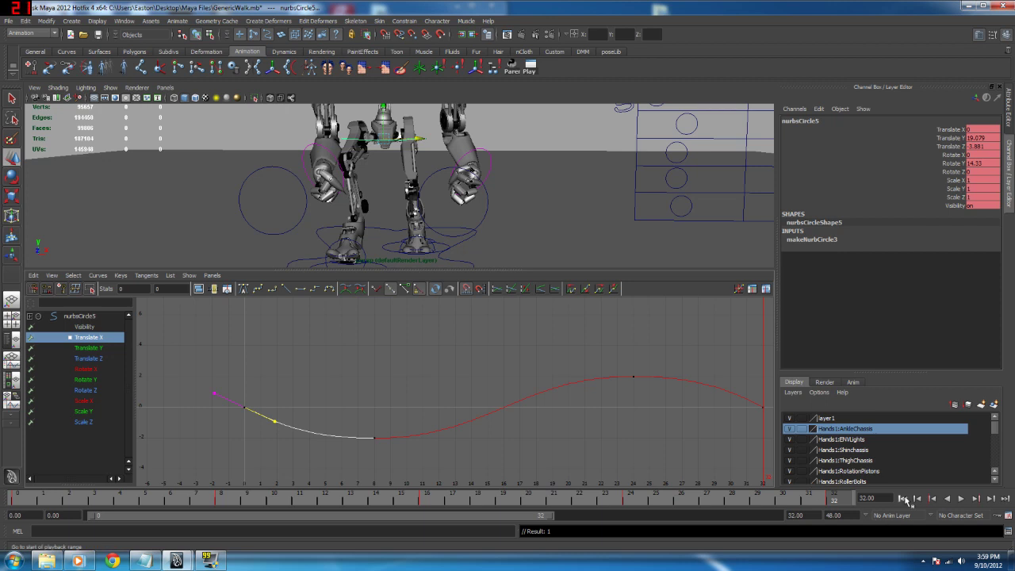
Step: Play the cycle and examine the waist's side-to-side motion from another angle
left_click(961, 498)
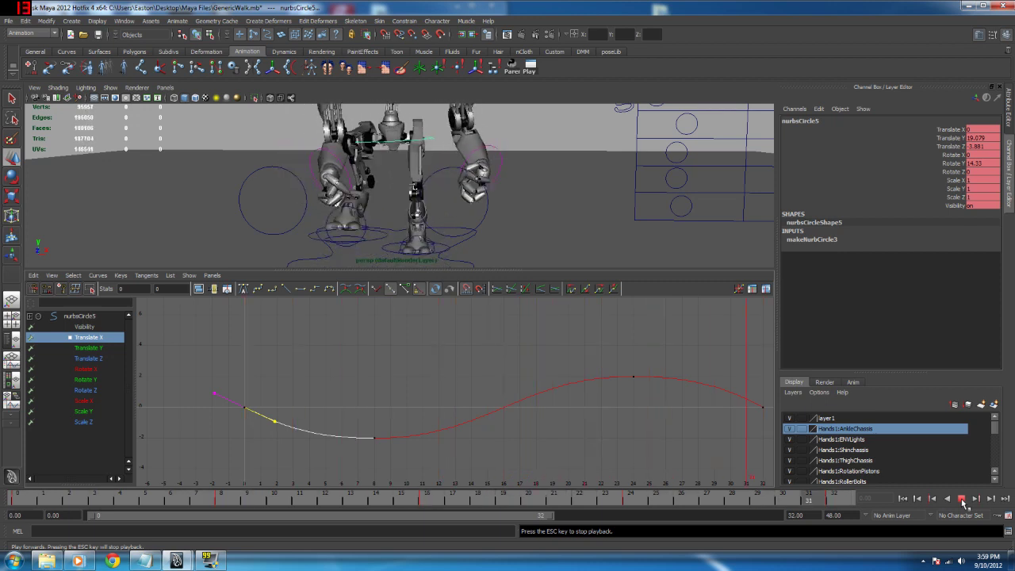
left_click(963, 499)
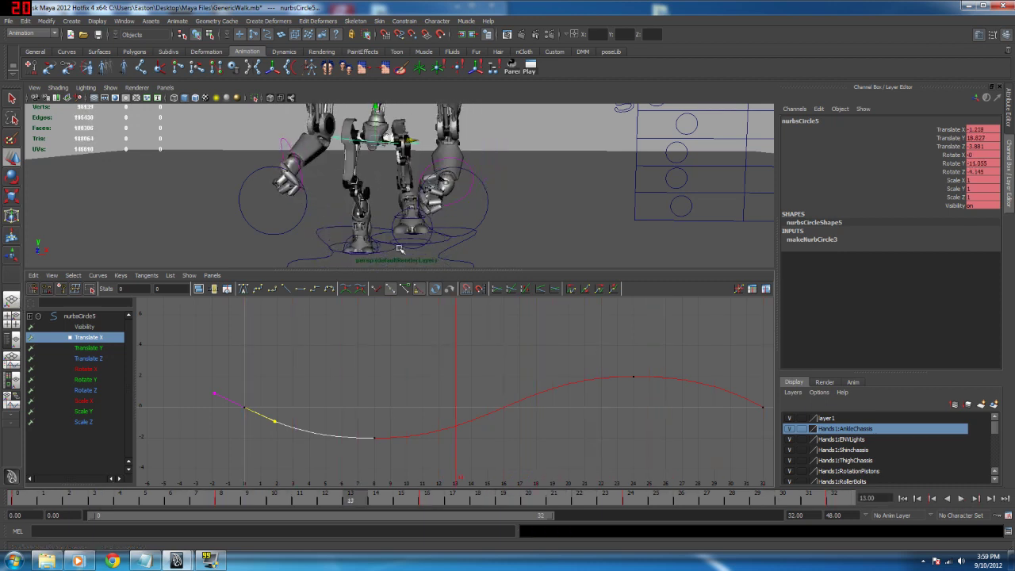
left_click_drag(387, 138, 385, 174, "alt")
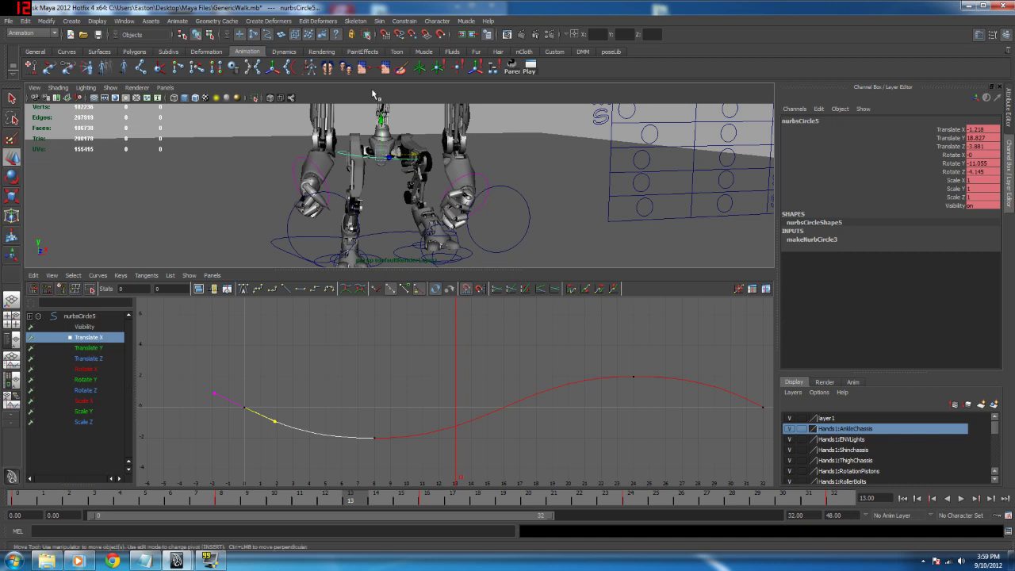
Step: Delete the waist's Rotate Y keys at frames 8 and 24 to smooth its twist curve
key("e")
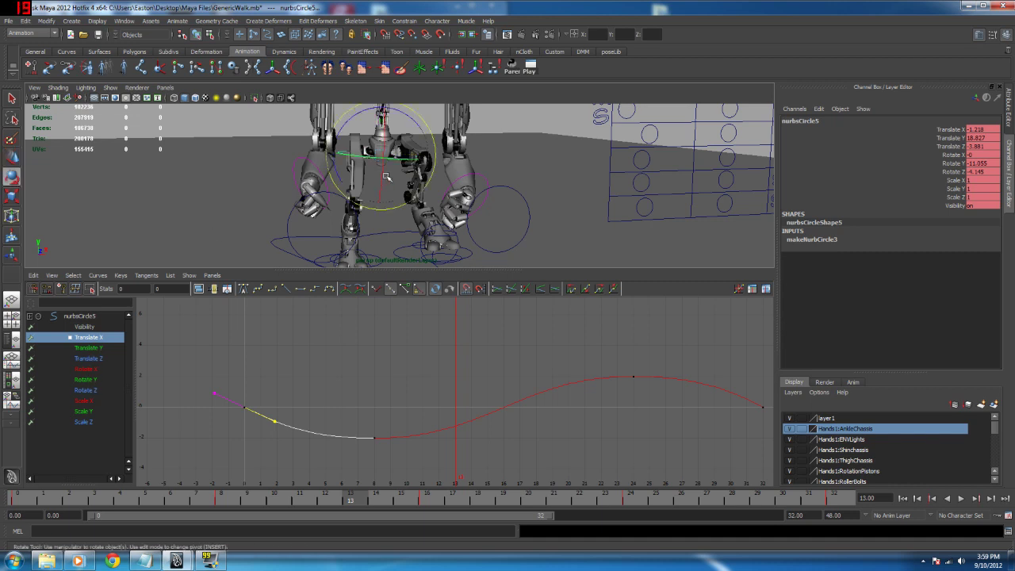
left_click(89, 380)
key("f")
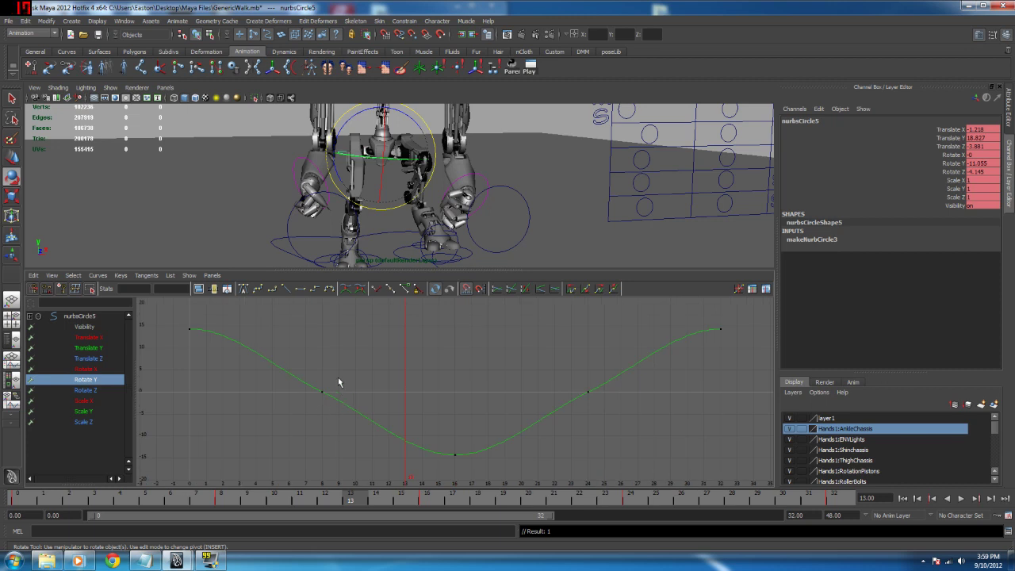
left_click_drag(598, 431, 635, 421)
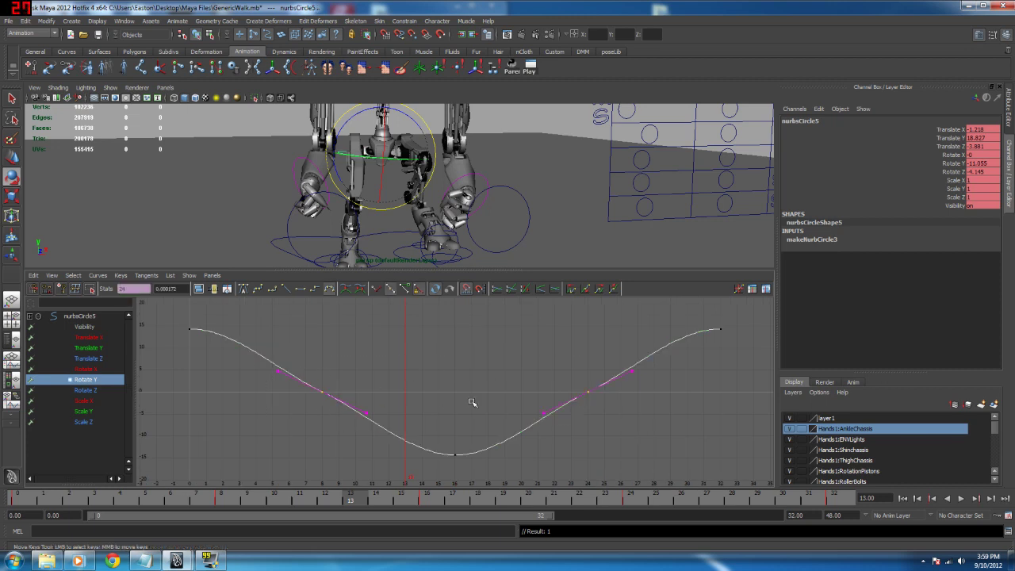
left_click(418, 426)
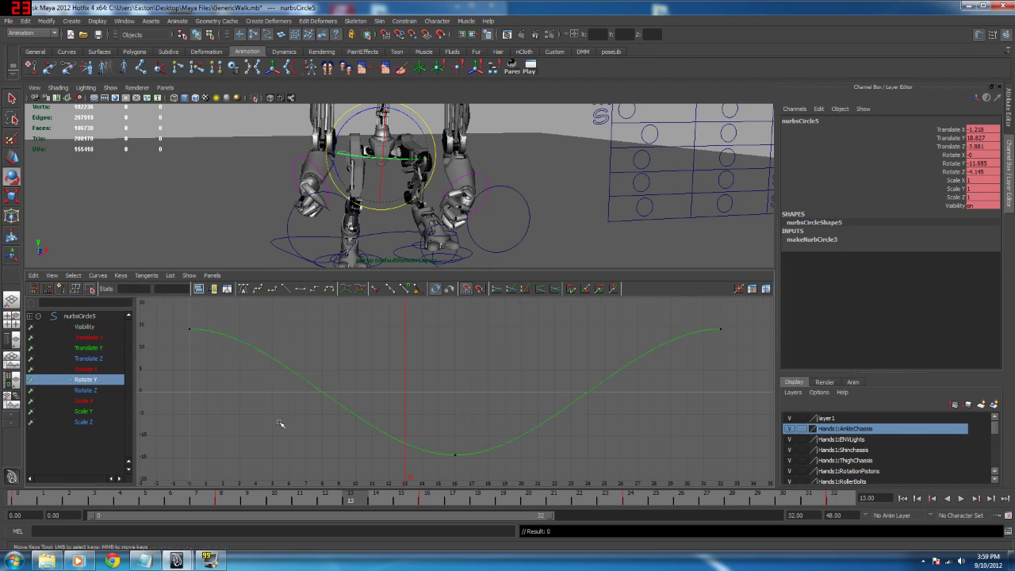
Step: Free the tangent weights of the waist's Rotate Y keys at frames 0, 16 and 32, lengthen their handles equally, and play the cycle
right_click_drag(369, 376, 255, 312, "alt")
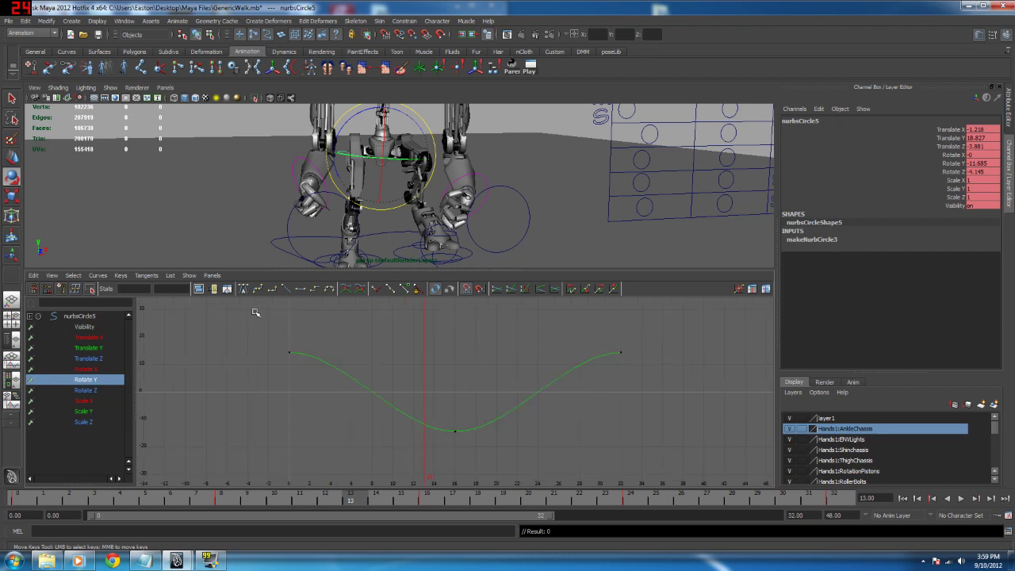
left_click(429, 420)
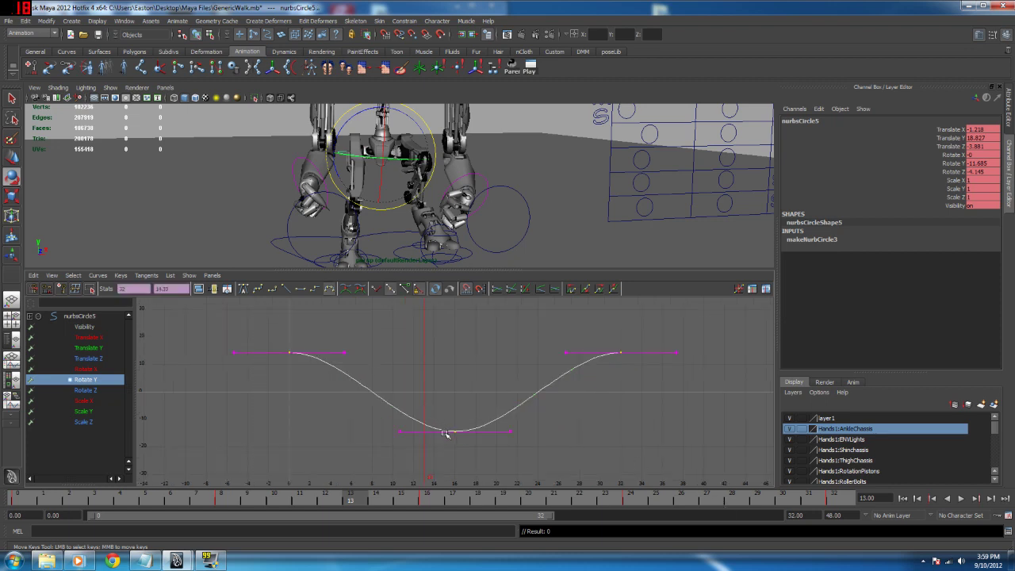
right_click(457, 432)
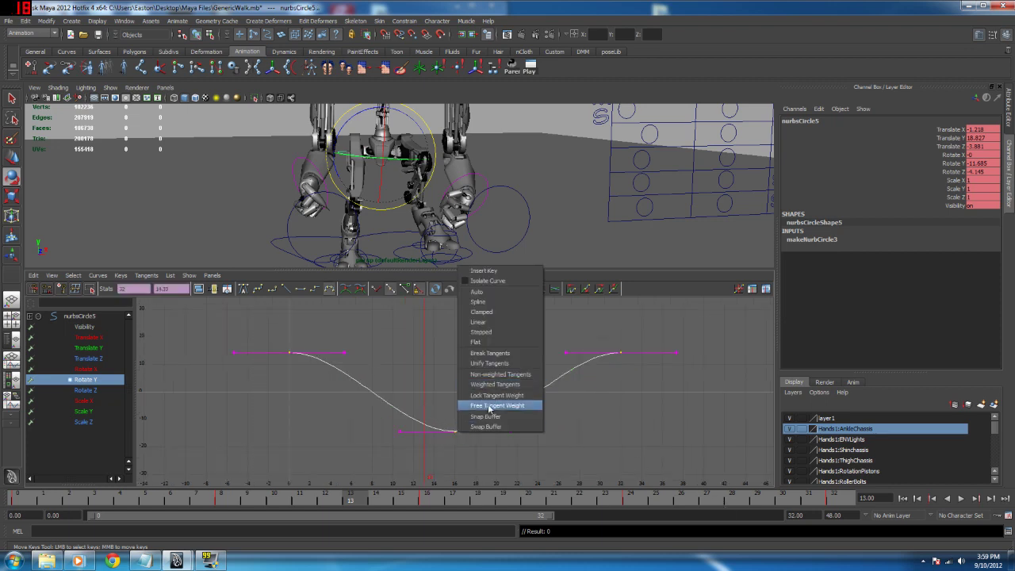
left_click(476, 405)
left_click_drag(311, 338, 370, 369)
left_click_drag(421, 399, 486, 437)
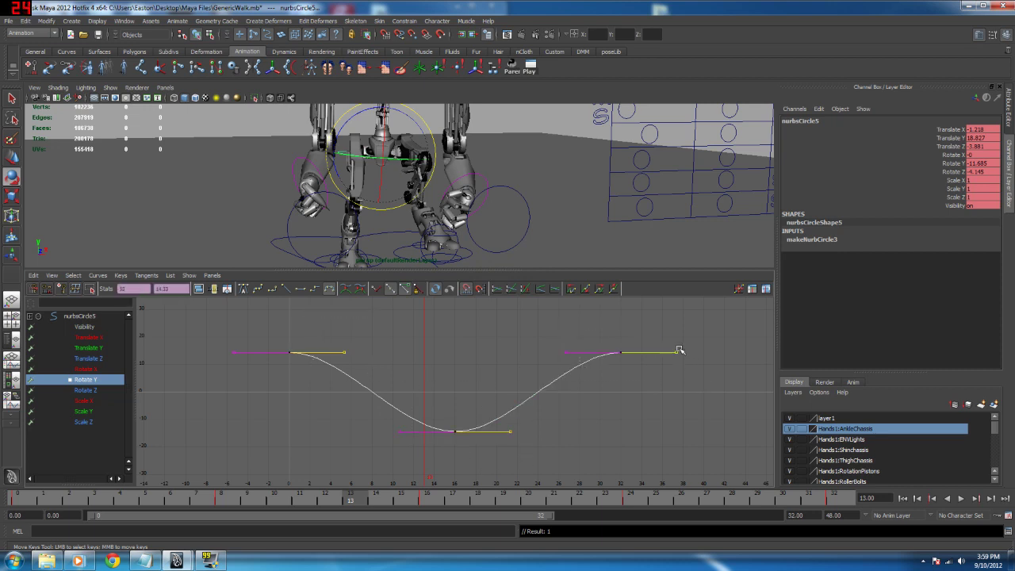
left_click_drag(676, 352, 729, 352)
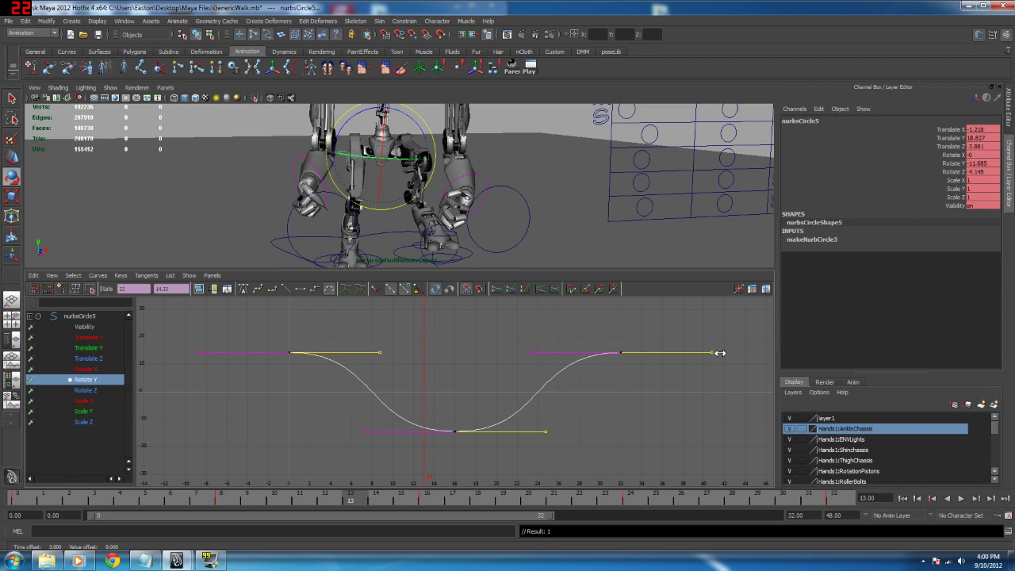
left_click(904, 499)
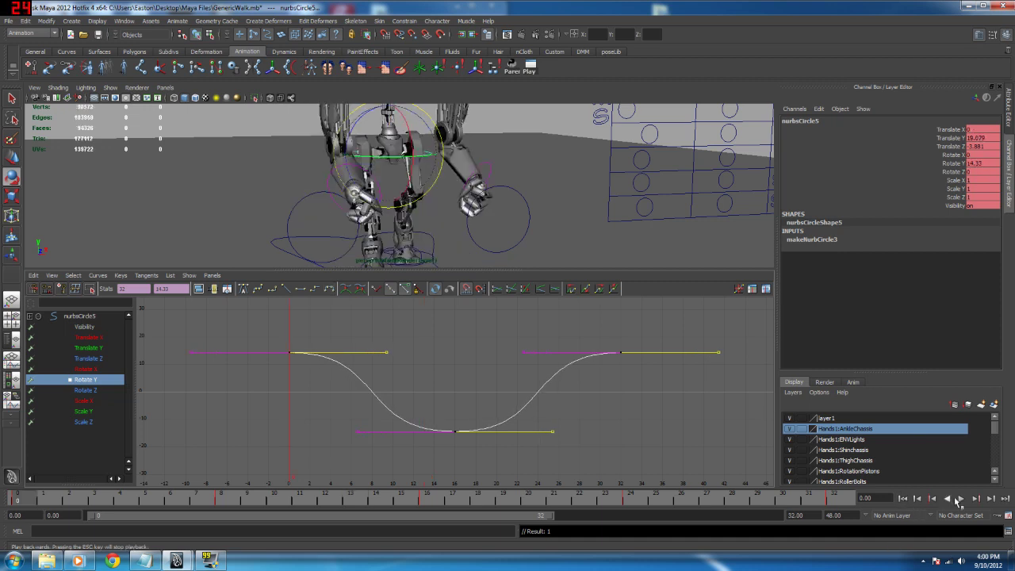
left_click(960, 499)
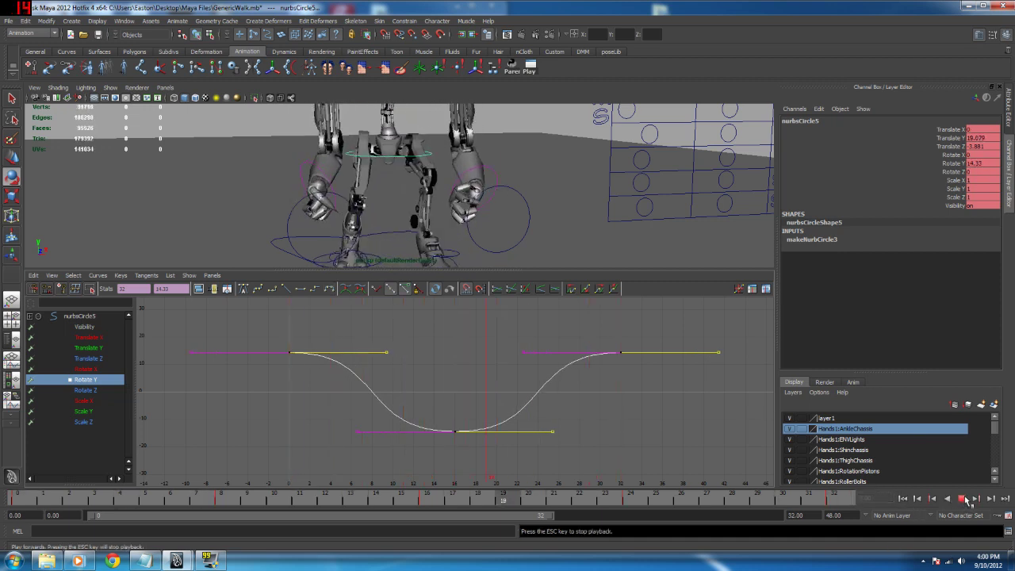
left_click(962, 499)
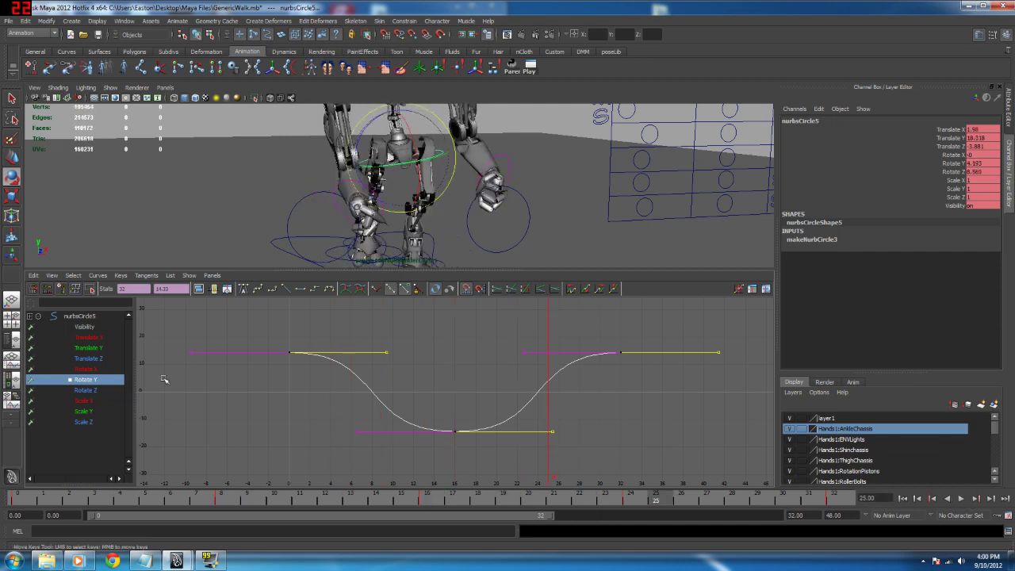
Step: Delete the waist's Rotate Z key at frame 16 and angle the tangent at frame 32 so the curve runs steeply into the end
left_click(92, 391)
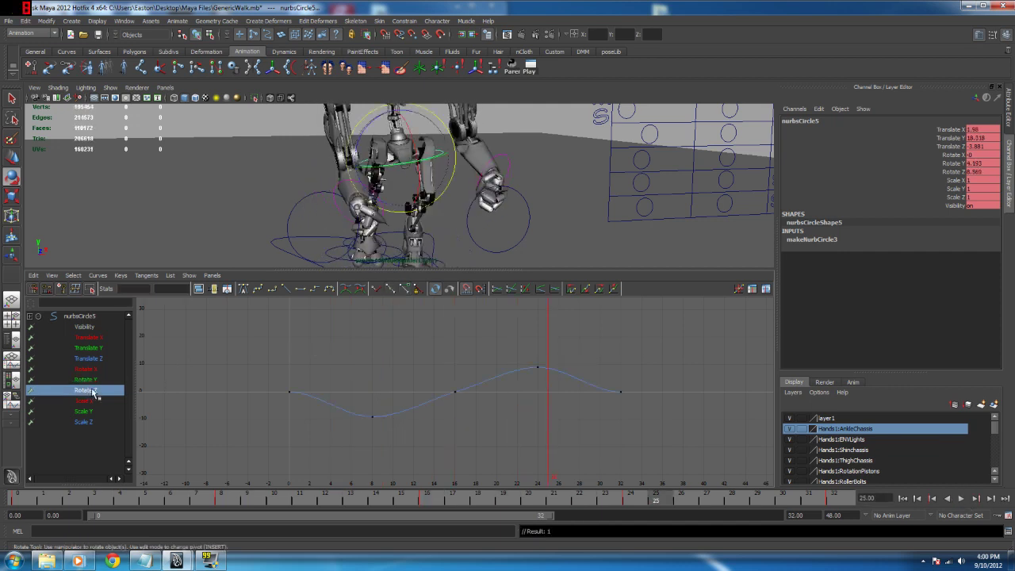
key("f")
left_click_drag(445, 386, 468, 409)
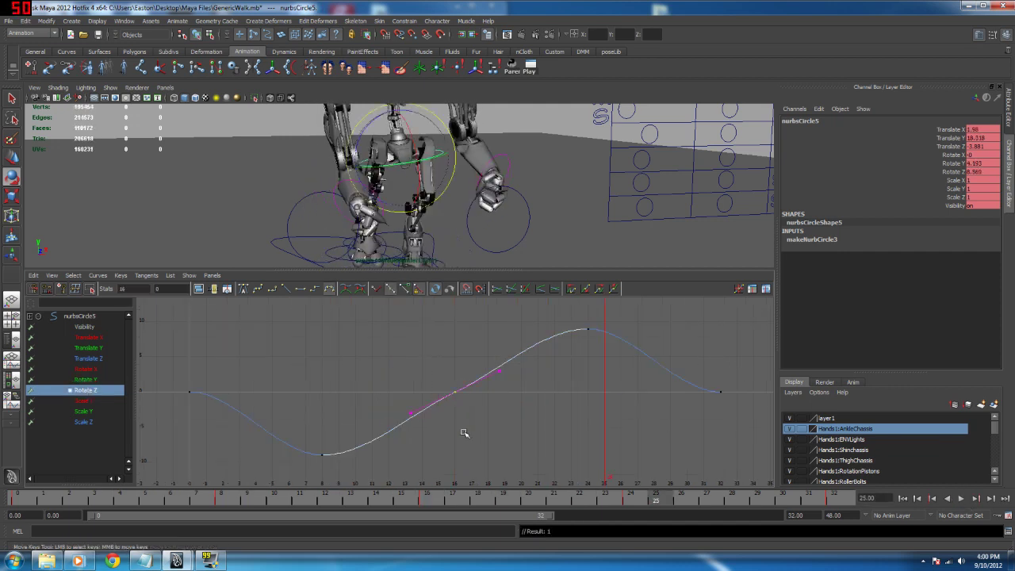
key("Delete")
left_click_drag(730, 416, 687, 367)
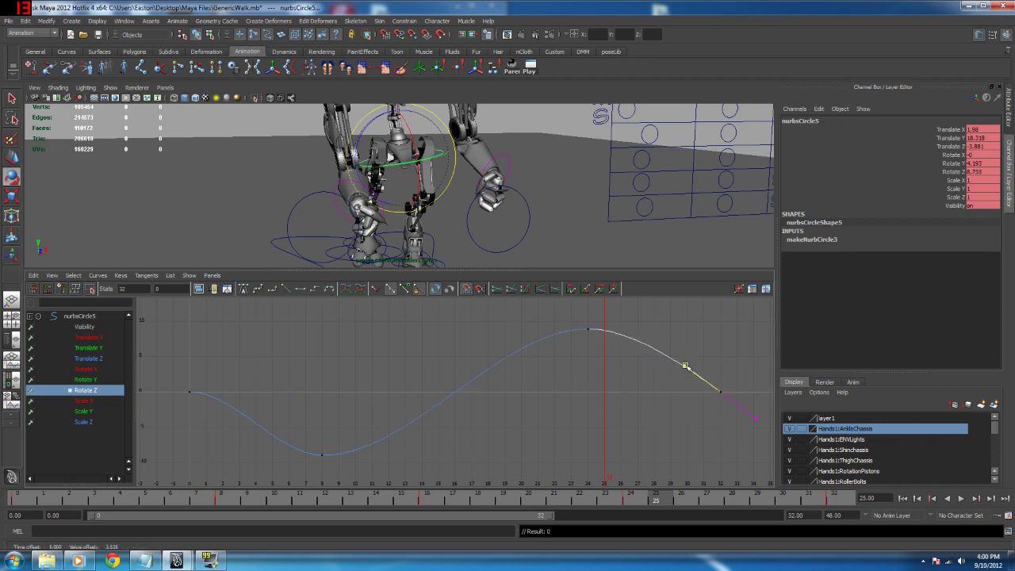
Step: Free the tangent weights of the Rotate Z keys at frames 8 and 24 and lengthen their flat handles equally
left_click_drag(316, 467, 419, 470)
left_click_drag(561, 314, 600, 364, "shift")
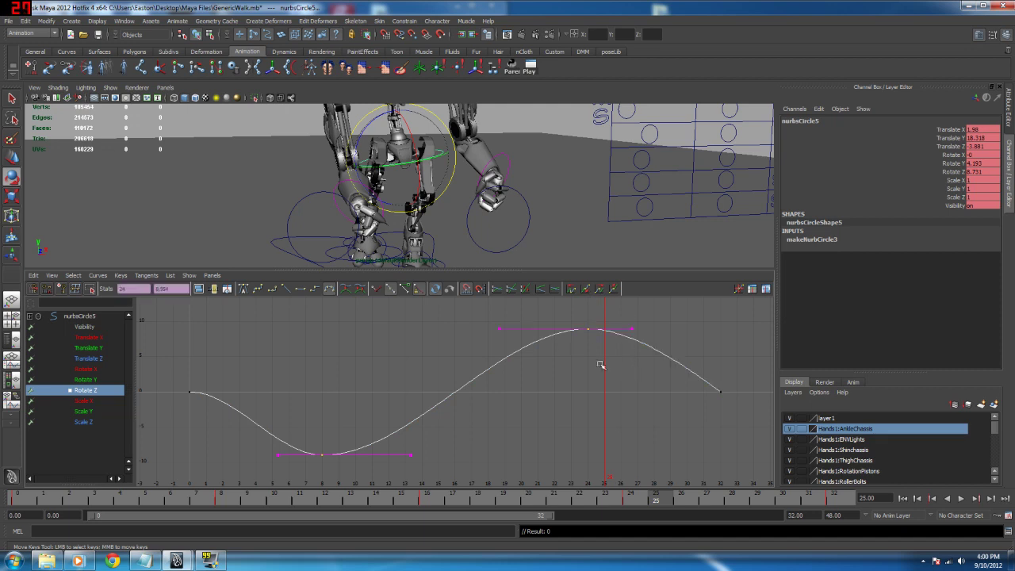
left_click(406, 289)
left_click_drag(585, 312, 611, 356, "shift")
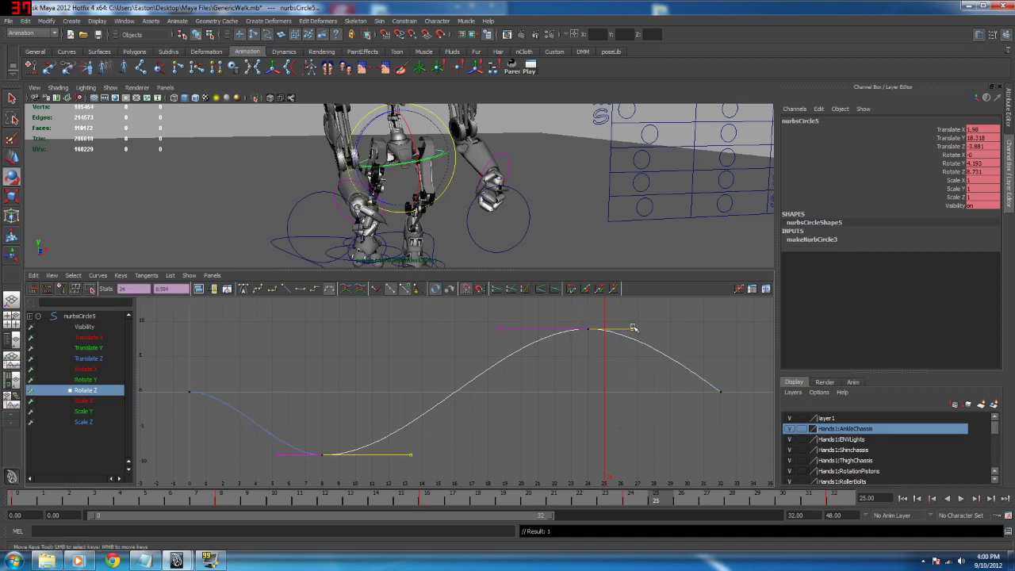
middle_click_drag(634, 328, 690, 384)
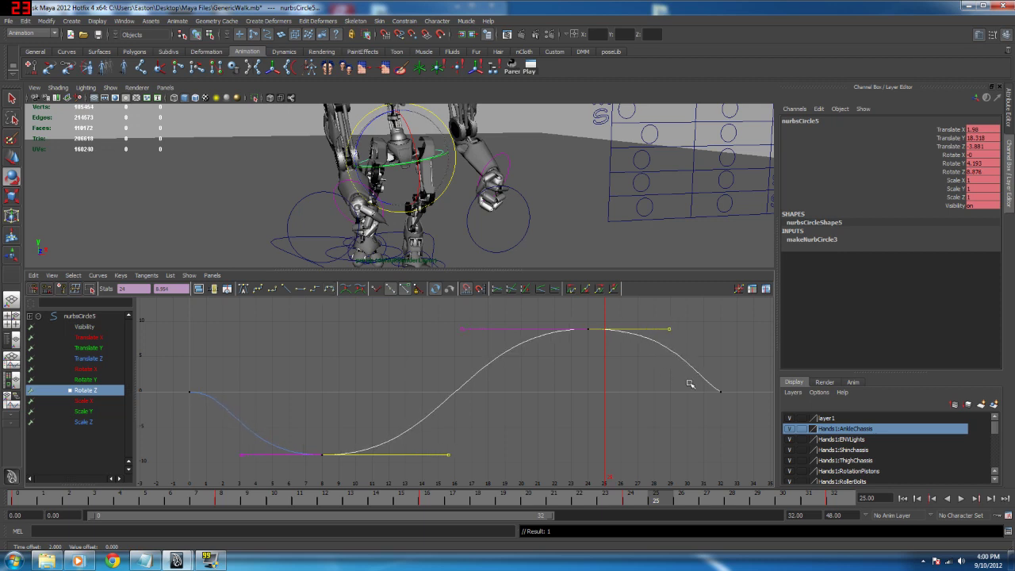
Step: Adjust the Rotate Z tangent at frame 32 slightly and steepen the one at frame 0 to match it across the loop
left_click(721, 391)
mouse_move(682, 362)
left_mouse_down()
mouse_move(675, 353)
mouse_move(691, 361)
left_mouse_up()
left_click_drag(174, 371, 220, 422)
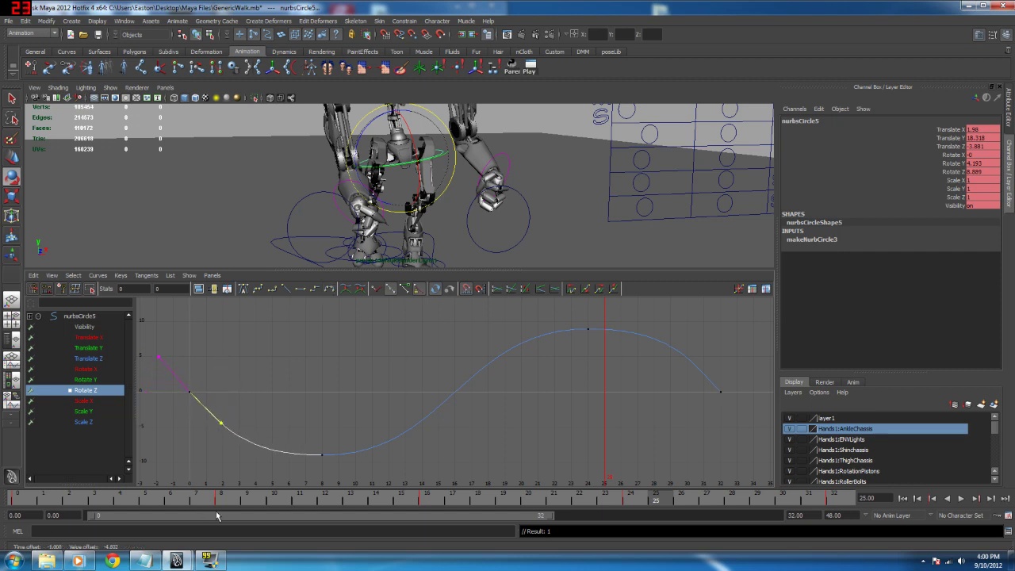
Step: Play the cycle from frame 0 and examine the hips, upper body and legs from several angles
left_click(902, 499)
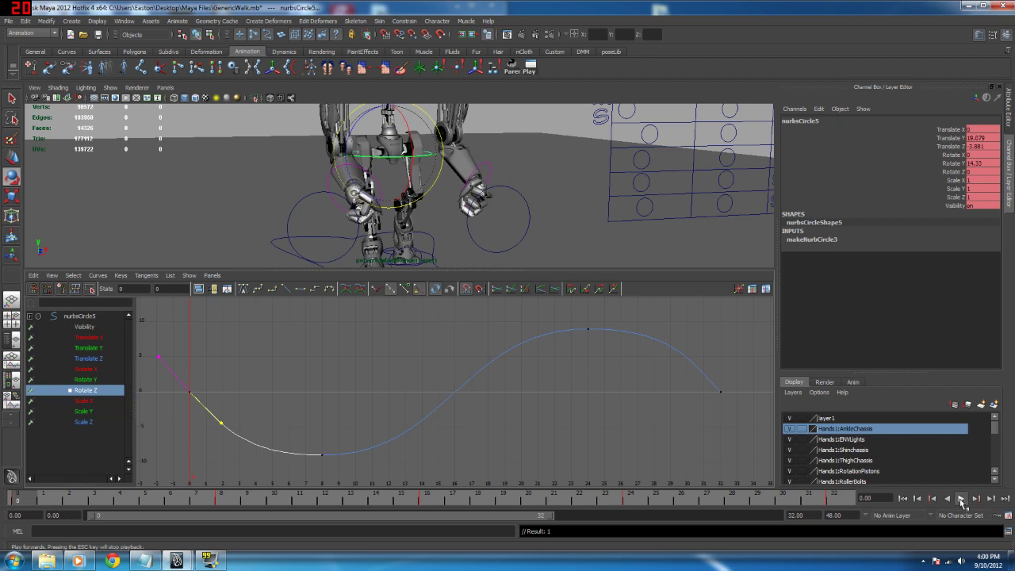
left_click(961, 498)
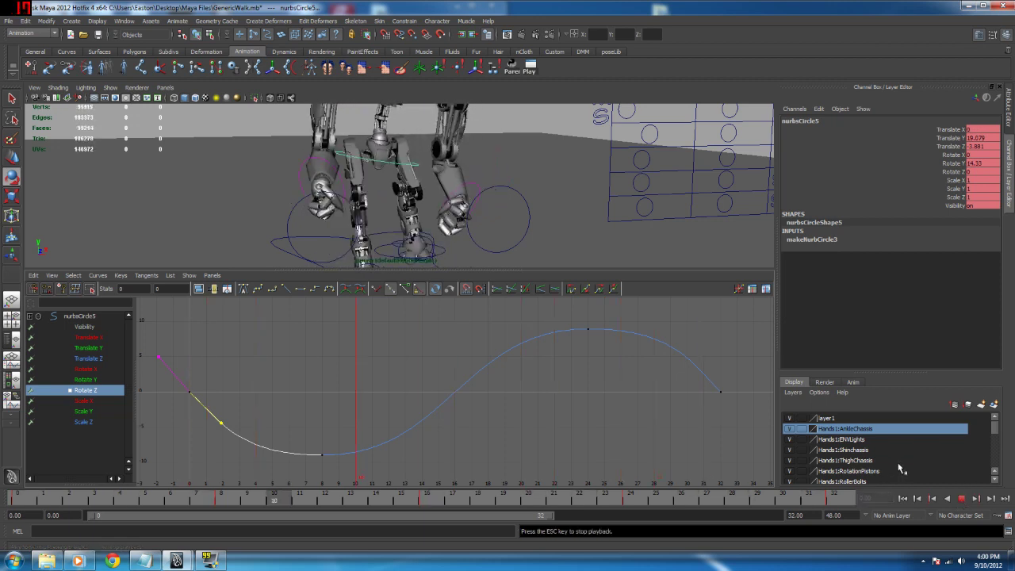
left_click_drag(475, 201, 457, 218, "alt")
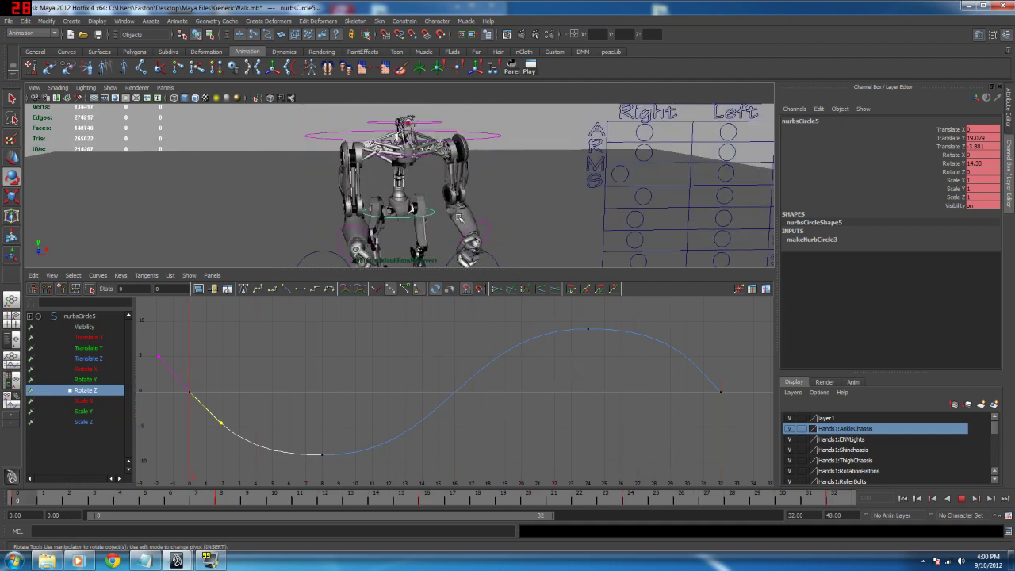
middle_click_drag(407, 137, 412, 123, "alt")
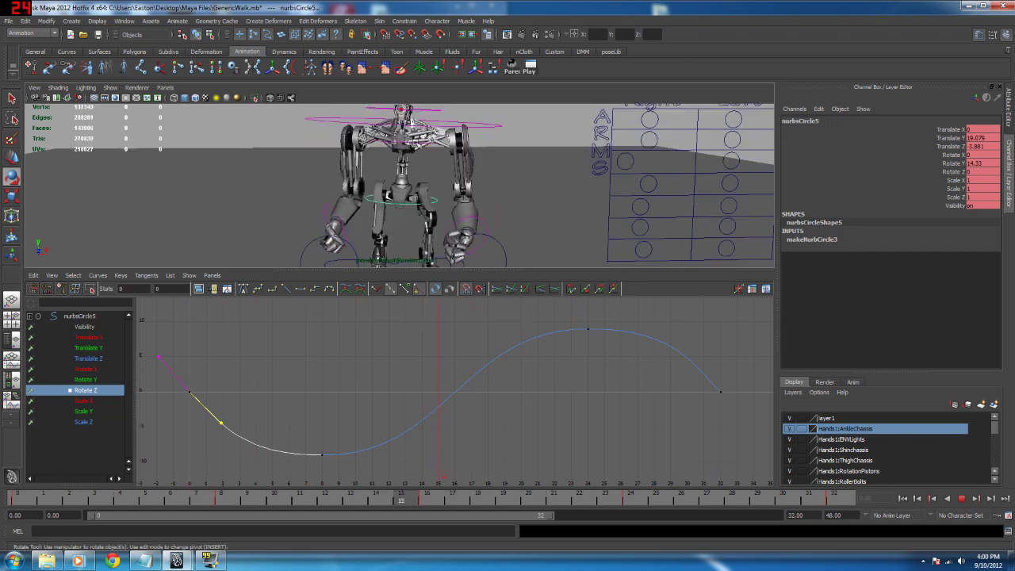
middle_click_drag(427, 180, 439, 159, "alt")
left_click_drag(438, 190, 426, 199, "alt")
middle_click_drag(425, 199, 421, 184, "alt")
left_click_drag(421, 184, 481, 231, "alt")
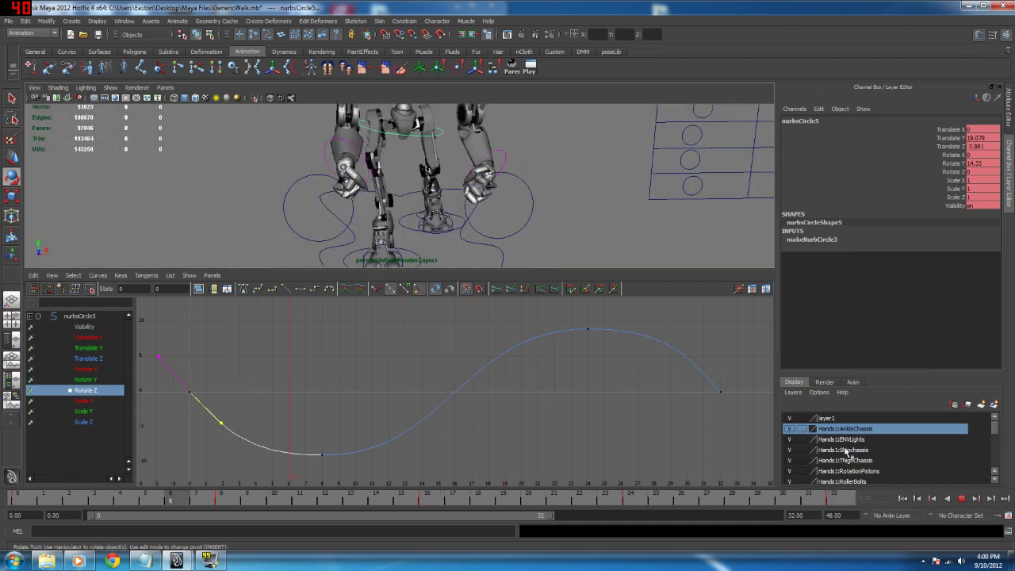
key("Escape")
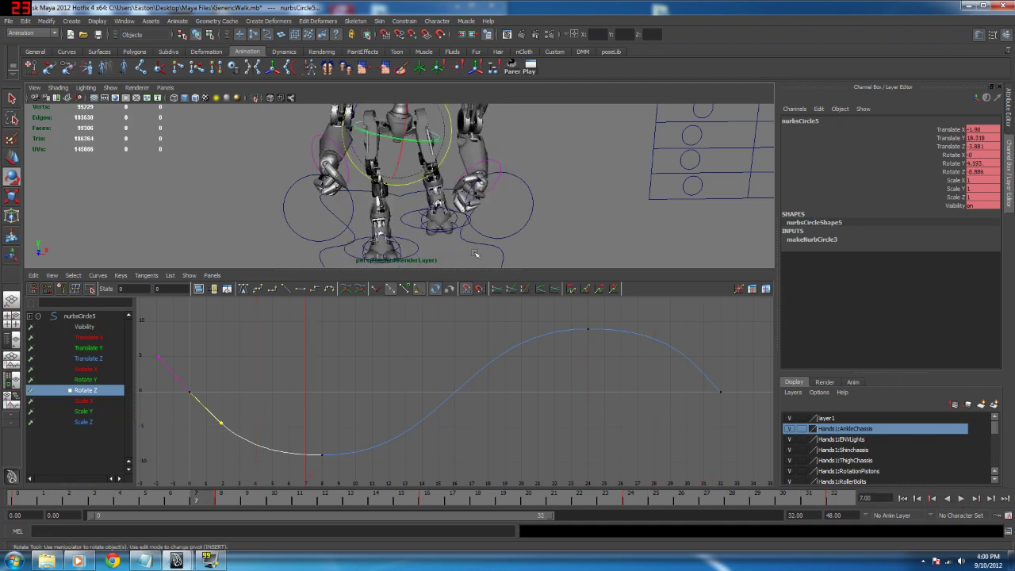
Step: Inspect both foot controls in an enlarged perspective view, scrubbing between frames 0 and 16 to check the right foot's sideways placement
left_click(410, 226)
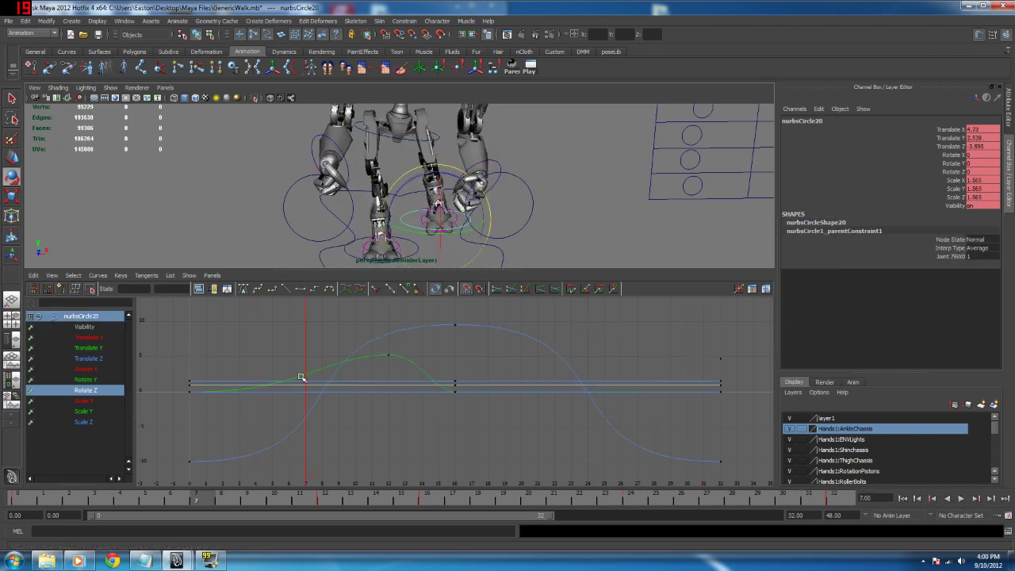
left_click(82, 338)
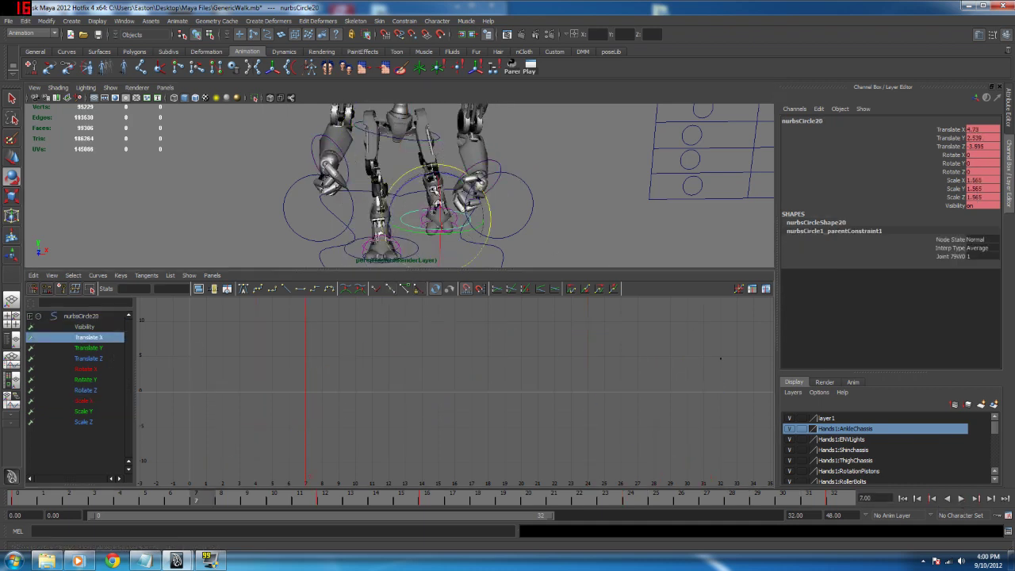
key("space")
middle_click_drag(416, 354, 382, 311, "alt")
left_click_drag(382, 311, 381, 308, "alt")
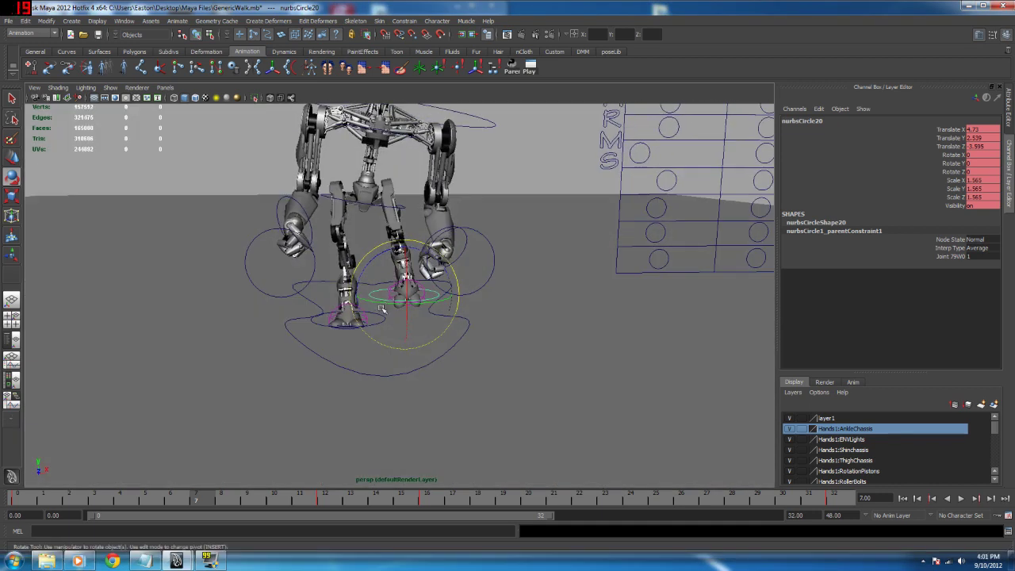
left_click(311, 319)
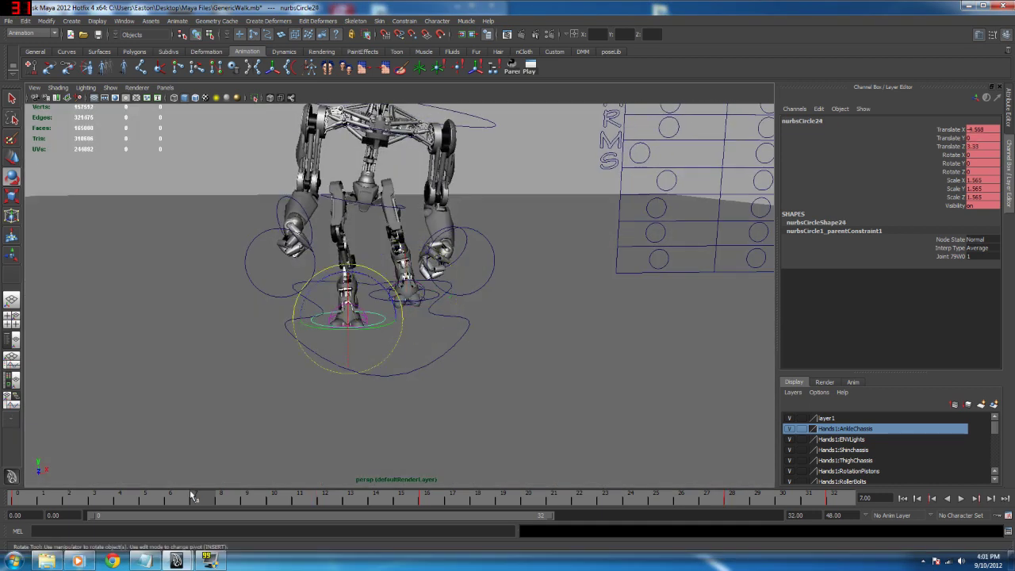
key("alt+v")
key("alt+v")
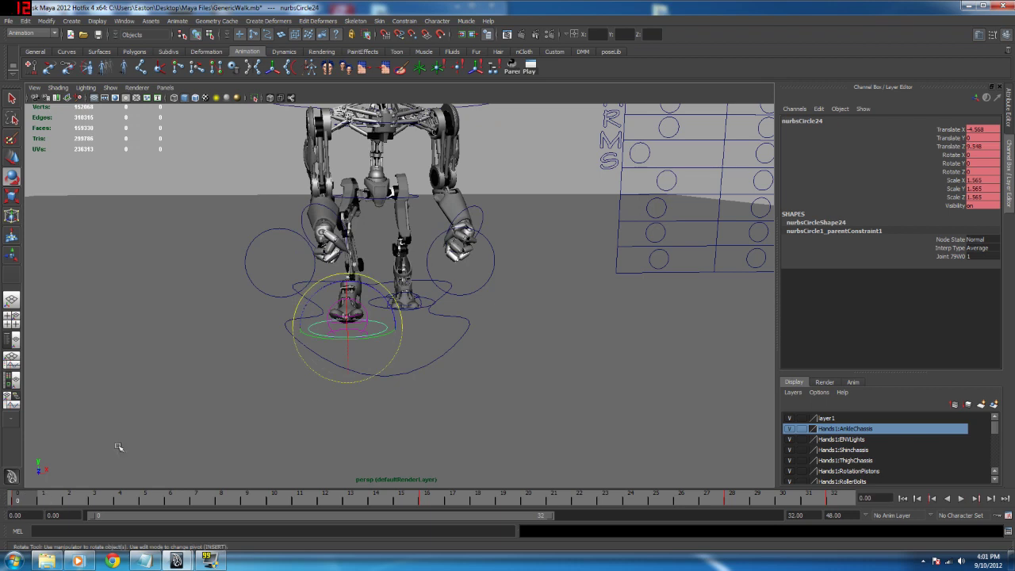
left_click_drag(348, 498, 426, 498)
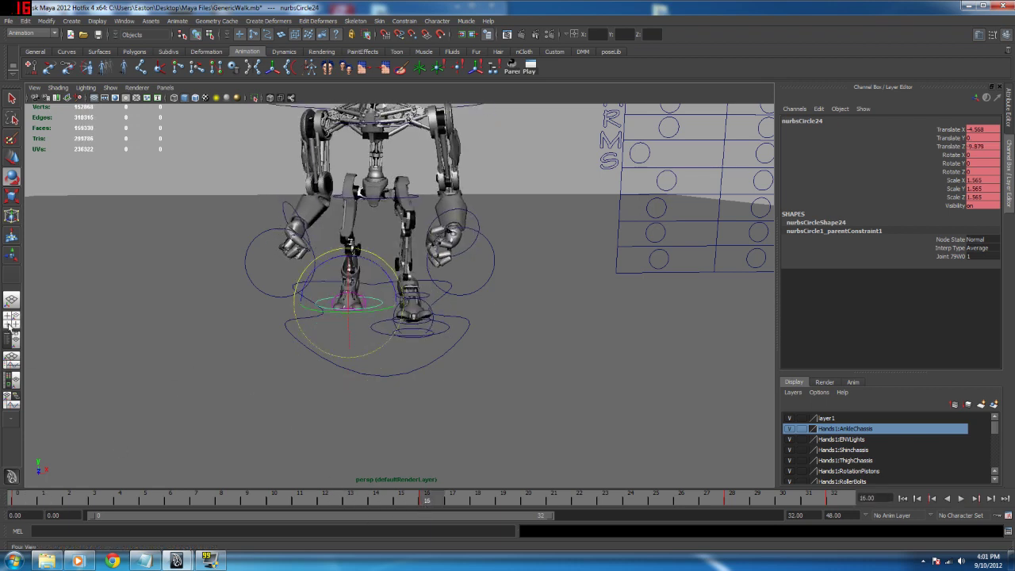
Step: Raise the right foot control's Translate X keys at frames 0 and 16 to -2.322, bringing the foot inward, and scrub to frame 24
left_click(12, 359)
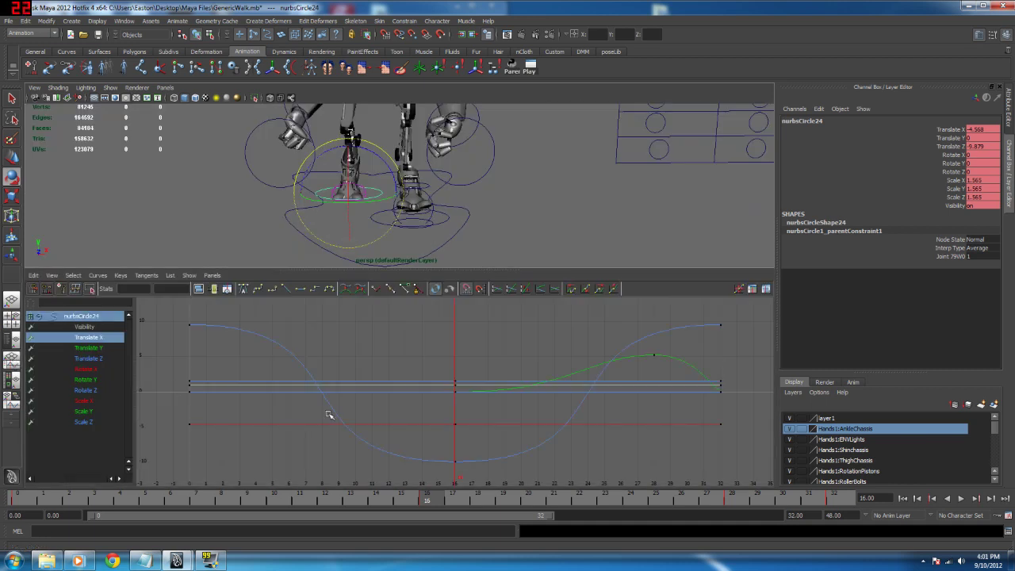
key("f")
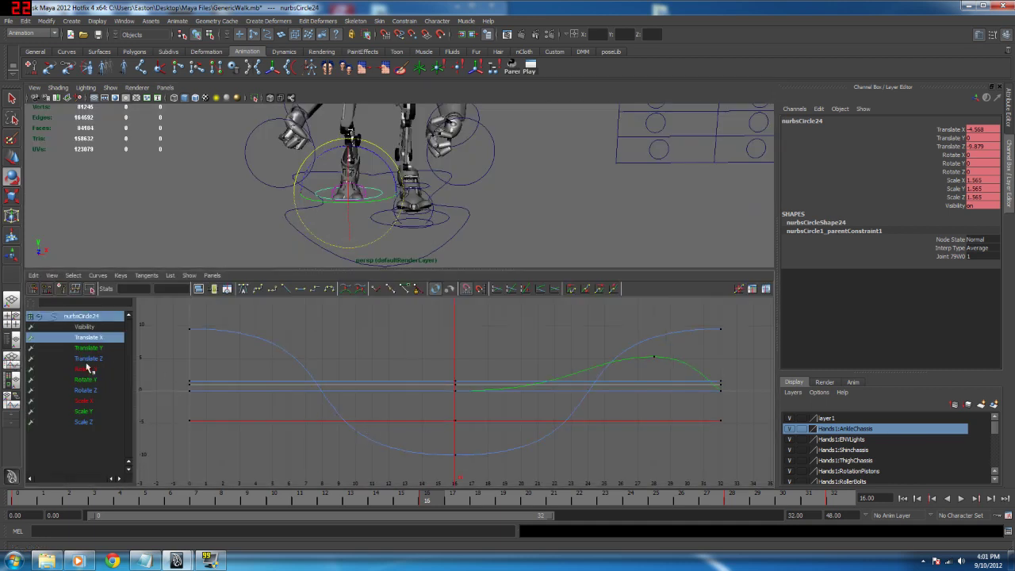
left_click(96, 337)
key("f")
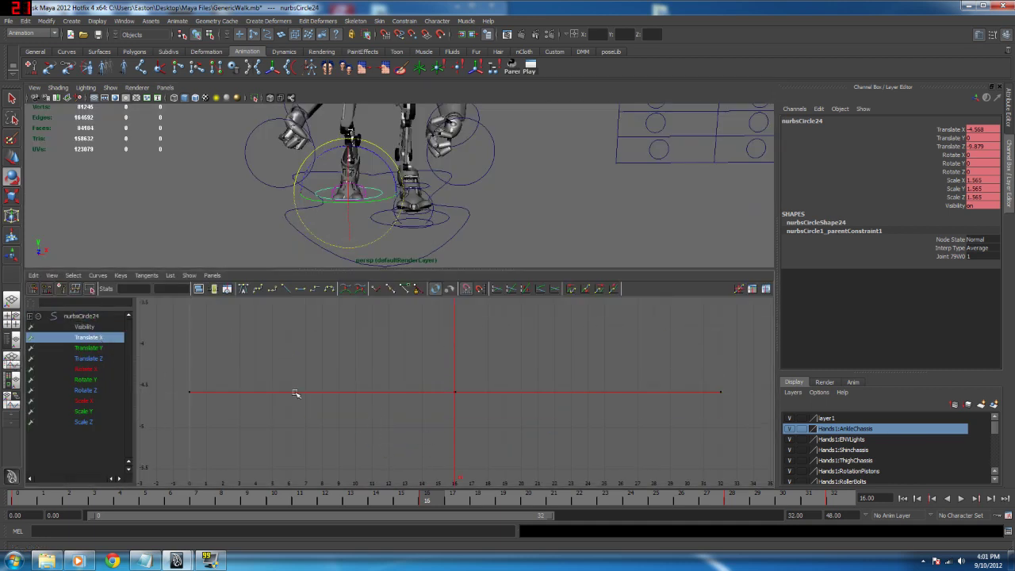
left_click_drag(169, 366, 547, 458)
key("w")
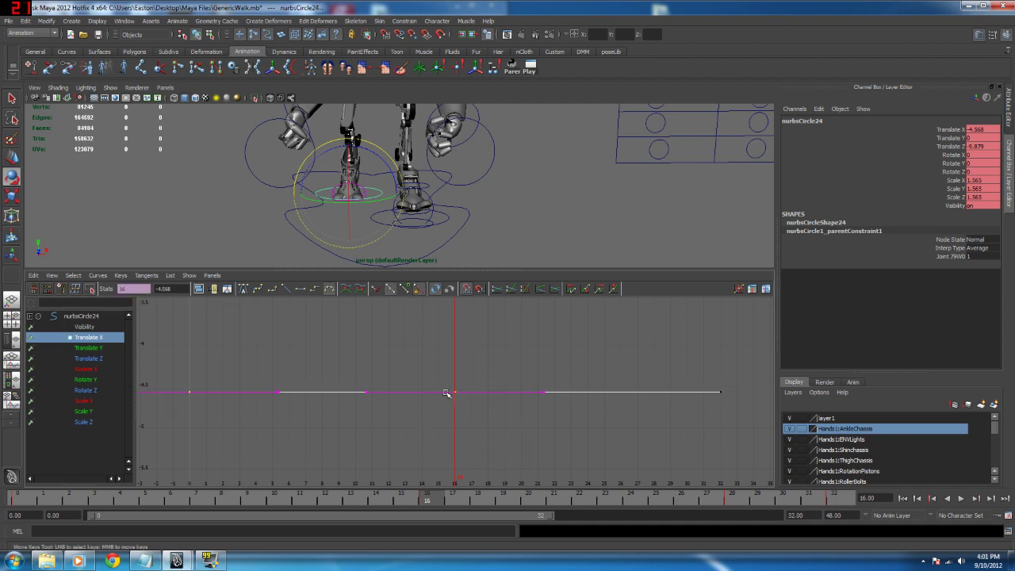
middle_click_drag(455, 392, 462, 262)
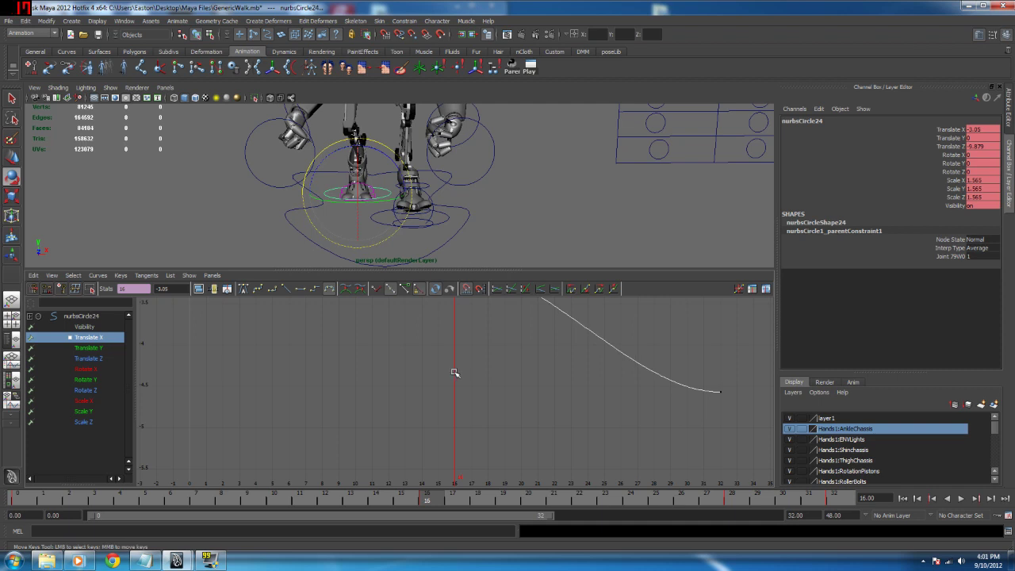
key("a")
middle_click_drag(450, 409, 454, 394)
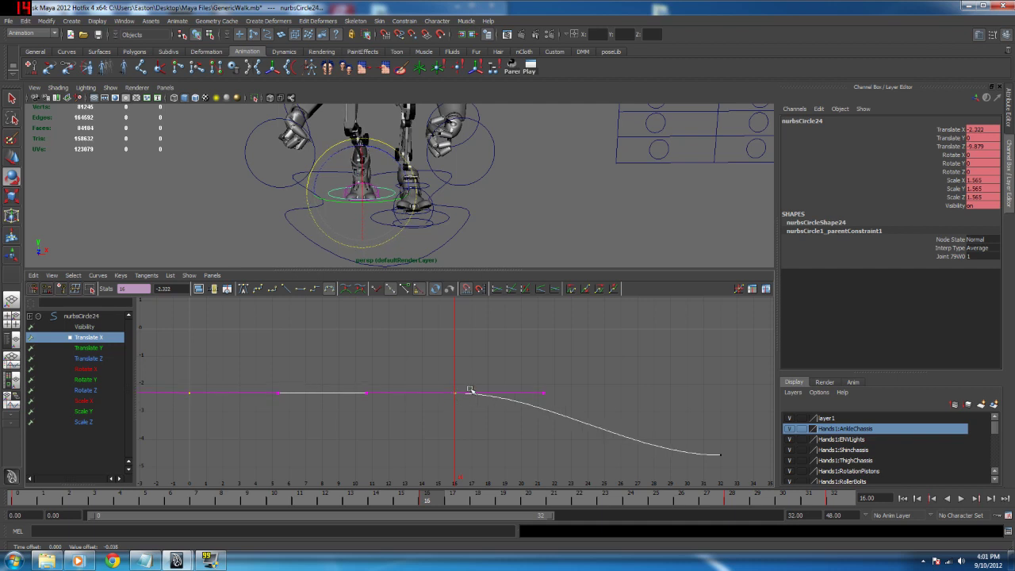
middle_click_drag(525, 433, 514, 439, "alt")
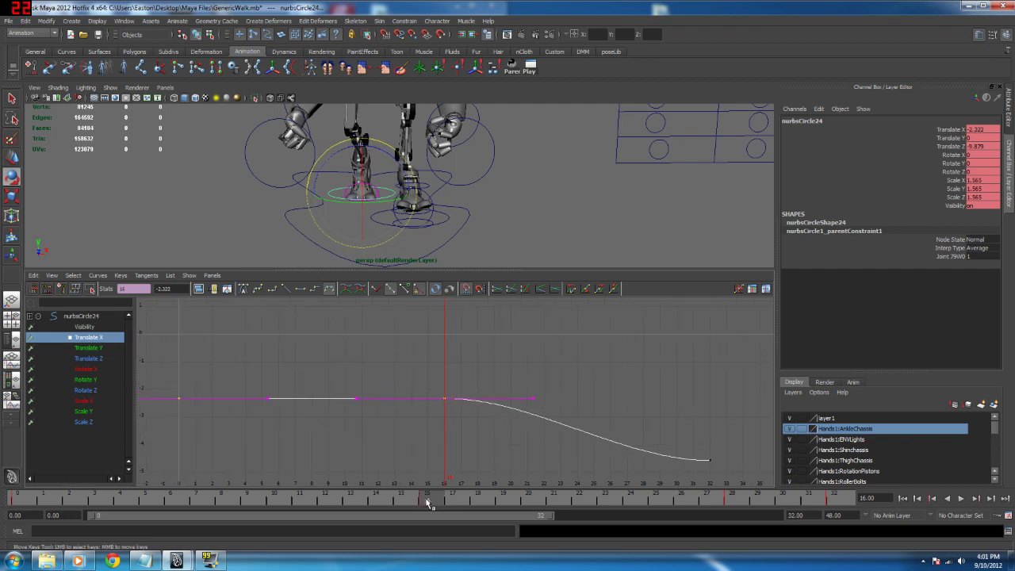
left_click_drag(439, 509, 630, 508)
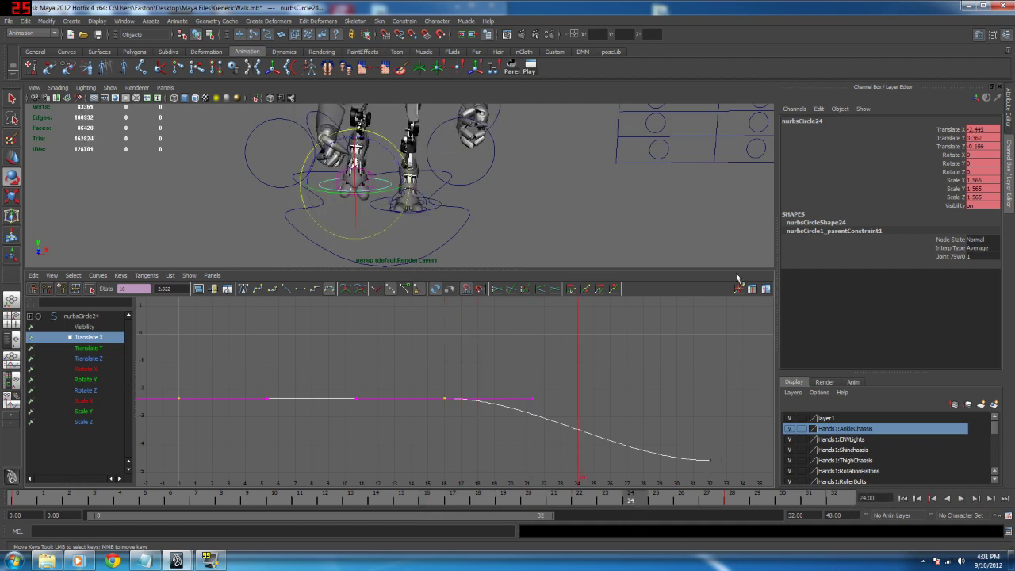
Step: Key the right foot control's Translate X at frame 24
left_click(951, 132)
right_click(951, 132)
left_click(949, 142)
Step: Copy the right foot's frame 16 Translate X value, -2.322, to its frame 32 key and play the cycle
left_click_drag(662, 426, 732, 508)
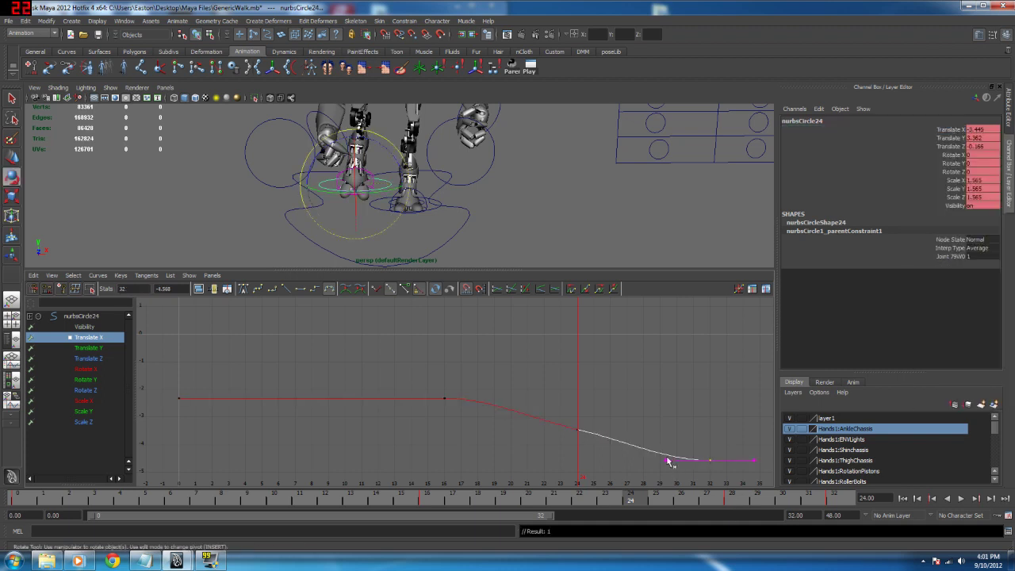
left_click_drag(436, 349, 466, 434)
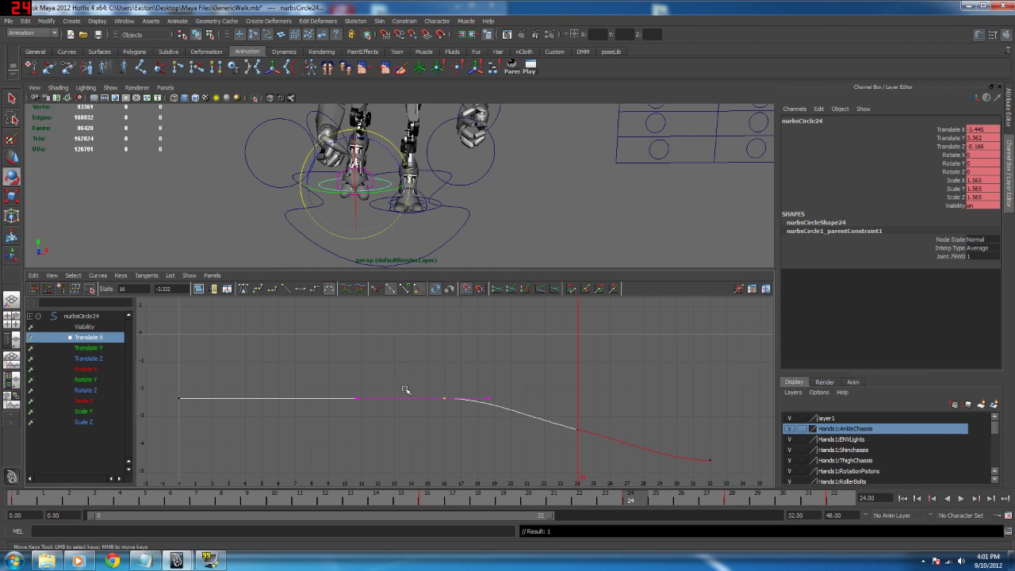
double_click(167, 288)
key("ctrl+c")
left_click_drag(674, 433, 725, 494)
double_click(167, 289)
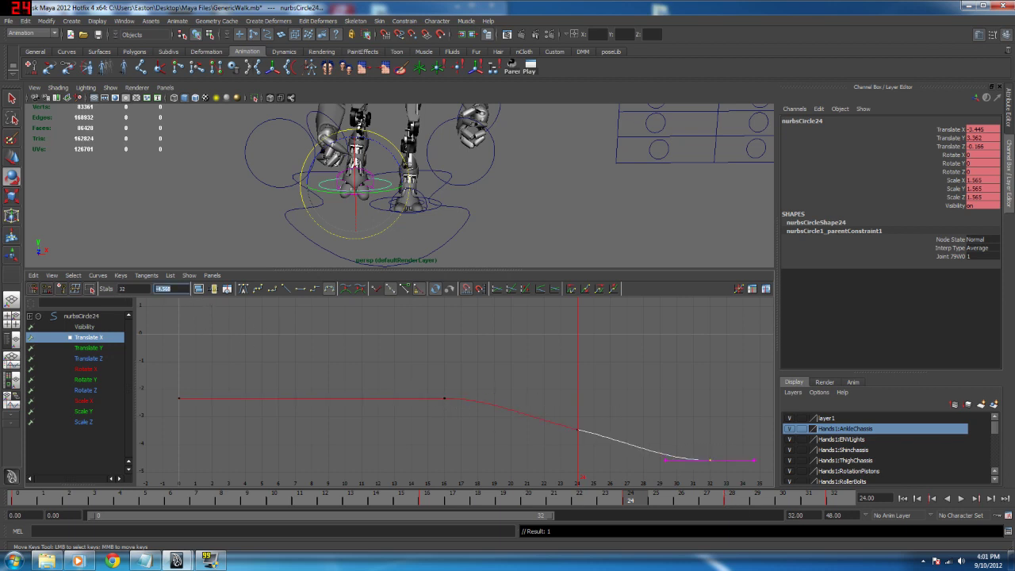
key("ctrl+v")
key("Return")
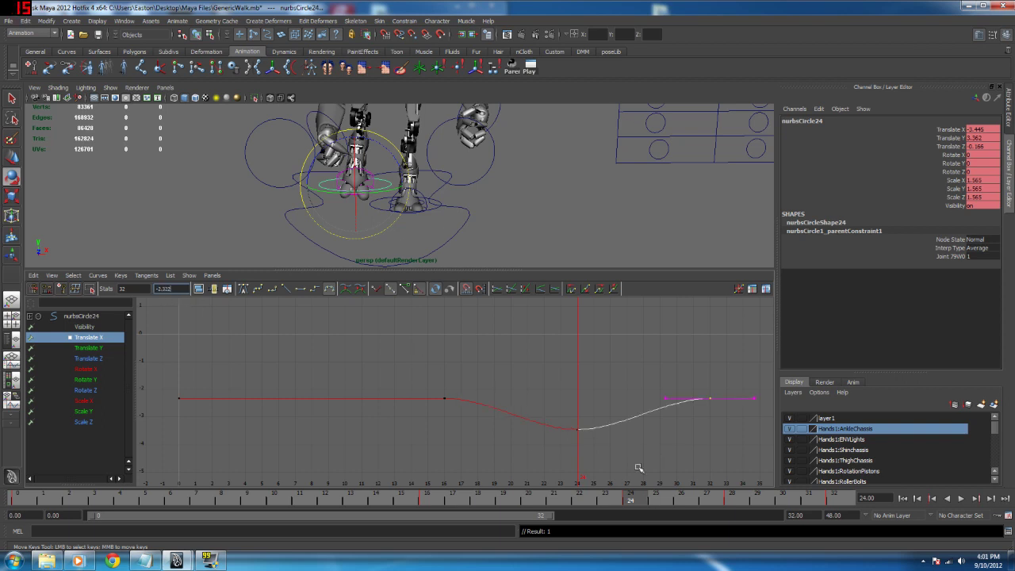
key("alt+v")
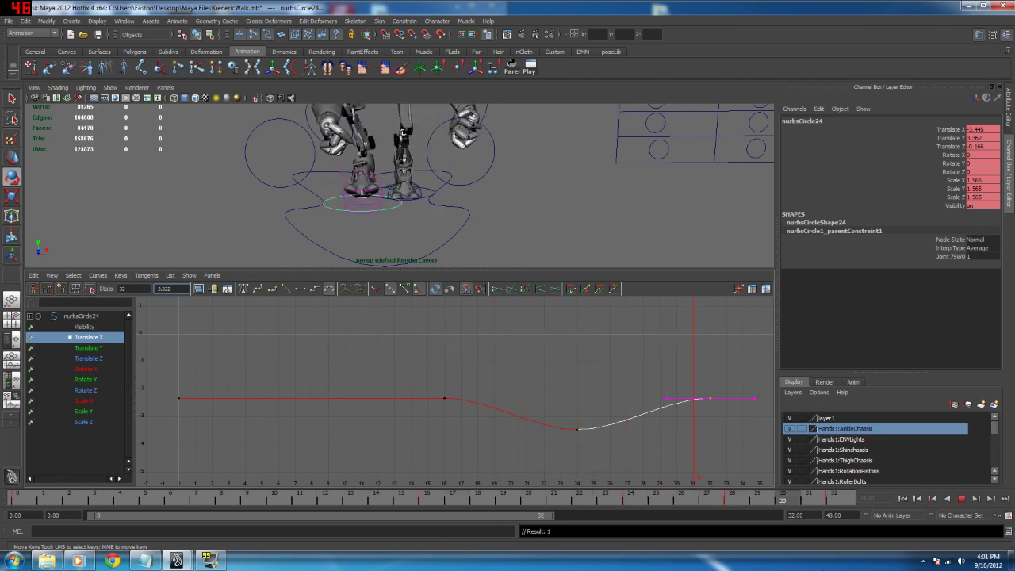
key("alt+v")
Step: Lower the right foot's Translate X key at frame 24 to -5.091, widening the swing outward, and play the cycle
left_click_drag(565, 416, 596, 446)
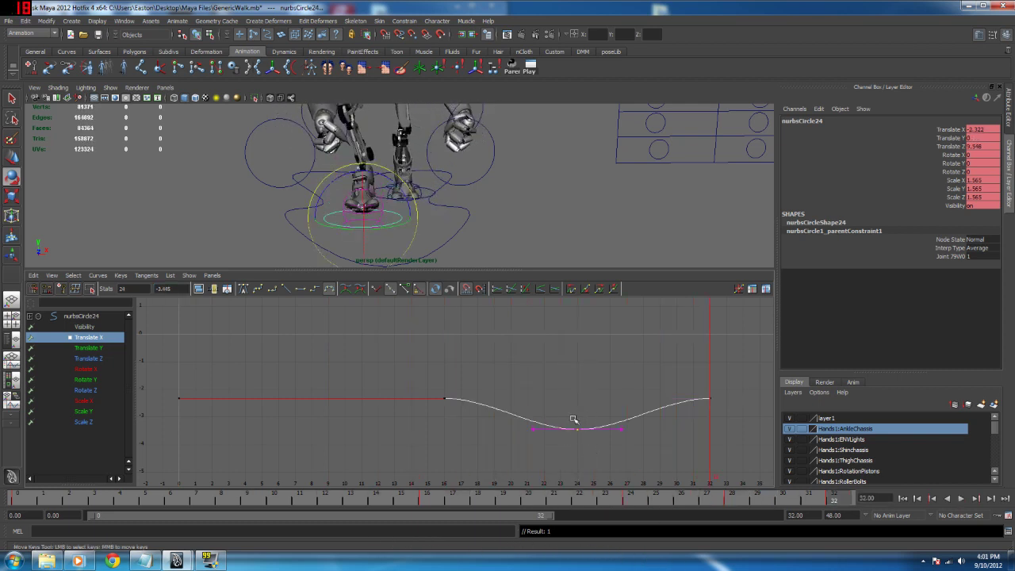
middle_click_drag(575, 430, 586, 477)
left_click_drag(422, 500, 503, 545)
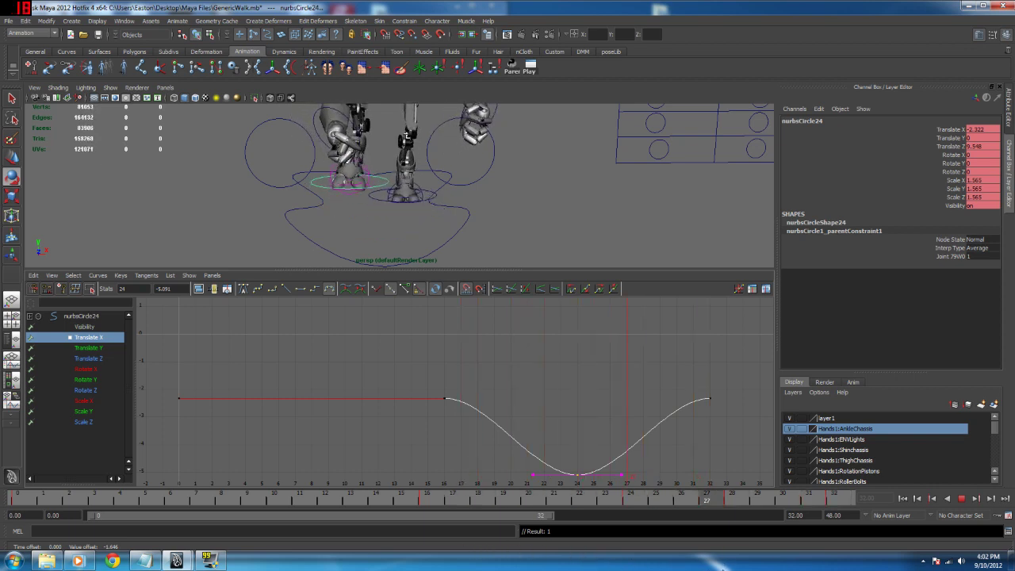
key("Escape")
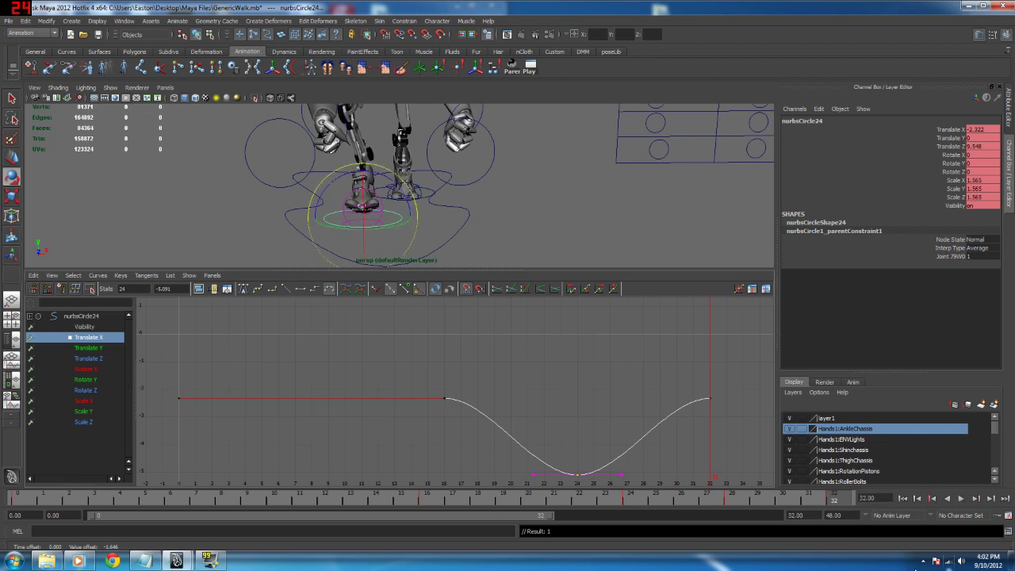
middle_click_drag(561, 412, 519, 403, "alt")
left_click_drag(378, 354, 717, 446)
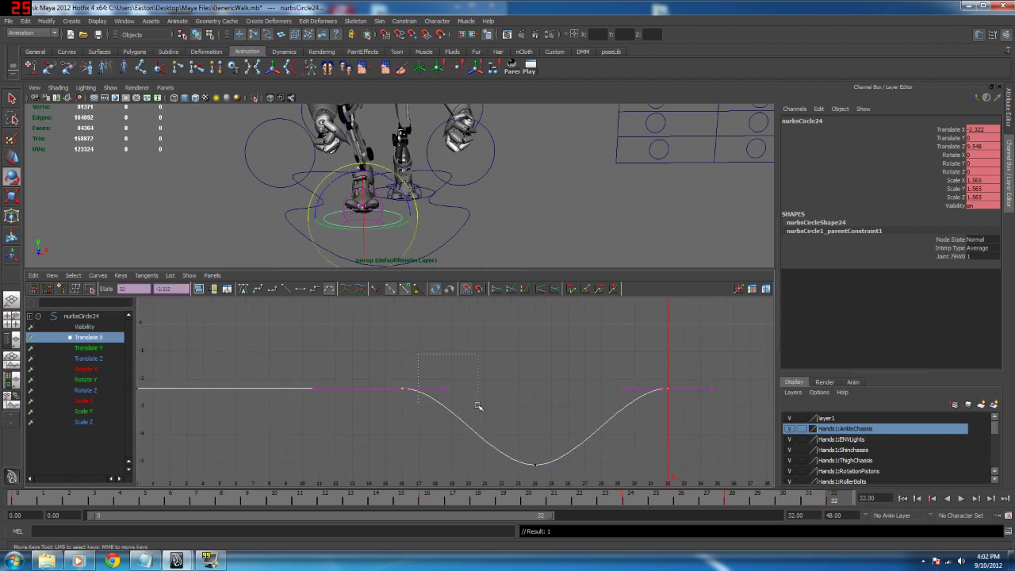
left_click_drag(478, 405, 480, 408)
left_click_drag(648, 379, 699, 420, "shift")
left_click_drag(603, 363, 642, 403, "shift")
left_click(633, 413)
left_click(663, 388, "shift")
key("z")
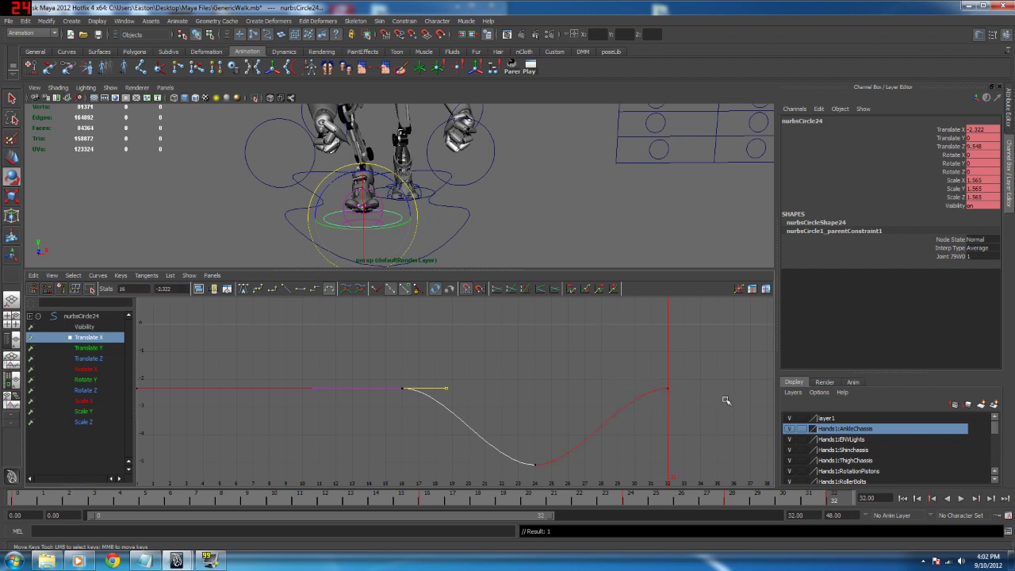
left_click_drag(661, 375, 701, 401, "shift")
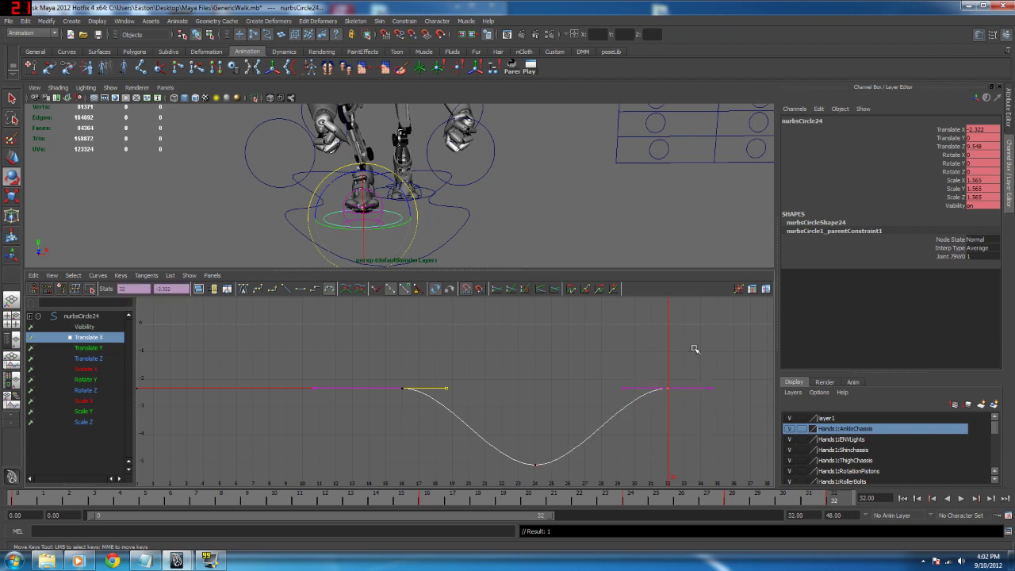
left_click(716, 398)
left_click_drag(671, 404, 679, 406)
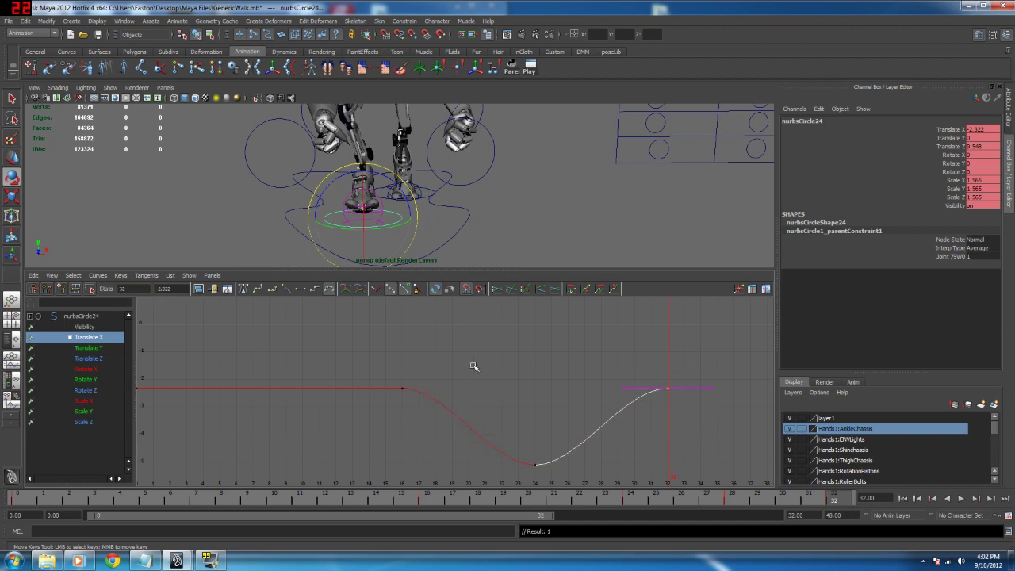
Step: Lengthen the right foot's Translate X tangents at frames 16 and 32 equally and play the cycle from frame 0
left_click_drag(371, 352, 451, 397)
left_click_drag(650, 357, 679, 417, "shift")
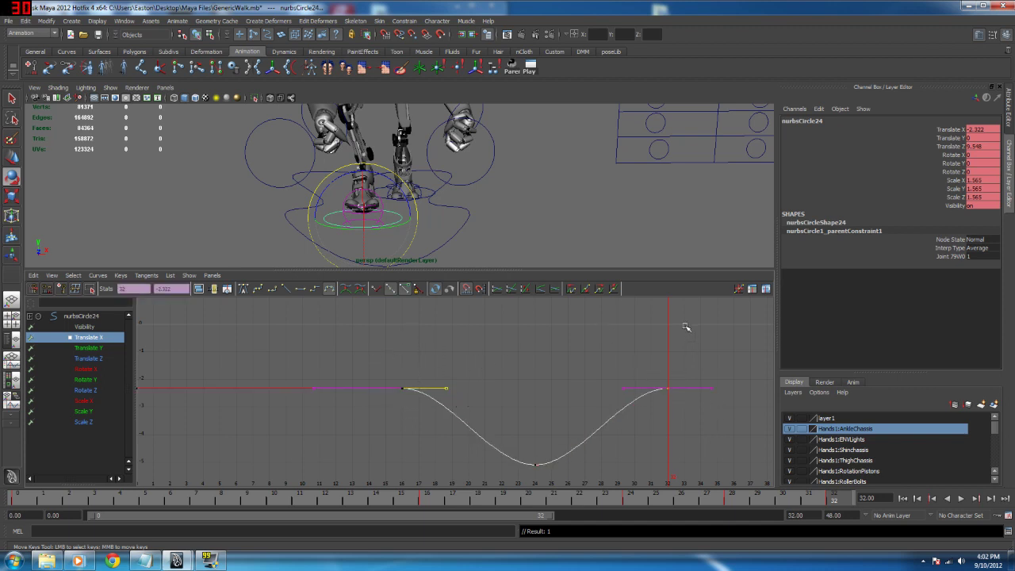
left_click_drag(687, 329, 738, 414, "shift")
middle_click_drag(713, 388, 713, 387, "shift")
left_click_drag(714, 388, 729, 388)
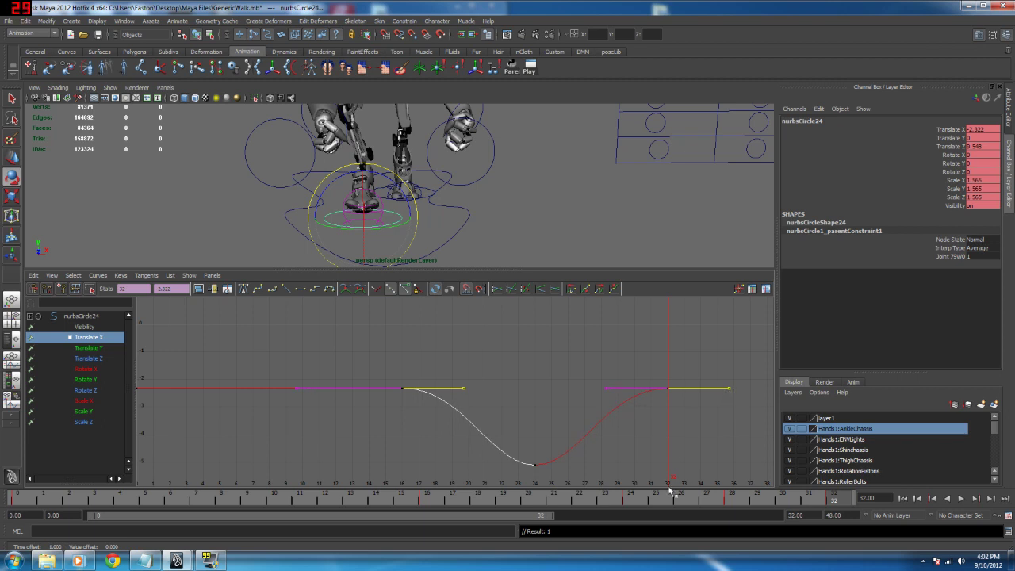
left_click(18, 498)
key("alt+v")
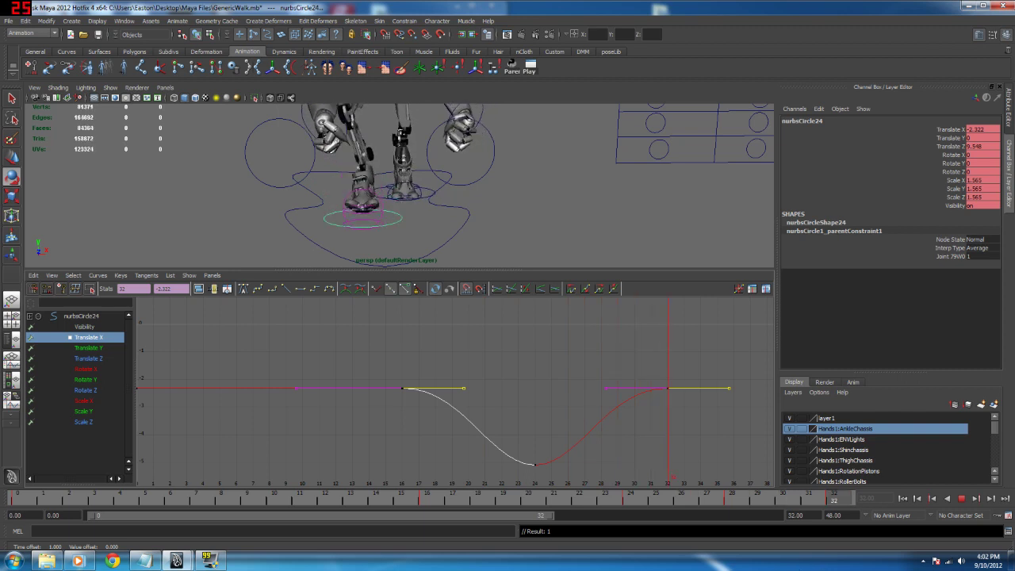
key("alt+v")
Step: Select the left foot control and key its Translate X at frame 0
middle_click_drag(503, 211, 505, 222, "alt")
left_click(471, 236)
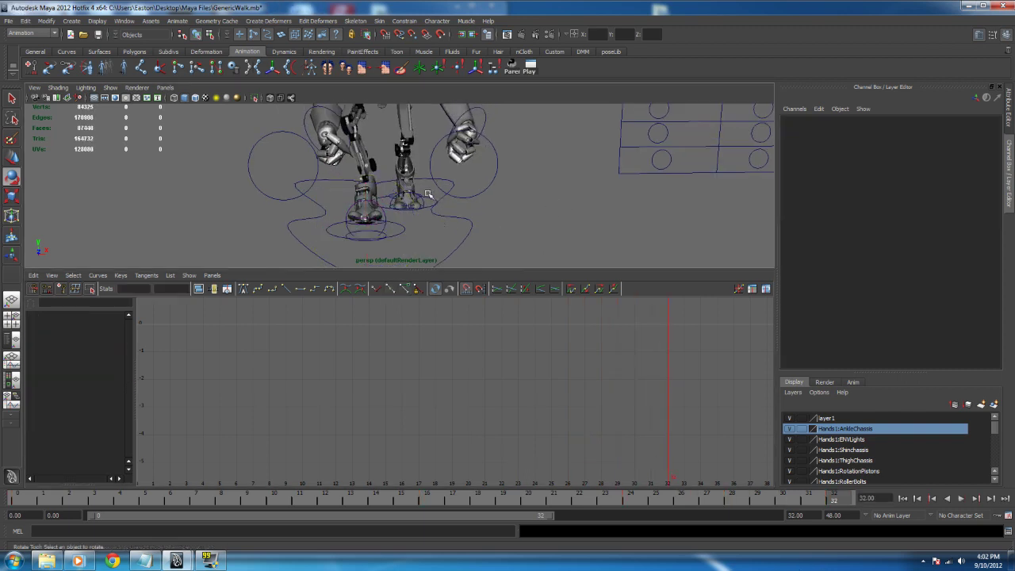
left_click(427, 193)
left_click(88, 339)
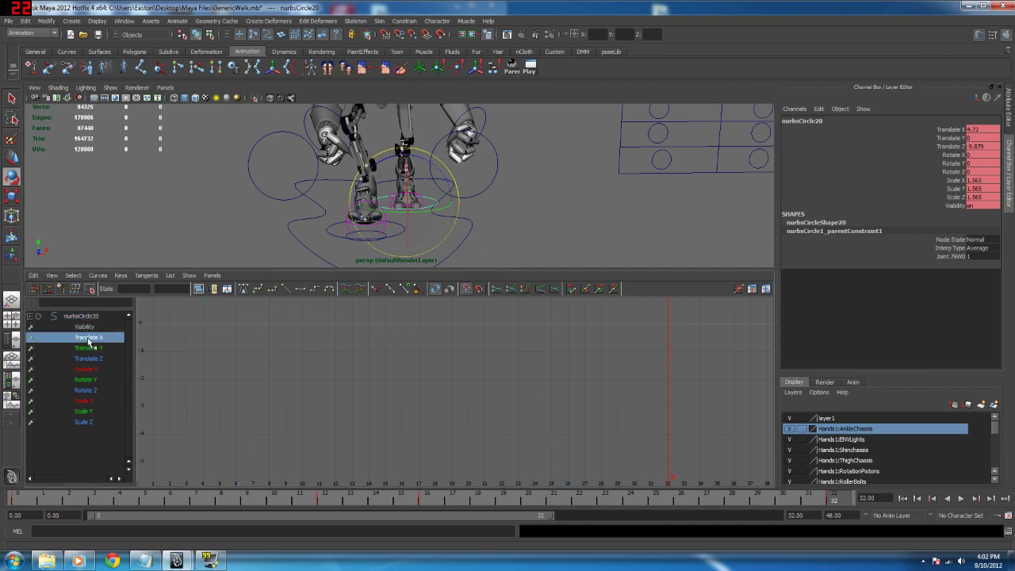
key("f")
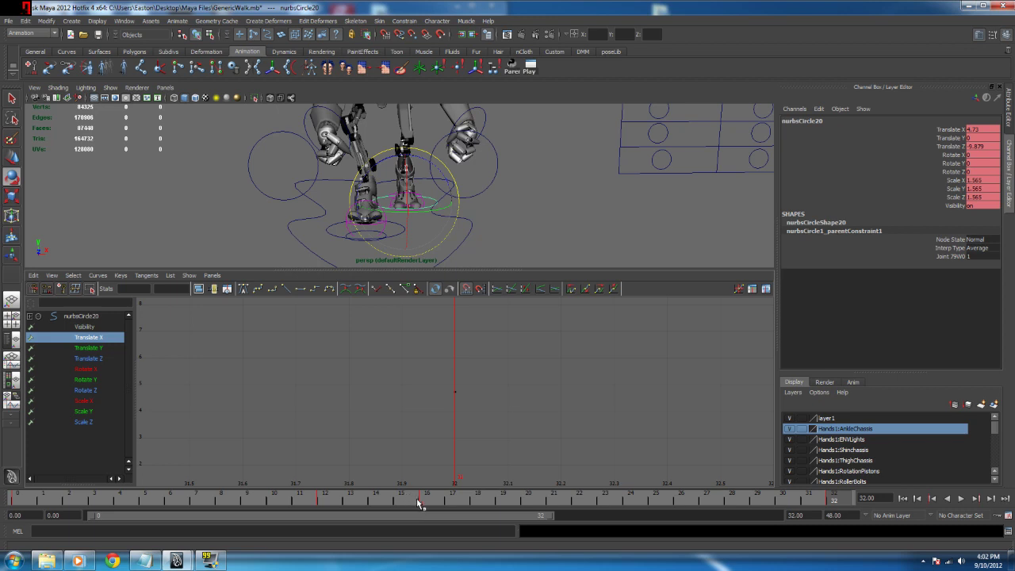
left_click_drag(431, 502, 11, 498)
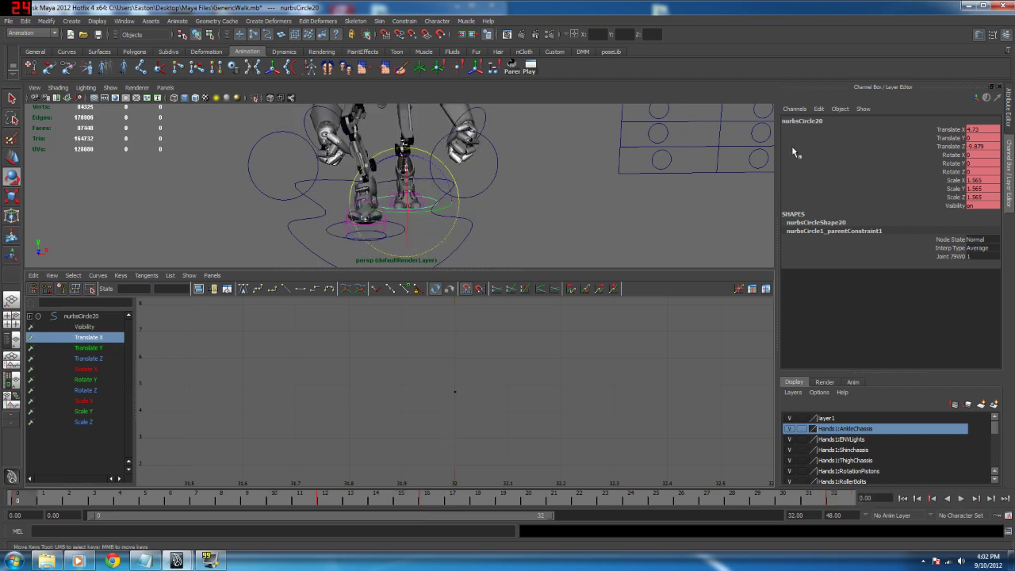
right_click(949, 131)
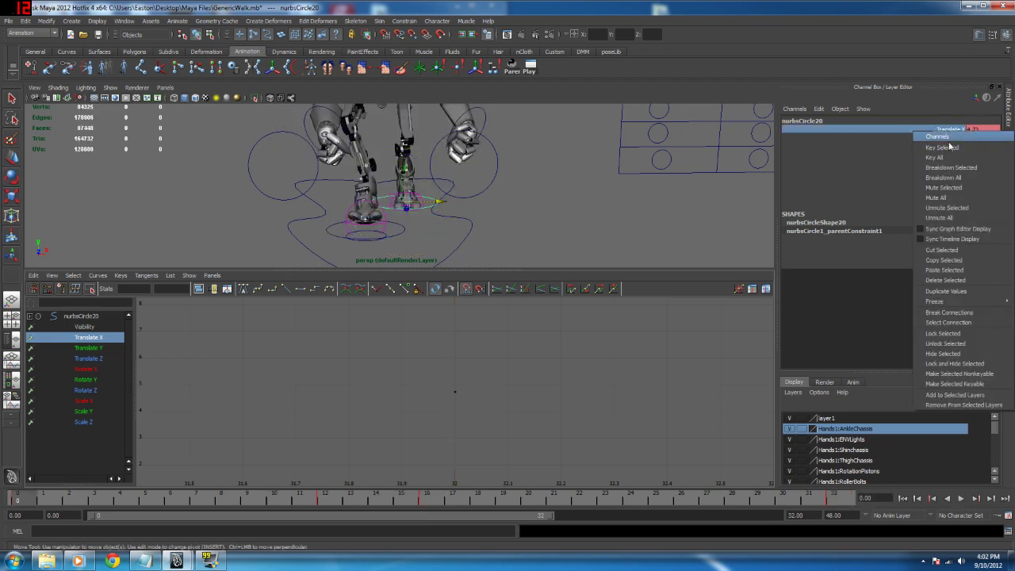
left_click(961, 138)
key("f")
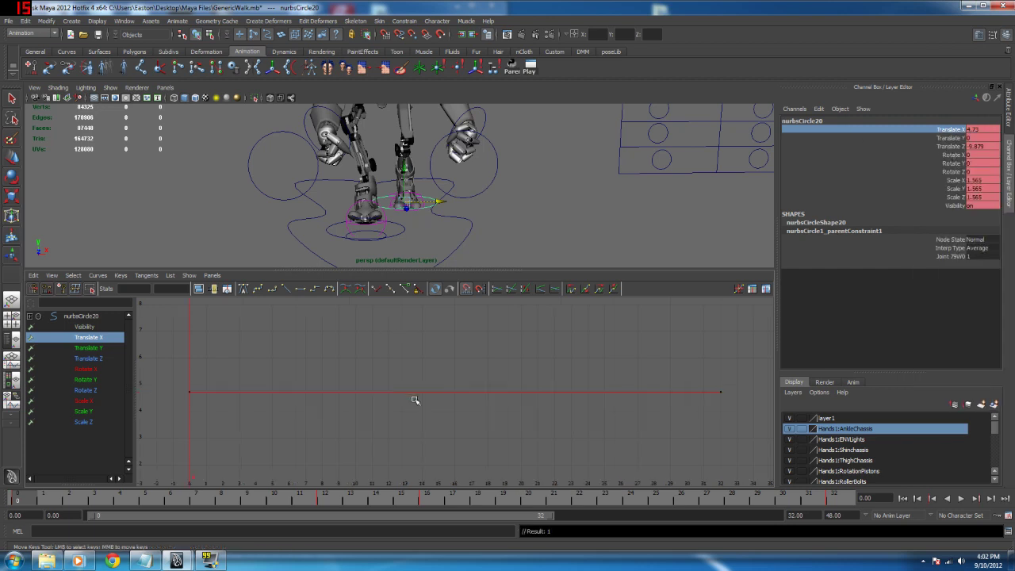
Step: Key the left foot control's Translate X at frames 16 and 8
left_click(428, 500)
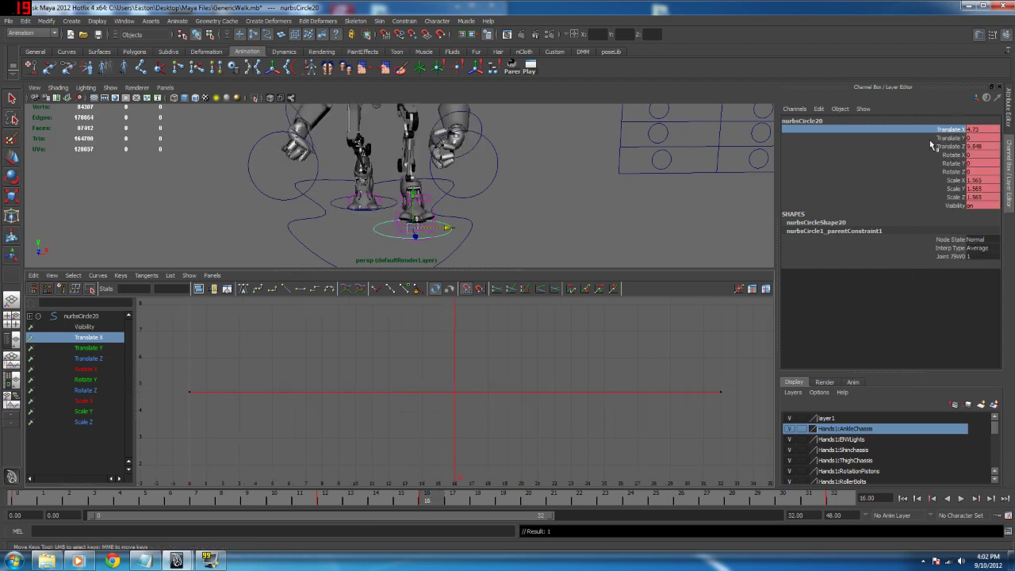
right_click(954, 131)
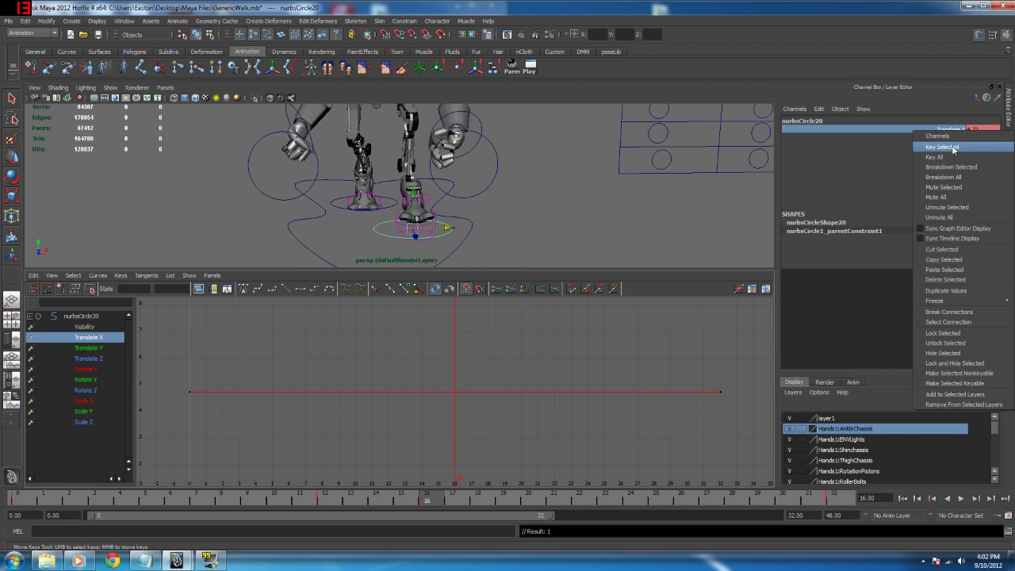
left_click(953, 148)
left_click(221, 500)
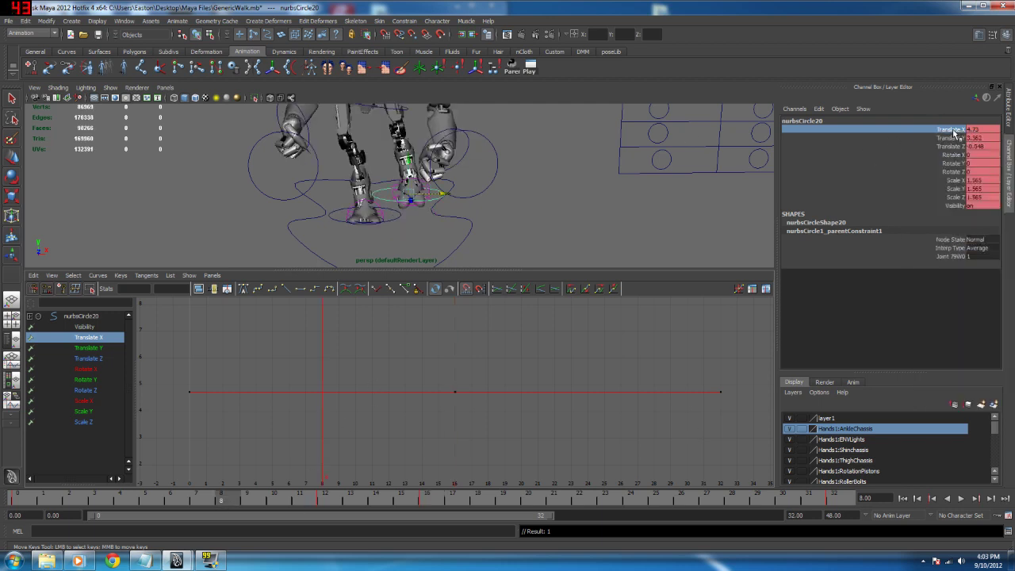
right_click(954, 131)
left_click(953, 147)
Step: Raise the left foot's Translate X key at frame 8 to 7.168 so the foot swings outward
left_click_drag(349, 423, 348, 423)
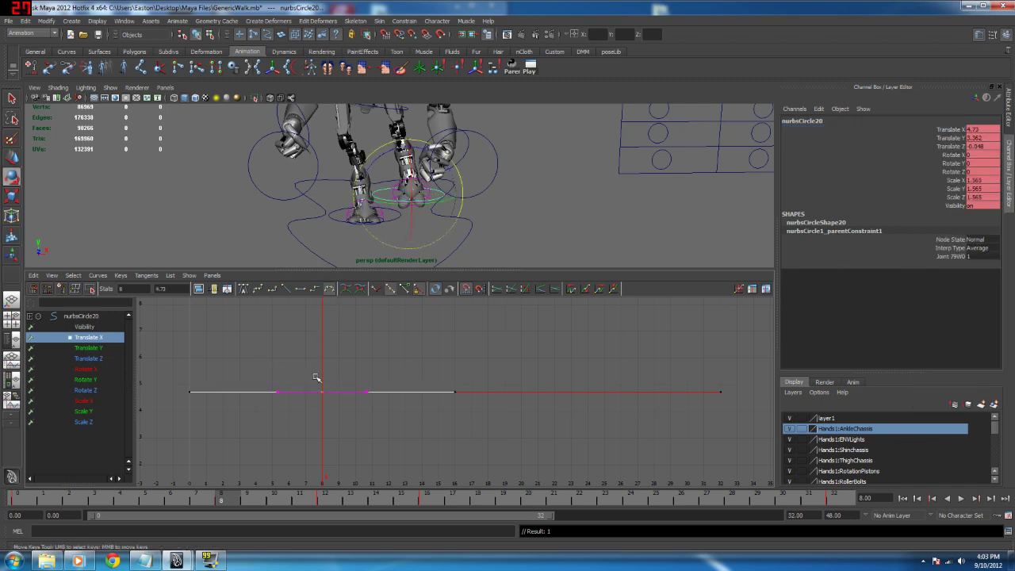
left_click(336, 219)
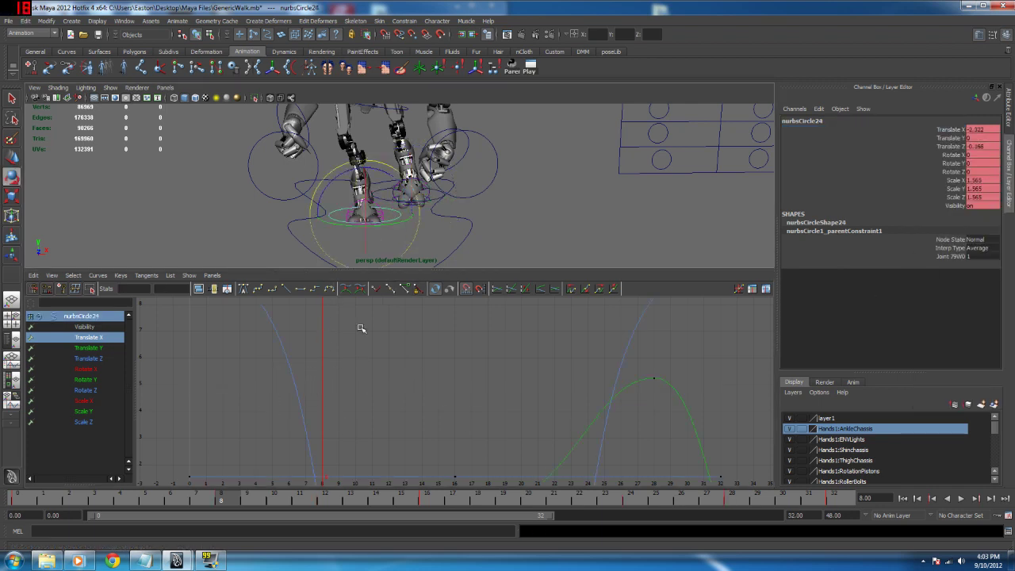
key("e")
left_click(435, 202)
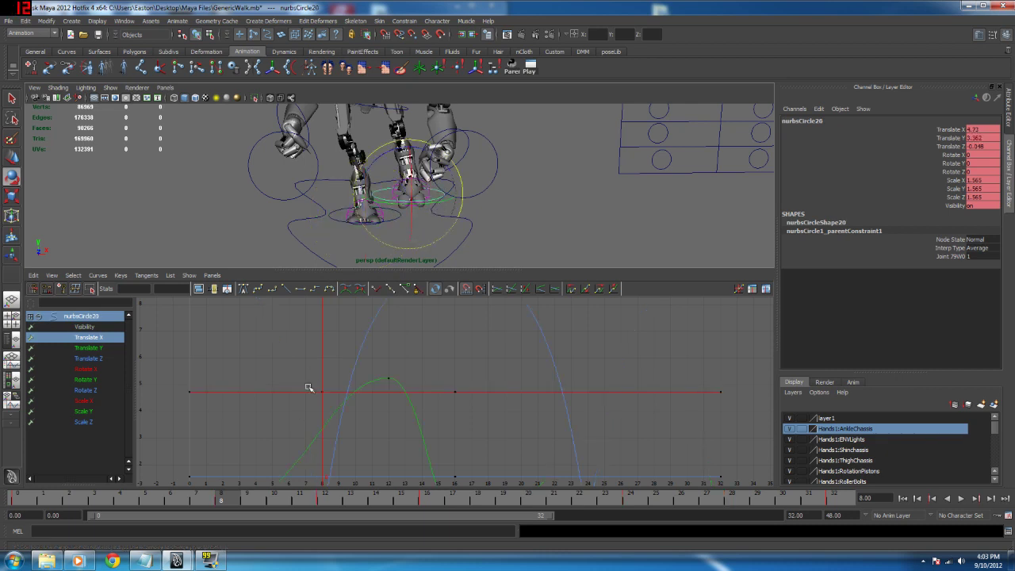
left_click_drag(254, 363, 337, 422)
middle_click_drag(325, 393, 321, 327)
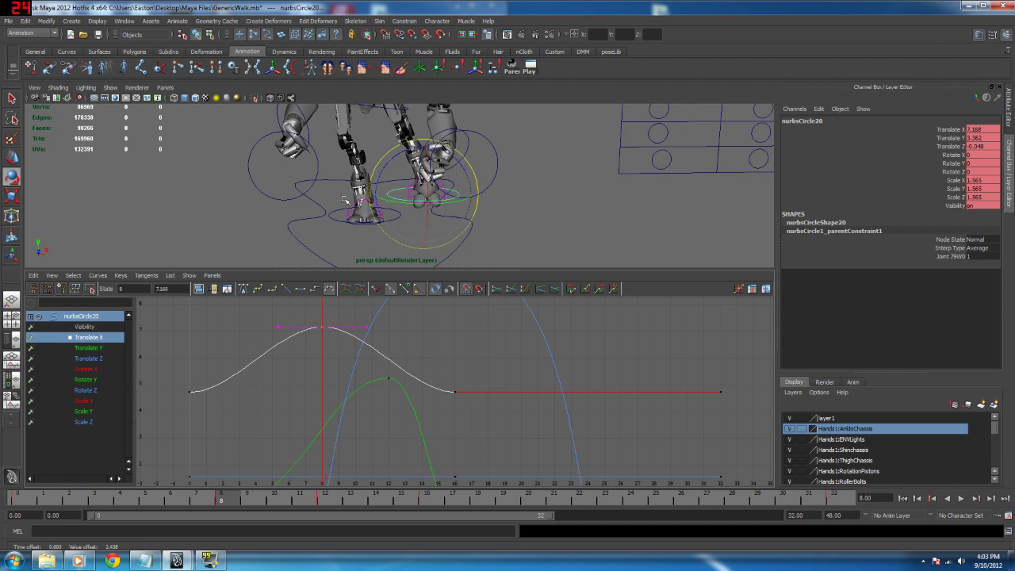
Step: Inspect the right foot's Translate X keys at frames 16 and 24 to compare the size of its outward swing
left_click(335, 217)
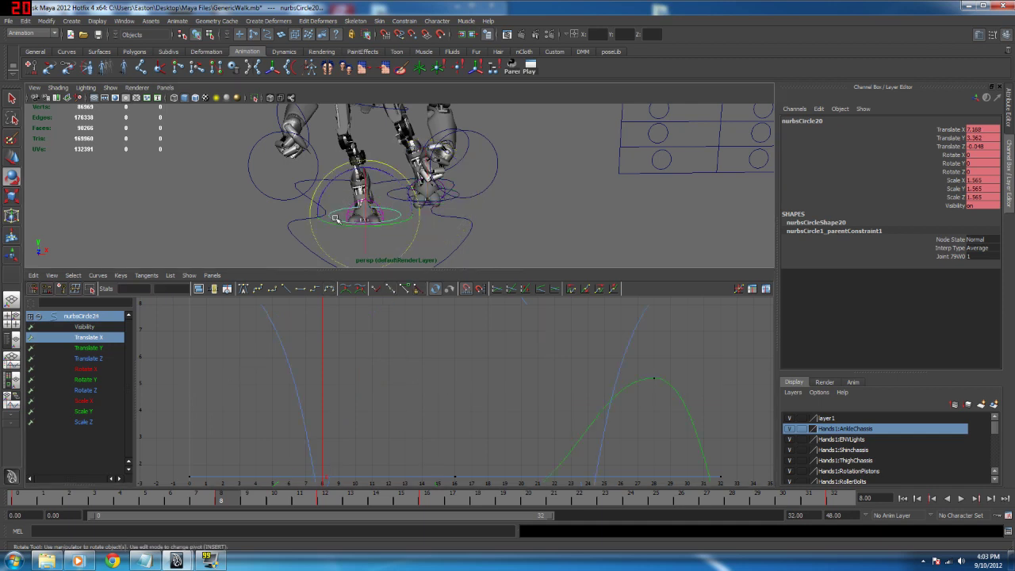
left_click(88, 338)
key("f")
middle_click_drag(500, 392, 443, 389, "alt")
left_click_drag(351, 298, 444, 392)
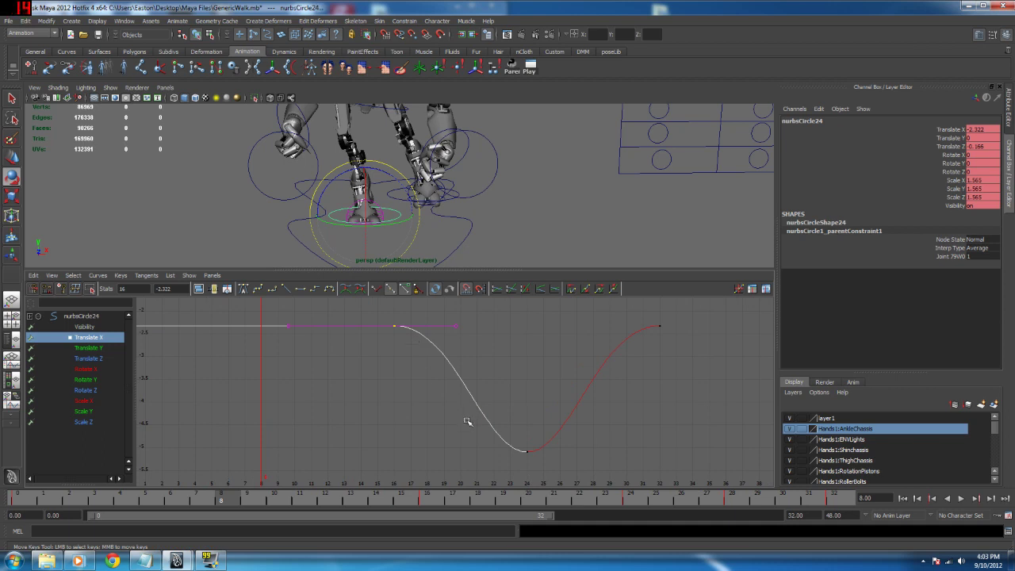
left_click(526, 451)
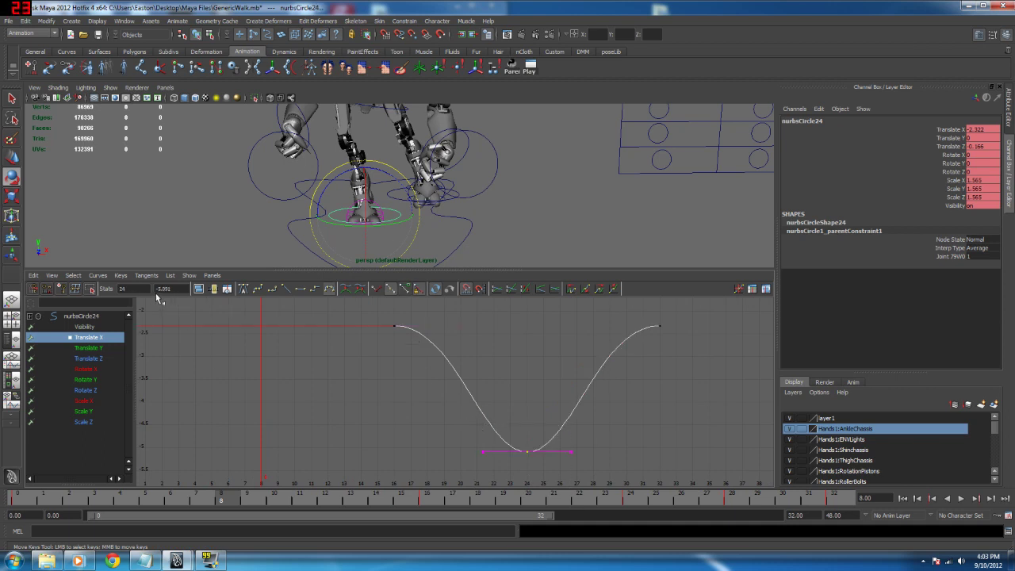
Step: Lower the left foot's Translate X key at frame 8 to 6.955 and play the cycle to frame 16
left_click(454, 200)
left_click(92, 338)
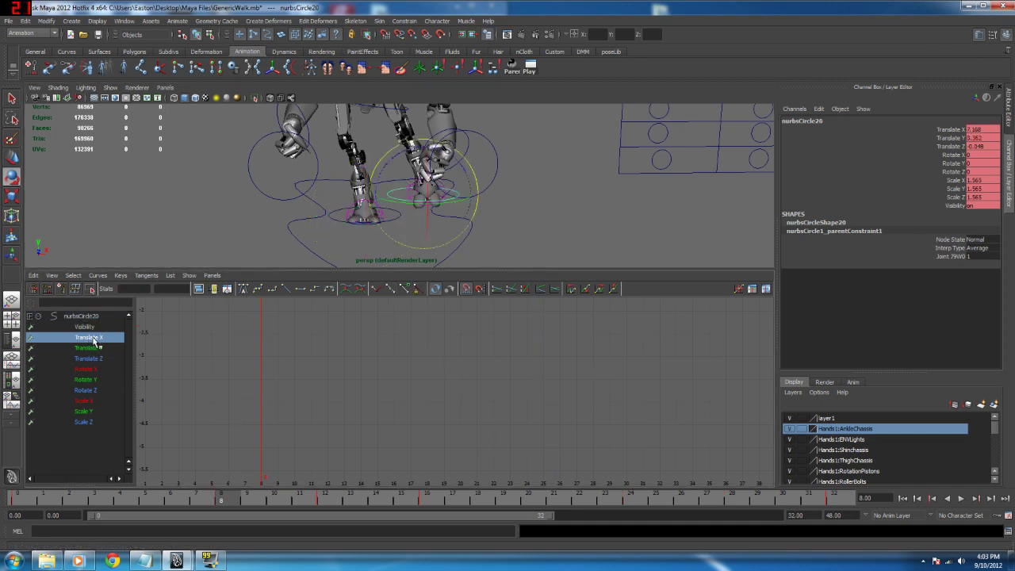
key("f")
right_click_drag(437, 415, 340, 383, "alt")
middle_click_drag(341, 383, 383, 382, "alt")
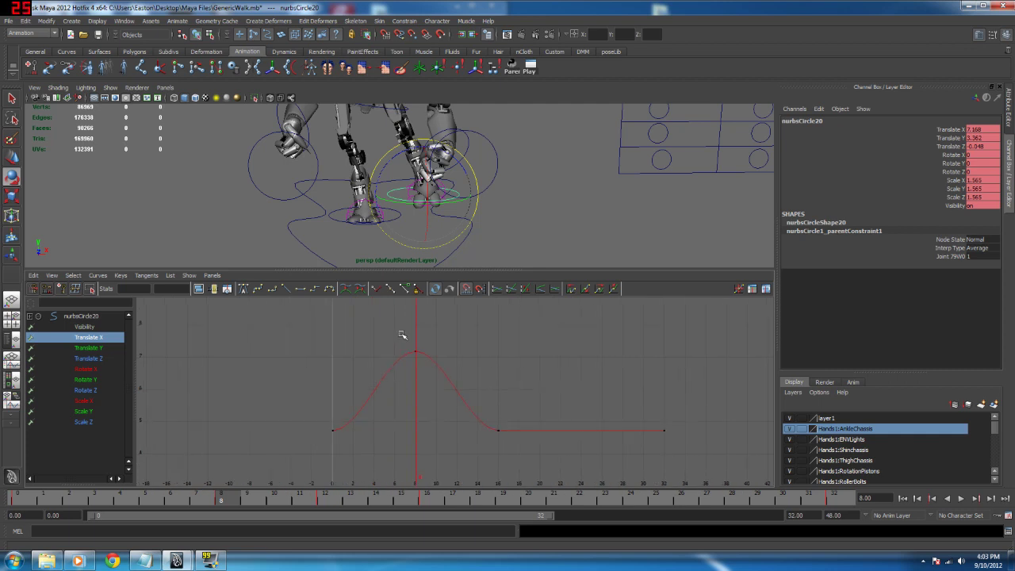
left_click_drag(402, 337, 446, 374)
left_click(338, 434)
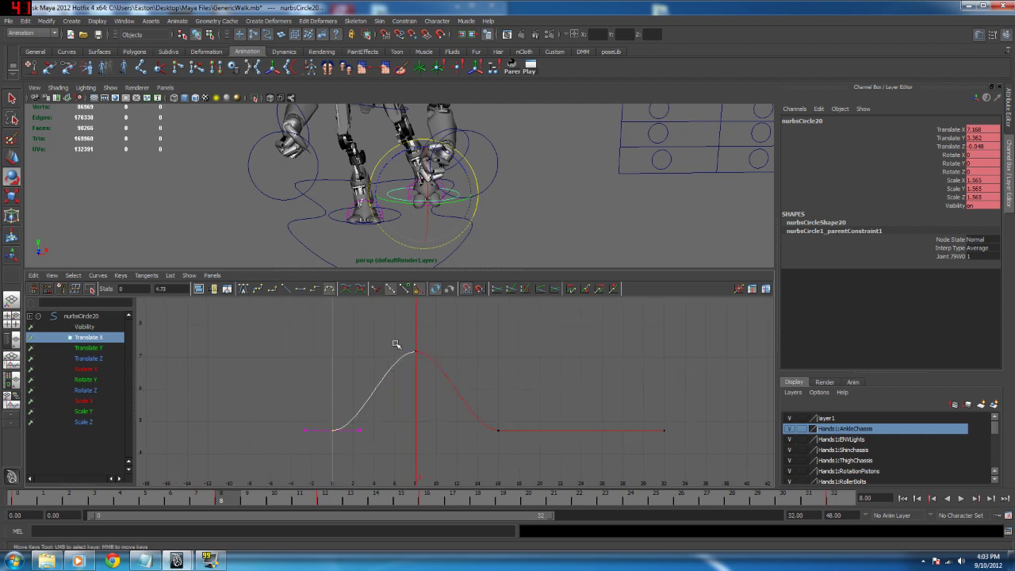
left_click(446, 371)
middle_click_drag(418, 351, 416, 359)
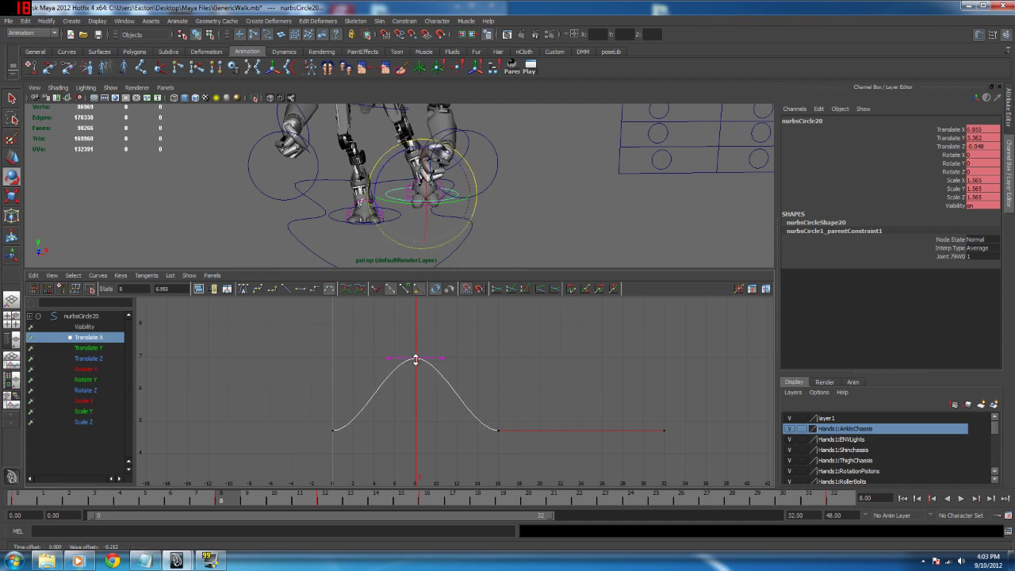
key("alt+v")
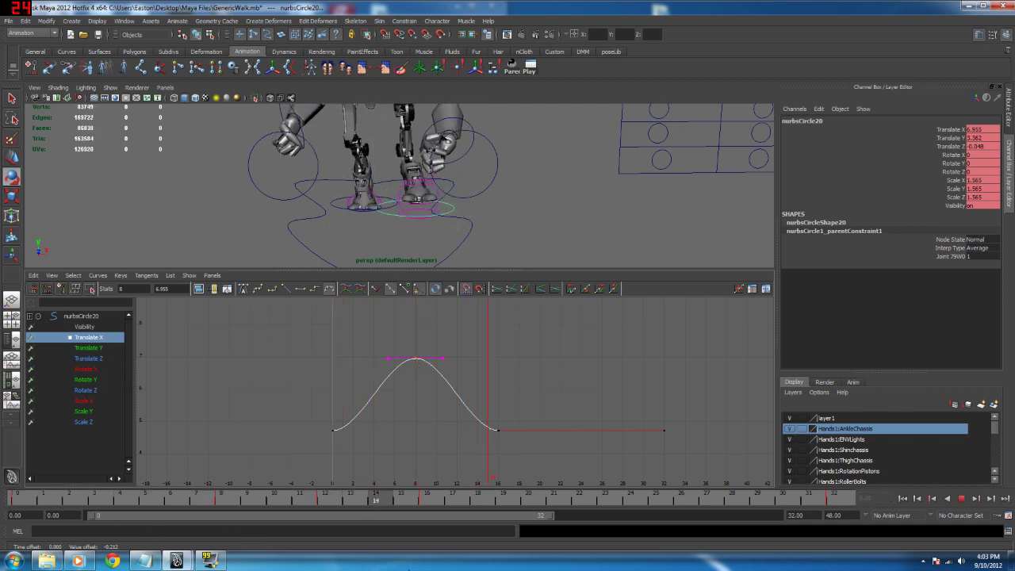
left_click_drag(433, 566, 436, 555)
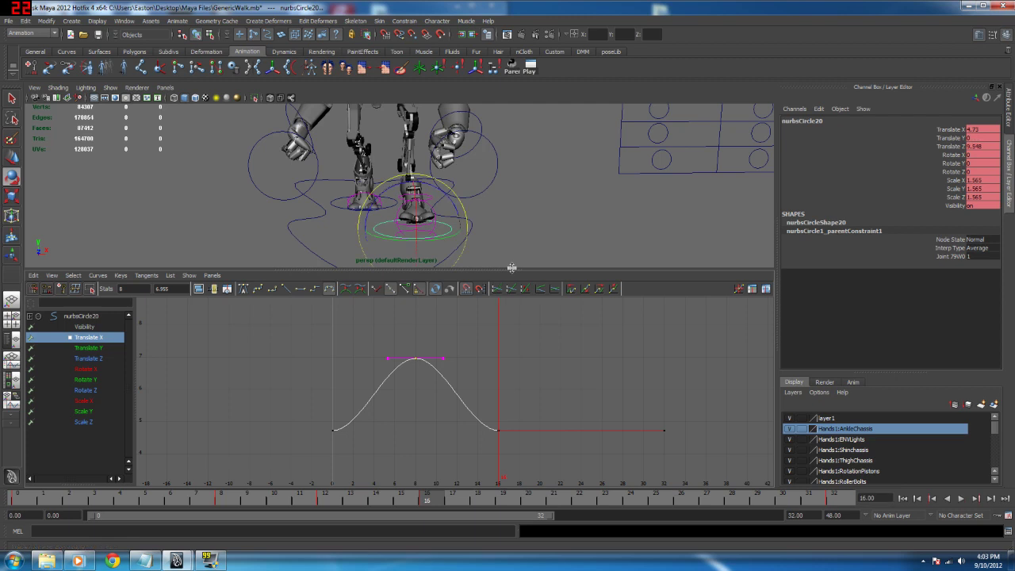
Step: Select all of the left foot's Translate X keys and view the feet from a low front angle
left_click_drag(519, 228, 508, 225, "alt")
left_click_drag(259, 307, 460, 421)
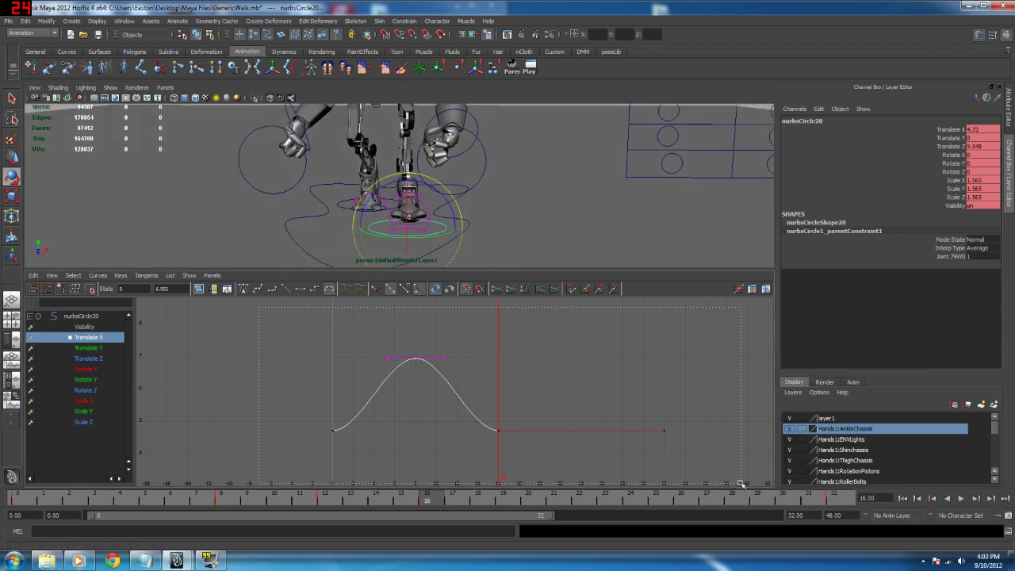
left_click_drag(741, 482, 741, 483)
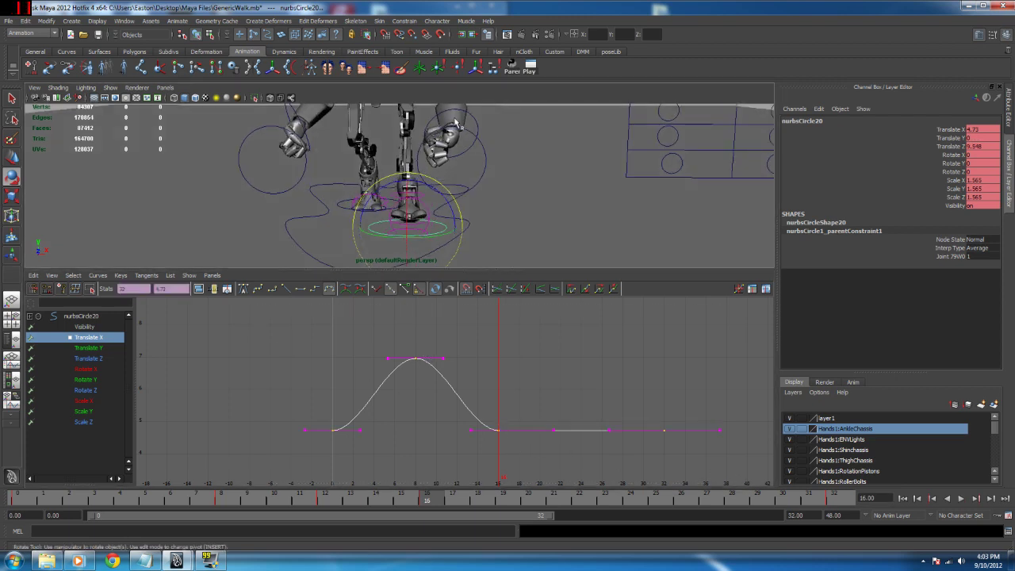
left_click_drag(441, 230, 449, 188, "alt")
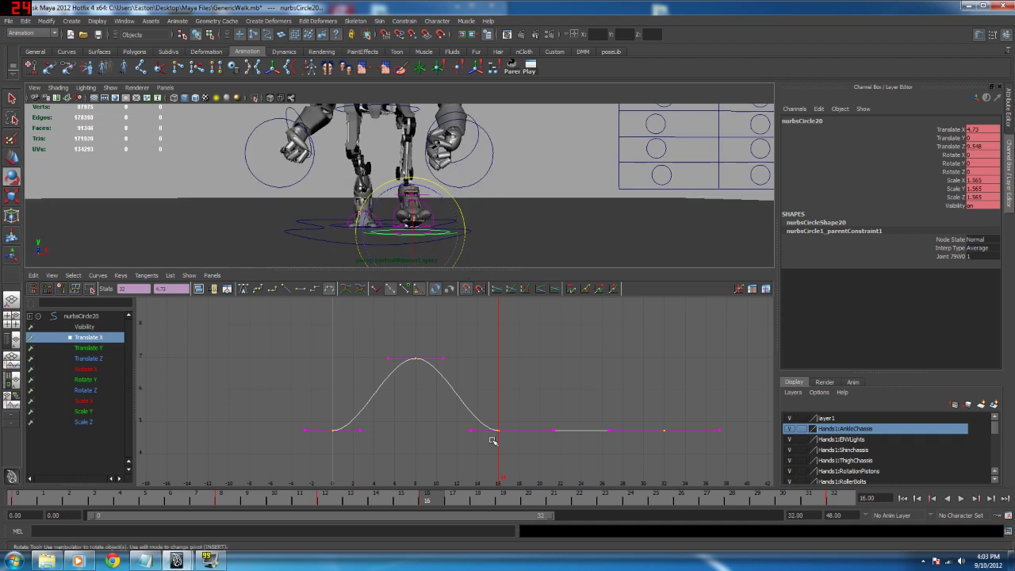